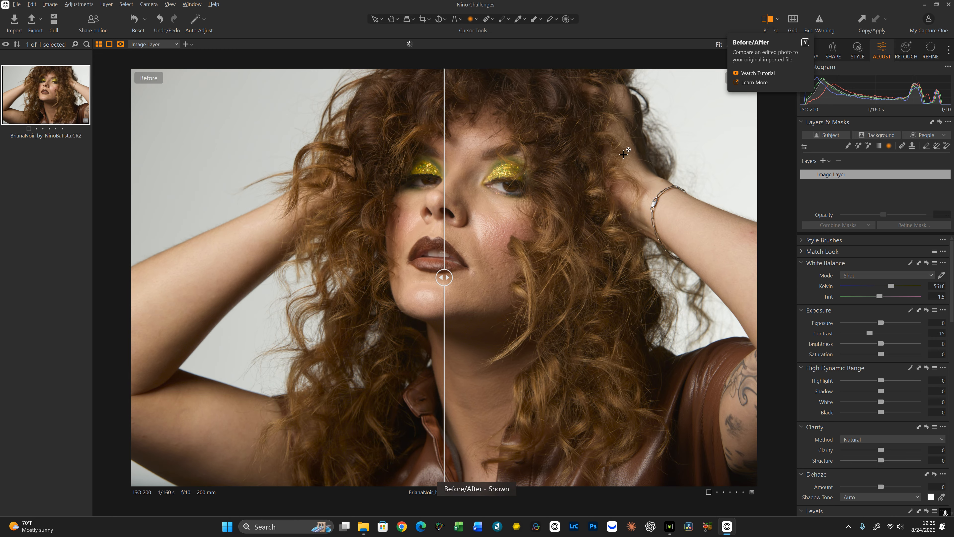
Finish the before/after comparison and set High Dynamic Range to Highlight -18, Shadow 14 and Black 19
drag(444, 277, 282, 277)
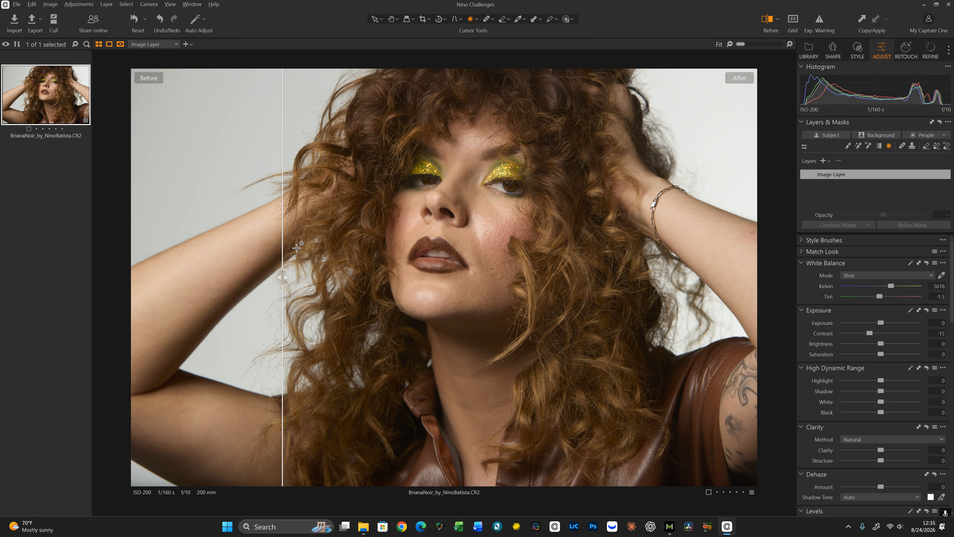
click(765, 26)
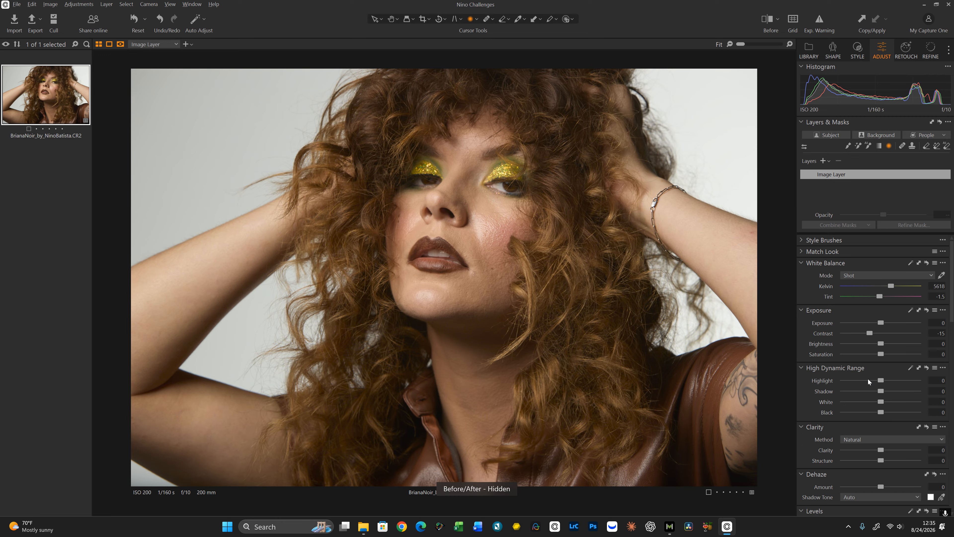
drag(883, 381, 874, 379)
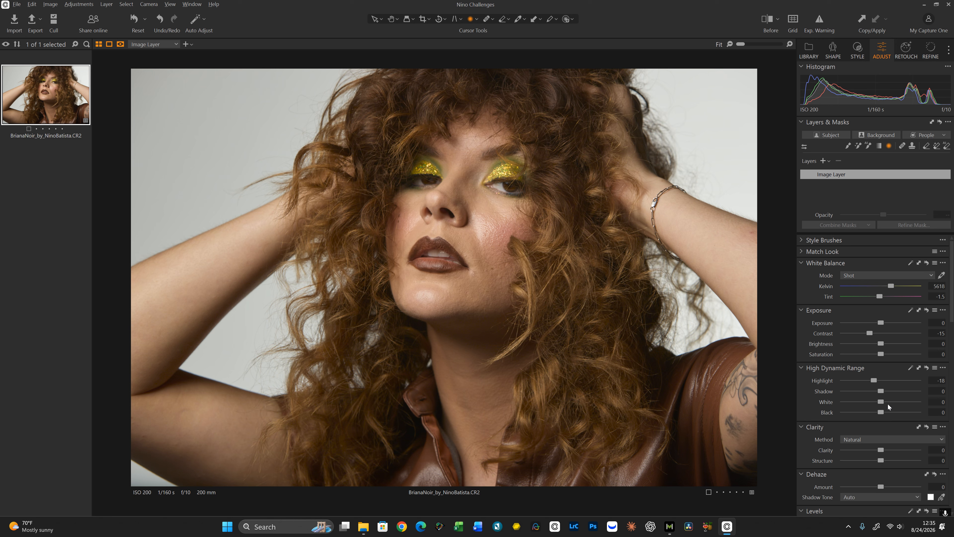
drag(883, 391, 888, 409)
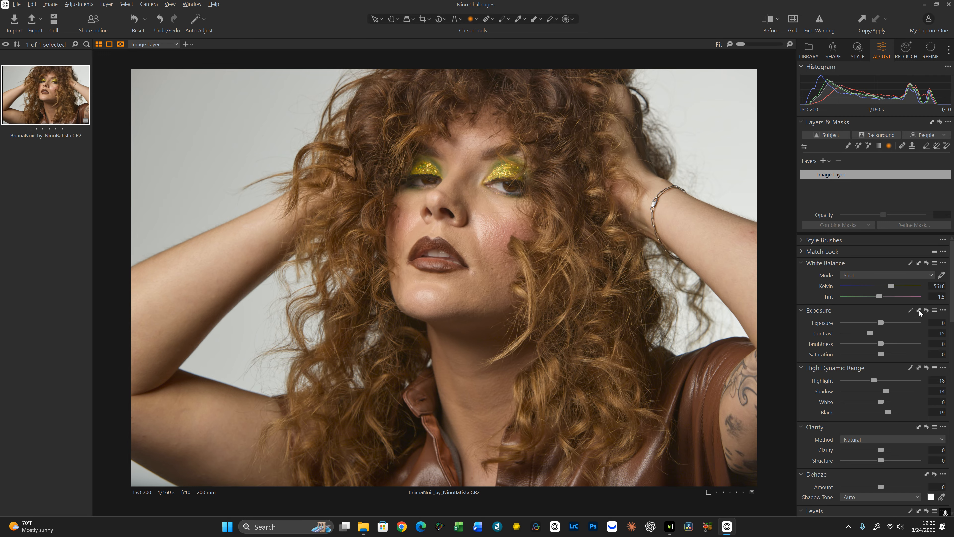
Set Clarity to 10, and try a Dehaze amount of 27 before returning it to 0
drag(953, 302, 950, 330)
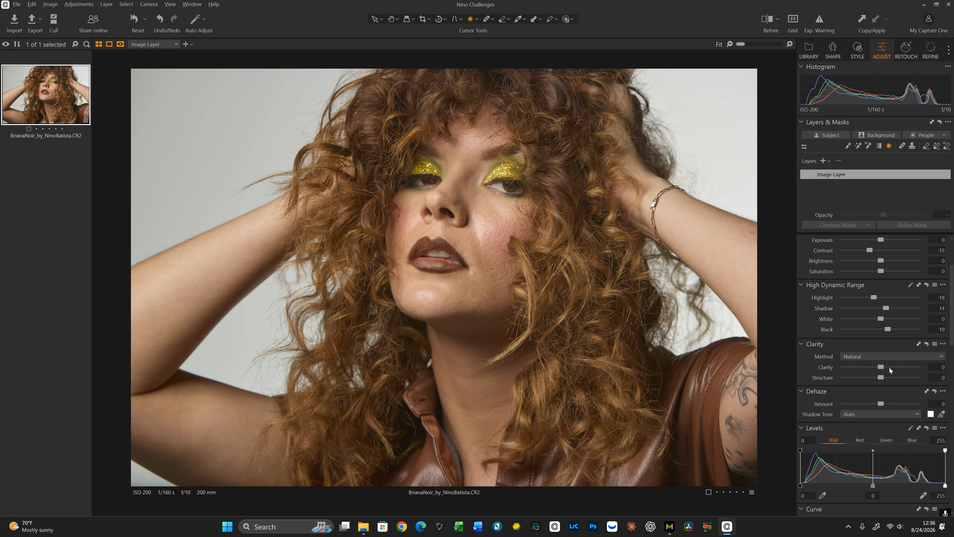
drag(880, 367, 888, 360)
drag(883, 402, 887, 401)
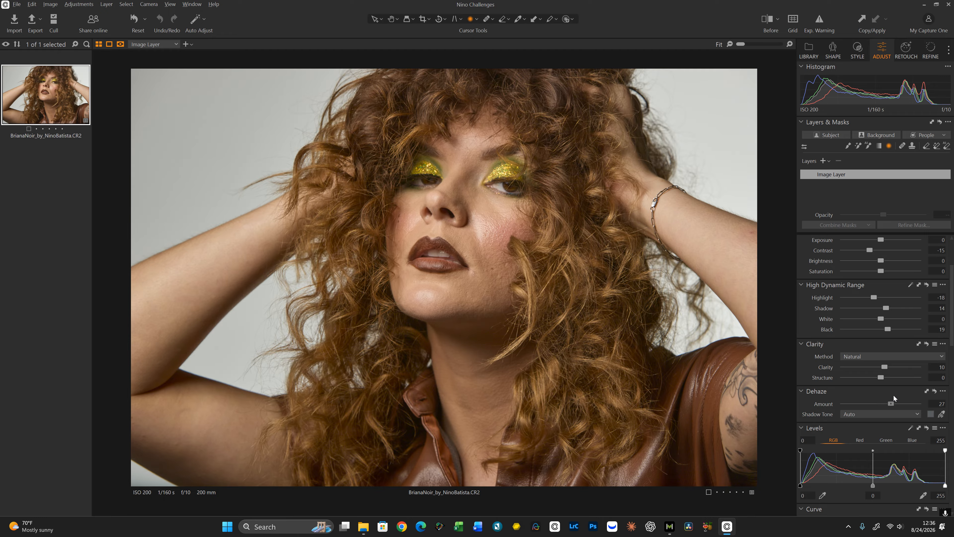
drag(894, 396, 884, 393)
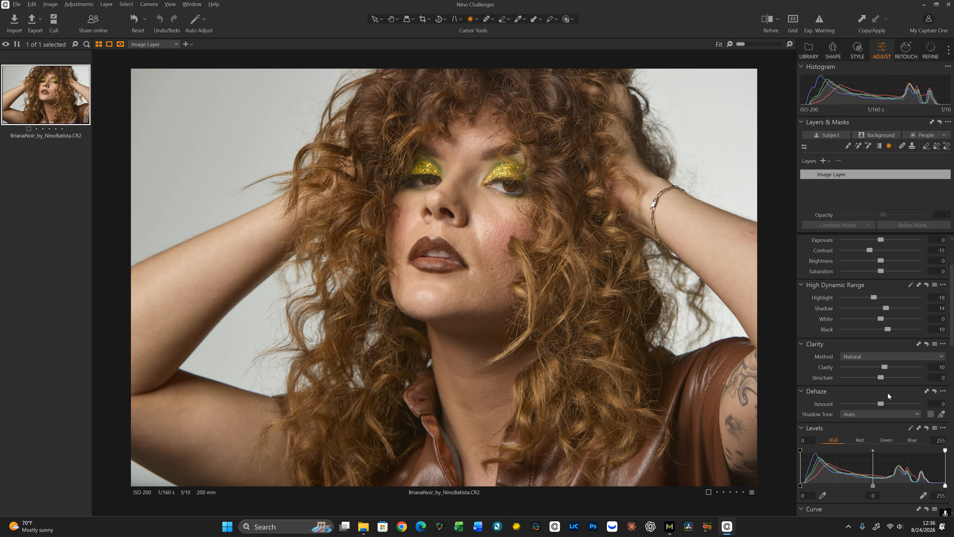
Warm the white balance of the image layer by setting Kelvin to 5800
scroll(900, 288, up, 3)
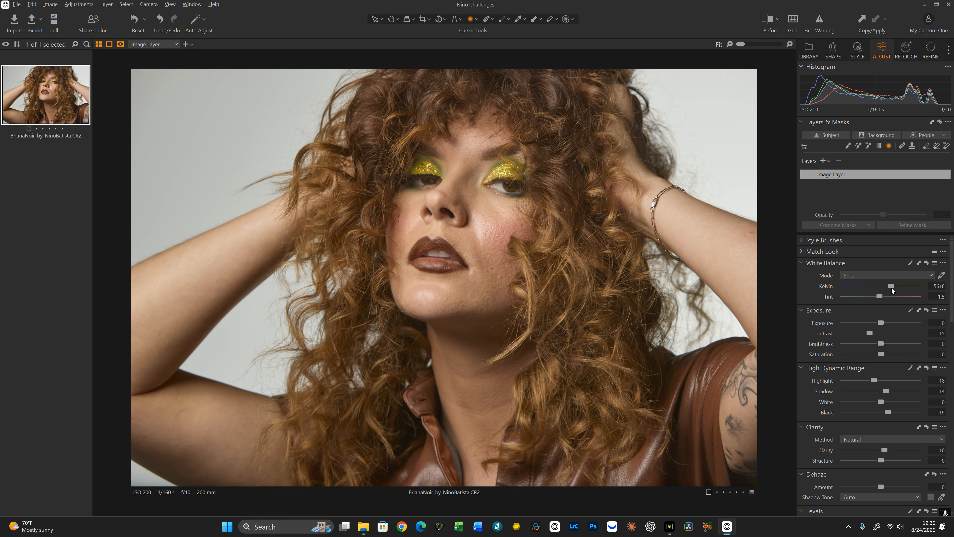
drag(892, 286, 892, 286)
click(940, 286)
text(5800)
key(Return)
Compare the portrait before and after the tonal and white balance adjustments using the split view
click(767, 20)
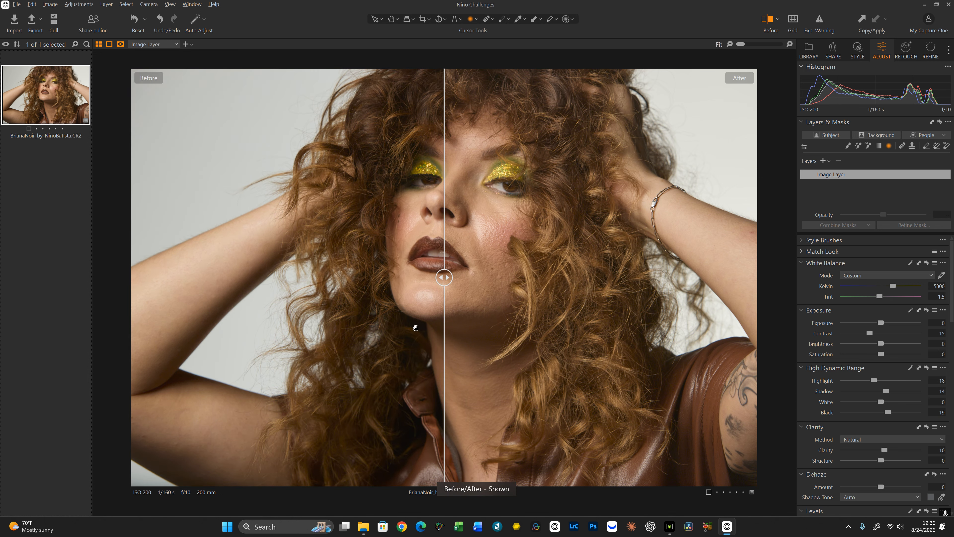
drag(445, 277, 326, 220)
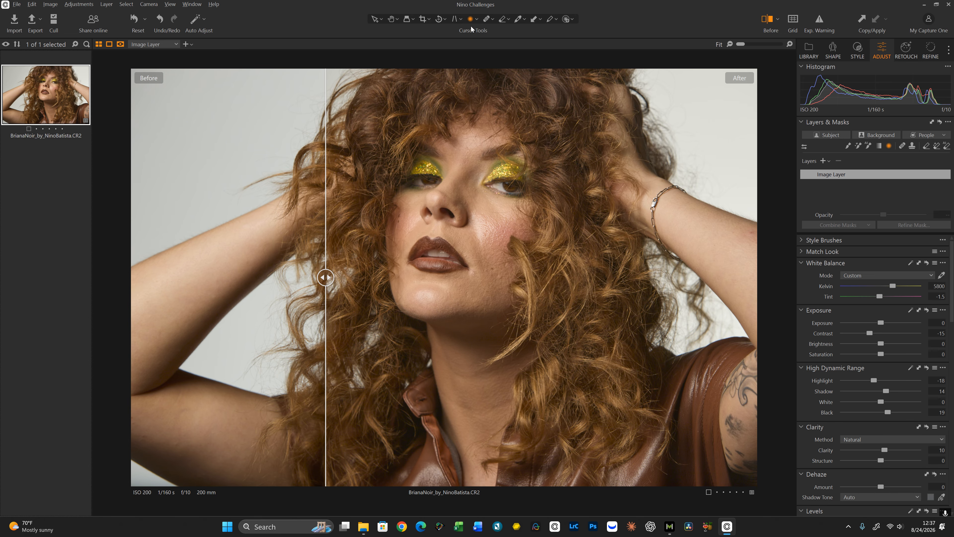
click(763, 19)
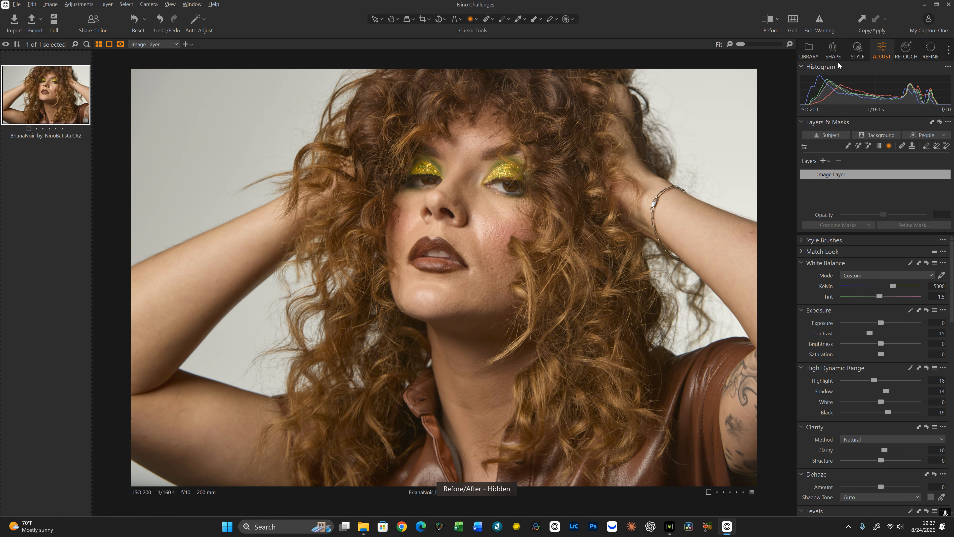
Paint a new brush mask over both eyes with a reduced brush size
click(868, 146)
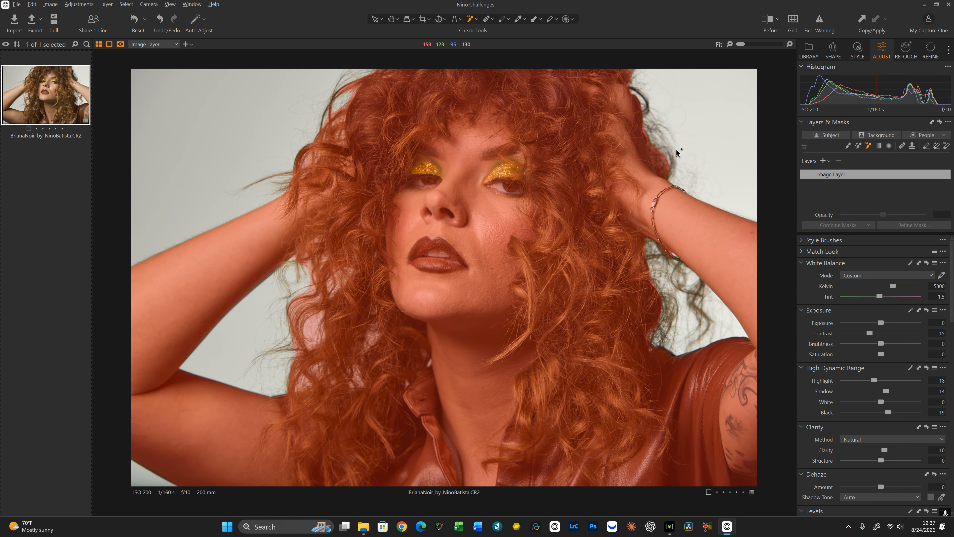
click(847, 146)
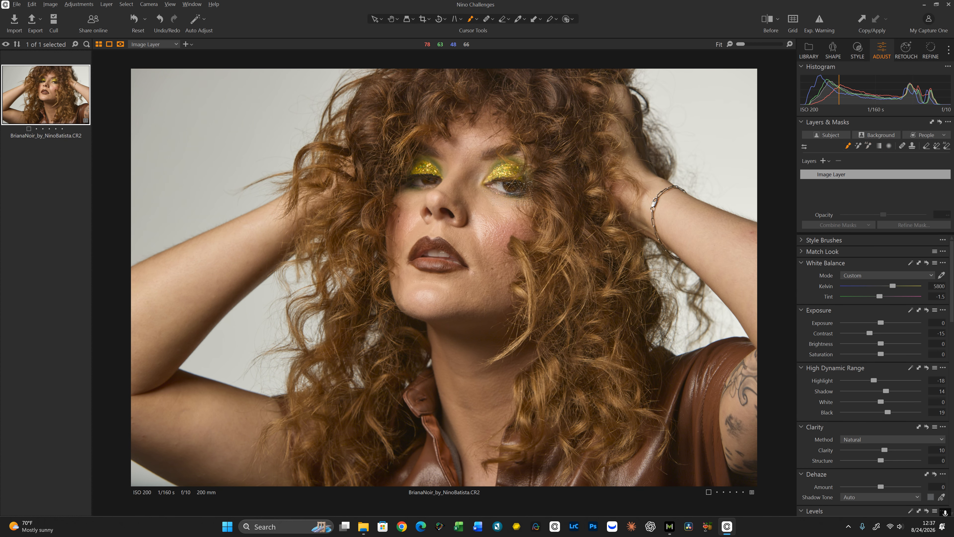
key(bracketleft)
key(bracketleft)
key(bracketleft)
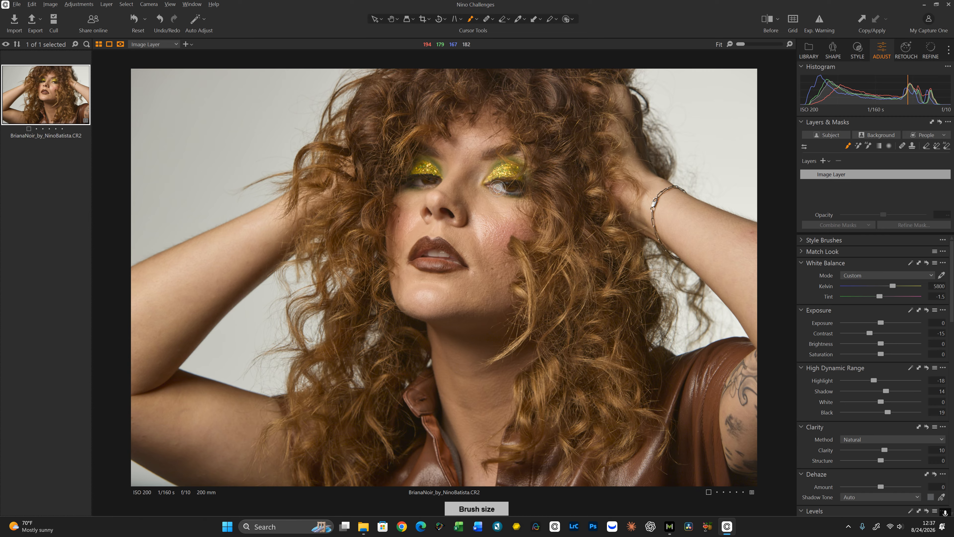
drag(496, 187, 519, 187)
mouse_move(425, 183)
mouse_down()
mouse_move(414, 183)
mouse_move(436, 179)
mouse_move(411, 183)
mouse_up()
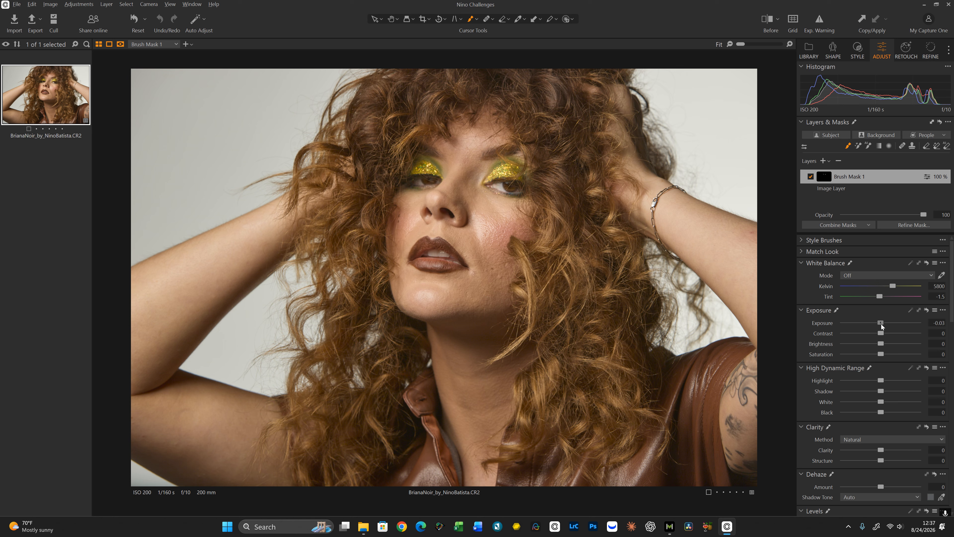
Set the eye mask layer's exposure to 0.11 and toggle the mask overlay to check the painted area
drag(881, 324, 884, 324)
drag(883, 323, 884, 324)
mouse_move(812, 179)
key(m)
key(m)
key(m)
key(m)
key(m)
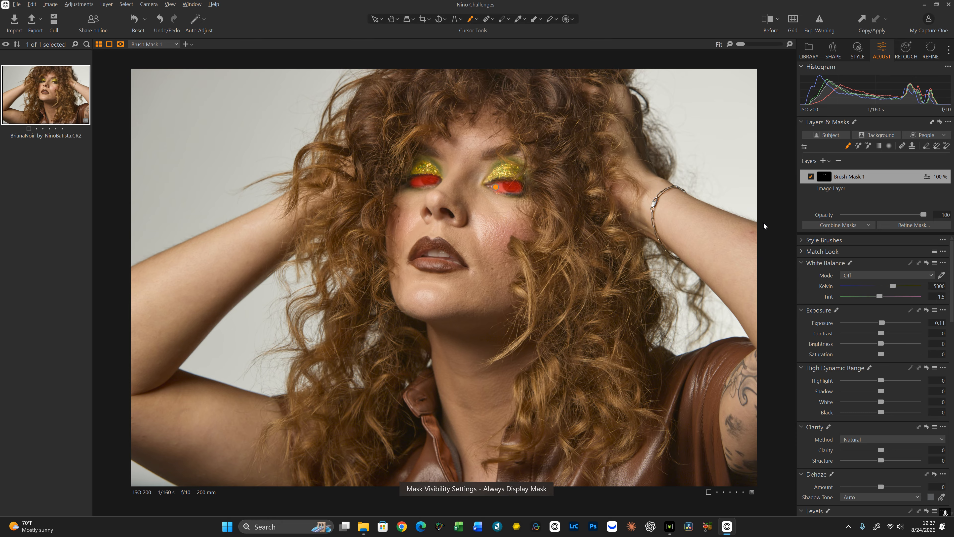
Set the eye mask's Shadow to 12 and Black to 28, compare with the layer off, and lower its opacity to 55
click(811, 178)
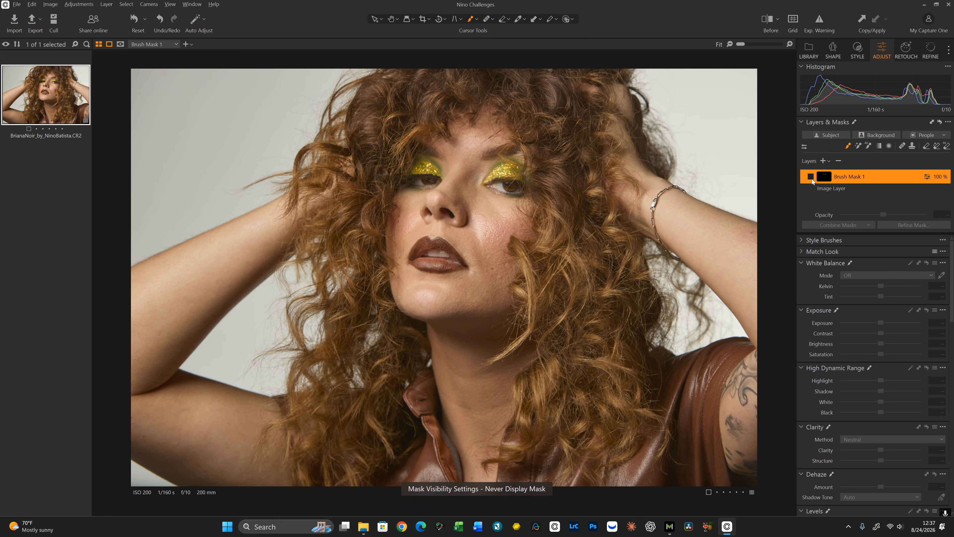
click(812, 179)
click(812, 179)
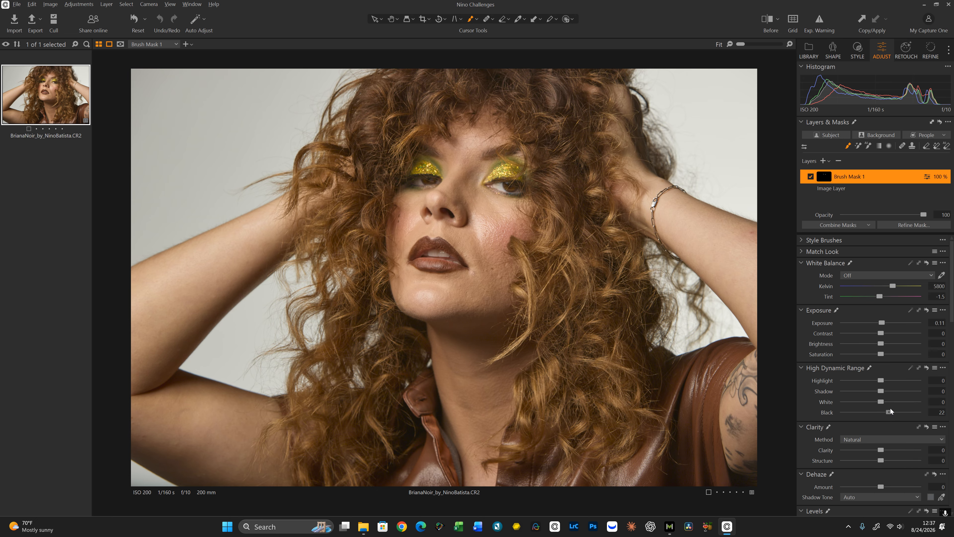
mouse_move(891, 408)
mouse_down()
mouse_move(925, 405)
mouse_move(902, 405)
mouse_move(888, 392)
mouse_up()
click(811, 178)
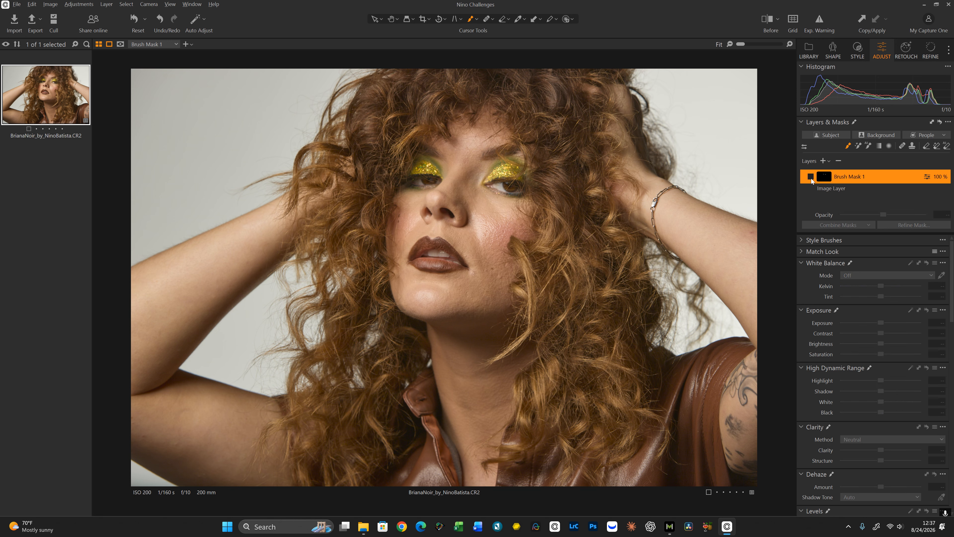
click(811, 178)
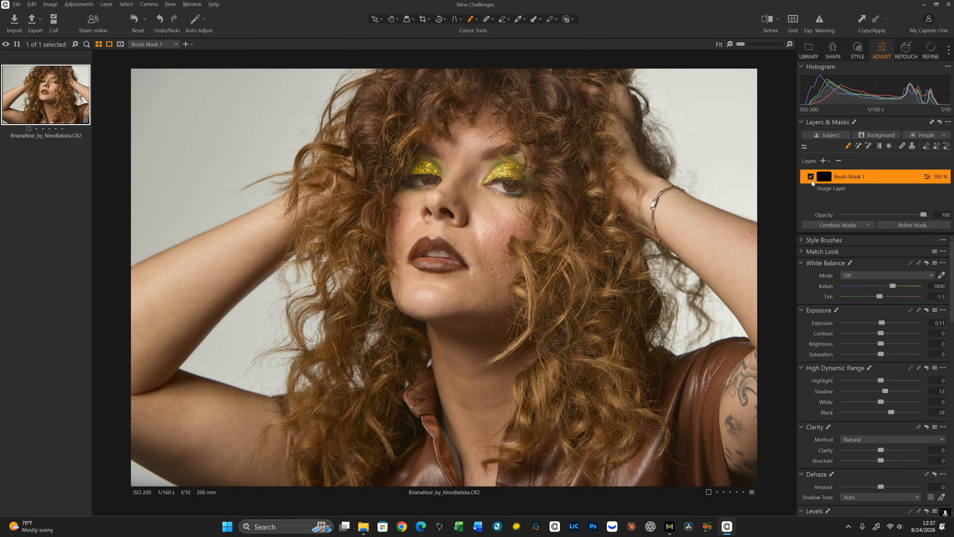
mouse_move(926, 214)
mouse_down()
mouse_move(830, 217)
mouse_move(876, 216)
mouse_move(852, 217)
mouse_up()
Set the brightness of the base Image Layer to 5
click(840, 189)
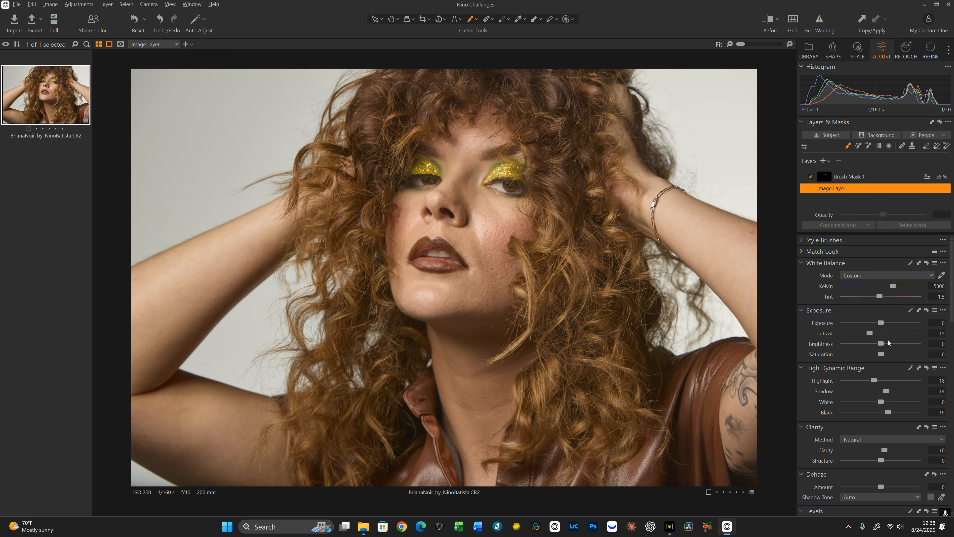
drag(883, 345, 889, 341)
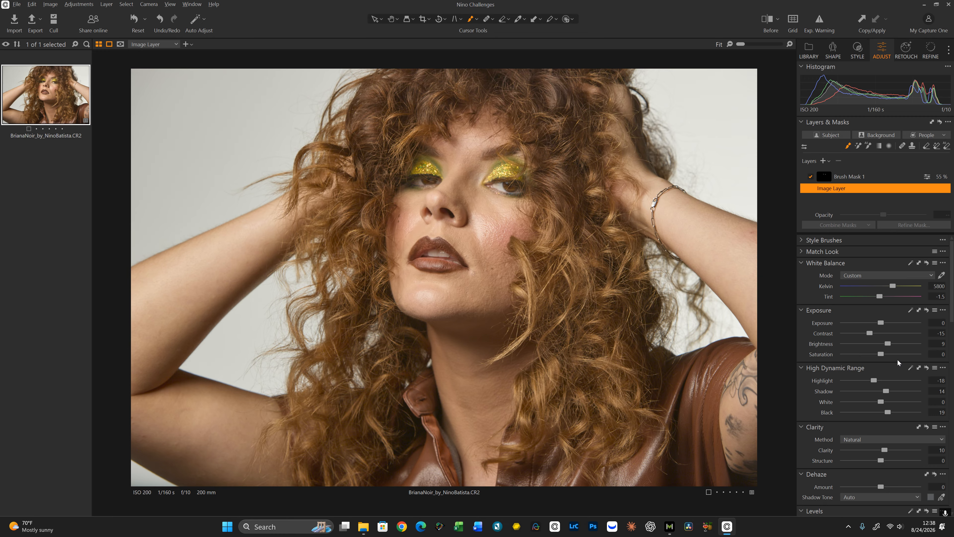
drag(888, 344, 886, 342)
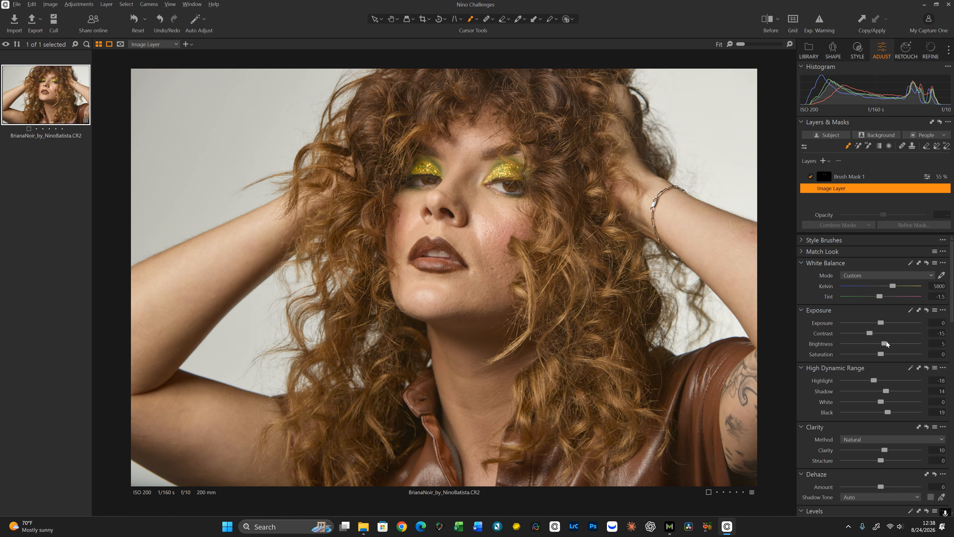
Compare the whole edited portrait with the original using the before/after split view
click(767, 28)
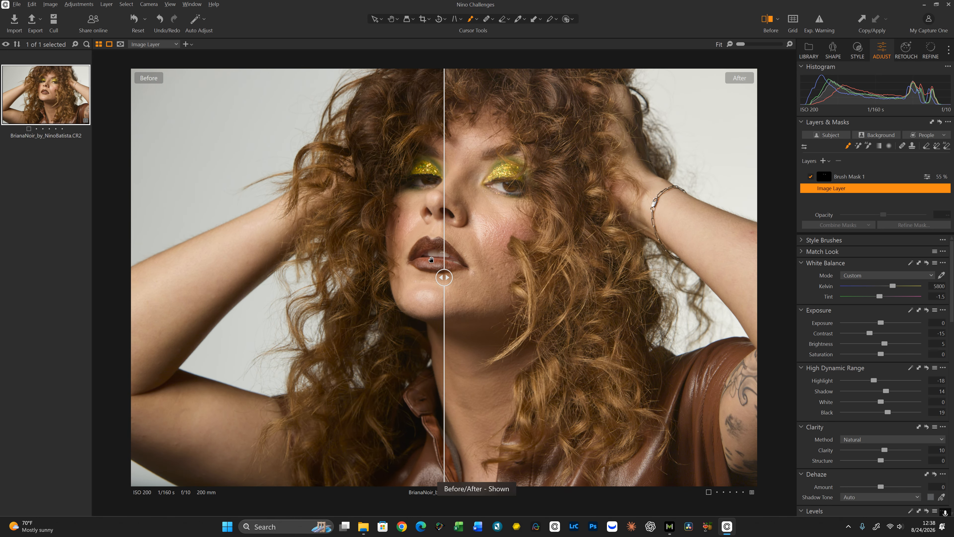
drag(442, 273, 298, 260)
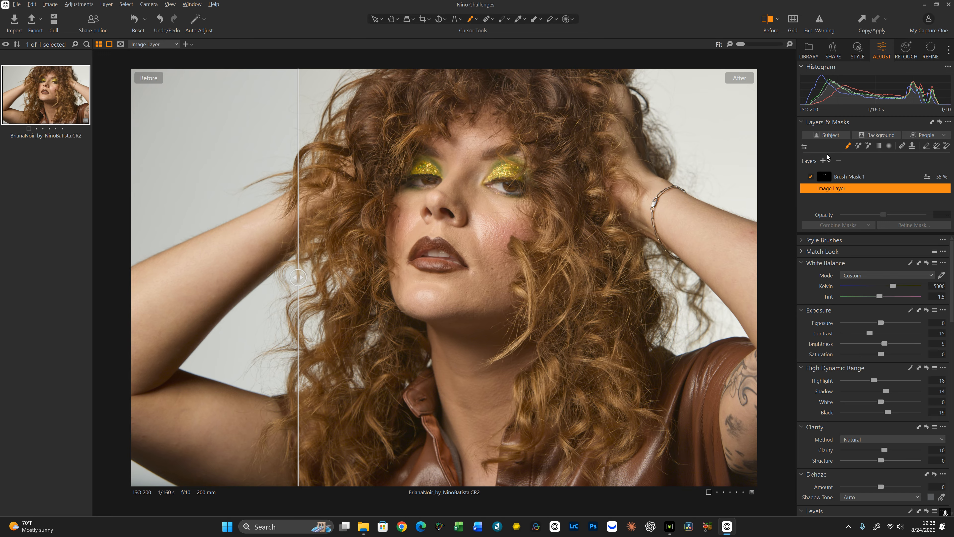
click(768, 21)
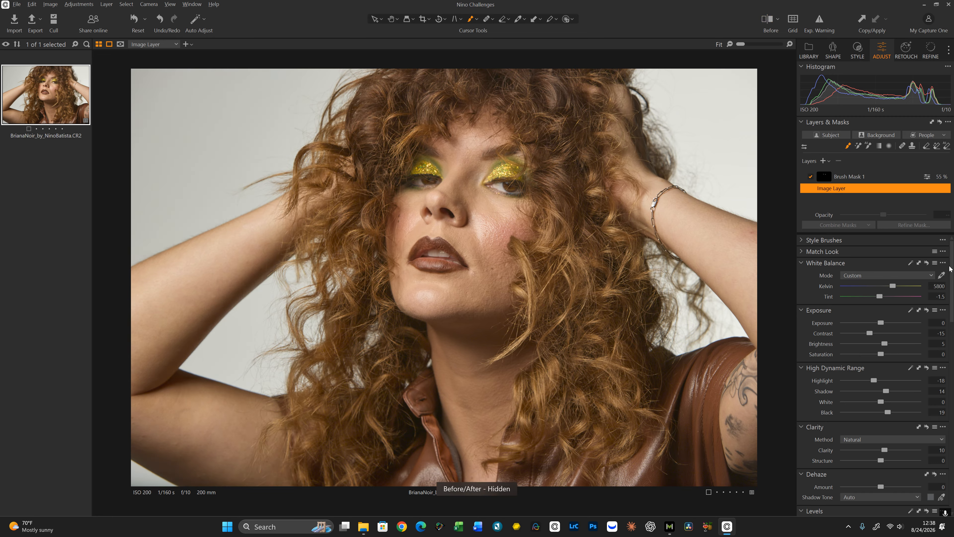
Export the portrait with the PSB - sRGB (16bit) recipe to the session's default output folder
drag(951, 269, 949, 298)
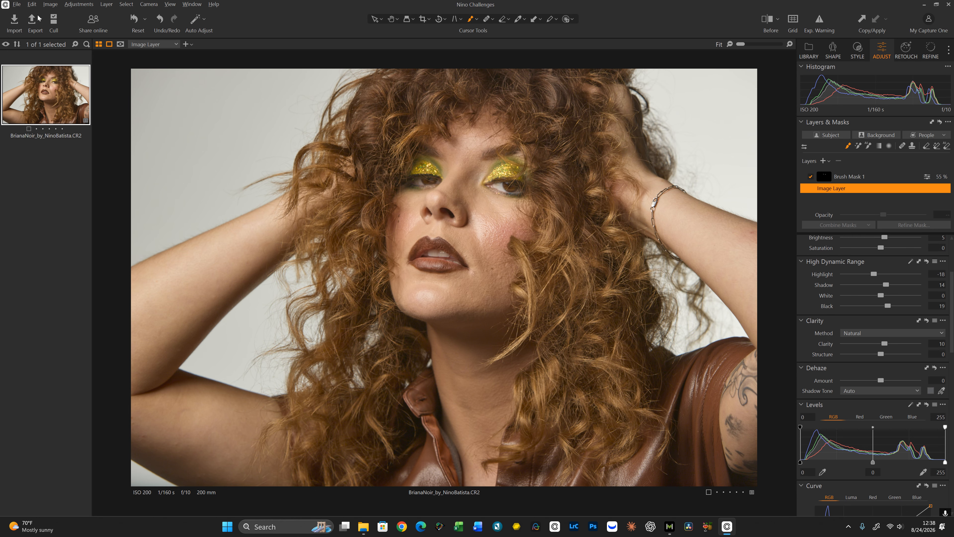
click(31, 20)
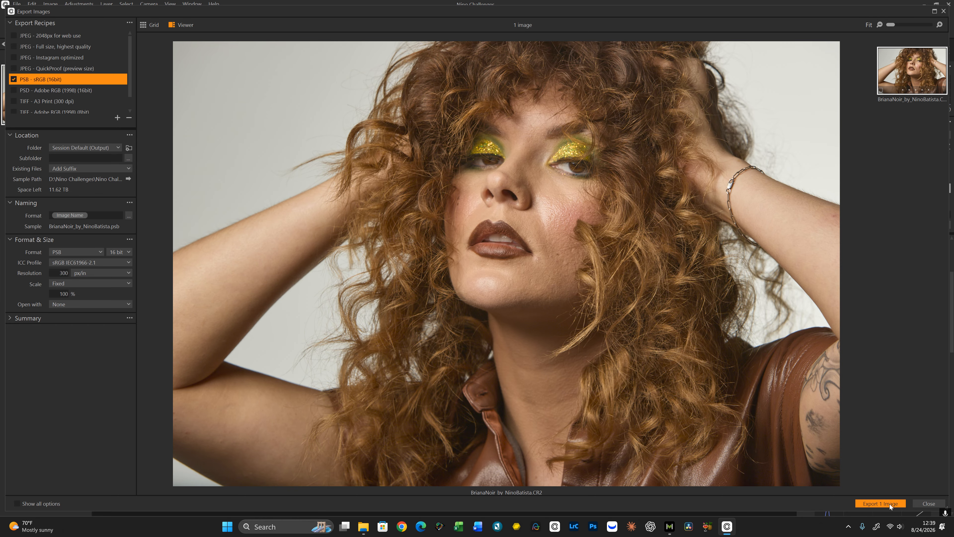
click(881, 503)
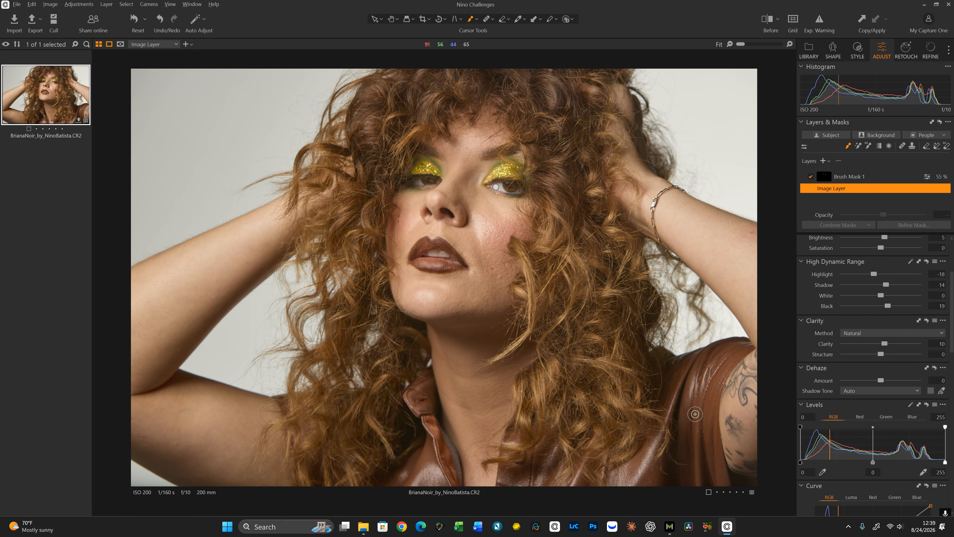
Open the exported PSB from the Output folder in Photoshop and shrink the Histogram to give Properties more room
click(372, 528)
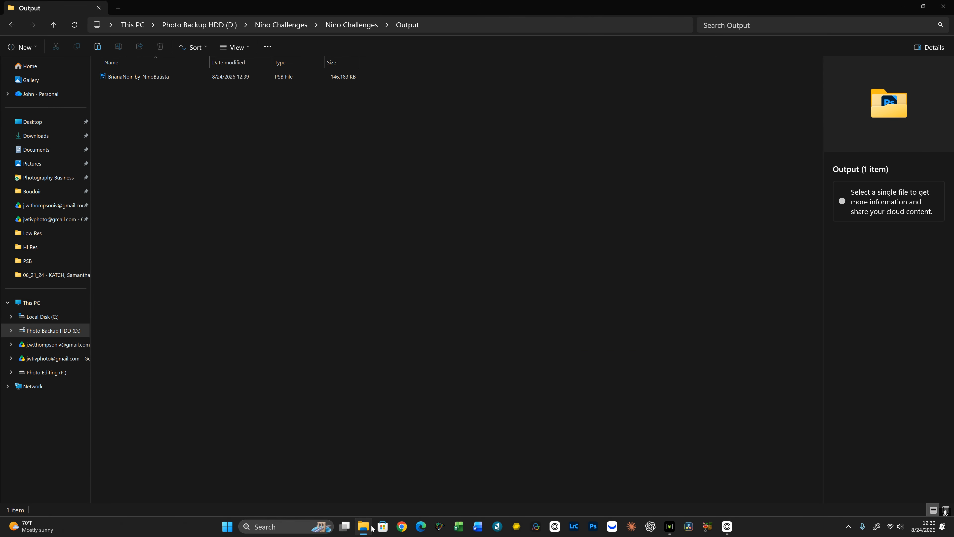
click(158, 79)
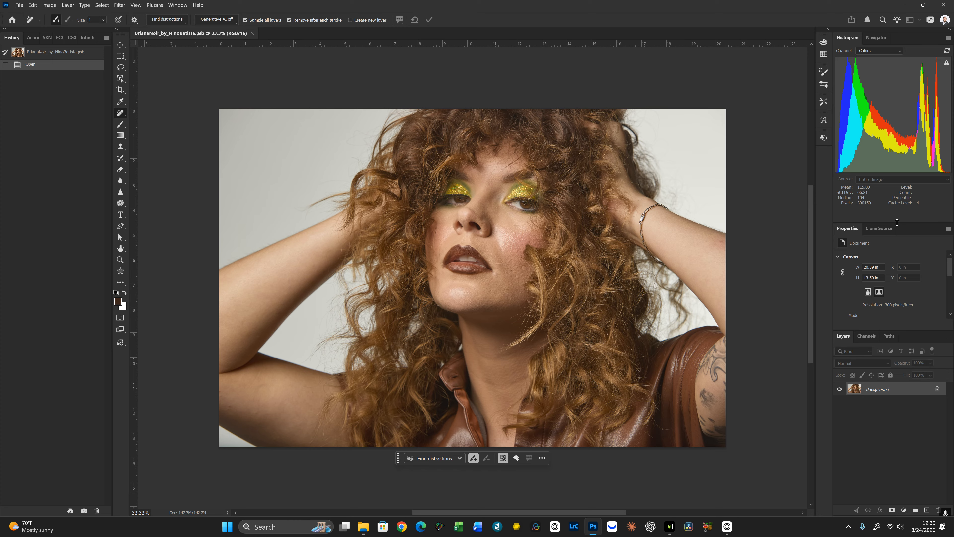
drag(895, 224, 895, 114)
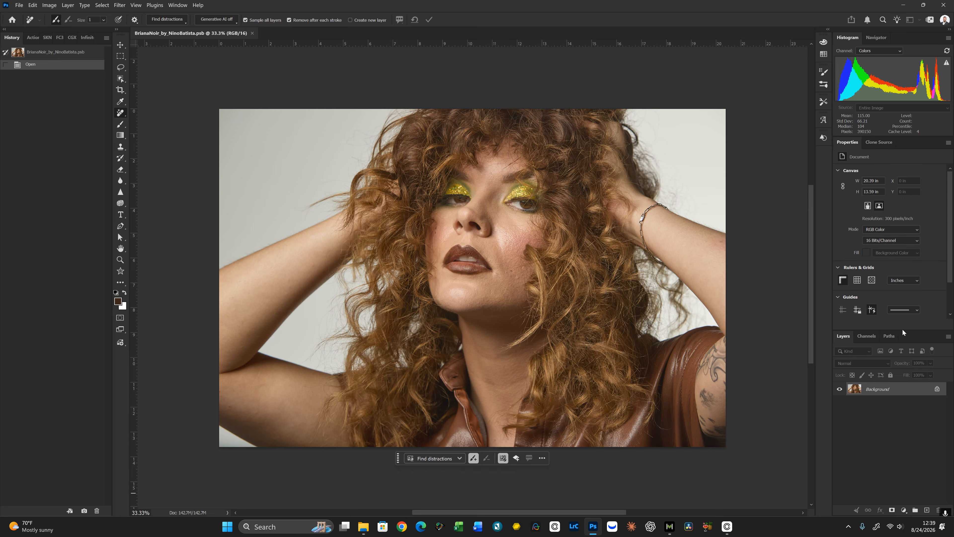
scroll(915, 278, down, 2)
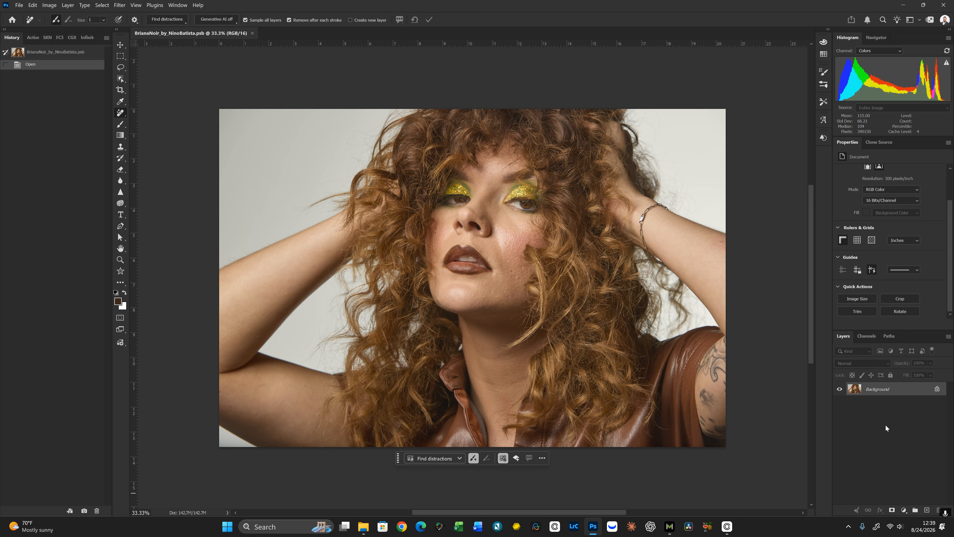
Add two blank layers above the Background and cancel creating a third
key(ctrl+shift+alt+n)
key(ctrl+shift+alt+n)
key(ctrl+shift+n)
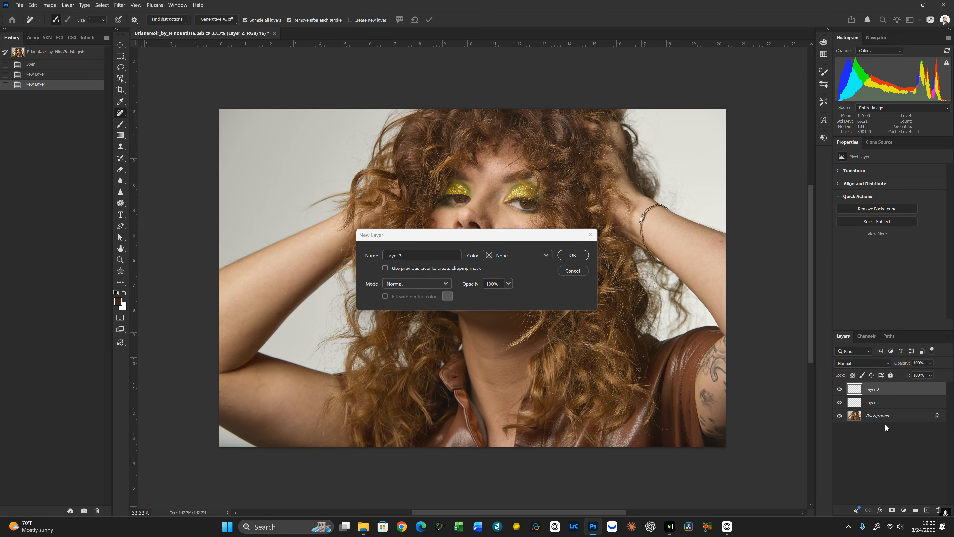
click(578, 269)
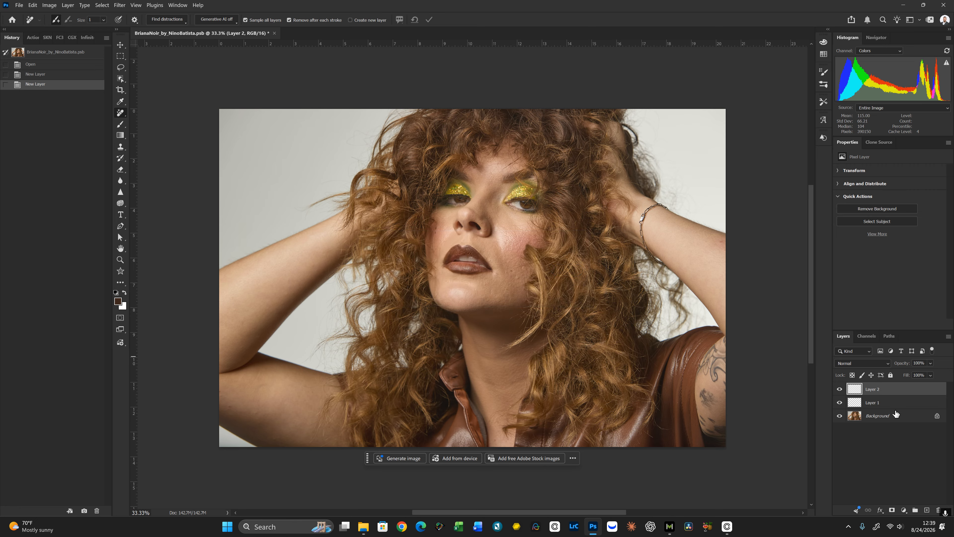
Delete both blank layers and return the document's history to its Open state
click(937, 510)
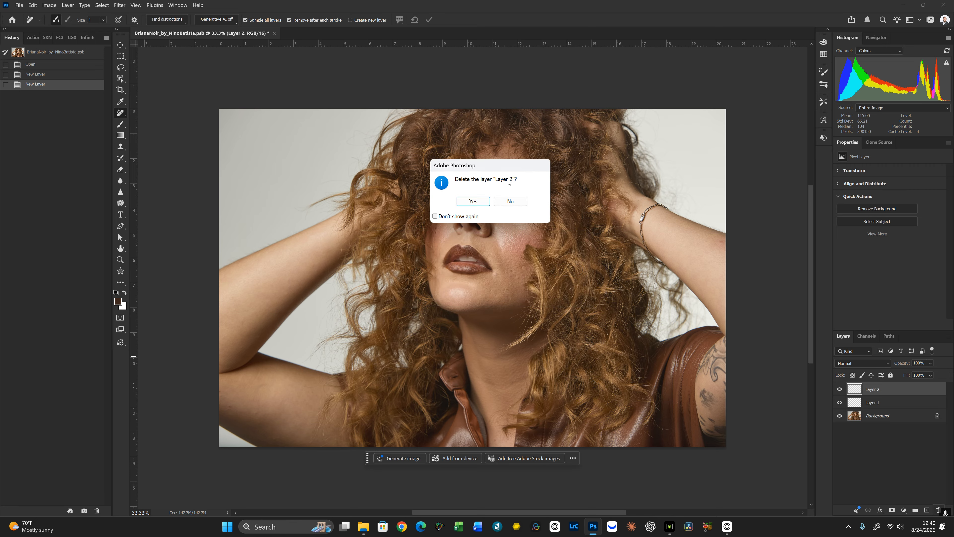
click(469, 201)
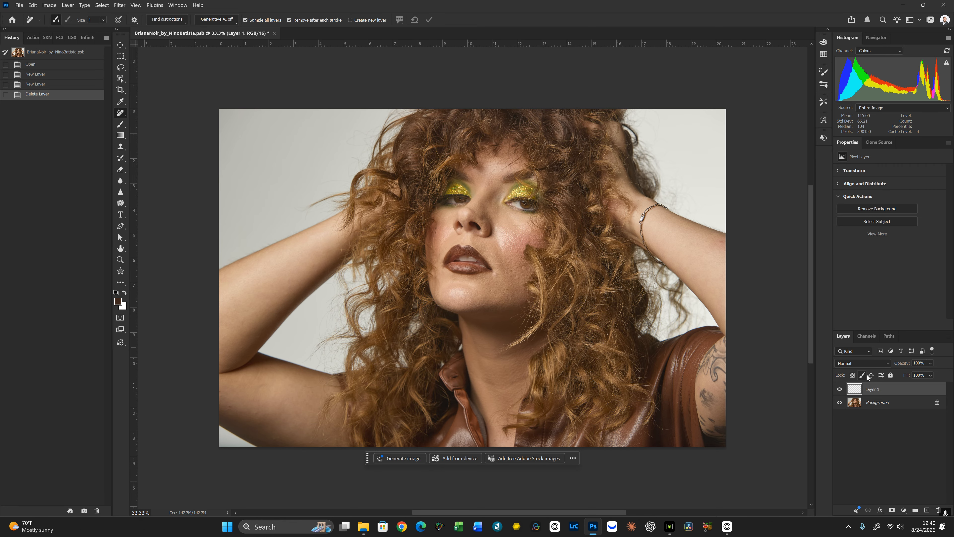
click(937, 510)
click(483, 202)
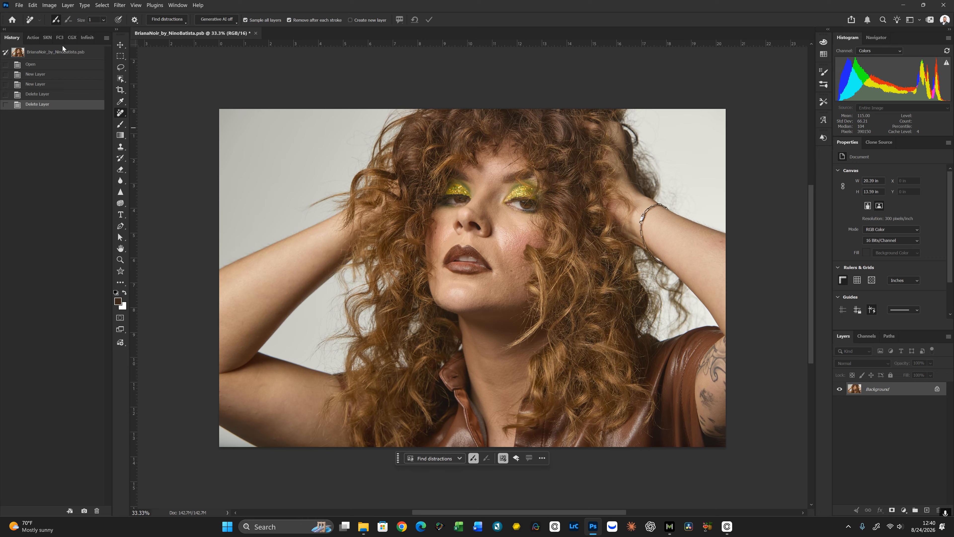
click(46, 64)
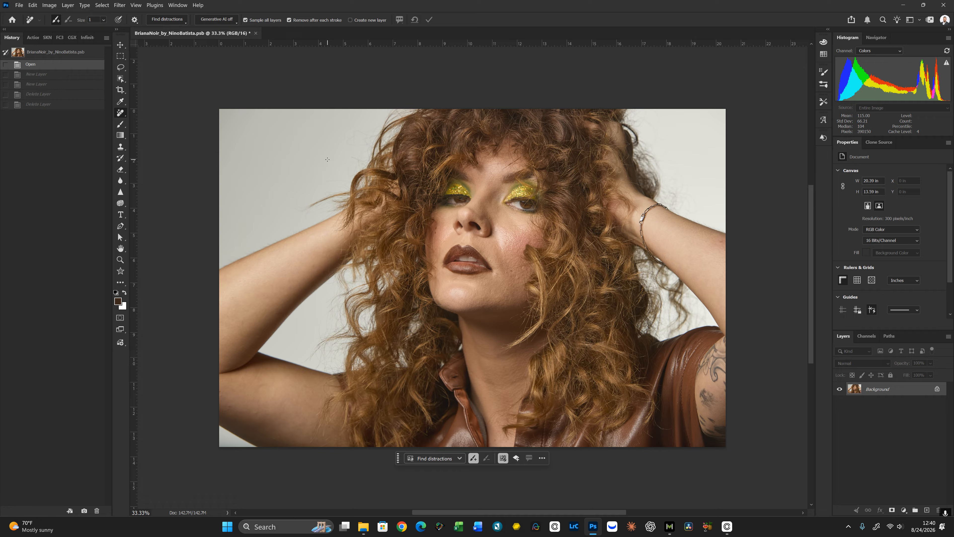
Add a blank layer above the Background and set the Remove Tool's brush size to 40
key(ctrl+shift+alt+n)
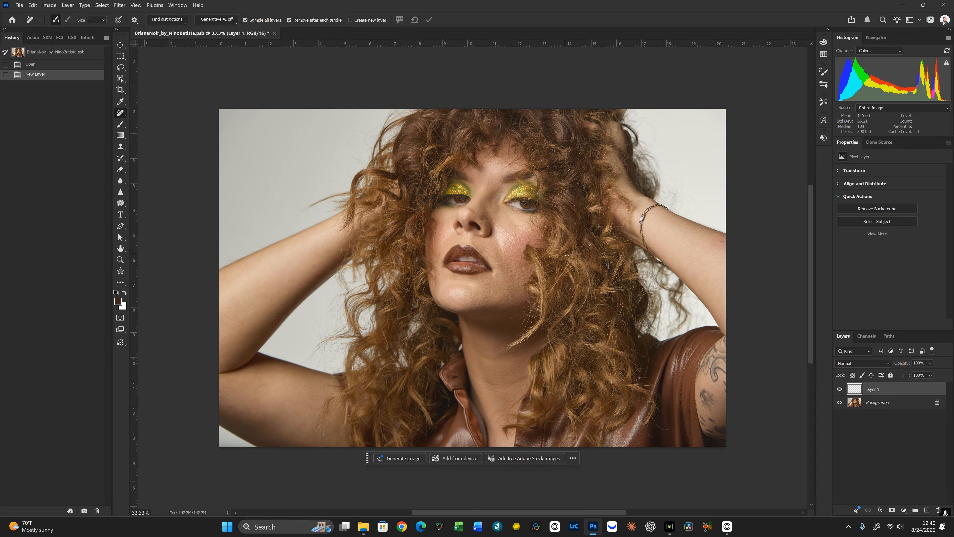
key(bracketright)
key(bracketright)
key(bracketright)
key(bracketright)
key(bracketright)
key(bracketright)
key(bracketright)
key(bracketright)
key(bracketright)
key(bracketright)
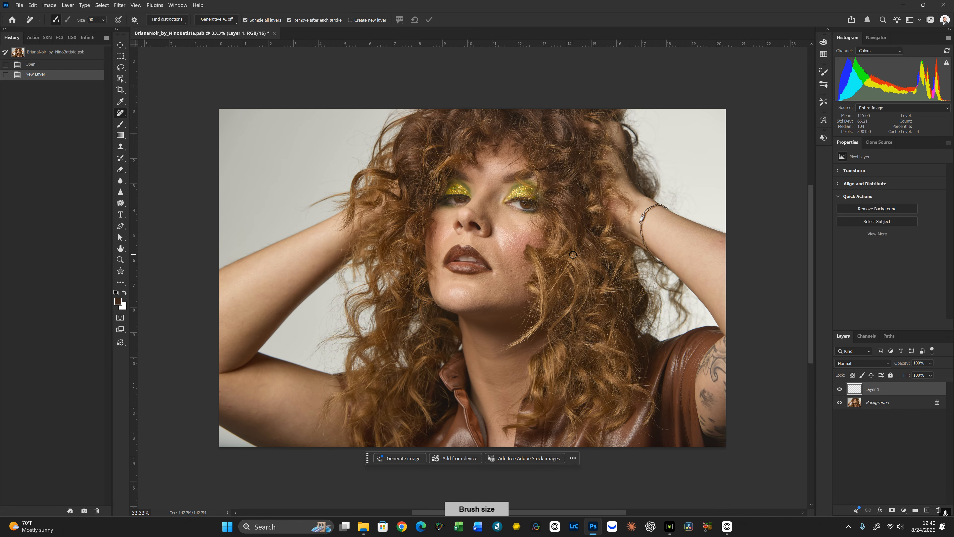
key(bracketleft)
key(bracketleft)
key(bracketleft)
key(bracketleft)
Remove stray hairs and small distractions across the subject's left eye with the Remove Tool at brush sizes 15 and 10
key(ctrl+plus)
key(ctrl+plus)
key(ctrl+plus)
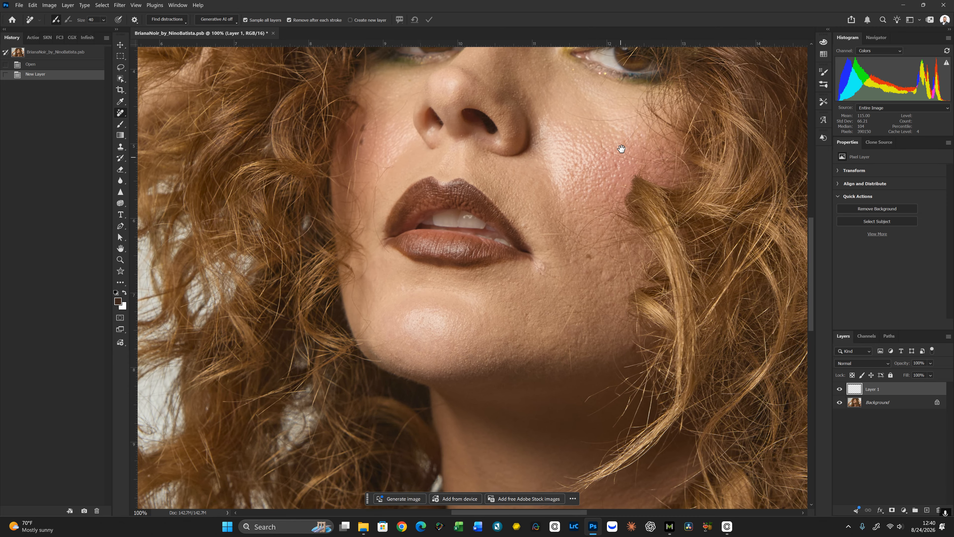
mouse_move(635, 169)
mouse_down()
mouse_move(574, 275)
mouse_move(566, 340)
mouse_up()
drag(603, 274, 610, 299)
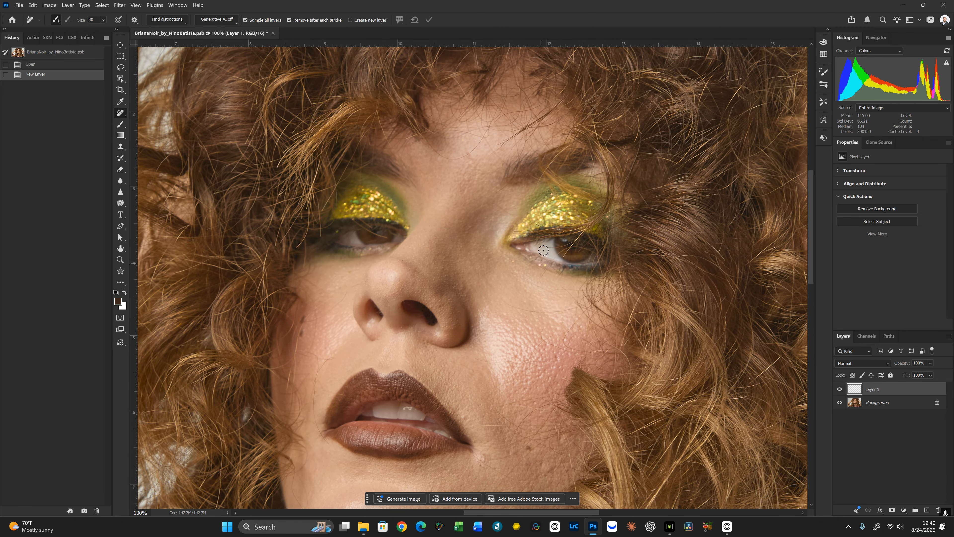
key(bracketleft)
key(bracketleft)
key(bracketleft)
key(bracketleft)
mouse_move(584, 231)
mouse_down()
mouse_move(546, 269)
mouse_move(568, 247)
mouse_move(599, 253)
mouse_move(582, 236)
mouse_move(576, 252)
mouse_move(538, 244)
mouse_move(585, 235)
mouse_up()
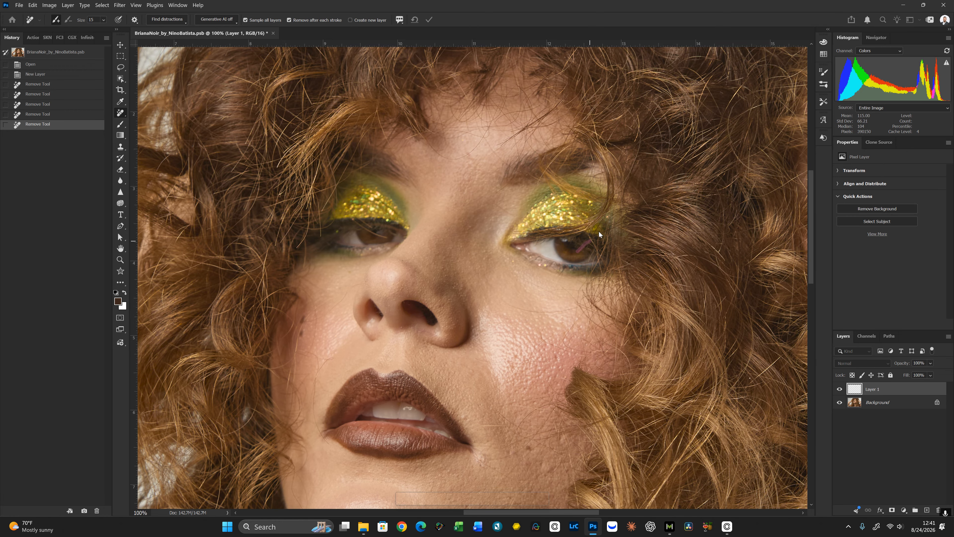
key(bracketleft)
scroll(566, 333, down, 3)
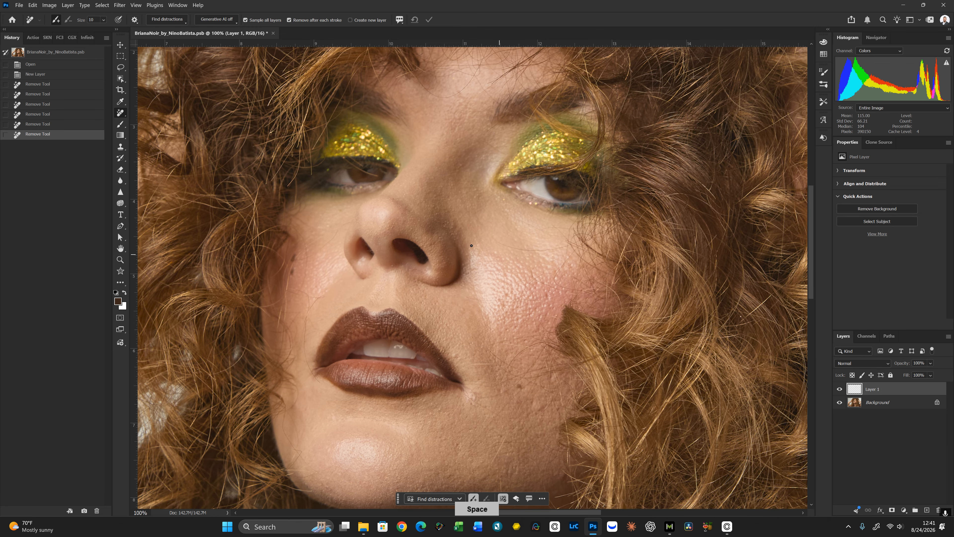
Clean up the subject's right eye area and the skin from the nose to the cheek, using a brush size up to 20
mouse_move(343, 158)
mouse_down()
mouse_move(381, 177)
mouse_move(347, 161)
mouse_move(390, 174)
mouse_up()
key(bracketright)
key(bracketright)
key(bracketright)
key(bracketleft)
key(bracketleft)
key(bracketright)
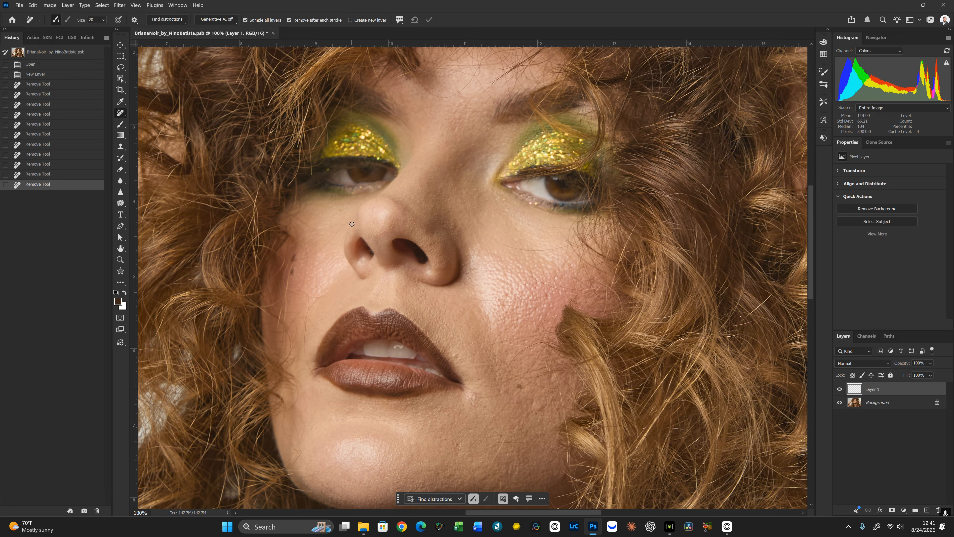
drag(352, 224, 306, 259)
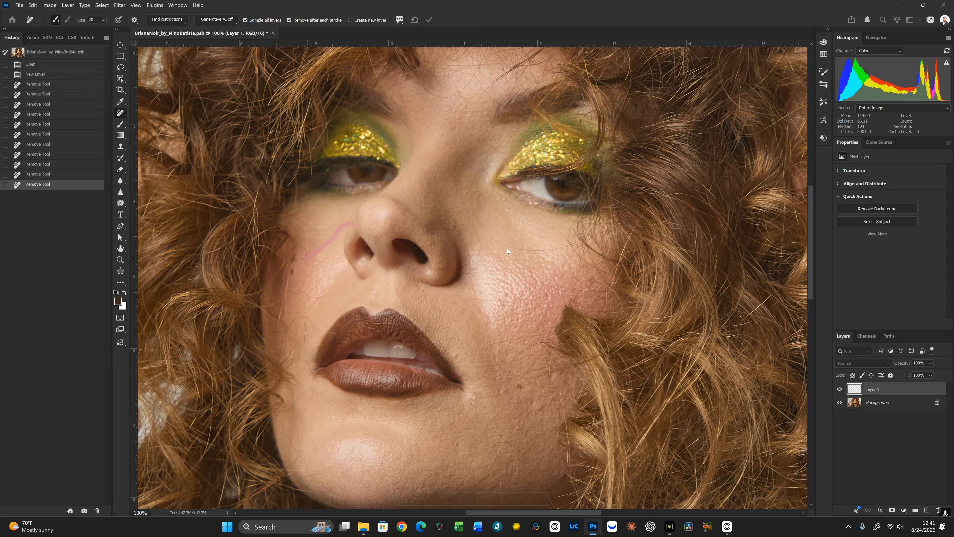
Remove lines and specks beneath the subject's left eye and beside its inner eyelid, at brush sizes 15 and 20
key(bracketleft)
mouse_move(492, 237)
mouse_down()
mouse_move(531, 250)
mouse_move(571, 244)
mouse_up()
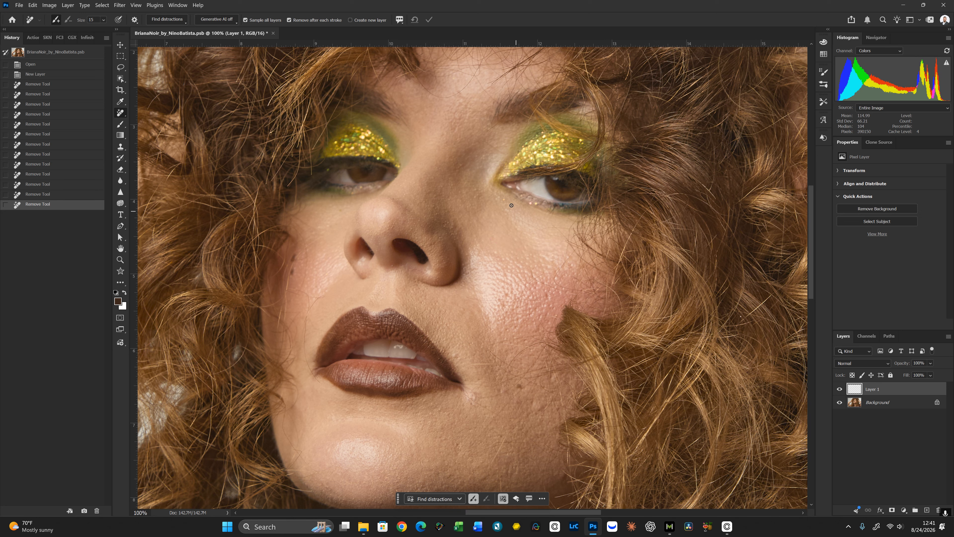
click(504, 201)
key(bracketright)
click(535, 208)
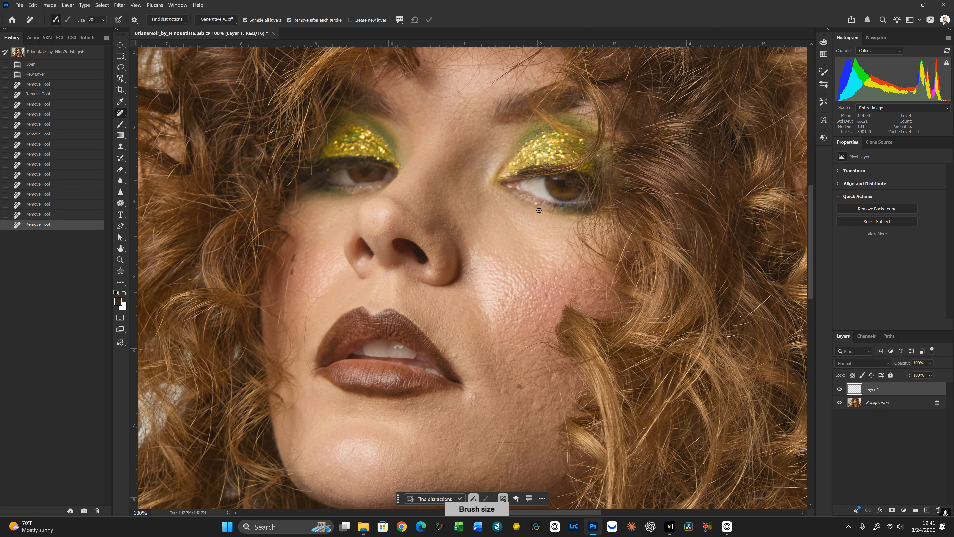
drag(537, 203, 537, 206)
drag(491, 142, 509, 158)
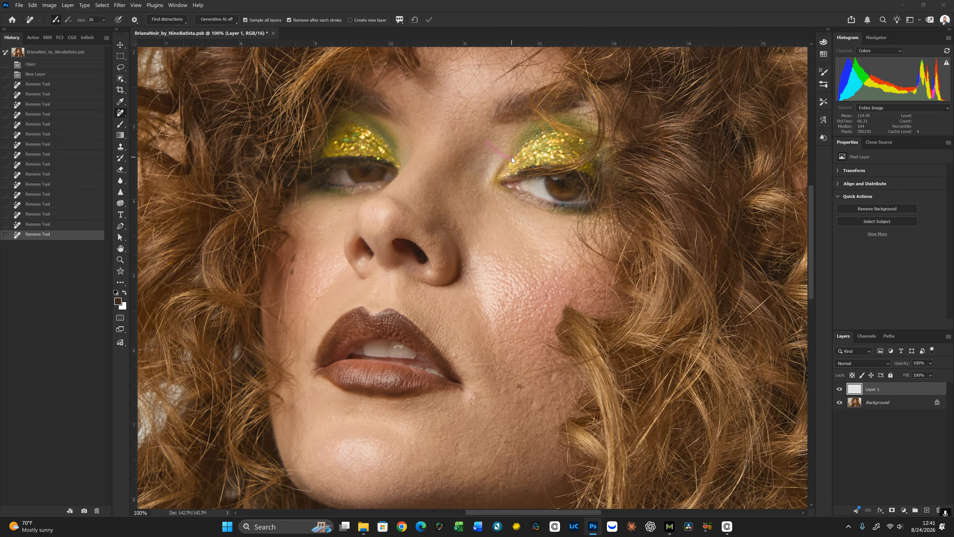
Remove small spots around the nostril at brush size 15 and the mark on the upper teeth at size 20
key(bracketleft)
click(394, 266)
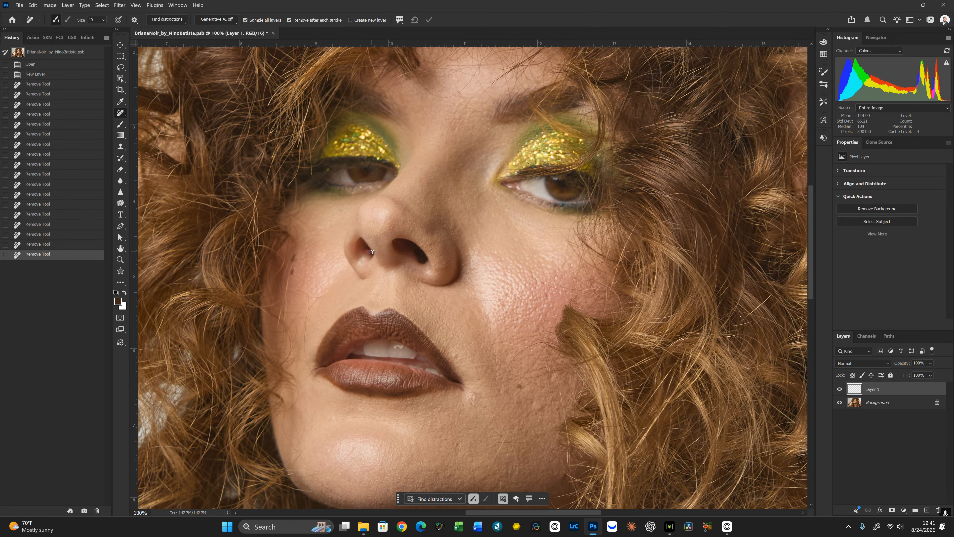
click(371, 247)
key(bracketright)
drag(396, 350, 404, 348)
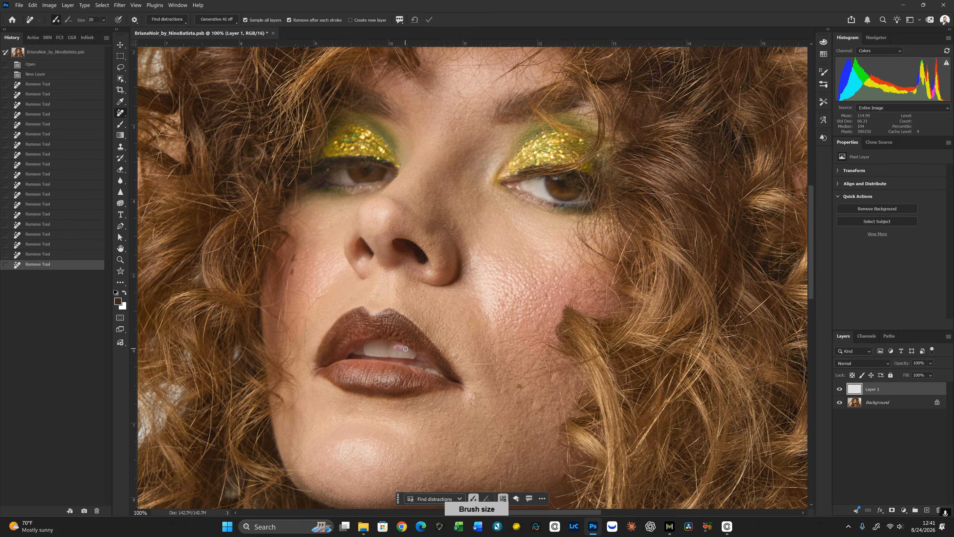
Remove blemishes on the cheek between the mouth corner and the mole with the Remove Tool at brush size 20
key(bracketleft)
mouse_move(470, 363)
mouse_down()
mouse_move(500, 363)
mouse_move(559, 203)
mouse_up()
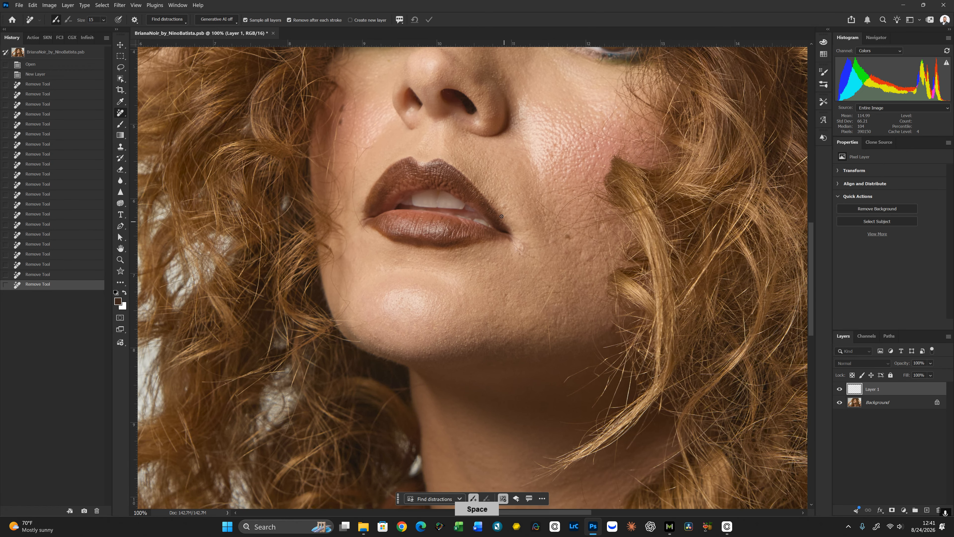
key(bracketright)
mouse_move(519, 245)
mouse_down()
mouse_move(550, 269)
mouse_move(564, 246)
mouse_move(544, 269)
mouse_up()
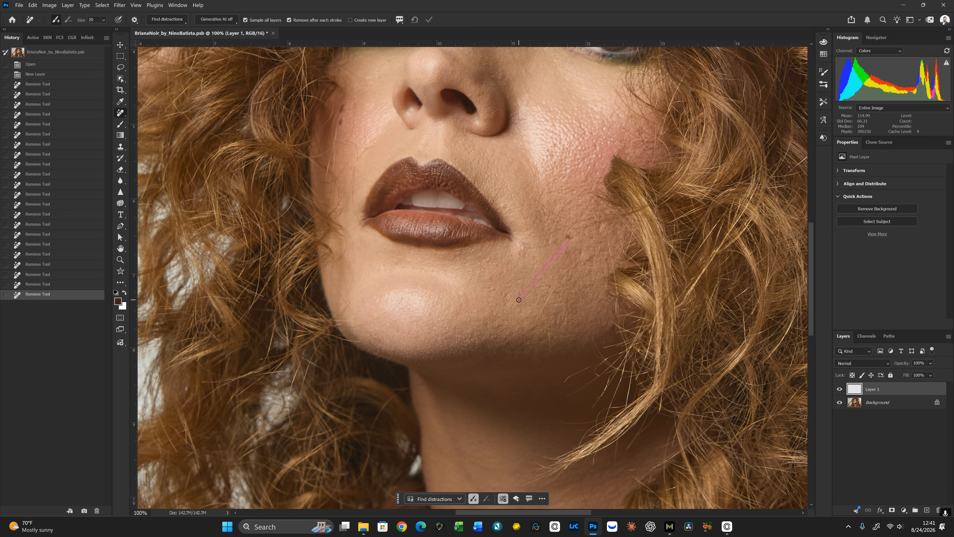
drag(519, 300, 519, 300)
Remove blemishes along the lower cheek and jaw at brush size 20, and beside the mouth corner at size 25
drag(594, 292, 550, 295)
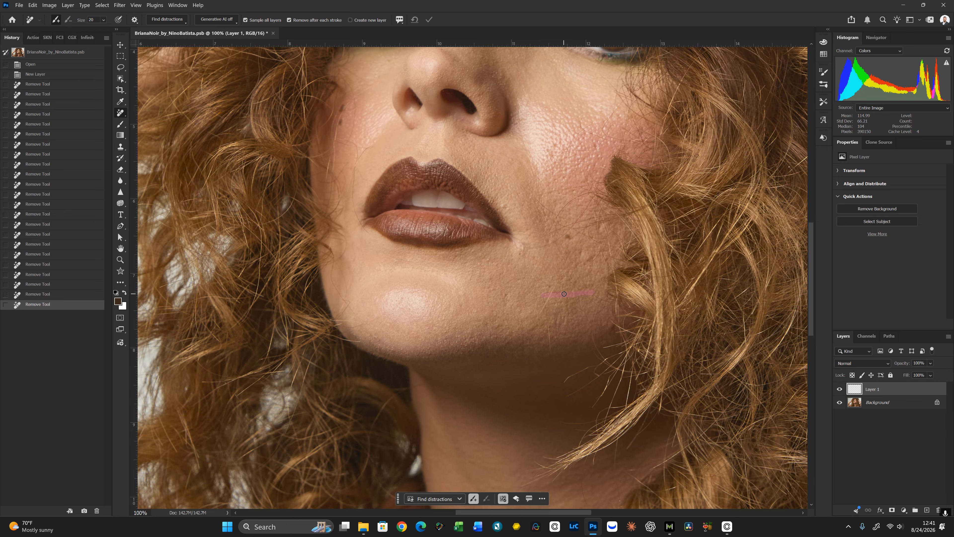
drag(548, 329, 550, 348)
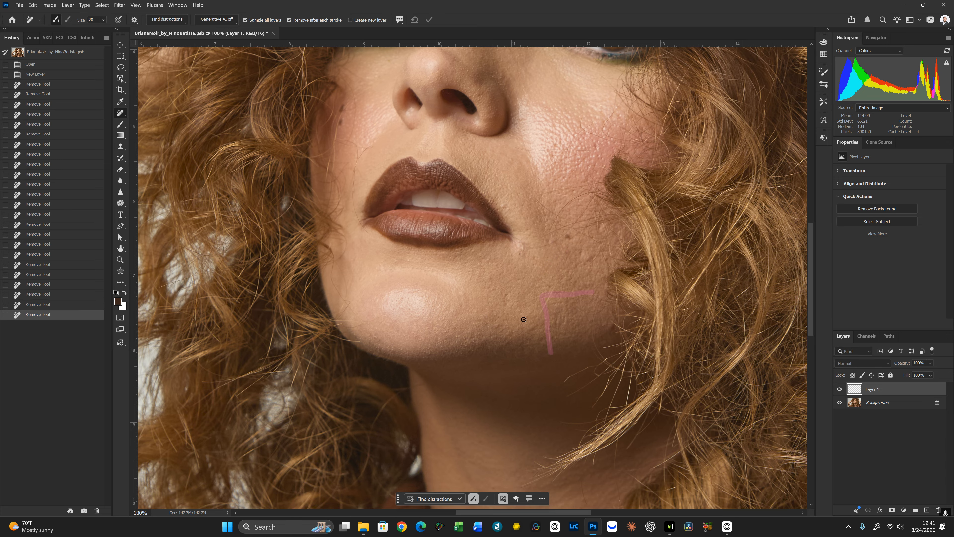
drag(521, 314, 525, 357)
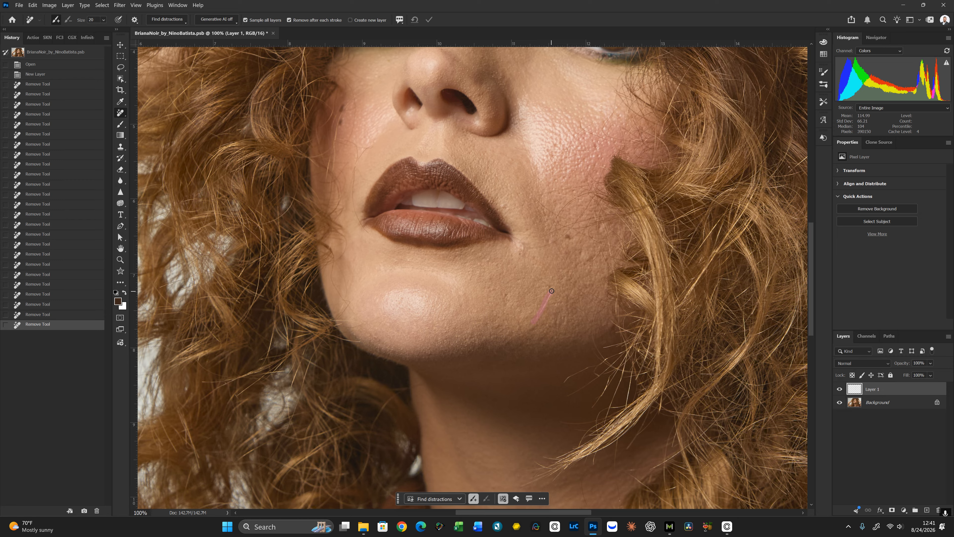
mouse_move(552, 291)
mouse_down()
mouse_move(571, 304)
mouse_move(586, 293)
mouse_move(604, 306)
mouse_move(586, 292)
mouse_move(563, 299)
mouse_up()
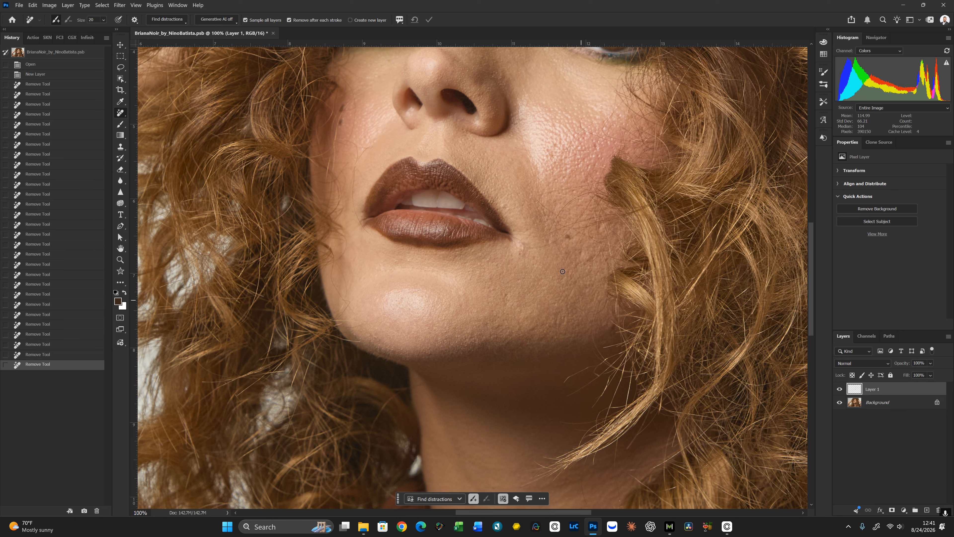
key(bracketright)
drag(525, 242, 547, 250)
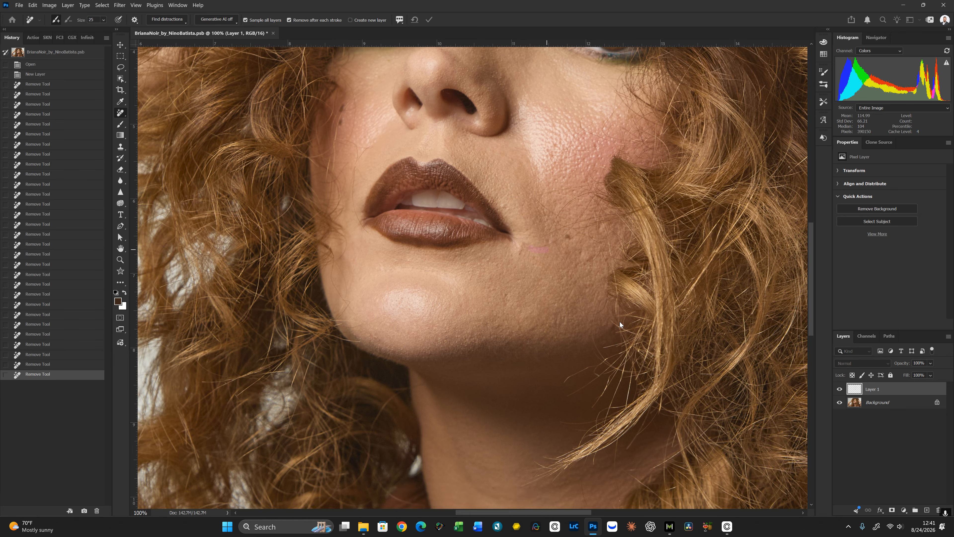
Compare the whole portrait with and without the retouching on Layer 1
key(ctrl+0)
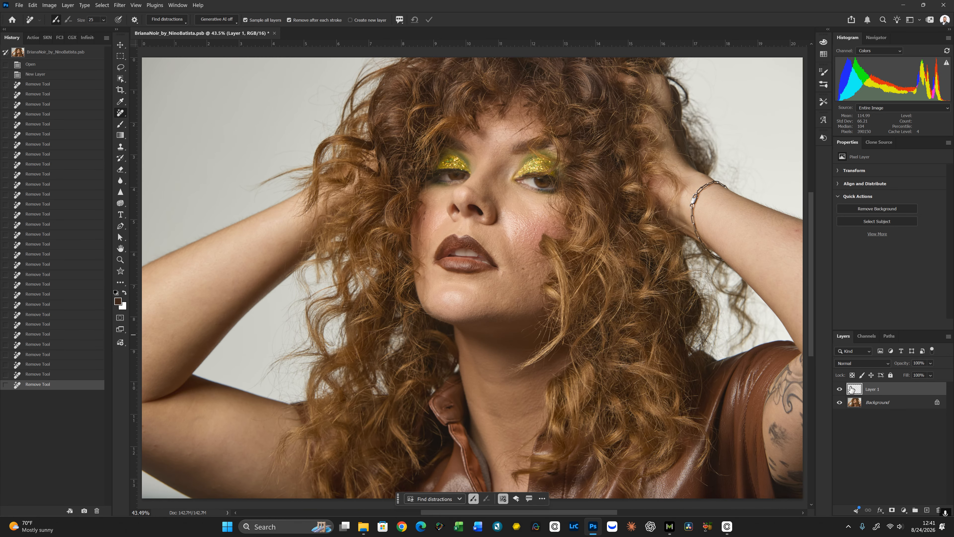
click(839, 390)
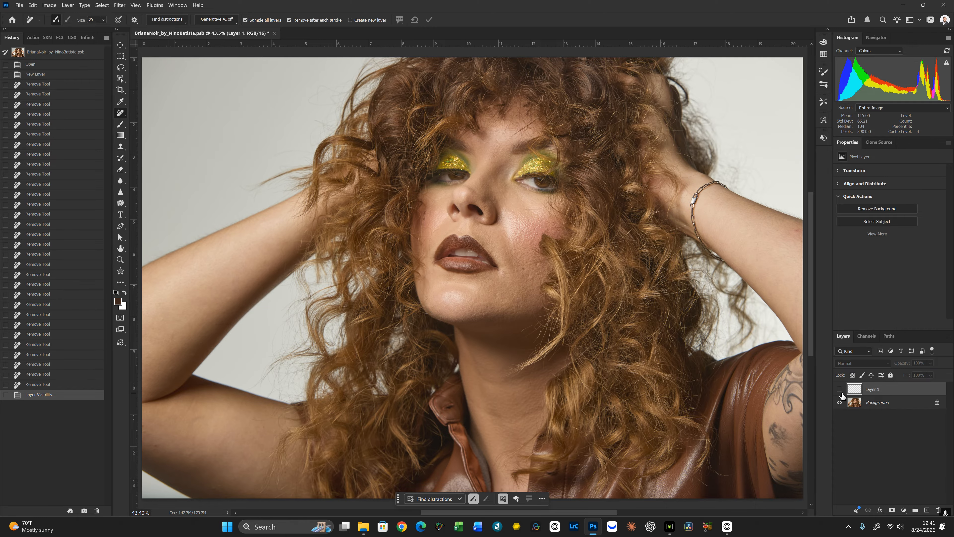
click(842, 394)
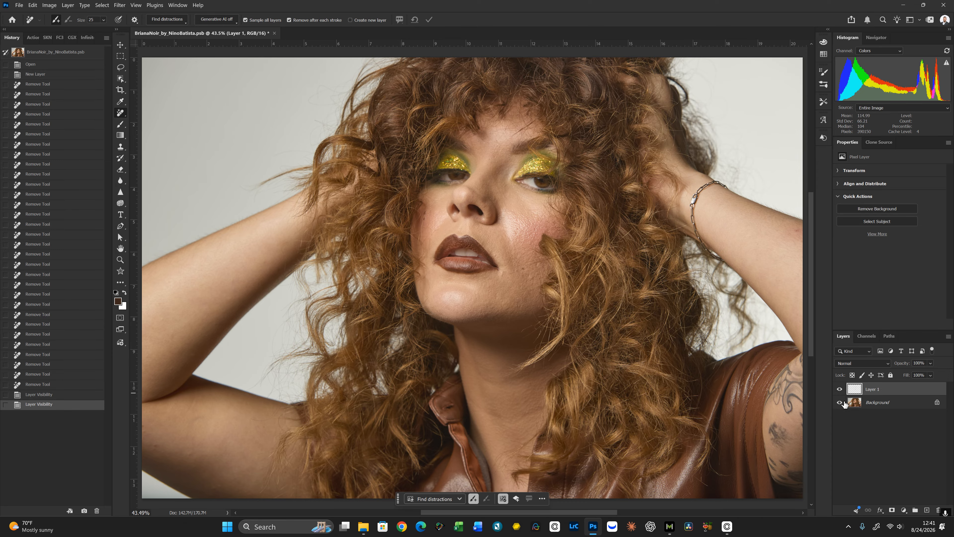
Remove fine marks on the cheek beside the mouth corner with the Remove Tool at brush sizes 10 and 15
key(ctrl+plus)
key(ctrl+plus)
key(ctrl+plus)
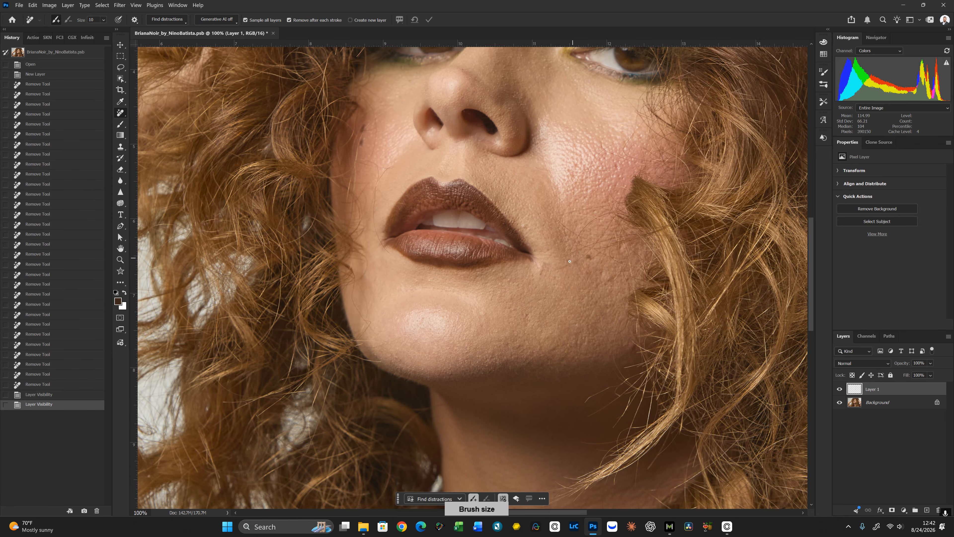
drag(549, 273, 589, 245)
key(bracketleft)
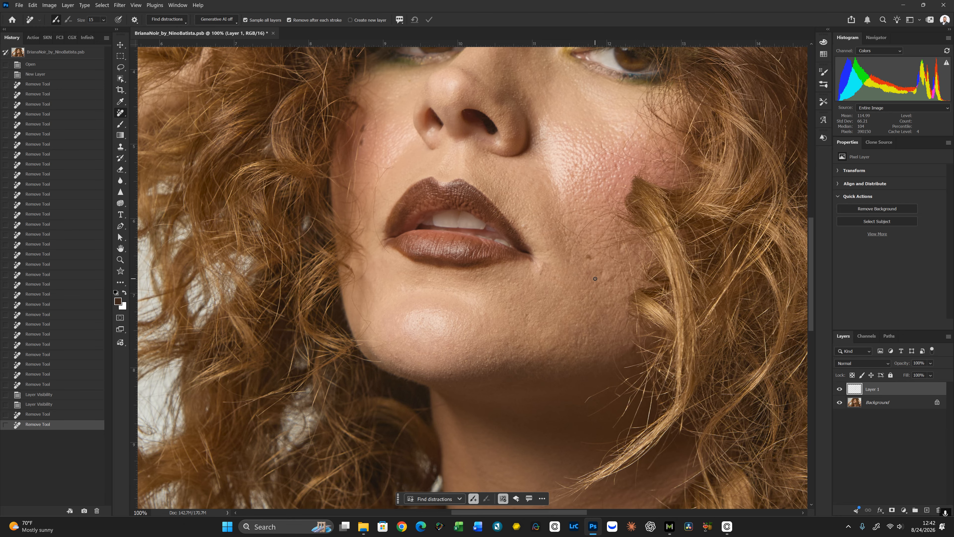
Clean up uneven skin texture across the mid cheek and the blush area, ending at brush size 20
key(bracketright)
key(bracketright)
mouse_move(550, 220)
mouse_down()
mouse_move(609, 205)
mouse_move(596, 217)
mouse_up()
key(bracketleft)
drag(536, 168, 627, 169)
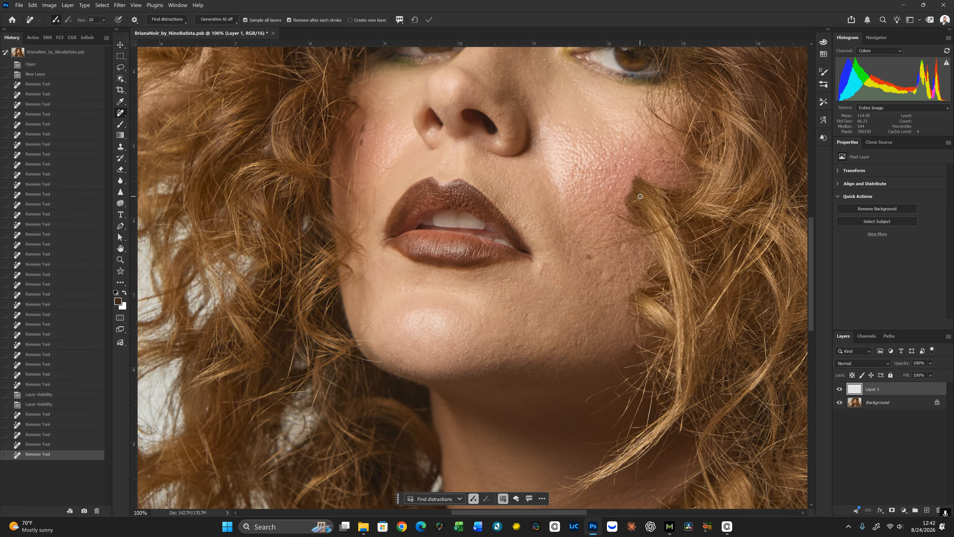
Remove remaining blemishes on the cheek just above the mole with the Remove Tool at brush size 15
key(ctrl+0)
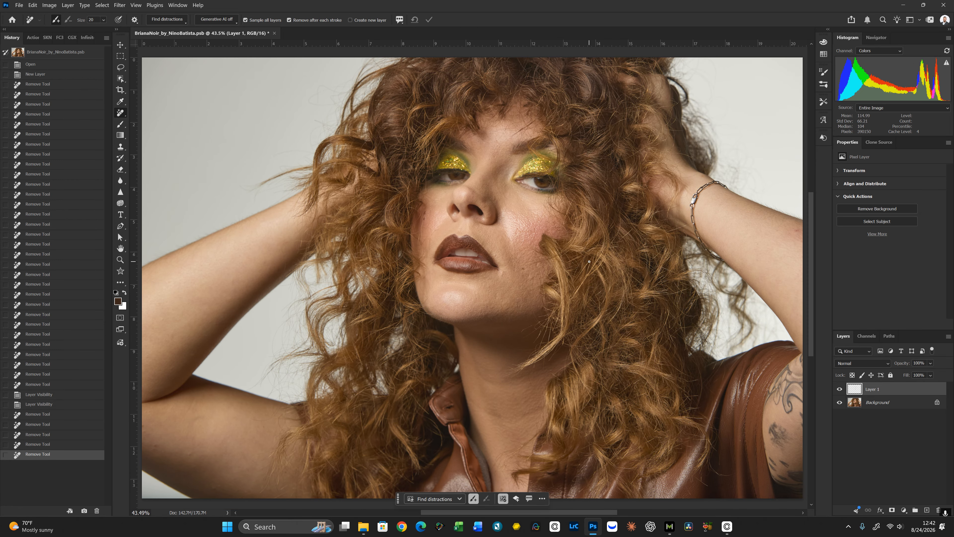
key(ctrl+plus)
key(ctrl+plus)
key(ctrl+plus)
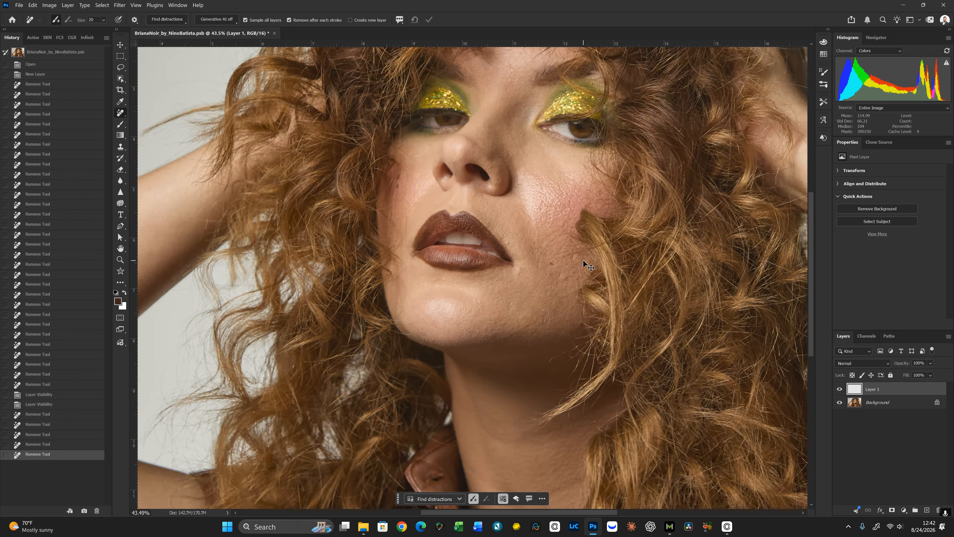
key(bracketleft)
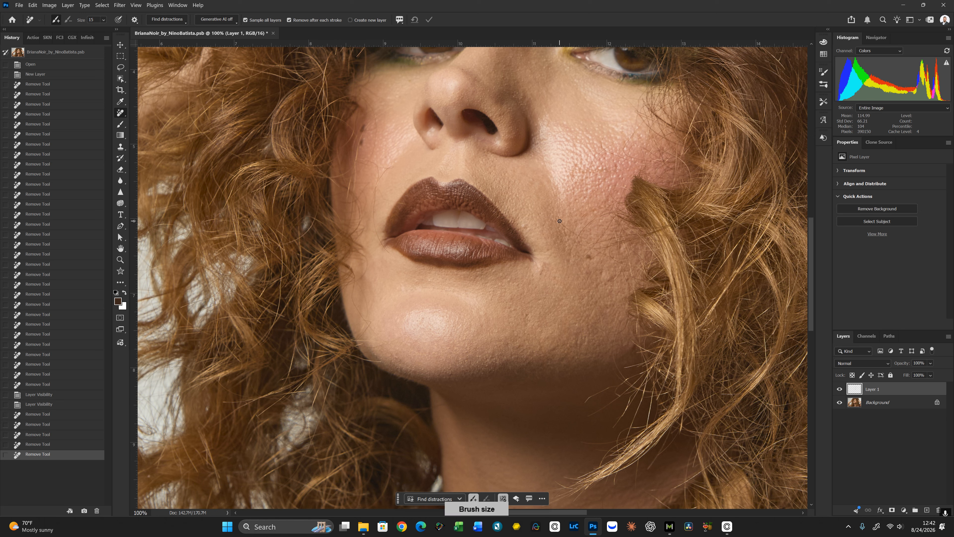
mouse_move(580, 236)
mouse_down()
mouse_move(599, 218)
mouse_move(569, 259)
mouse_move(588, 212)
mouse_move(606, 229)
mouse_up()
click(580, 243)
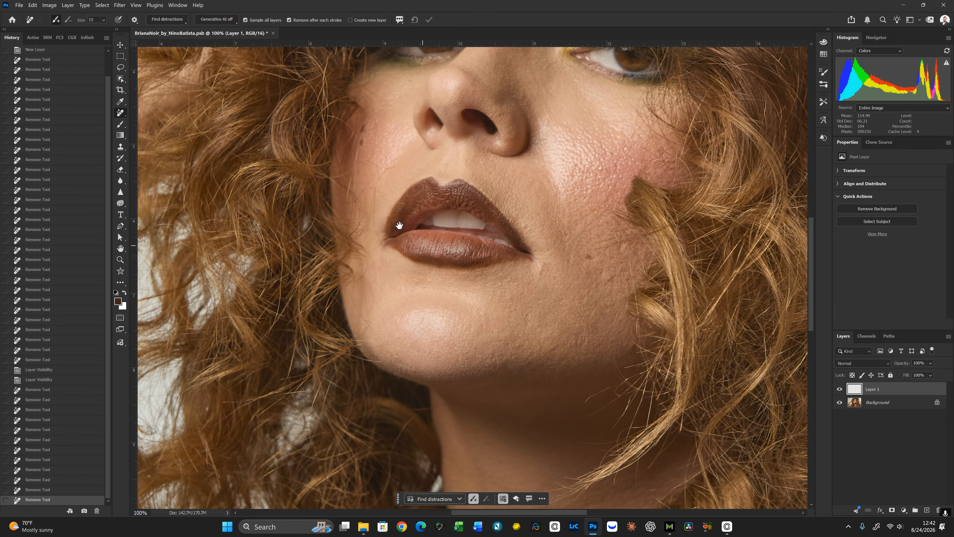
Clean up marks and fine hairs on the shadow-side cheek beside the upper lip with the Remove Tool at brush sizes 20 and 15
key(space)
mouse_move(424, 207)
mouse_down()
mouse_move(552, 256)
mouse_move(642, 271)
mouse_up()
key(bracketright)
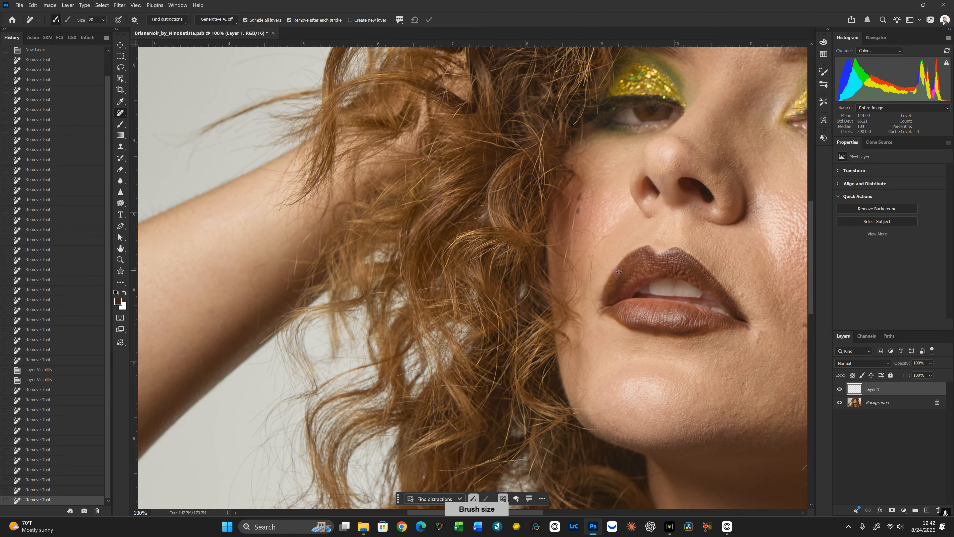
mouse_move(573, 228)
mouse_down()
mouse_move(596, 236)
mouse_move(594, 302)
mouse_up()
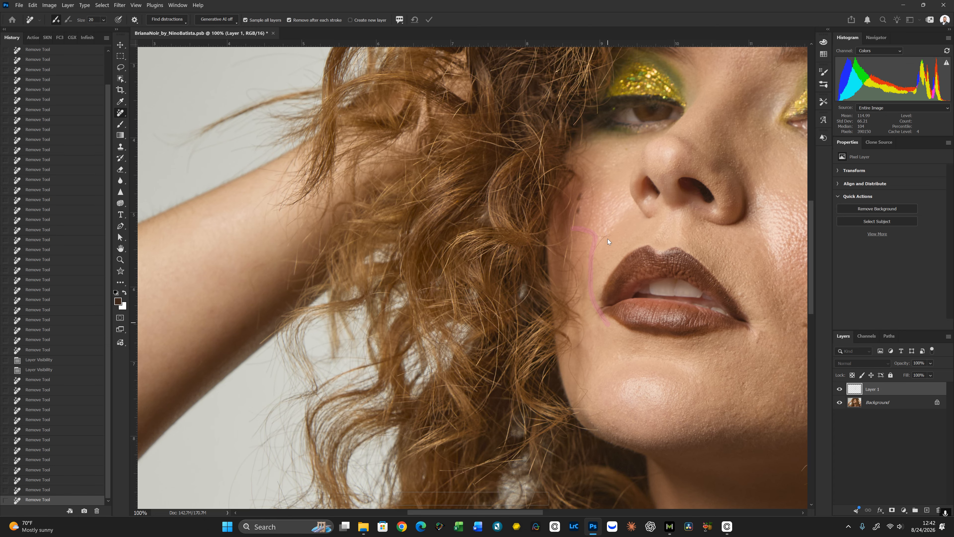
mouse_move(589, 257)
mouse_down()
mouse_move(611, 234)
mouse_move(574, 232)
mouse_up()
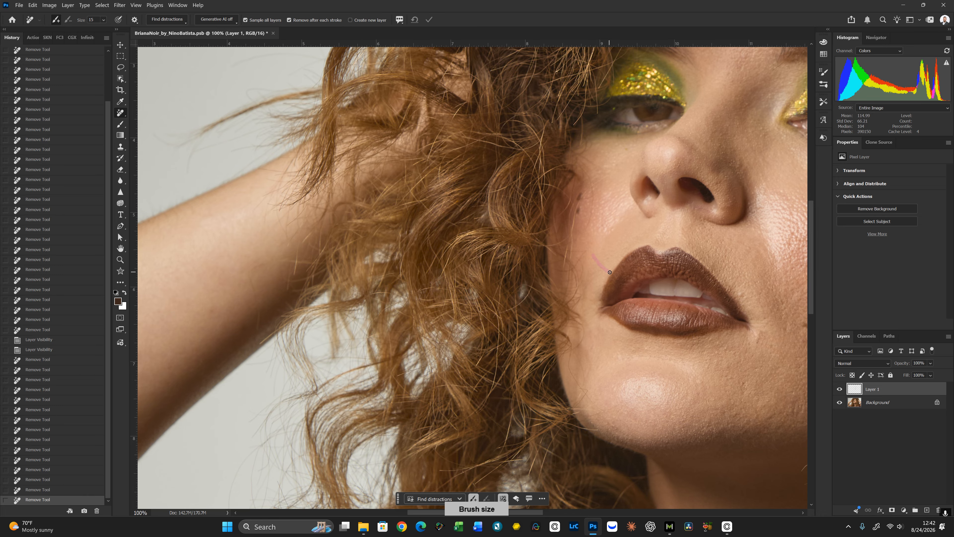
drag(622, 258, 627, 245)
Remove stray hairs and blemishes on the upper shadow-side cheek along the hairline, below the eye, at brush sizes around 15 to 20
mouse_move(580, 166)
mouse_down()
mouse_move(594, 194)
mouse_move(586, 229)
mouse_up()
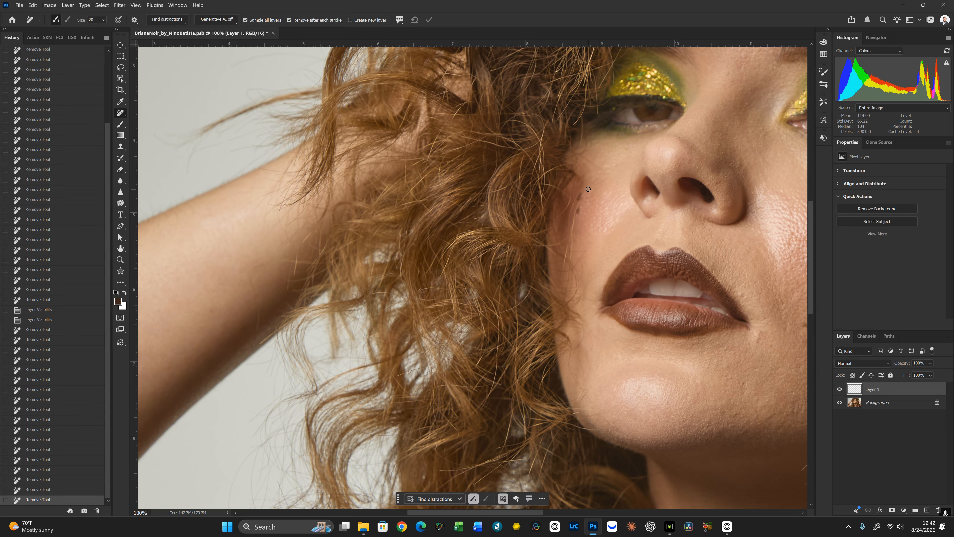
key([)
drag(612, 176, 577, 203)
key([)
key(])
drag(578, 155, 604, 169)
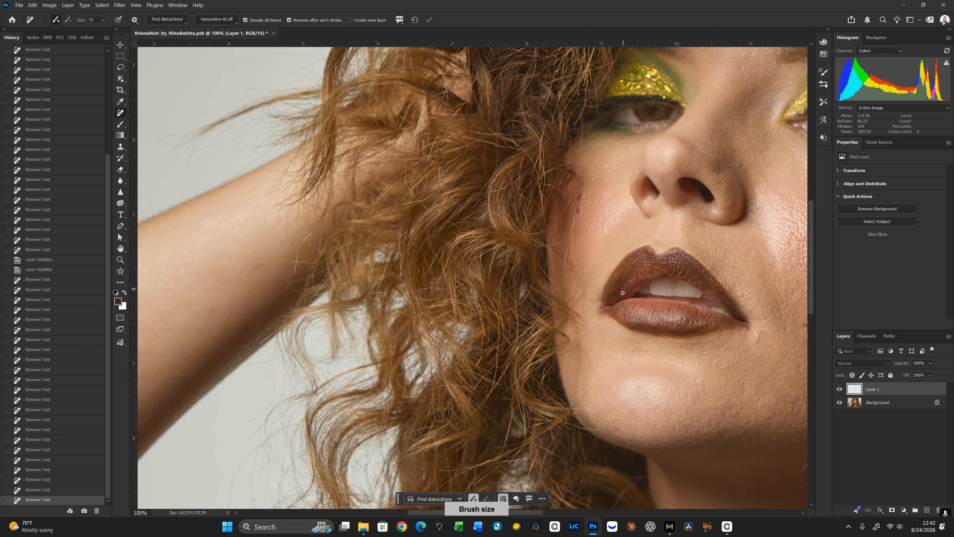
Remove thin stray hairs crossing the glitter eyeshadow and brow of the eye on the lit side at brush size 10
key(ctrl+0)
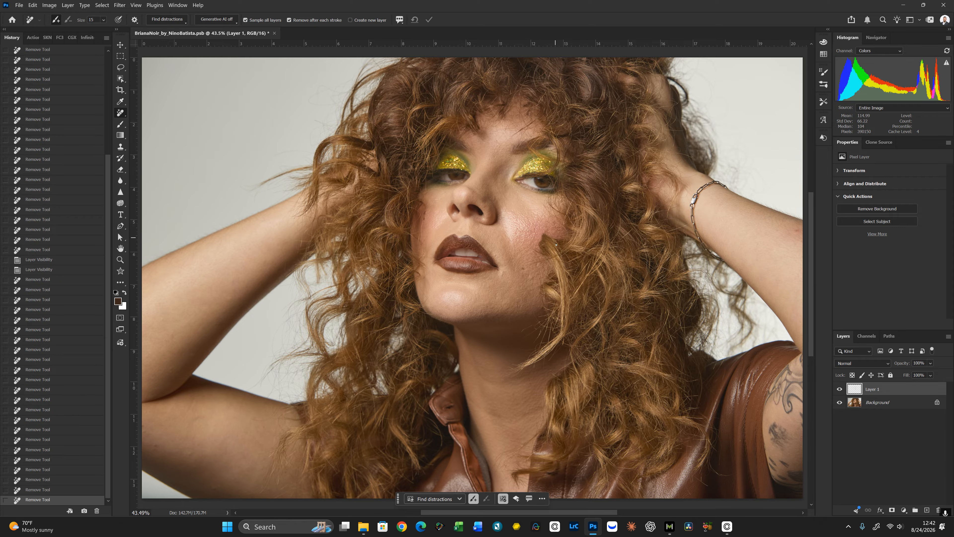
key(ctrl+plus)
key(ctrl+plus)
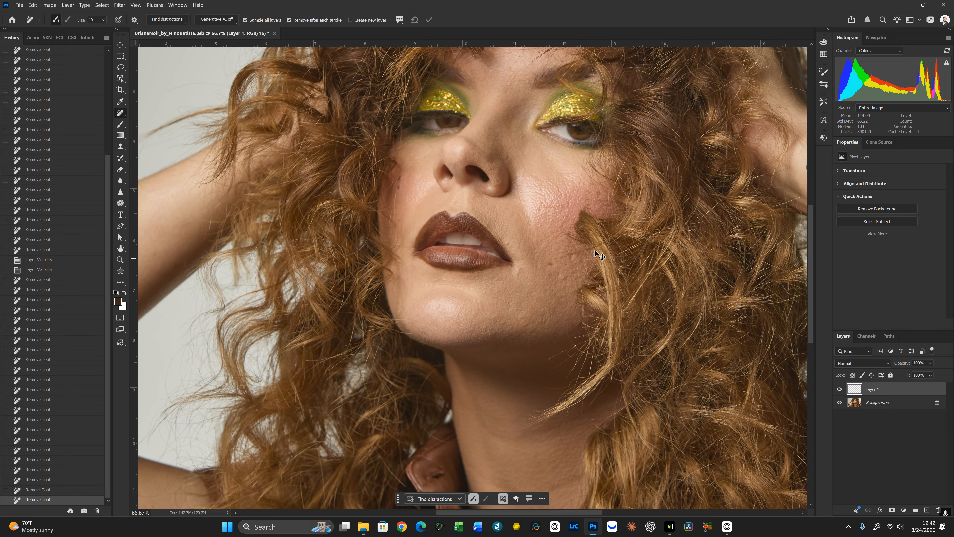
drag(576, 146, 552, 263)
key(ctrl+plus)
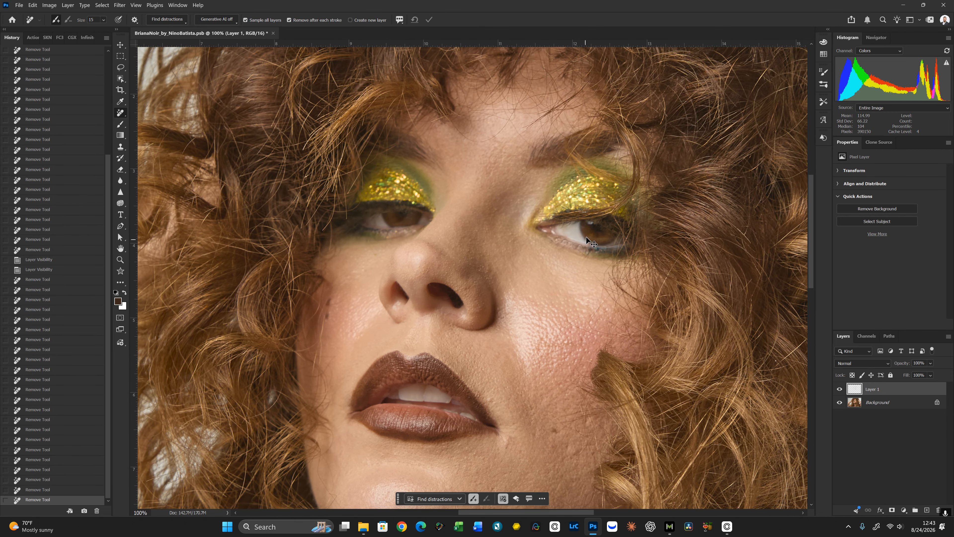
drag(576, 194, 591, 200)
key(bracketright)
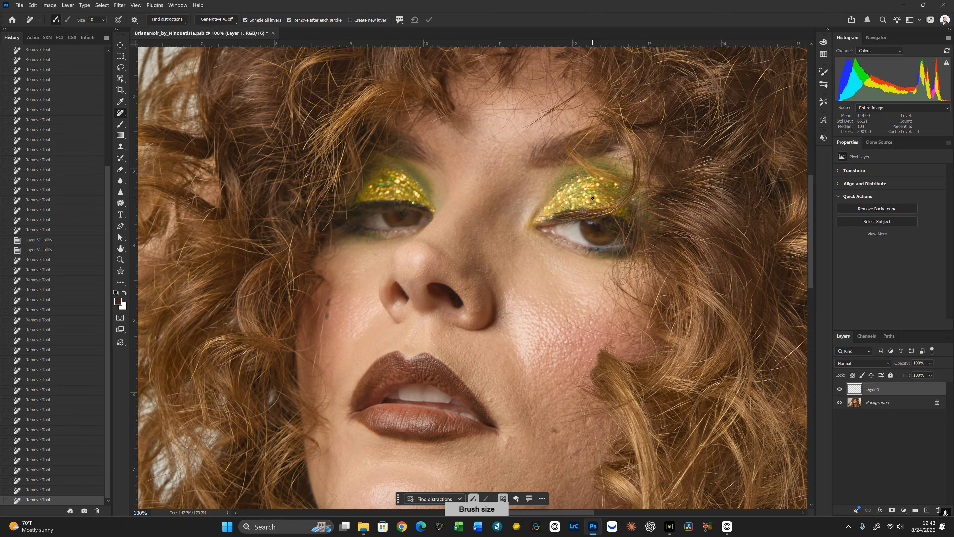
mouse_move(593, 198)
mouse_down()
mouse_move(584, 203)
mouse_move(610, 204)
mouse_move(560, 217)
mouse_up()
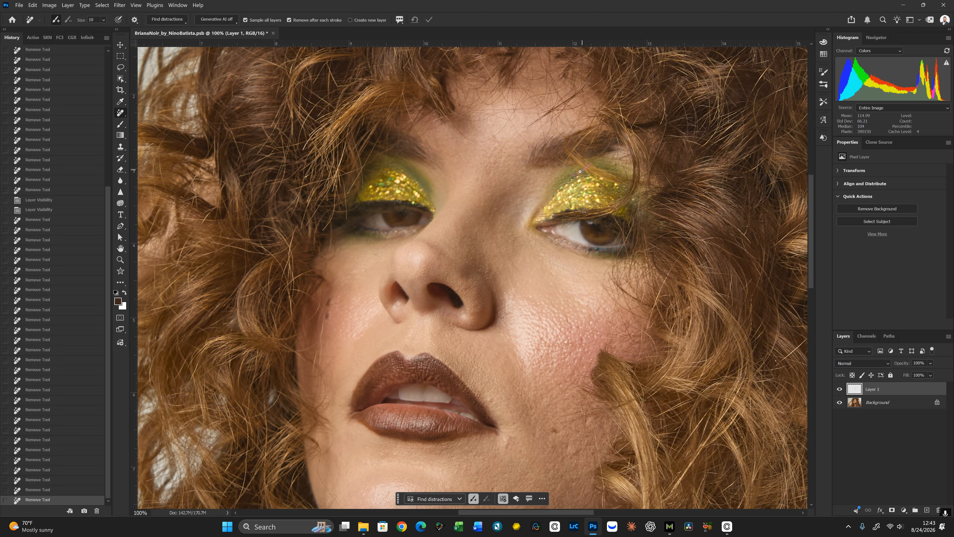
drag(591, 161, 593, 160)
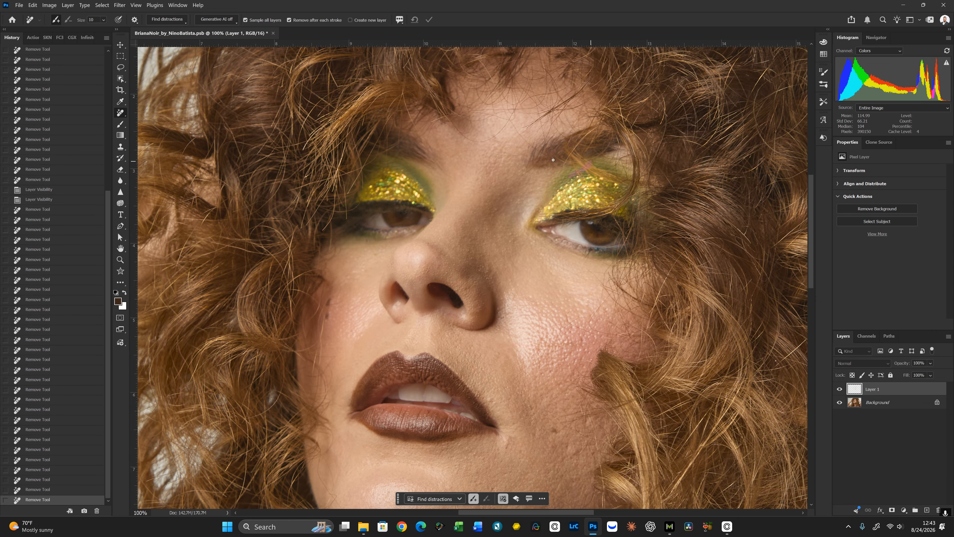
Remove the small mark under the inner end of the lit-side eyebrow at brush size 25
key(])
key(])
key(])
click(542, 165)
key(ctrl+0)
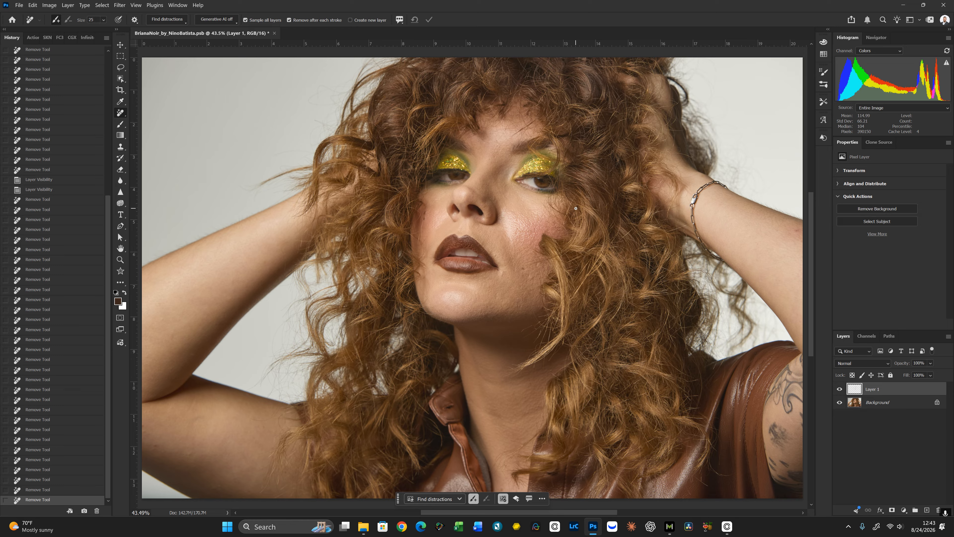
Try the Spot Healing Brush, and cycle through the healing tools back to the Remove Tool
right_click(119, 113)
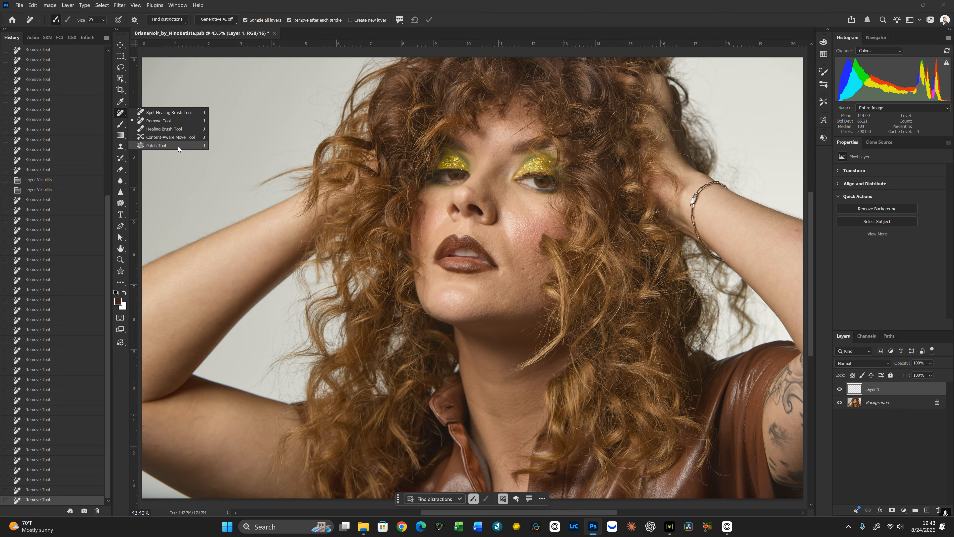
click(176, 113)
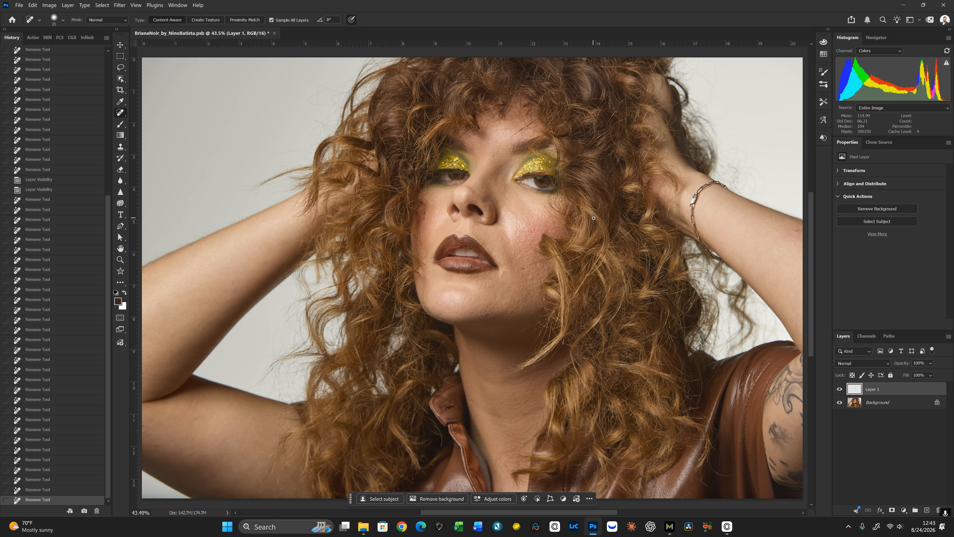
key(shift+j)
key(shift+j)
key(shift+j)
key(shift+j)
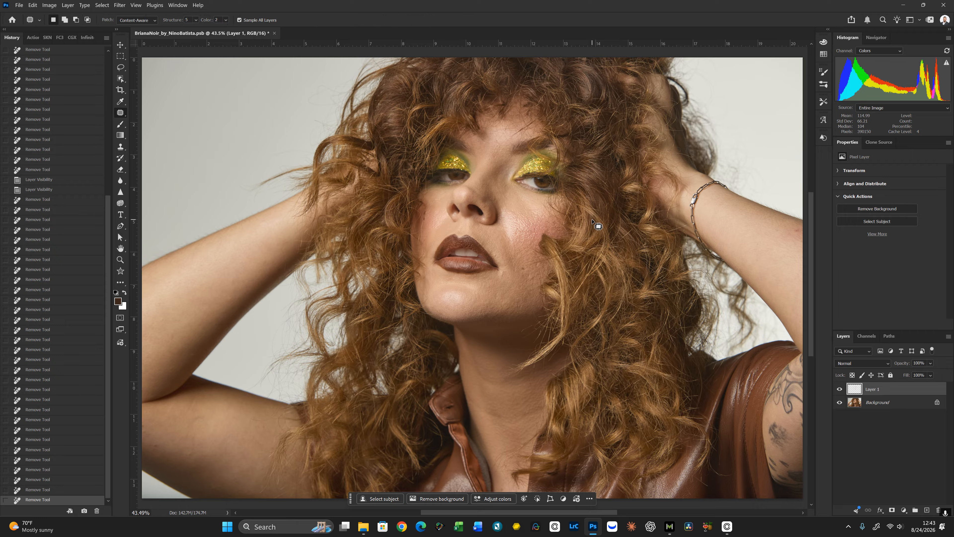
key(shift+j)
key(shift+j)
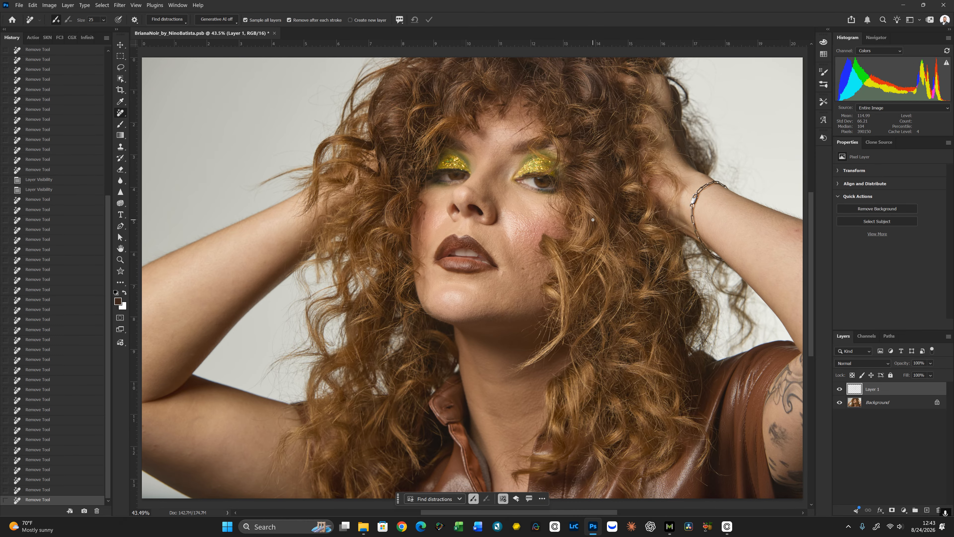
Heal bright stray strands in the middle of the hair beside the lit cheek with the Spot Healing Brush at brush sizes 20 and 15
key(ctrl+plus)
key(ctrl+plus)
key(ctrl+plus)
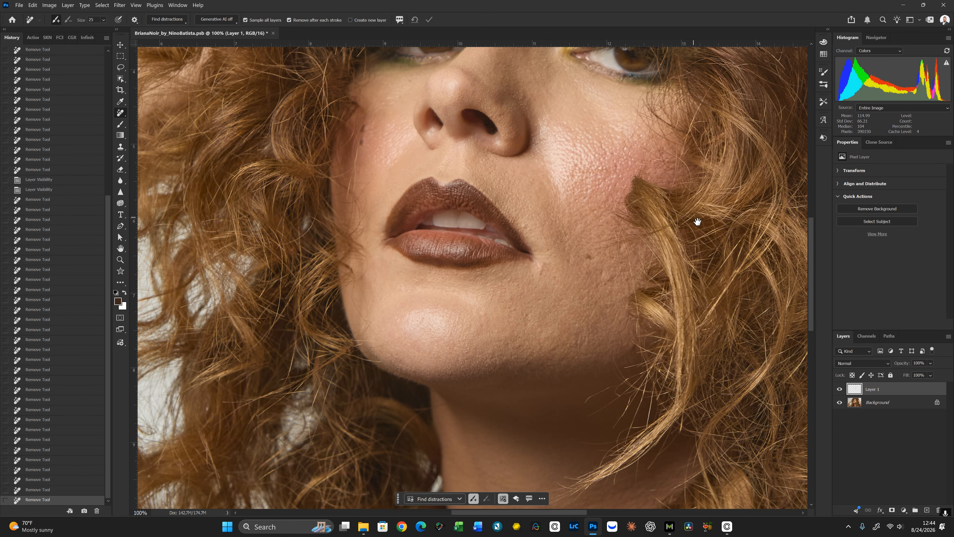
mouse_move(659, 219)
mouse_down()
mouse_move(423, 251)
mouse_move(384, 267)
mouse_up()
key(bracketleft)
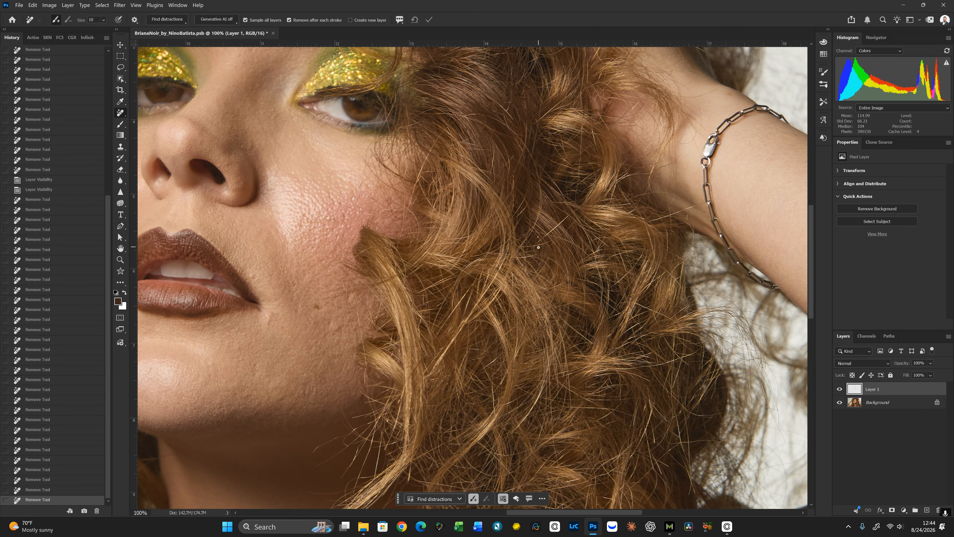
key(shift+j)
key(shift+j)
key(shift+j)
key(shift+j)
key(shift+j)
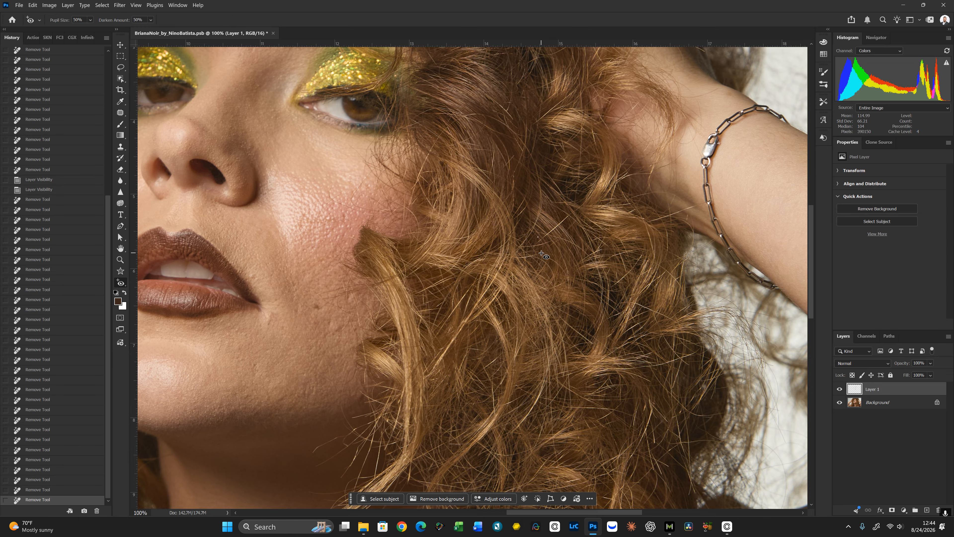
key(bracketleft)
click(537, 238)
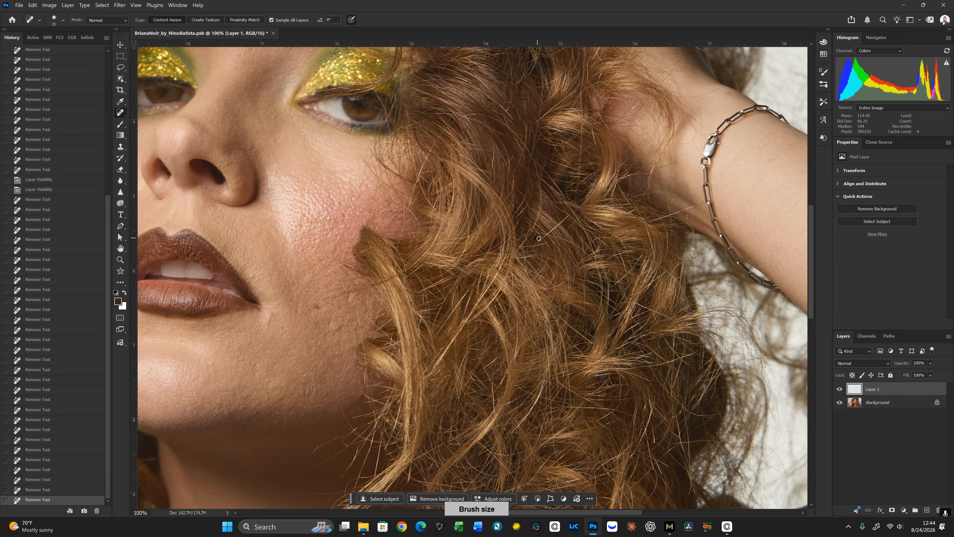
mouse_move(535, 247)
mouse_down()
mouse_move(571, 212)
mouse_move(538, 244)
mouse_up()
key(bracketright)
drag(570, 213, 552, 237)
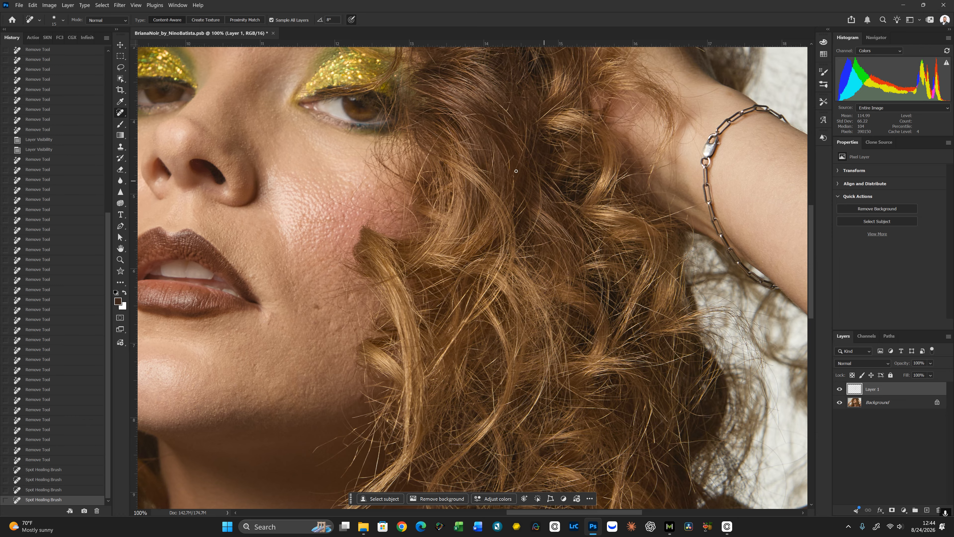
Heal crossing strands in the hair between the lit cheek and the bracelet wrist with the Spot Healing Brush
key(bracketleft)
drag(657, 221, 701, 202)
drag(632, 209, 645, 219)
drag(639, 260, 620, 279)
drag(540, 285, 569, 280)
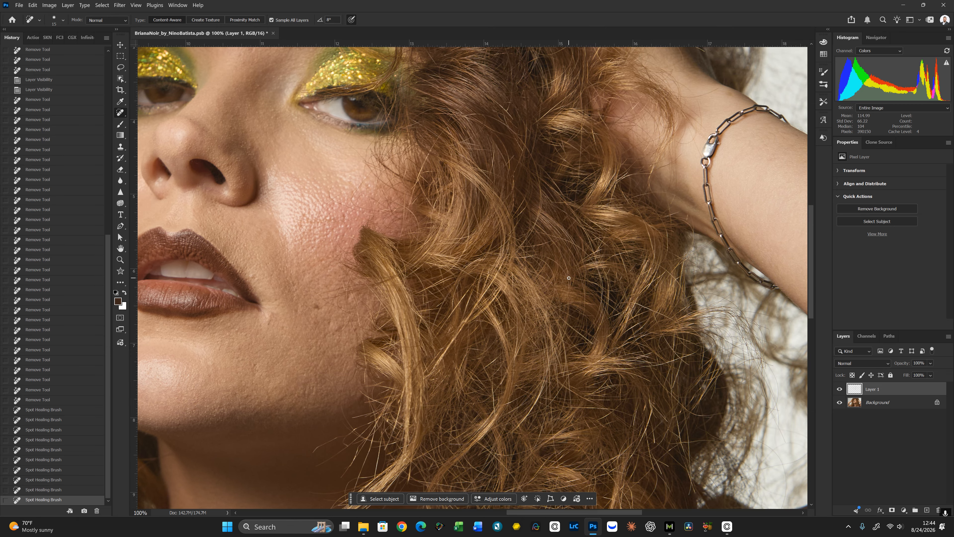
mouse_move(486, 305)
mouse_down()
mouse_move(566, 269)
mouse_move(550, 265)
mouse_move(563, 248)
mouse_move(533, 294)
mouse_up()
Clean up flyaway strands around the golden lock beside the jaw and at the upper neck, ending at brush size 20
key([)
key(bracketright)
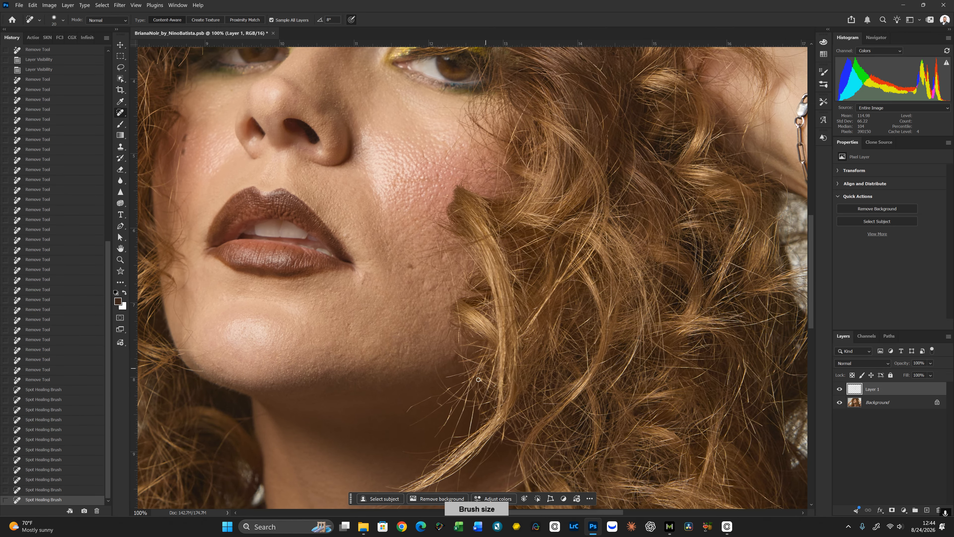
mouse_move(406, 408)
mouse_down()
mouse_move(489, 314)
mouse_move(525, 296)
mouse_up()
mouse_move(648, 209)
mouse_down()
mouse_move(615, 248)
mouse_move(645, 254)
mouse_up()
drag(583, 253, 588, 248)
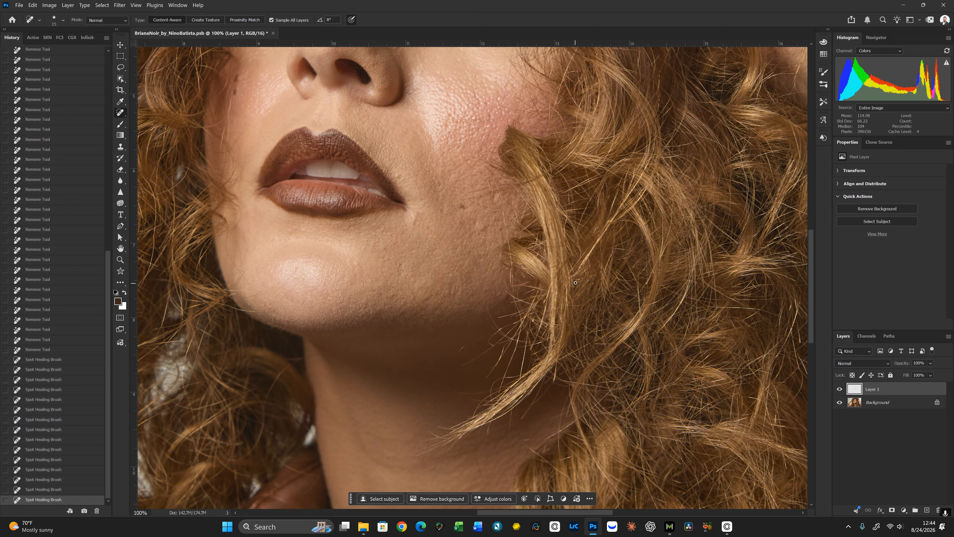
drag(575, 284, 590, 274)
key(bracketright)
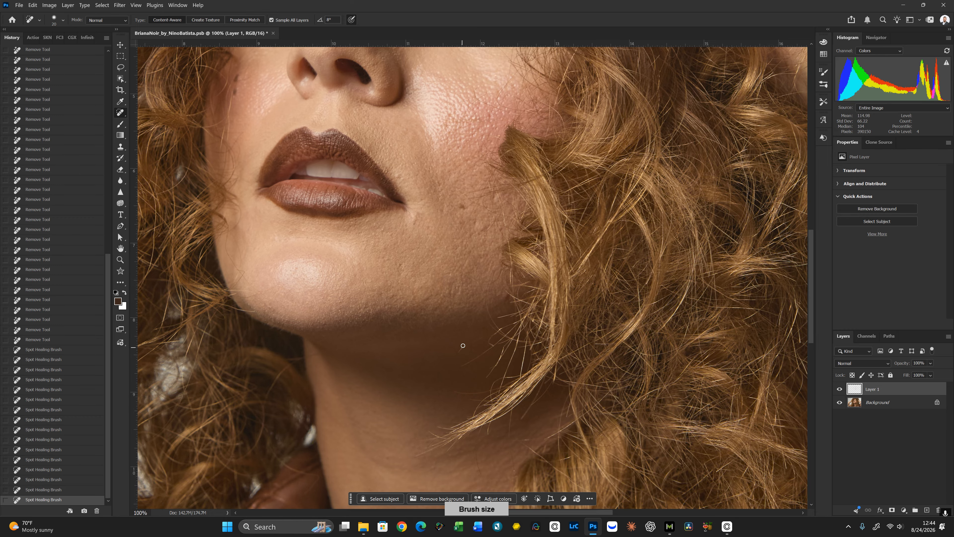
mouse_move(463, 345)
mouse_down()
mouse_move(571, 240)
mouse_move(575, 217)
mouse_move(598, 361)
mouse_up()
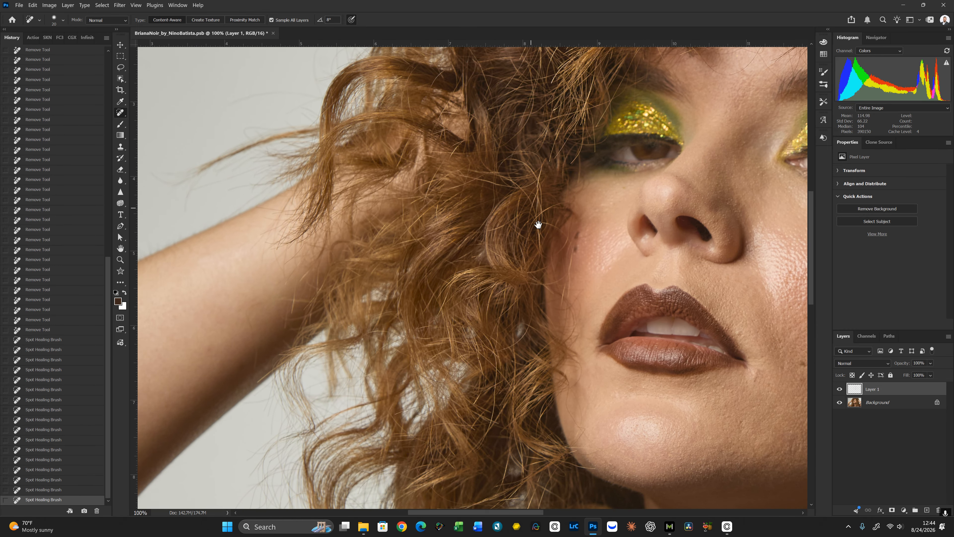
Heal stray strands in the curls beside the shadow-side eye at brush size 15
drag(539, 226, 579, 375)
click(592, 242)
key(bracketleft)
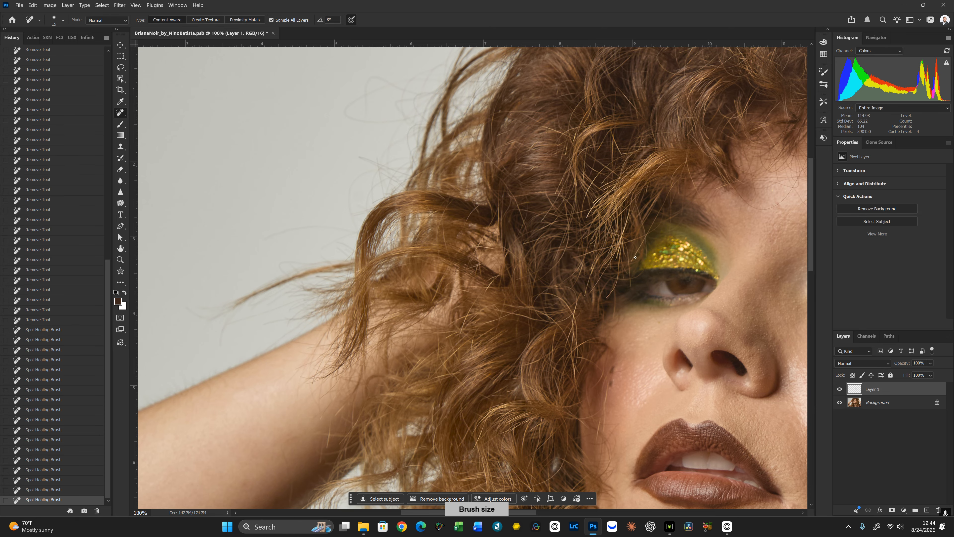
drag(585, 293, 594, 270)
Remove stray strands in the curls around the raised hand on the shadow side, varying the brush size
key(bracketright)
key(bracketright)
key(bracketright)
mouse_move(495, 282)
mouse_down()
mouse_move(485, 296)
mouse_move(503, 281)
mouse_up()
key(bracketleft)
key(bracketleft)
mouse_move(475, 209)
mouse_down()
mouse_move(481, 278)
mouse_move(485, 262)
mouse_move(477, 250)
mouse_move(481, 277)
mouse_move(459, 344)
mouse_up()
key(bracketright)
key(ctrl+0)
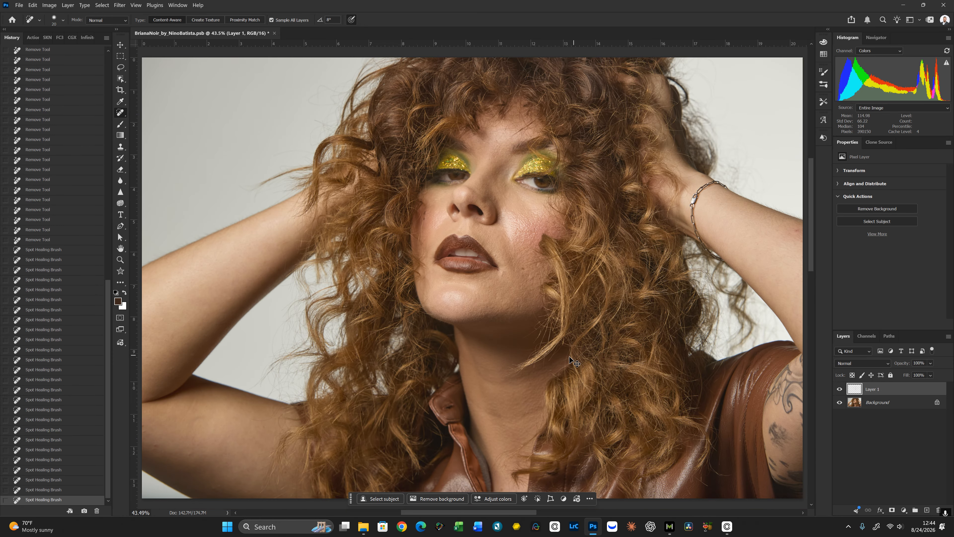
Heal larger stray strands in the hair near the leather-covered shoulder and beside the jaw at brush size 25
key(bracketright)
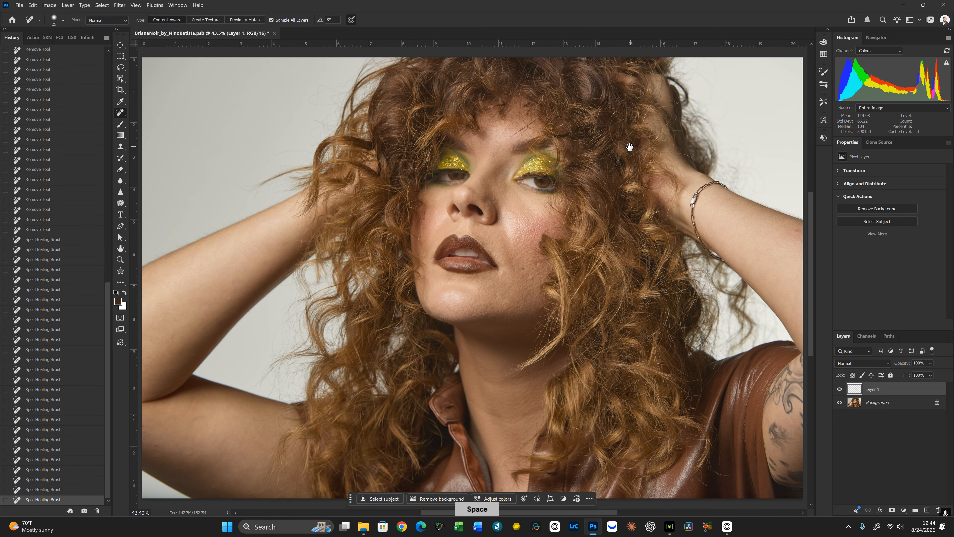
drag(630, 148, 641, 106)
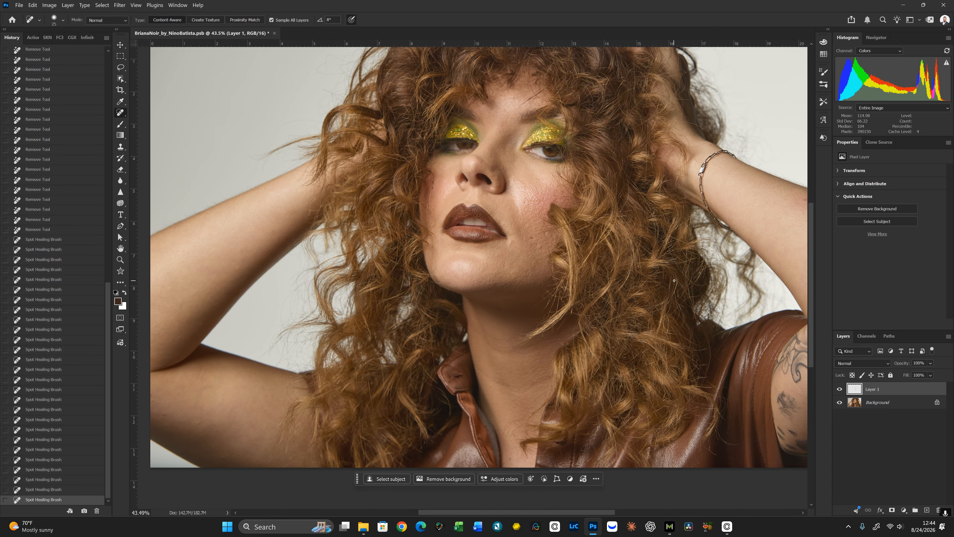
mouse_move(674, 280)
mouse_down()
mouse_move(655, 287)
mouse_move(666, 279)
mouse_move(678, 301)
mouse_up()
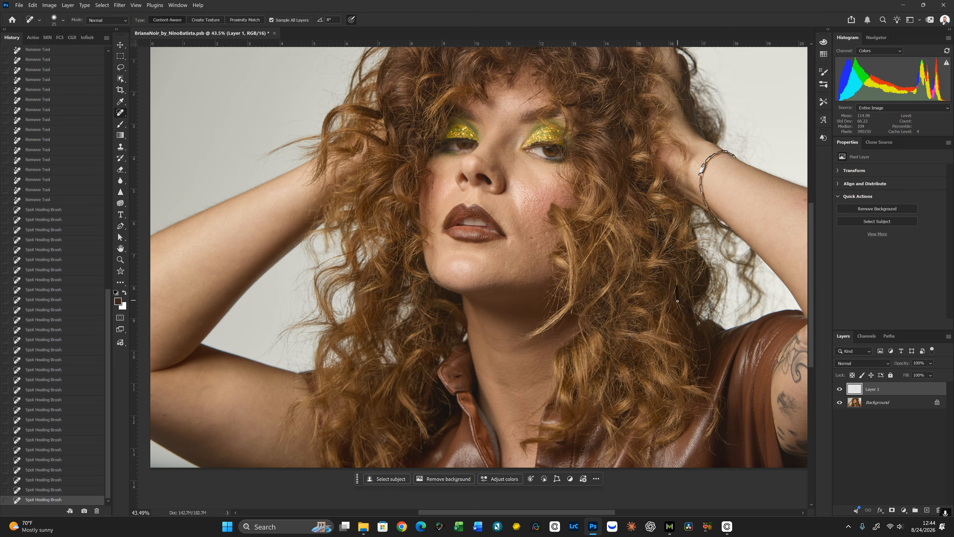
click(571, 315)
mouse_move(556, 289)
mouse_down()
mouse_move(545, 297)
mouse_move(544, 286)
mouse_move(552, 291)
mouse_up()
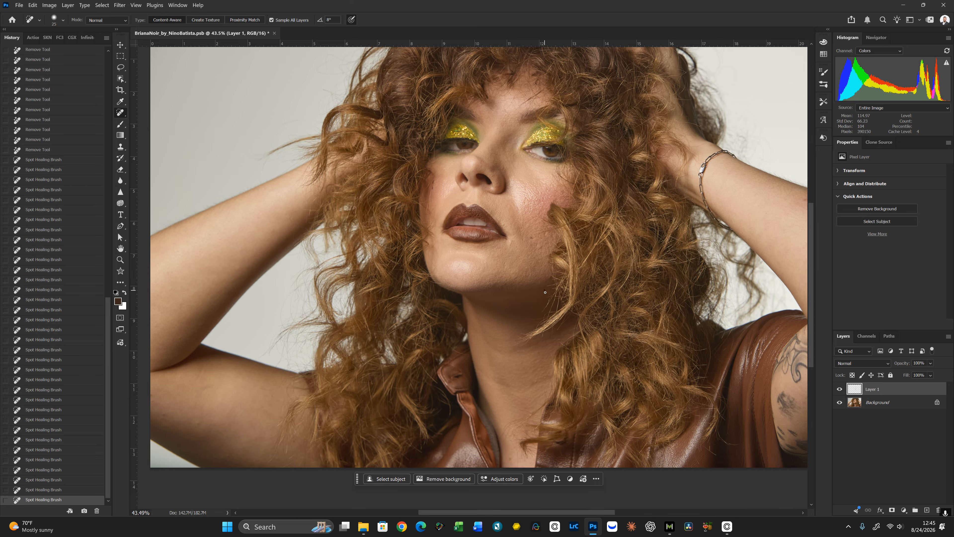
Heal the strands in the hair bordering the lit cheek and eye with a larger brush
key(])
drag(571, 195, 584, 165)
drag(569, 213, 569, 192)
Heal stray strands in the upper hair between the lit-side eye and the bracelet hand with a slightly smaller brush
key(space)
drag(587, 152, 605, 265)
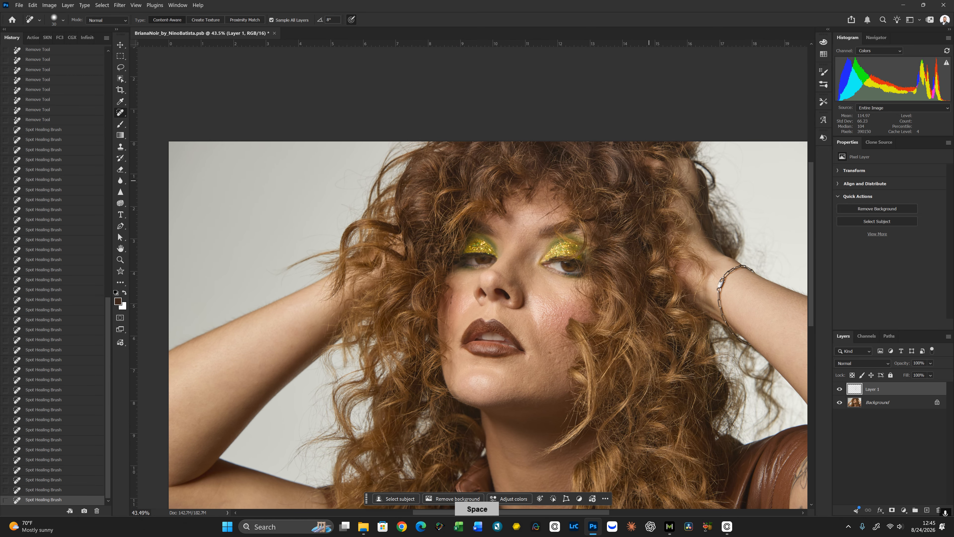
key([)
mouse_move(644, 195)
mouse_down()
mouse_move(636, 205)
mouse_move(596, 205)
mouse_move(597, 222)
mouse_up()
Heal stray strands in the upper hair above the shadow-side eye, adjusting the brush size
key([)
key(space)
mouse_move(447, 200)
mouse_down()
mouse_move(551, 157)
mouse_move(553, 166)
mouse_move(539, 156)
mouse_up()
key(bracketright)
key(bracketright)
click(539, 155)
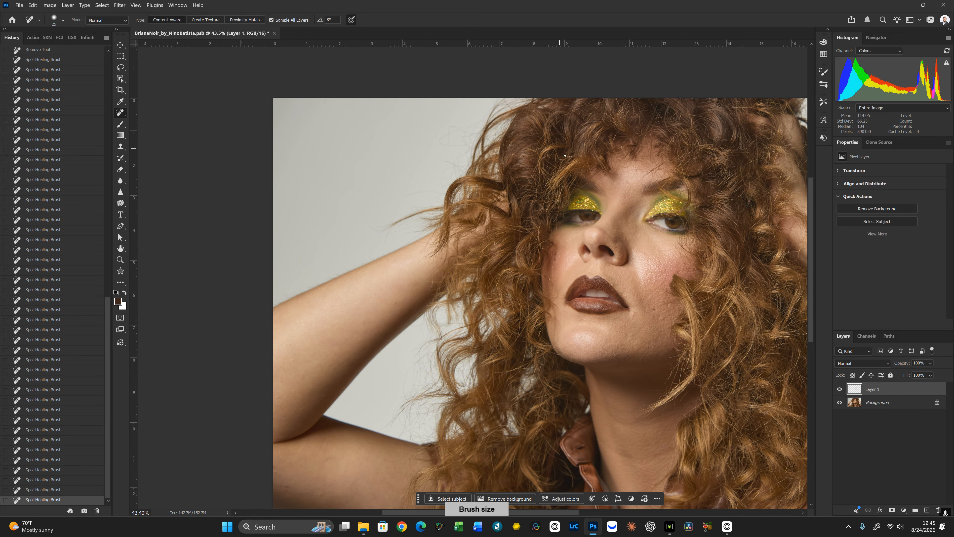
Heal stray strands in the curls beside the shadow-side cheek and jaw
key(space)
drag(547, 281, 556, 210)
drag(551, 349, 559, 241)
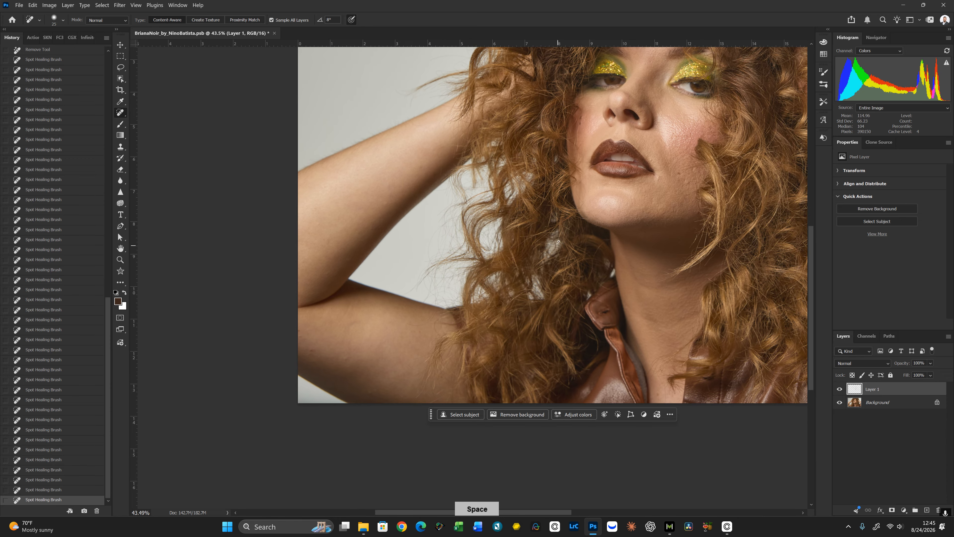
click(562, 232)
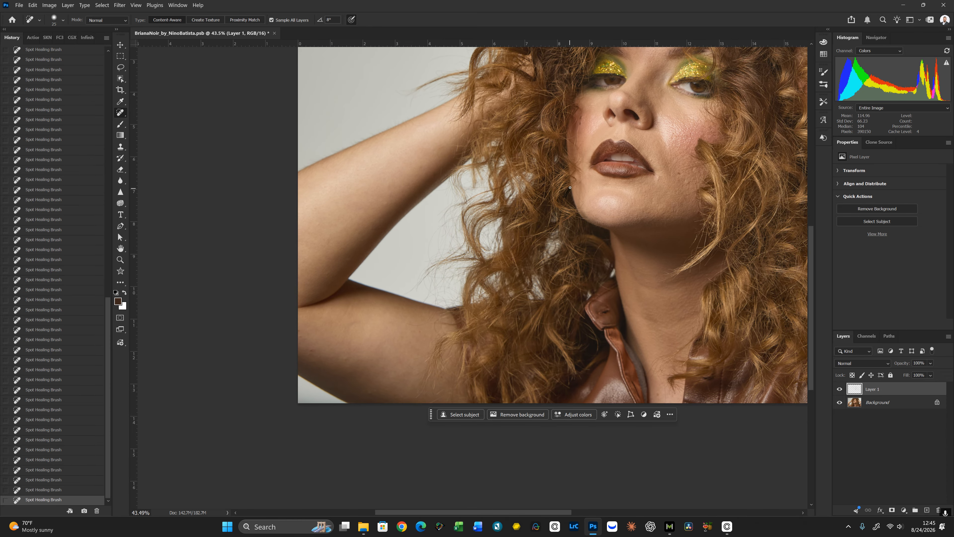
mouse_move(564, 200)
mouse_down()
mouse_move(568, 186)
mouse_move(591, 220)
mouse_up()
Toggle Layer 1's visibility several times to compare the portrait before and after retouching, leaving the layer shown
drag(706, 236, 606, 327)
drag(687, 326, 630, 331)
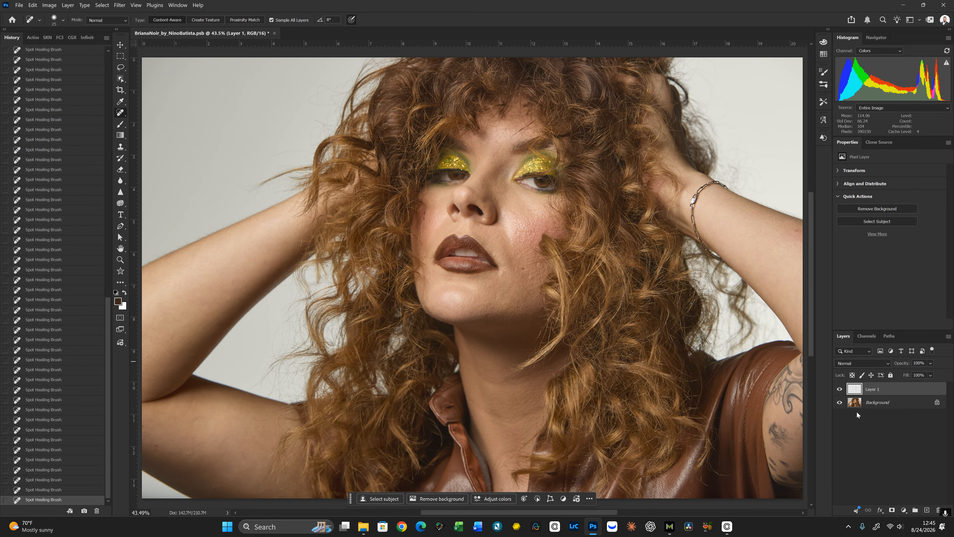
click(839, 390)
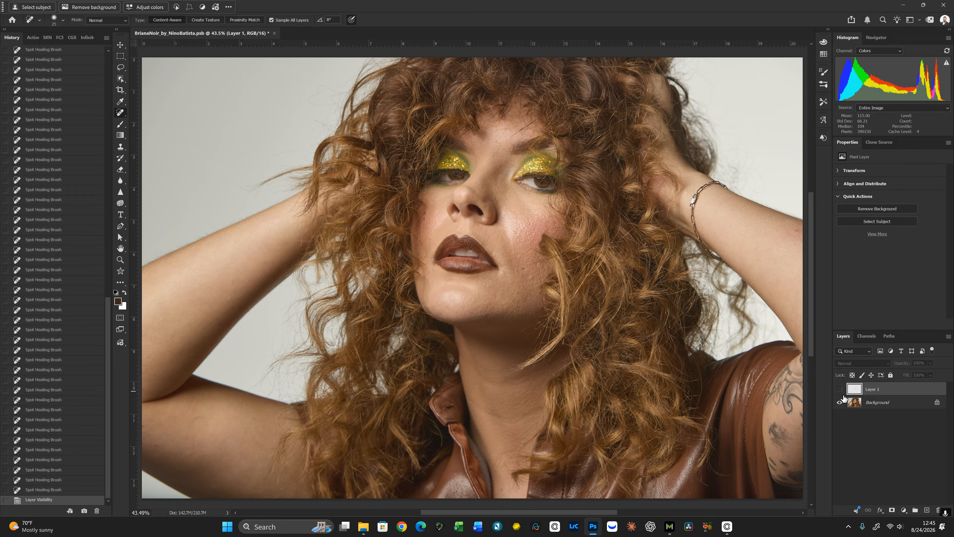
click(840, 390)
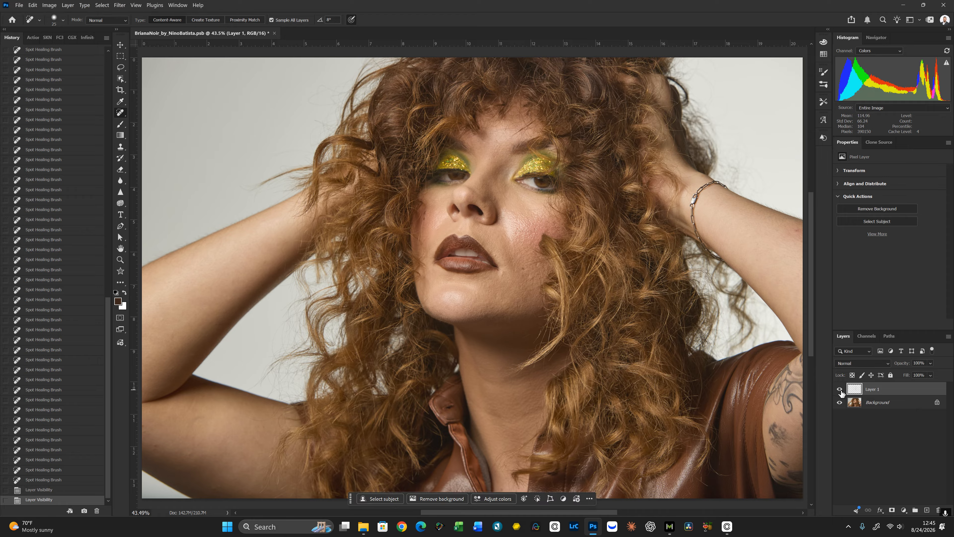
click(840, 390)
click(842, 391)
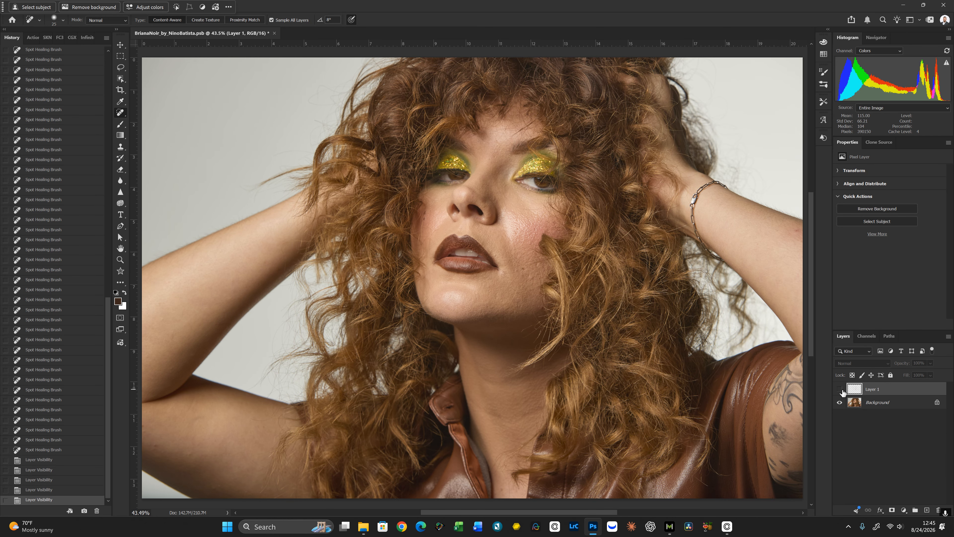
click(840, 390)
click(843, 392)
click(842, 391)
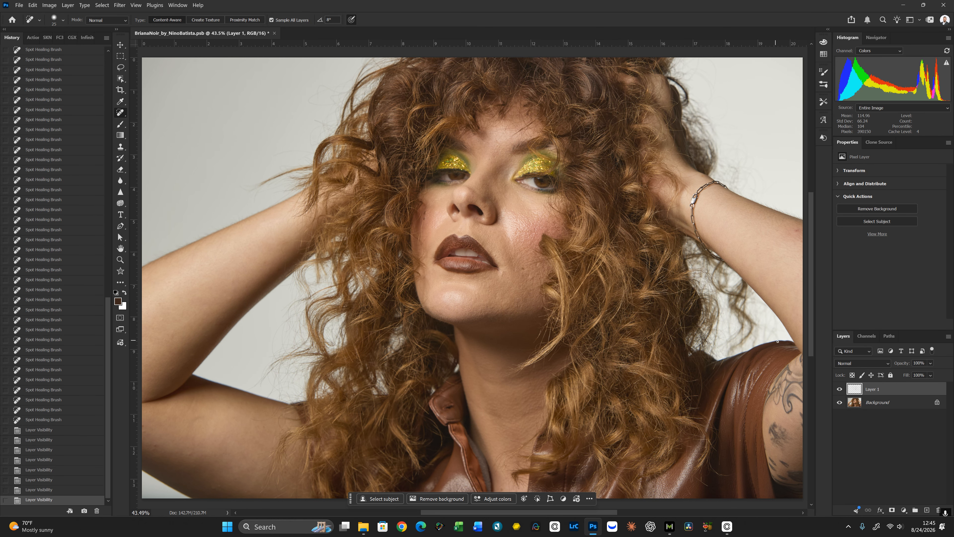
Heal stray strands bordering the bracelet wrist at 100% zoom with a smaller brush
key(ctrl+1)
drag(709, 153, 549, 223)
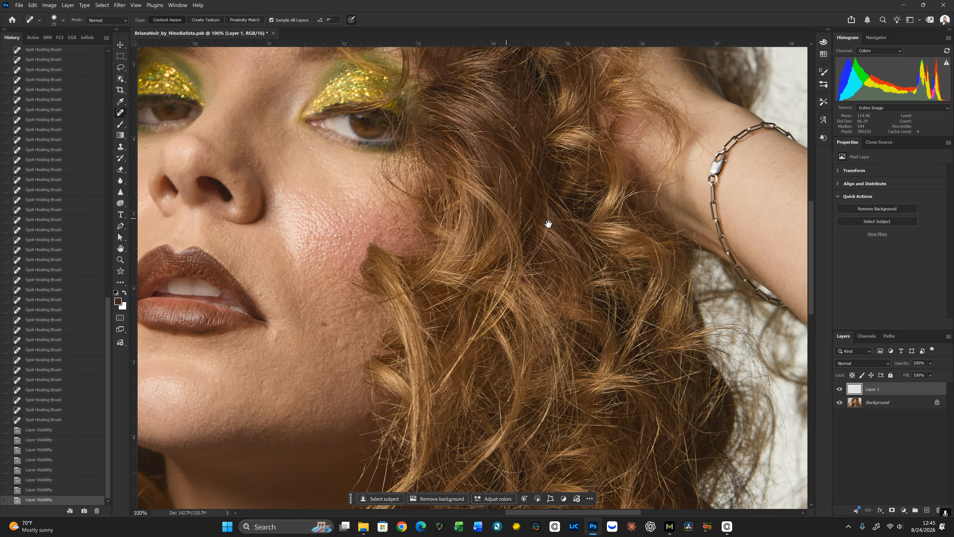
drag(576, 278, 527, 307)
key([)
drag(659, 300, 646, 275)
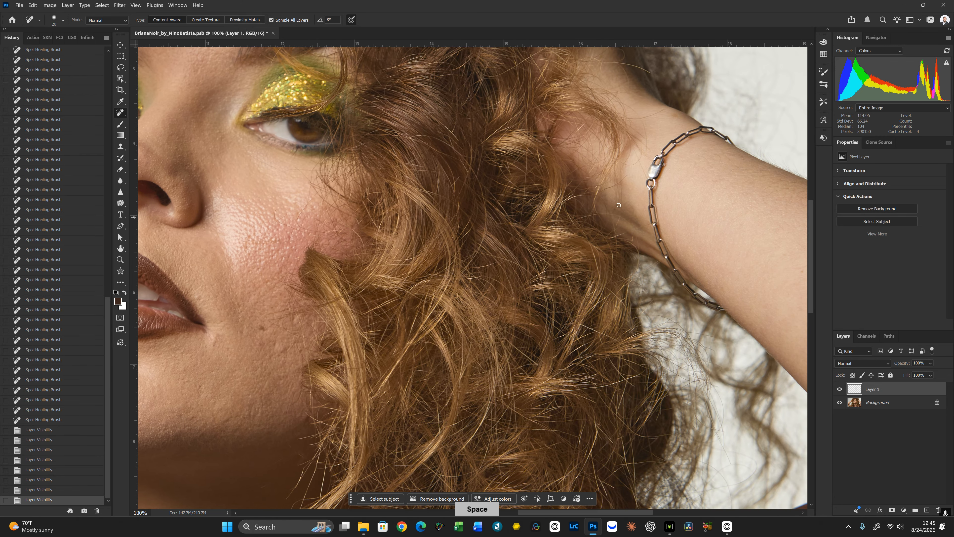
key([)
mouse_move(610, 239)
mouse_down()
mouse_move(628, 232)
mouse_move(632, 243)
mouse_move(620, 229)
mouse_up()
click(647, 224)
Heal fine strands crossing the raised hand and forearm above the bracelet with a reduced brush
drag(598, 134, 616, 279)
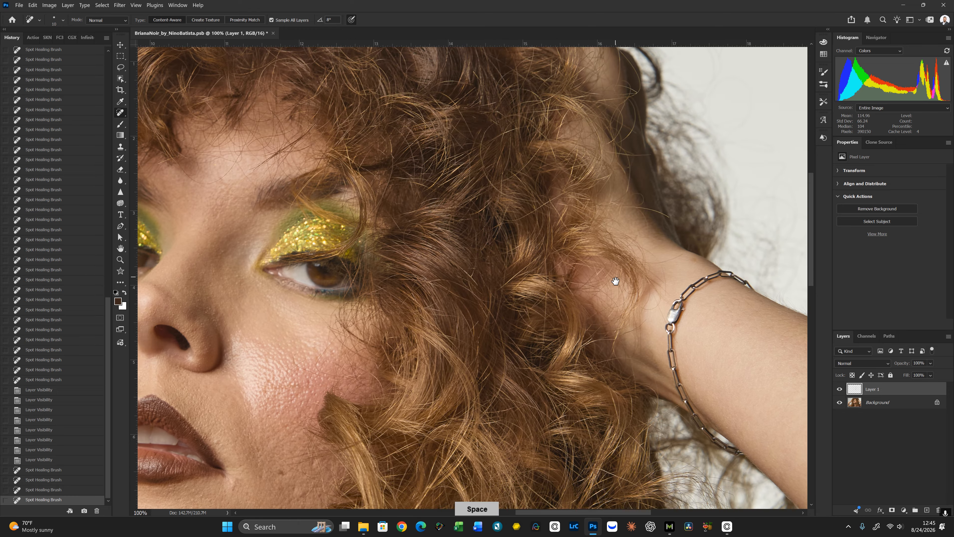
key([)
drag(621, 208, 670, 220)
mouse_move(613, 271)
mouse_down()
mouse_move(638, 238)
mouse_move(632, 247)
mouse_up()
Heal stray strands in the hair beside the lit-side eye and upper cheek, varying the small brush size
key([)
key([)
drag(504, 247, 590, 220)
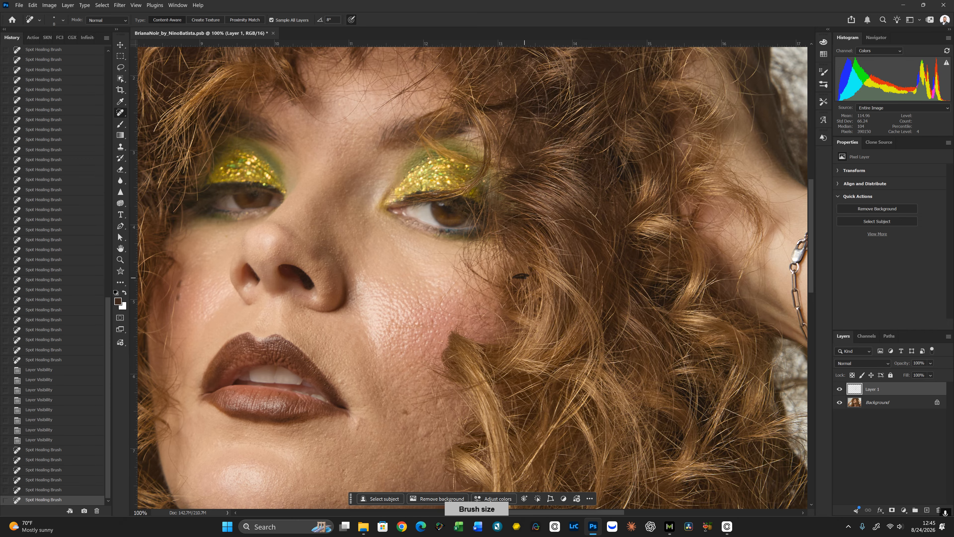
drag(525, 278, 525, 278)
key(])
key(])
drag(568, 220, 524, 246)
Heal longer strands crossing the curls beside the lit cheek at brush size 15
key(])
key(])
key(])
key([)
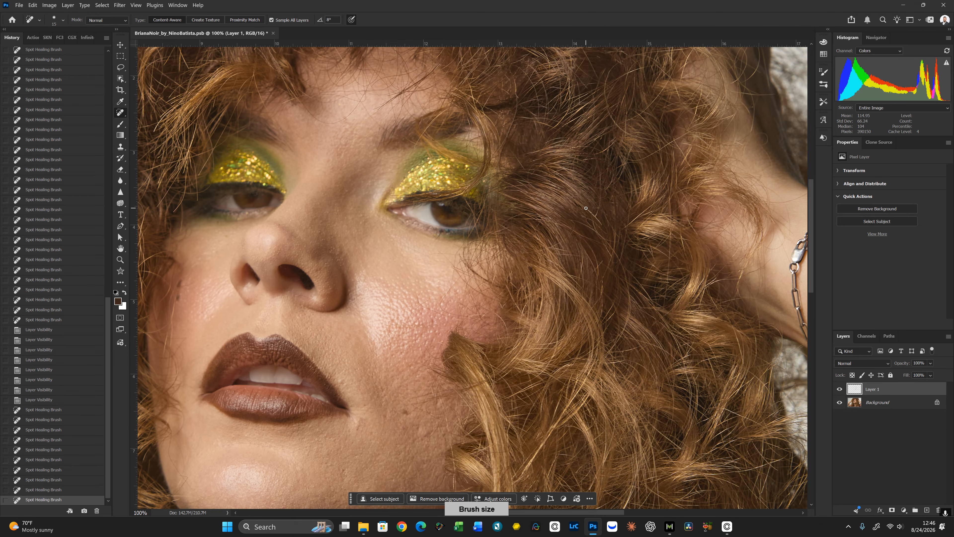
mouse_move(590, 209)
mouse_down()
mouse_move(603, 225)
mouse_move(535, 253)
mouse_up()
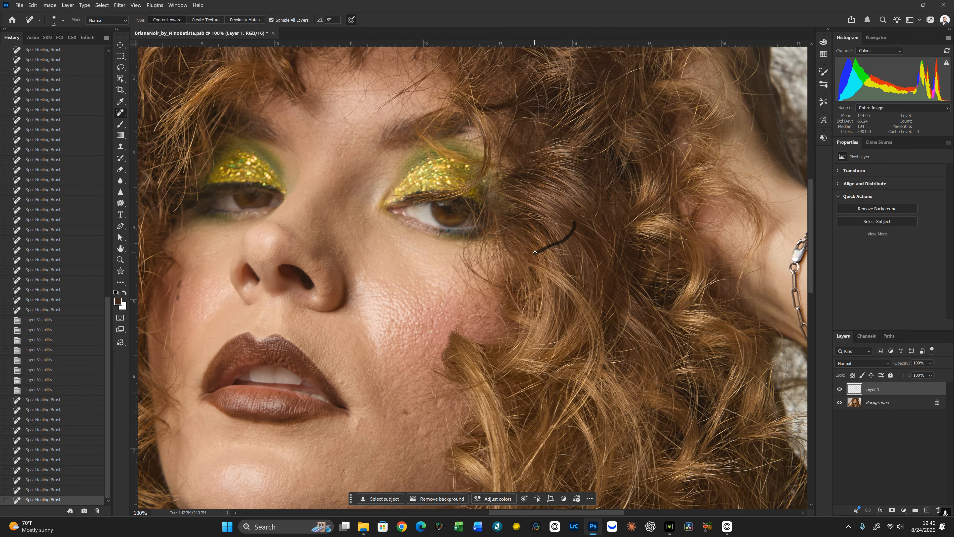
drag(514, 317, 598, 182)
Heal fine hairs at the edge of the lit cheek and below the outer eye with a smaller brush
key([)
key([)
drag(530, 282, 538, 324)
click(486, 241)
Switch to the Remove Tool and paint out thin strands over the shadow-side cheek at size 15
key(space)
drag(454, 235, 744, 256)
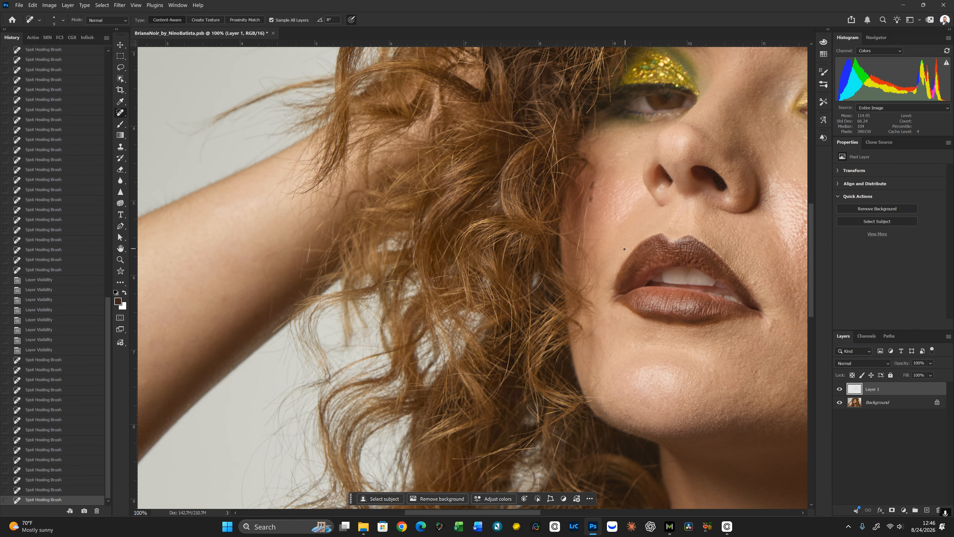
key(shift+j)
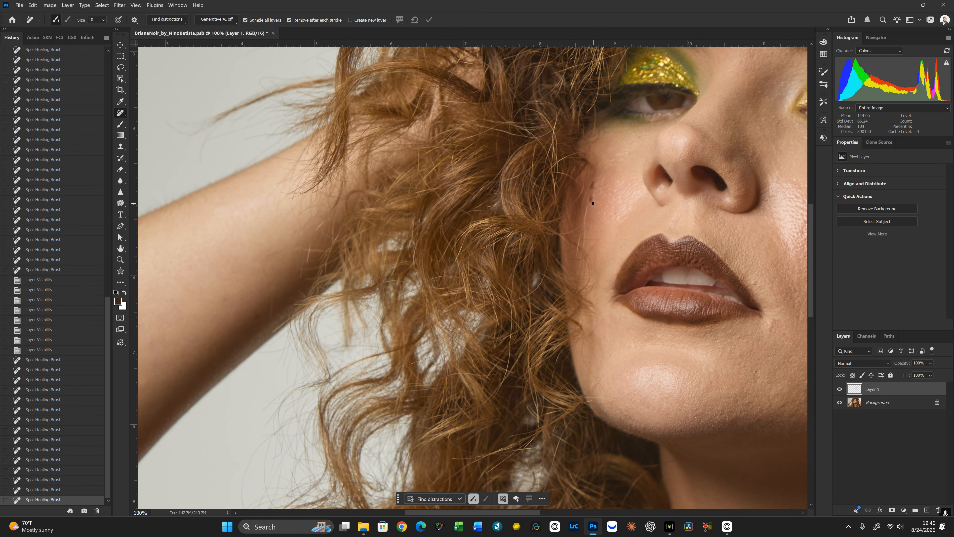
key(bracketright)
drag(586, 214, 583, 251)
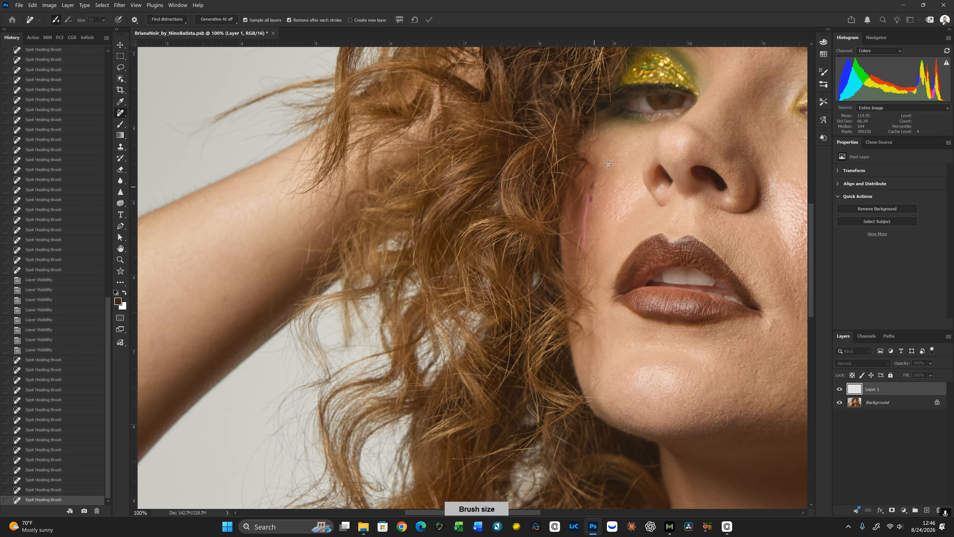
click(600, 186)
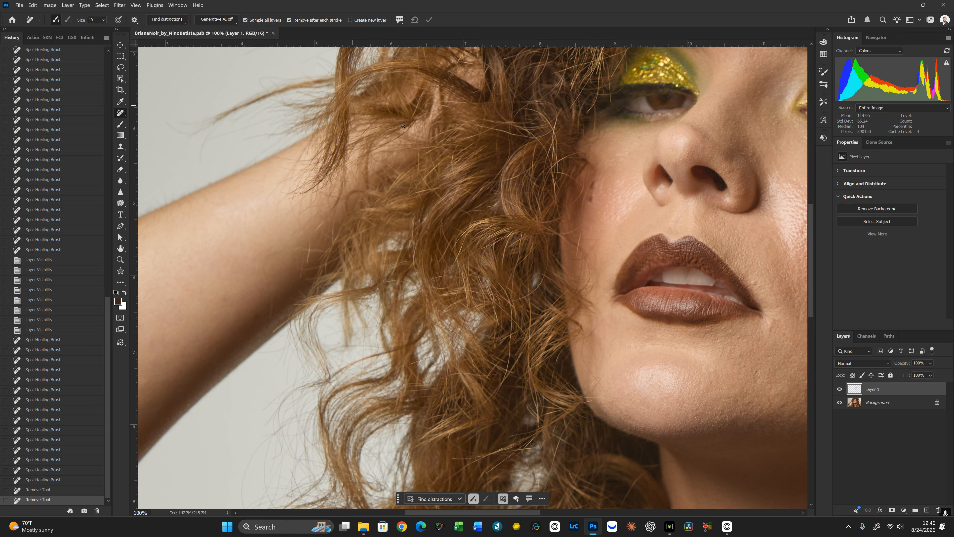
Remove the remaining hairs along the hairline of the shadow-side cheek, increasing the brush size to 20
drag(578, 252, 577, 253)
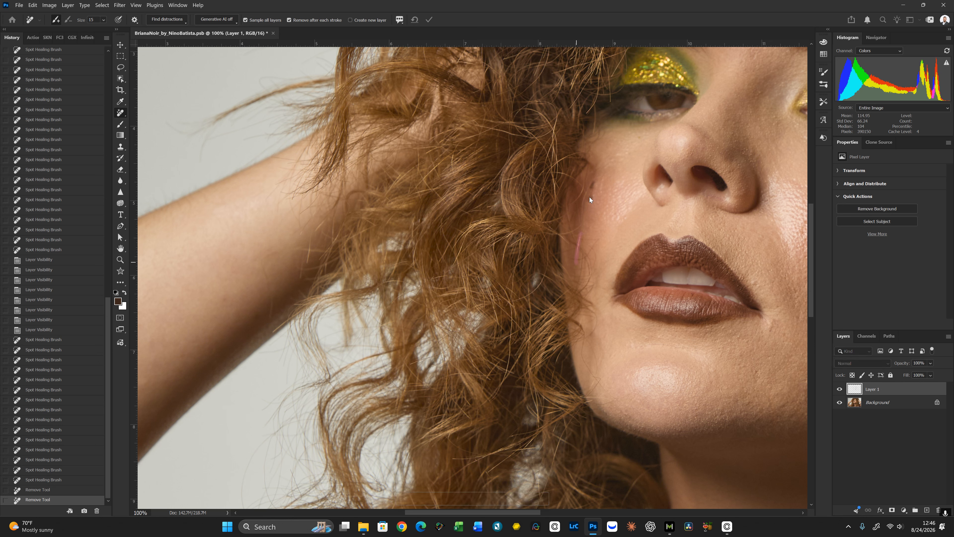
drag(584, 200, 584, 201)
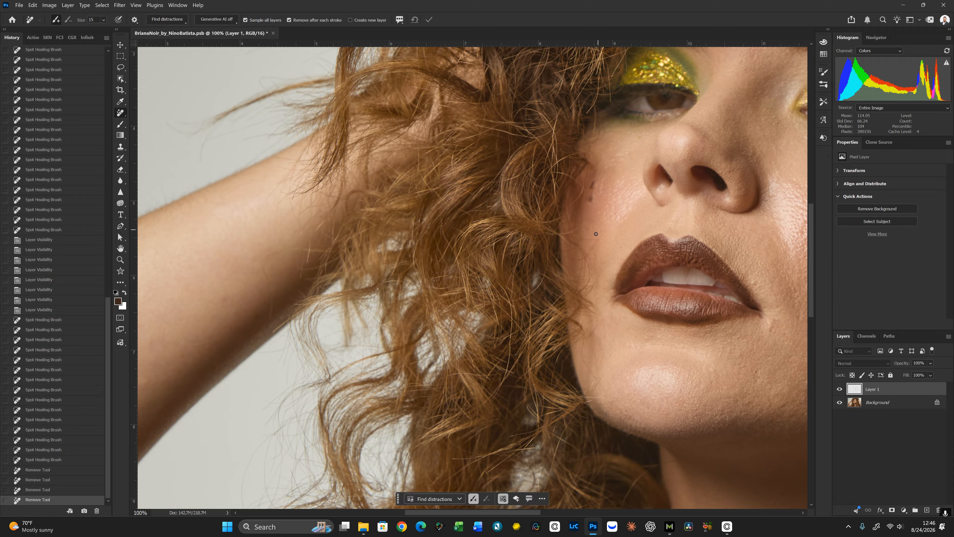
key(bracketright)
drag(584, 257, 593, 274)
Remove small blemishes on the bridge and side of the nose with the brush between sizes 20 and 15
scroll(602, 220, up, 4)
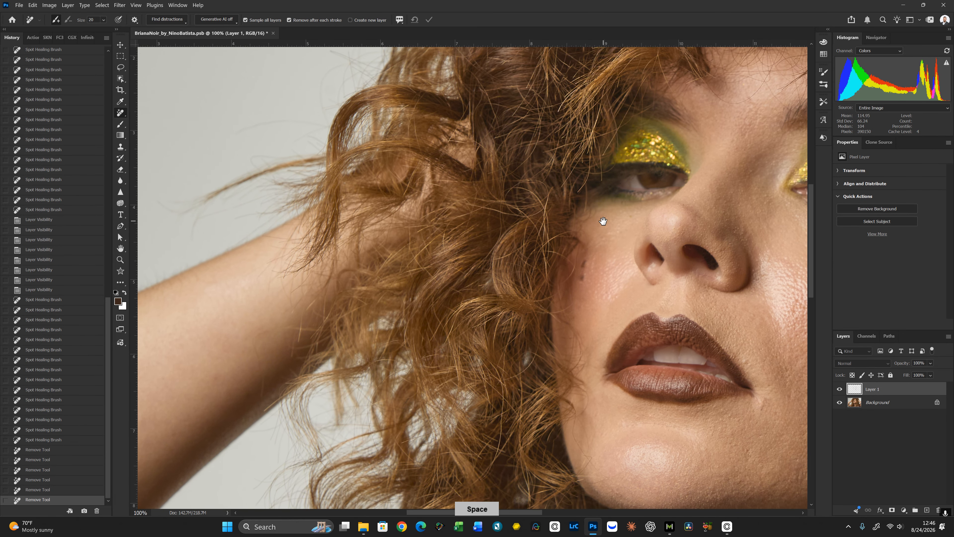
click(675, 207)
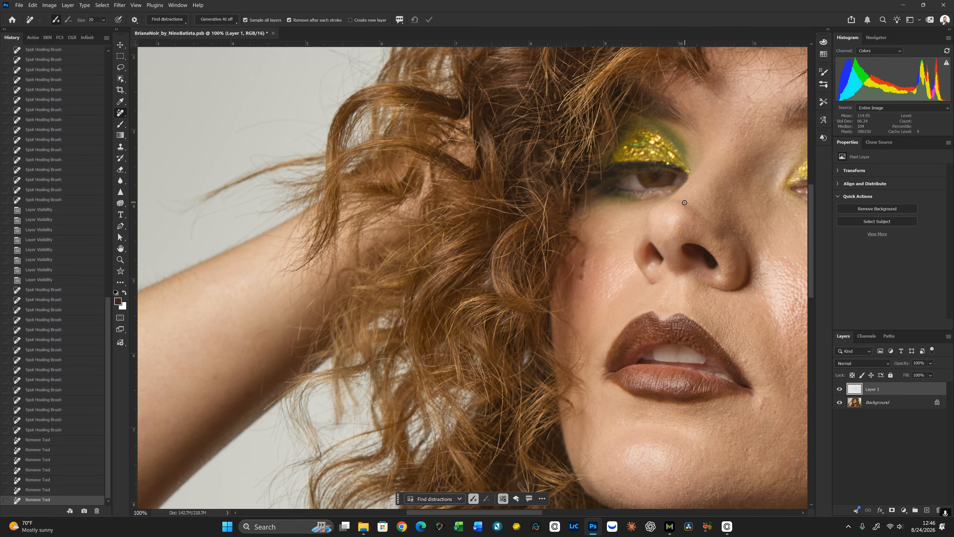
click(725, 184)
key(bracketleft)
click(718, 251)
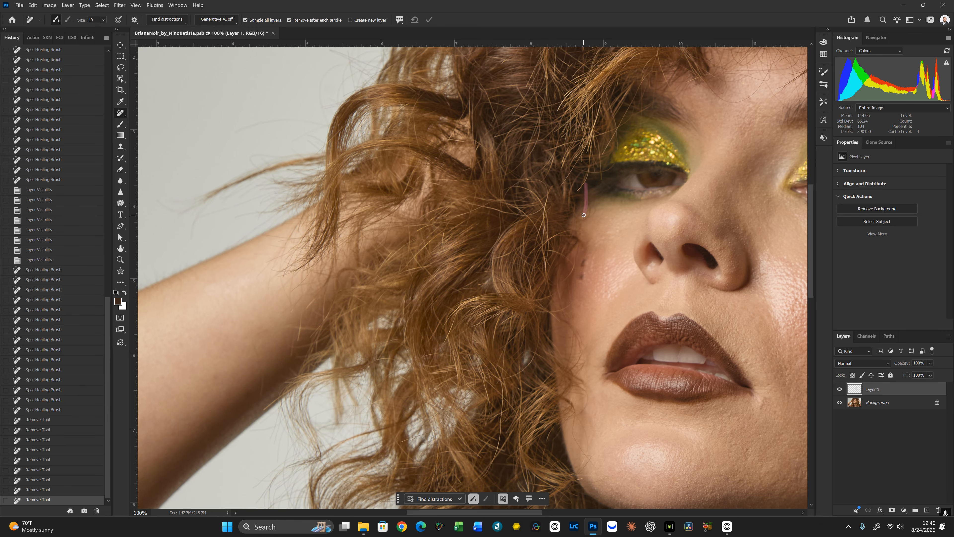
Remove stray hairs at the outer corner of the shadow-side eye and down the adjoining cheek, varying the brush size
drag(584, 215, 588, 173)
key(bracketright)
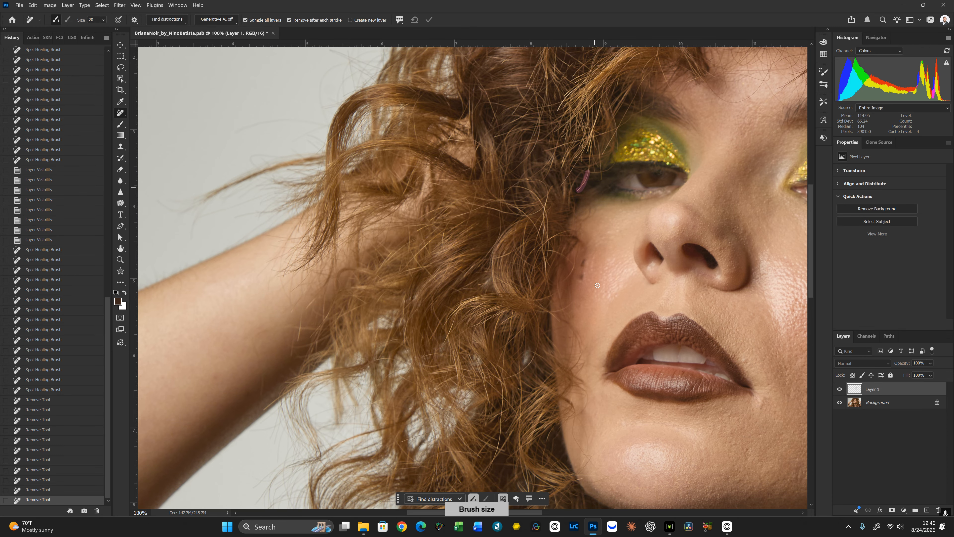
key(space)
mouse_move(607, 286)
mouse_down()
mouse_move(613, 242)
mouse_move(569, 235)
mouse_move(584, 194)
mouse_move(563, 190)
mouse_move(598, 247)
mouse_move(598, 221)
mouse_up()
key(bracketleft)
key(bracketright)
key(bracketright)
scroll(618, 320, down, 3)
Remove stray hairs along the shadow-side jaw beside the mouth, enlarging the brush to 25
key(space)
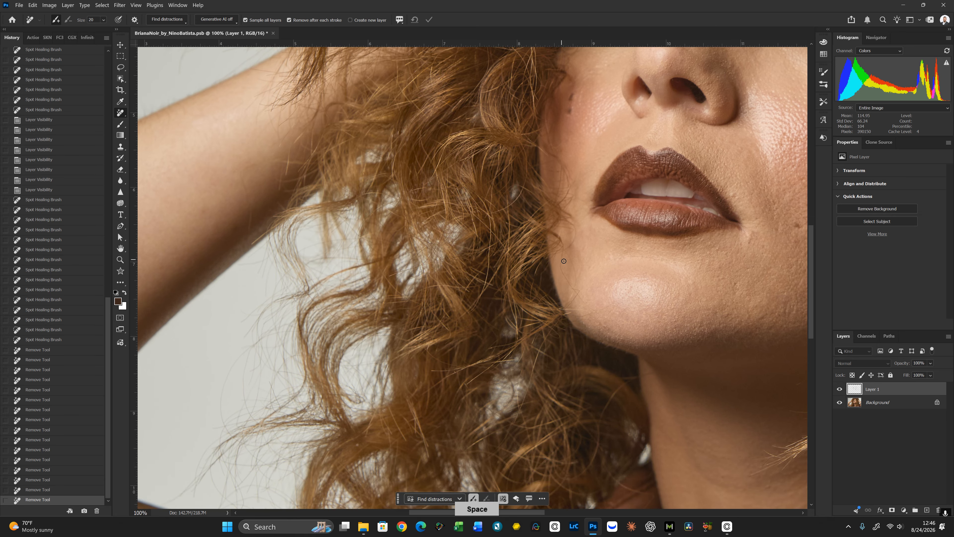
key(bracketleft)
mouse_move(563, 251)
mouse_down()
mouse_move(583, 301)
mouse_move(571, 289)
mouse_move(579, 290)
mouse_move(568, 308)
mouse_move(611, 303)
mouse_move(567, 302)
mouse_up()
key(bracketright)
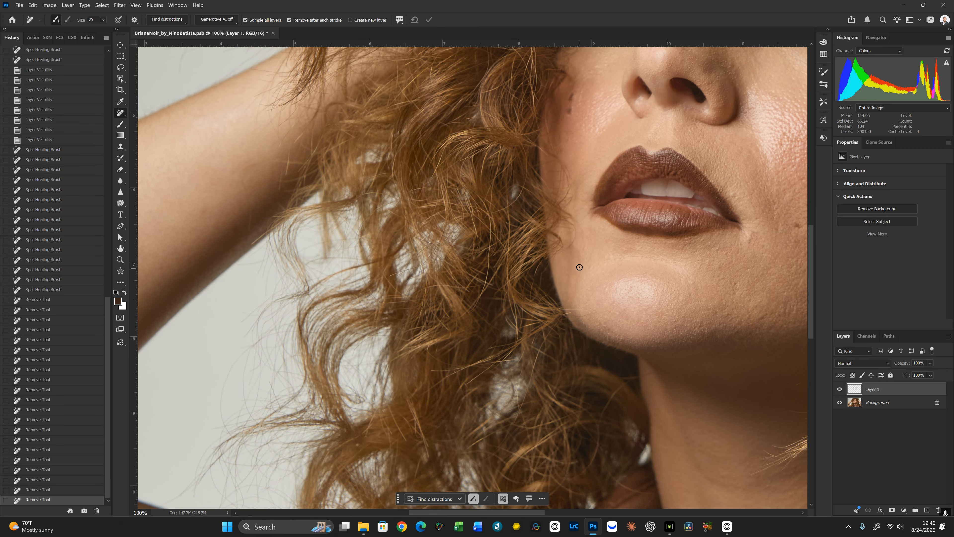
click(581, 267)
Remove small skin marks beside the lit-side corner of the mouth and on the lower cheek at brush size 15
drag(618, 267, 553, 224)
key(bracketleft)
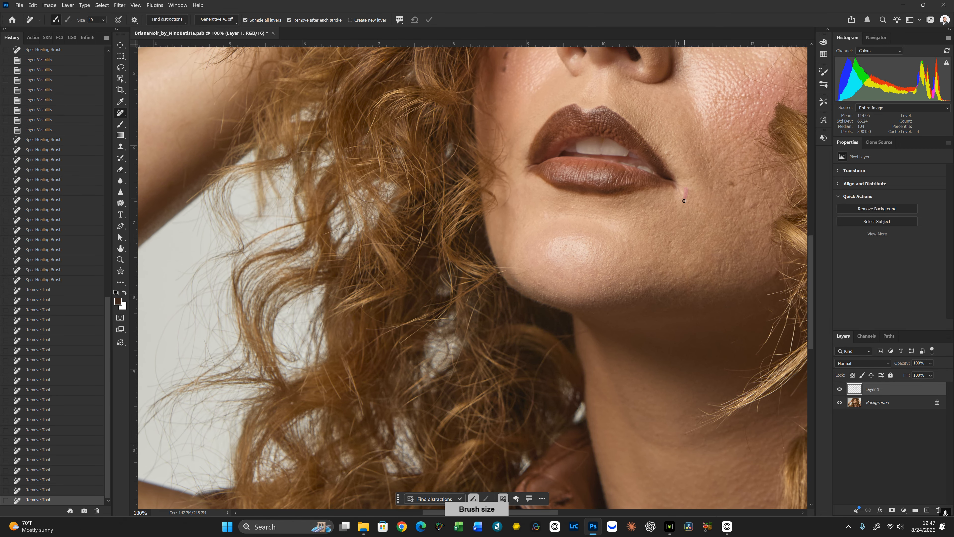
click(720, 253)
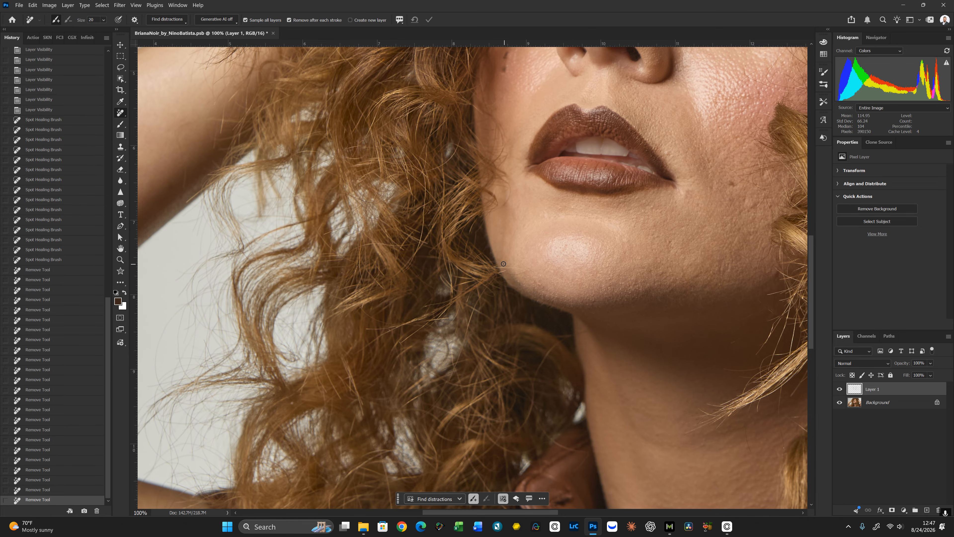
Remove stray hairs and marks along the shadow-side edge of the chin at brush size 20
mouse_move(528, 269)
mouse_down()
mouse_move(522, 263)
mouse_move(518, 275)
mouse_move(530, 270)
mouse_up()
click(546, 296)
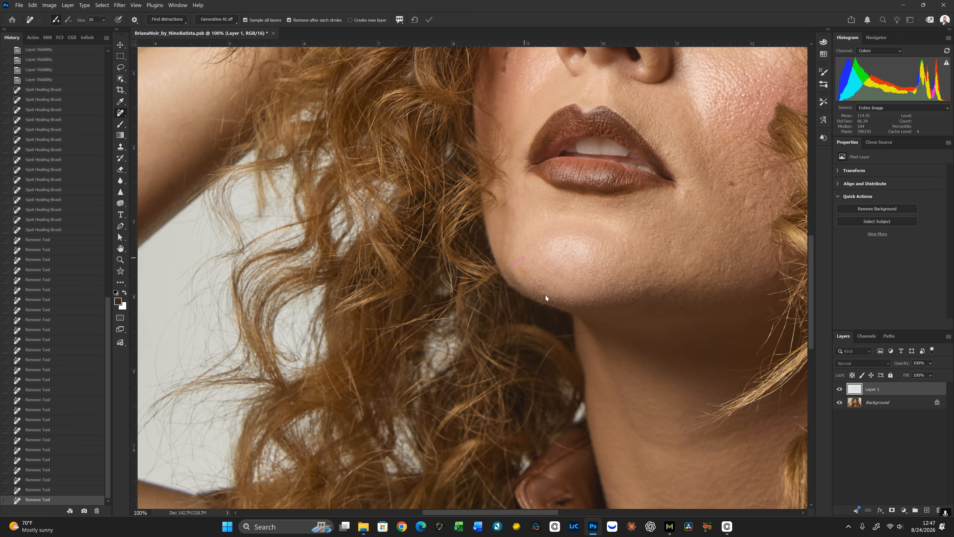
click(519, 282)
Remove loose strands between the neck and curls at brush size 35 and over the collar tip at size 30
key(bracketright)
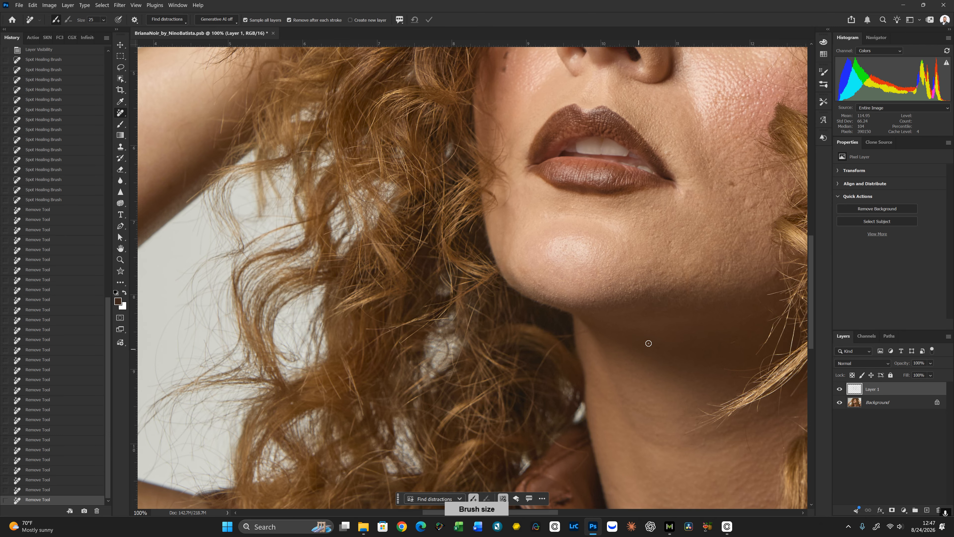
key(bracketright)
key(bracketright)
drag(599, 344, 554, 262)
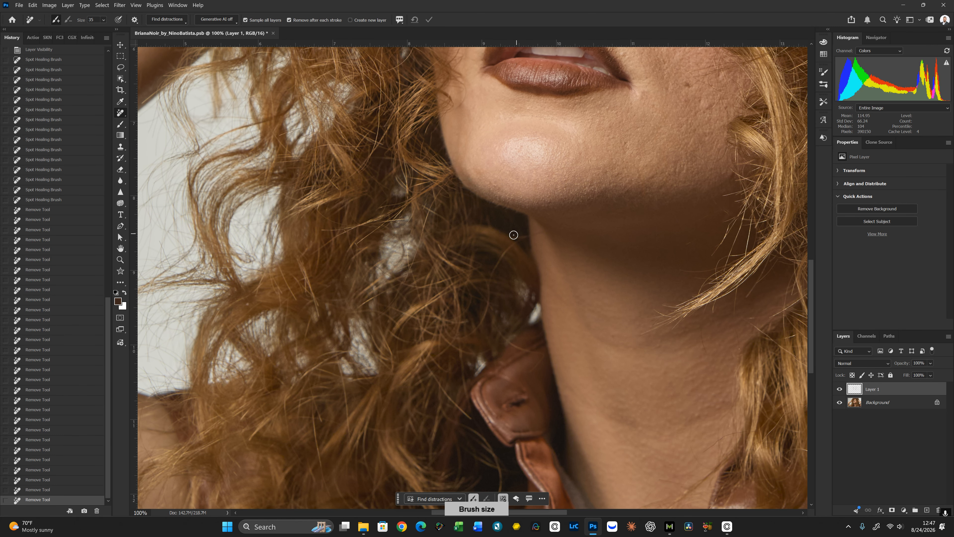
mouse_move(513, 231)
mouse_down()
mouse_move(538, 228)
mouse_move(509, 246)
mouse_move(494, 280)
mouse_up()
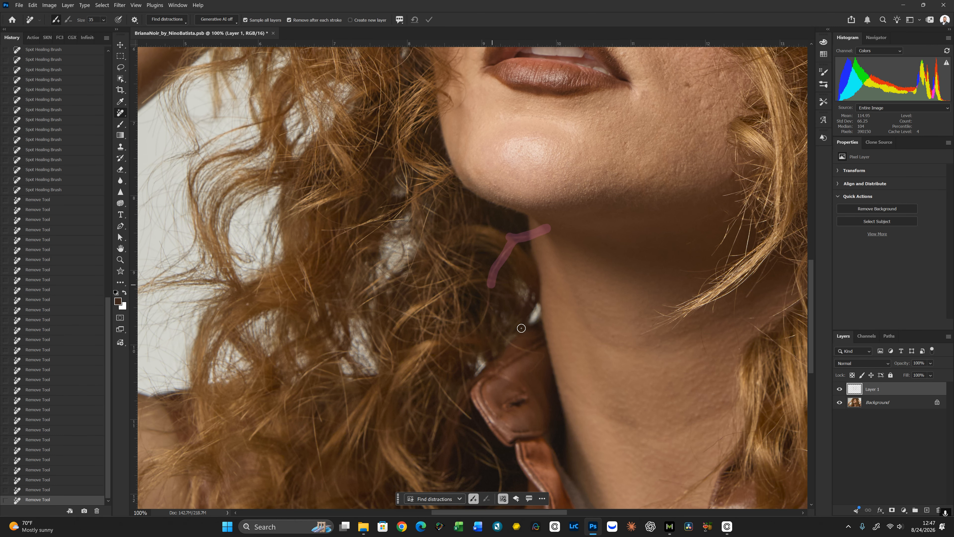
key(bracketleft)
mouse_move(491, 319)
mouse_down()
mouse_move(535, 351)
mouse_move(532, 363)
mouse_up()
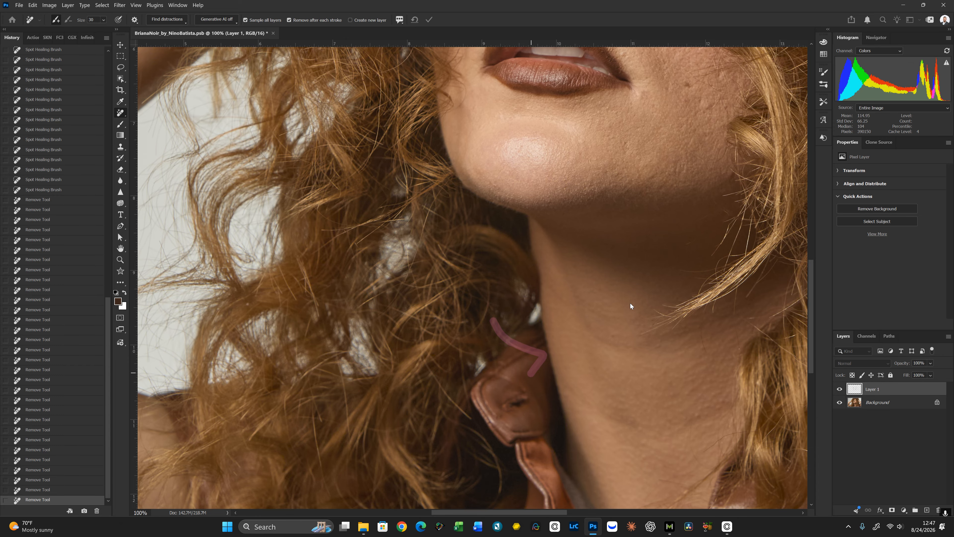
Remove stray hairs in the curls beside the collar and small marks on the neck at brush sizes 25 and 20
drag(588, 339, 597, 205)
key(bracketleft)
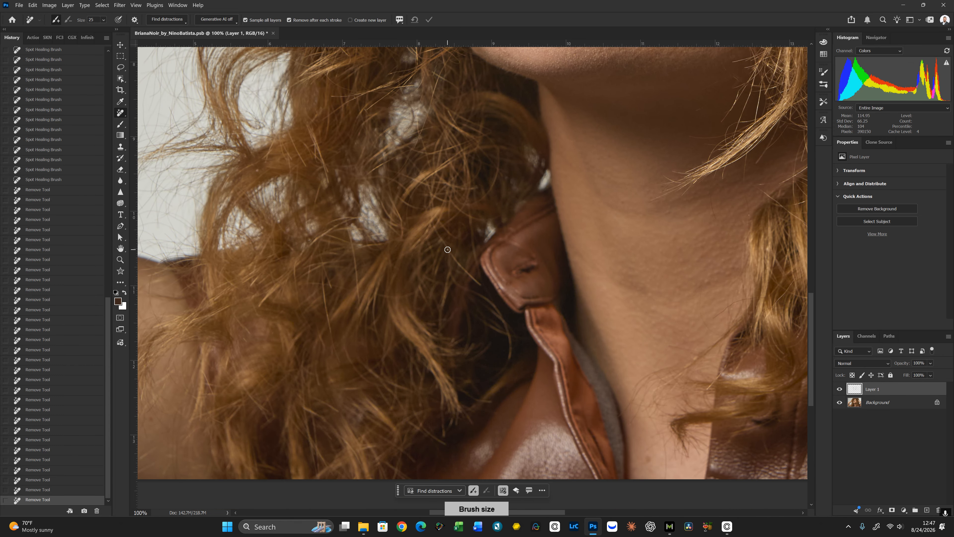
drag(447, 249, 487, 292)
drag(712, 190, 718, 225)
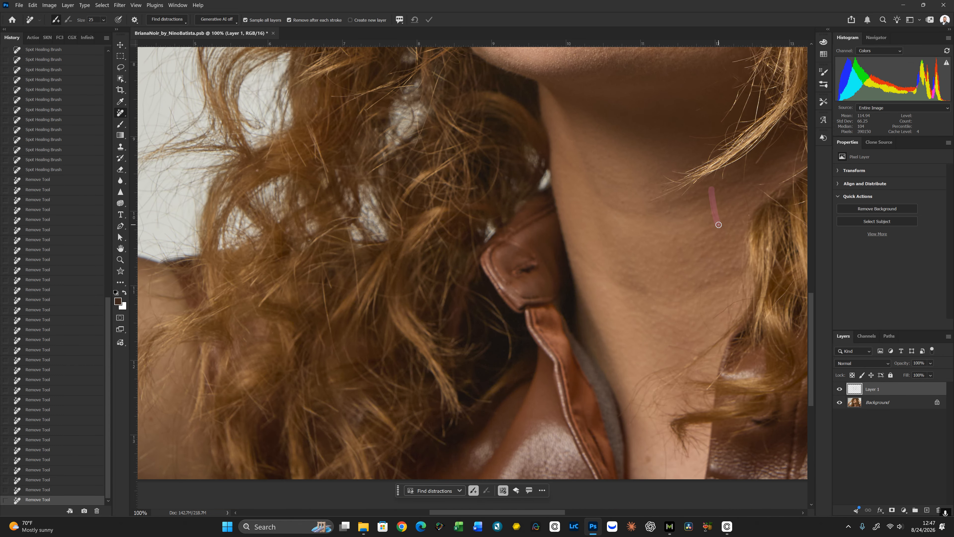
drag(637, 316, 574, 247)
key(bracketleft)
drag(662, 299, 645, 324)
mouse_move(744, 314)
mouse_down()
mouse_move(623, 239)
mouse_move(637, 264)
mouse_up()
key(bracketright)
key(bracketleft)
Compare the whole portrait with and without the retouching by toggling the visibility of Layer 1
key(ctrl+0)
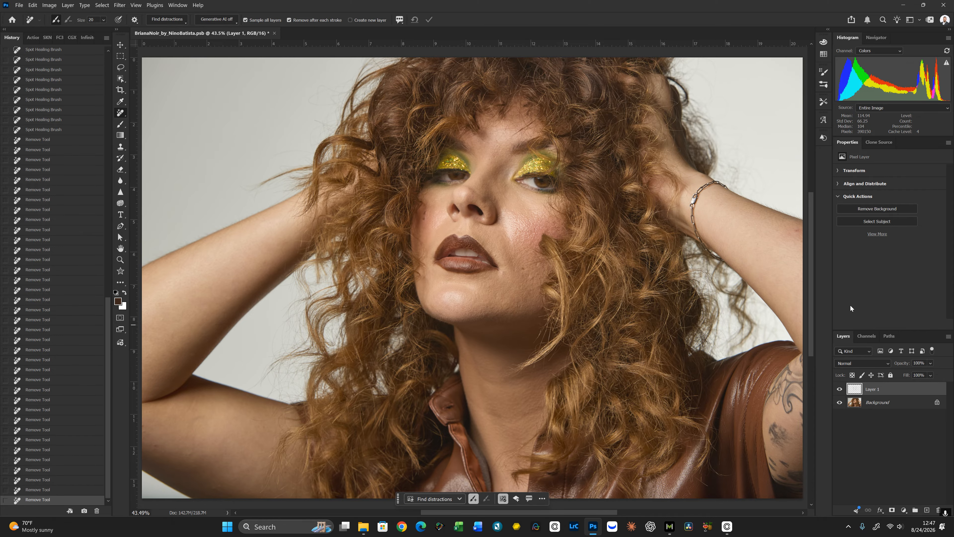
click(840, 390)
click(840, 391)
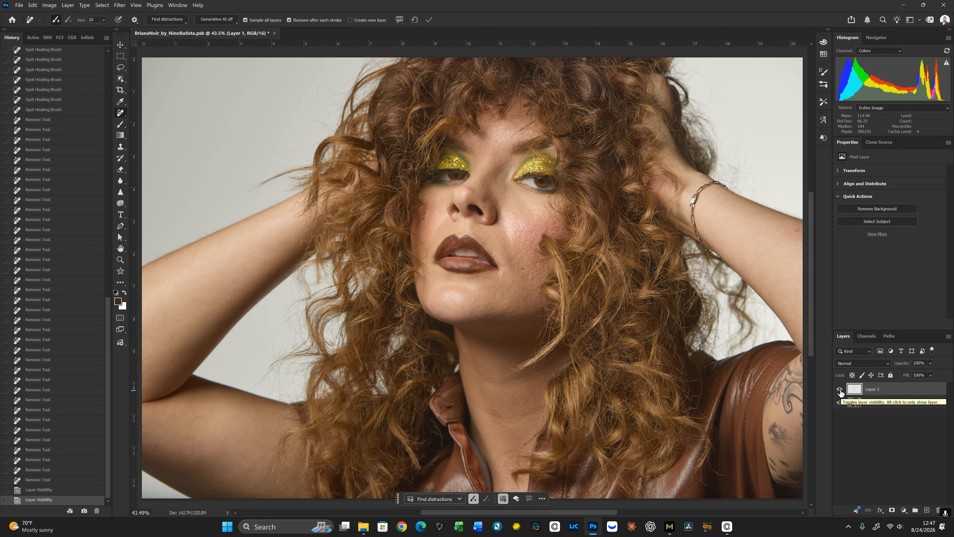
click(840, 390)
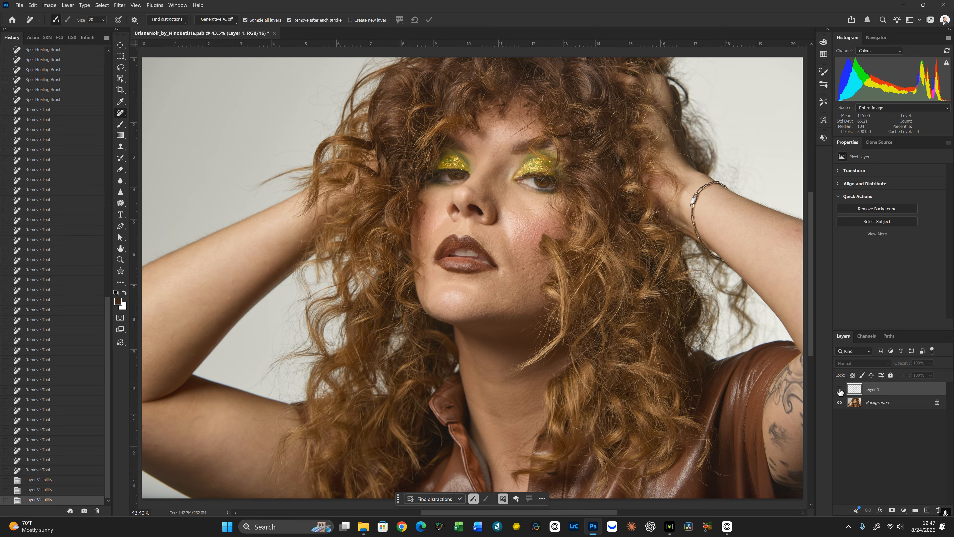
click(840, 390)
click(840, 390)
click(840, 391)
click(840, 391)
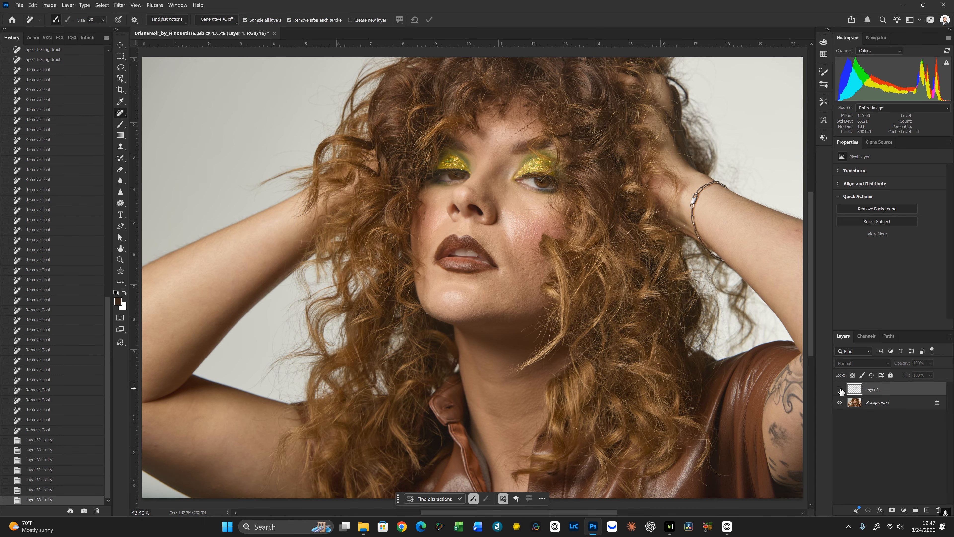
click(840, 390)
Remove stray hairs under the lit-side jaw and along its edge beside the curls at brush size 15
key(ctrl+plus)
key(ctrl+plus)
key(ctrl+plus)
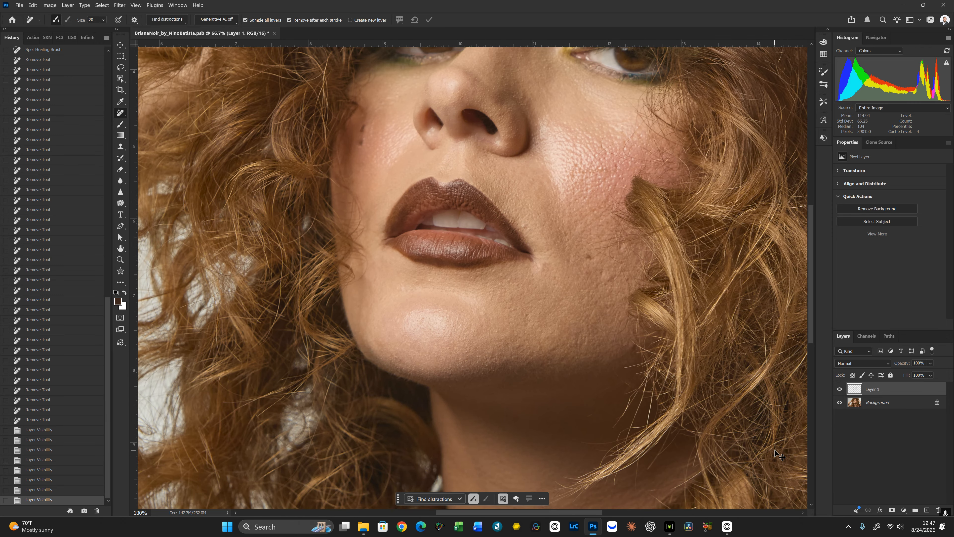
drag(659, 373, 565, 229)
key(bracketleft)
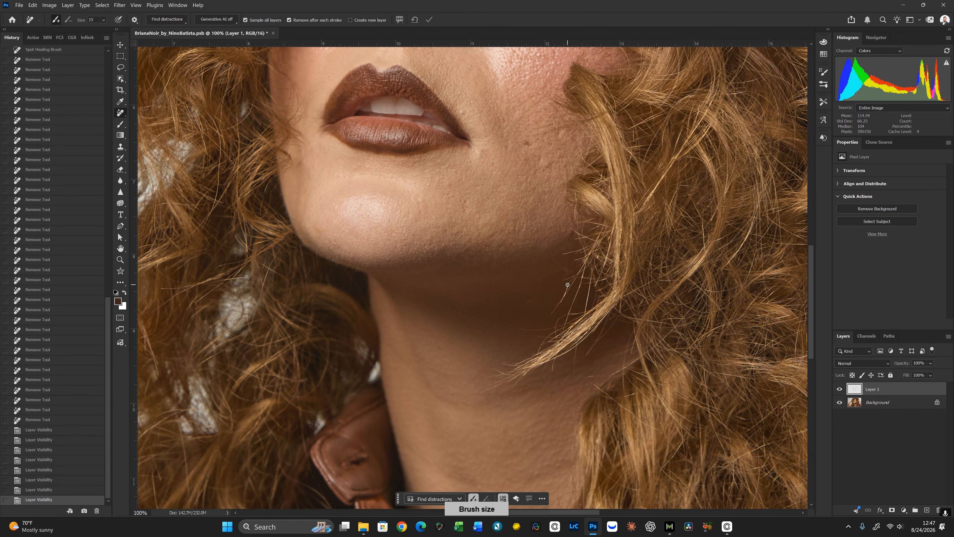
mouse_move(568, 283)
mouse_down()
mouse_move(552, 316)
mouse_move(563, 299)
mouse_up()
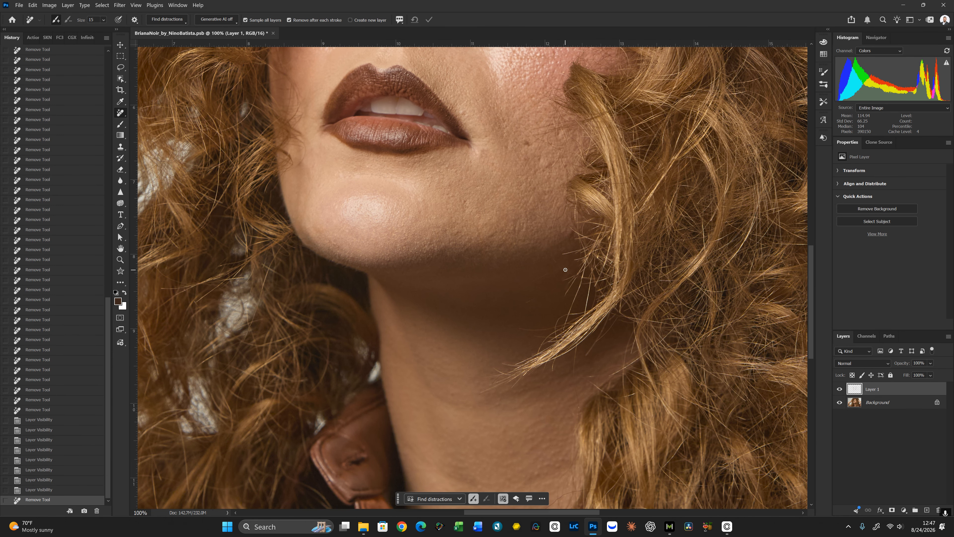
mouse_move(557, 265)
mouse_down()
mouse_move(551, 257)
mouse_move(554, 280)
mouse_move(536, 299)
mouse_up()
click(560, 284)
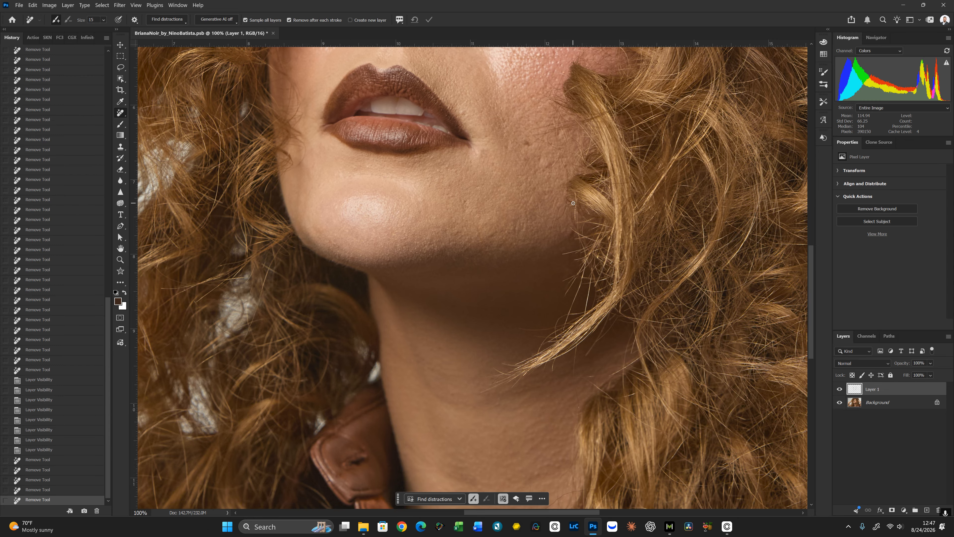
drag(575, 211, 564, 211)
click(557, 229)
key(])
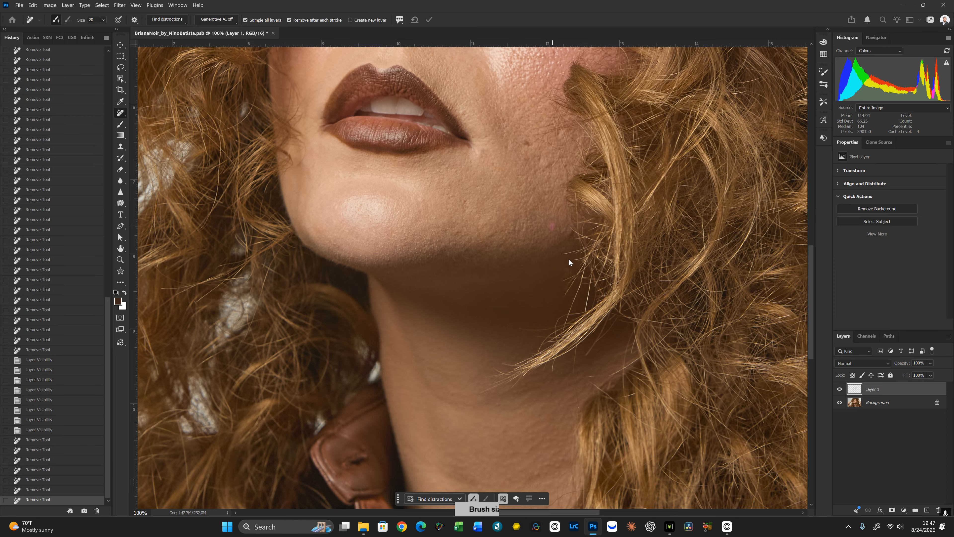
Remove fine loose hairs on the neck where it meets the lit-side curls, reducing the brush size from 15 to 10
key(space)
drag(499, 302, 462, 213)
key([)
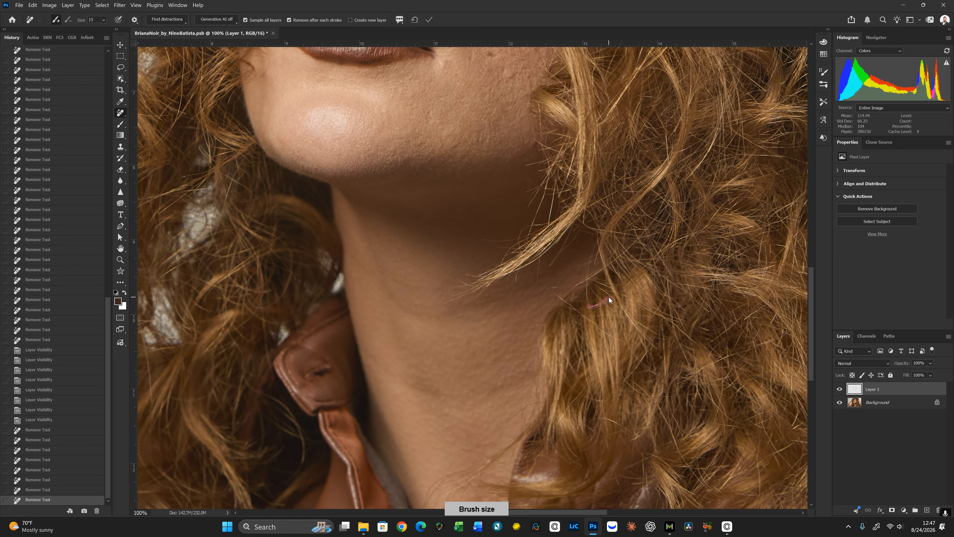
click(542, 318)
key([)
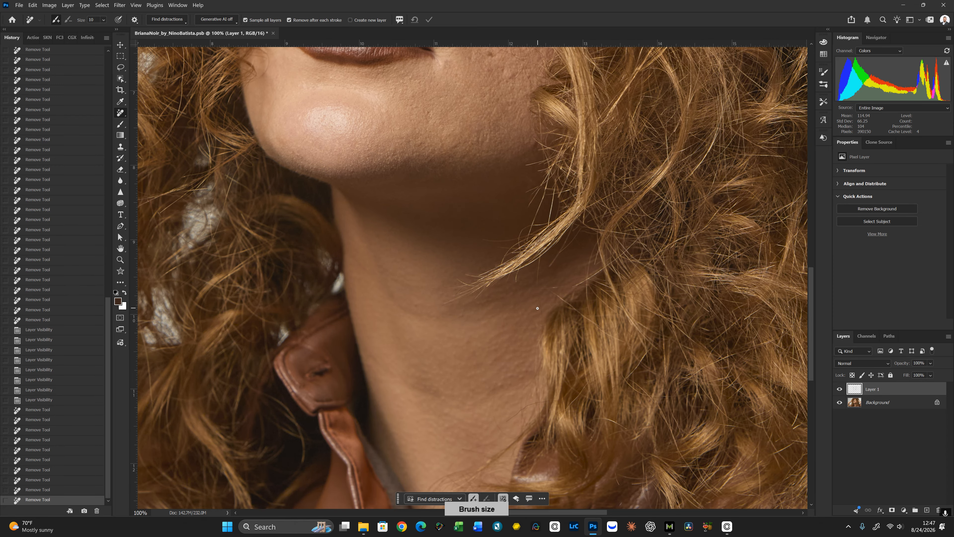
click(535, 325)
drag(515, 281, 519, 265)
key(ctrl+0)
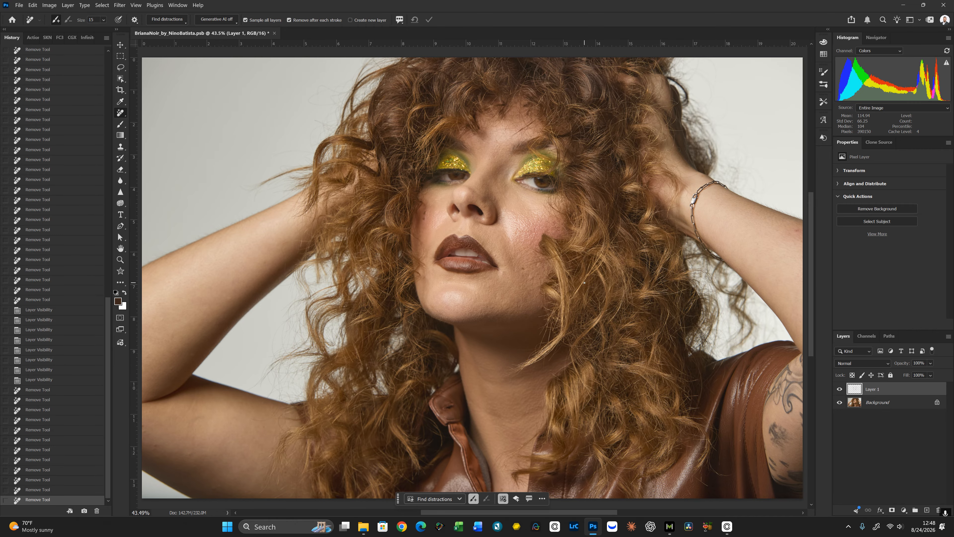
key(bracketright)
key(bracketright)
key(bracketright)
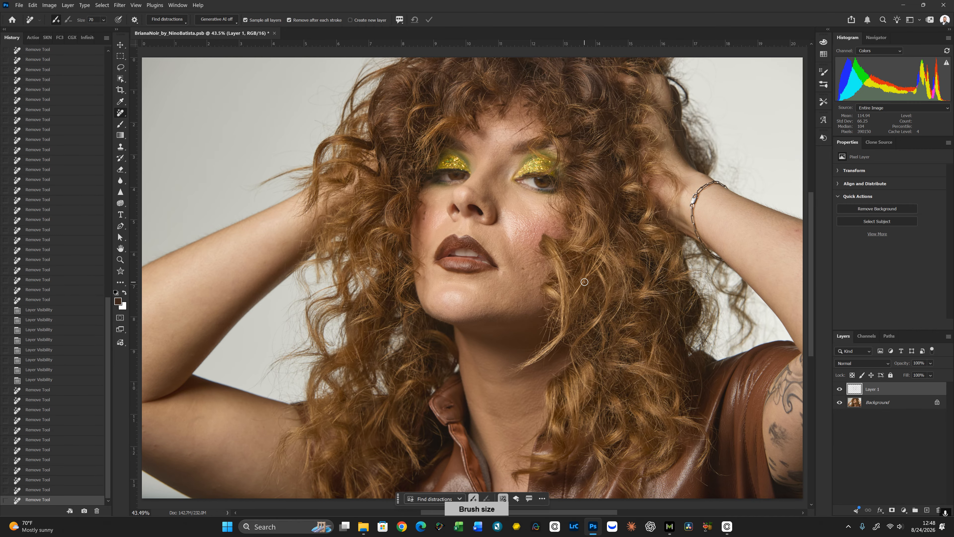
key(bracketleft)
key(bracketleft)
key(bracketleft)
Sample a golden-brown hair color for the Brush tool from the curls beside the lit cheek
key(b)
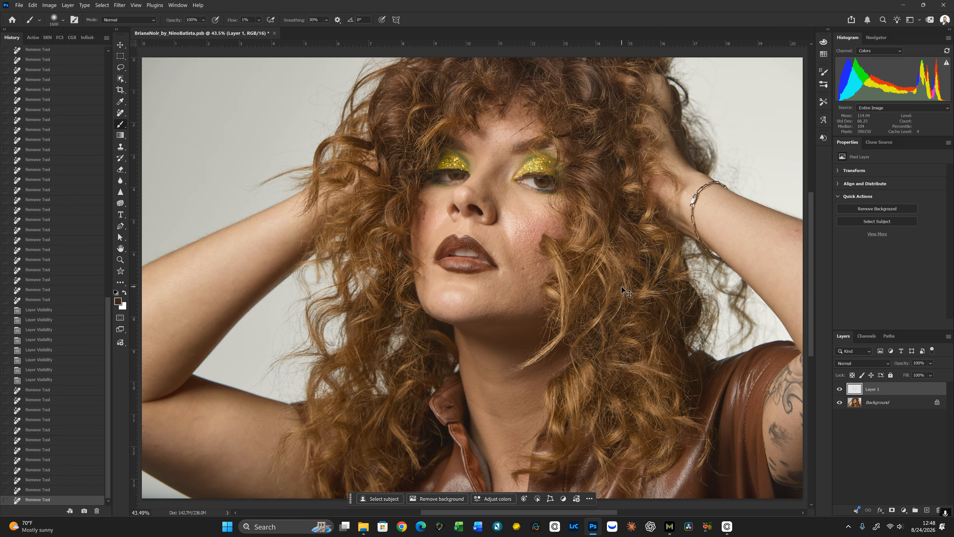
key(ctrl+plus)
key(ctrl+plus)
key(ctrl+plus)
key(ctrl+plus)
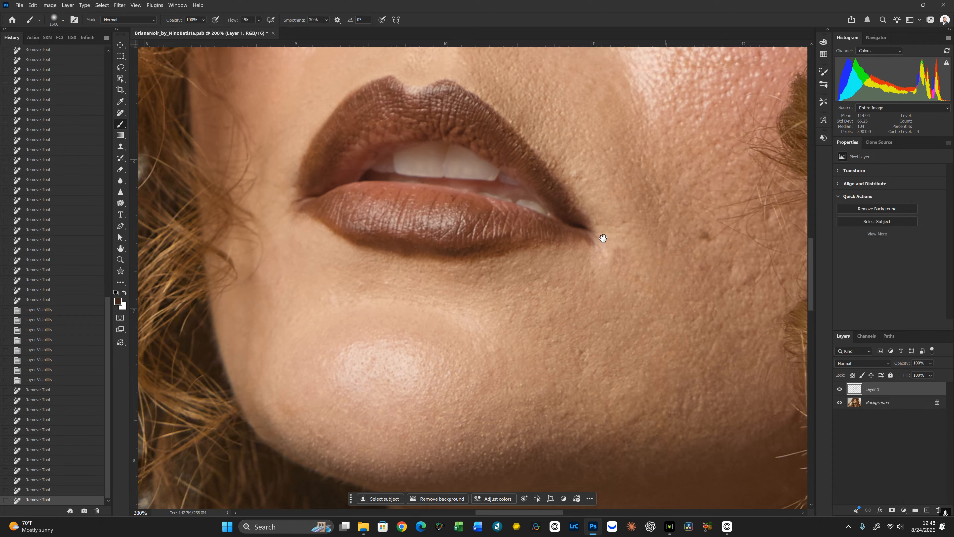
scroll(618, 256, right, 10)
key(bracketleft)
key(bracketleft)
key(bracketleft)
key(bracketleft)
key(bracketleft)
key(bracketleft)
key(bracketleft)
key(bracketleft)
key(bracketleft)
key(bracketleft)
key(bracketleft)
key(bracketleft)
key(bracketleft)
key(bracketleft)
key(bracketleft)
key(bracketleft)
key(bracketleft)
key(bracketleft)
key(bracketleft)
key(bracketleft)
key(bracketleft)
key(bracketleft)
key(bracketleft)
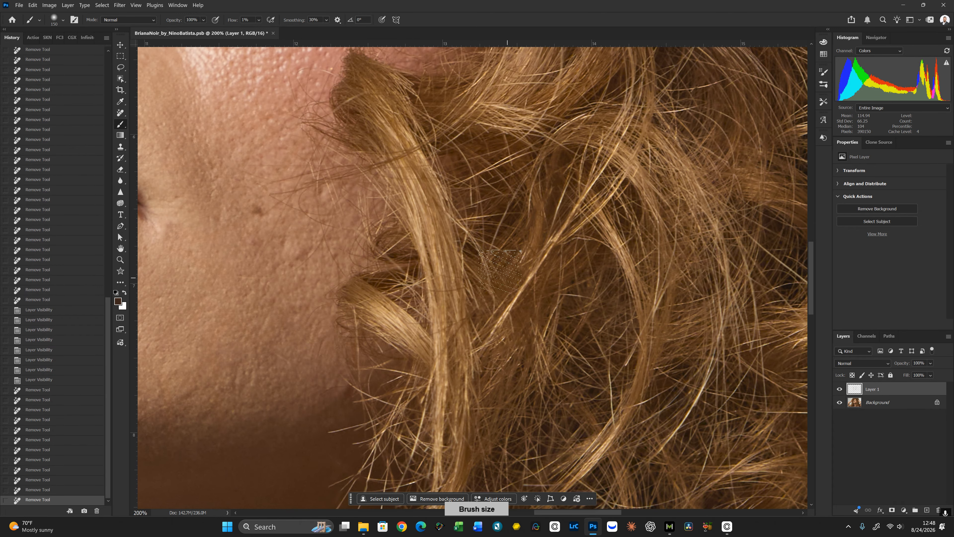
alt+click(518, 284)
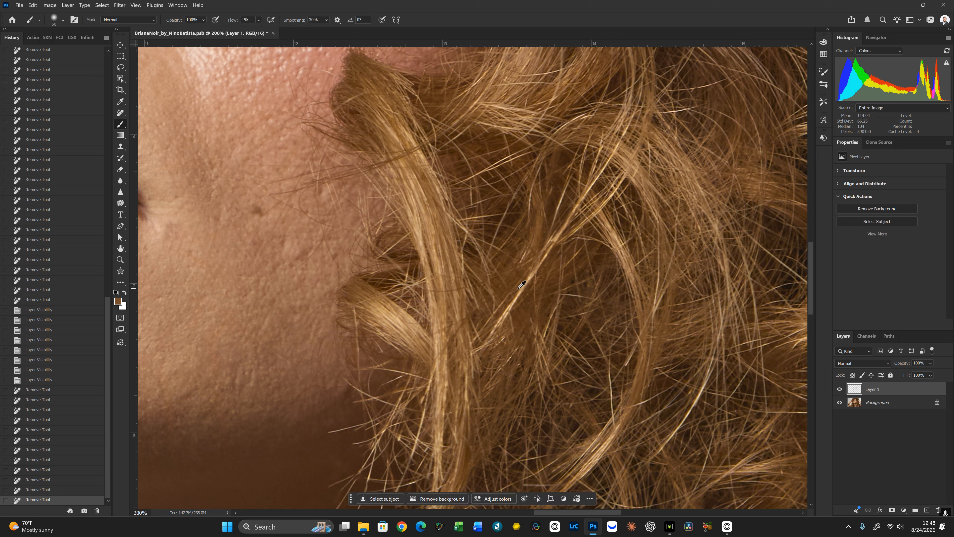
alt+click(535, 267)
Paint the sampled color along the bright diagonal strand in the curls with a very small brush at 1% flow
key(bracketleft)
key(bracketleft)
key(bracketleft)
key(bracketleft)
key(bracketleft)
key(bracketleft)
key(bracketleft)
key(bracketleft)
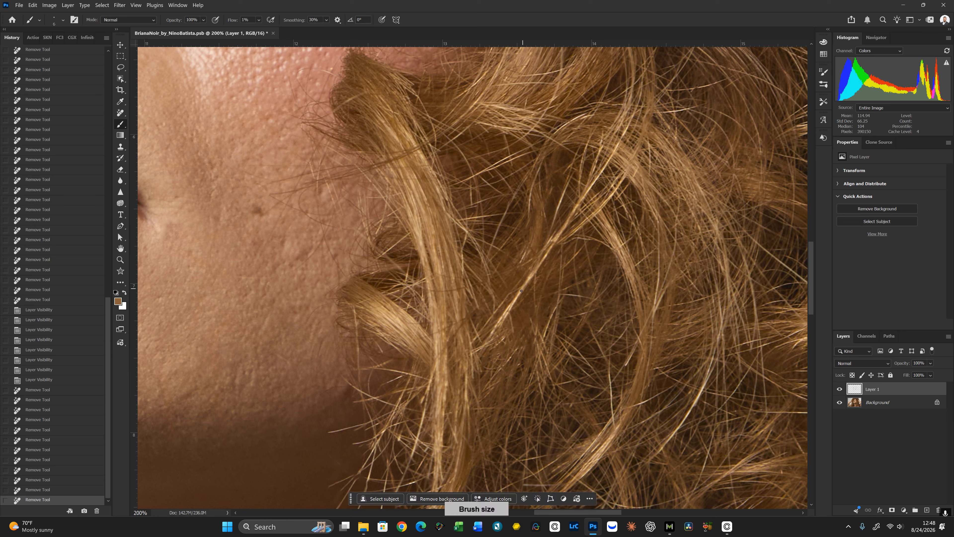
mouse_move(521, 290)
mouse_down()
mouse_move(496, 327)
mouse_move(549, 250)
mouse_move(523, 287)
mouse_up()
drag(503, 322, 554, 244)
click(541, 262)
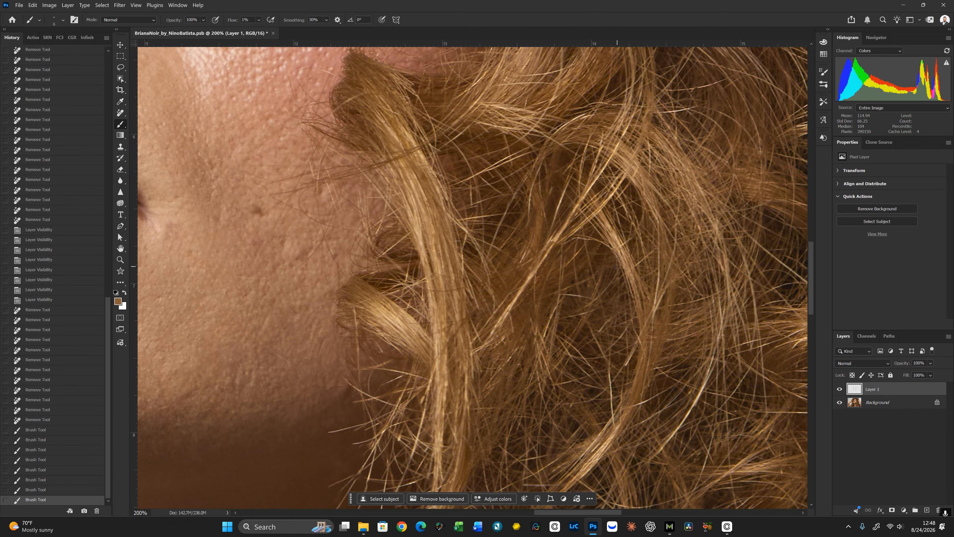
Compare the full image with and without Layer 1 to judge the painted hair strand
key(ctrl+minus)
key(ctrl+minus)
key(ctrl+minus)
key(ctrl+minus)
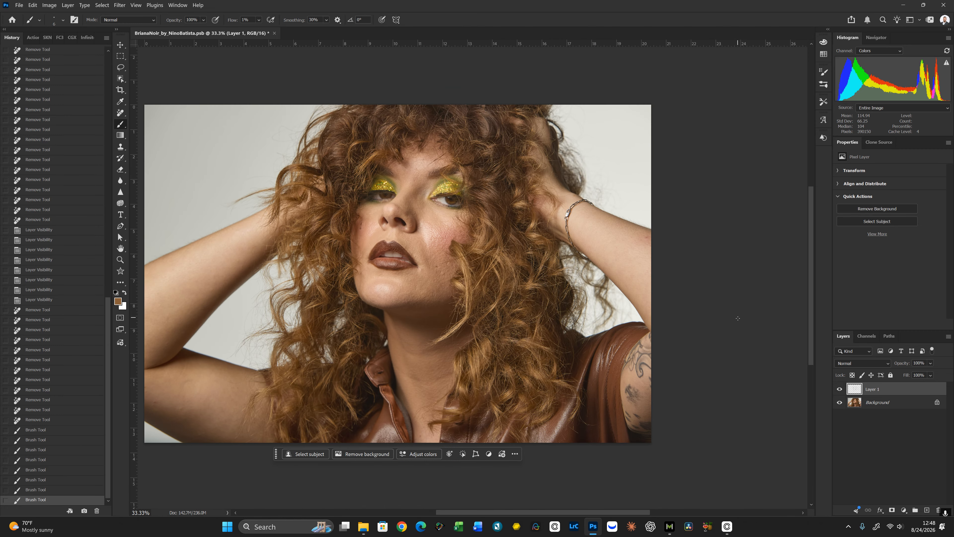
key(ctrl+0)
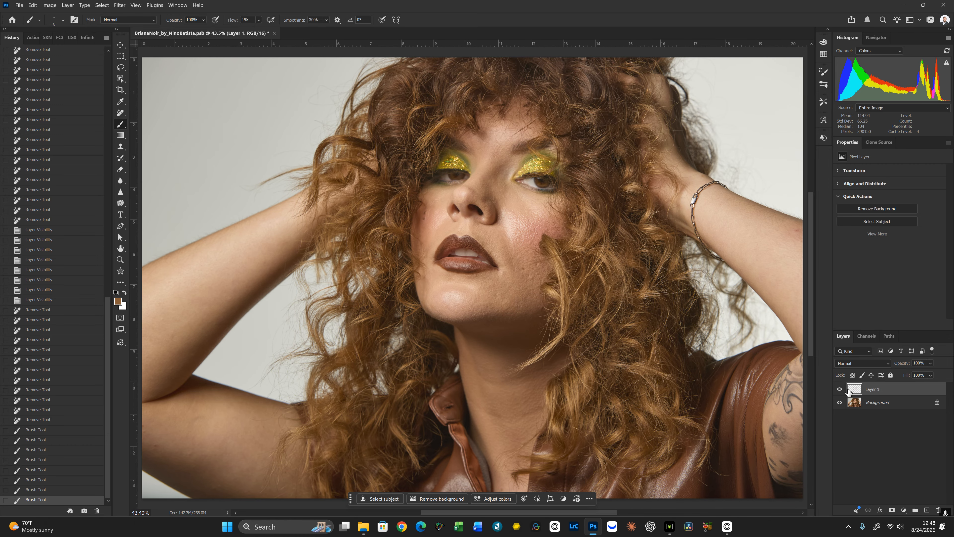
click(840, 391)
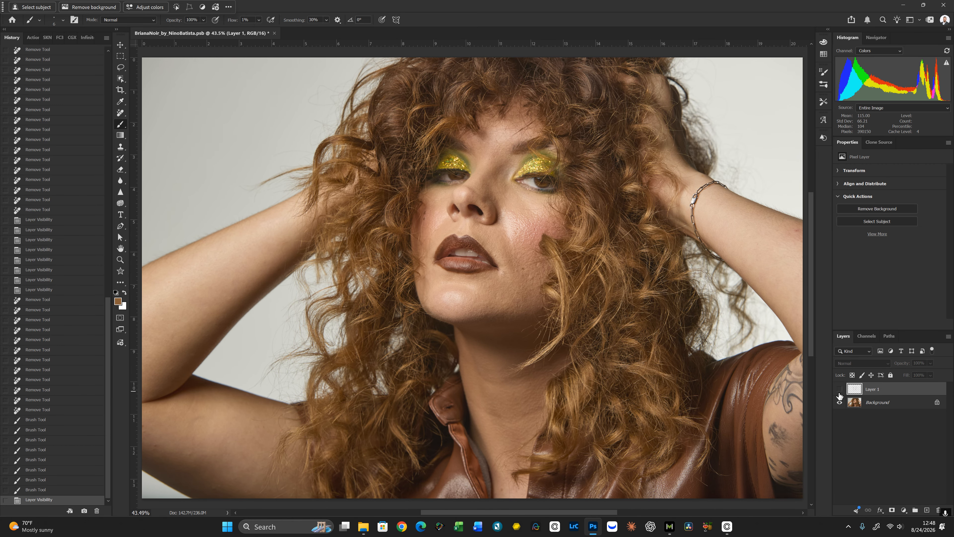
click(840, 391)
click(841, 391)
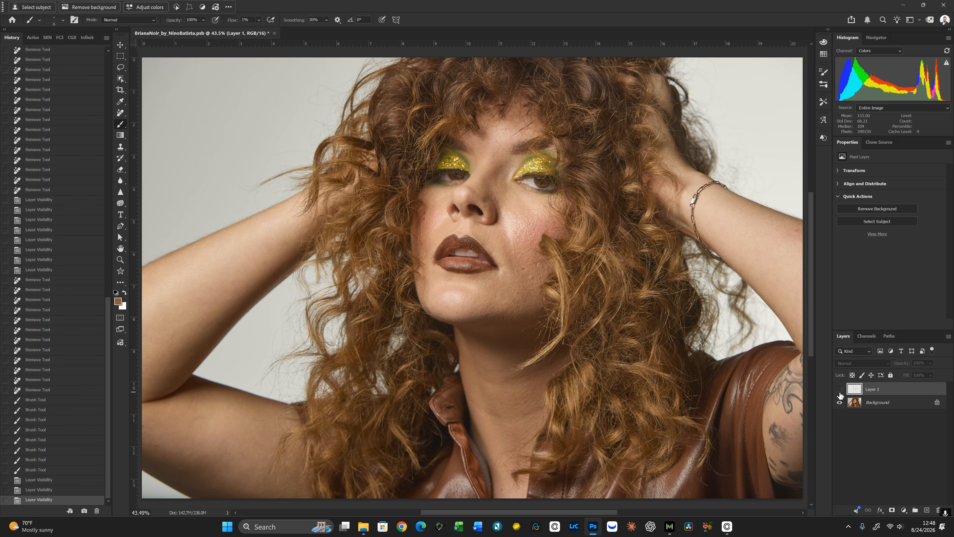
click(840, 391)
Examine the painted curls at 200% with Layer 1 hidden and shown
key(ctrl+plus)
key(ctrl+plus)
key(ctrl+plus)
key(ctrl+plus)
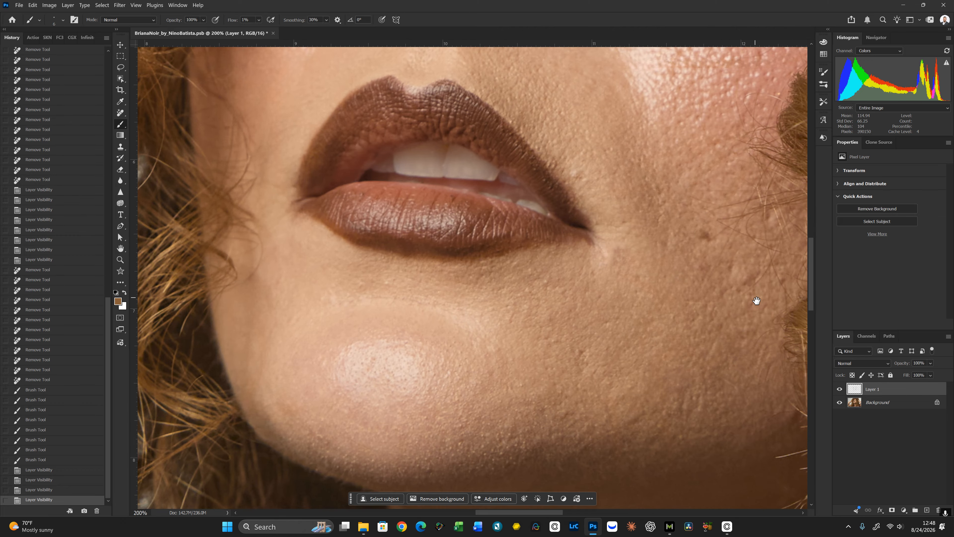
drag(756, 301, 239, 256)
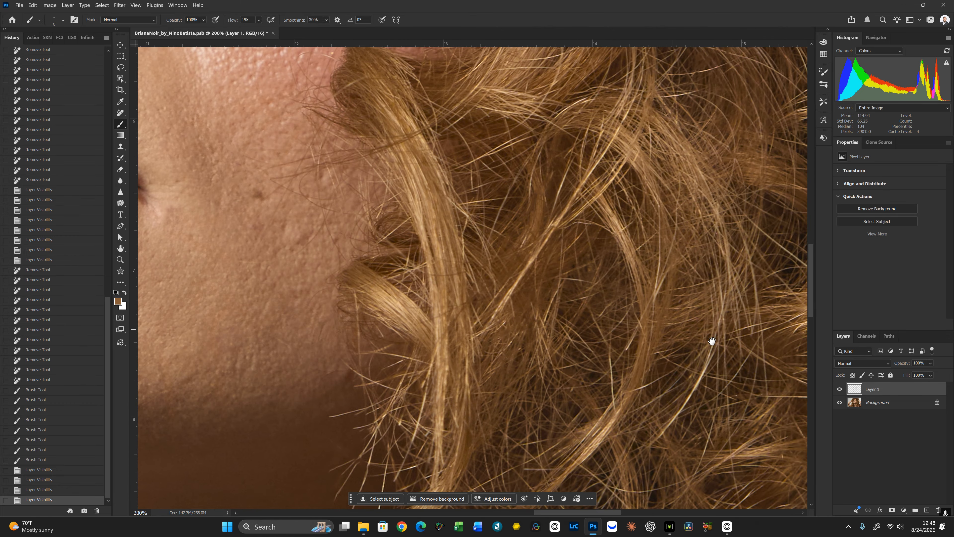
click(840, 390)
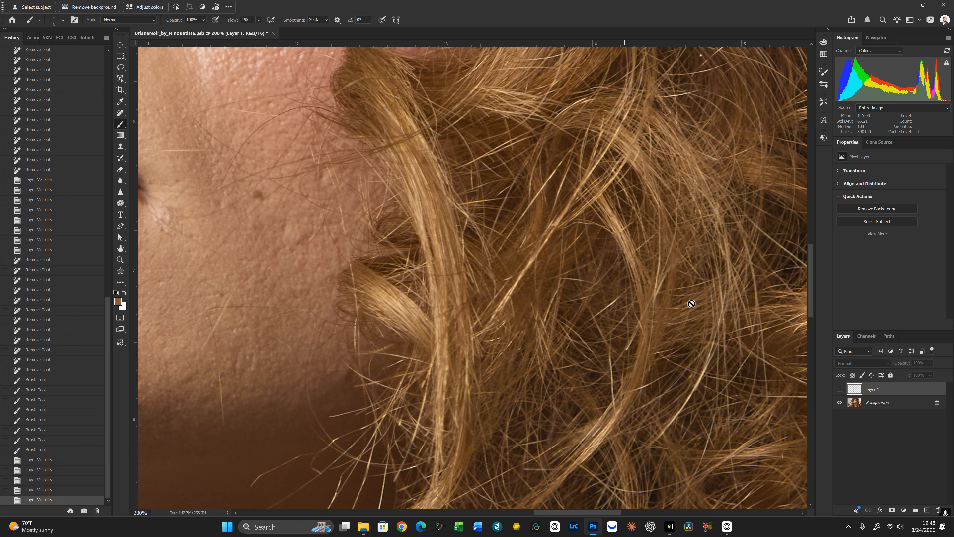
click(840, 391)
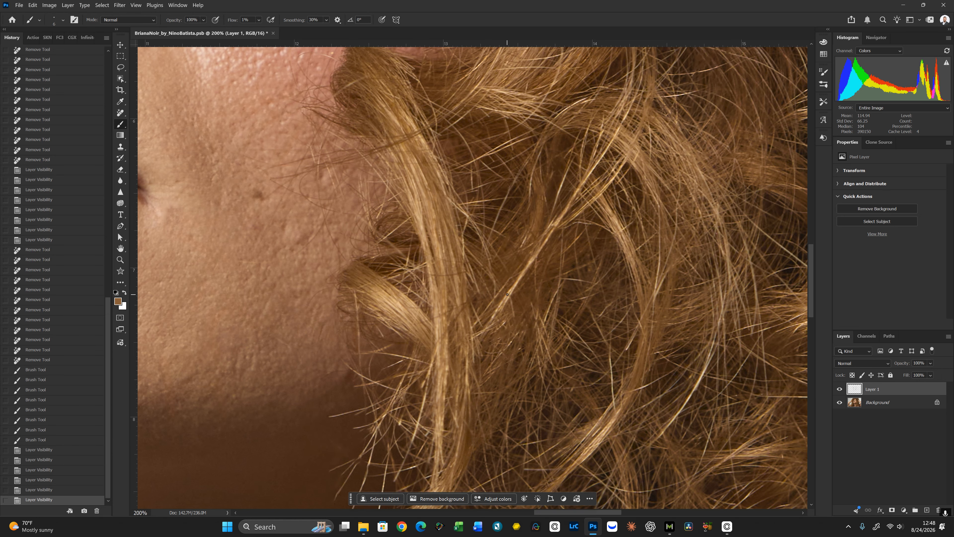
Add further strokes along the diagonal strand in the curls with a slightly larger brush
drag(496, 317, 525, 270)
key(bracketright)
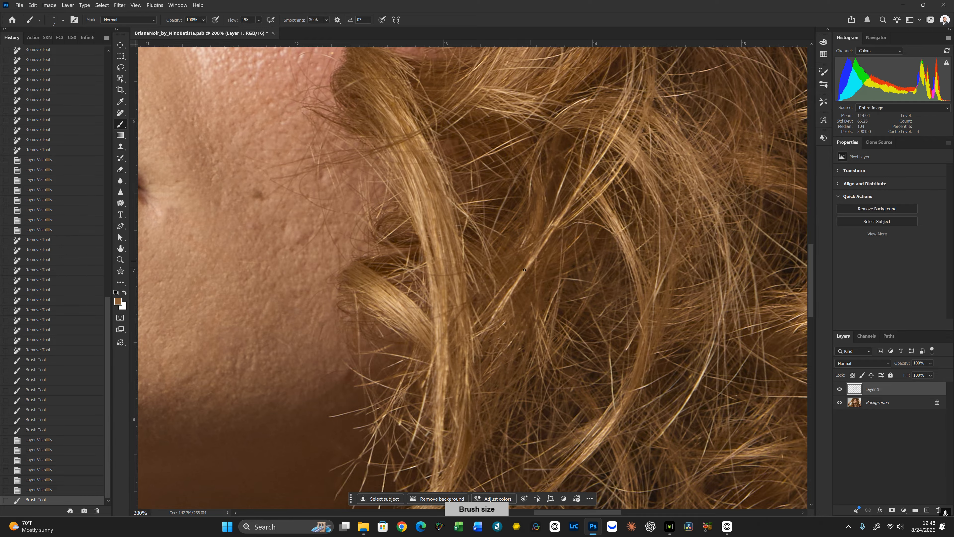
drag(505, 301, 632, 331)
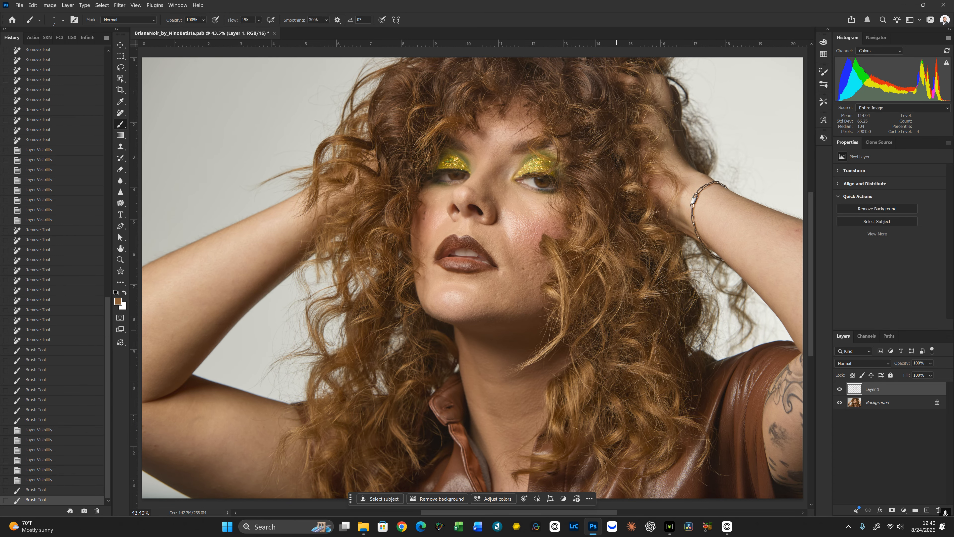
Remove loose hairs sticking out below the lit-side jaw with the Remove tool, using brush sizes 10 and 20
key(j)
key(ctrl+plus)
key(ctrl+plus)
key(ctrl+plus)
key(ctrl+plus)
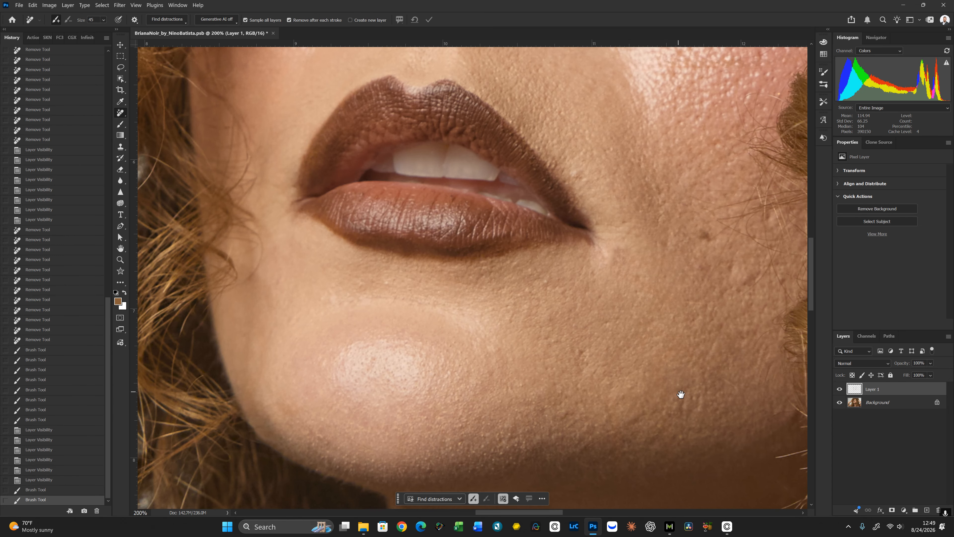
drag(681, 394, 426, 207)
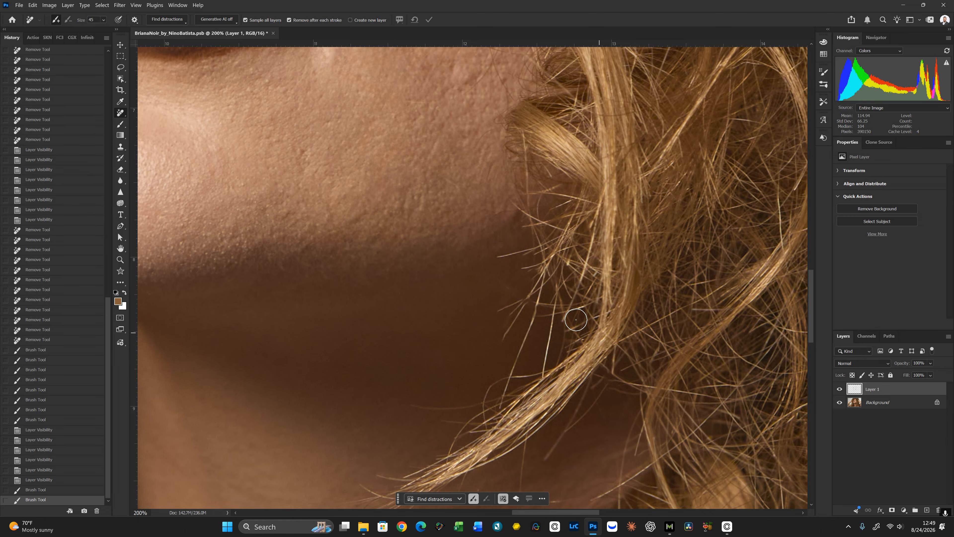
key(bracketleft)
key(bracketleft)
key(bracketleft)
mouse_move(498, 256)
mouse_down()
mouse_move(530, 247)
mouse_move(489, 259)
mouse_up()
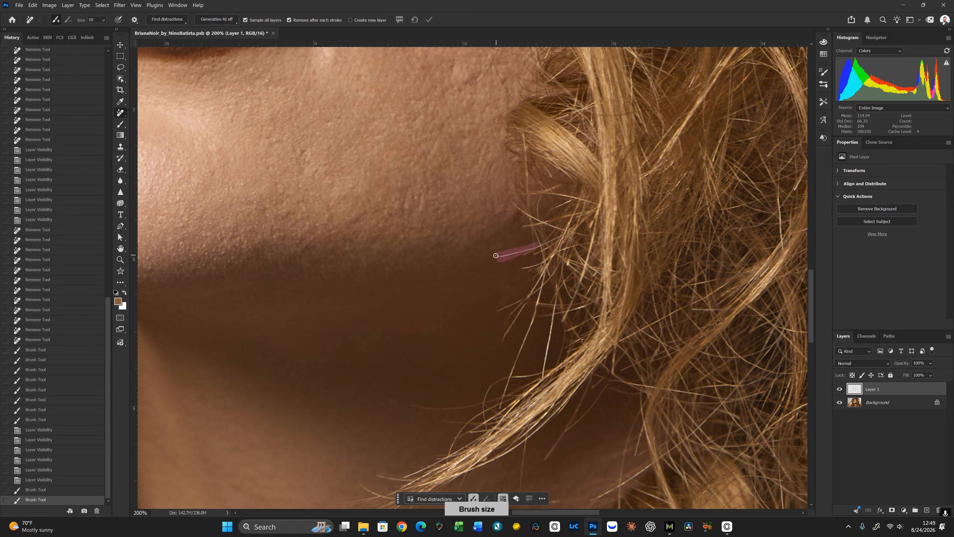
key(bracketright)
drag(556, 298, 542, 385)
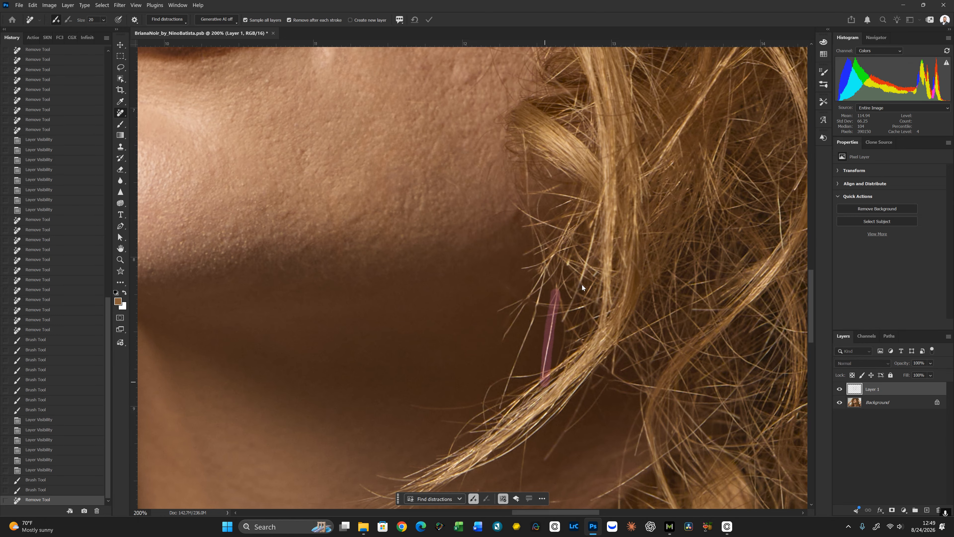
Remove loose hairs hanging over the neck shadow below the lit-side jaw with the Remove tool, using brush sizes 15 and 20
key(bracketleft)
drag(543, 280, 500, 413)
key(bracketright)
drag(551, 304, 536, 302)
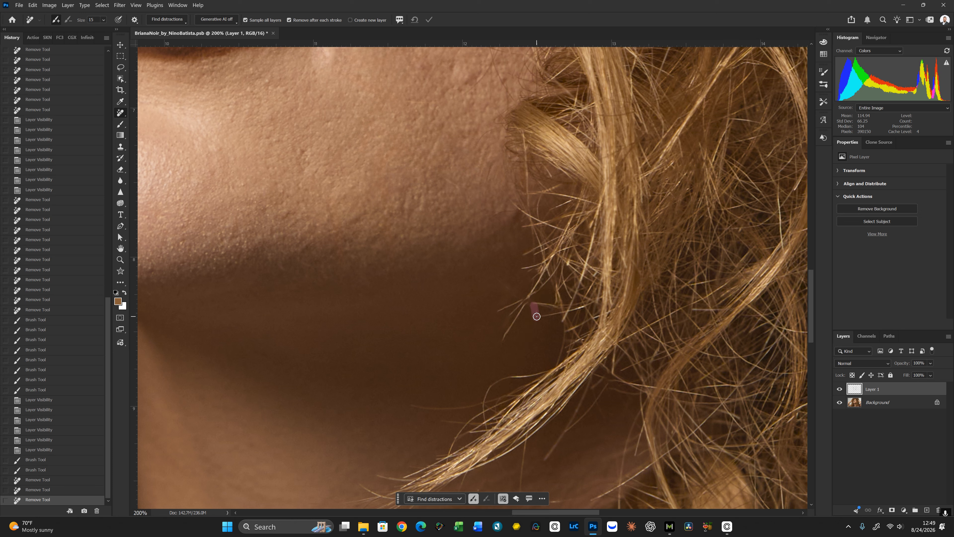
key(bracketright)
click(511, 290)
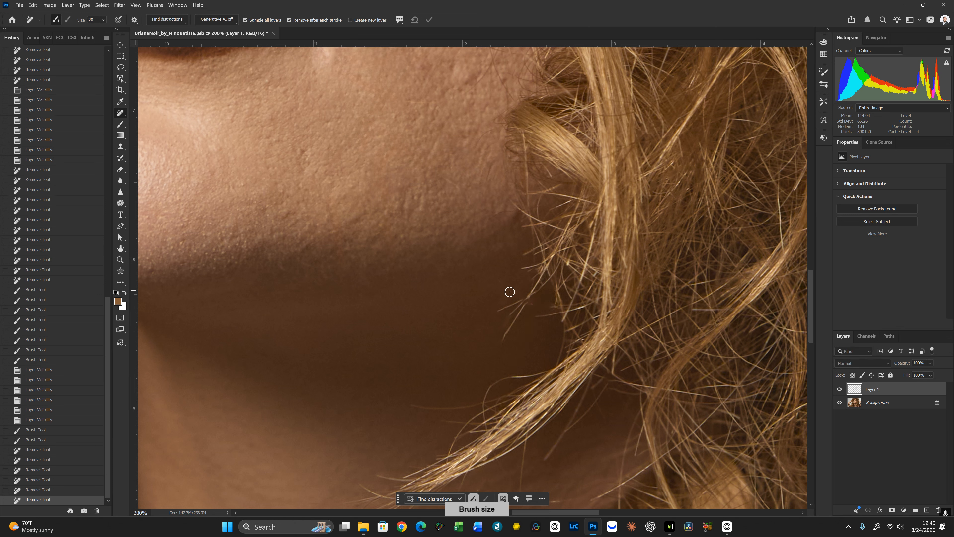
drag(507, 297, 503, 305)
Remove the thin vertical hair at the jaw edge and the last stray hair beneath it with Remove tool size 15
key(bracketleft)
drag(521, 129, 531, 221)
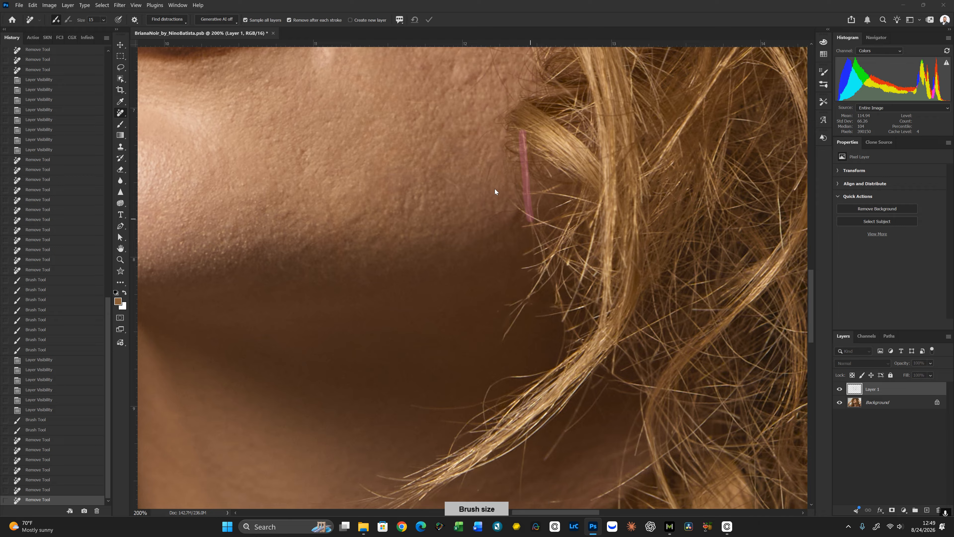
drag(441, 174, 461, 200)
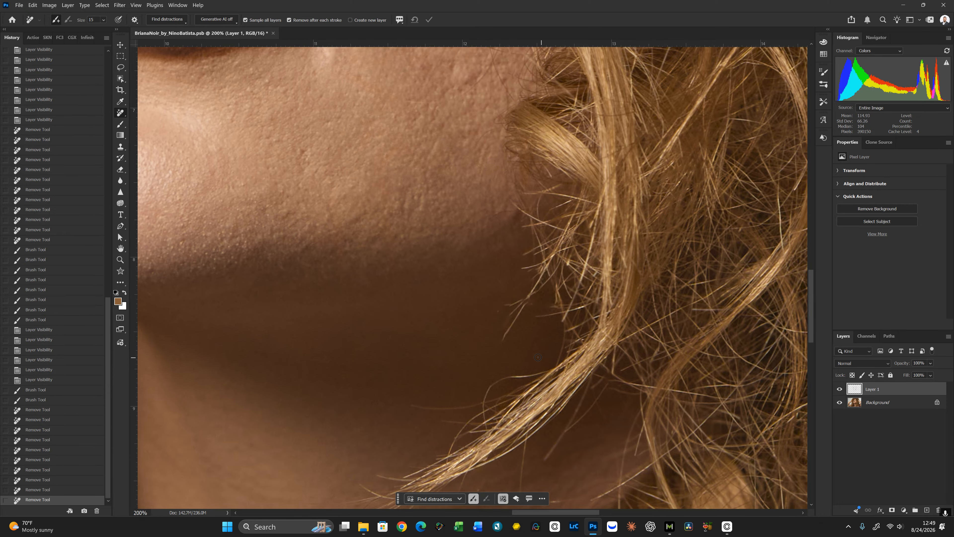
mouse_move(504, 346)
mouse_down()
mouse_move(536, 298)
mouse_move(496, 313)
mouse_up()
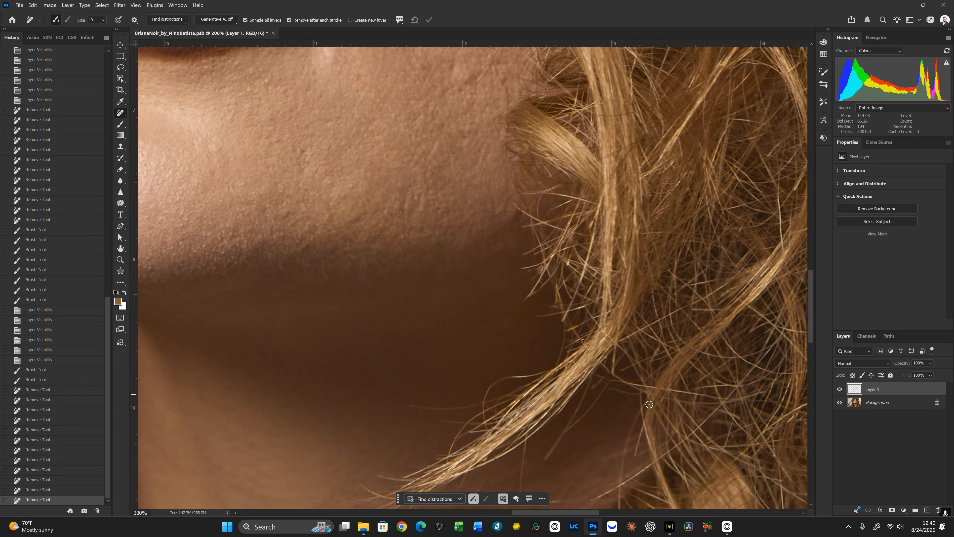
Remove the stray hair crossing the brow above the lit-side eye with the Remove tool
key(ctrl+0)
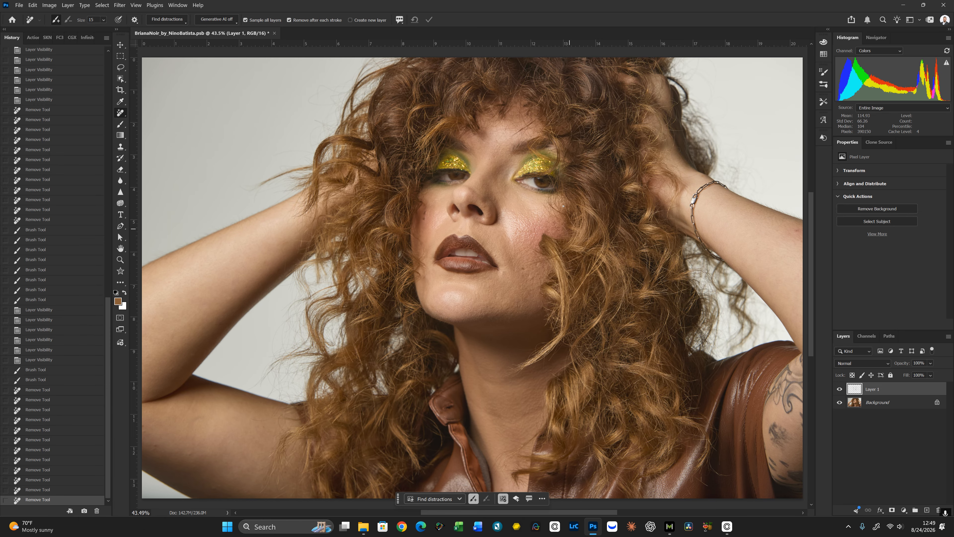
scroll(563, 206, up, 3)
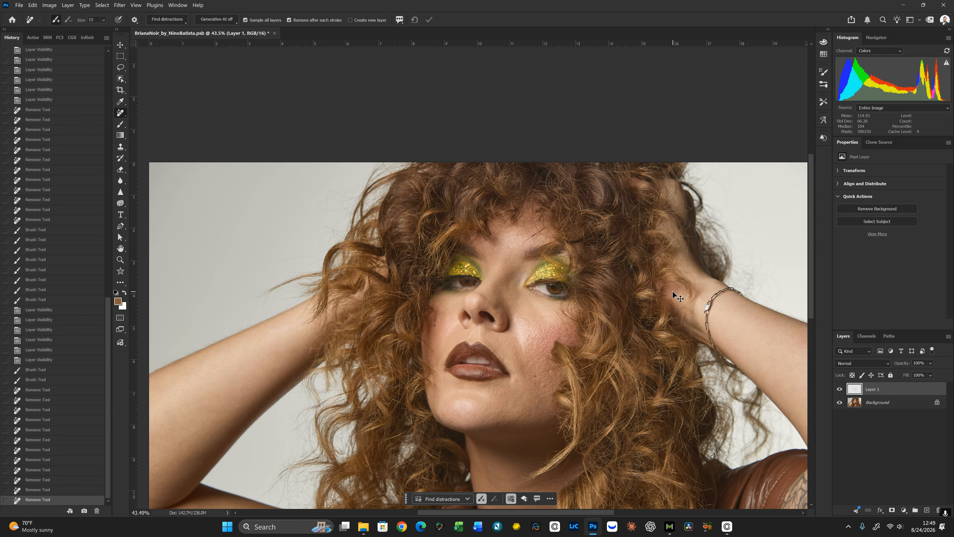
key(ctrl+1)
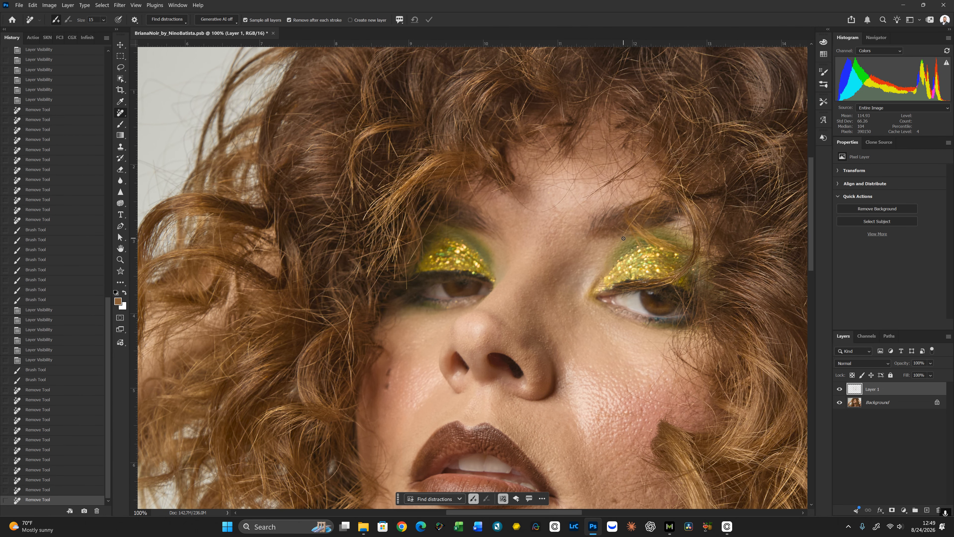
drag(630, 223, 660, 195)
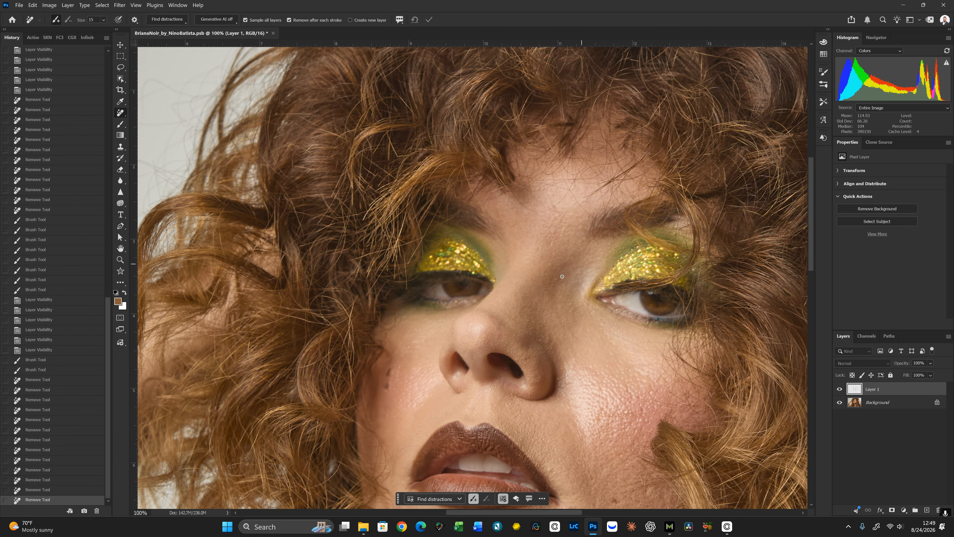
Brush a sampled dark brown at 1% flow over the bright hair tips beside the shaded-side eye
drag(508, 248, 650, 244)
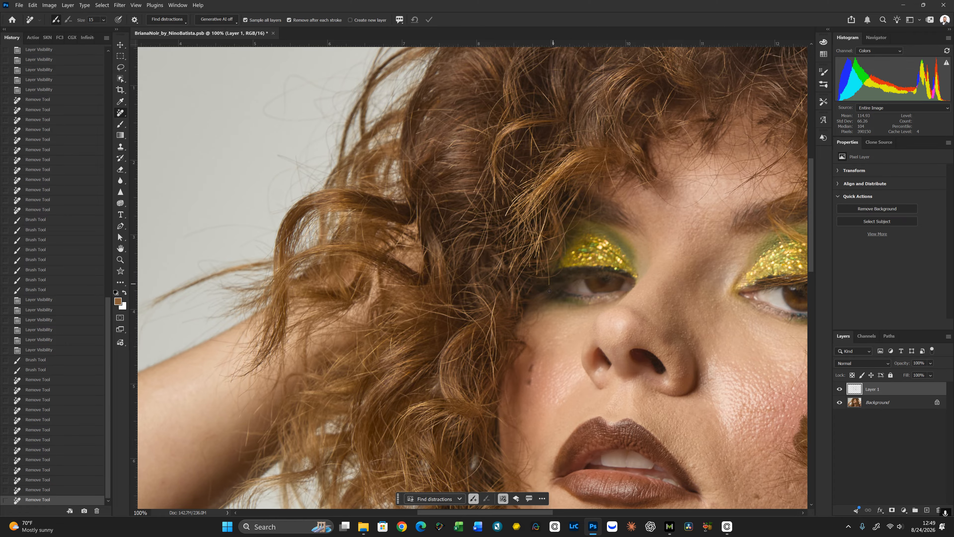
key(ctrl+minus)
key(ctrl+minus)
key(ctrl+plus)
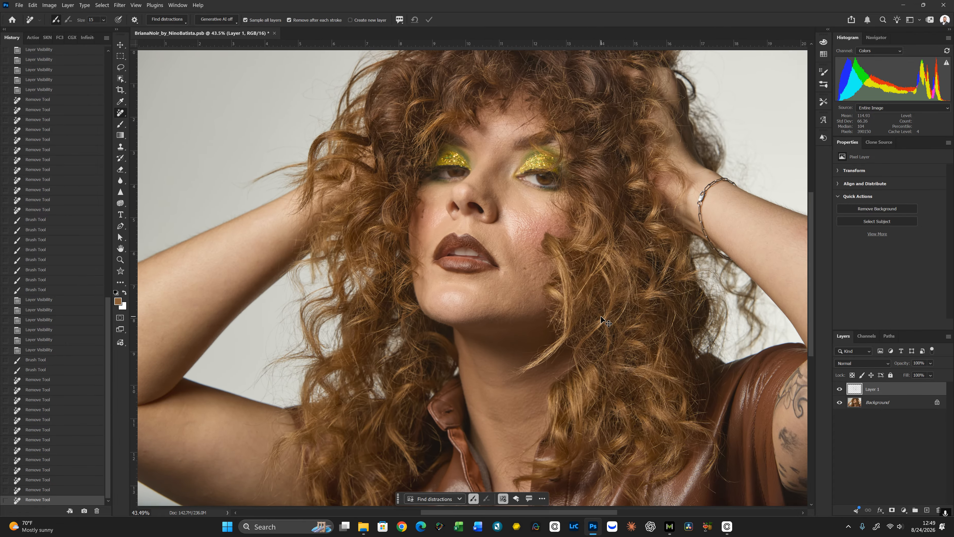
key(ctrl+plus)
drag(409, 146, 598, 229)
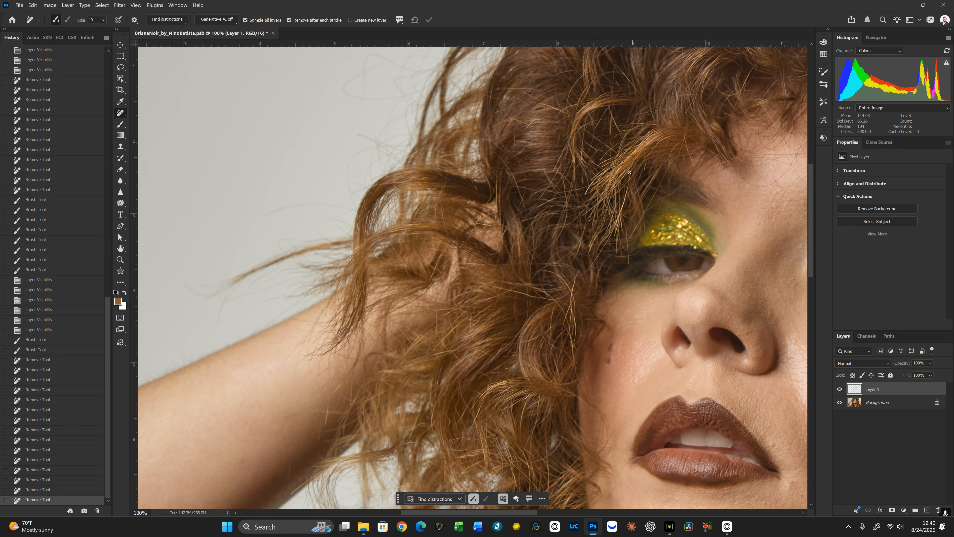
key(b)
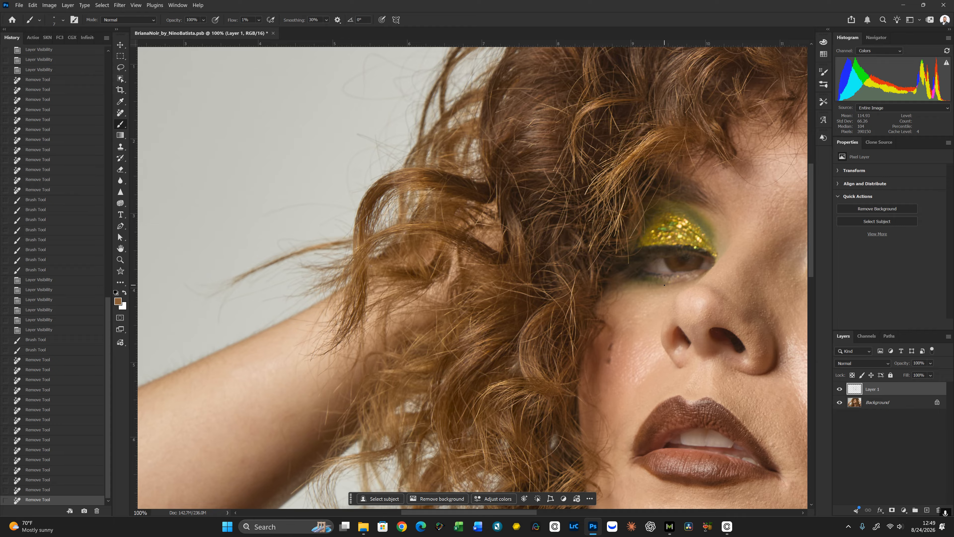
alt+click(621, 205)
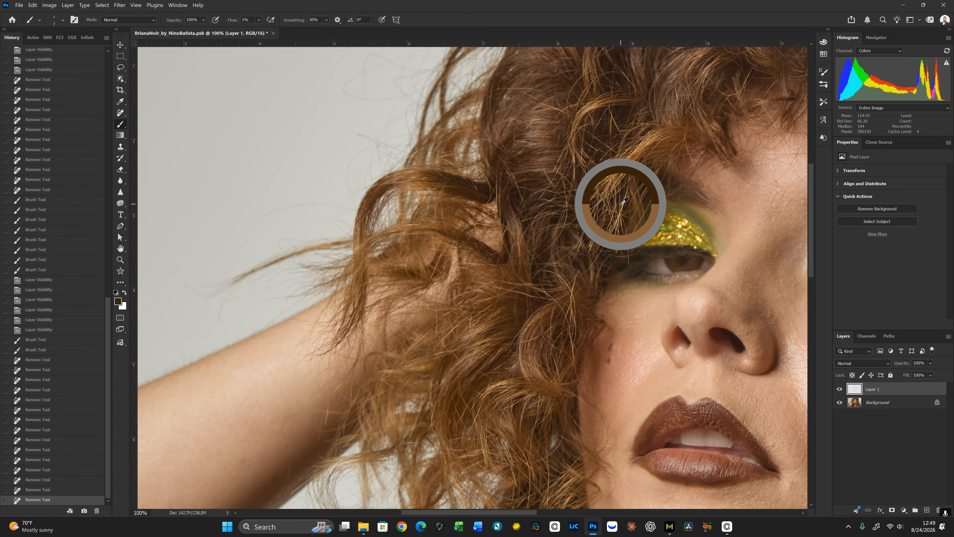
key(ctrl+plus)
drag(776, 110, 555, 274)
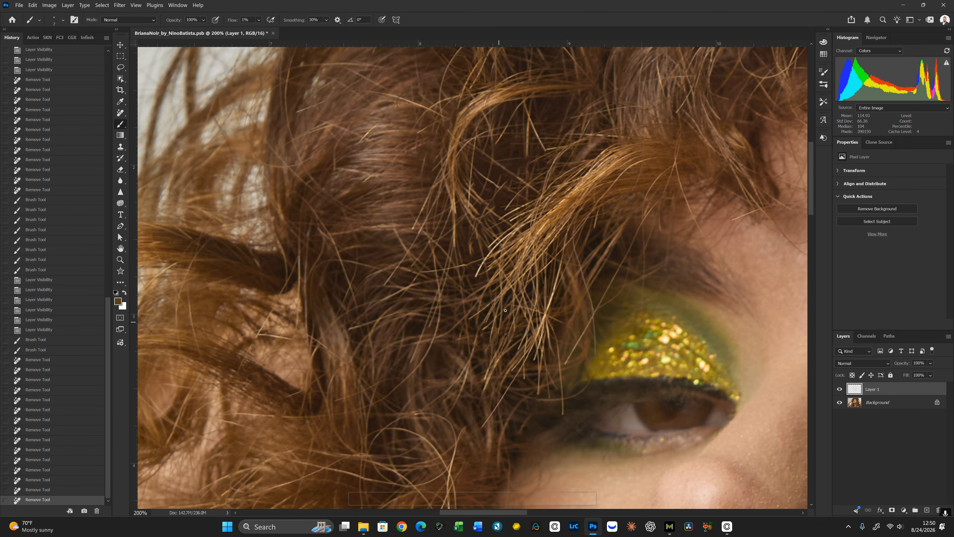
key(bracketleft)
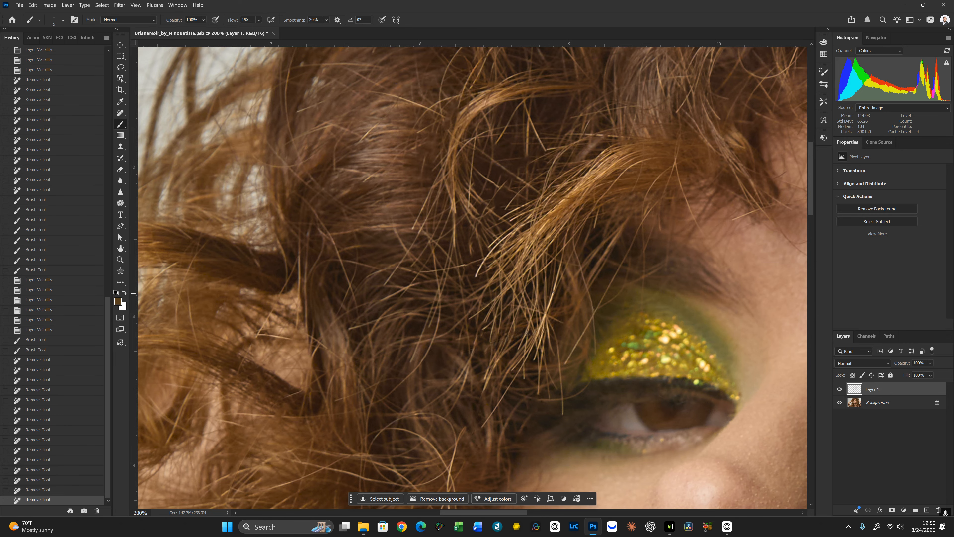
key(bracketright)
drag(541, 326, 560, 269)
Paint the light ends of the lock above the shaded-side eye with a sampled golden brown, enlarging the brush up to 15
alt+click(550, 219)
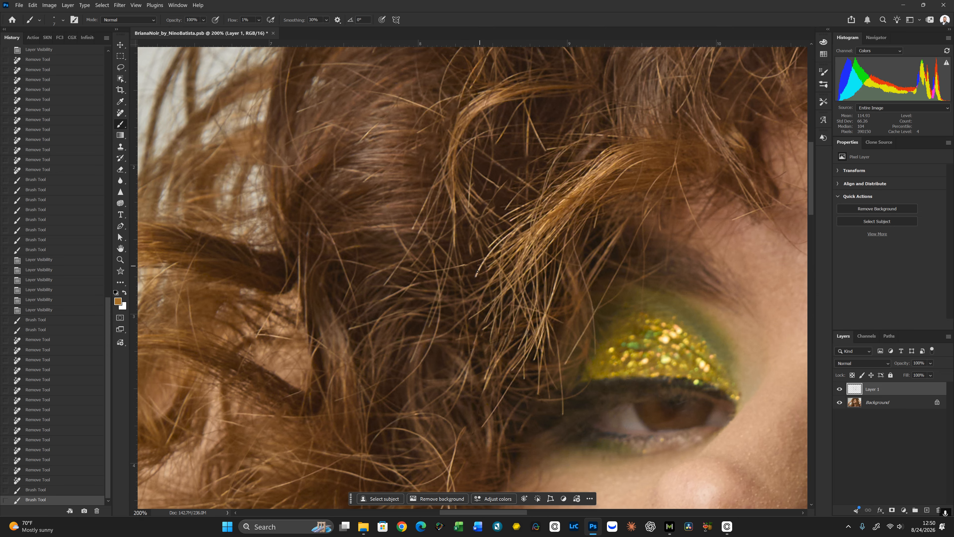
key(bracketright)
key(bracketright)
key(bracketright)
mouse_move(477, 270)
mouse_down()
mouse_move(494, 241)
mouse_move(490, 255)
mouse_move(578, 186)
mouse_up()
key(bracketright)
drag(510, 214, 532, 222)
key(bracketright)
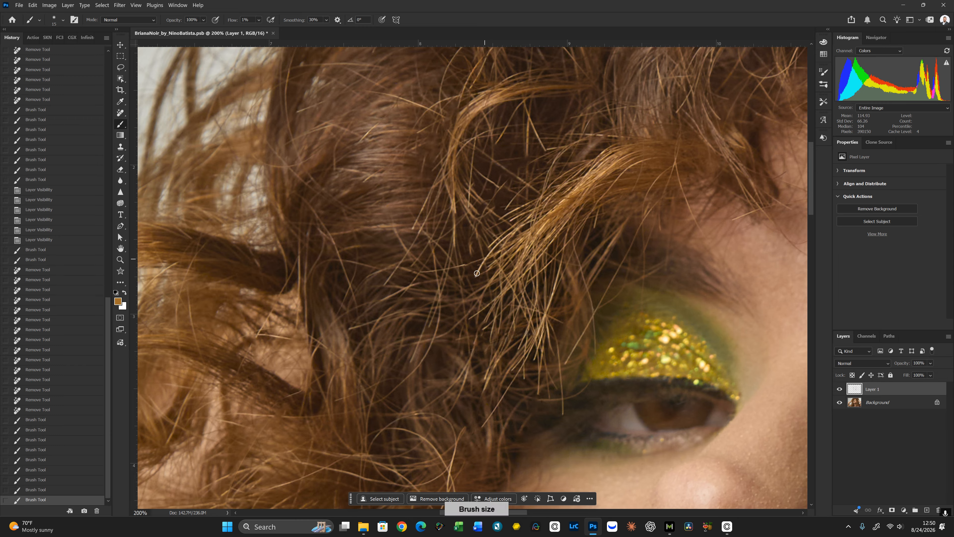
mouse_move(475, 275)
mouse_down()
mouse_move(495, 243)
mouse_move(544, 225)
mouse_move(553, 212)
mouse_move(537, 188)
mouse_move(531, 213)
mouse_move(541, 226)
mouse_up()
key(bracketleft)
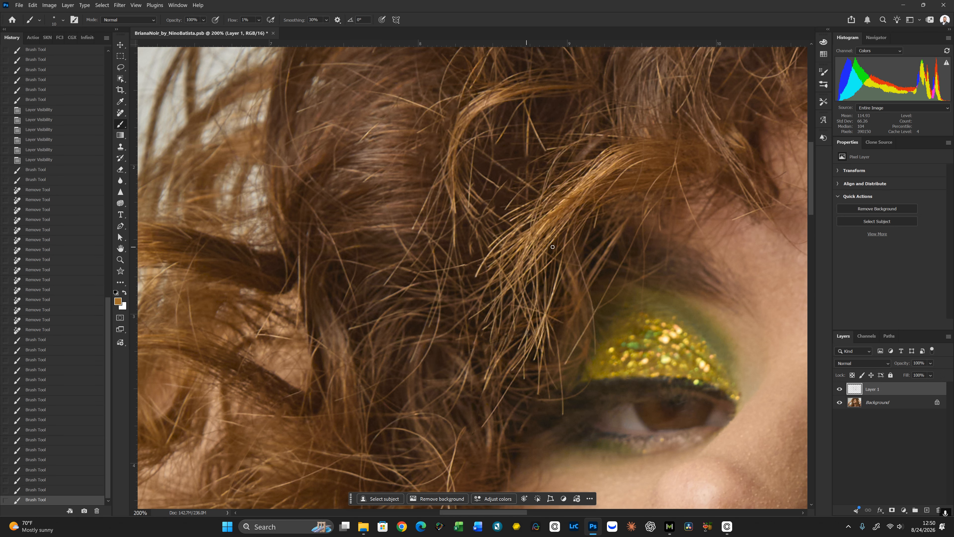
Paint along the upper part of the same lock with a newly sampled hair colour and a larger brush
key(space)
drag(587, 317, 590, 284)
alt+click(546, 218)
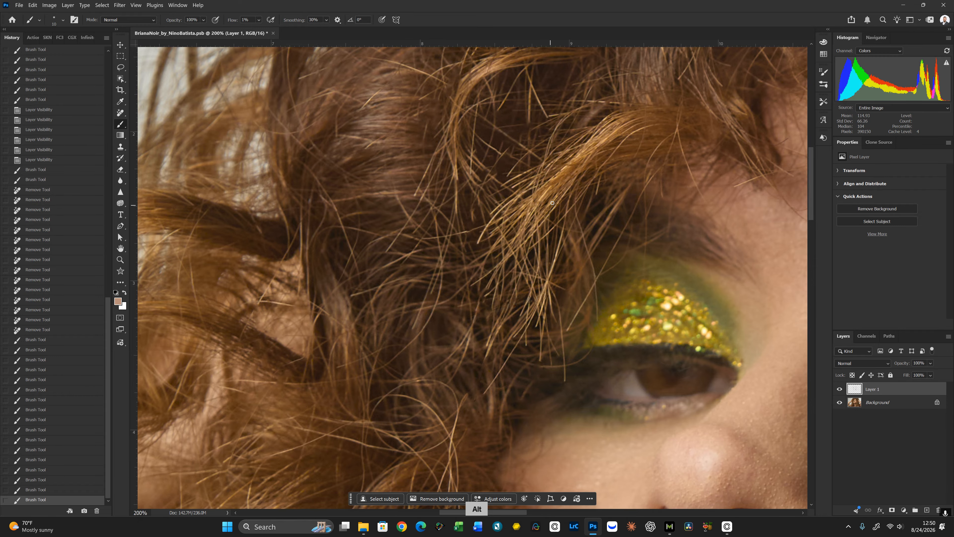
key(bracketright)
key(bracketright)
mouse_move(531, 205)
mouse_down()
mouse_move(514, 203)
mouse_move(493, 219)
mouse_up()
drag(493, 220, 590, 139)
Paint over the bright strands hanging down from the lock with a freshly sampled brown and a smaller brush
key(bracketleft)
alt+click(559, 280)
key(bracketleft)
key(bracketleft)
drag(557, 250, 537, 312)
Paint the strands bordering the yellow eyeshadow with a brown sampled next to them, using a finer brush
key(space)
mouse_move(568, 224)
mouse_down()
mouse_move(575, 280)
mouse_move(601, 295)
mouse_up()
drag(639, 352, 605, 296)
alt+click(590, 346)
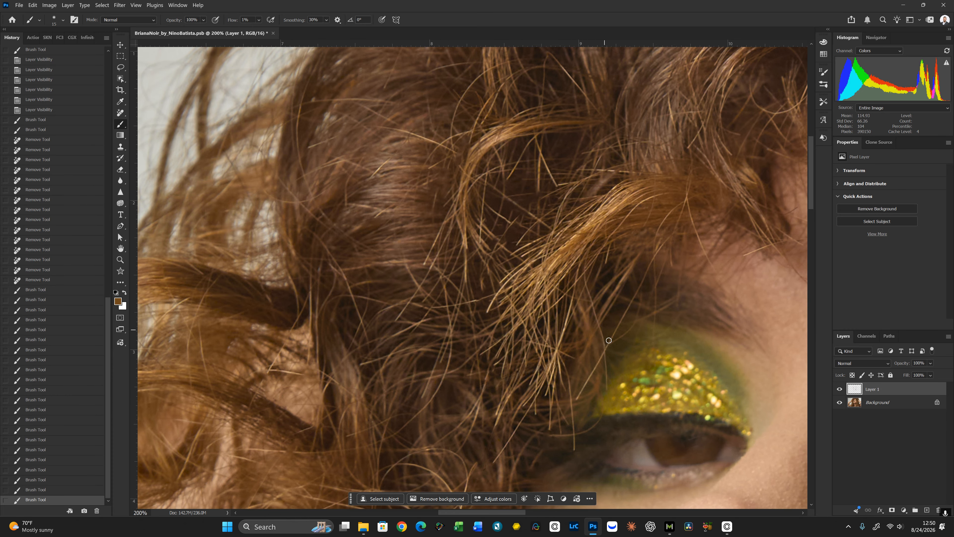
key(bracketleft)
key(bracketleft)
drag(602, 353, 578, 398)
Darken the lower strand tips beside the eyeshadow with broader strokes at brush size 20
key(bracketright)
key(bracketright)
key(bracketright)
drag(501, 406, 498, 413)
mouse_move(562, 347)
mouse_down()
mouse_move(553, 362)
mouse_move(564, 380)
mouse_up()
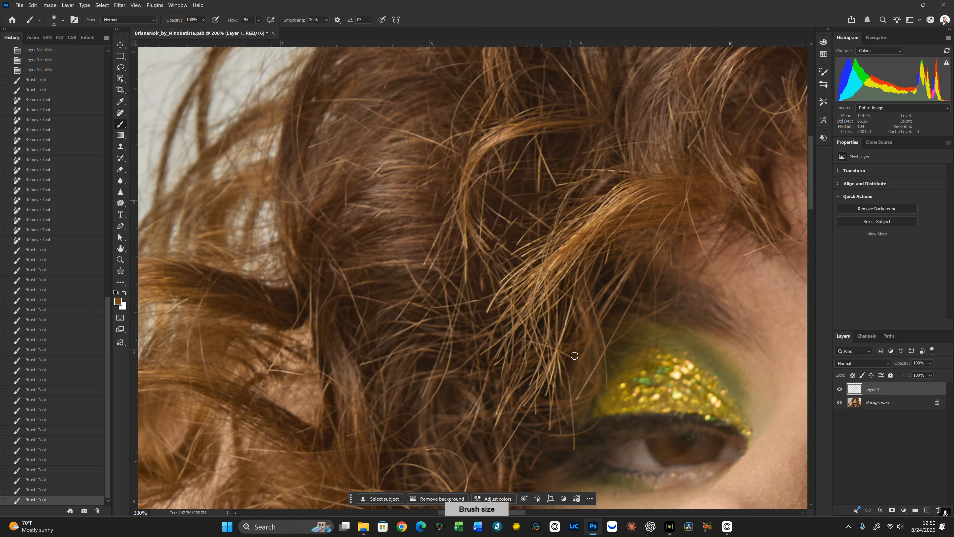
Blend the middle and outer tips of the golden lock with sampled hair browns at brush size 15
key(bracketleft)
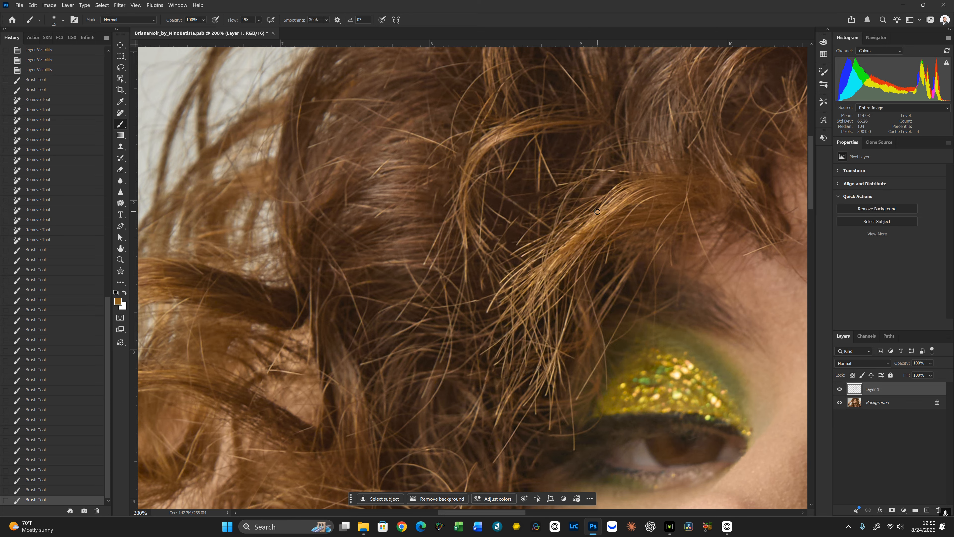
drag(597, 212, 586, 222)
alt+click(527, 239)
drag(517, 274, 498, 289)
alt+click(503, 282)
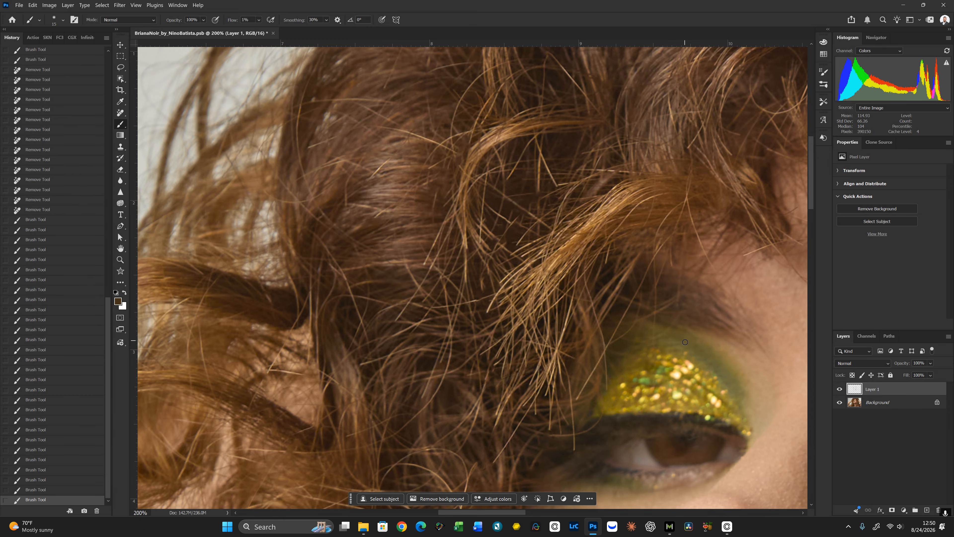
Compare the full image with Layer 1 hidden and shown to judge the hair painting
key(ctrl+0)
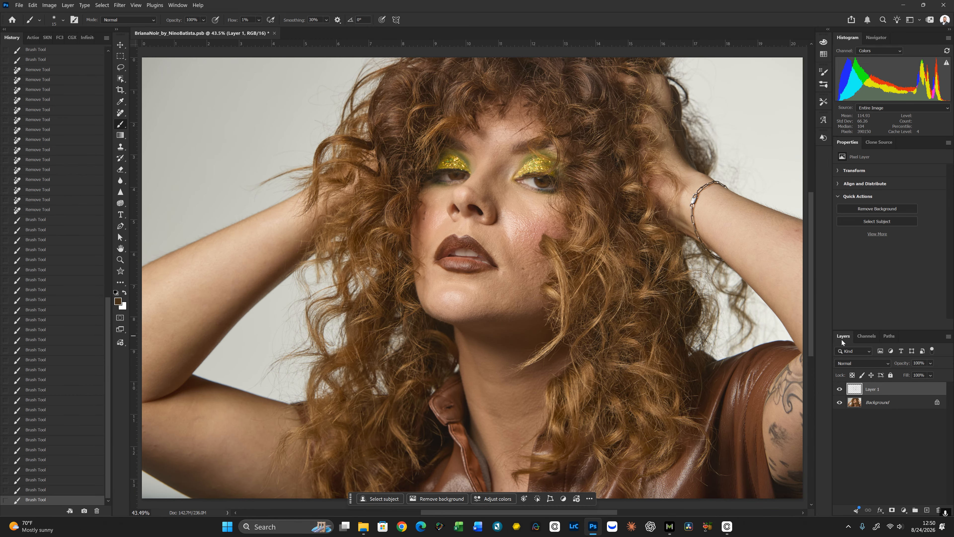
click(841, 393)
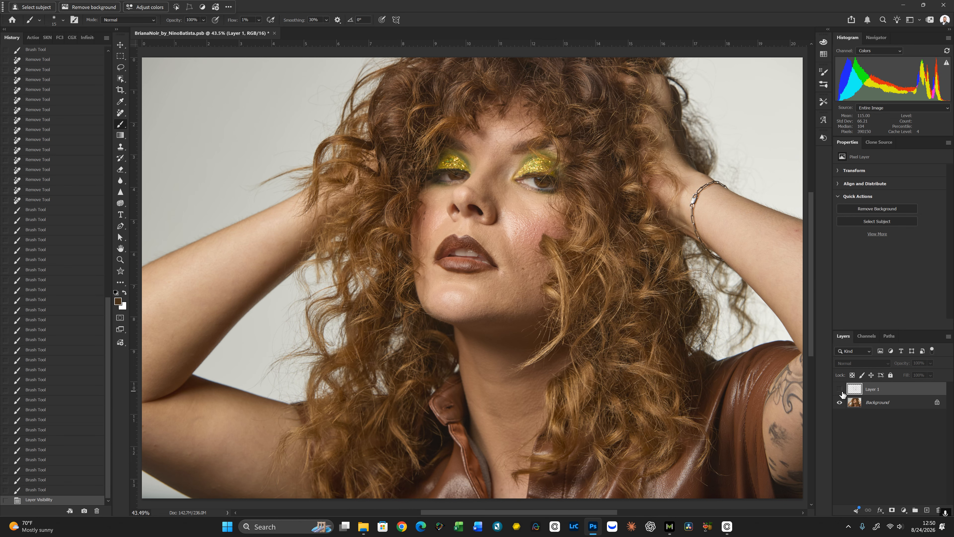
click(840, 390)
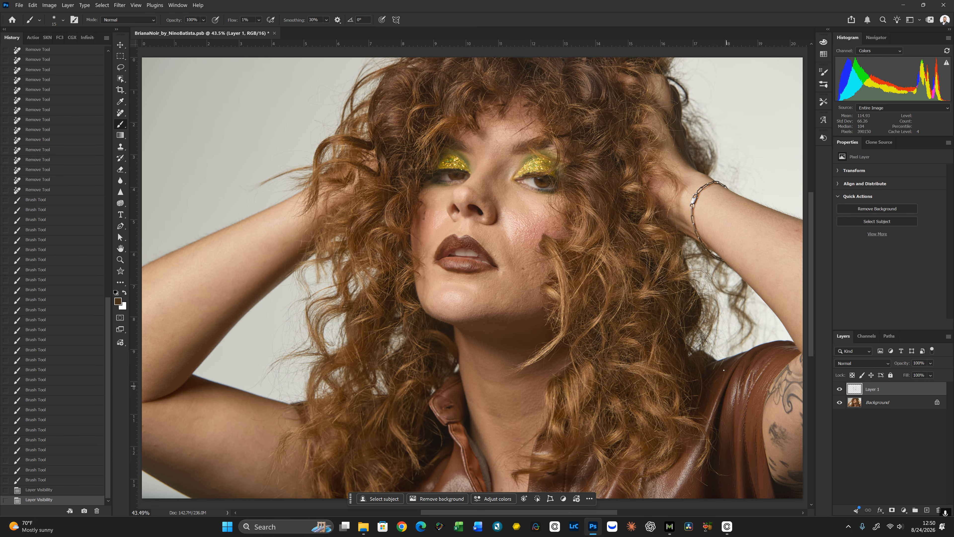
Activate the Remove tool and bring the leather jacket beside the lower hair ends into view at 200%
drag(687, 383, 639, 220)
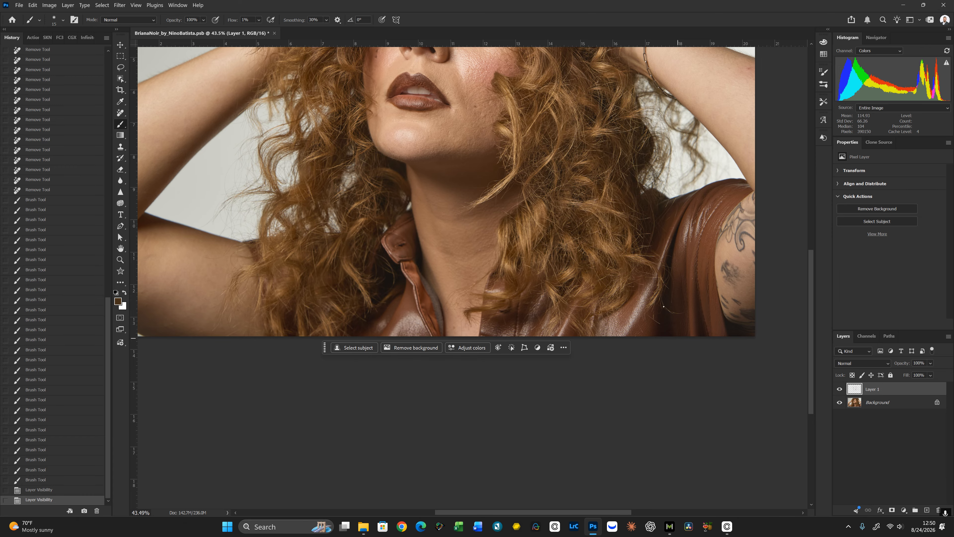
key(j)
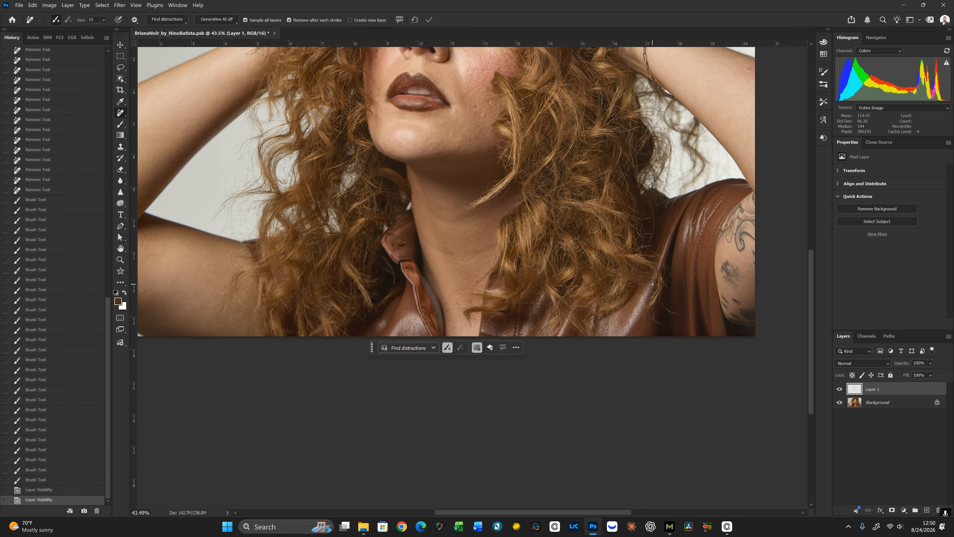
key(ctrl+plus)
key(ctrl+plus)
key(ctrl+plus)
key(ctrl+plus)
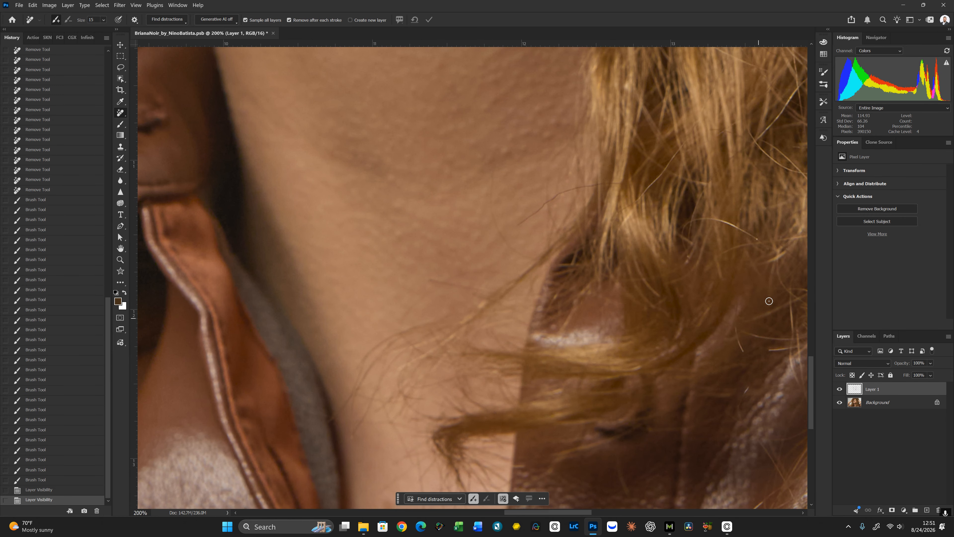
mouse_move(745, 272)
mouse_down()
mouse_move(256, 211)
mouse_move(72, 211)
mouse_up()
drag(624, 278, 350, 223)
key(b)
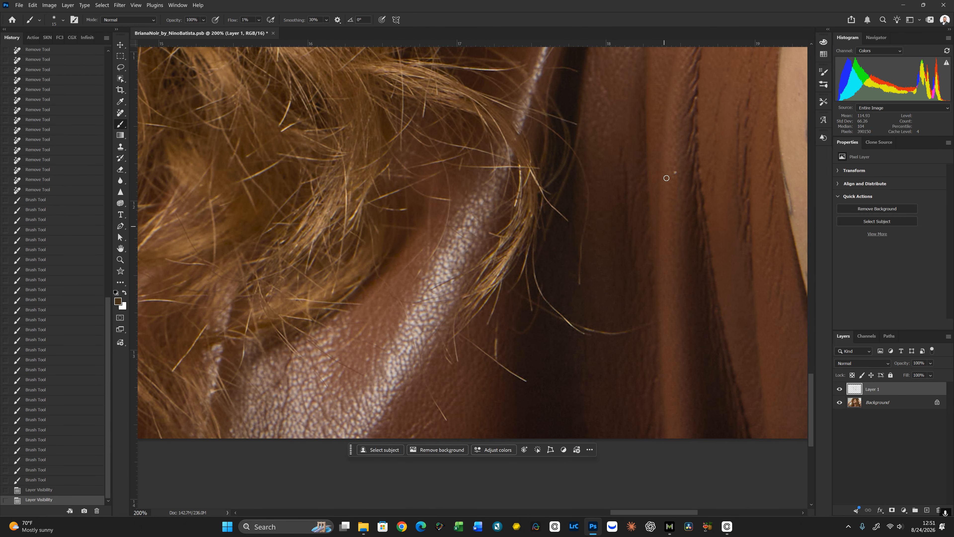
key(bracketright)
click(674, 173)
click(563, 317)
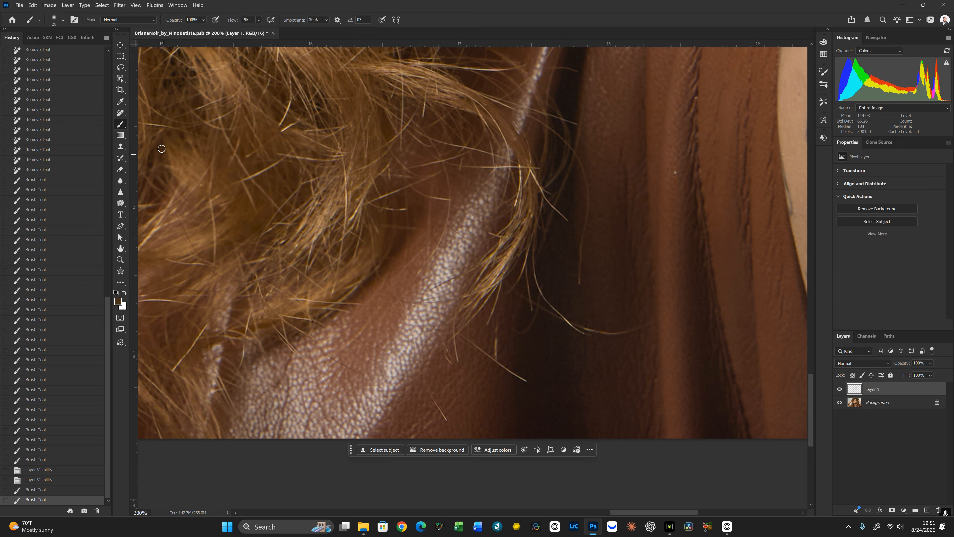
click(58, 480)
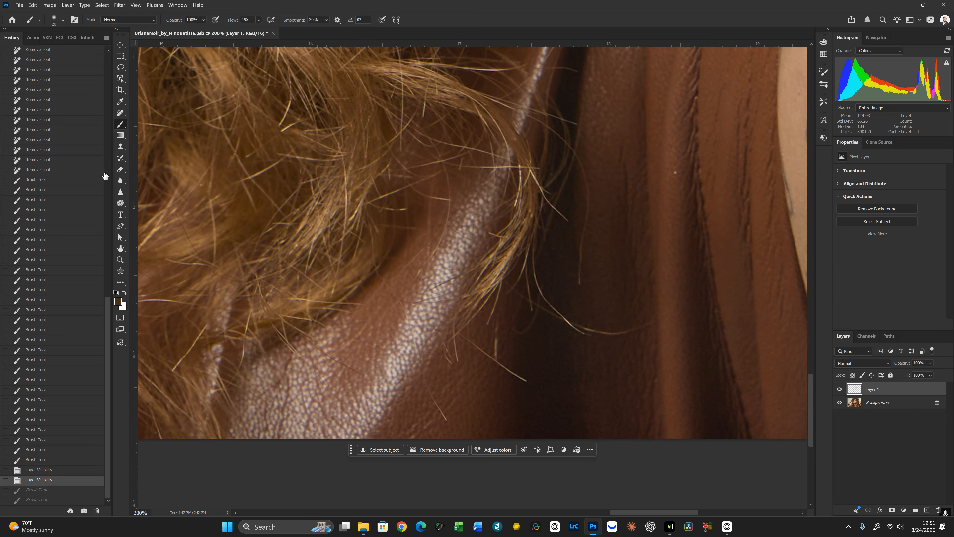
Remove the light speck on the leather jacket fold beside the hair with the Remove tool
click(120, 113)
drag(675, 165, 675, 175)
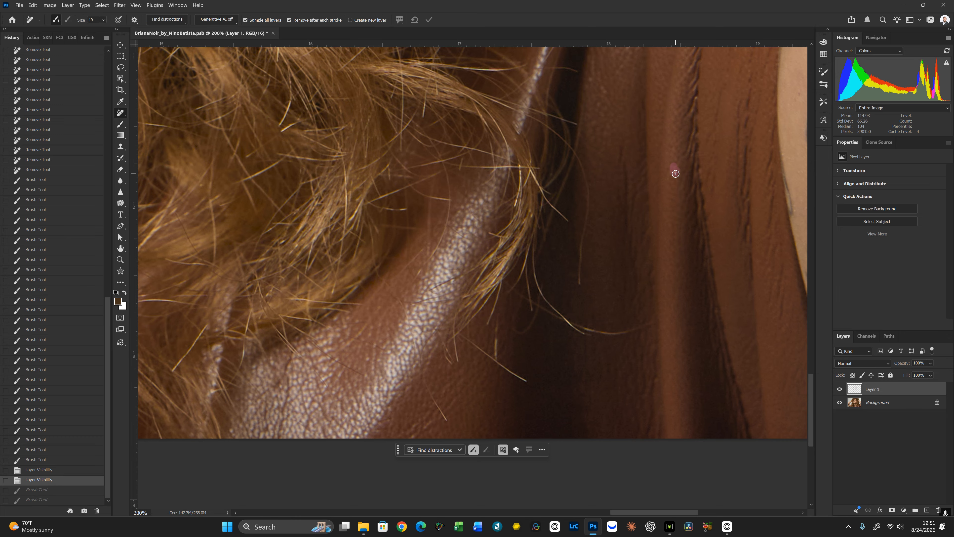
key(])
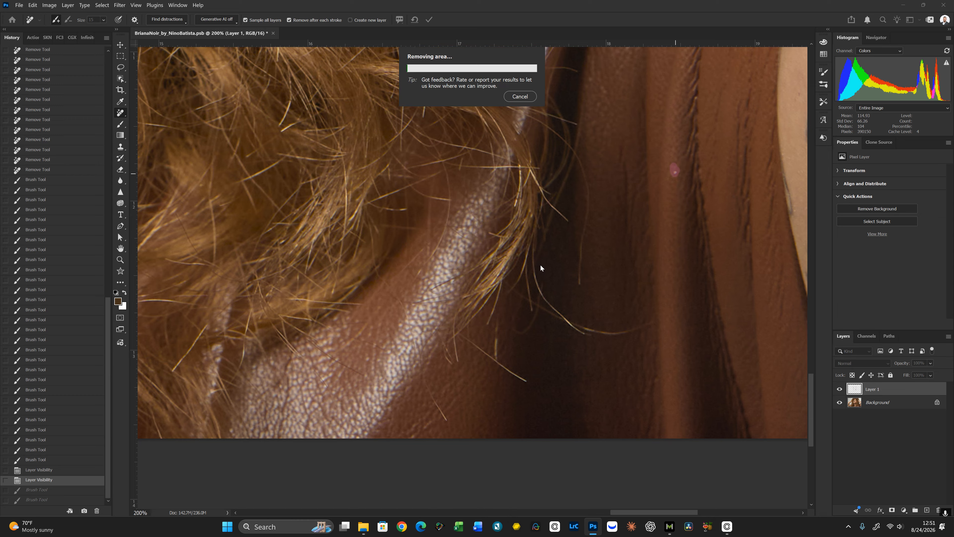
Remove the stray hairs hanging over the dark leather jacket below the lock with the Remove tool at size 15
mouse_move(533, 246)
mouse_down()
mouse_move(549, 302)
mouse_move(583, 338)
mouse_move(573, 323)
mouse_move(616, 334)
mouse_move(660, 322)
mouse_up()
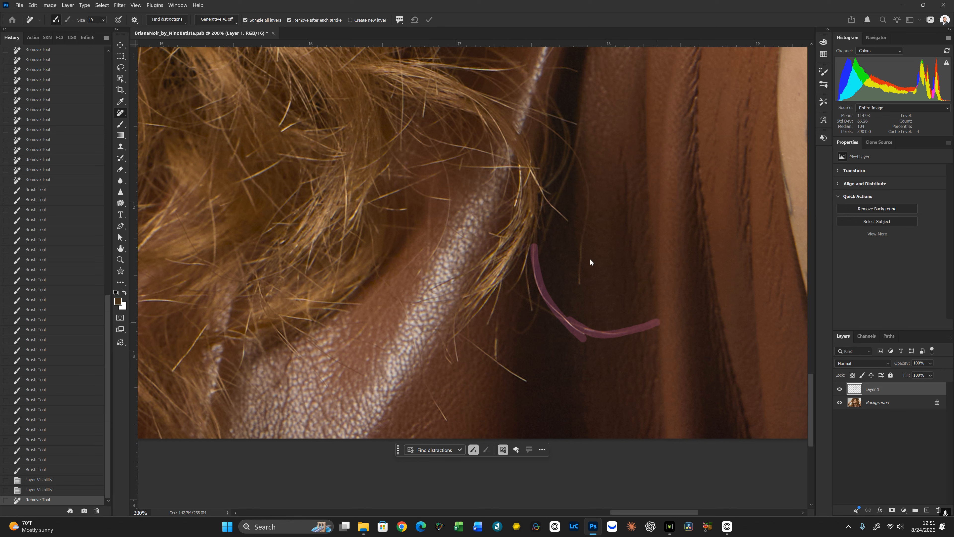
drag(459, 333, 530, 385)
drag(420, 377, 458, 437)
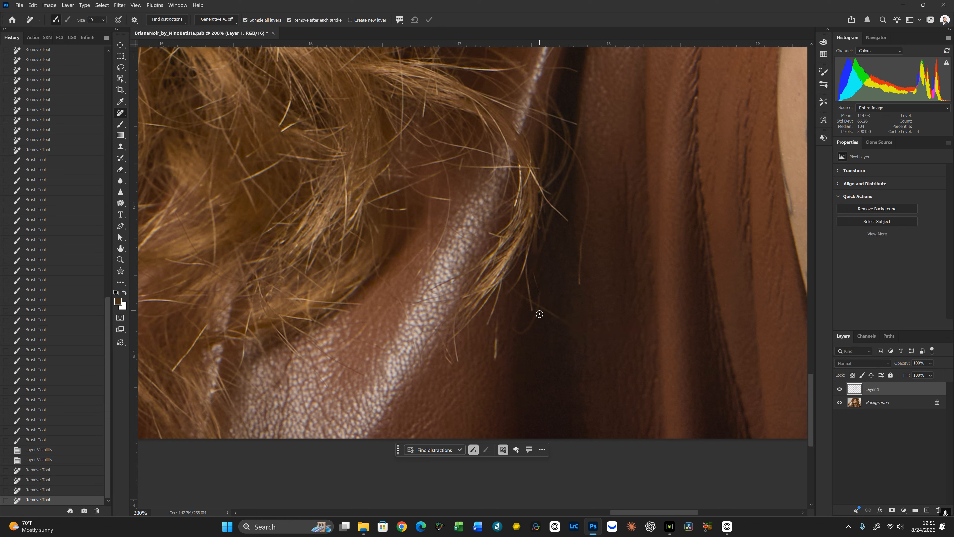
drag(498, 324, 498, 355)
mouse_move(533, 303)
mouse_down()
mouse_move(572, 329)
mouse_move(530, 323)
mouse_move(519, 336)
mouse_move(515, 305)
mouse_up()
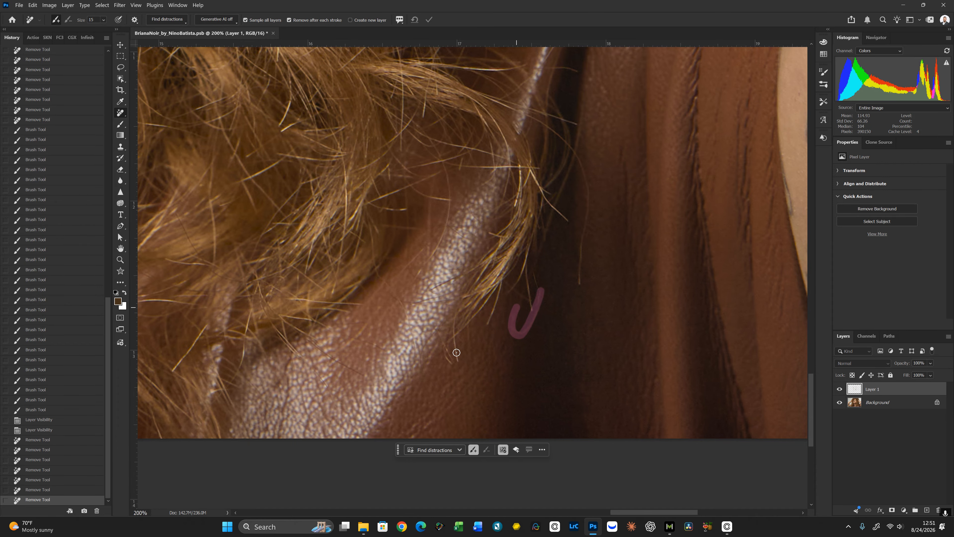
drag(446, 344, 452, 369)
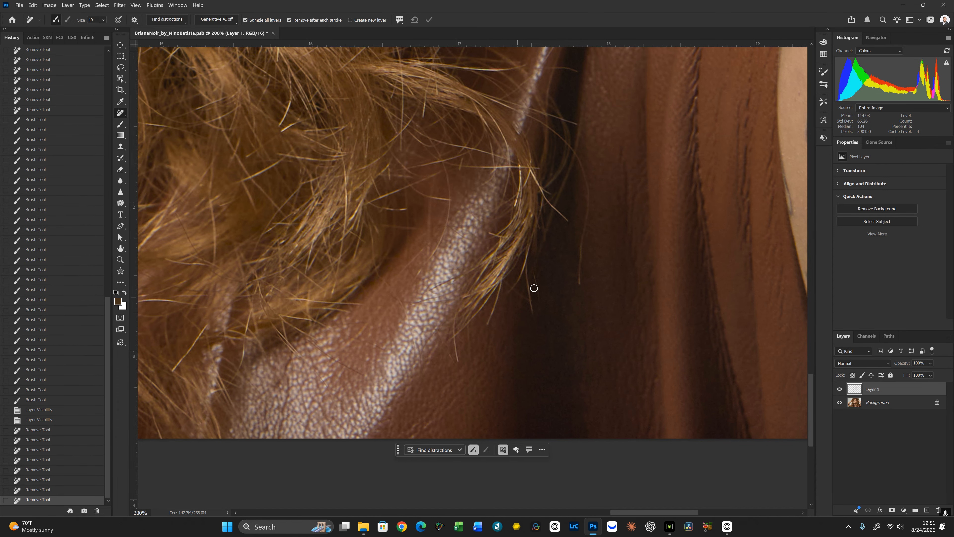
drag(534, 288, 535, 279)
Remove small distractions in the hair beside the forehead and along the raised arm, enlarging the Remove brush to 45
key(space)
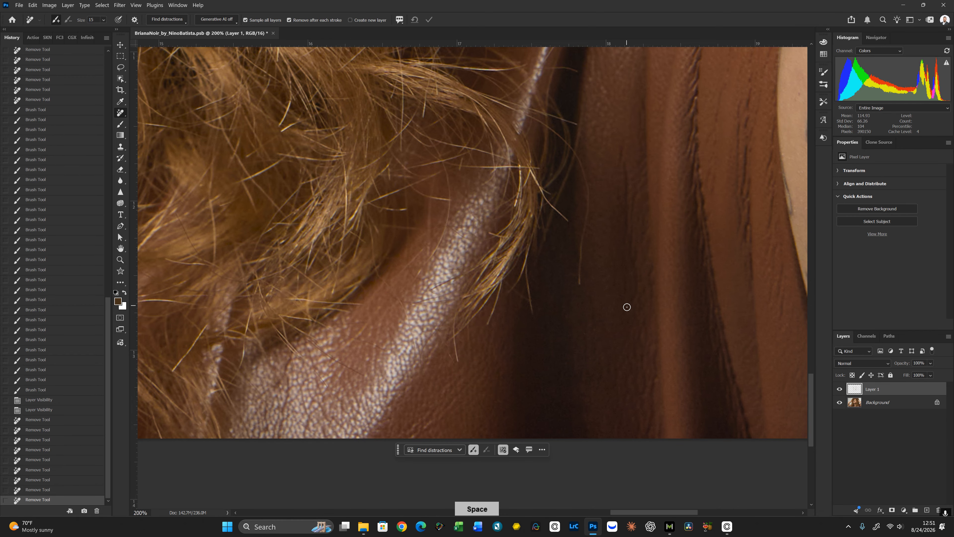
key(ctrl+0)
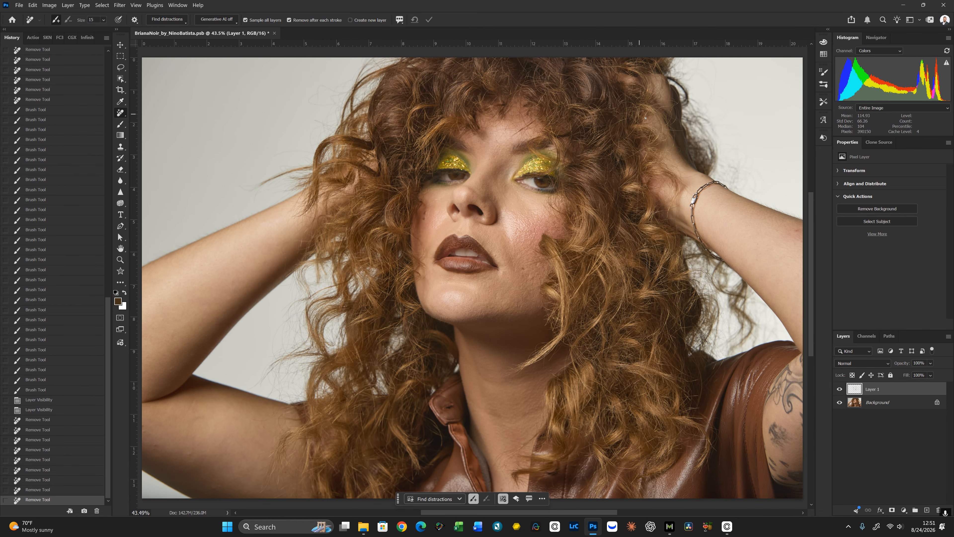
key(bracketright)
drag(622, 119, 624, 119)
drag(299, 248, 297, 241)
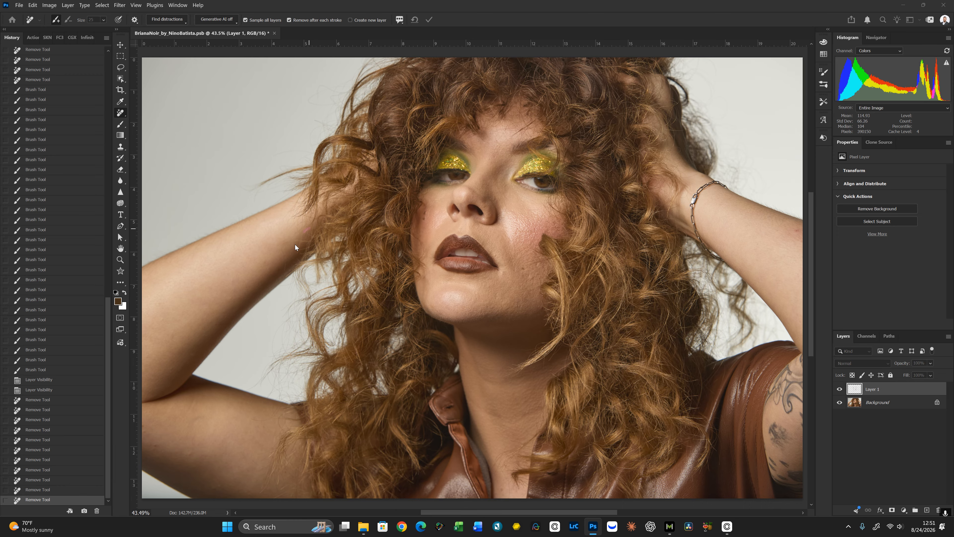
key(bracketright)
key(bracketright)
key(bracketright)
key(bracketright)
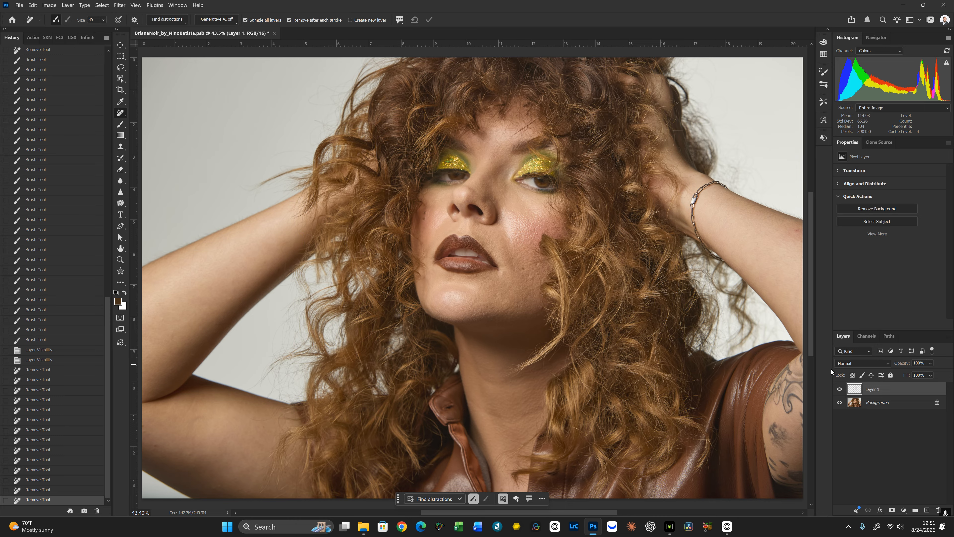
Stamp all visible layers into a new layer above Layer 1 and convert it to a smart object
key(ctrl+shift+alt+e)
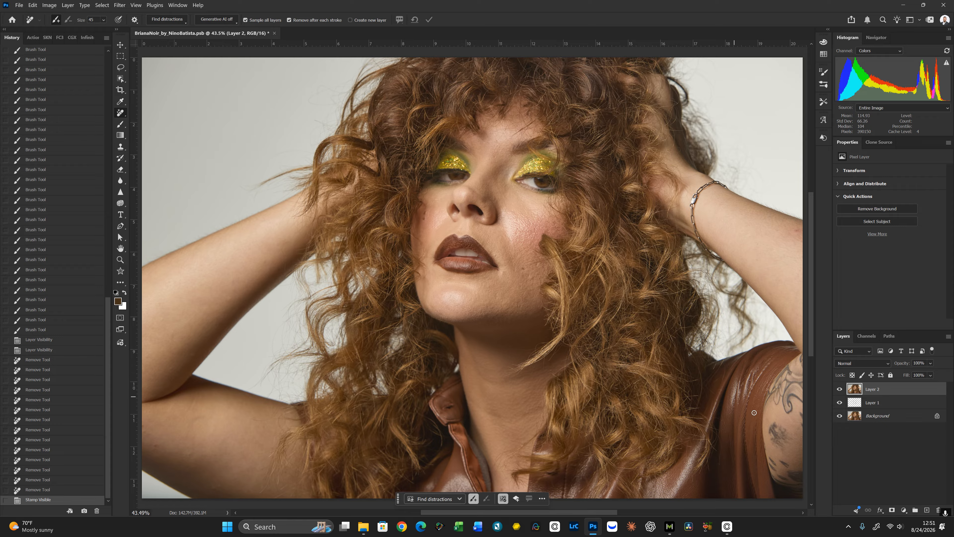
right_click(892, 391)
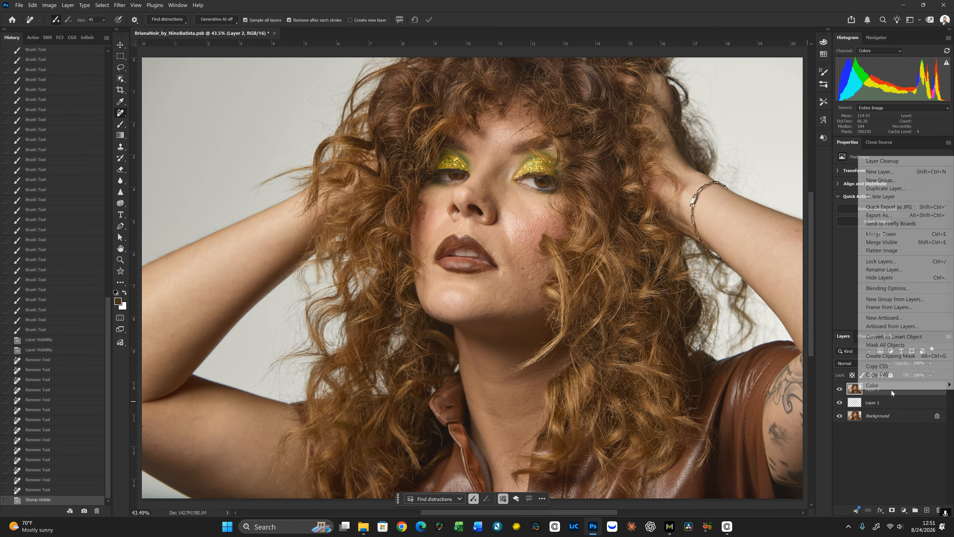
click(903, 338)
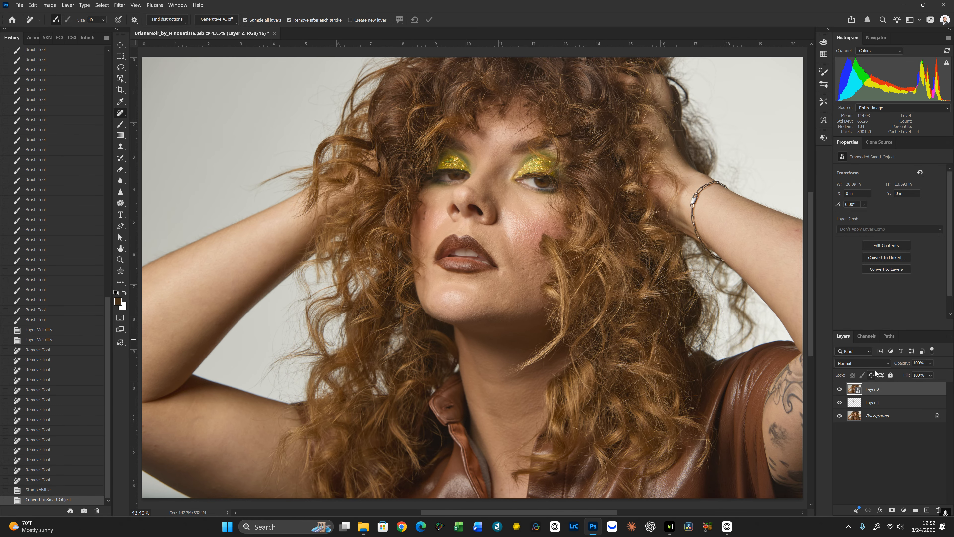
Open the Liquify filter on the smart object and set up the Forward Warp tool with Stylus Pressure and brush size 1300
key(shift+ctrl+x)
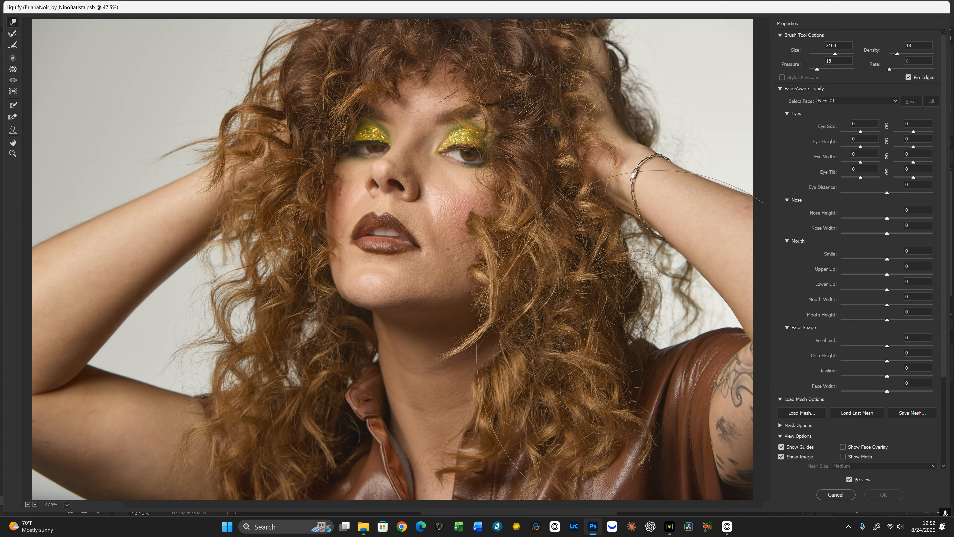
click(10, 23)
key(bracketleft)
key(bracketleft)
key(bracketleft)
key(bracketleft)
key(bracketleft)
key(bracketleft)
key(bracketleft)
key(bracketleft)
key(bracketleft)
key(bracketright)
key(bracketright)
key(bracketright)
key(bracketright)
key(bracketright)
key(bracketright)
key(bracketright)
key(bracketright)
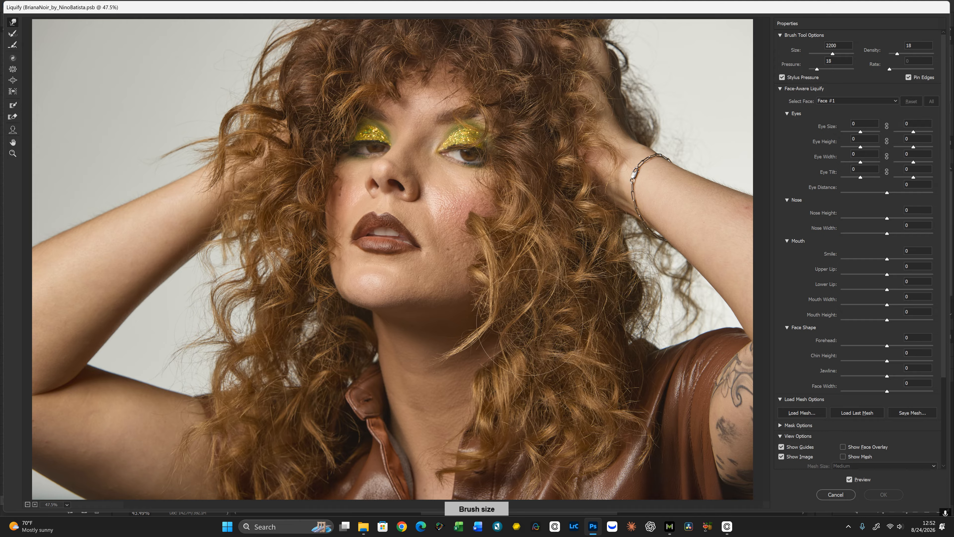
key(bracketleft)
key(bracketleft)
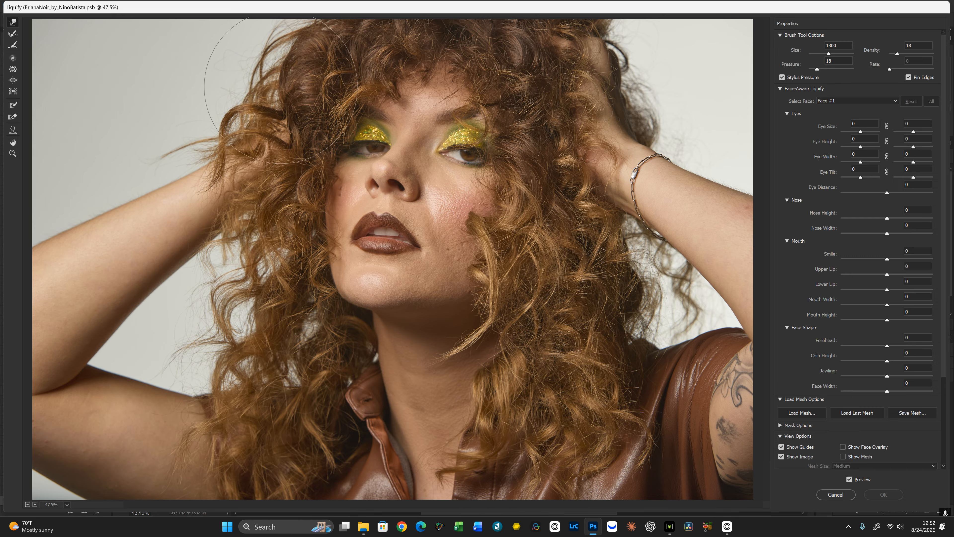
Push the hair outline on both sides of the head outward for more volume, using Forward Warp brush sizes 1300 to 1500
mouse_move(282, 86)
mouse_down()
mouse_move(265, 82)
mouse_move(227, 120)
mouse_up()
key(bracketright)
key(bracketright)
key(bracketright)
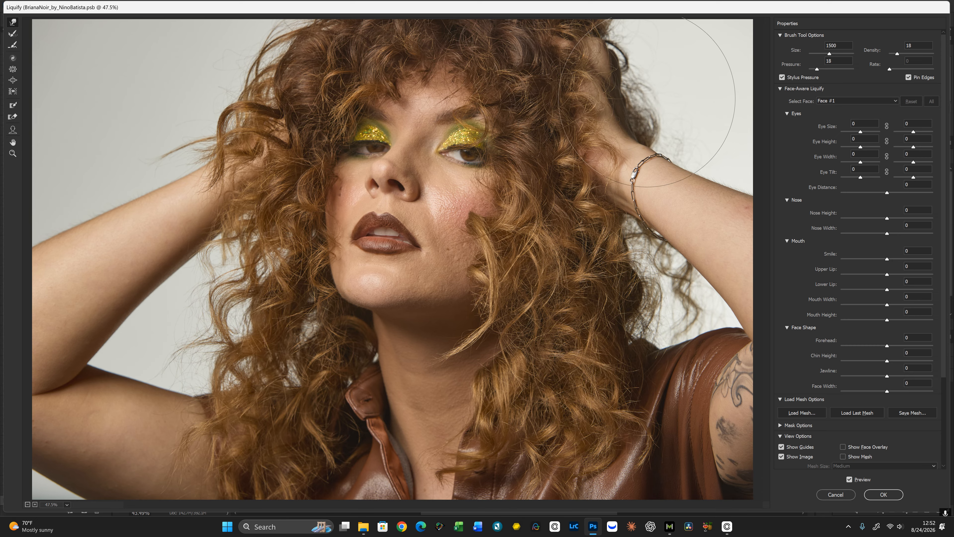
drag(651, 96, 661, 91)
key(bracketleft)
key(bracketleft)
key(bracketleft)
key(bracketleft)
key(bracketleft)
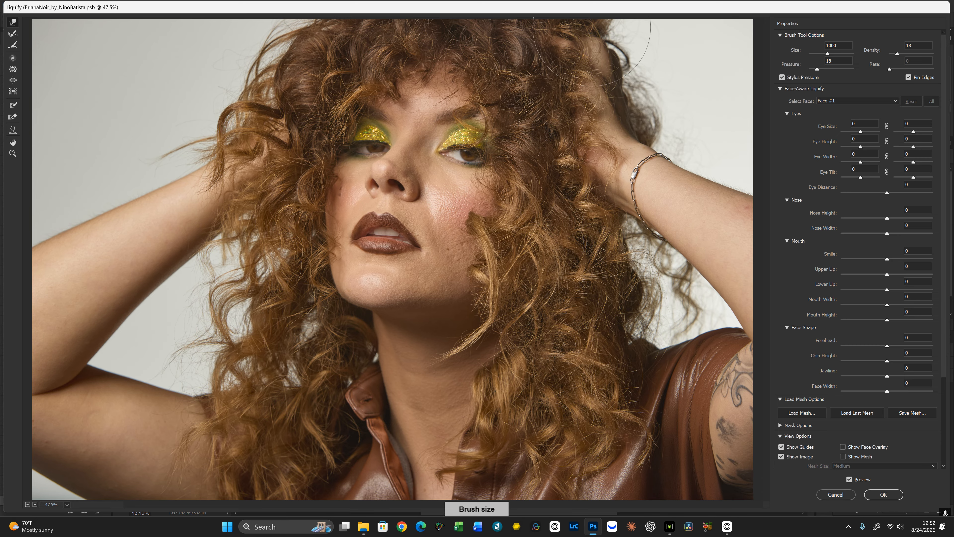
key(bracketright)
key(bracketright)
Activate the Bloat tool and reduce its brush size to about 700 for work on the curls
click(12, 80)
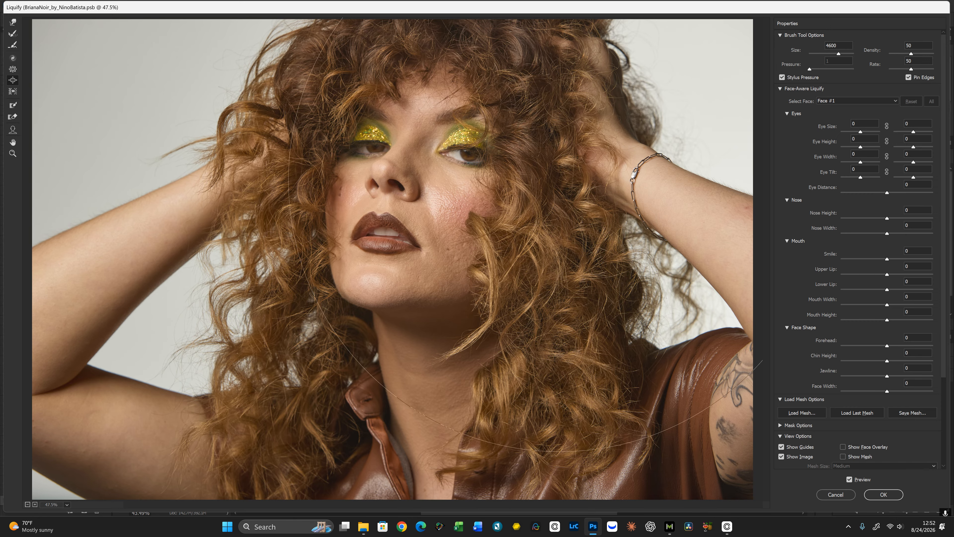
key(bracketleft)
key(bracketleft)
key(bracketleft)
key(bracketleft)
key(bracketleft)
key(bracketleft)
key(bracketleft)
key(bracketleft)
key(bracketleft)
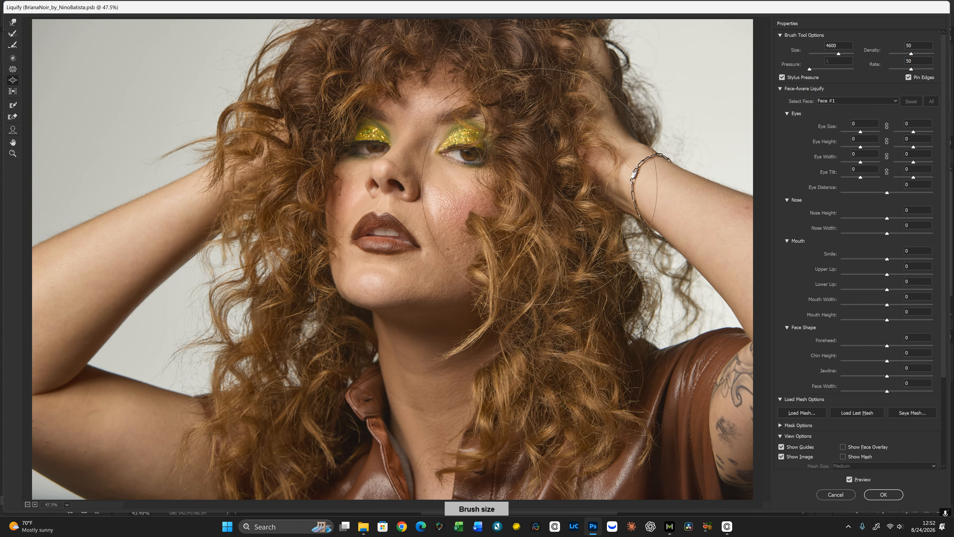
key(bracketright)
key(bracketright)
key(bracketright)
key(bracketright)
key(bracketright)
key(bracketright)
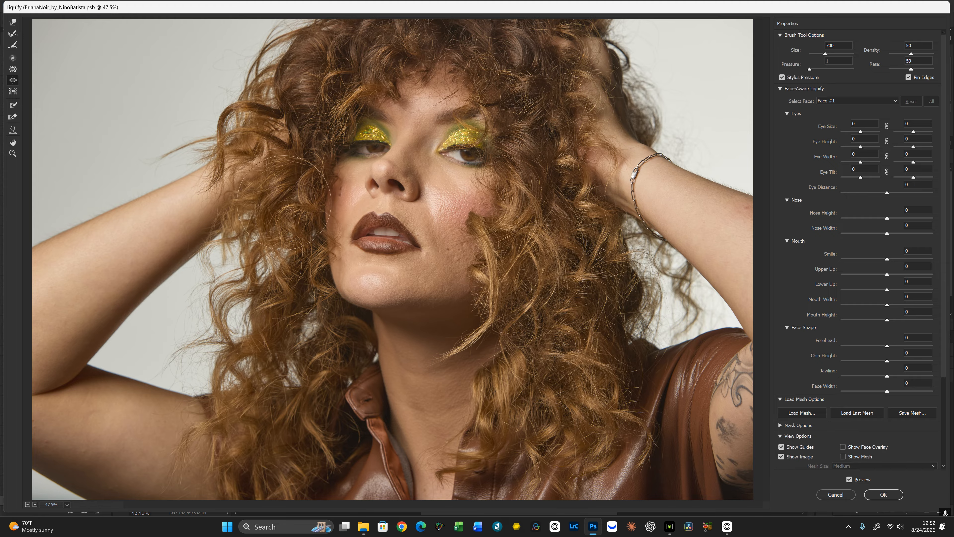
key(bracketleft)
Refine the hair beside the jaw and above the face with the Forward Warp tool at brush sizes 1000 to 1300
click(12, 22)
key(bracketright)
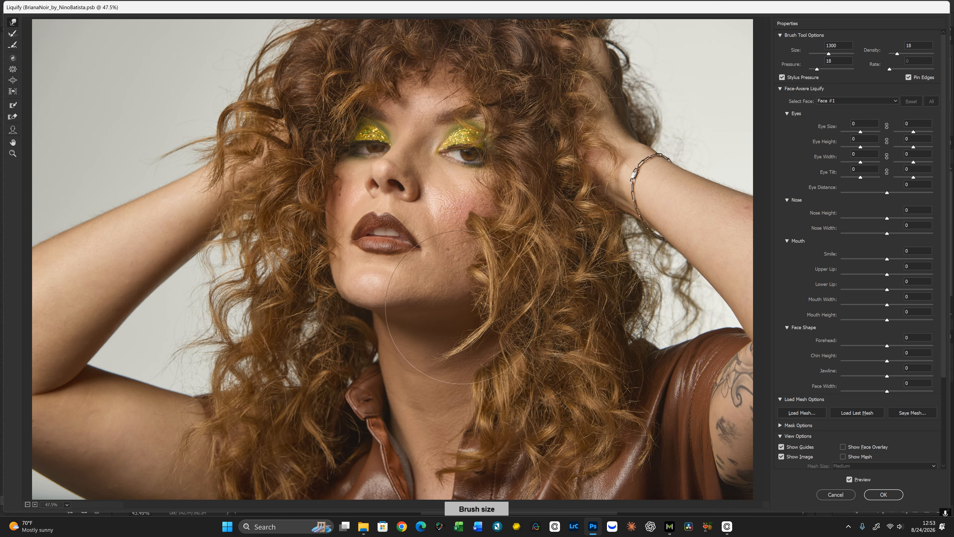
key(bracketleft)
key(bracketleft)
key(bracketleft)
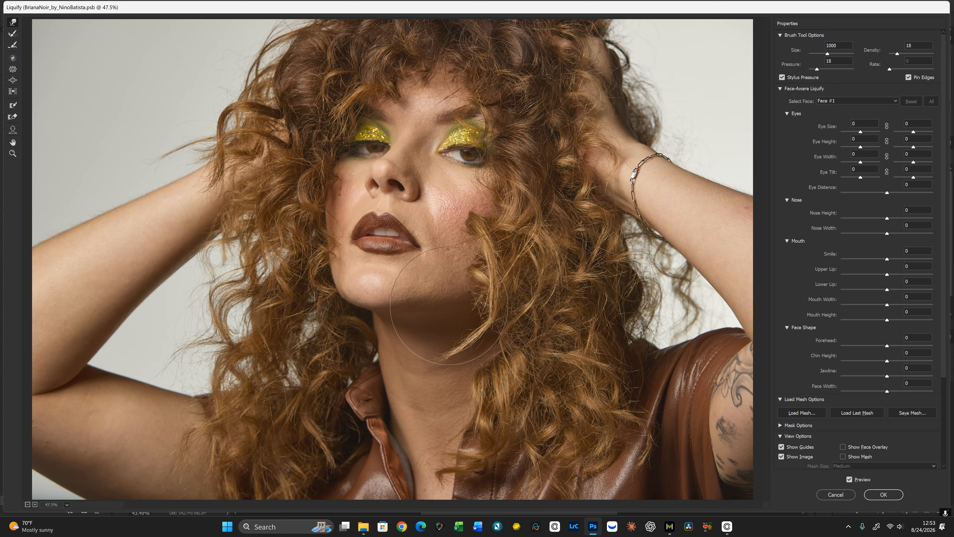
key(bracketleft)
key(bracketleft)
key(bracketright)
key(bracketright)
key(bracketright)
key(bracketright)
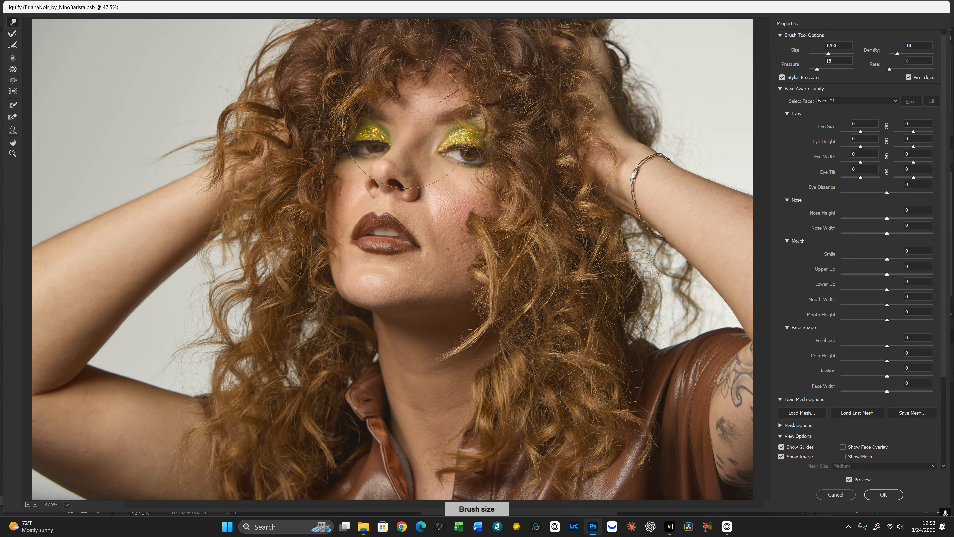
key(bracketleft)
key(bracketleft)
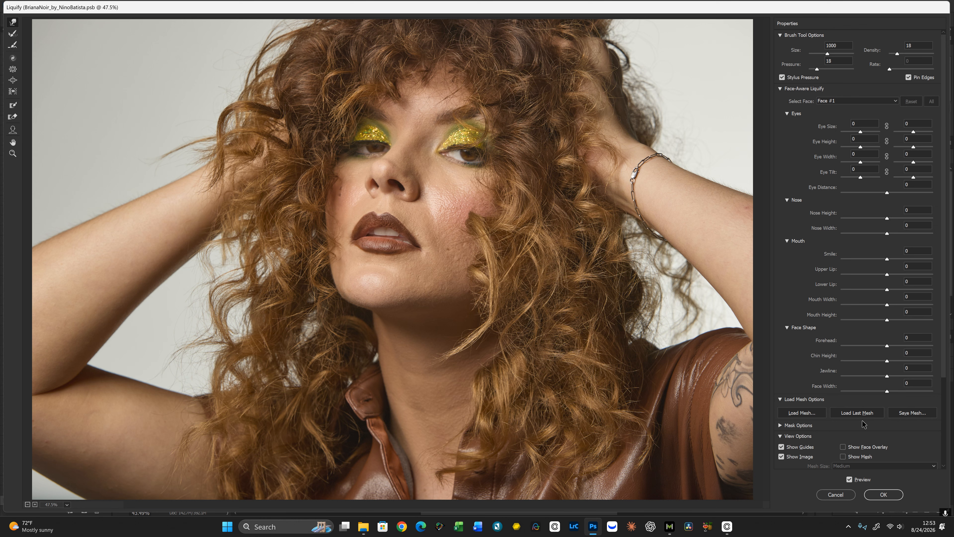
Compare the portrait with and without the Liquify warp in the preview, and apply the filter
click(850, 479)
click(852, 479)
click(851, 479)
click(850, 480)
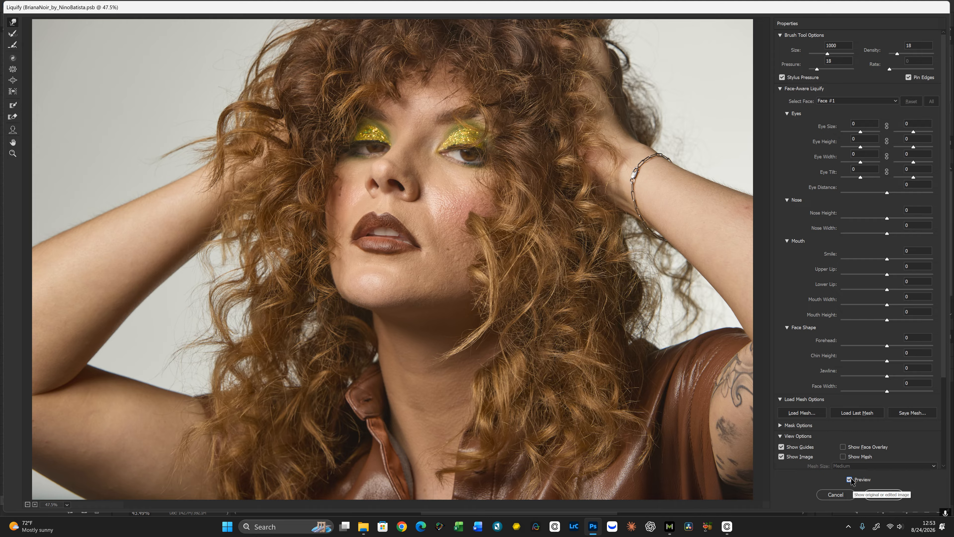
click(851, 480)
click(851, 479)
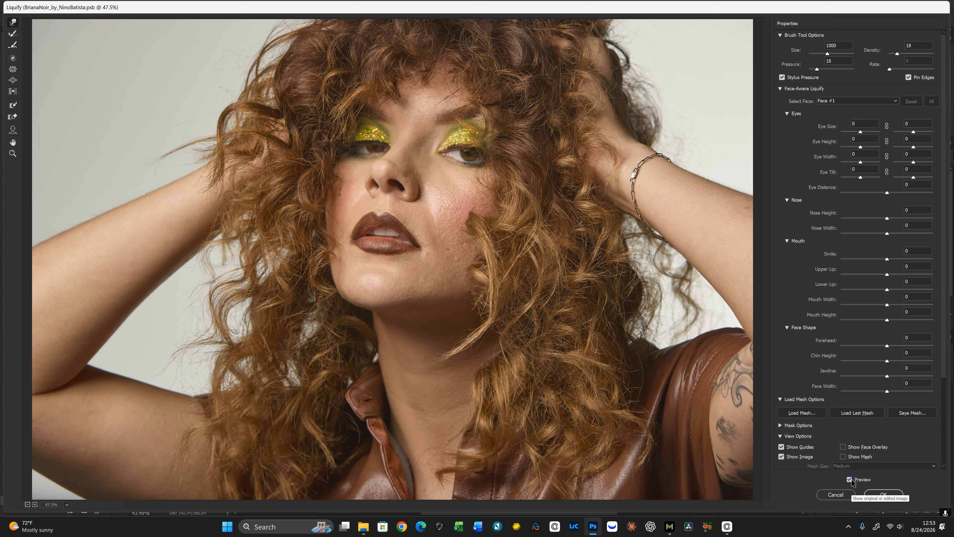
click(850, 480)
click(851, 479)
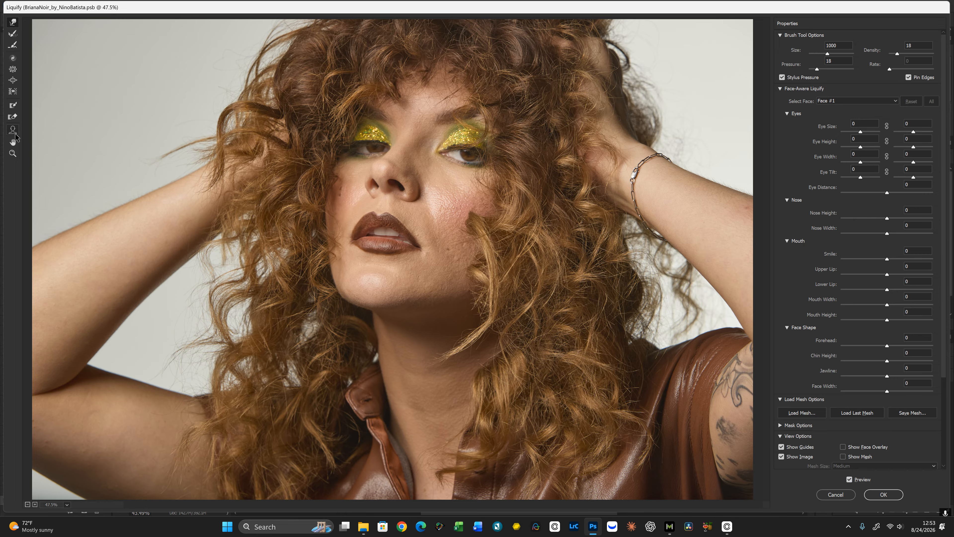
click(851, 480)
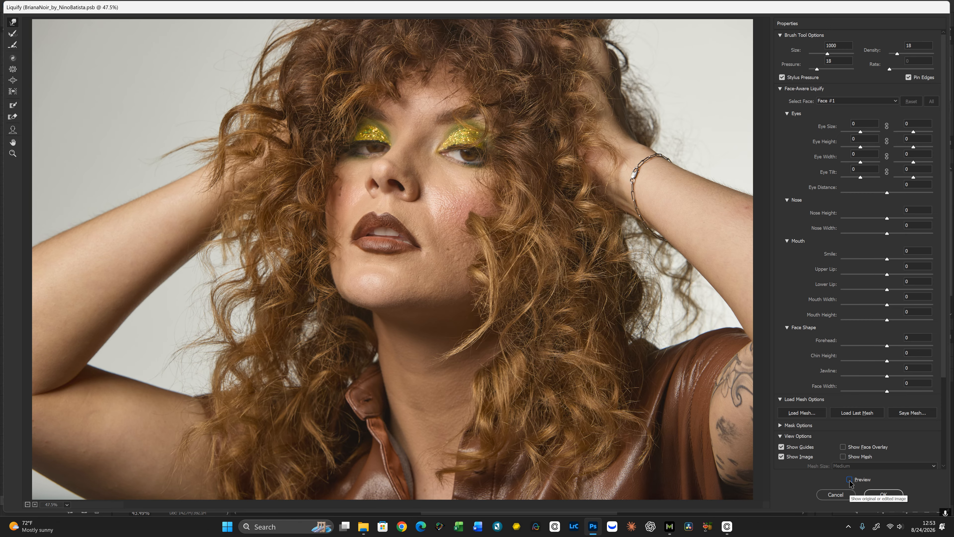
click(850, 480)
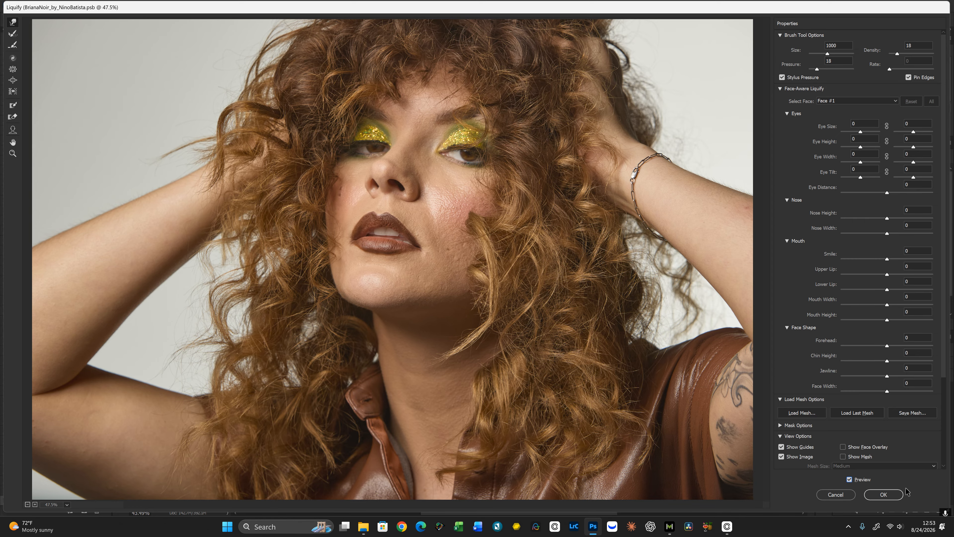
click(895, 494)
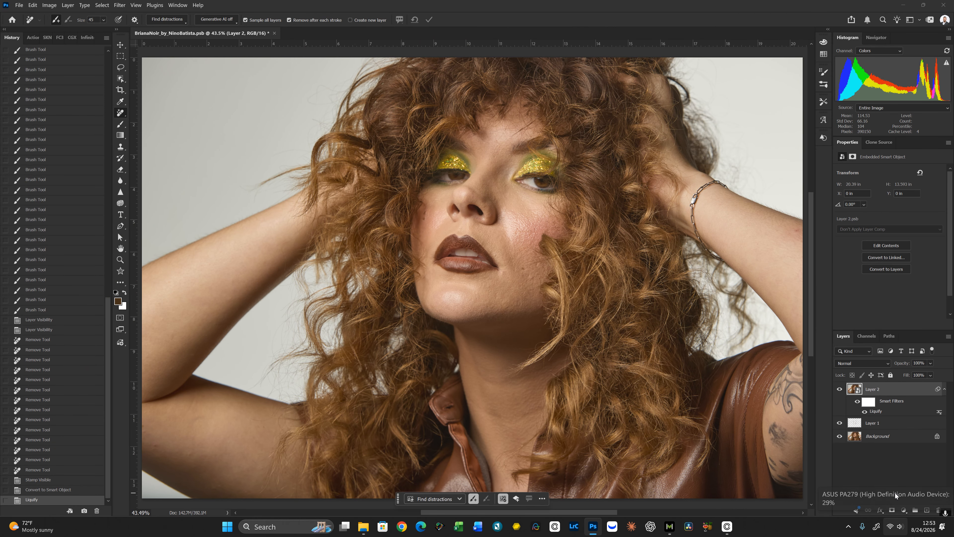
View the whole image at 25% and compare it with Layer 2 hidden and shown to judge the new hair shape
key(ctrl+minus)
key(ctrl+minus)
key(ctrl+minus)
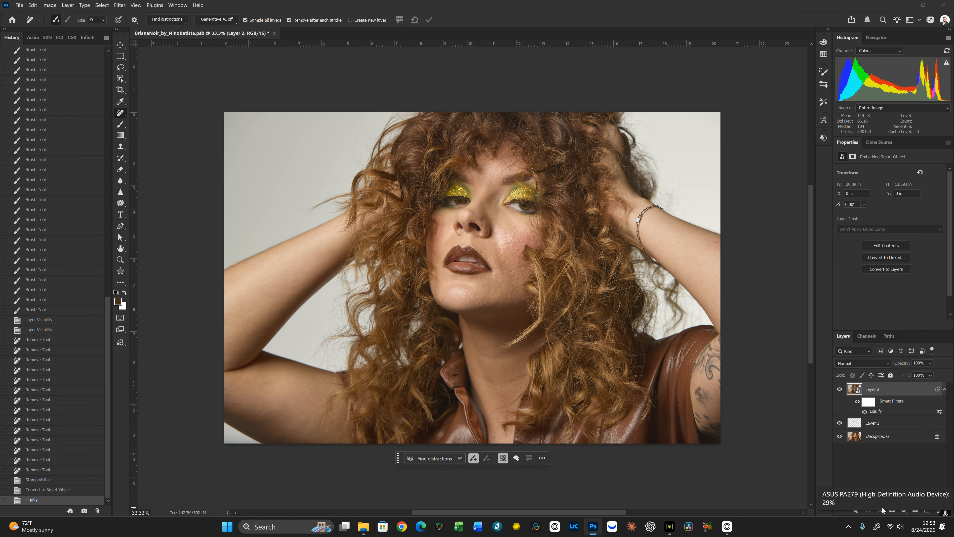
key(ctrl+plus)
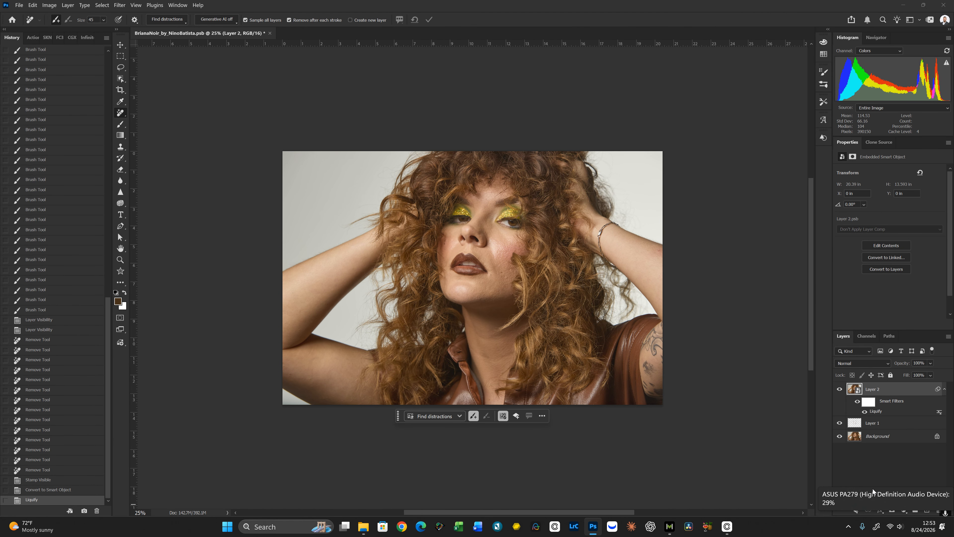
click(839, 390)
click(841, 391)
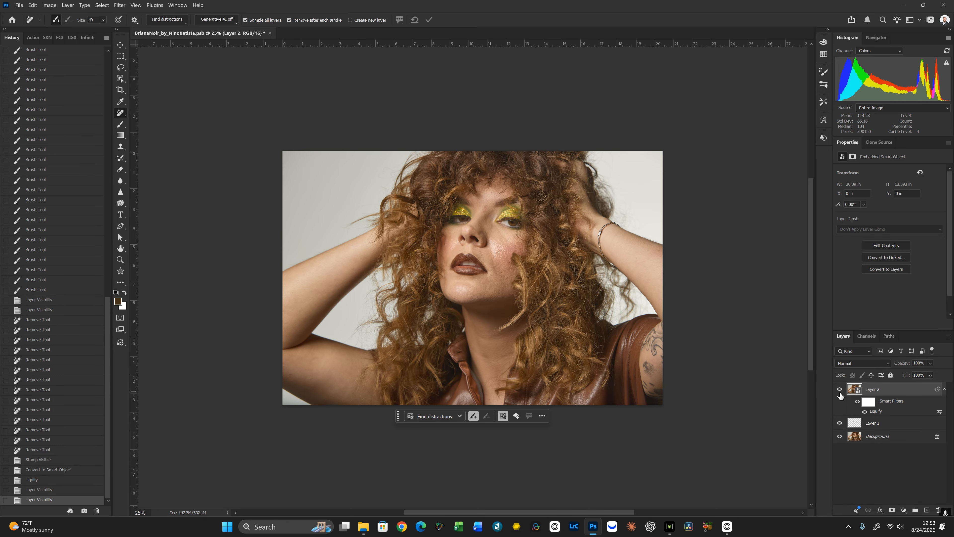
click(840, 391)
click(840, 391)
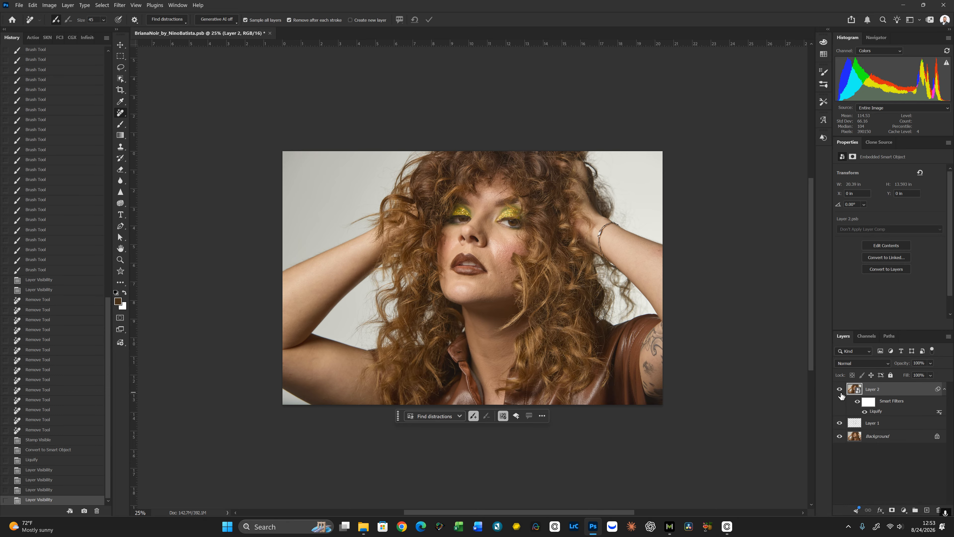
click(840, 391)
click(840, 391)
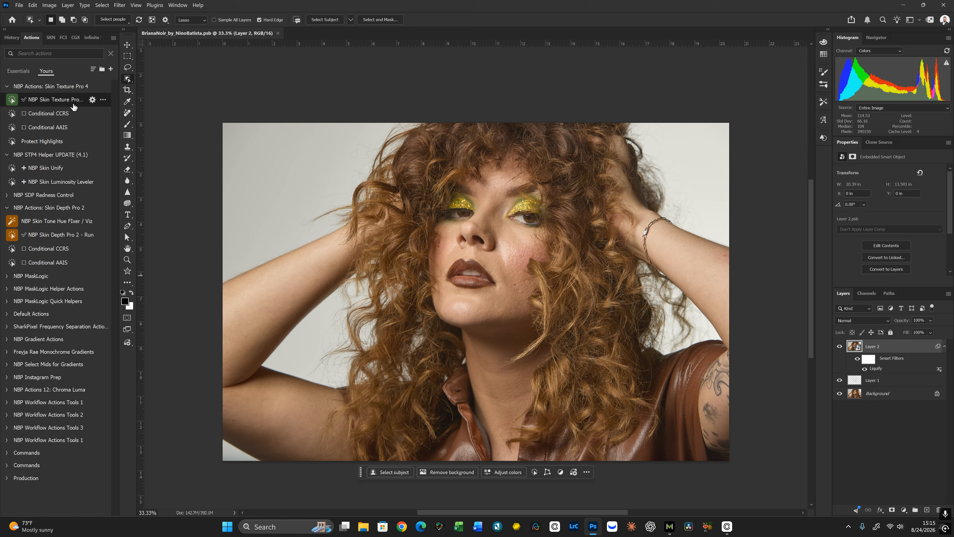
Run the NBP Skin Texture Pro 4 action on Layer 2 and look through the layers it builds
click(48, 101)
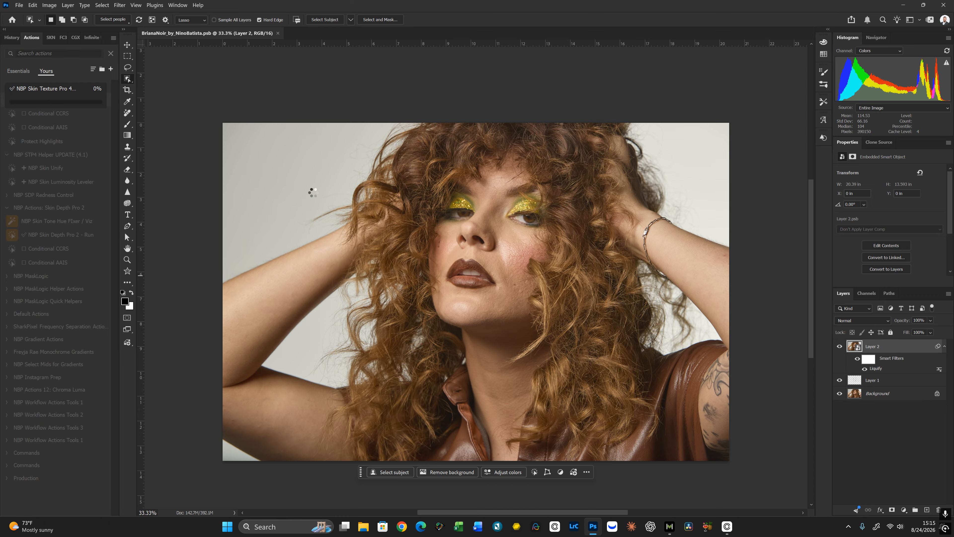
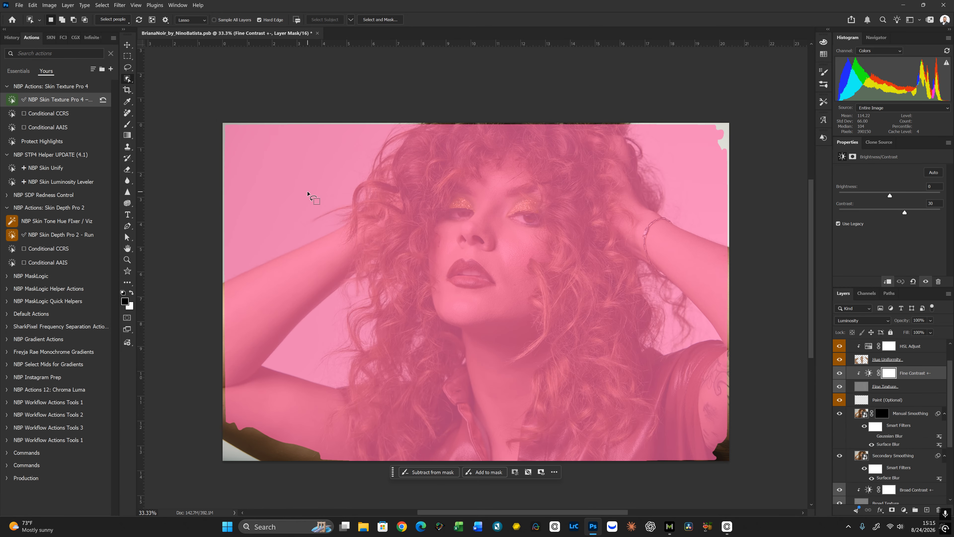
key(b)
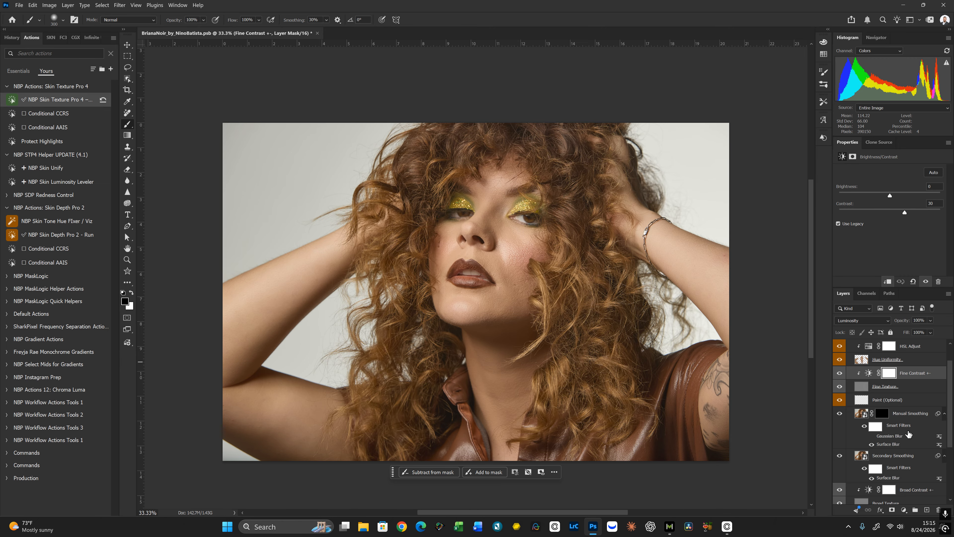
scroll(899, 426, up, 1)
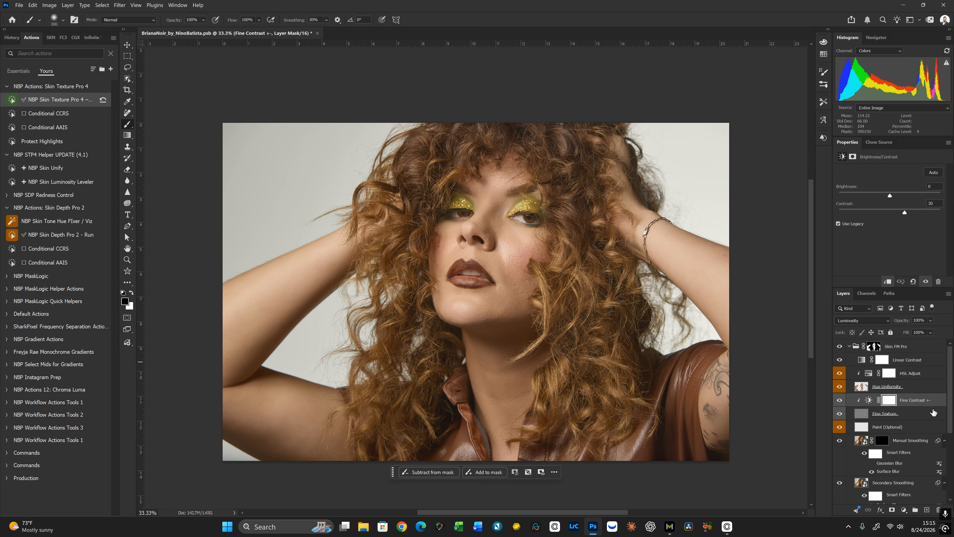
scroll(872, 421, down, 1)
scroll(872, 421, down, 1)
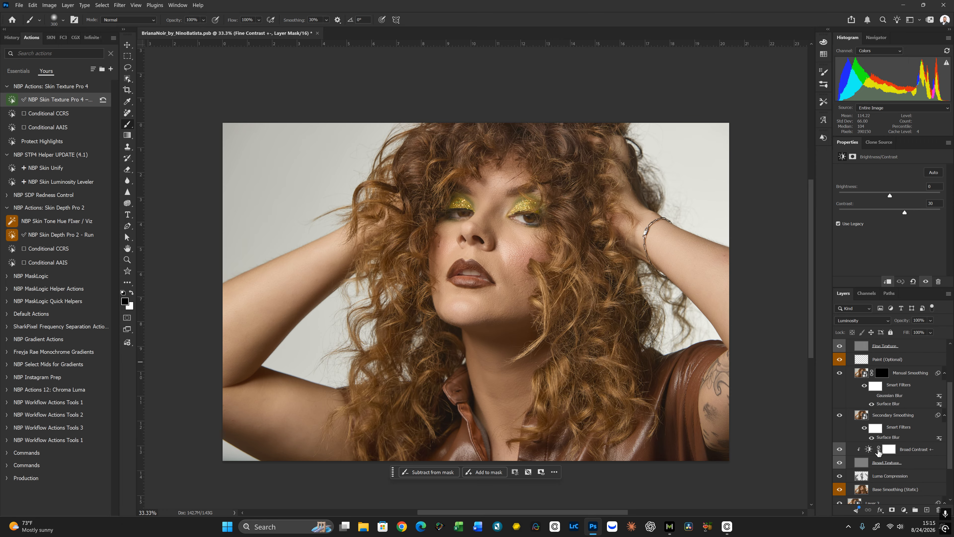
scroll(896, 441, down, 2)
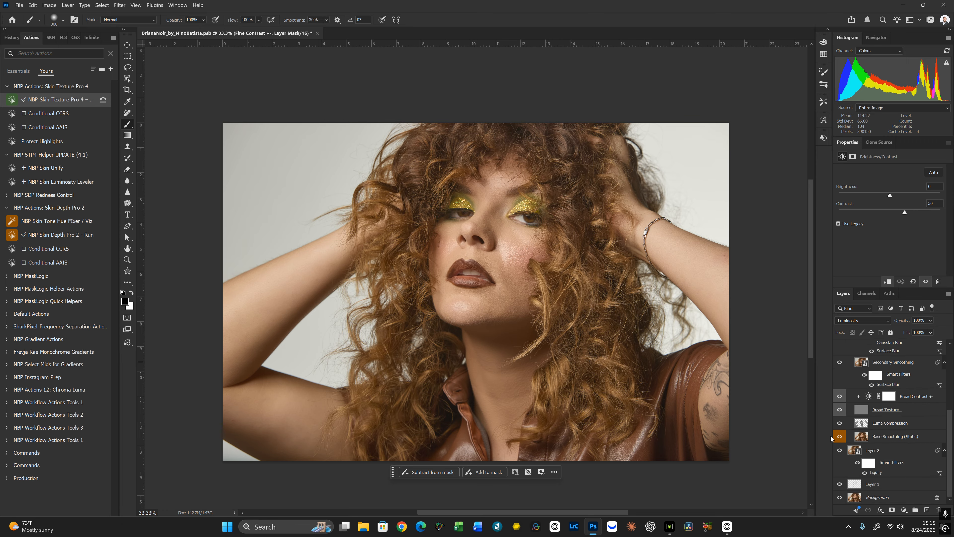
scroll(513, 261, up, 2)
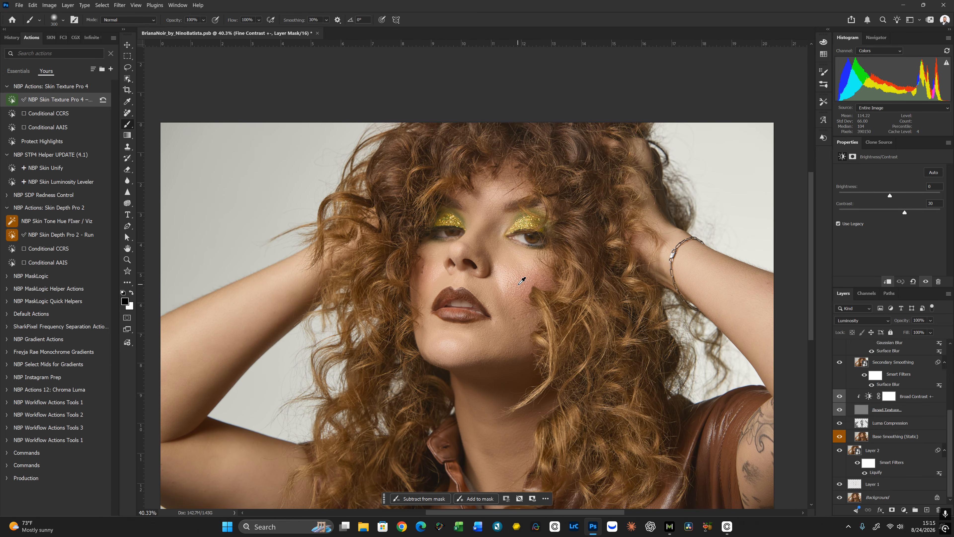
Set the Fine Contrast adjustment's contrast to 14 and compare the portrait with and without the change
scroll(916, 450, up, 4)
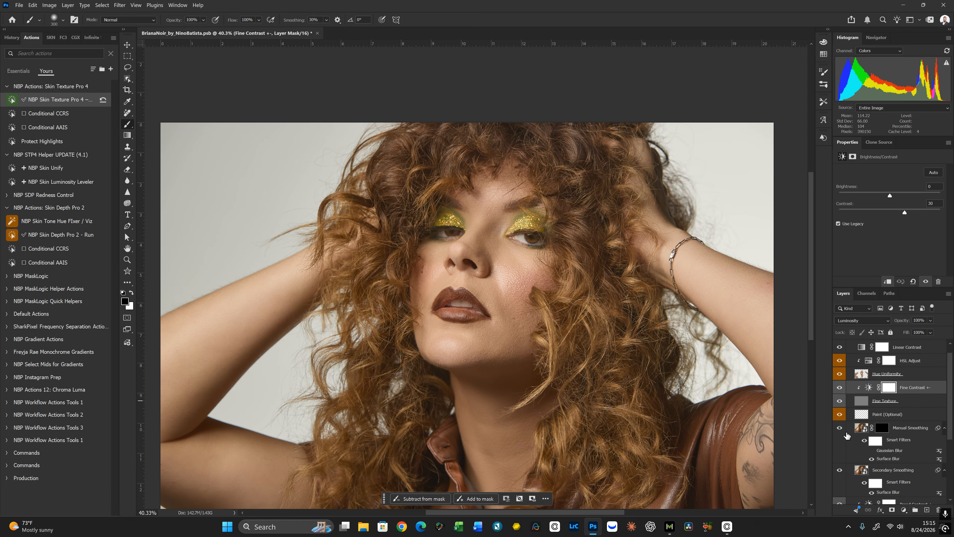
click(917, 405)
click(923, 389)
drag(905, 213, 897, 214)
click(12, 39)
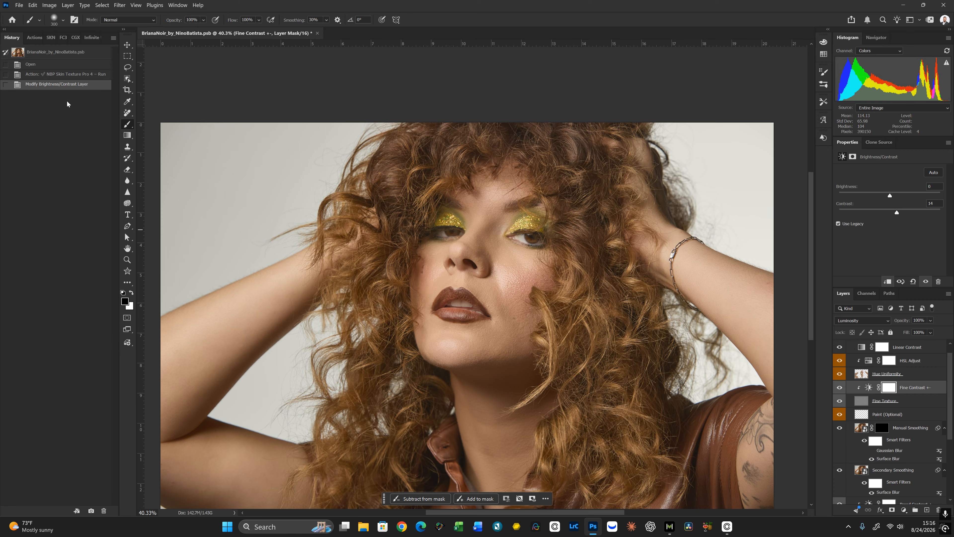
click(82, 76)
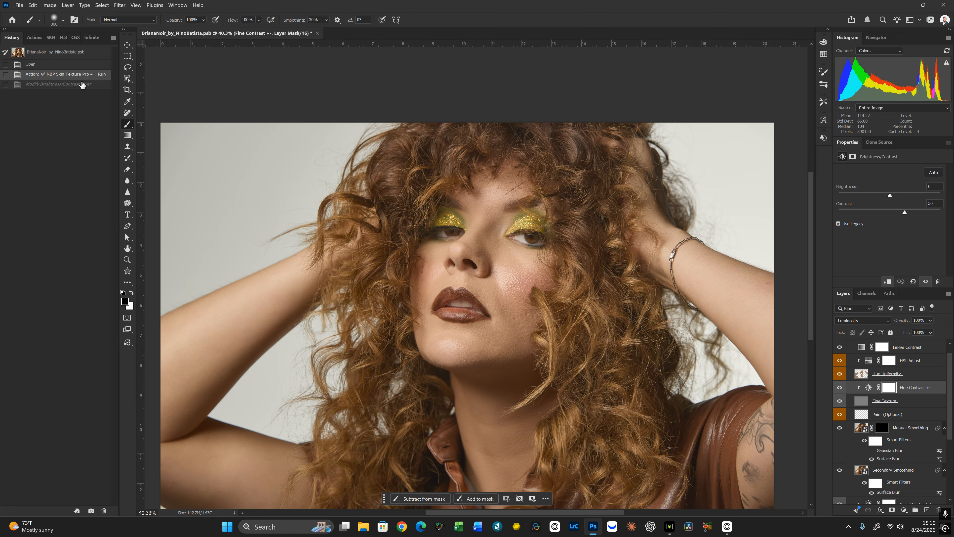
click(81, 85)
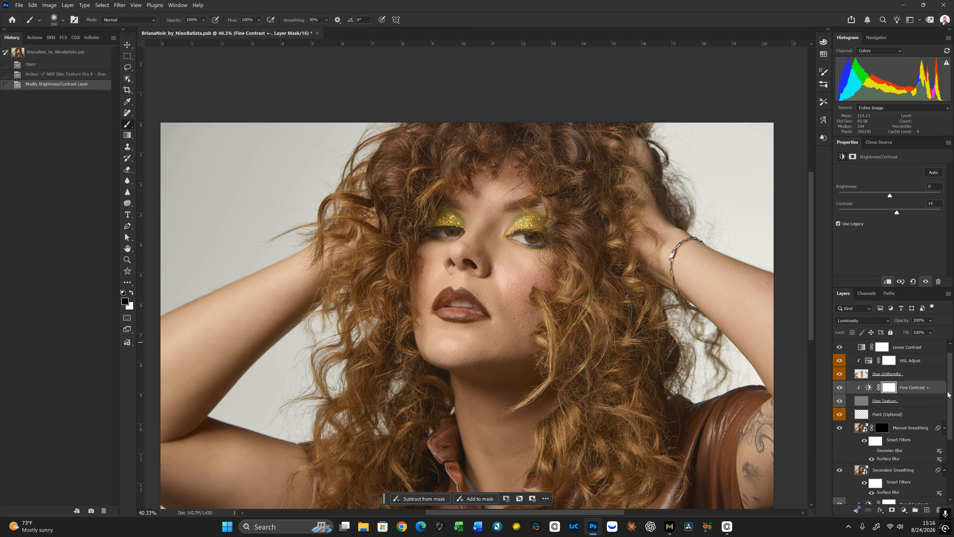
Set the Broad Contrast adjustment's contrast to -26 while judging the whole portrait
drag(949, 385, 948, 434)
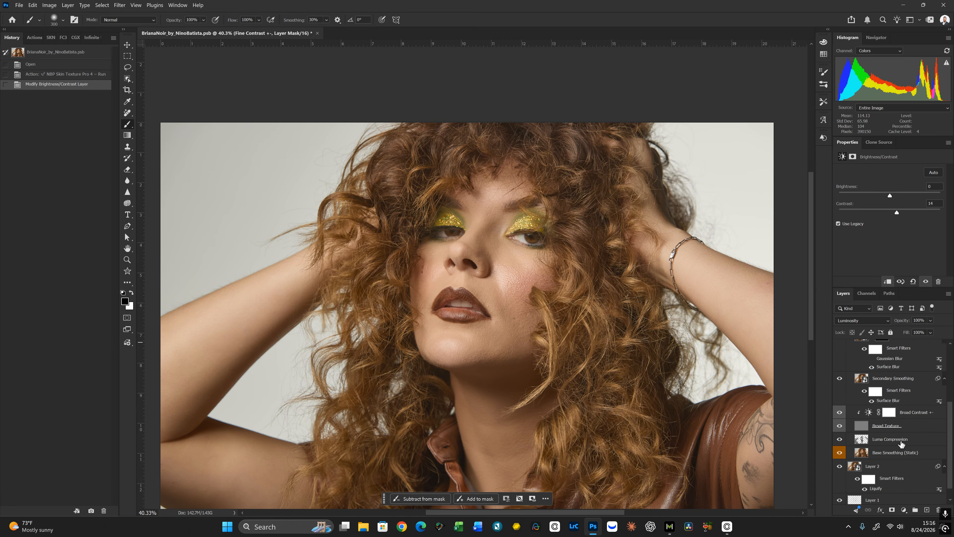
click(914, 418)
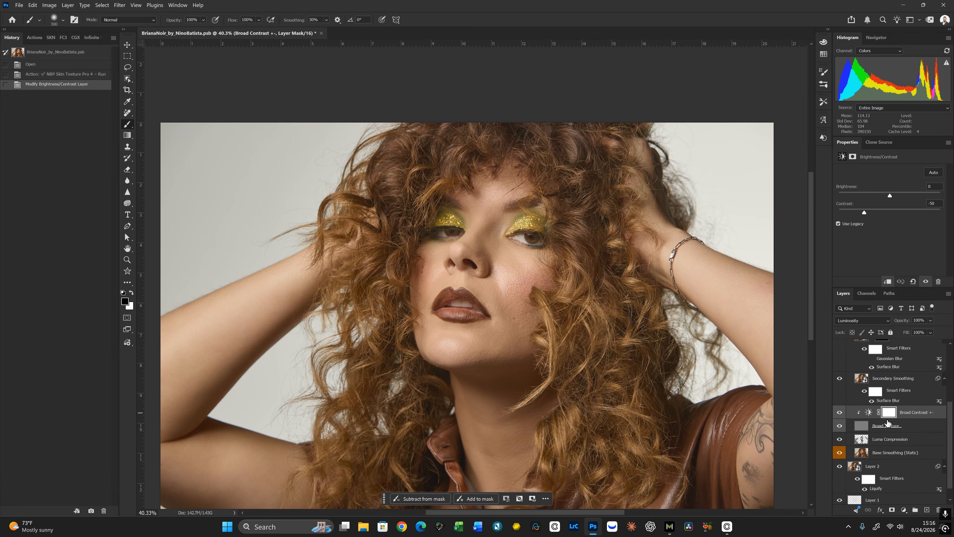
key(ctrl+minus)
scroll(671, 329, down, 1)
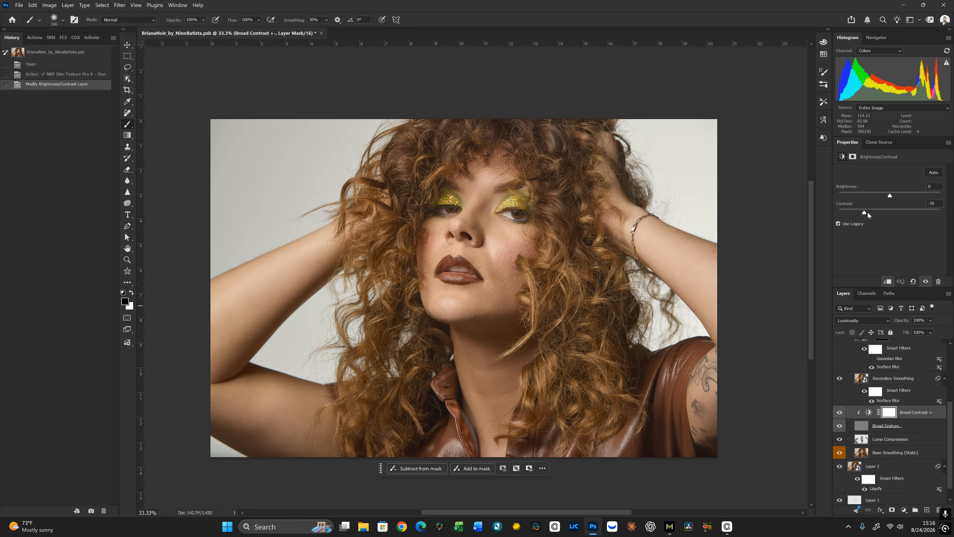
drag(865, 213, 884, 213)
drag(882, 207, 869, 209)
drag(877, 210, 878, 210)
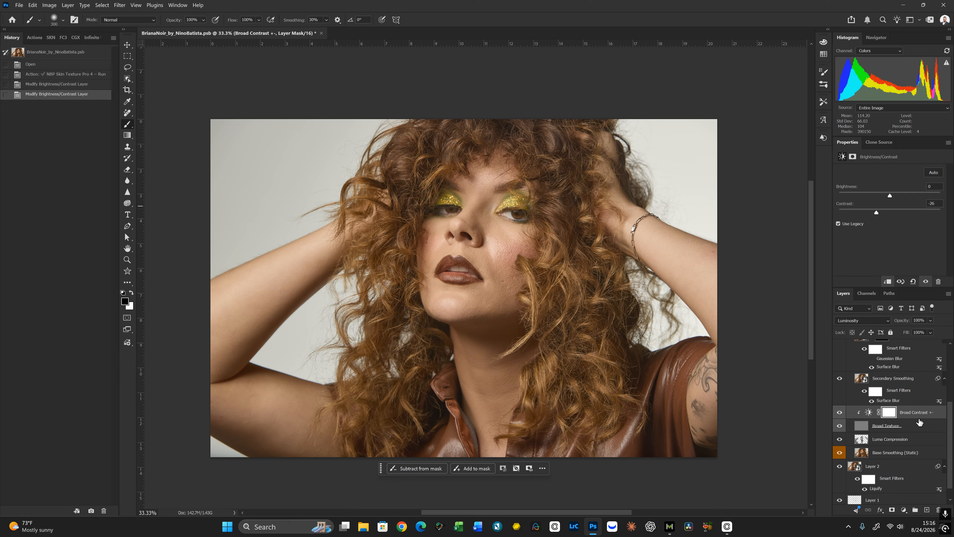
Compare the skin with the Secondary Smoothing layer hidden and shown
drag(951, 424, 949, 409)
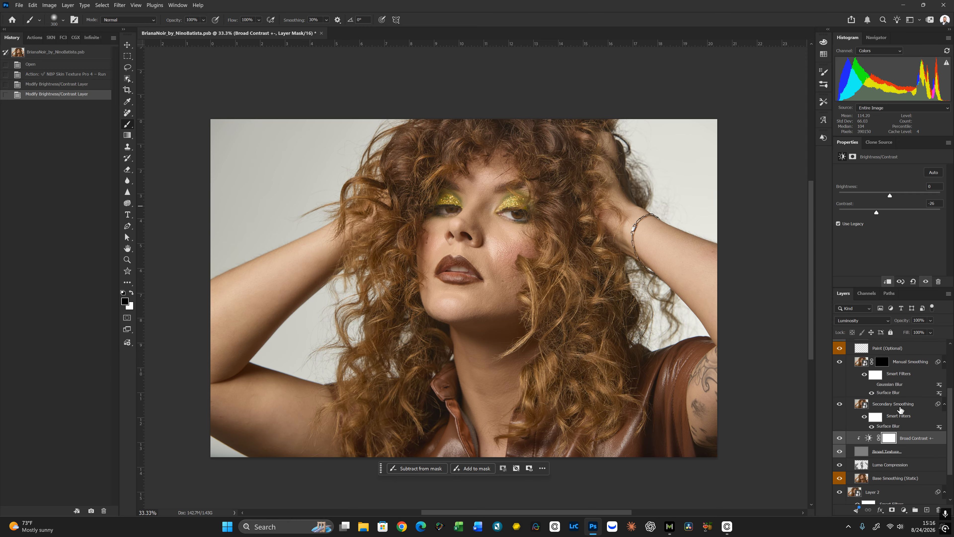
click(906, 404)
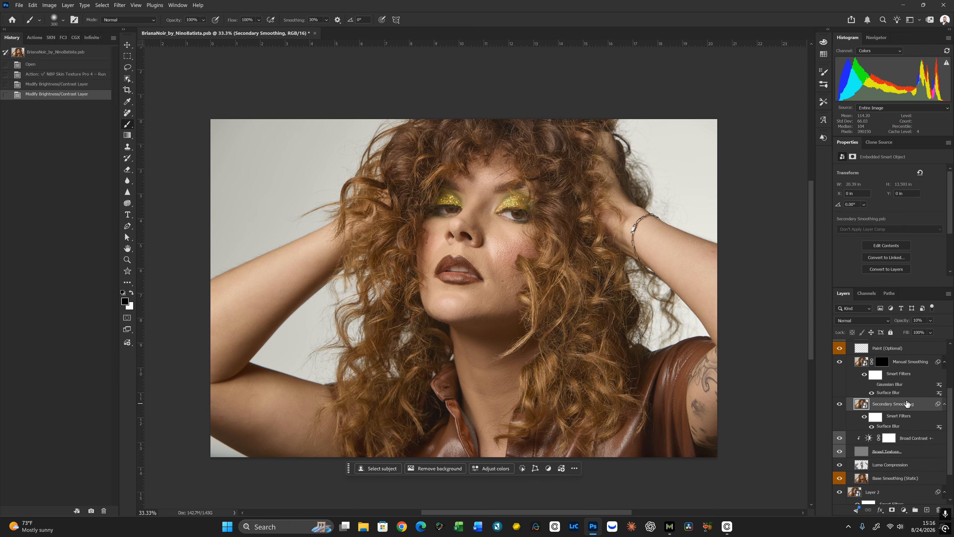
click(840, 404)
click(839, 409)
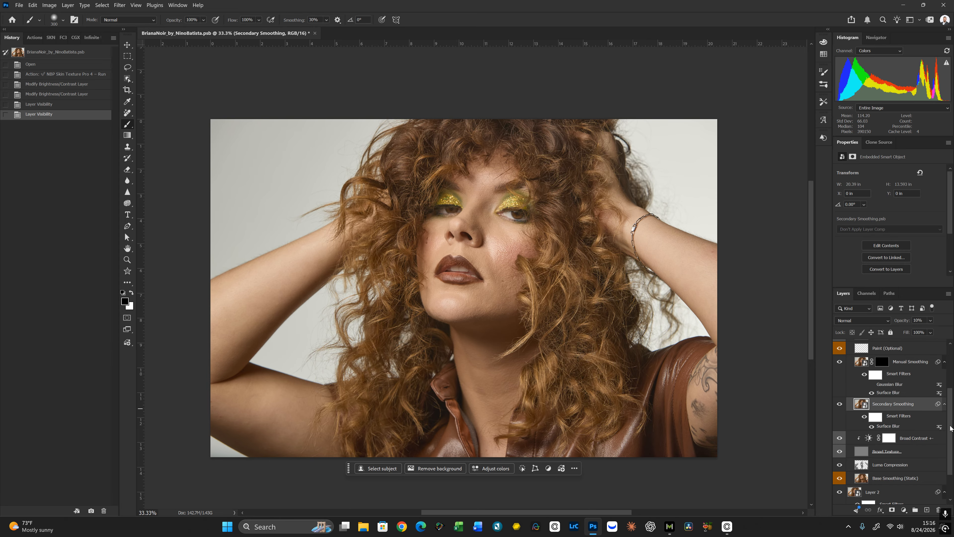
Target the Manual Smoothing layer's mask and choose the Soft Round brush for painting on it
drag(951, 447, 952, 422)
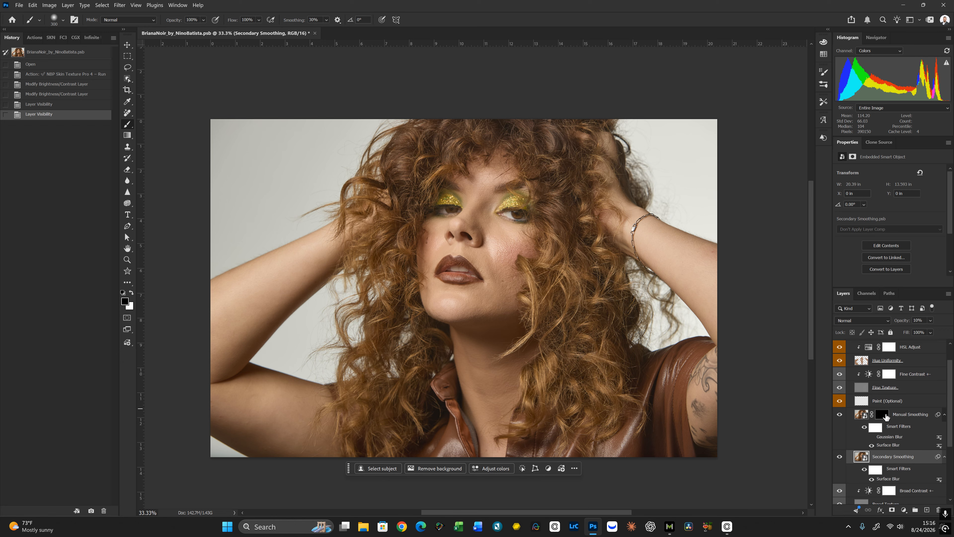
click(884, 414)
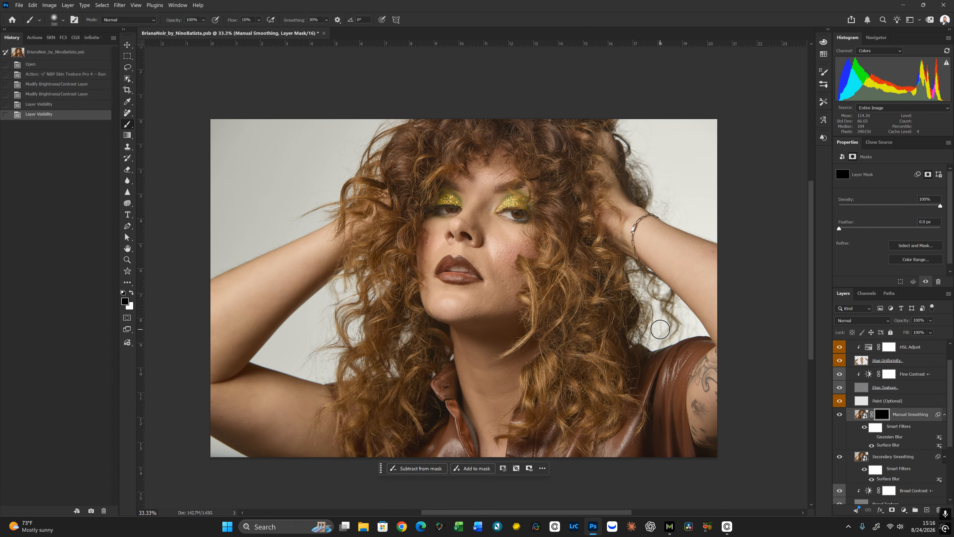
right_click(613, 201)
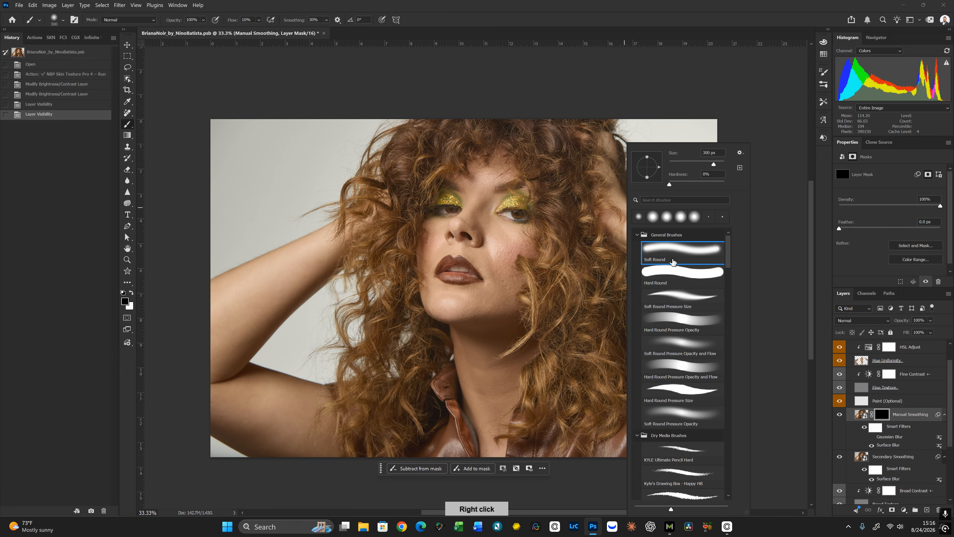
click(672, 262)
click(700, 26)
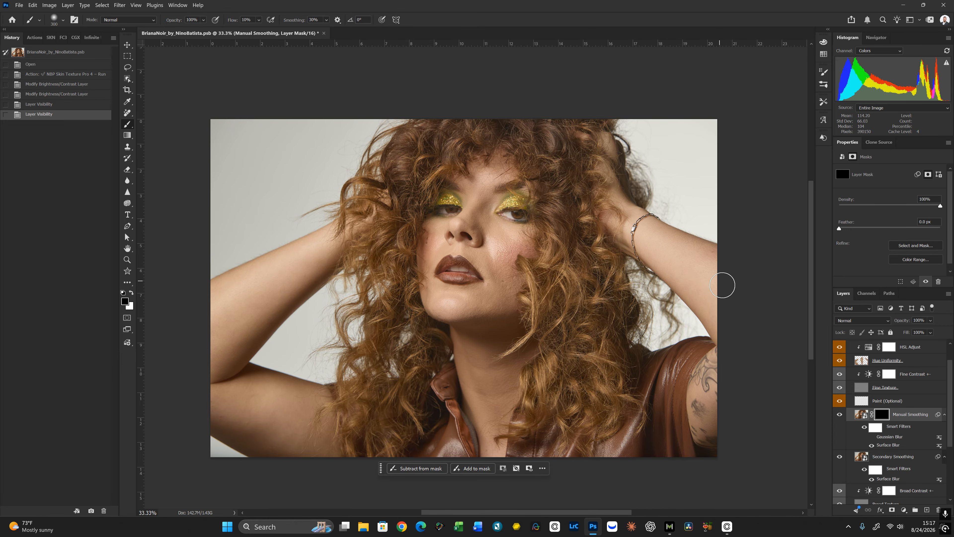
Paint white on the Manual Smoothing mask over the forearm with the bracelet, using brush sizes 200 to 300
key(bracketright)
key(bracketright)
key(bracketright)
scroll(718, 295, up, 2)
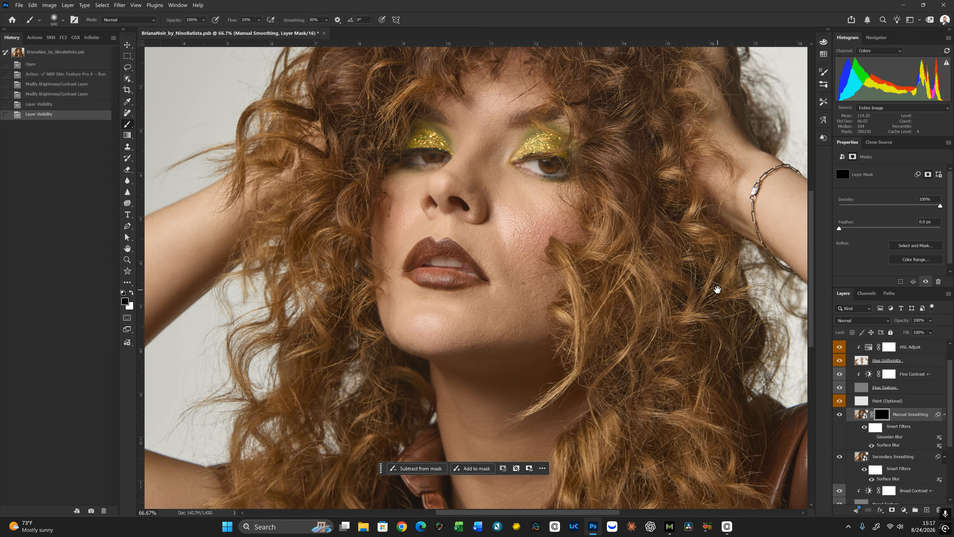
key(bracketleft)
key(bracketleft)
key(bracketleft)
key(bracketleft)
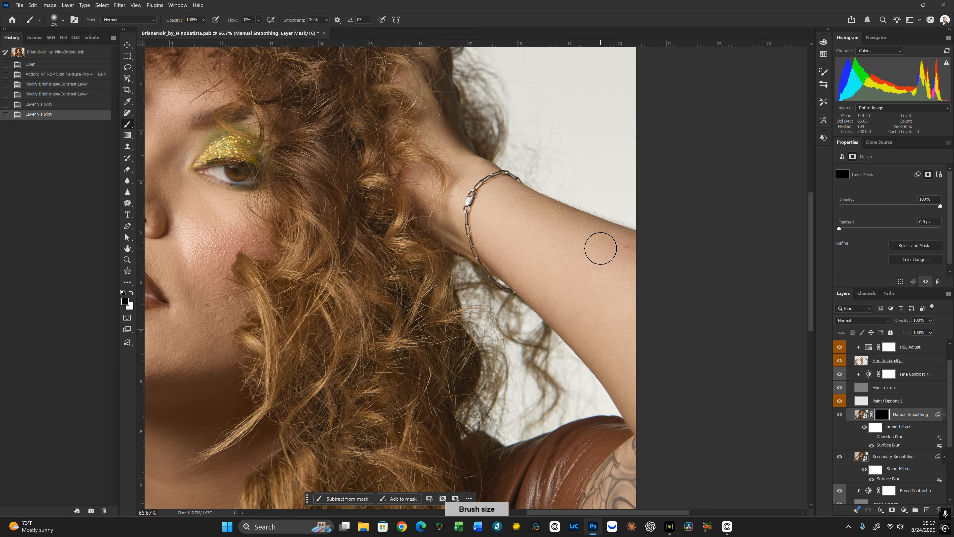
drag(602, 248, 627, 253)
key(bracketright)
key(x)
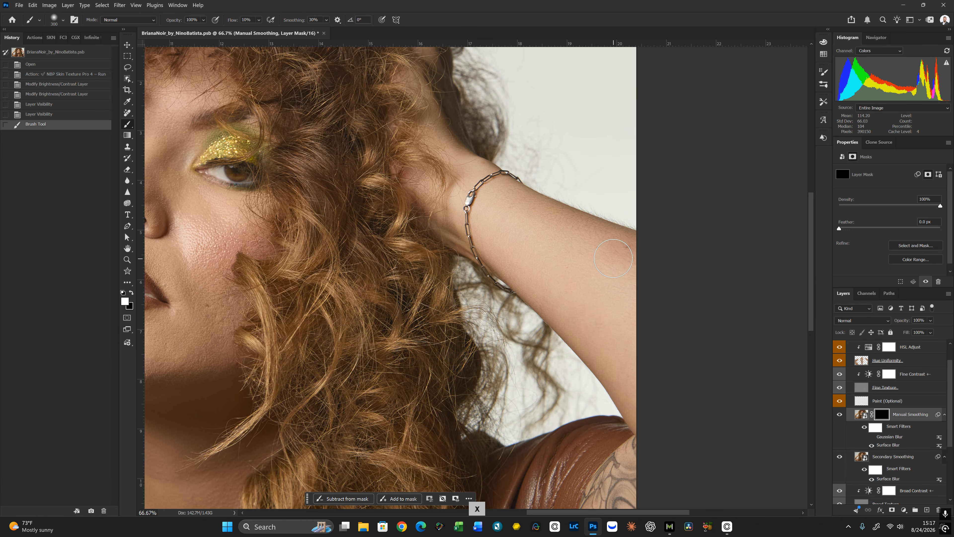
drag(675, 288, 672, 290)
key(bracketleft)
key(bracketleft)
drag(599, 246, 657, 278)
Paint smoothing into the Manual Smoothing mask over the neck and upper chest at brush sizes 200 to 300
key(space)
drag(431, 305, 475, 95)
mouse_move(459, 276)
mouse_down()
mouse_move(527, 243)
mouse_move(542, 268)
mouse_move(503, 290)
mouse_move(501, 281)
mouse_move(539, 306)
mouse_move(527, 241)
mouse_up()
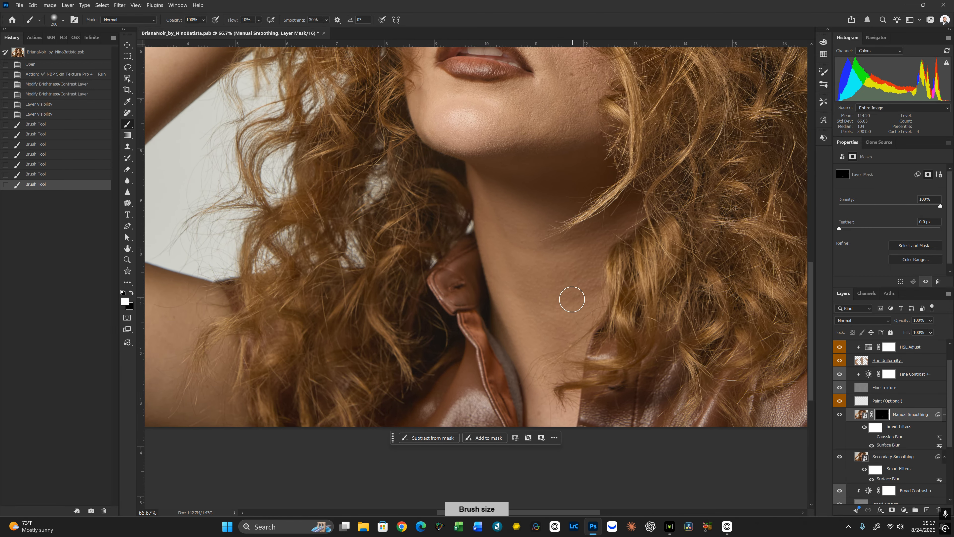
drag(589, 299, 594, 275)
key(bracketright)
key(bracketright)
mouse_move(594, 274)
mouse_down()
mouse_move(569, 309)
mouse_move(523, 303)
mouse_up()
Paint smoothing over the upper arm below the bent elbow with the brush enlarged to 400
key(space)
drag(420, 350, 686, 198)
drag(529, 229, 669, 283)
key(bracketright)
drag(557, 287, 556, 289)
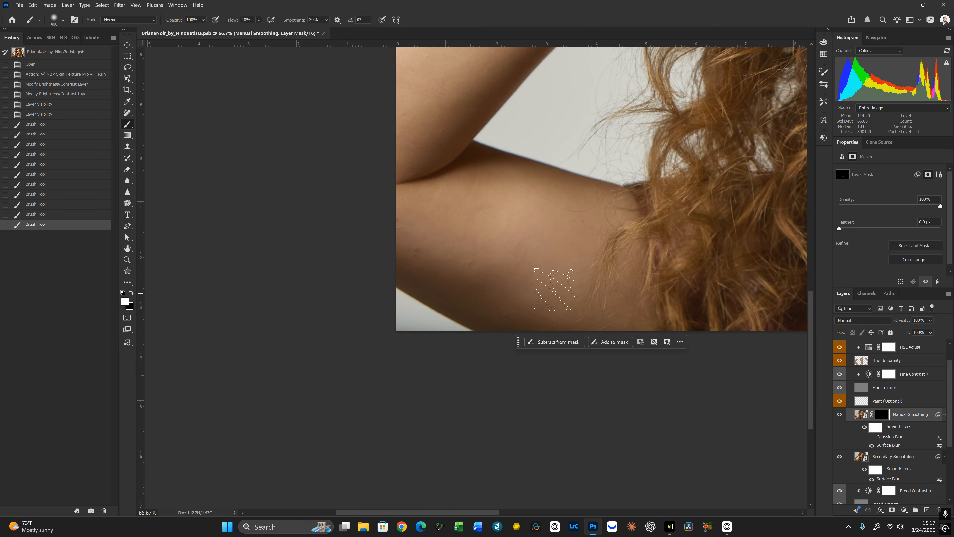
drag(478, 206, 473, 197)
drag(495, 259, 542, 326)
Paint smoothing along the raised forearm above the bent elbow, varying the brush size between about 250 and 400
key(space)
drag(486, 196, 606, 378)
key(bracketleft)
key(bracketleft)
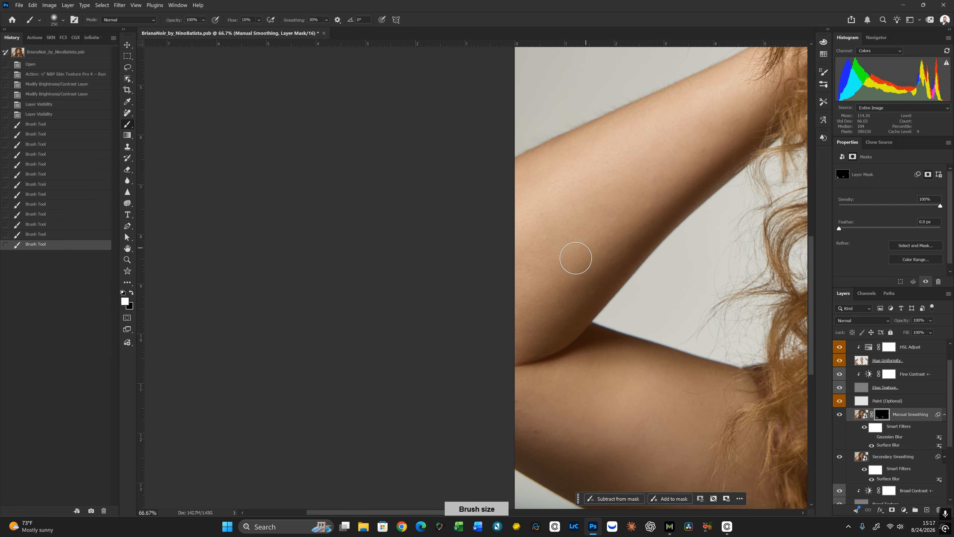
drag(575, 258, 607, 247)
key(bracketright)
key(bracketright)
drag(716, 126, 639, 200)
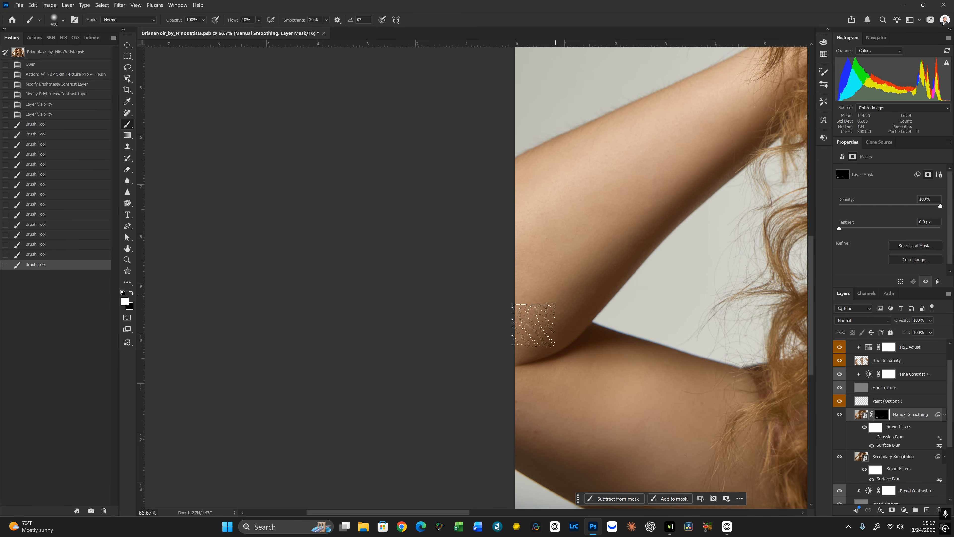
key(space)
mouse_move(531, 318)
mouse_down()
mouse_move(545, 337)
mouse_move(550, 265)
mouse_up()
key(bracketleft)
key(bracketleft)
key(bracketleft)
key(bracketright)
mouse_move(502, 297)
mouse_down()
mouse_move(559, 345)
mouse_move(573, 282)
mouse_move(667, 278)
mouse_move(581, 337)
mouse_move(660, 300)
mouse_up()
key(bracketright)
Brush smoothing into the Manual Smoothing mask over the forehead and the bridge of the nose
key(space)
drag(645, 269, 402, 395)
drag(670, 133, 533, 286)
mouse_move(635, 207)
mouse_down()
mouse_move(602, 243)
mouse_move(634, 225)
mouse_move(613, 263)
mouse_move(607, 247)
mouse_up()
Brush smoothing over the highlighted cheek beside the nose, resizing the brush to fit the area
key(bracketleft)
key(bracketleft)
key(bracketleft)
key(bracketleft)
key(bracketright)
key(bracketright)
drag(645, 284, 674, 302)
key(bracketright)
key(bracketright)
mouse_move(663, 339)
mouse_down()
mouse_move(656, 334)
mouse_move(673, 293)
mouse_up()
drag(669, 301, 662, 295)
mouse_move(661, 292)
mouse_down()
mouse_move(634, 228)
mouse_move(638, 260)
mouse_move(643, 227)
mouse_up()
Smooth the shaded cheek and the skin around the mouth on the mask with a brush of about 175
key(bracketleft)
key(bracketleft)
drag(548, 292, 530, 323)
key(bracketleft)
key(bracketleft)
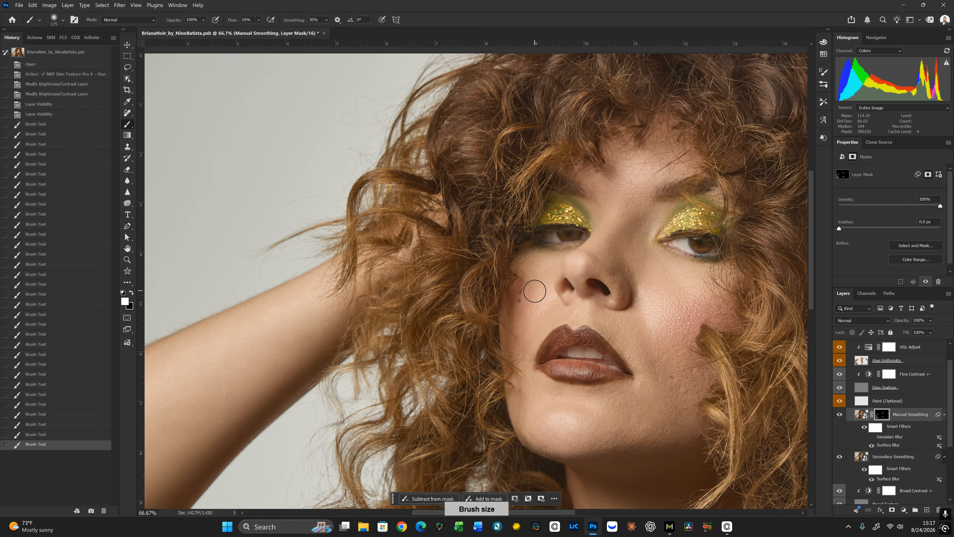
drag(537, 271, 541, 286)
mouse_move(529, 337)
mouse_down()
mouse_move(546, 315)
mouse_move(590, 314)
mouse_move(633, 370)
mouse_up()
Smooth the chin and jaw on the Manual Smoothing mask, enlarging the brush gradually to 250
key(bracketleft)
key(bracketleft)
key(bracketleft)
key(space)
drag(627, 383, 603, 313)
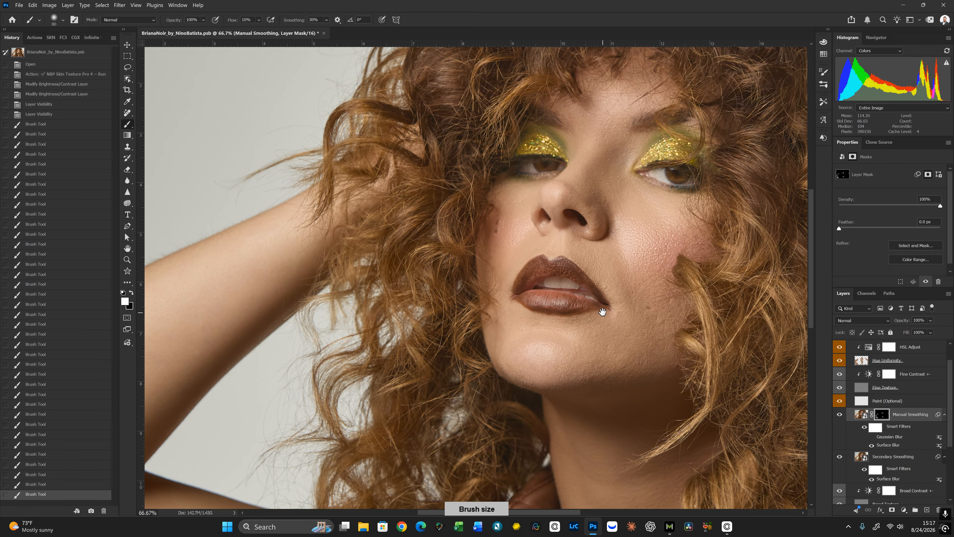
key(bracketright)
key(bracketright)
key(bracketright)
mouse_move(561, 352)
mouse_down()
mouse_move(587, 365)
mouse_move(562, 358)
mouse_move(531, 359)
mouse_up()
key(bracketright)
key(bracketright)
drag(561, 363, 591, 362)
mouse_move(605, 360)
mouse_down()
mouse_move(633, 343)
mouse_move(644, 352)
mouse_move(648, 343)
mouse_move(629, 353)
mouse_move(633, 342)
mouse_move(667, 324)
mouse_up()
key(bracketright)
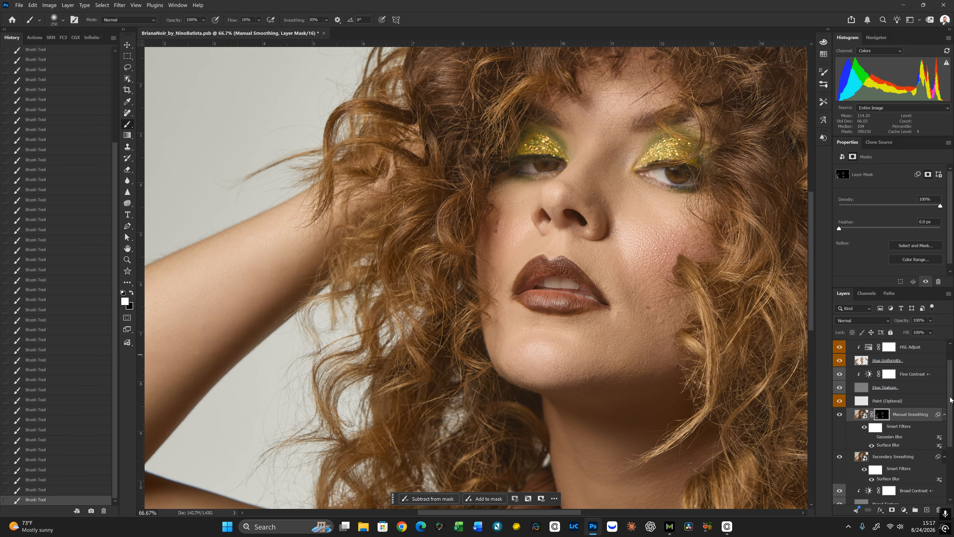
Select the Skin FM Pro group's layer mask and display it as a red overlay on the portrait
drag(952, 400, 952, 339)
click(882, 348)
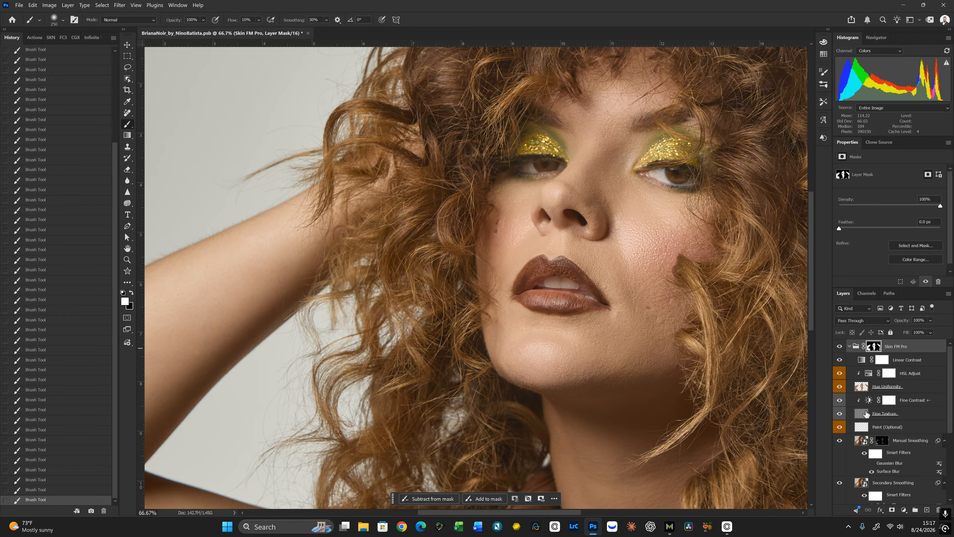
key(backslash)
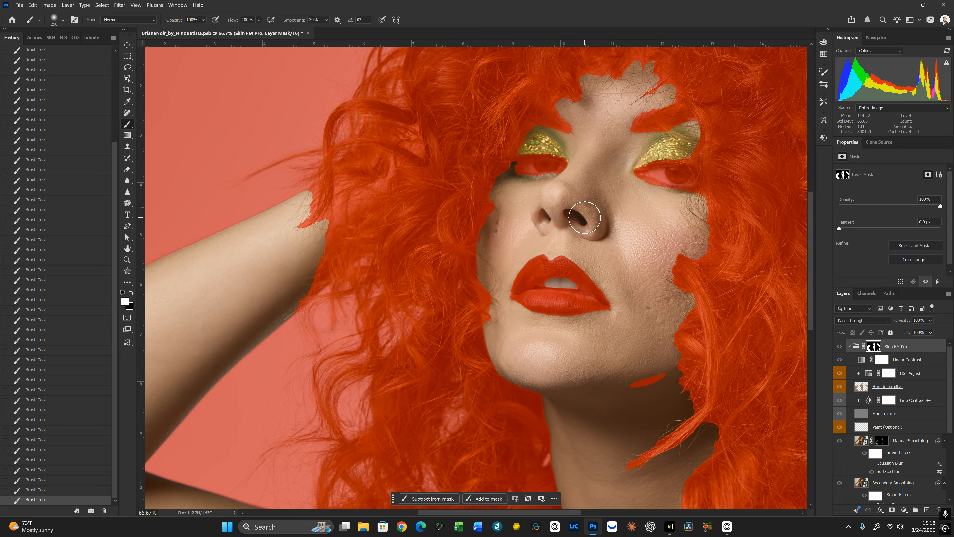
Paint the skin at the tip of the raised forearm, beside the hair, into the group mask with a brush of about 45
key(bracketleft)
key(bracketleft)
key(bracketleft)
key(bracketleft)
key(bracketleft)
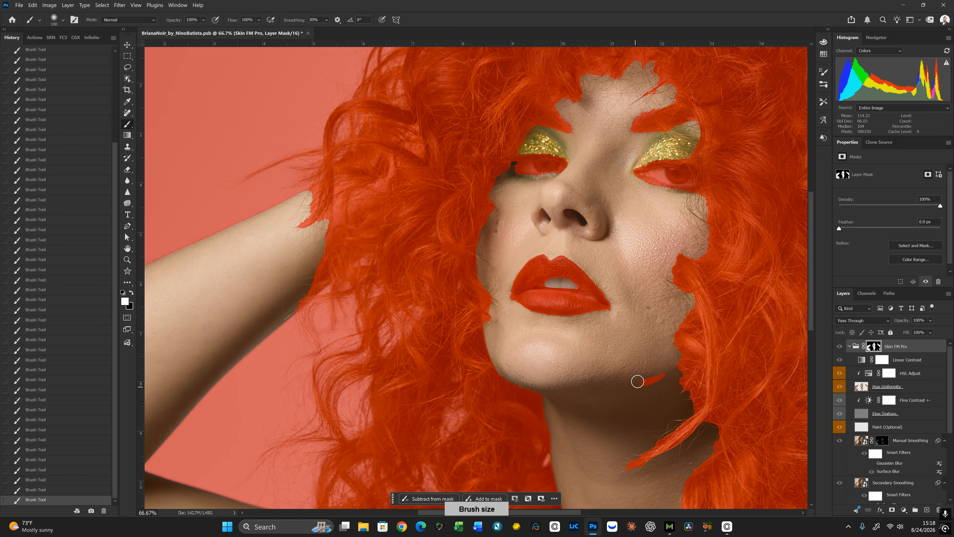
key(space)
drag(512, 217, 619, 208)
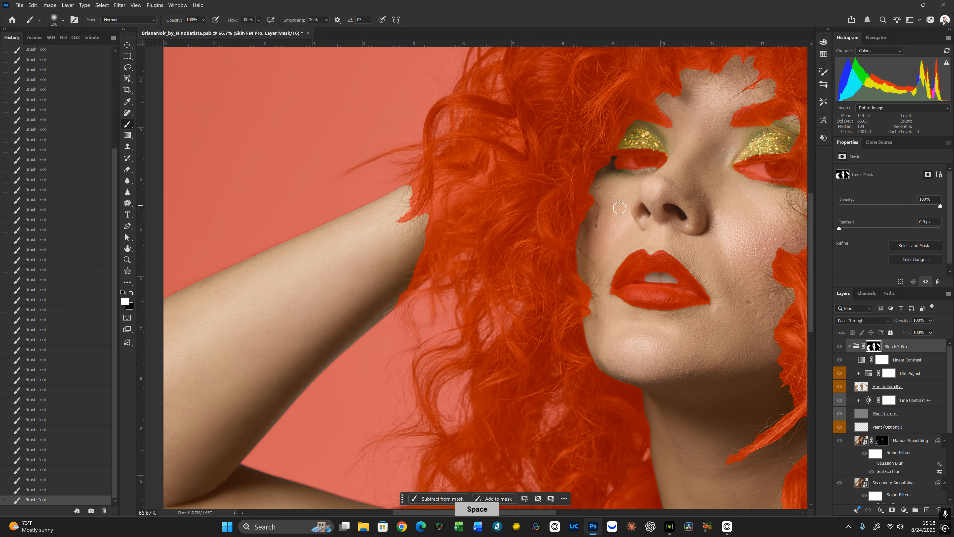
key(bracketleft)
key(space)
drag(460, 234, 589, 230)
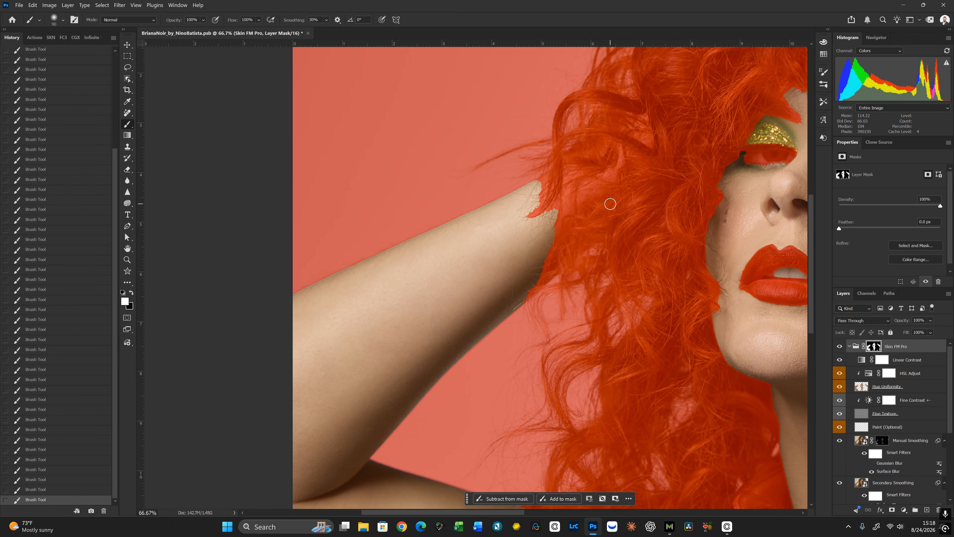
key(bracketleft)
key(bracketleft)
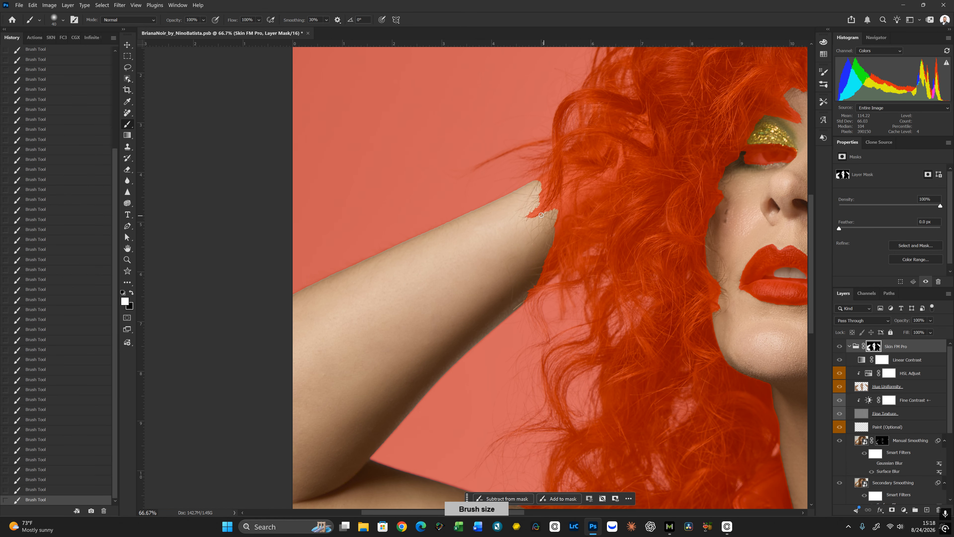
key(bracketright)
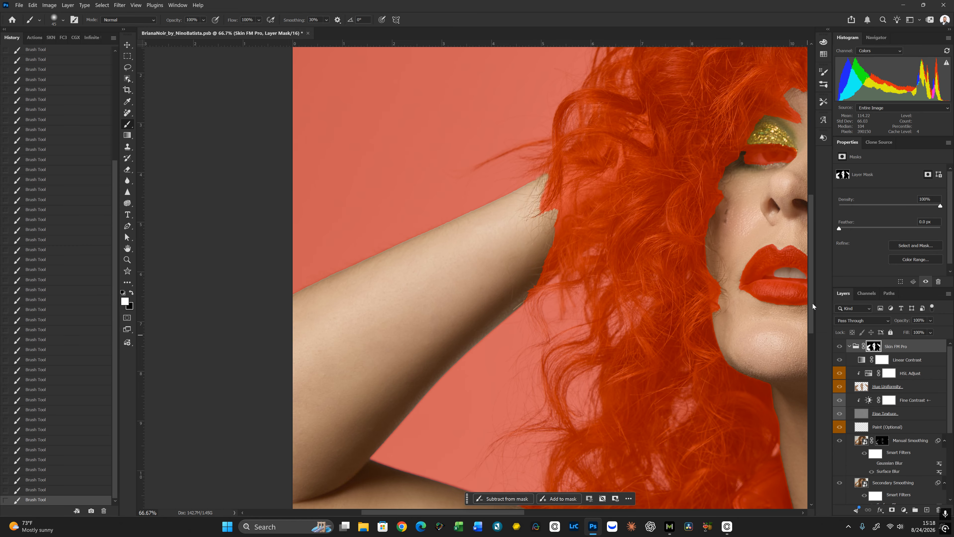
Examine the Skin FM Pro mask on its own in black and white across the arms, neck, lips and face
key(backslash)
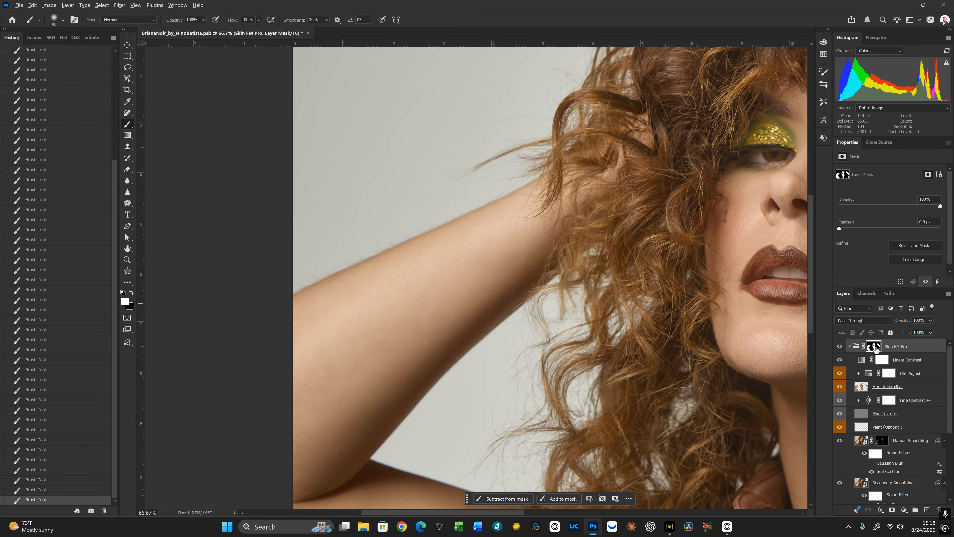
alt+click(875, 347)
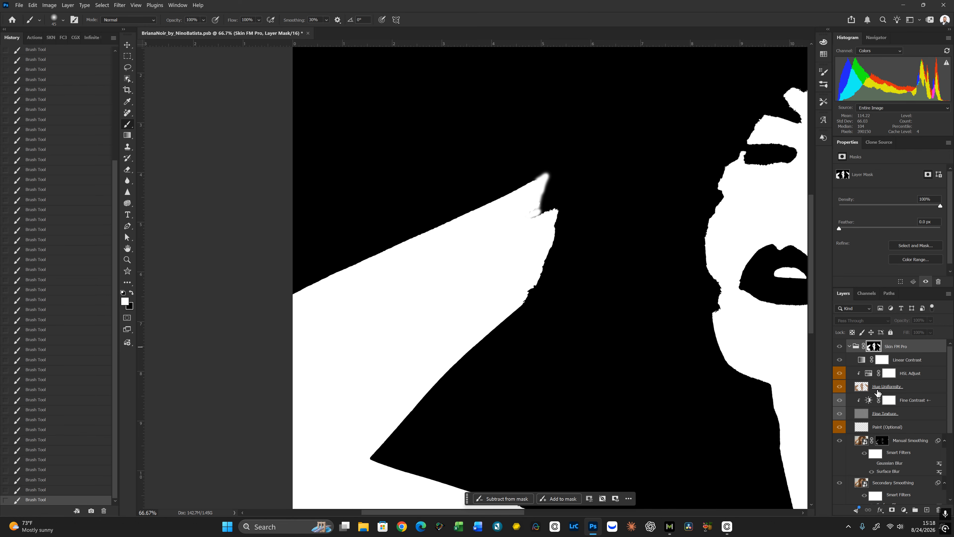
drag(644, 304, 676, 166)
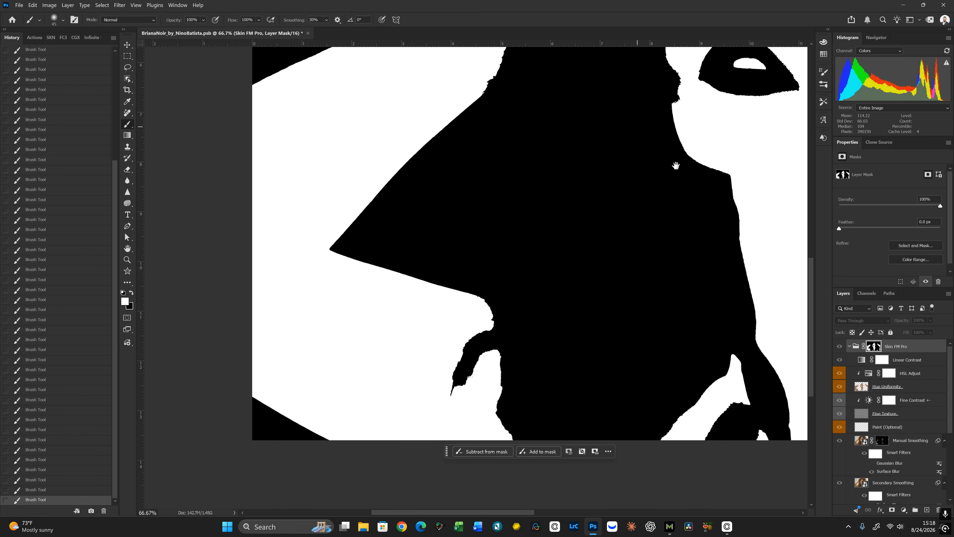
drag(711, 273, 576, 179)
drag(693, 194, 572, 402)
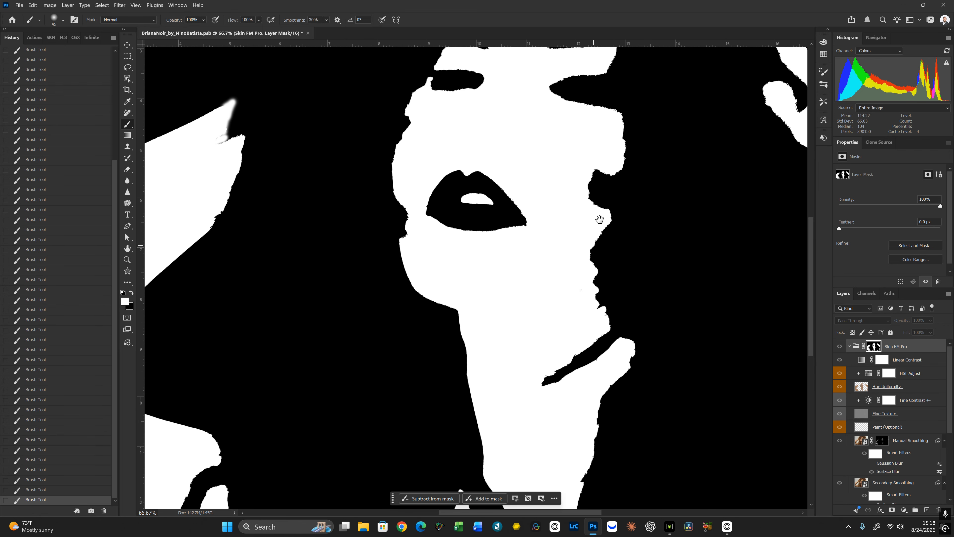
drag(598, 219, 551, 398)
drag(514, 326, 646, 218)
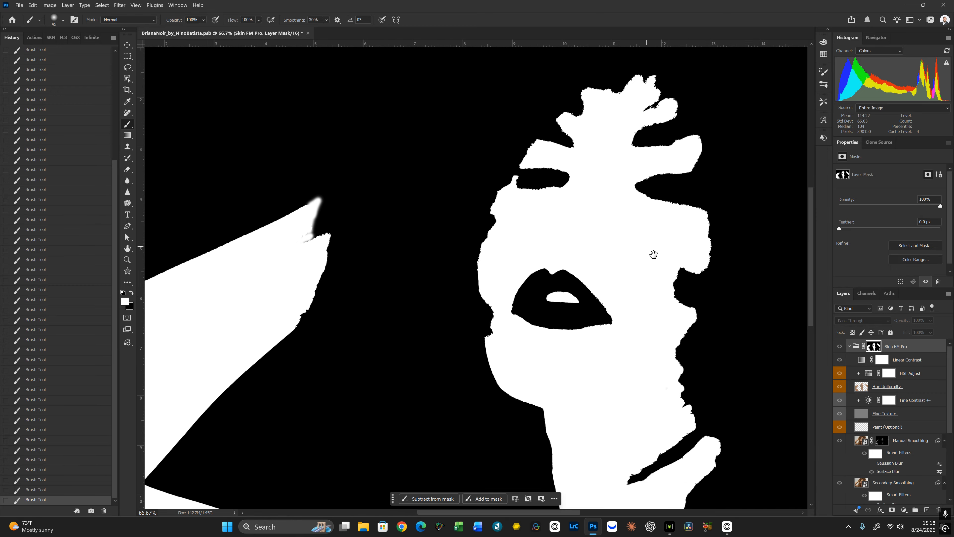
drag(549, 290, 724, 278)
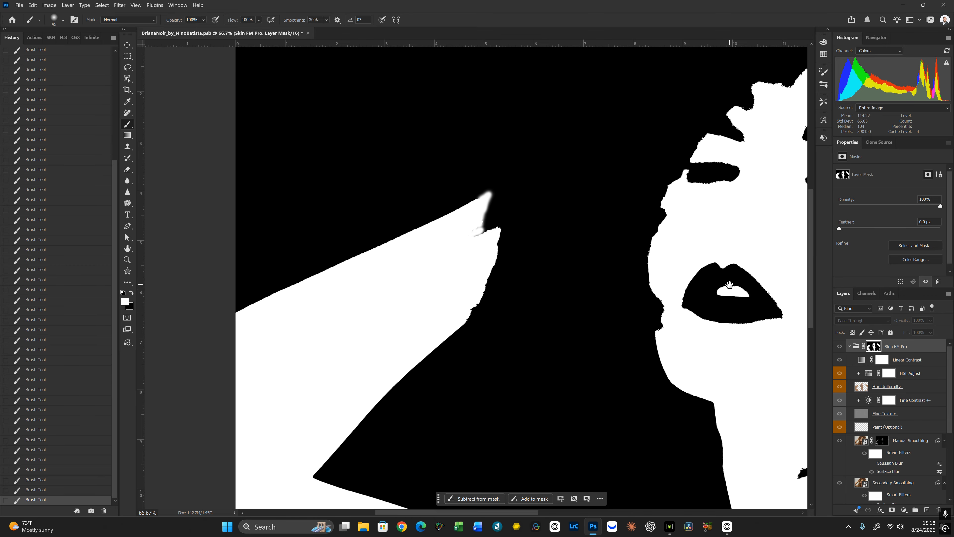
alt+click(874, 349)
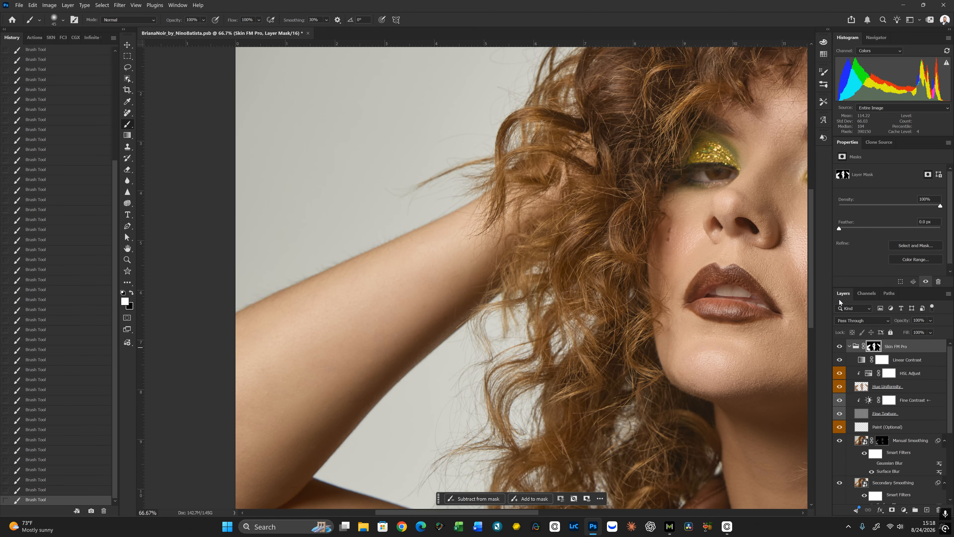
Show the mask overlay and mask out the teeth between the lips in black, with a brush of 70 px
key(backslash)
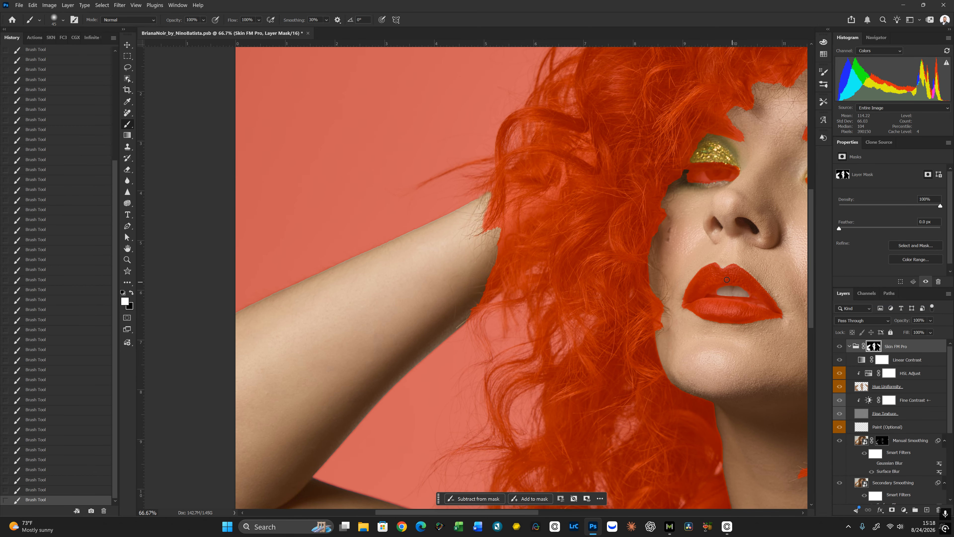
key(x)
key(bracketright)
key(bracketright)
key(bracketright)
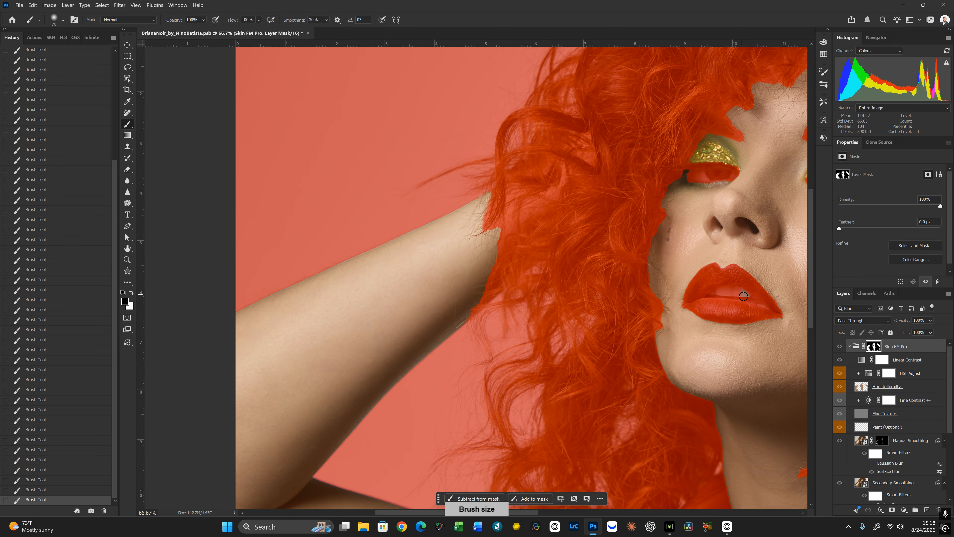
Raise the brush hardness, undo the last stroke, and add the forearm skin beside the hair to the mask in white with a smaller brush
right_click(692, 168)
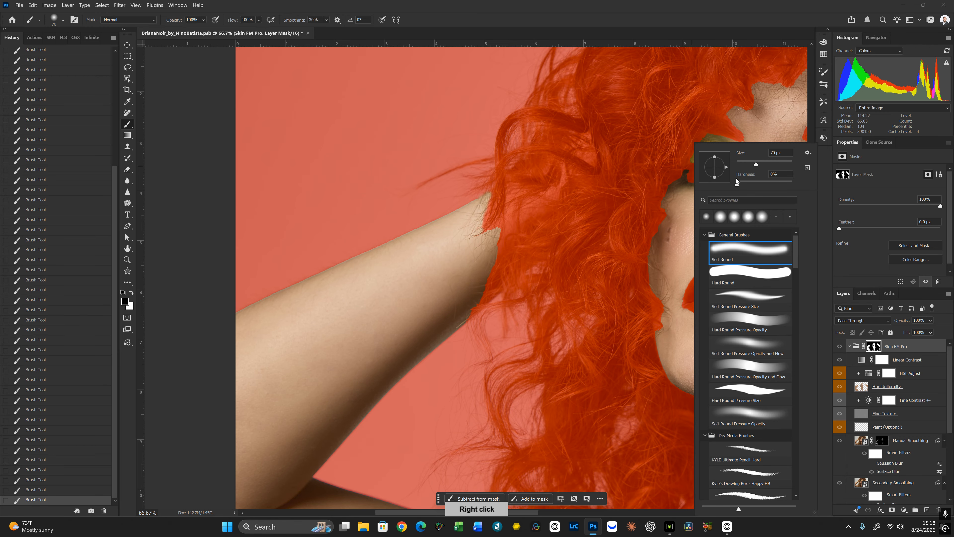
drag(738, 182, 749, 184)
click(758, 22)
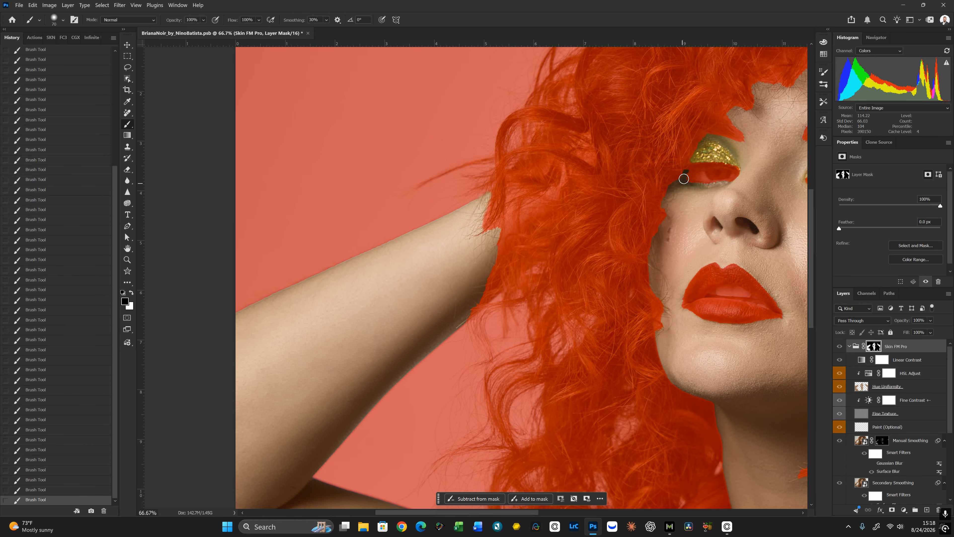
mouse_move(687, 218)
mouse_down()
mouse_move(618, 188)
mouse_move(701, 132)
mouse_up()
drag(554, 189, 602, 278)
key(bracketleft)
key(bracketleft)
key(bracketleft)
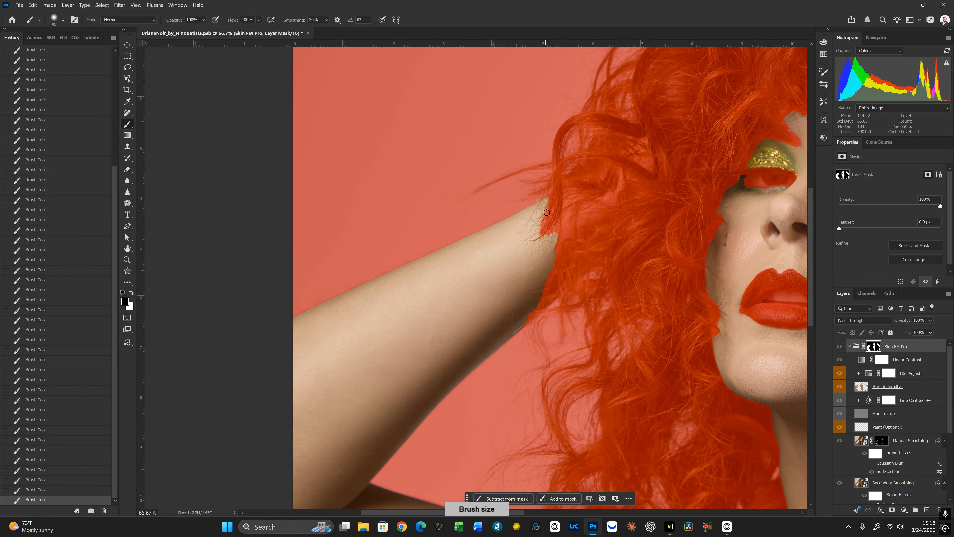
key(ctrl+z)
key(x)
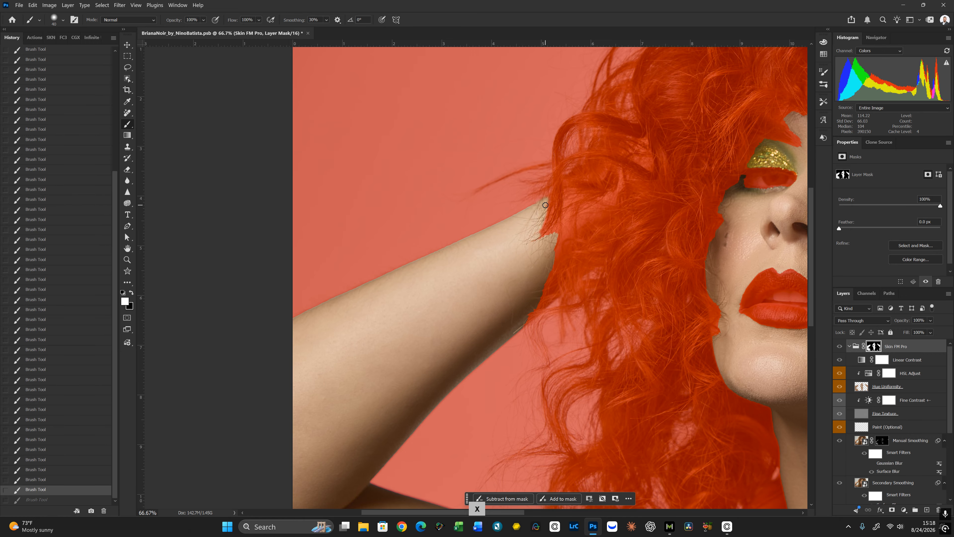
drag(541, 231, 555, 228)
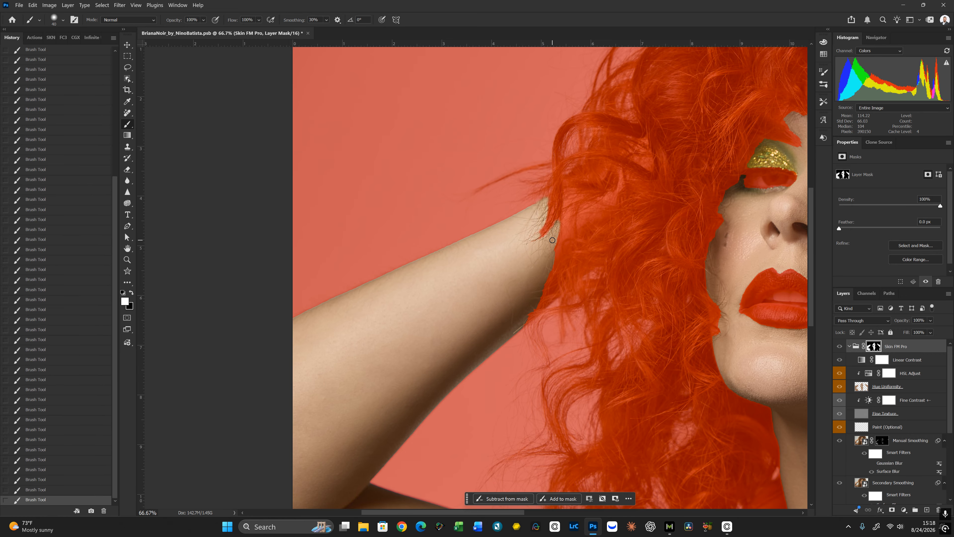
Mask out the area under the collar and the jacket patch at the photo's lower edge in black, with a brush of about 175
drag(528, 316, 614, 119)
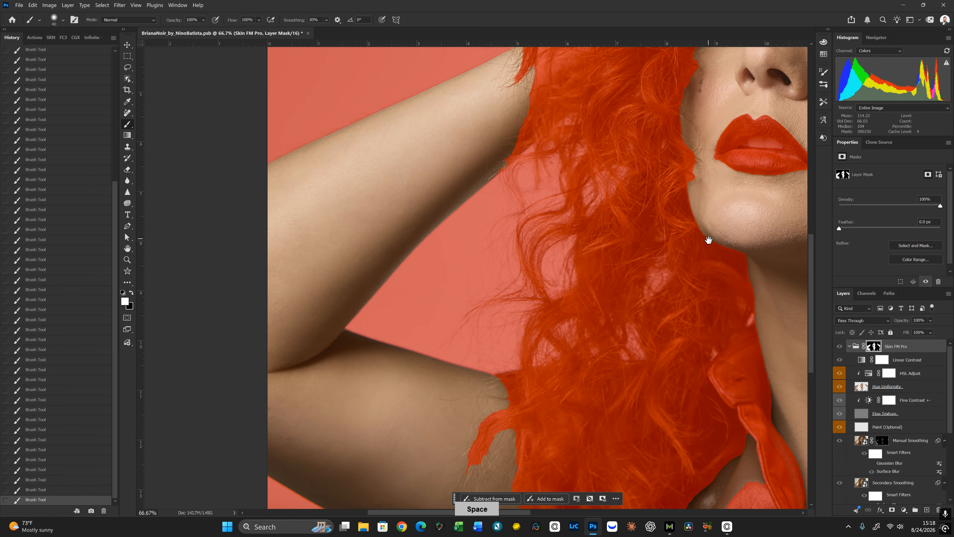
drag(709, 239, 624, 175)
drag(466, 319, 619, 217)
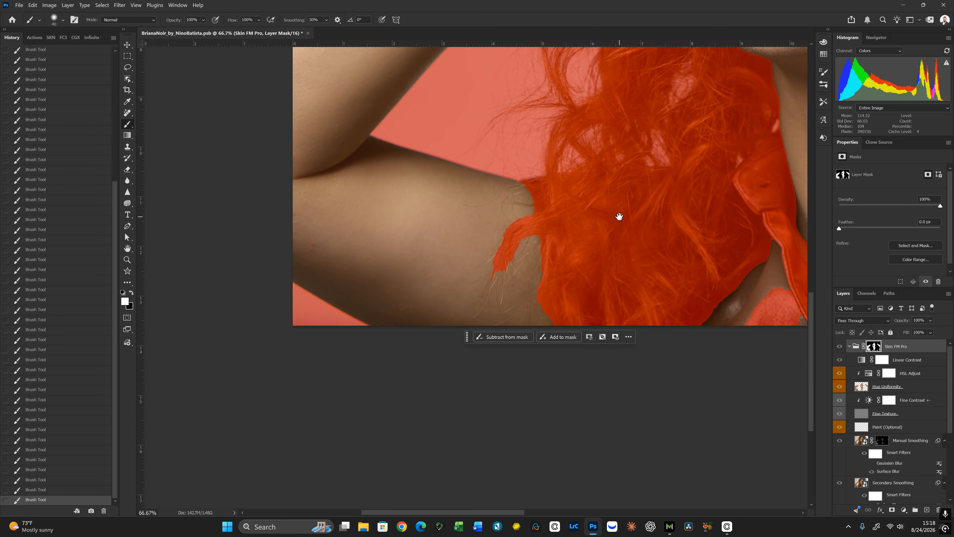
key(backslash)
key(backslash)
drag(603, 260, 230, 209)
drag(718, 212, 754, 274)
key(x)
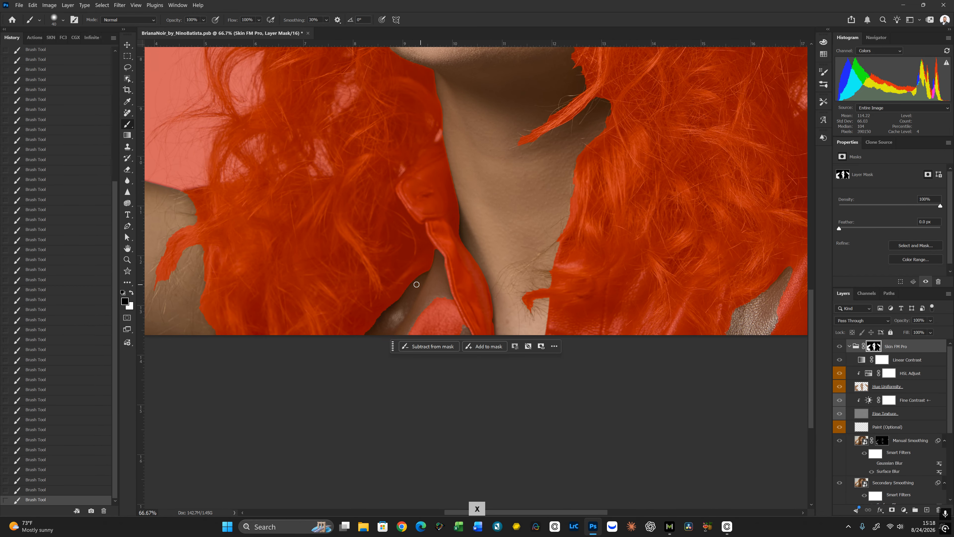
key(bracketright)
key(bracketright)
key(bracketright)
key(bracketright)
key(bracketright)
key(bracketright)
key(bracketright)
key(bracketright)
key(bracketright)
key(bracketright)
mouse_move(374, 322)
mouse_down()
mouse_move(386, 324)
mouse_move(433, 256)
mouse_move(456, 320)
mouse_up()
drag(740, 307, 612, 265)
mouse_move(614, 277)
mouse_down()
mouse_move(612, 268)
mouse_move(646, 255)
mouse_up()
Paint the skin of the hand tucked into the hair above the bracelet into the mask in white, with a smaller brush
key(space)
drag(682, 166, 627, 251)
drag(601, 146, 624, 248)
key(x)
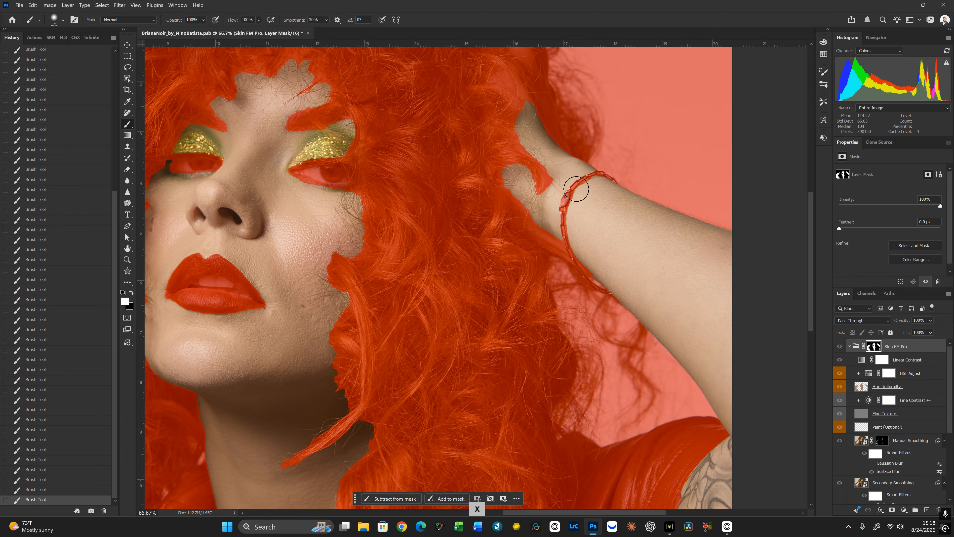
key(backslash)
key(bracketleft)
key(bracketleft)
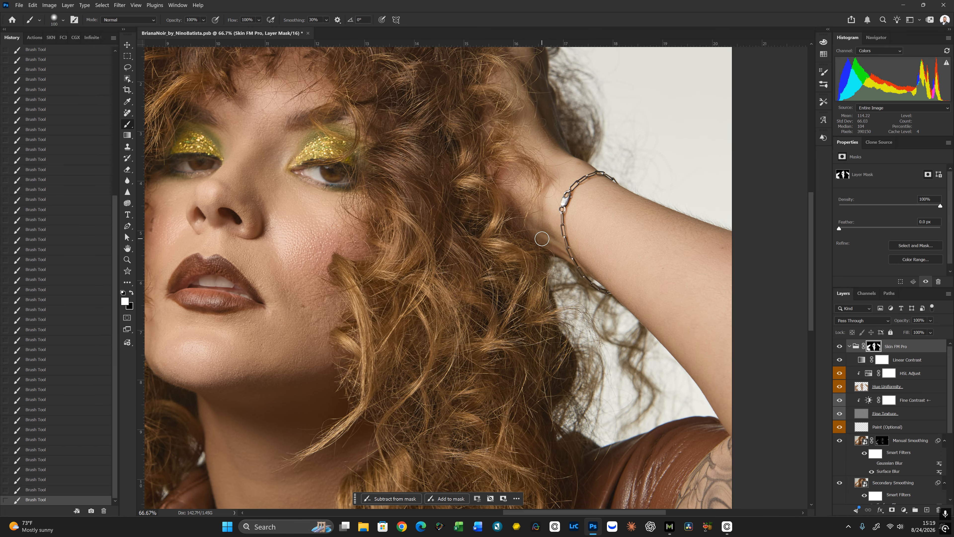
key(backslash)
key(bracketleft)
key(bracketleft)
drag(519, 204, 534, 224)
key(bracketleft)
key(bracketleft)
mouse_move(548, 176)
mouse_down()
mouse_move(539, 180)
mouse_move(542, 170)
mouse_up()
key(x)
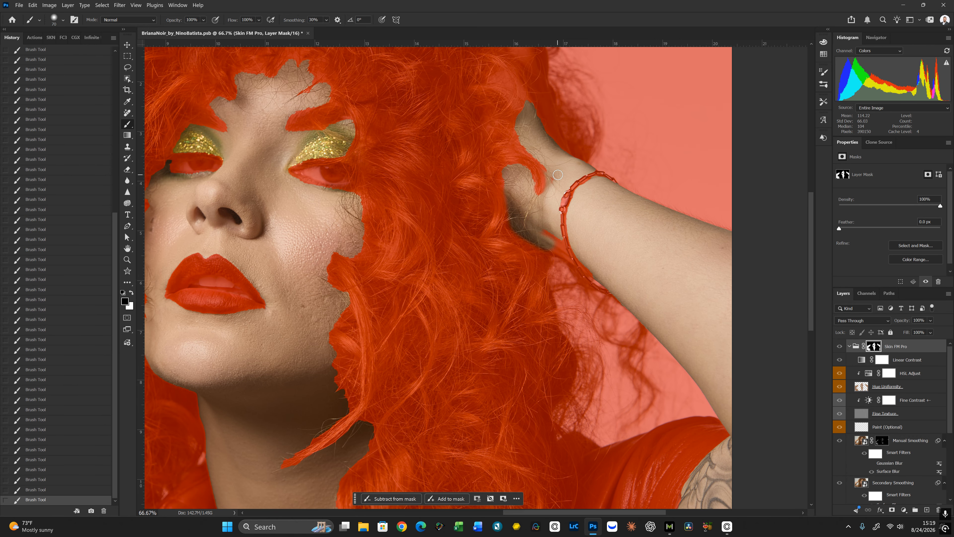
key(x)
Extend the mask over the wrist skin alongside the bracelet, reducing the brush gradually
key(bracketleft)
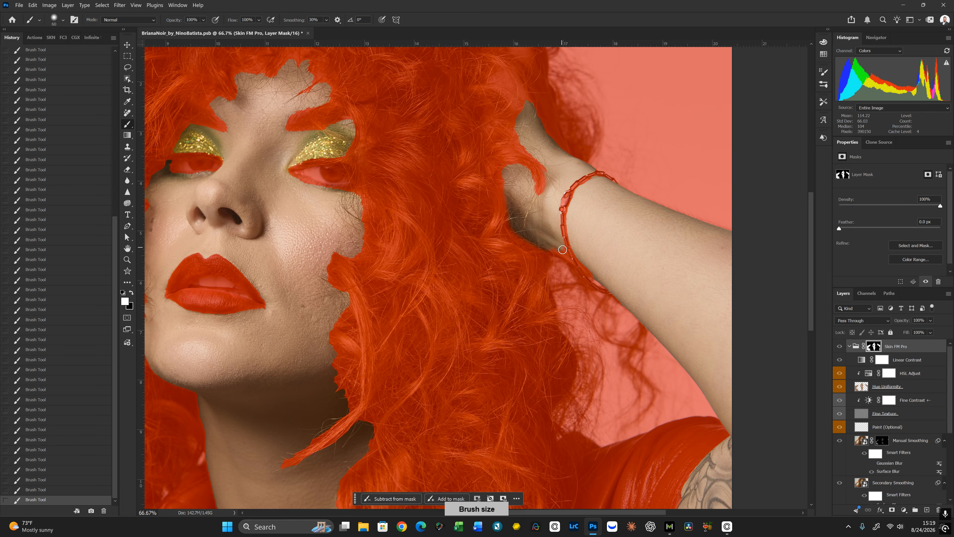
key(bracketleft)
key(bracketleft)
key(bracketleft)
key(bracketleft)
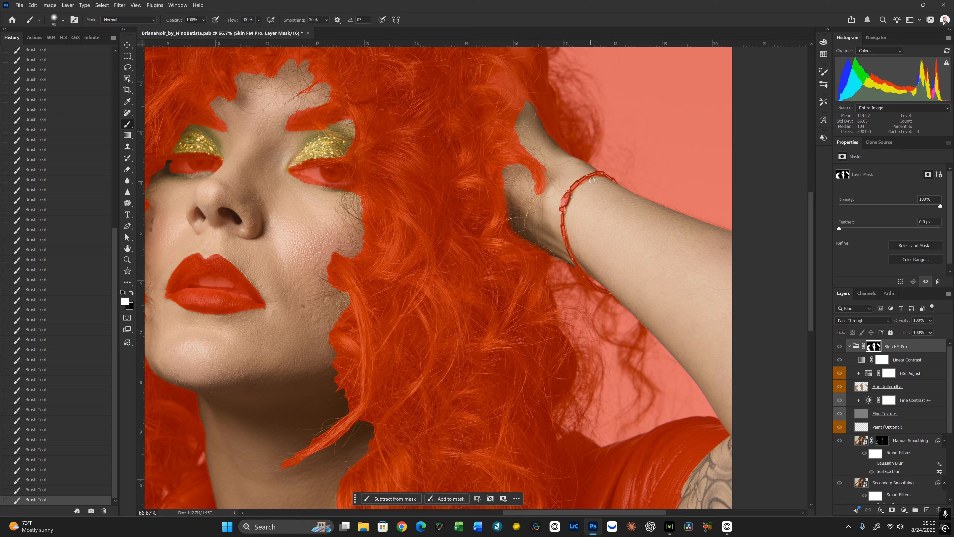
Refine the mask around the bracelet links, alternating black and white with a brush of about 10
key(bracketleft)
key(bracketleft)
key(bracketleft)
key(bracketleft)
key(x)
key(bracketleft)
key(bracketleft)
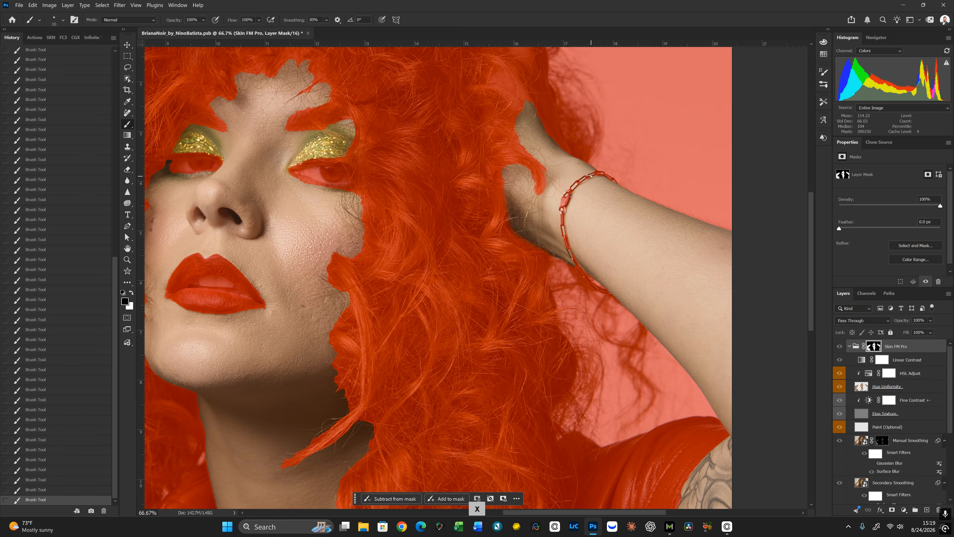
key(x)
key(bracketright)
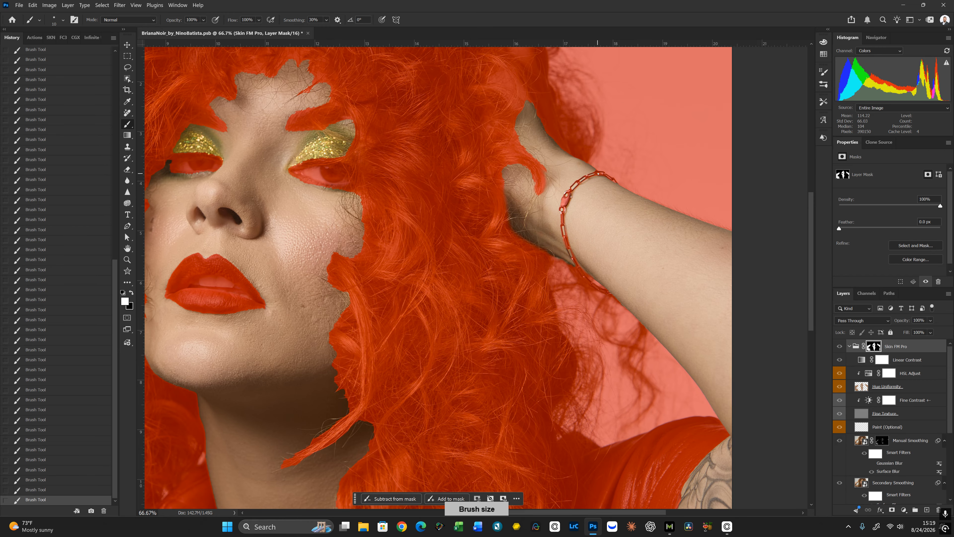
Add the tattooed upper arm's skin along the jacket sleeve to the mask in white, with a brush of about 35
key(space)
drag(643, 356, 590, 129)
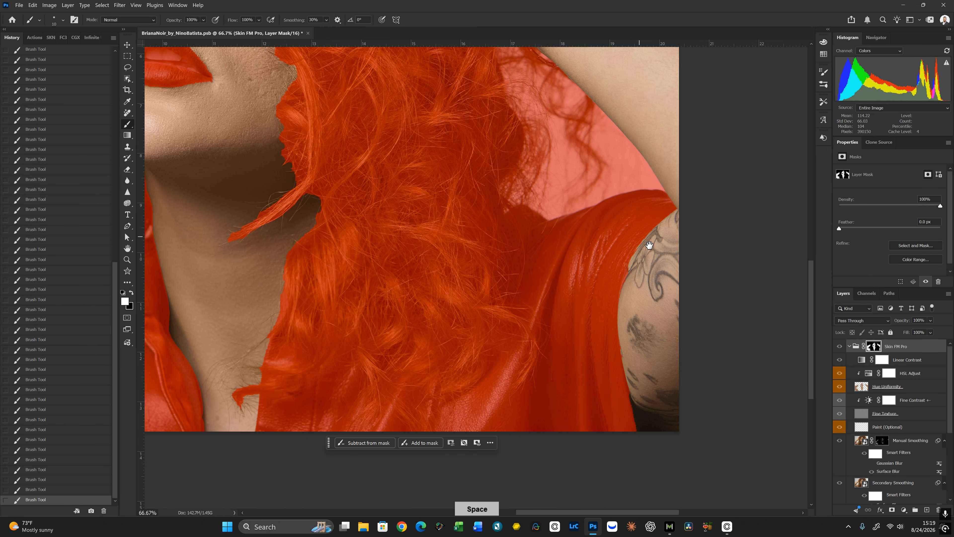
key(bracketright)
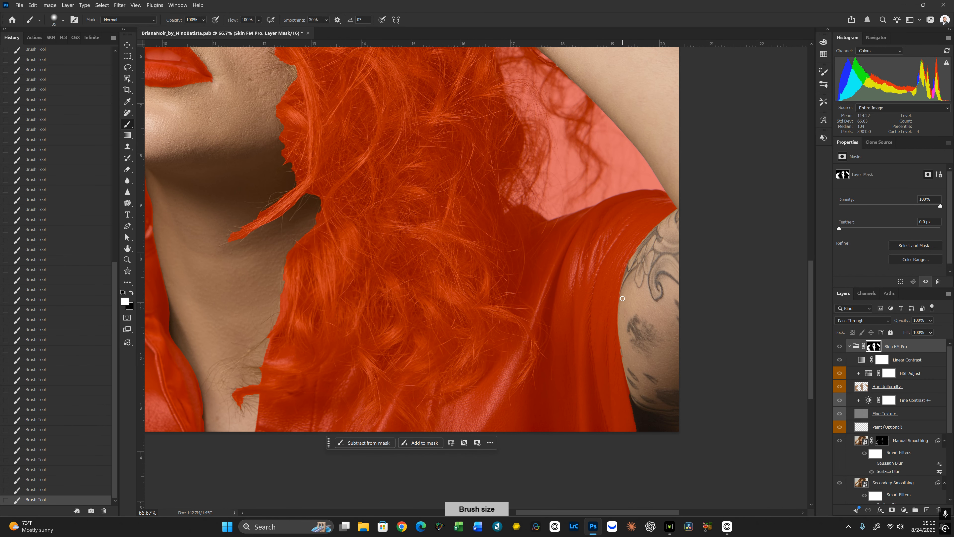
key(space)
drag(636, 328, 635, 265)
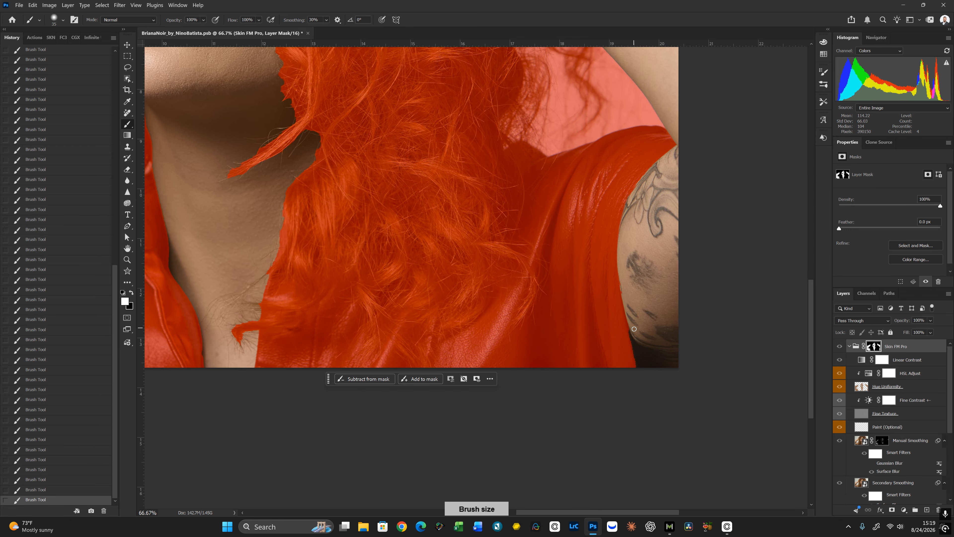
key(bracketleft)
key(space)
mouse_move(496, 162)
mouse_down()
mouse_move(573, 154)
mouse_move(631, 249)
mouse_up()
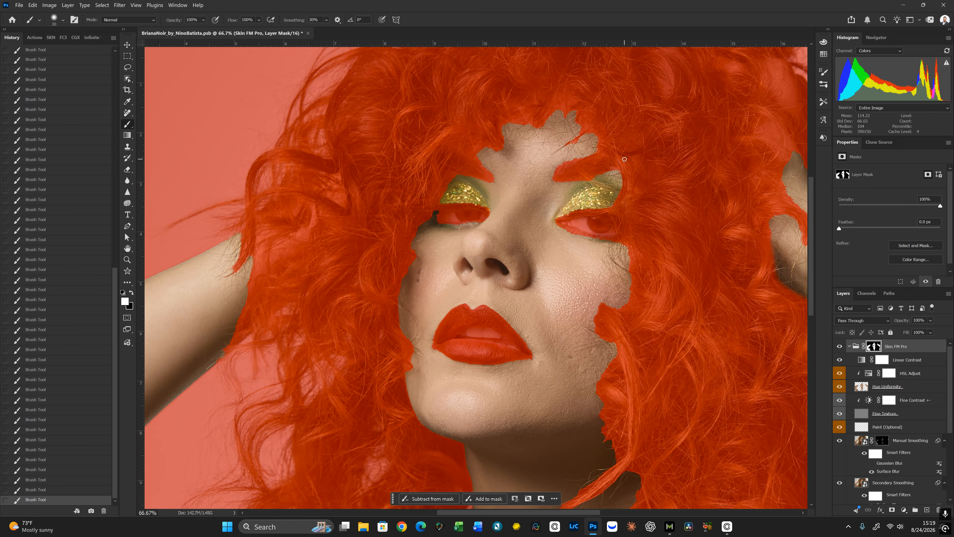
Refine the skin group mask around the eyeshadow in white with a brush of about 45, comparing with the overlay on and off
key(backslash)
key(backslash)
key(backslash)
key(bracketright)
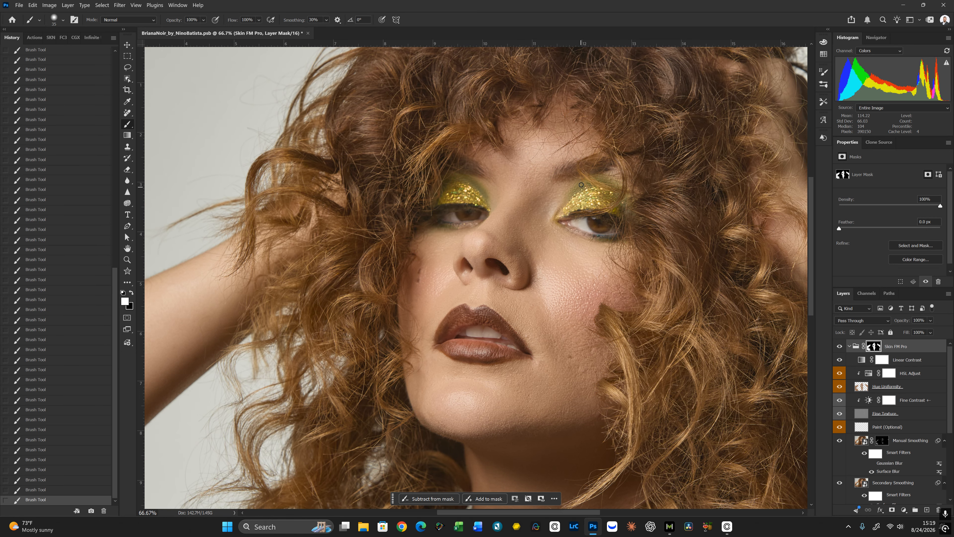
key(bracketright)
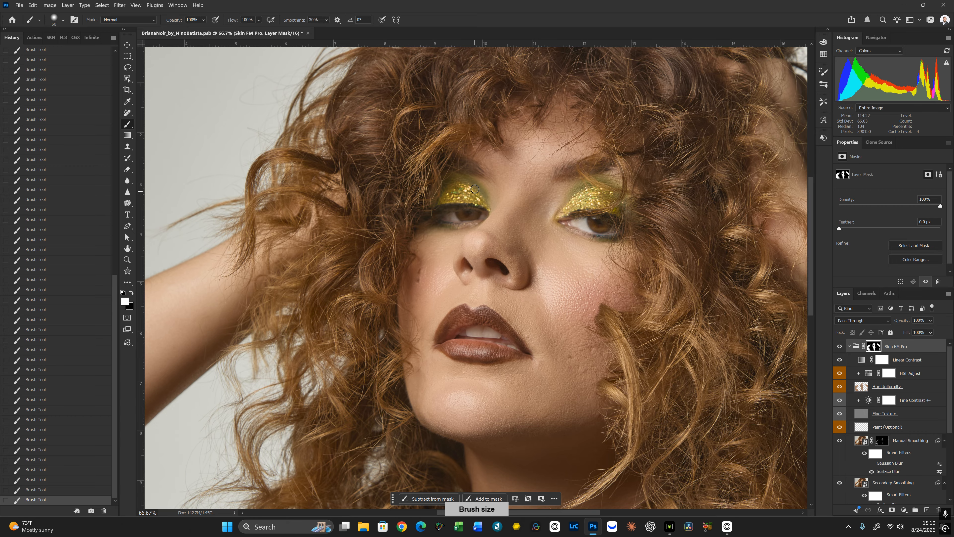
key(backslash)
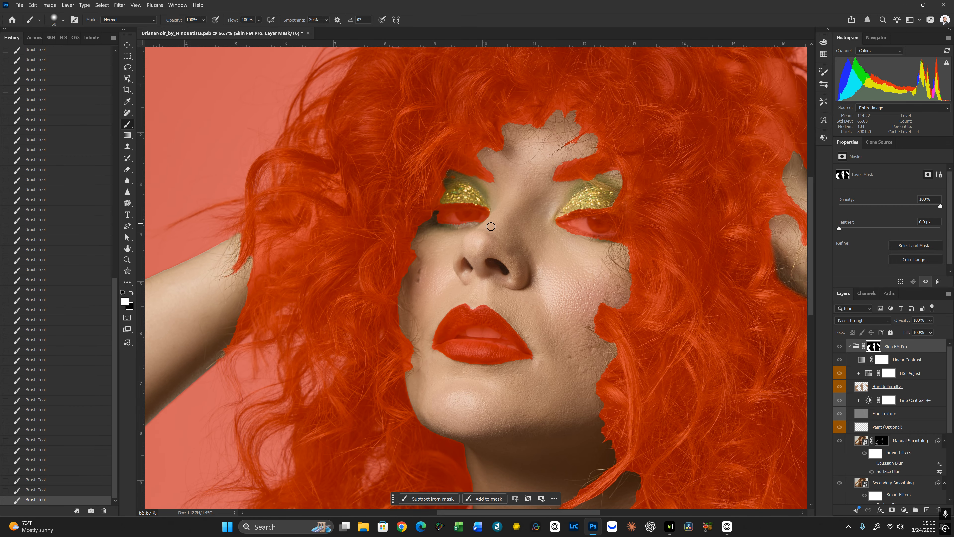
key(bracketleft)
key(bracketleft)
key(bracketright)
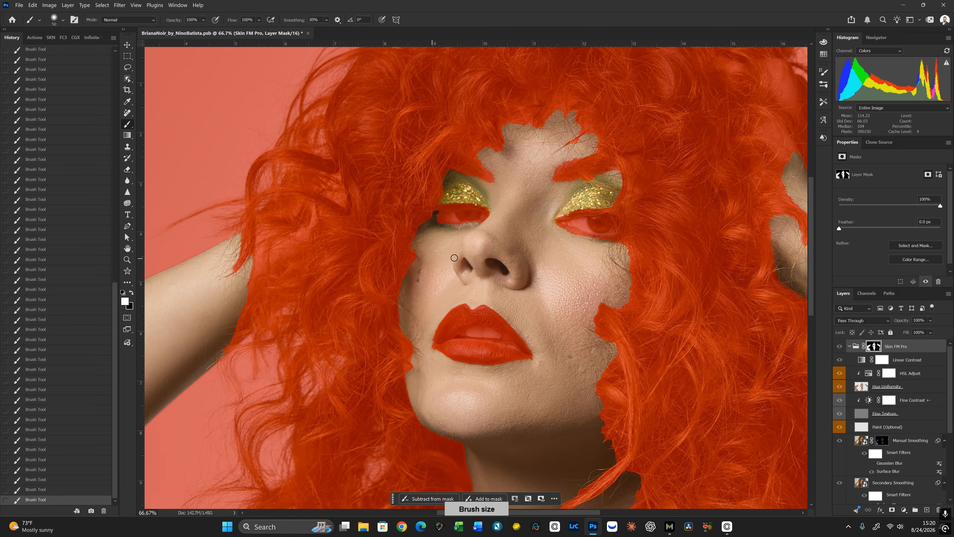
key(backslash)
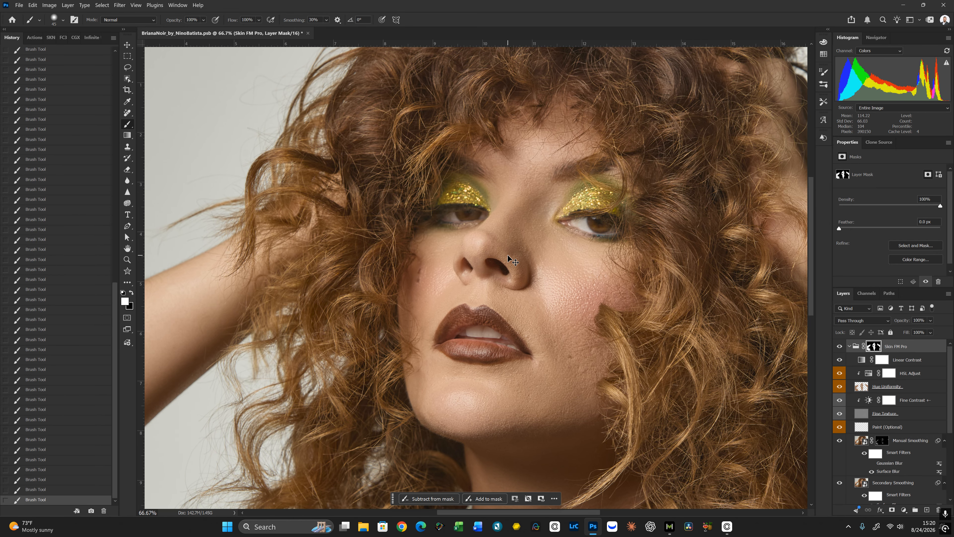
Make the Paint (Optional) layer active and sample the skin tone of the upper arm below the bent elbow
key(ctrl+0)
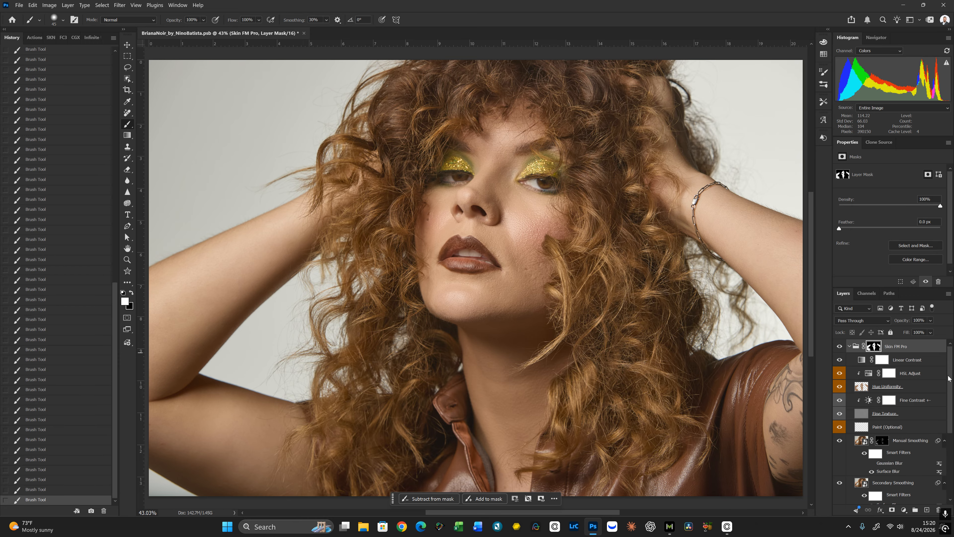
drag(948, 377, 949, 405)
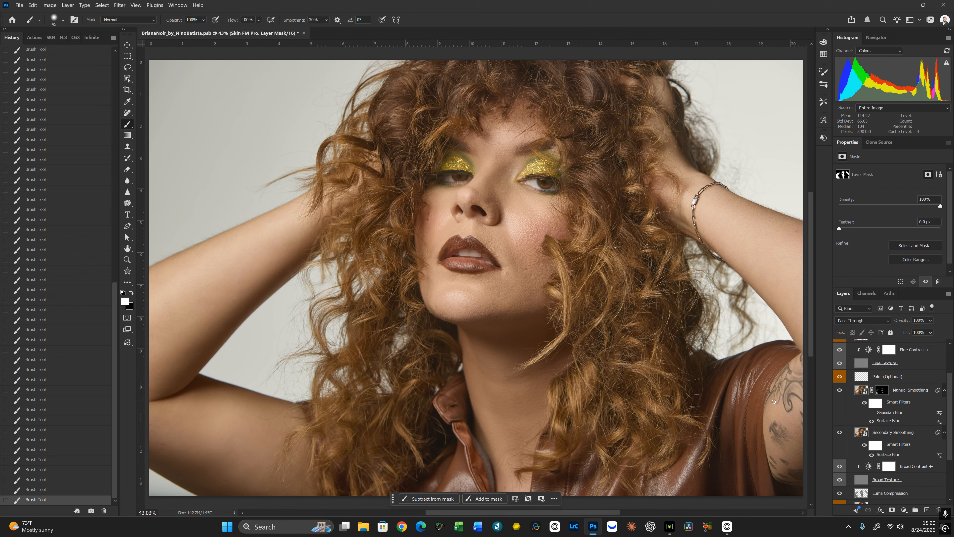
drag(602, 347, 680, 248)
drag(590, 303, 620, 330)
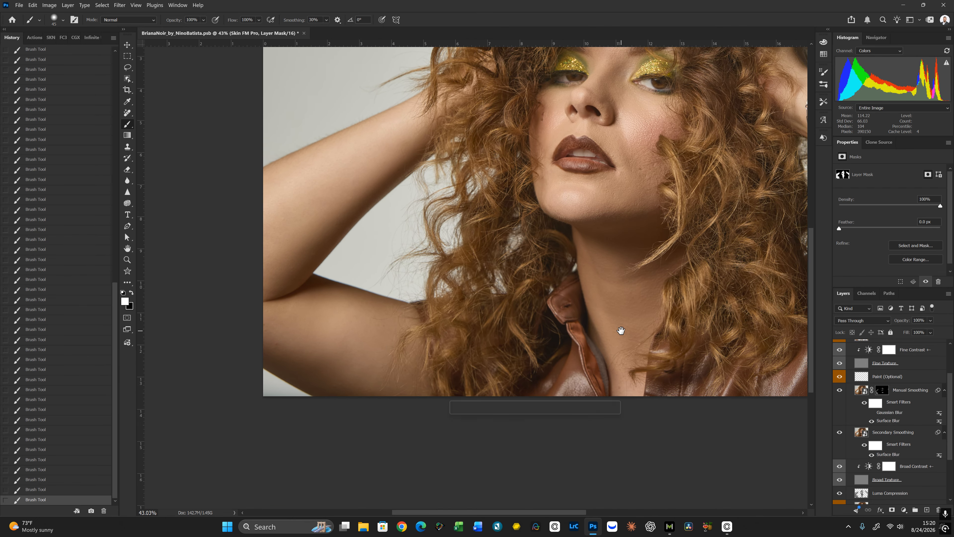
click(861, 377)
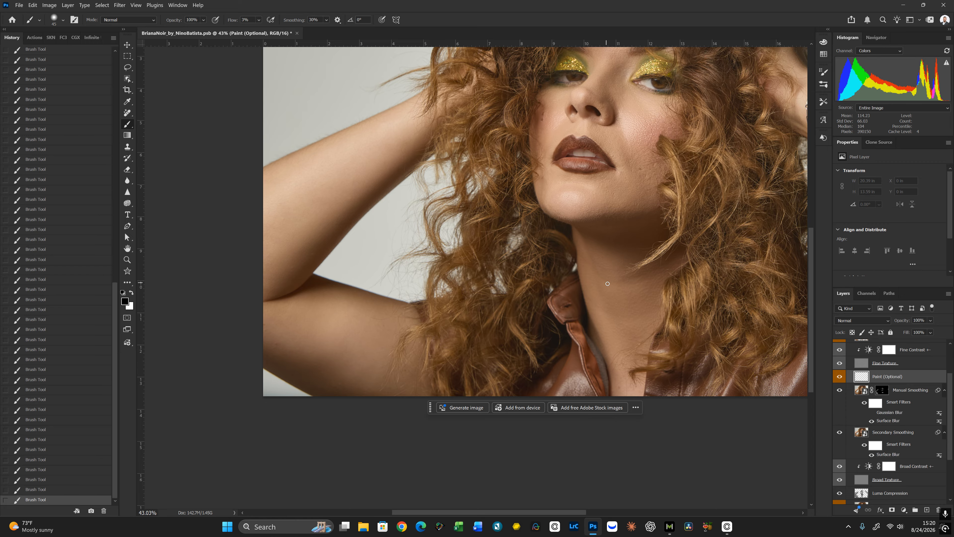
key(bracketright)
key(bracketright)
key(bracketright)
key(bracketright)
key(bracketright)
alt+click(333, 335)
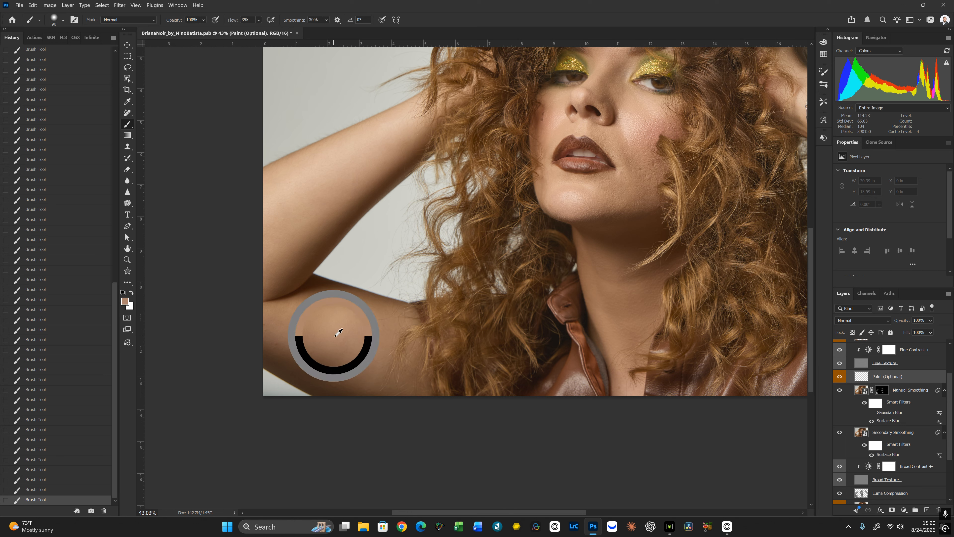
Paint the sampled skin tone over the middle of the upper arm at low flow with a brush of about 500
key(bracketright)
key(bracketright)
key(bracketright)
key(bracketright)
key(bracketright)
key(bracketright)
key(bracketright)
key(bracketright)
key(bracketright)
click(335, 336)
click(353, 347)
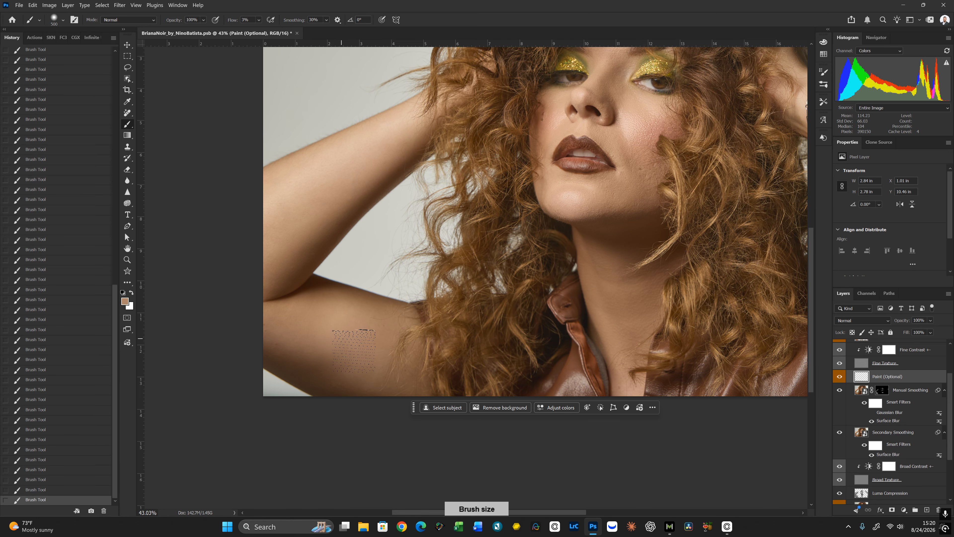
Resample the upper arm's skin nearer the hair and blend the patchy tones there with a brush of about 300
alt+click(369, 349)
key(bracketleft)
key(bracketleft)
key(bracketleft)
key(bracketleft)
key(bracketright)
key(bracketright)
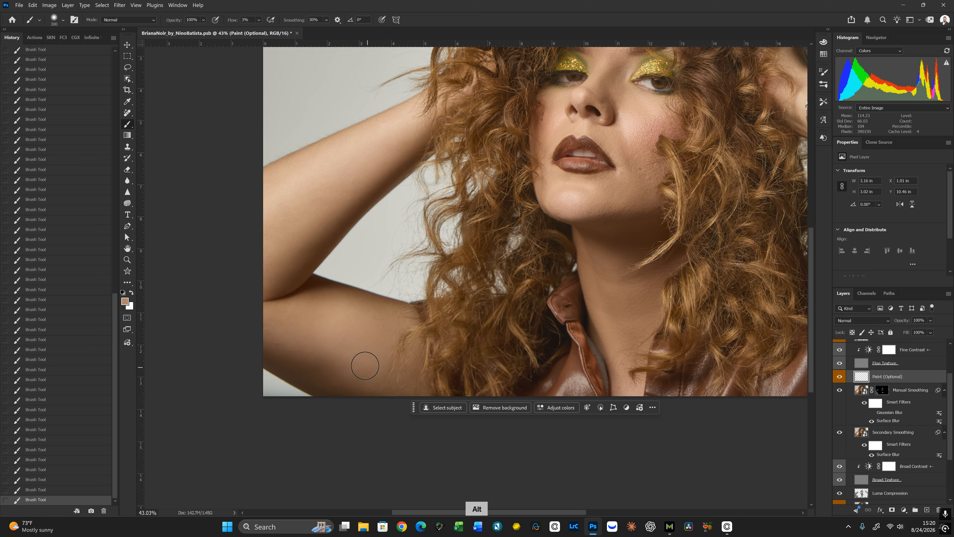
Undo the last two strokes on the upper arm and blend a lighter sampled skin tone toward the elbow
alt+click(331, 336)
alt+click(310, 369)
key(ctrl+z)
key(ctrl+z)
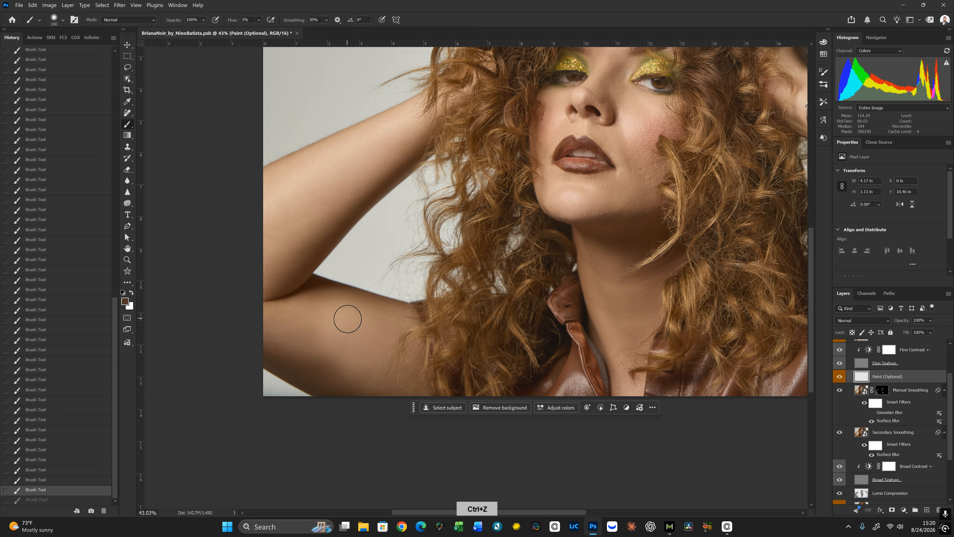
alt+click(324, 333)
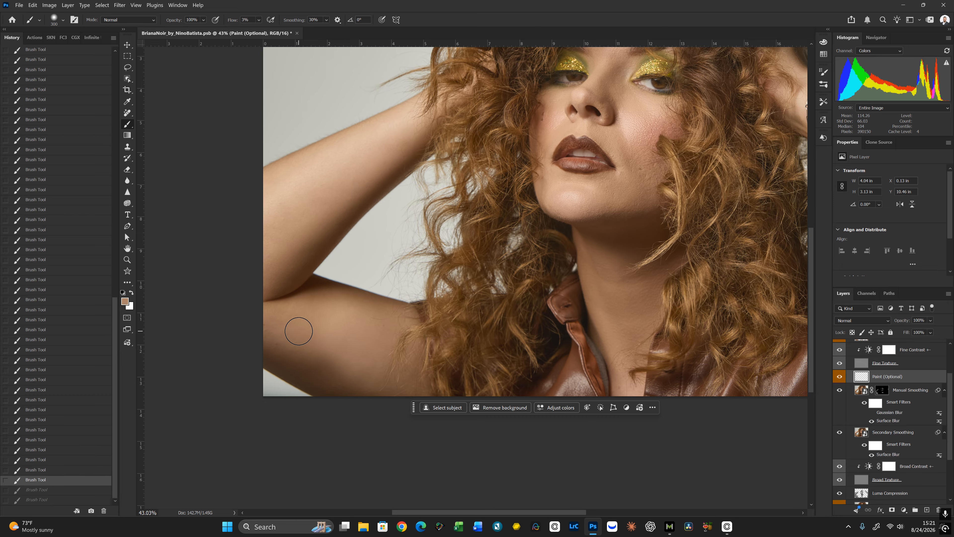
drag(298, 331, 275, 307)
Even out the raised forearm's color by repeatedly sampling nearby skin and painting from the elbow toward the wrist
alt+click(306, 192)
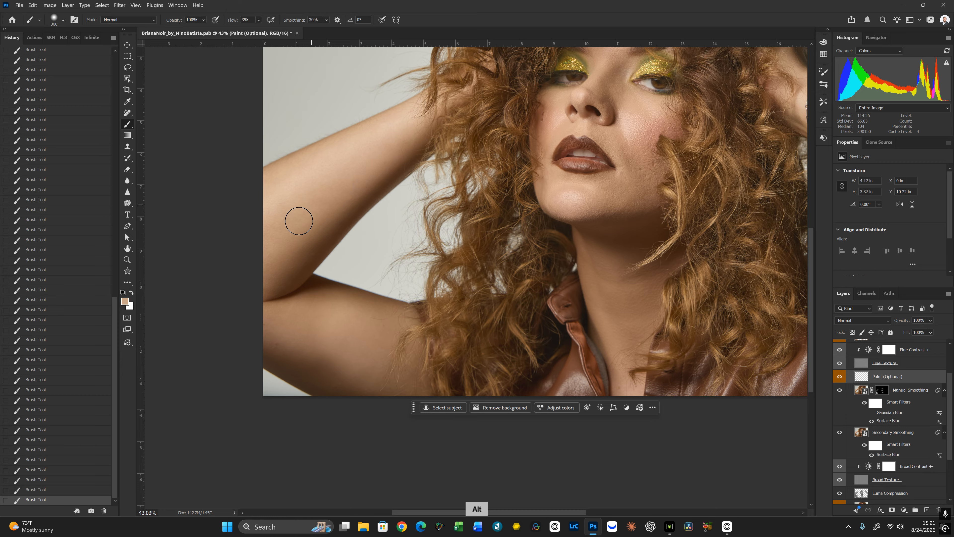
alt+click(296, 267)
mouse_move(304, 251)
mouse_down()
mouse_move(337, 208)
mouse_move(346, 168)
mouse_move(386, 134)
mouse_up()
alt+click(307, 190)
alt+click(309, 192)
Blend the neck's uneven tones above the jacket collar with repeatedly sampled skin colors and a brush of about 200
drag(646, 160, 598, 269)
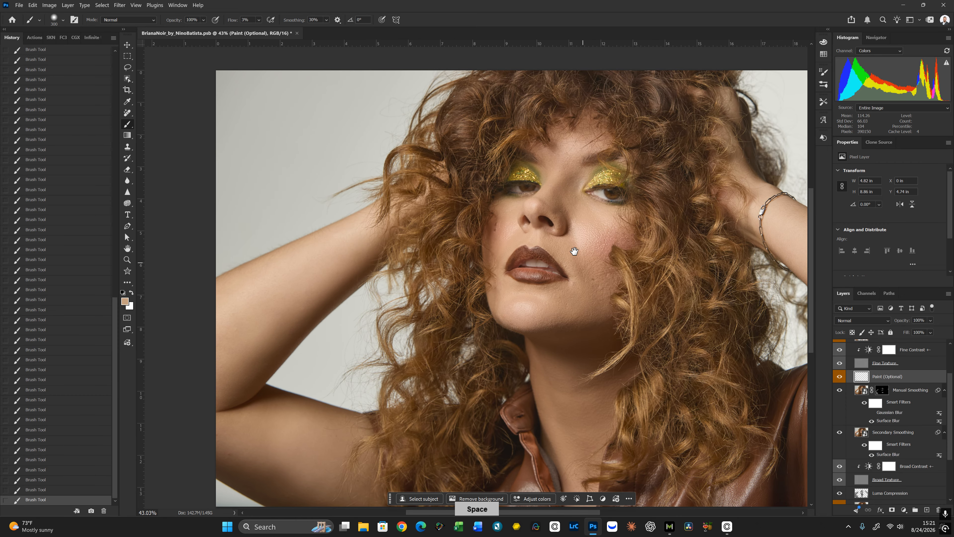
drag(682, 248, 528, 188)
drag(625, 244, 530, 222)
drag(358, 285, 622, 224)
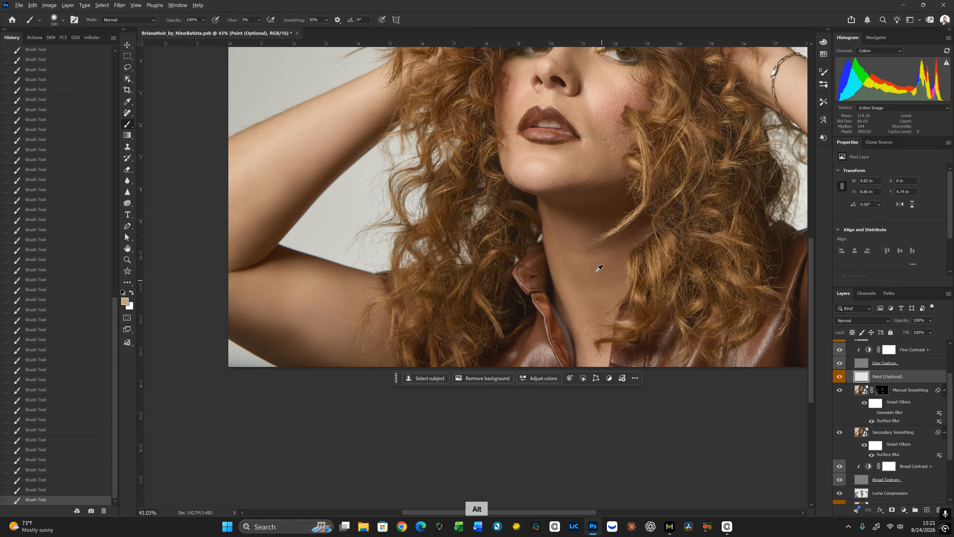
alt+click(588, 275)
key(bracketleft)
key(bracketleft)
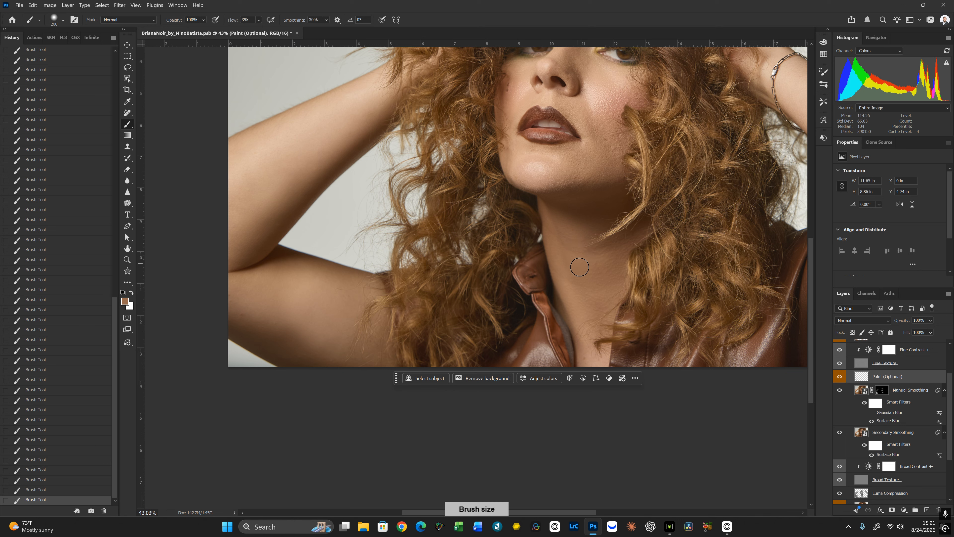
mouse_move(581, 268)
mouse_down()
mouse_move(607, 254)
mouse_move(599, 264)
mouse_move(586, 255)
mouse_up()
alt+click(611, 266)
alt+click(583, 269)
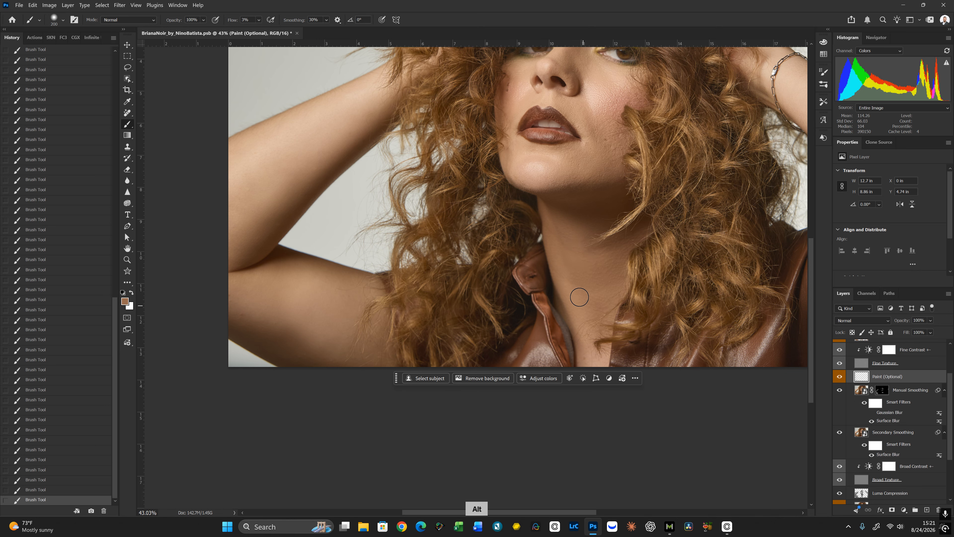
alt+click(581, 273)
alt+click(558, 256)
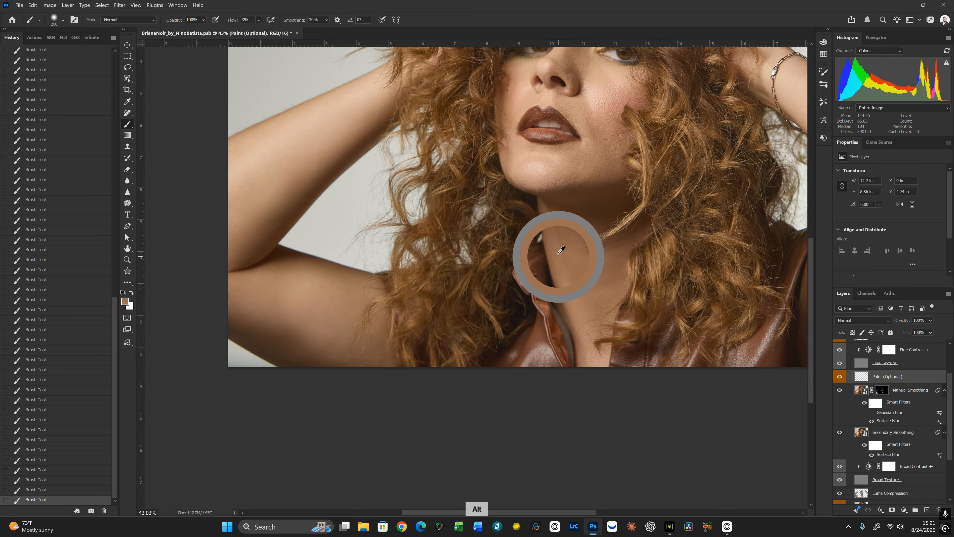
Blend sampled skin tone along the shaded jaw beside the chin with a brush of about 250
drag(611, 194, 624, 280)
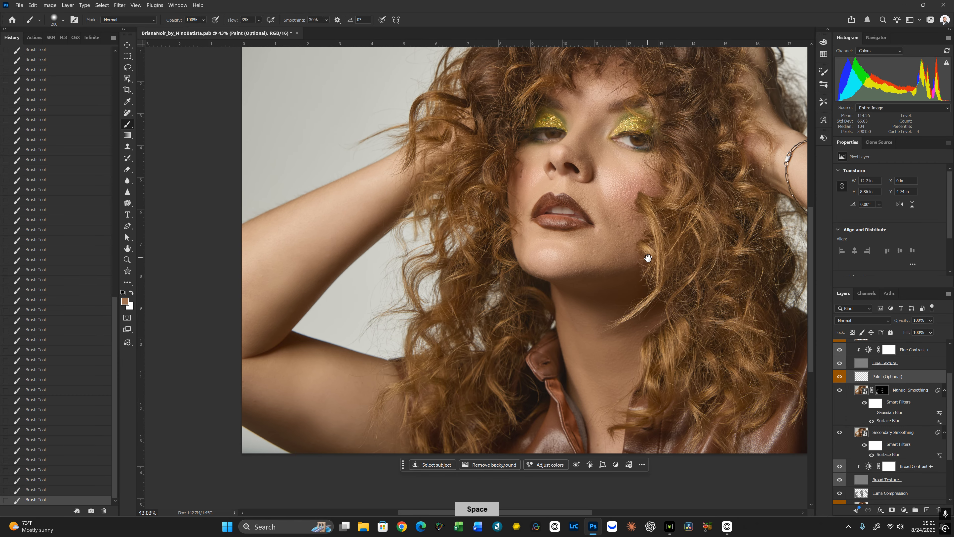
alt+click(599, 262)
key(bracketright)
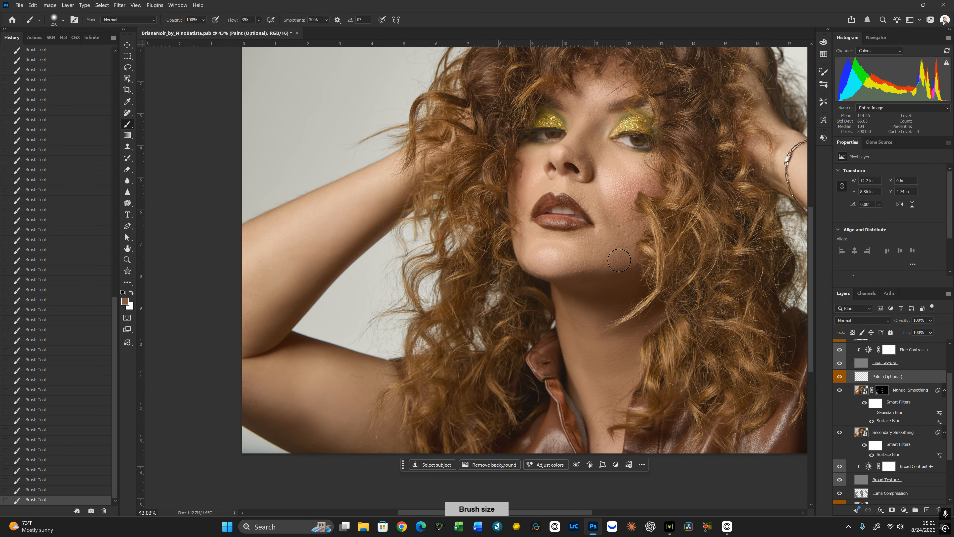
Soften the tone transitions on the cheek under the eye and beside the nose with sampled skin colors, reducing the brush to about 175
key(space)
drag(610, 189, 621, 212)
alt+click(603, 214)
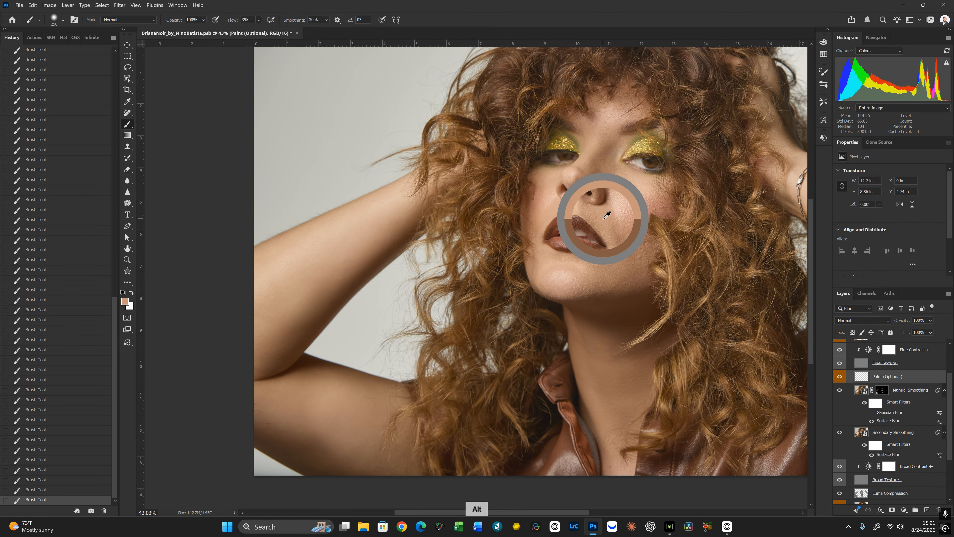
key(bracketleft)
key(bracketleft)
key(bracketleft)
key(bracketleft)
alt+click(635, 180)
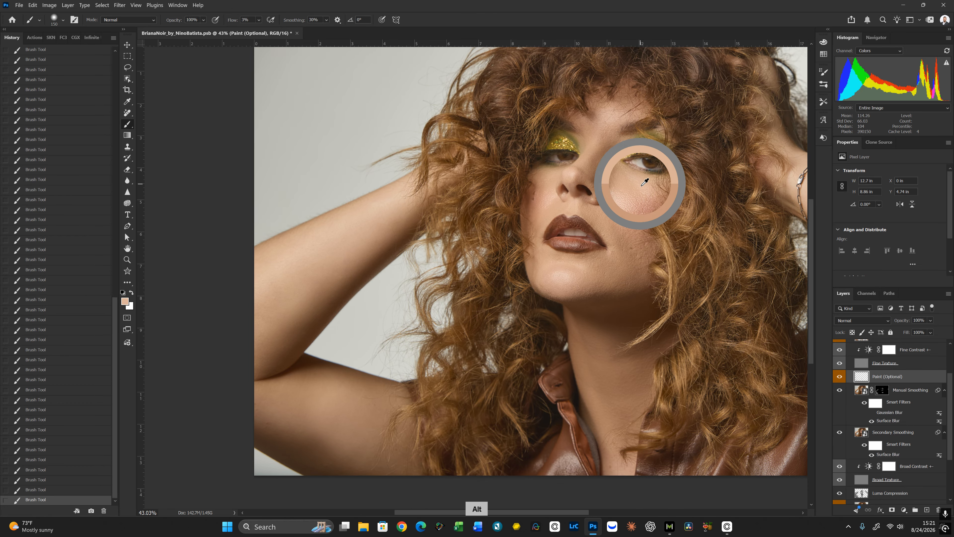
key(bracketright)
key(bracketright)
drag(613, 176, 612, 166)
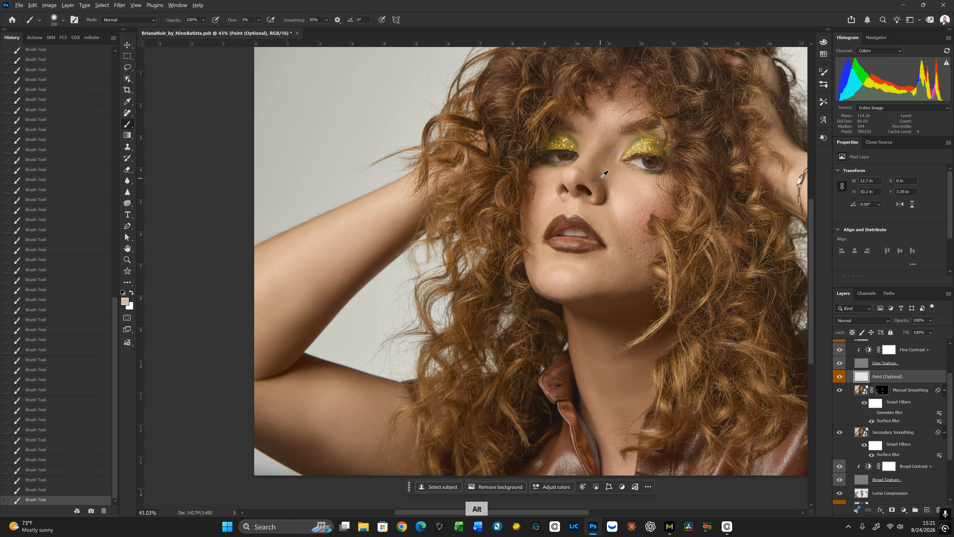
alt+click(601, 177)
key(bracketleft)
Try to blend sampled skin tone across the forehead between the brows, undoing the last two strokes
alt+click(602, 135)
click(610, 120)
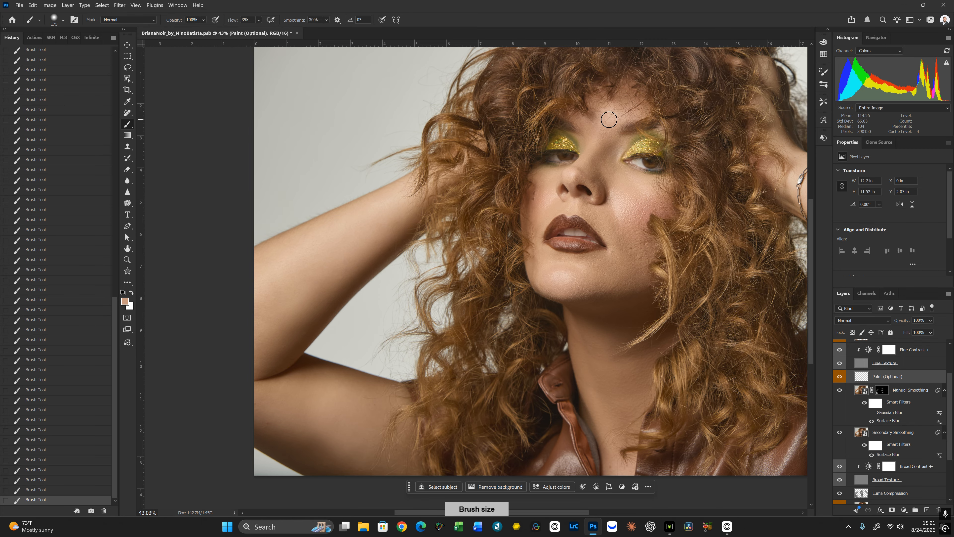
key(bracketright)
key(ctrl+z)
key(ctrl+z)
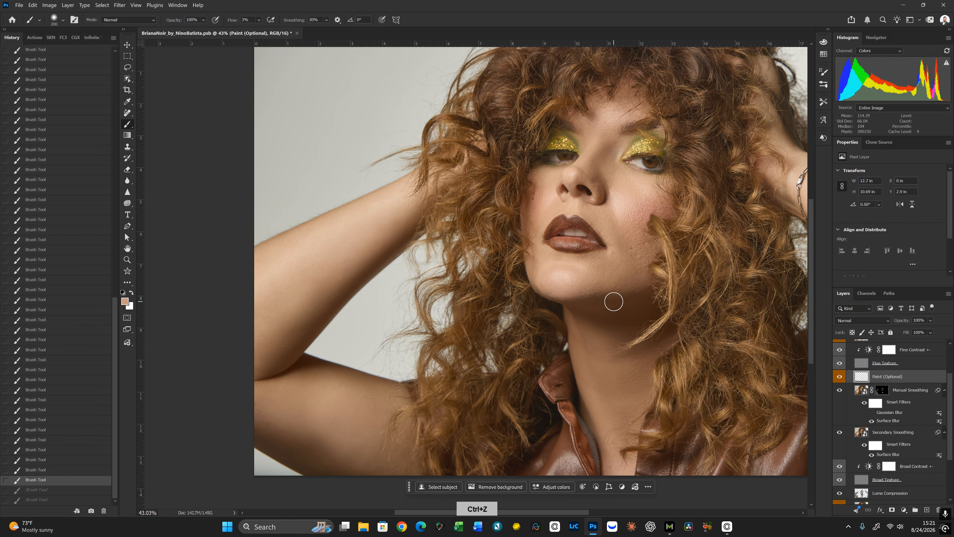
Blend sampled skin tone over the chin below the lips, reducing the brush to about 150
drag(576, 269, 592, 242)
alt+click(574, 261)
key(bracketleft)
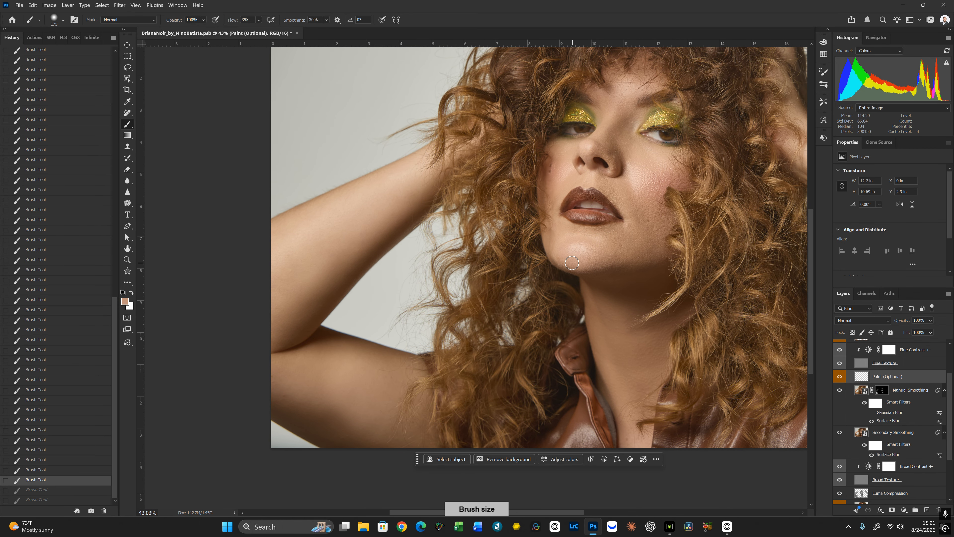
click(568, 259)
alt+click(564, 248)
key(bracketleft)
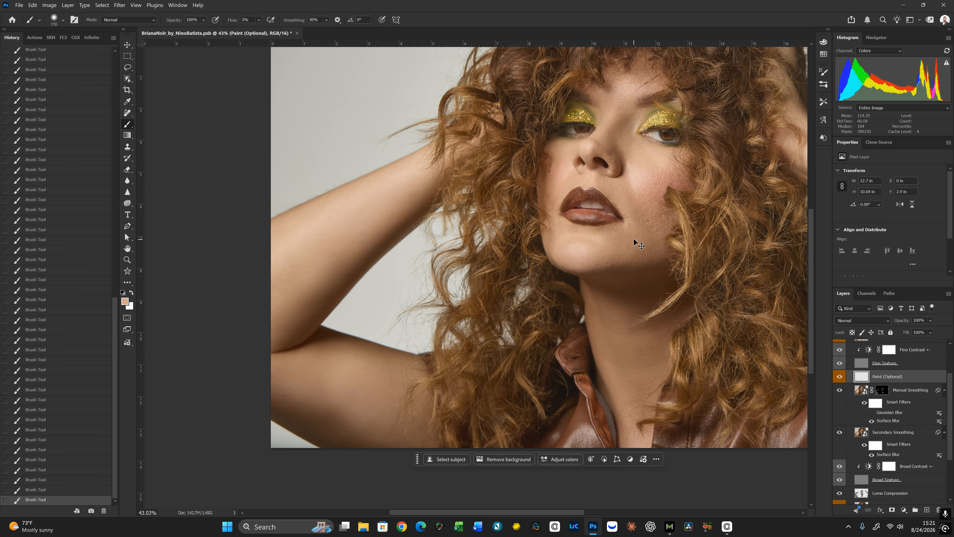
Fade the last brush stroke to a lower opacity in Normal mode
key(ctrl+shift+f)
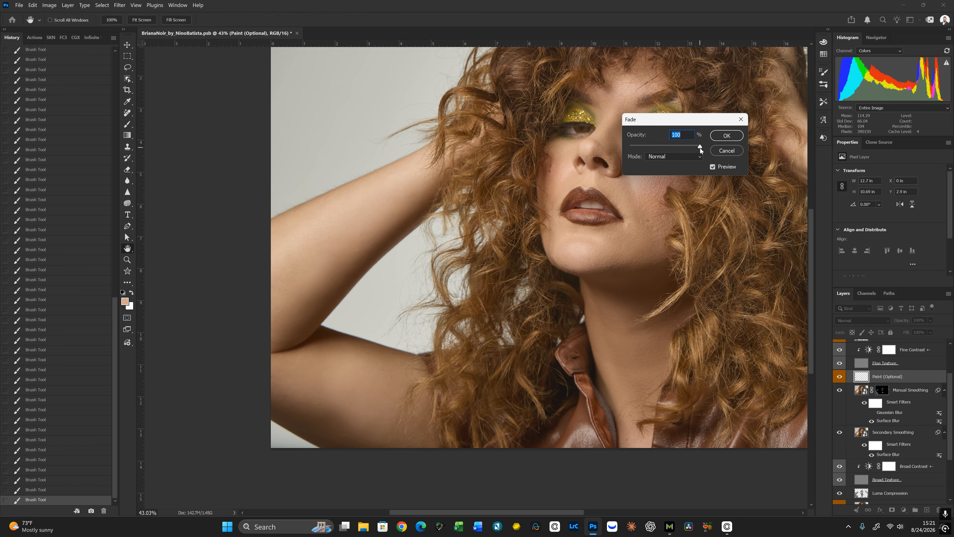
drag(700, 147, 666, 151)
key(Return)
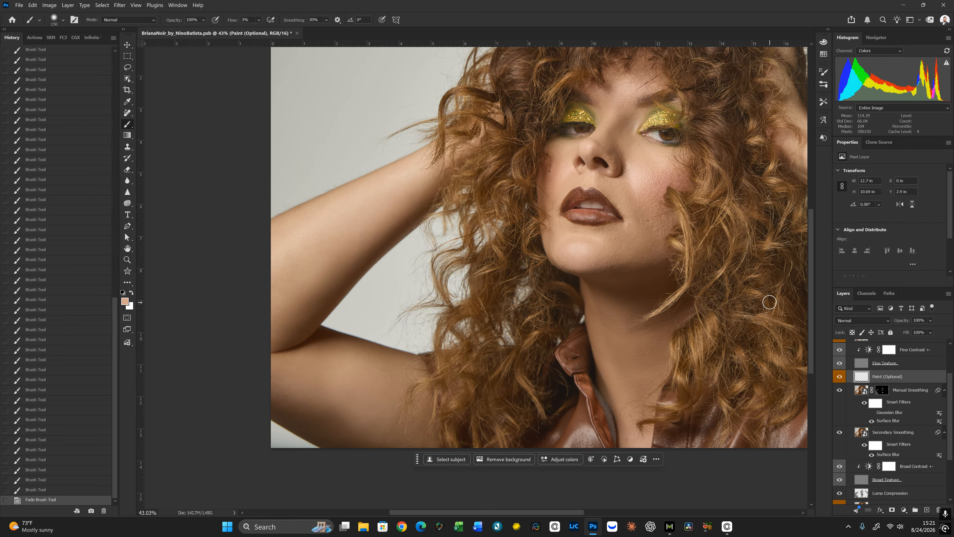
Compare the whole portrait with and without the Skin FM Pro group by toggling its visibility several times
key(ctrl+0)
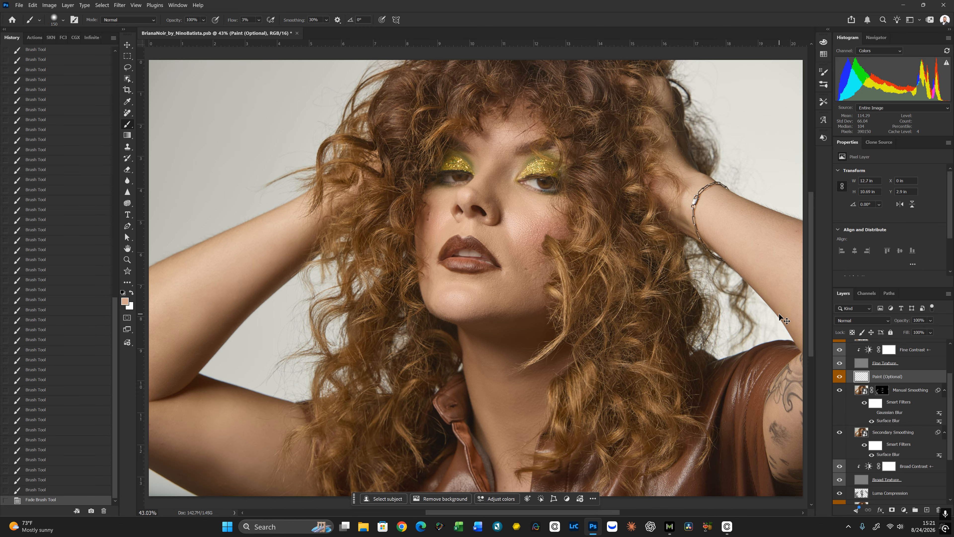
key(ctrl+minus)
scroll(944, 342, up, 2)
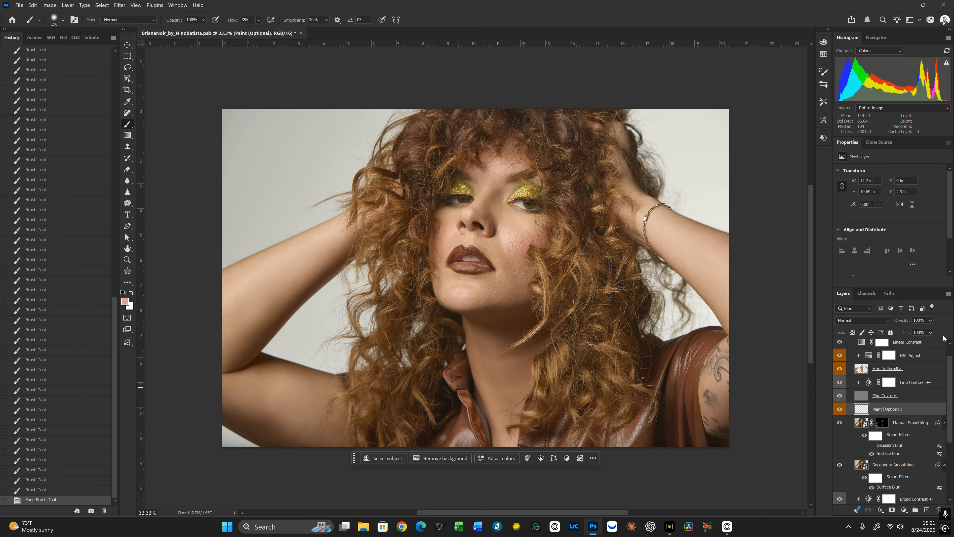
scroll(952, 349, up, 1)
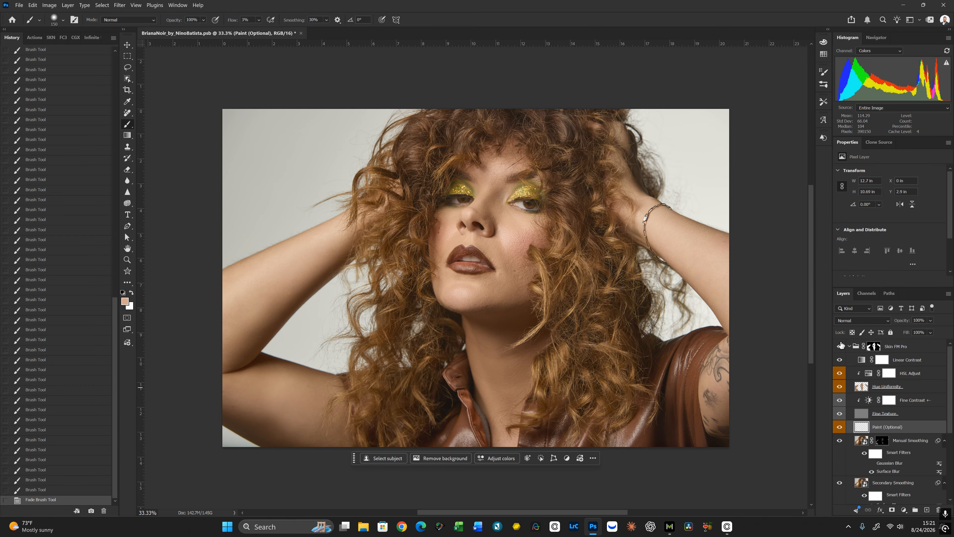
click(839, 347)
click(840, 348)
click(840, 350)
click(840, 350)
click(840, 350)
click(840, 350)
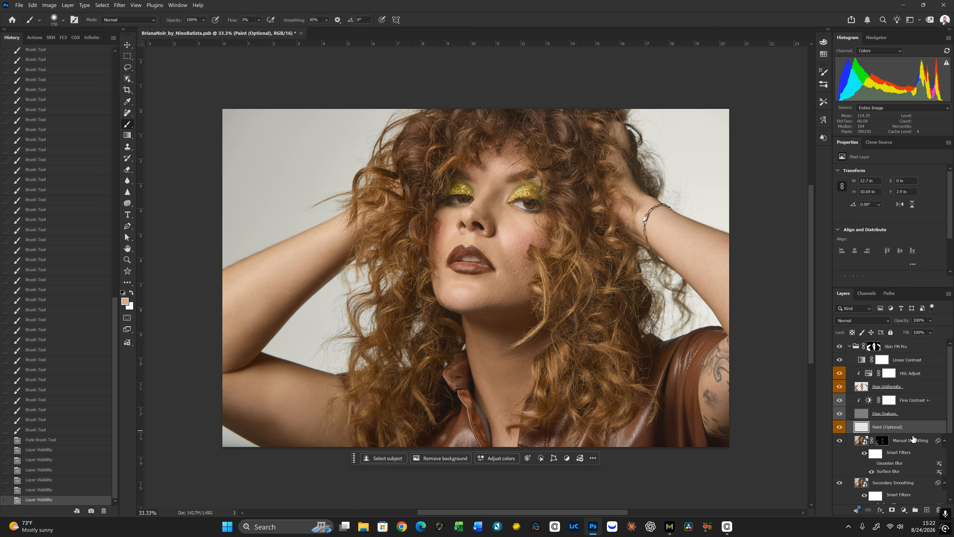
Test the Hue Uniformity layer at 100% opacity, compare it with the earlier state, and settle its opacity at 27%
mouse_move(951, 413)
mouse_down()
mouse_move(951, 425)
mouse_move(951, 409)
mouse_up()
click(914, 390)
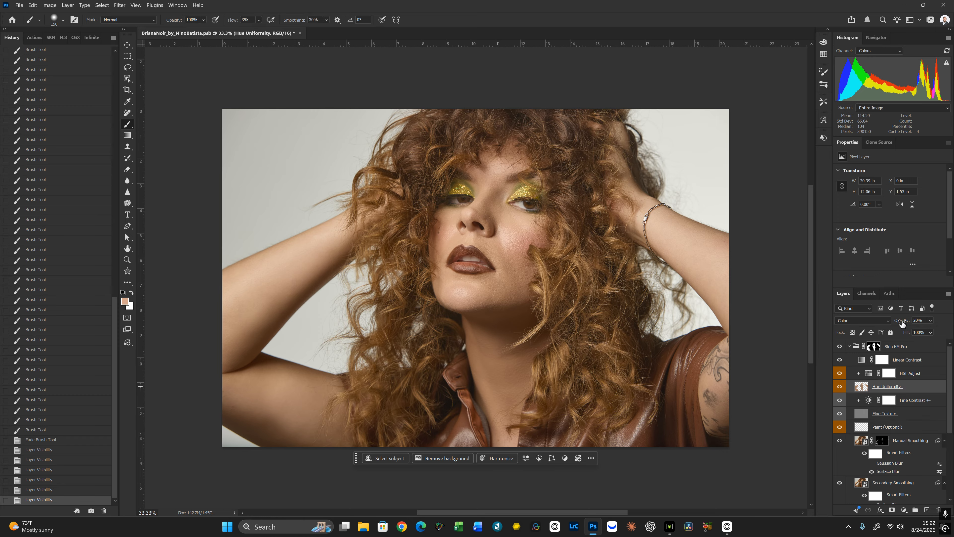
mouse_move(903, 321)
mouse_down()
mouse_move(872, 320)
mouse_move(920, 321)
mouse_up()
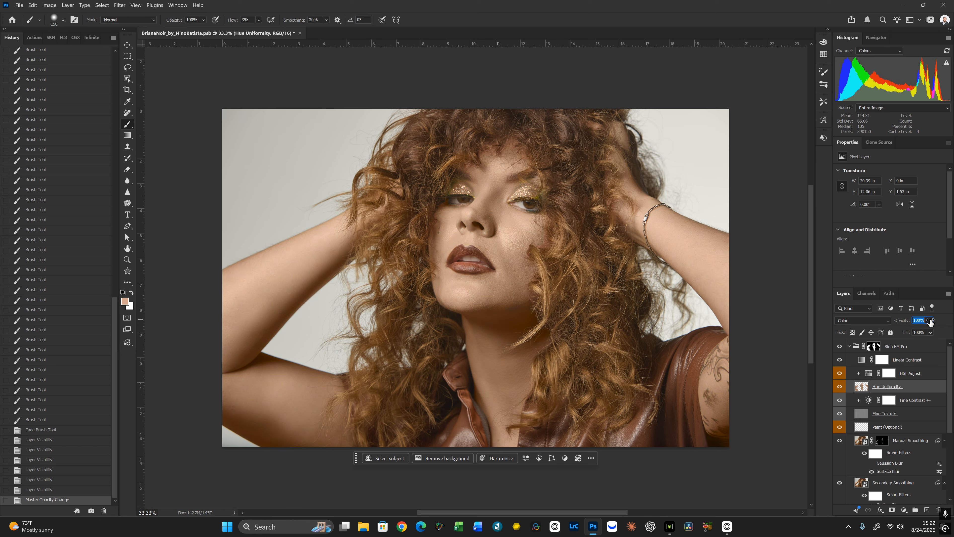
drag(930, 321, 903, 327)
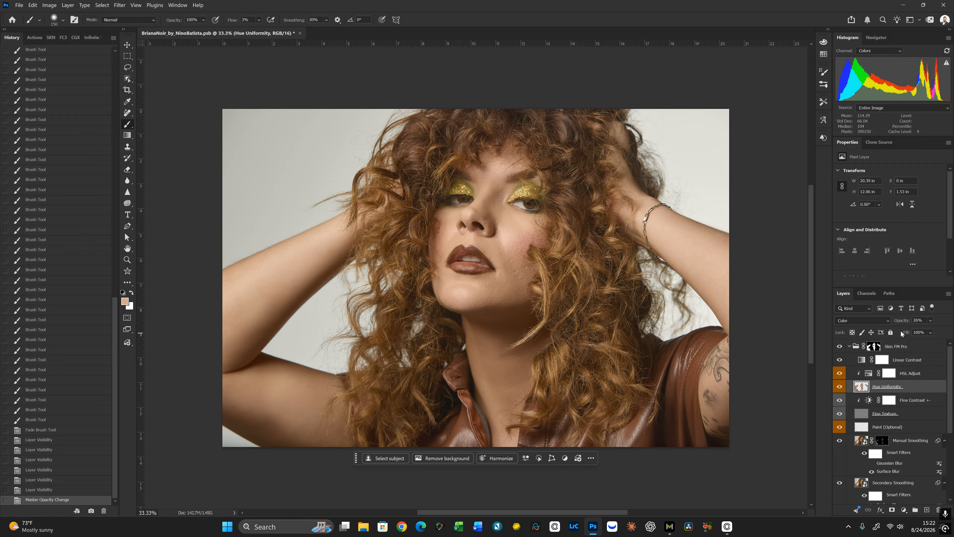
drag(905, 322, 907, 322)
click(77, 490)
click(82, 501)
drag(903, 322, 902, 323)
key(Return)
Add a layer mask to Hue Uniformity and paint black over both cheeks with a brush of about 300, reducing it for smaller strokes
click(892, 510)
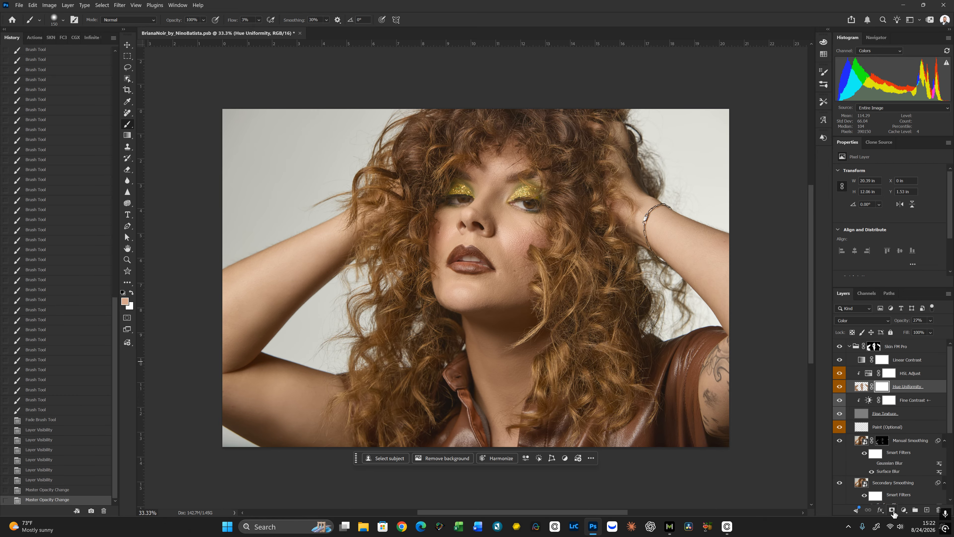
key(x)
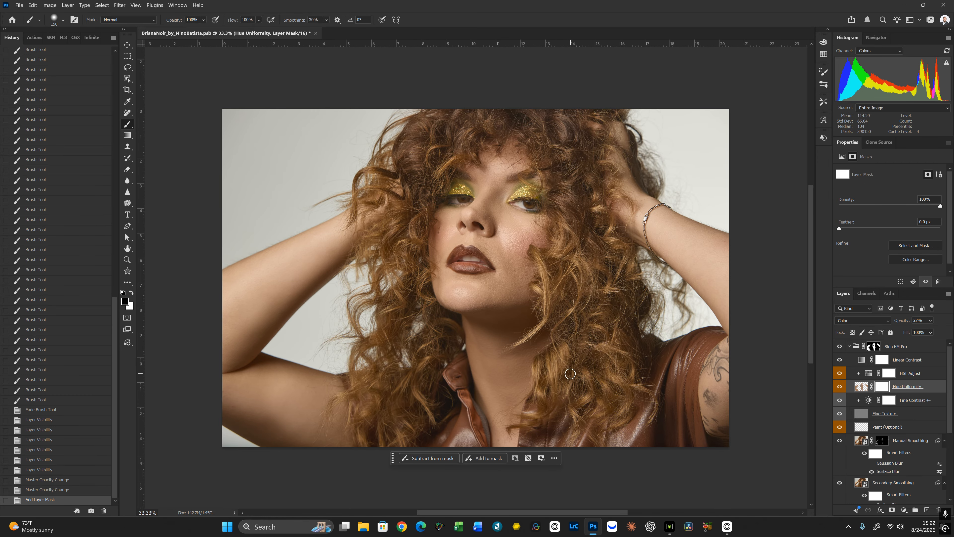
key(ctrl+plus)
key(bracketright)
key(bracketright)
key(bracketright)
key(bracketright)
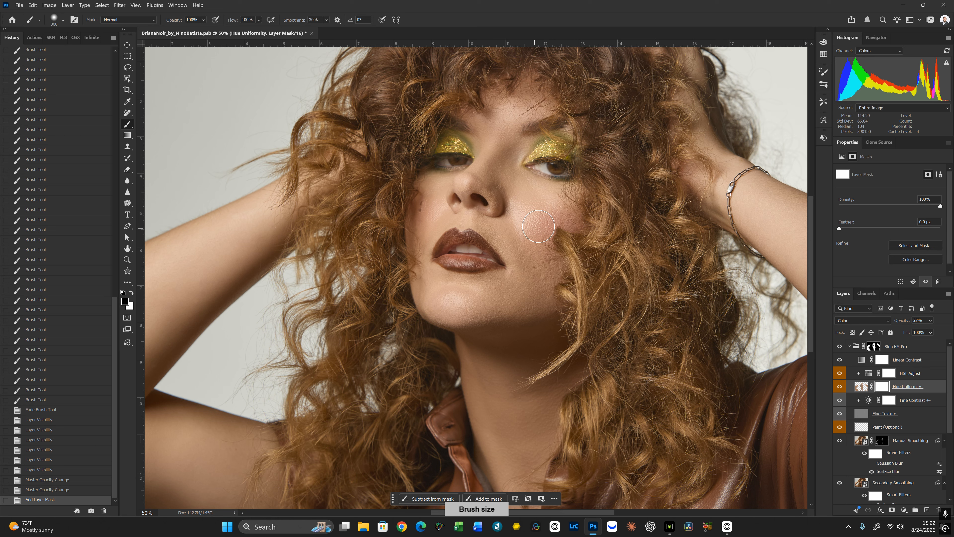
mouse_move(540, 227)
mouse_down()
mouse_move(565, 221)
mouse_move(529, 218)
mouse_move(551, 248)
mouse_move(575, 228)
mouse_up()
mouse_move(430, 204)
mouse_down()
mouse_move(418, 220)
mouse_move(437, 187)
mouse_move(439, 206)
mouse_up()
mouse_move(545, 232)
mouse_down()
mouse_move(535, 222)
mouse_move(564, 263)
mouse_up()
key([)
key([)
key([)
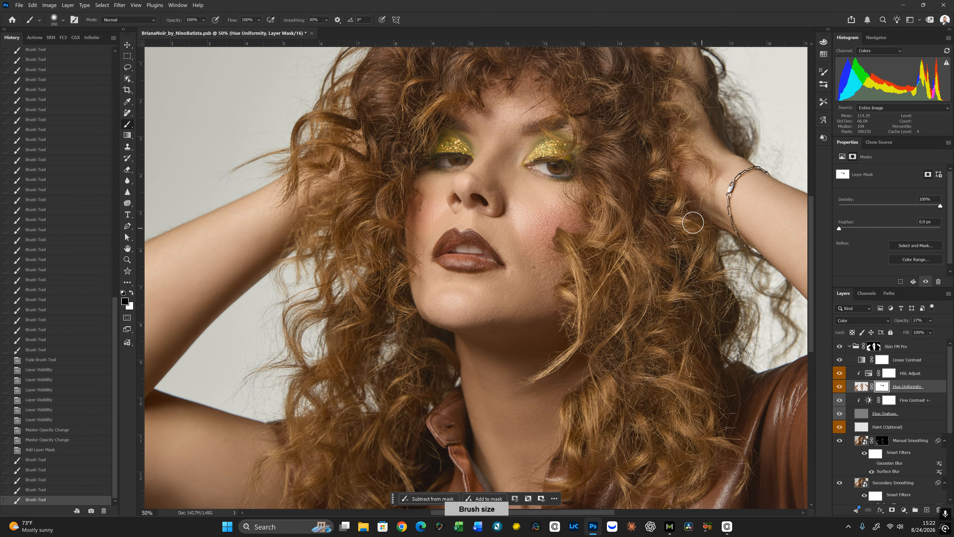
Compare the whole portrait before and after the cheek masking using earlier history states, restore the latest state, and reselect the Hue Uniformity mask
key(ctrl+minus)
key(ctrl+minus)
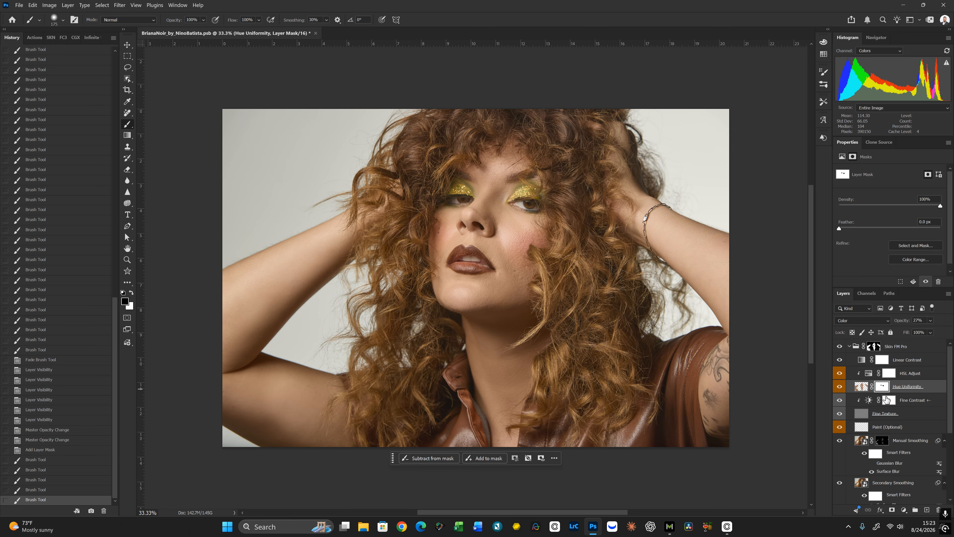
click(55, 452)
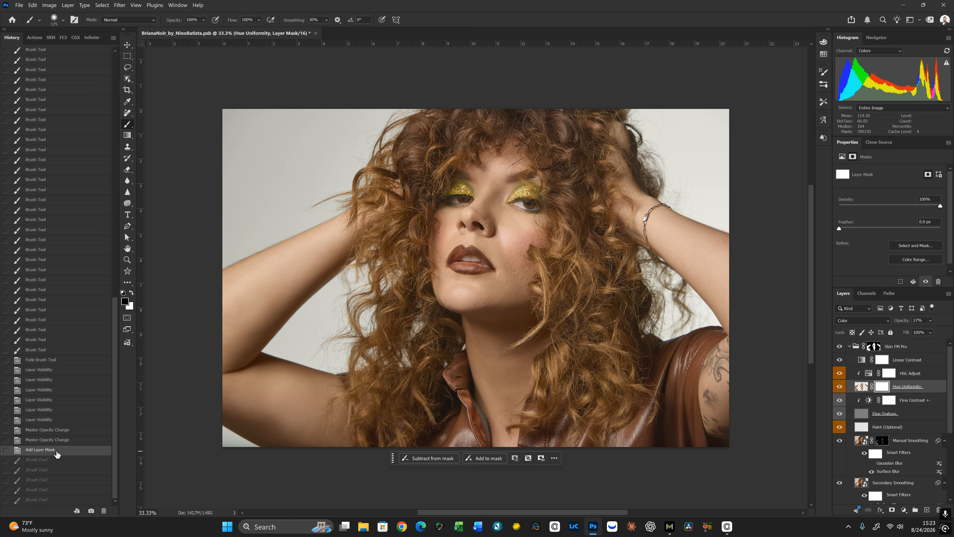
click(47, 443)
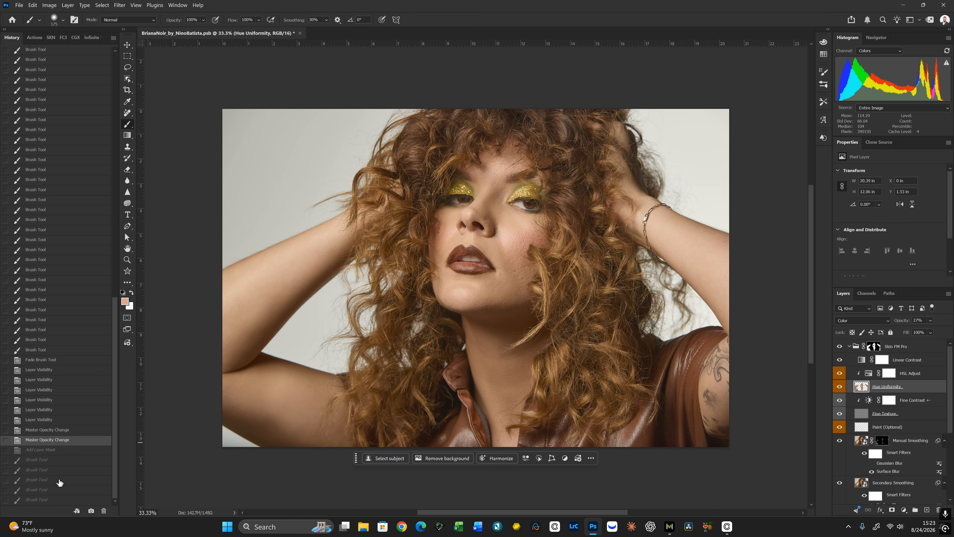
click(51, 501)
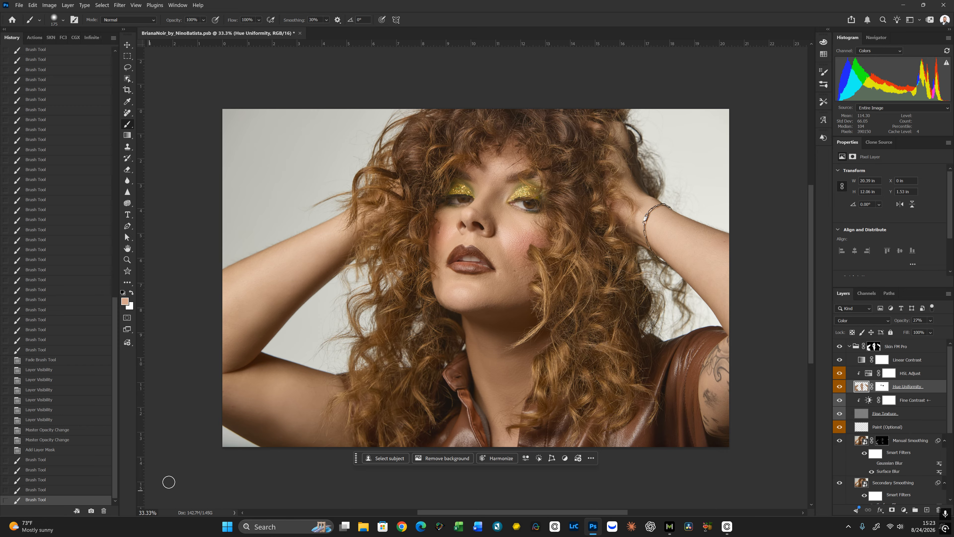
click(882, 386)
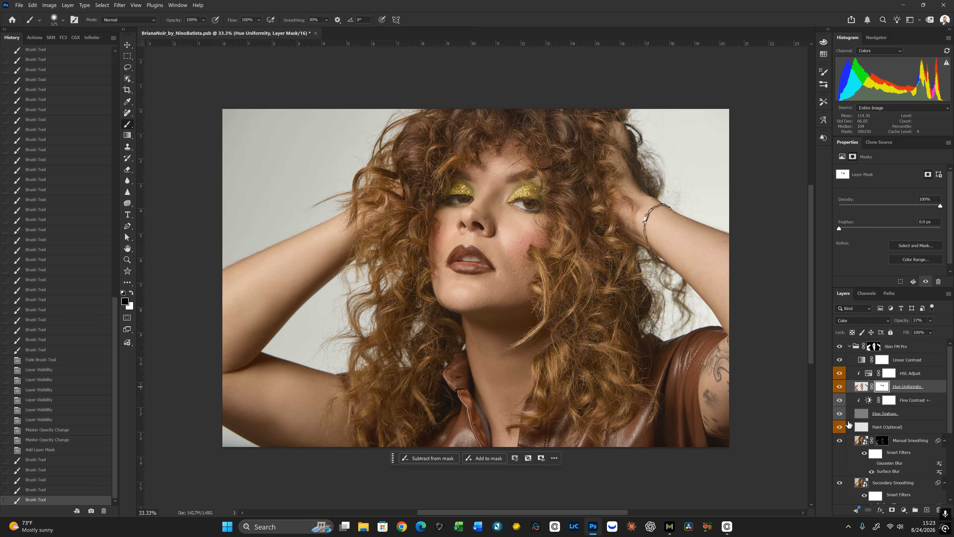
Paint white on the Hue Uniformity layer mask over both cheeks, resizing the brush between strokes
key(x)
key(])
key(])
key(])
key(])
key(])
key(])
key(])
key(])
key(])
key(])
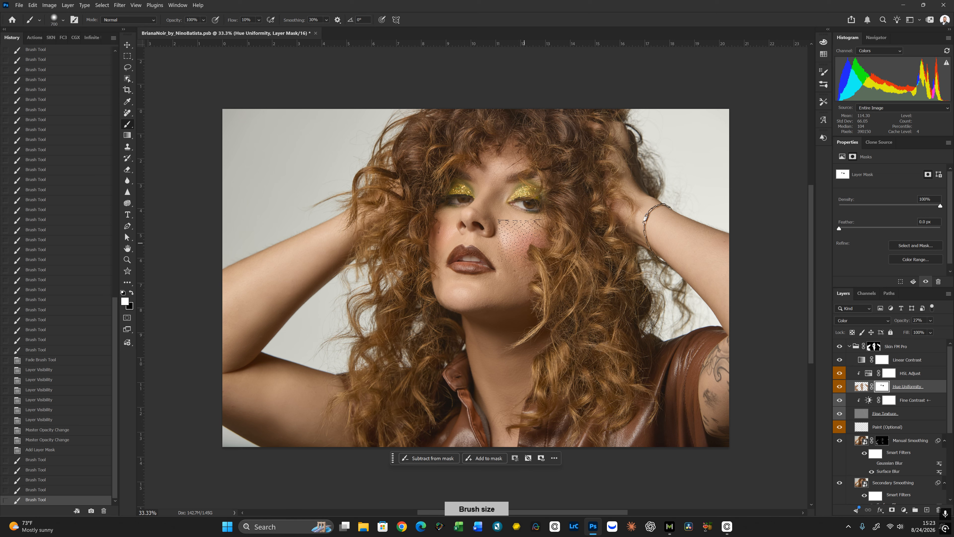
key([)
key([)
key([)
key([)
key([)
click(540, 231)
click(540, 228)
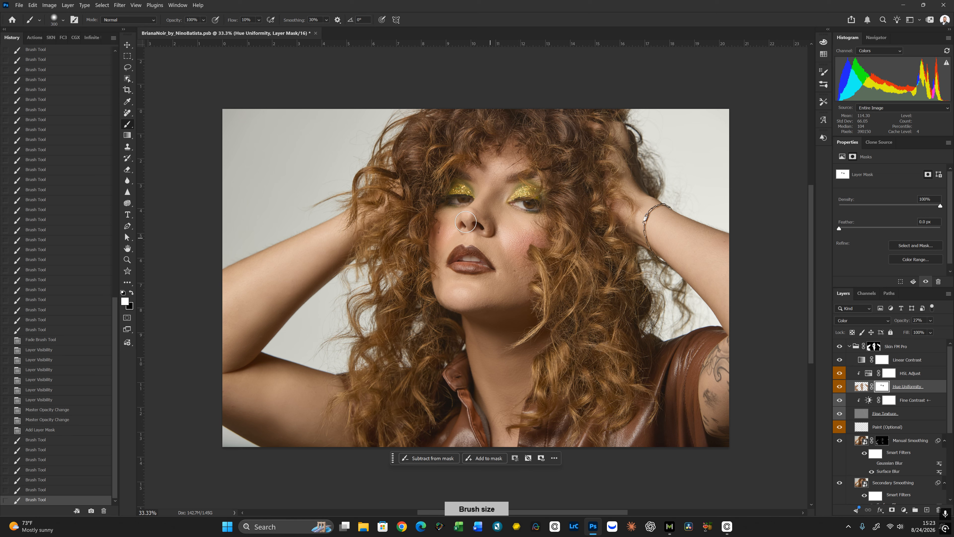
click(434, 229)
click(545, 238)
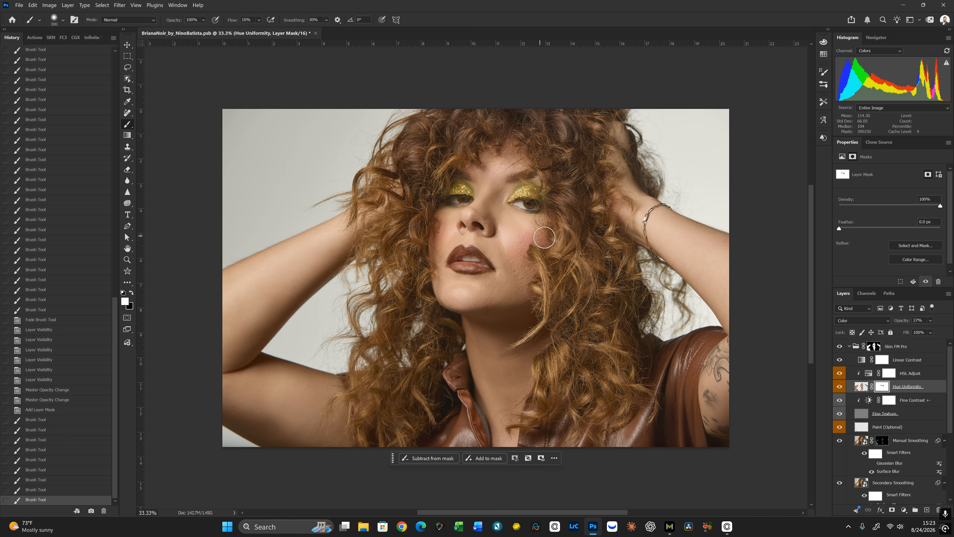
click(534, 272)
key(])
key(])
click(521, 243)
Paint black on the Hue Uniformity layer mask along the cheek's edge beside the curls, using a 250 px brush
key(x)
key([)
key([)
key([)
key([)
key([)
click(545, 237)
click(545, 236)
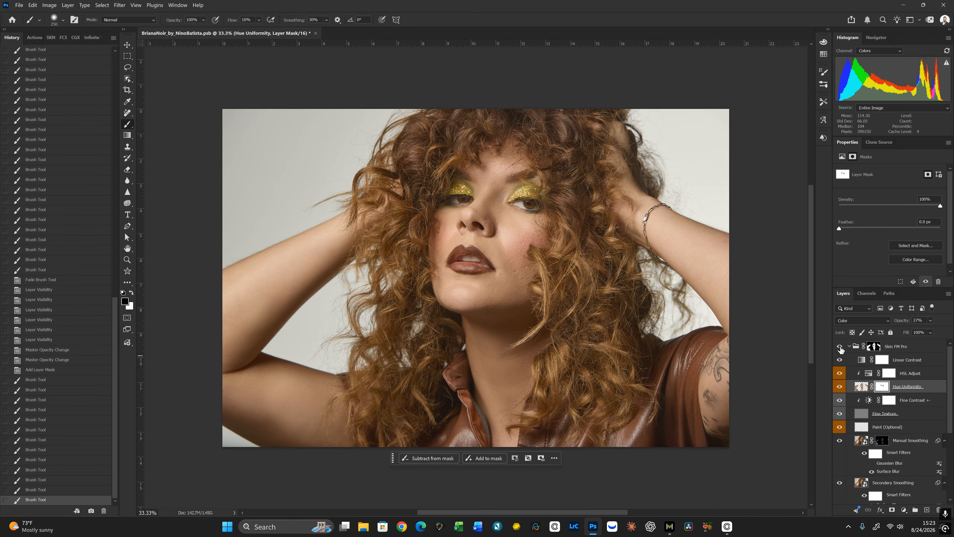
Compare the portrait with the Skin FM Pro group hidden and shown to check the overall skin retouch
click(841, 347)
click(840, 348)
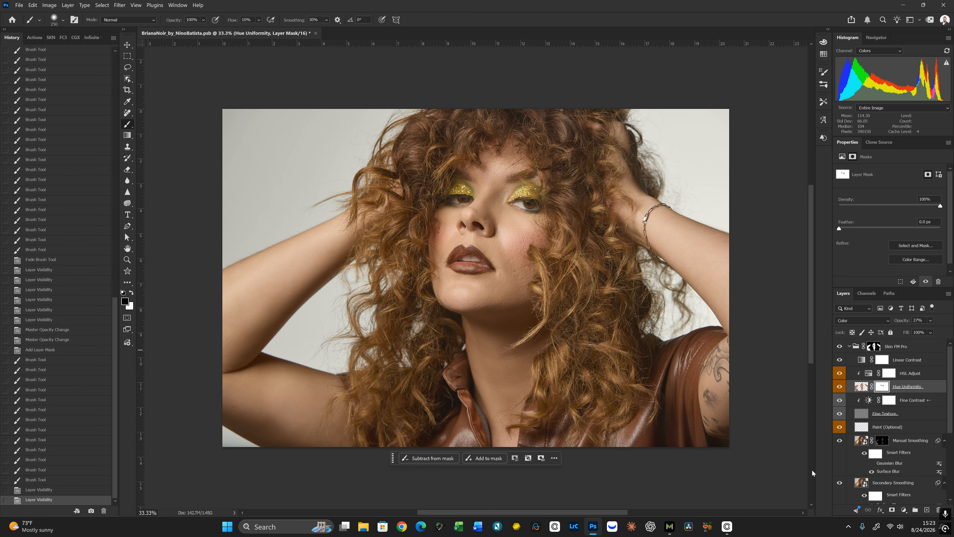
drag(608, 366, 644, 346)
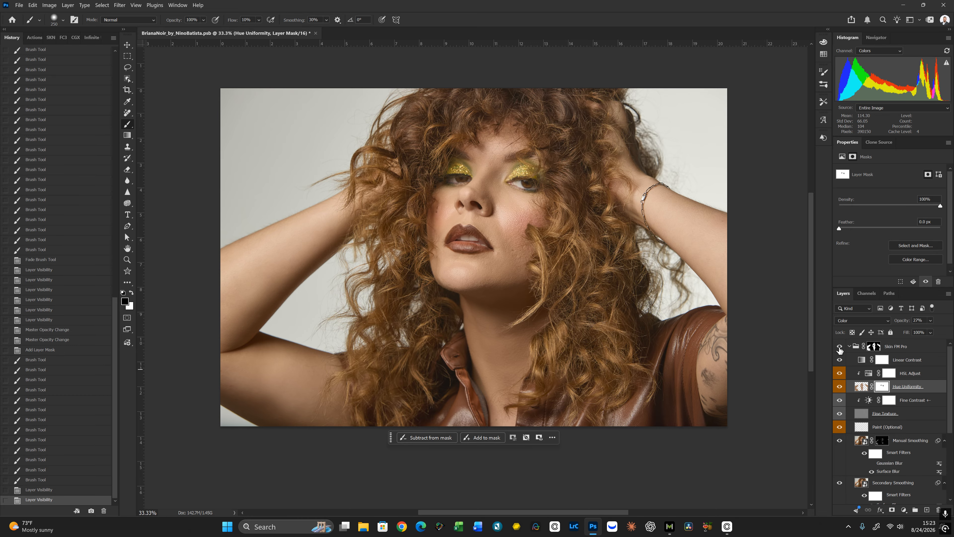
click(840, 347)
click(840, 349)
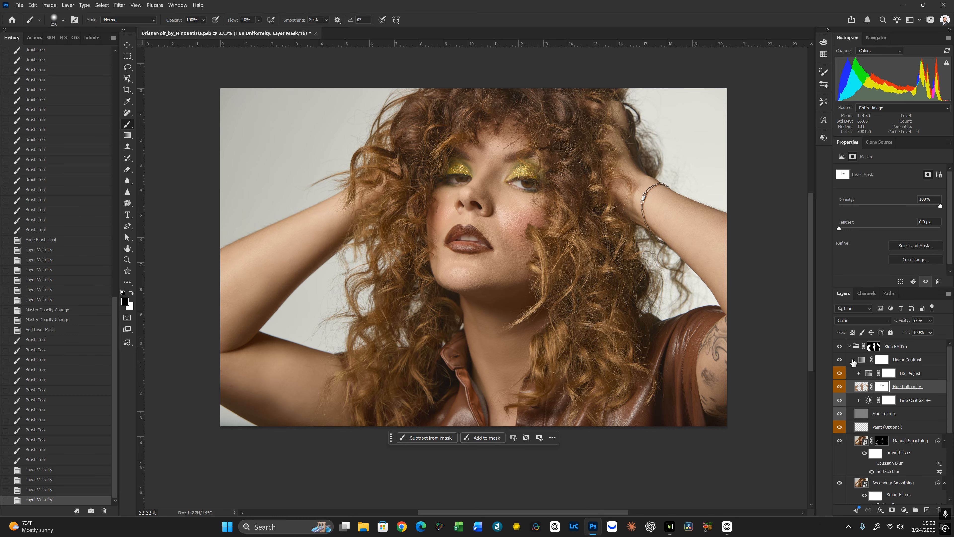
Set the Manual Smoothing layer's opacity to 84%
drag(951, 417, 948, 442)
click(860, 391)
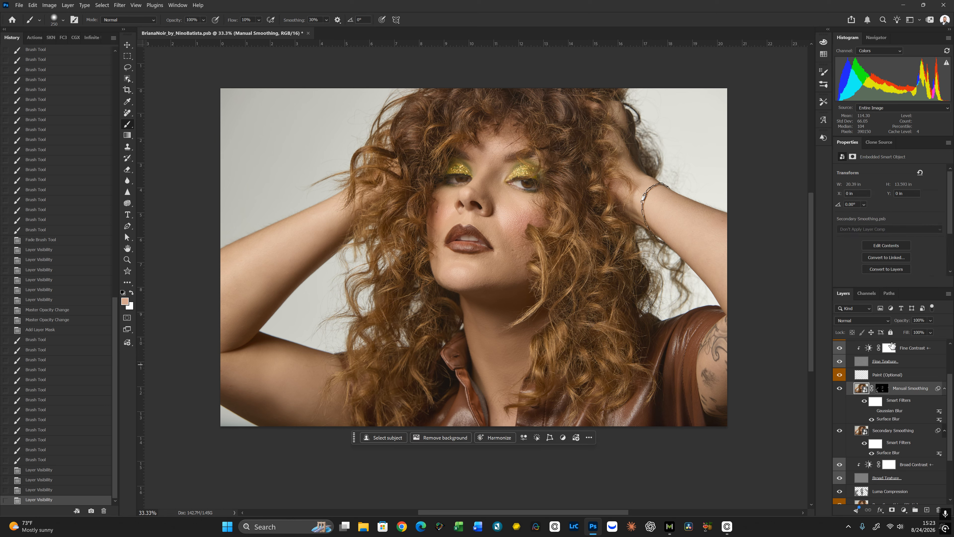
mouse_move(901, 321)
mouse_down()
mouse_move(861, 332)
mouse_move(946, 326)
mouse_move(906, 326)
mouse_up()
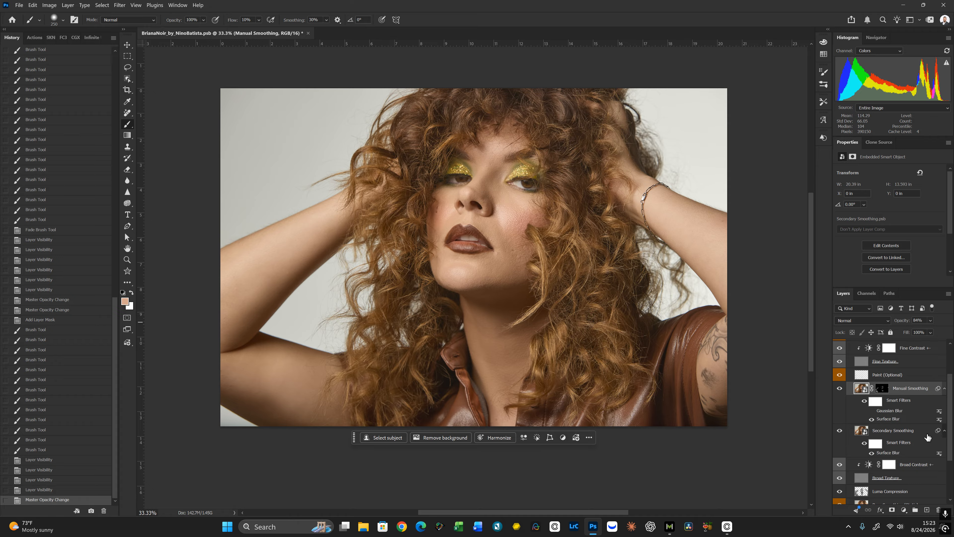
Set the Paint (Optional) layer's opacity to 57% and check its effect by hiding and showing the layer
drag(949, 450, 950, 463)
scroll(949, 463, up, 5)
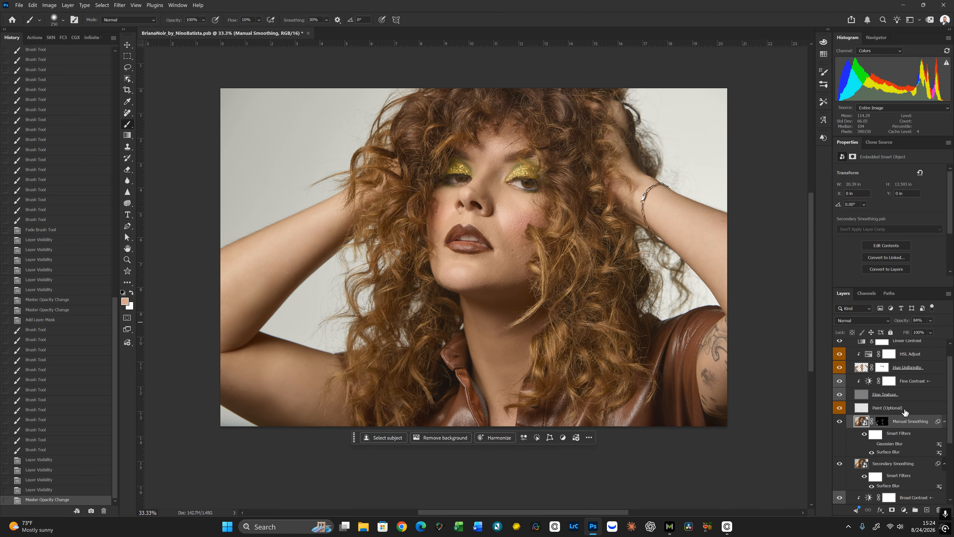
click(905, 411)
mouse_move(904, 322)
mouse_down()
mouse_move(858, 329)
mouse_move(871, 324)
mouse_up()
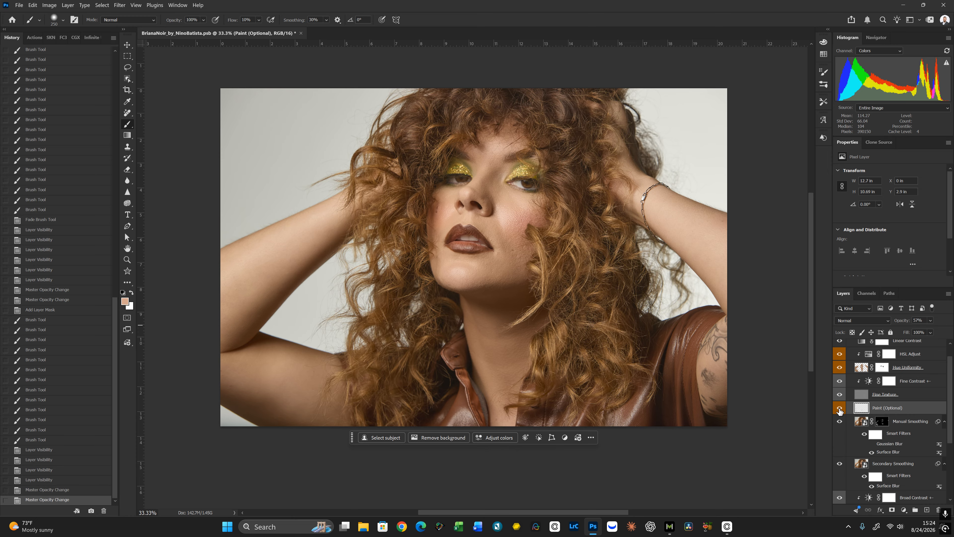
click(840, 409)
click(840, 409)
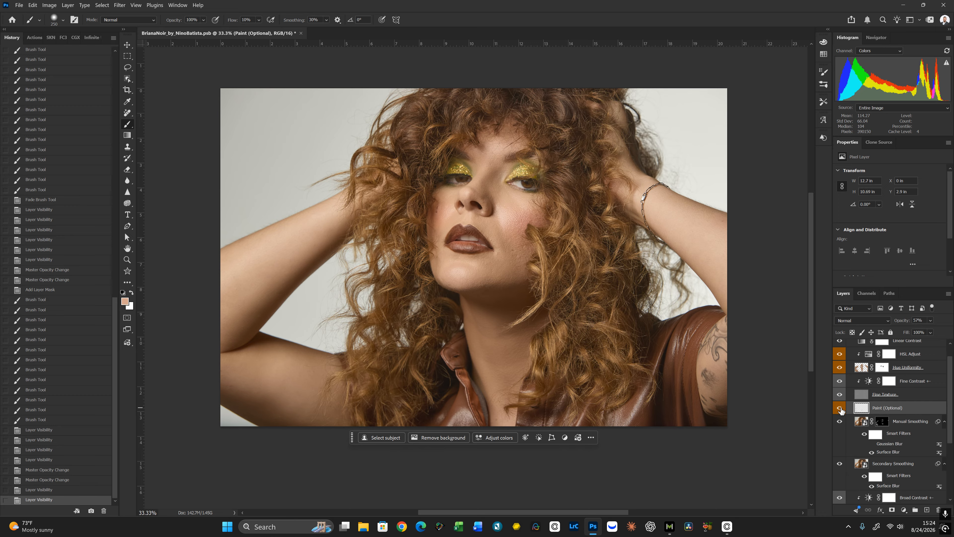
click(840, 410)
click(841, 410)
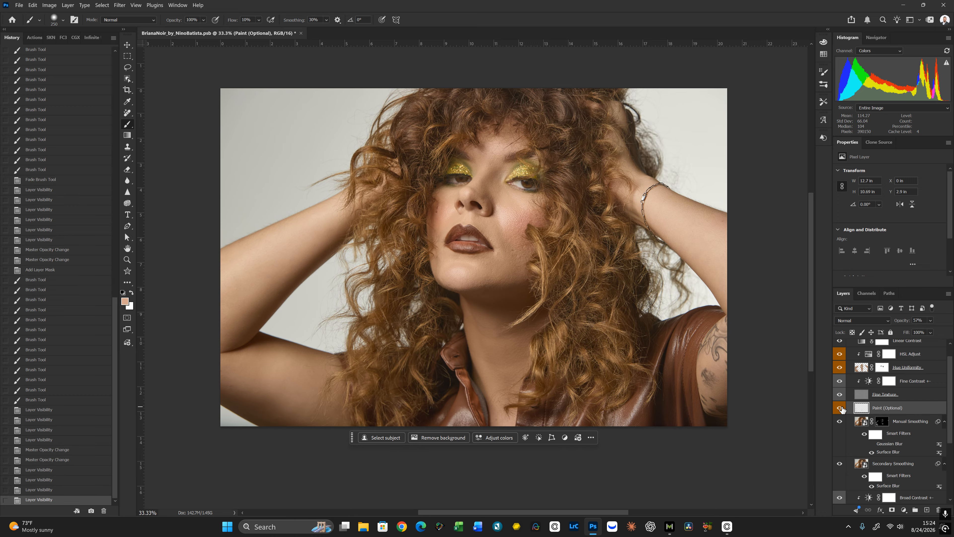
click(841, 409)
click(841, 409)
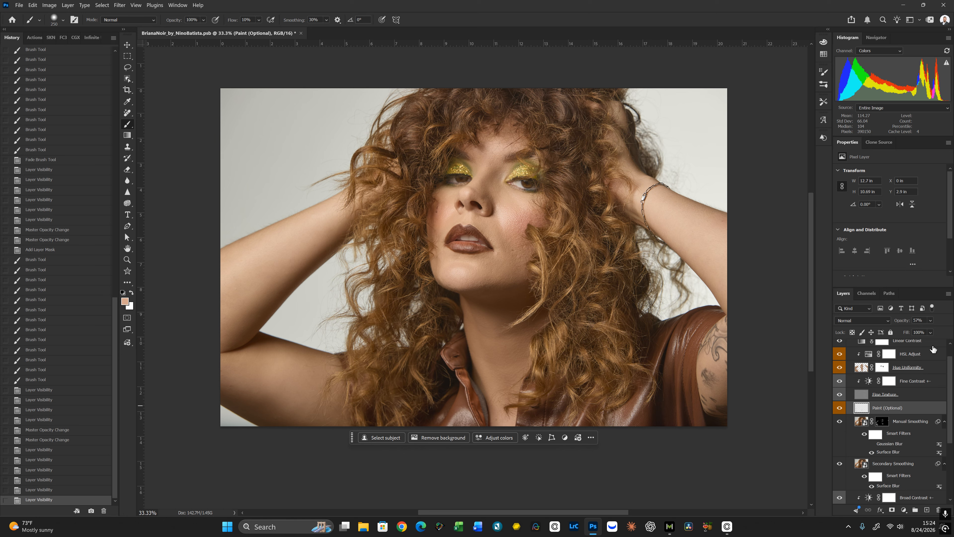
Set the Luma Compression layer's opacity to 10% and check its effect by hiding and showing the layer
scroll(953, 383, up, 1)
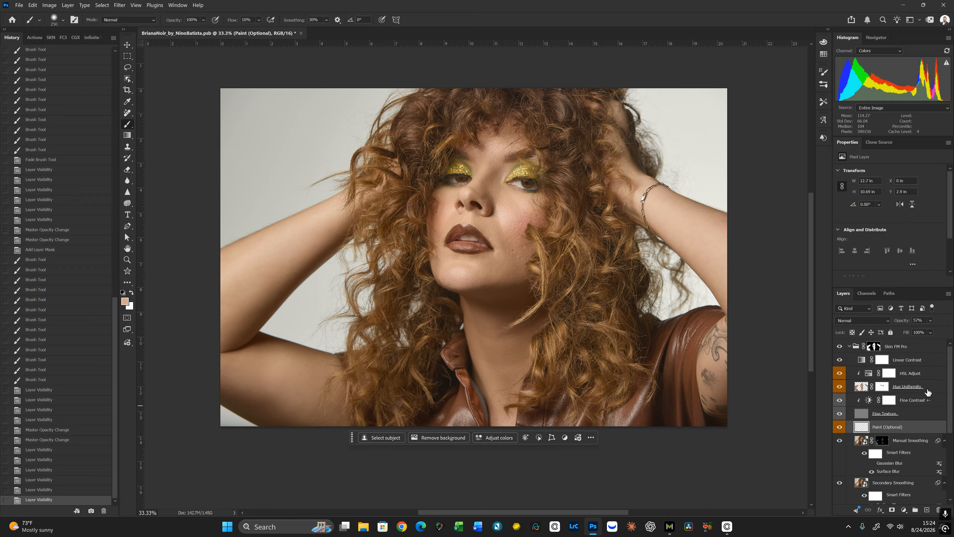
click(914, 377)
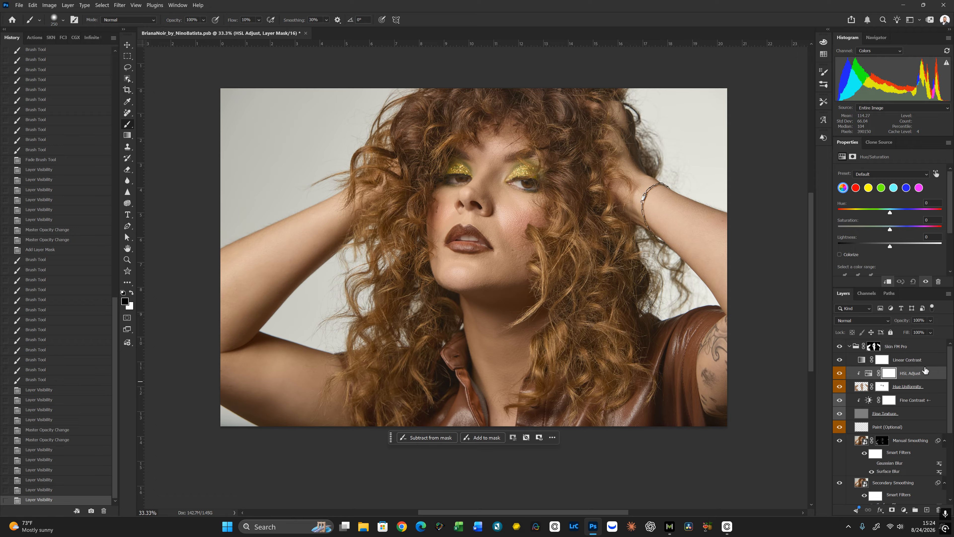
drag(951, 371, 945, 433)
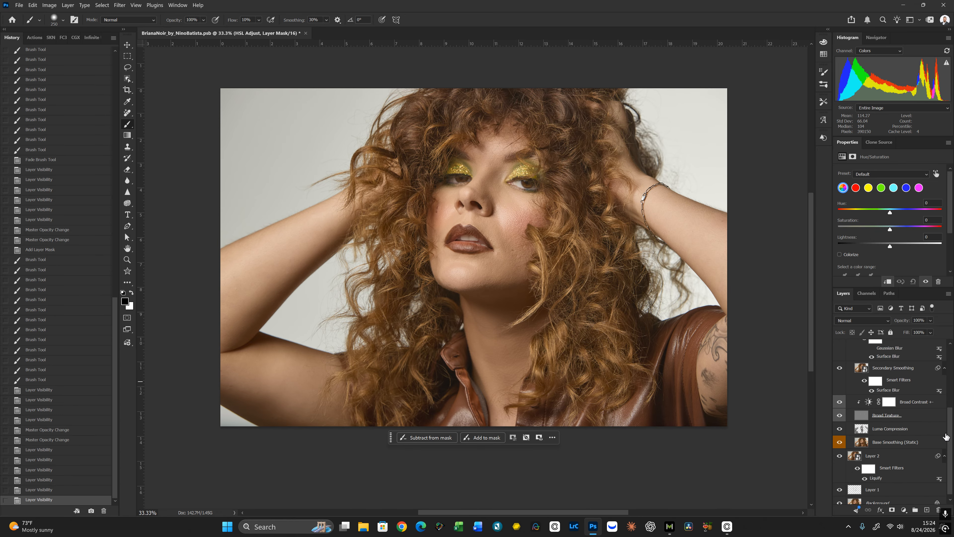
click(905, 432)
mouse_move(903, 323)
mouse_down()
mouse_move(936, 322)
mouse_move(896, 329)
mouse_up()
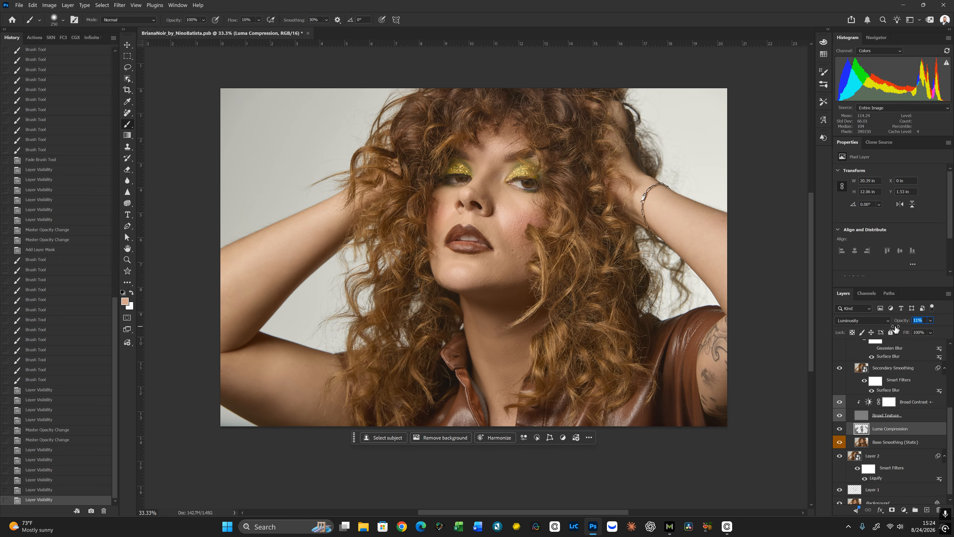
click(840, 429)
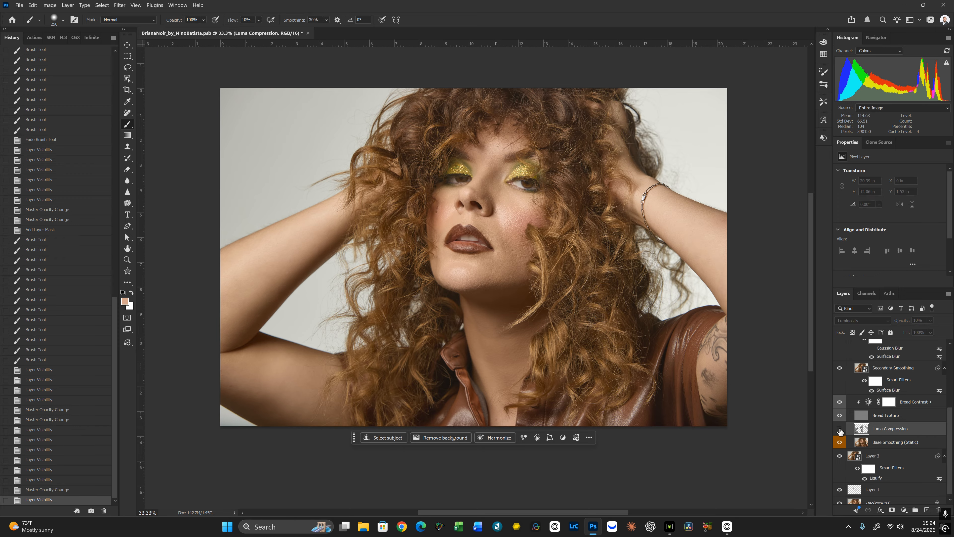
click(840, 429)
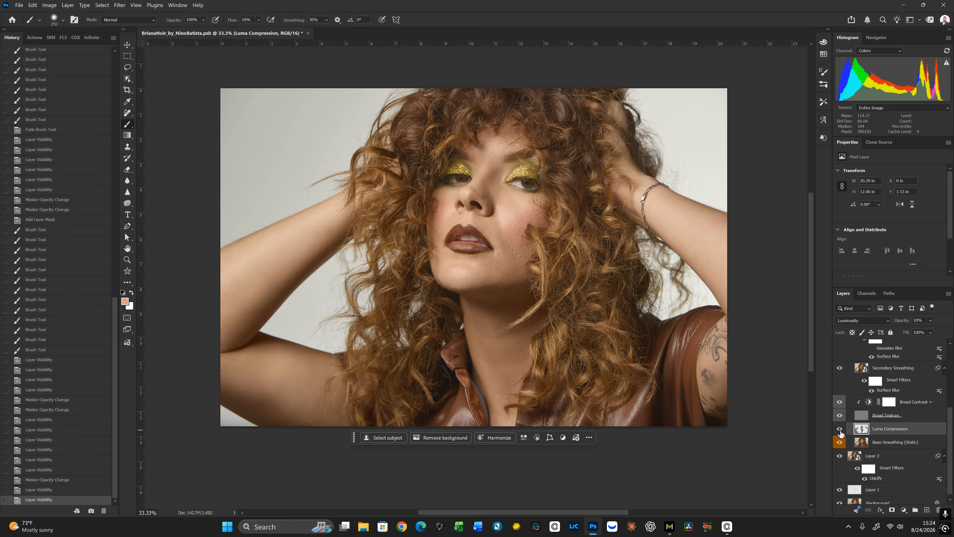
Set the Linear Contrast layer's opacity to 30% and check its effect by hiding and showing the layer
drag(952, 423, 952, 353)
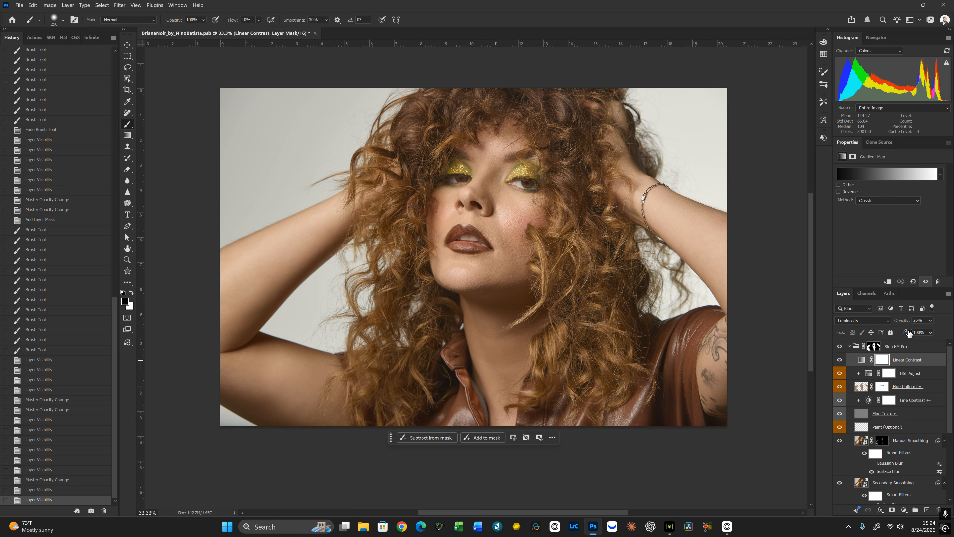
click(914, 361)
drag(902, 324, 878, 320)
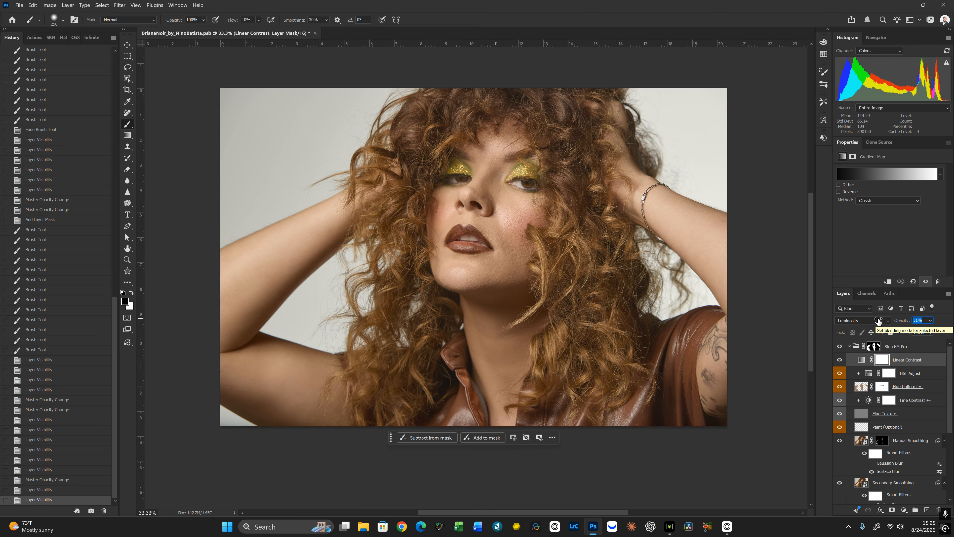
click(840, 361)
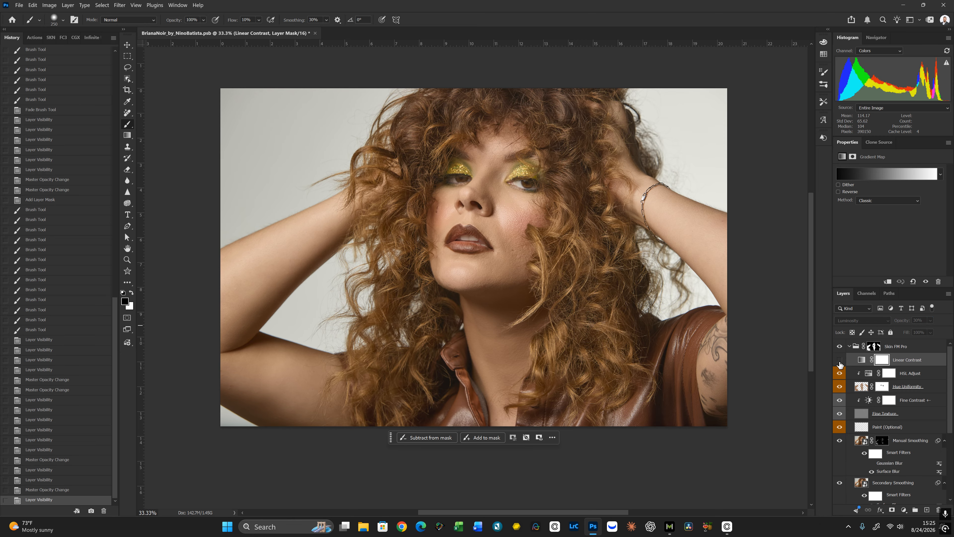
click(839, 360)
click(840, 360)
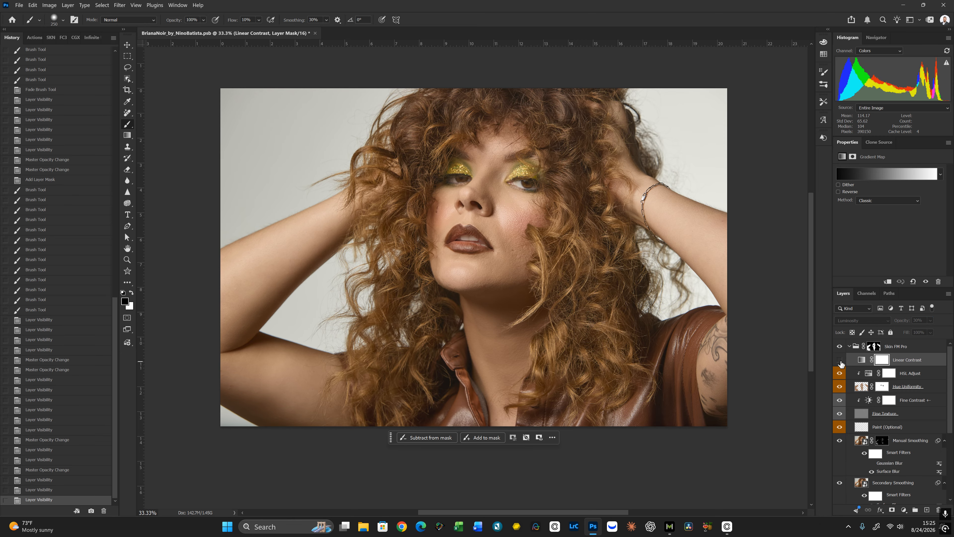
click(841, 361)
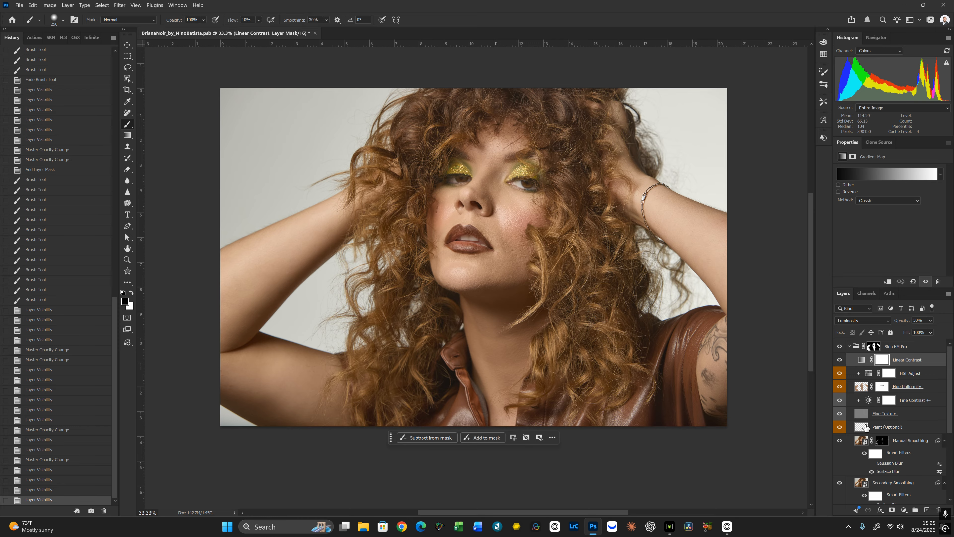
Select the Skin FM Pro group and compare the image with the group hidden and shown
click(903, 347)
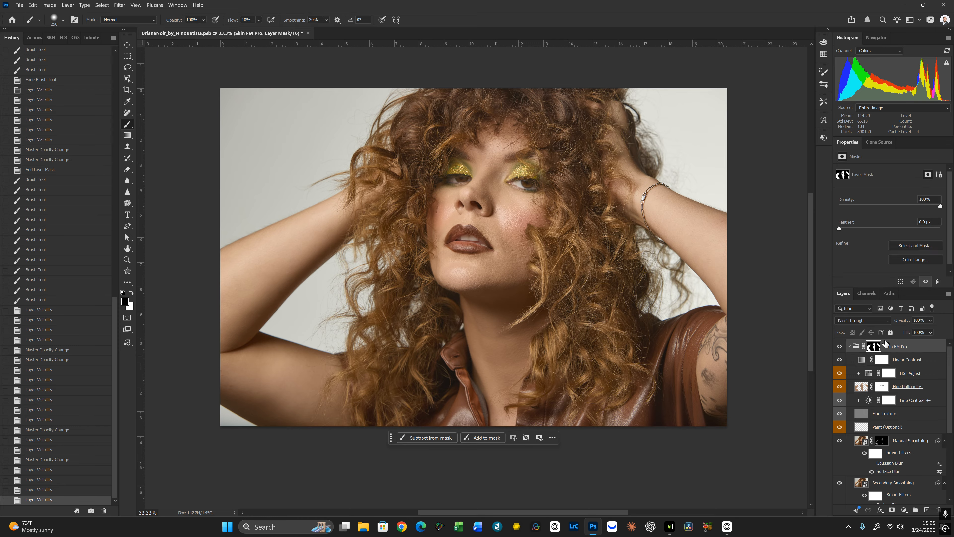
click(840, 347)
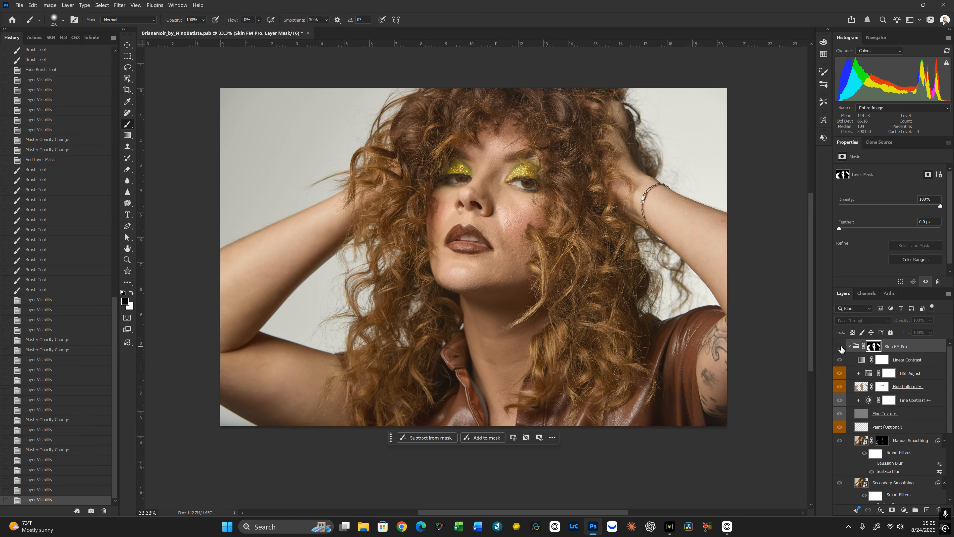
click(840, 347)
Set the Skin FM Pro group's opacity to 80% and compare the portrait with and without the group
drag(899, 319, 898, 325)
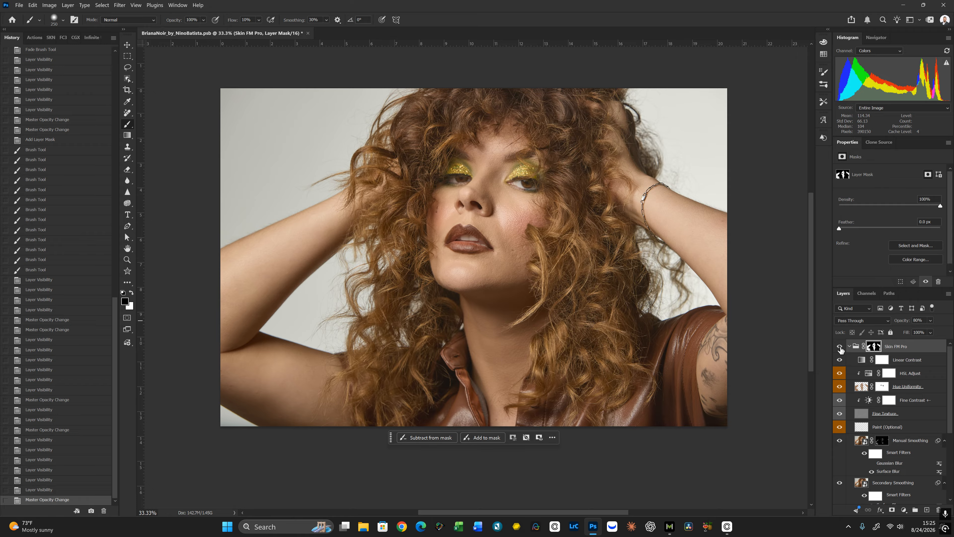
click(840, 349)
click(840, 347)
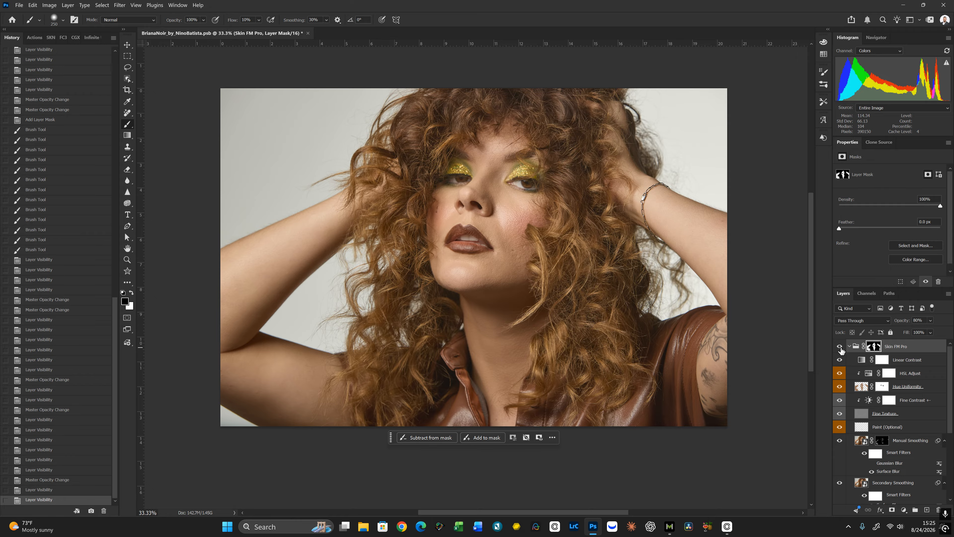
click(841, 349)
click(840, 347)
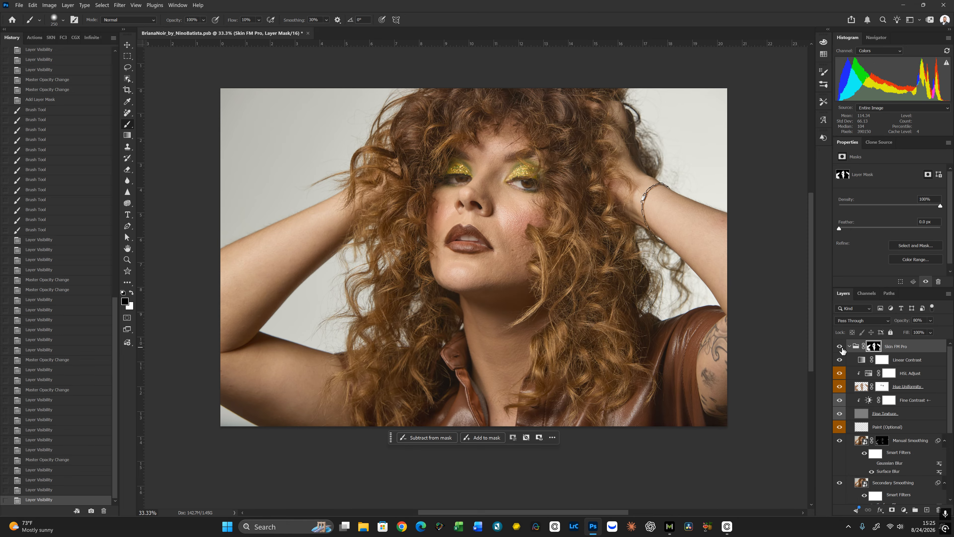
Set the Skin FM Pro group's opacity to 73% and check the retouch by hiding and showing the group
drag(902, 318, 904, 320)
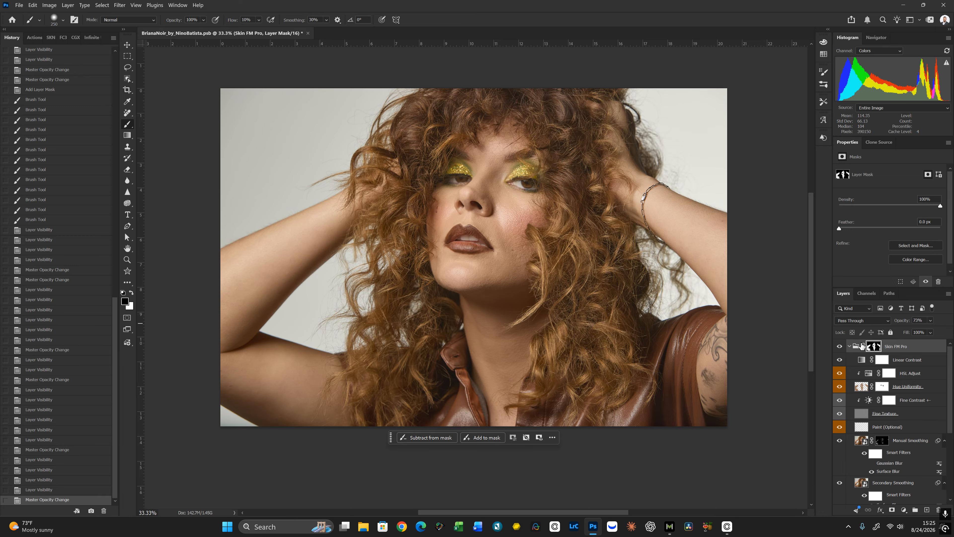
click(840, 349)
click(840, 348)
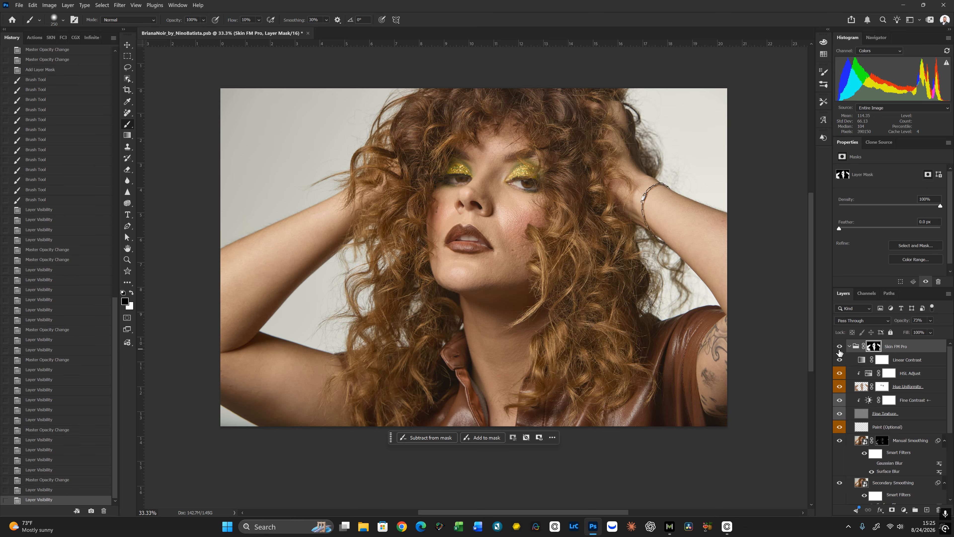
click(839, 350)
click(840, 351)
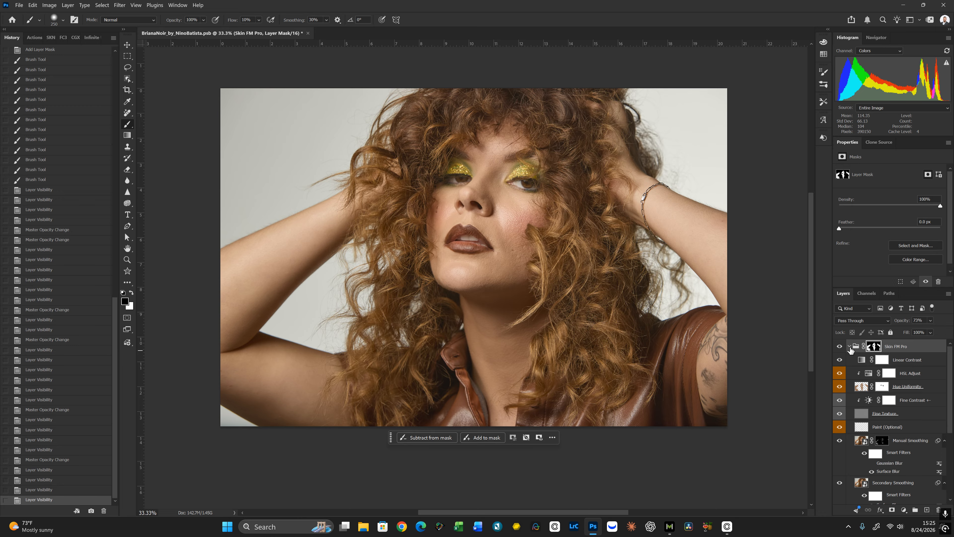
Collapse the Skin FM Pro group and run the NBP Skin Depth Pro 2 action on the portrait
click(850, 347)
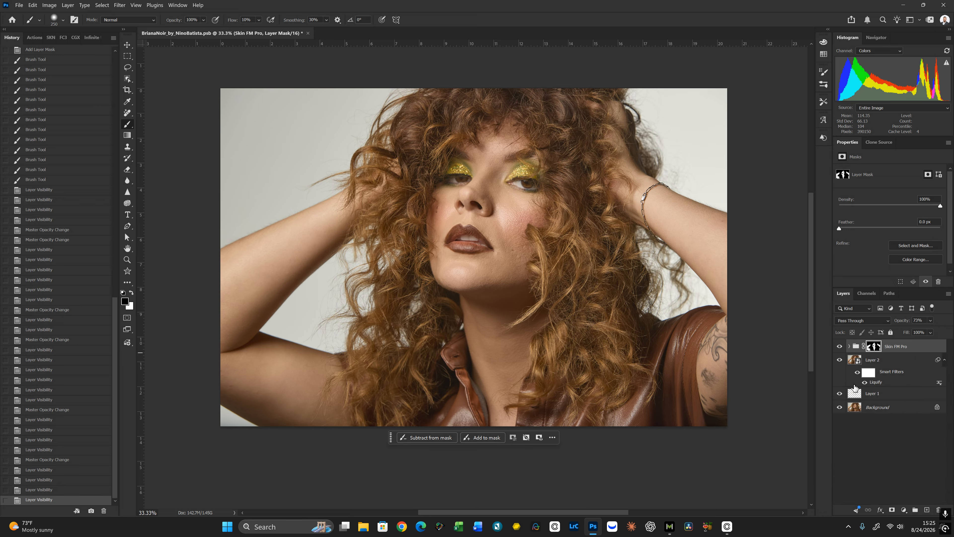
click(44, 41)
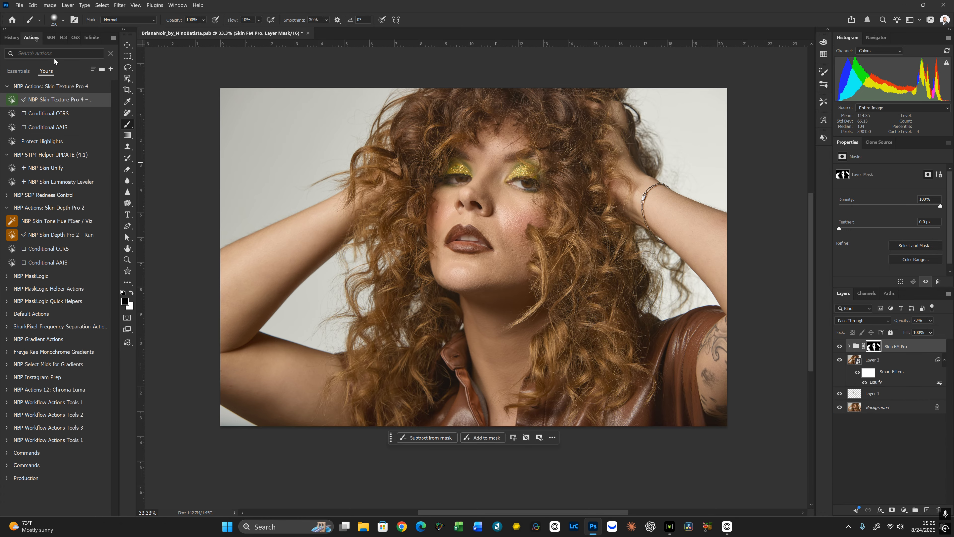
click(65, 237)
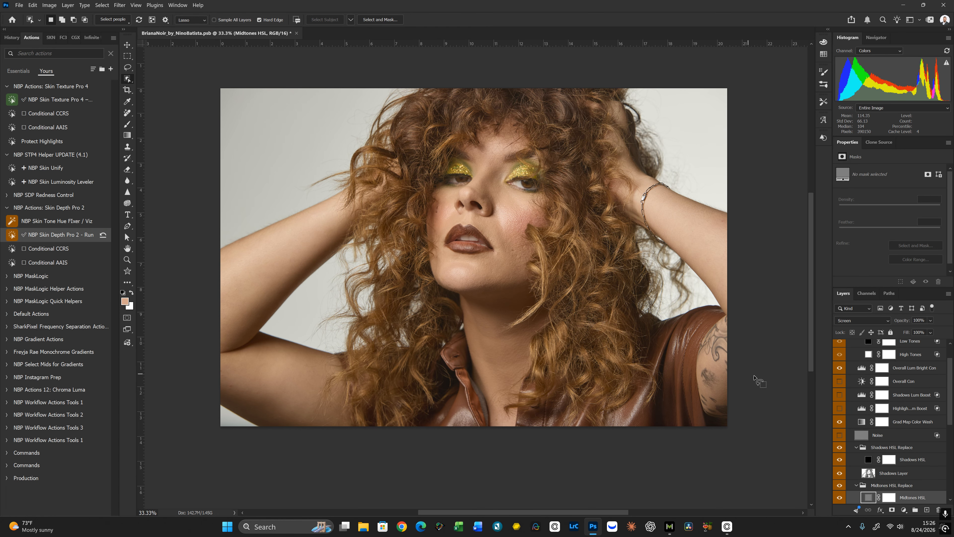
Inspect the NBP Skin Control Pro group's mask as a red overlay on the portrait
mouse_move(950, 395)
mouse_down()
mouse_move(950, 437)
mouse_move(952, 380)
mouse_up()
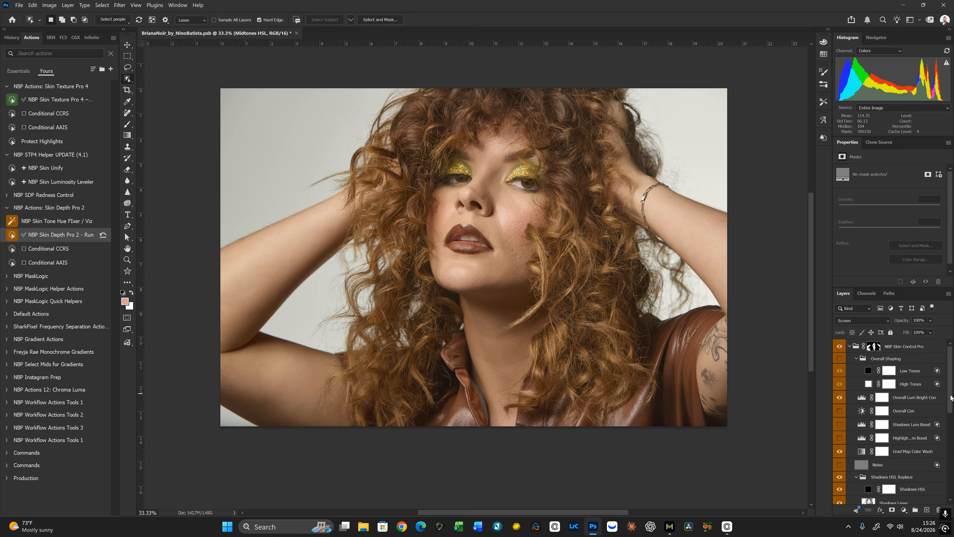
mouse_move(952, 393)
mouse_down()
mouse_move(953, 459)
mouse_move(952, 391)
mouse_up()
click(950, 444)
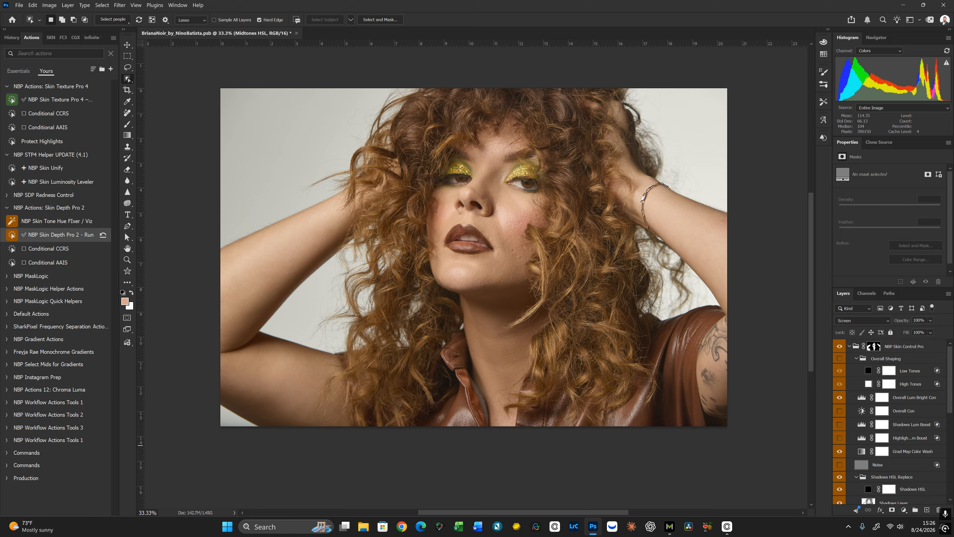
click(875, 349)
key(x)
key(backslash)
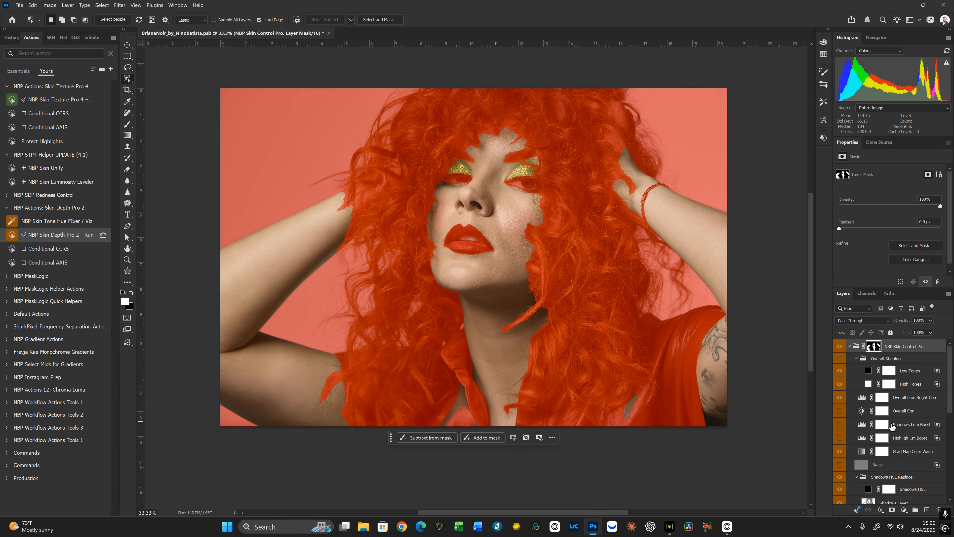
key(backslash)
key(x)
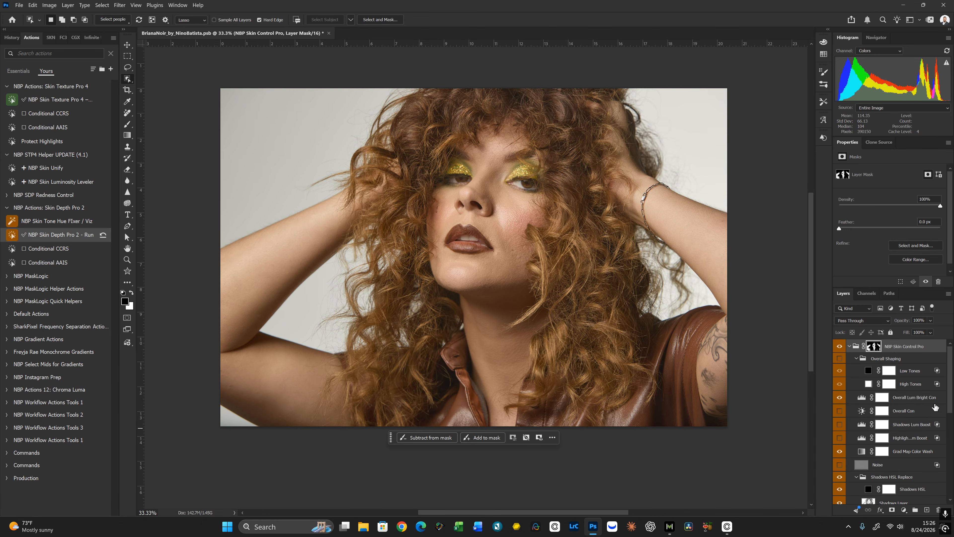
Collapse the NBP Skin Control Pro group and replace its mask with a copy of the Skin FM Pro group's mask
click(850, 346)
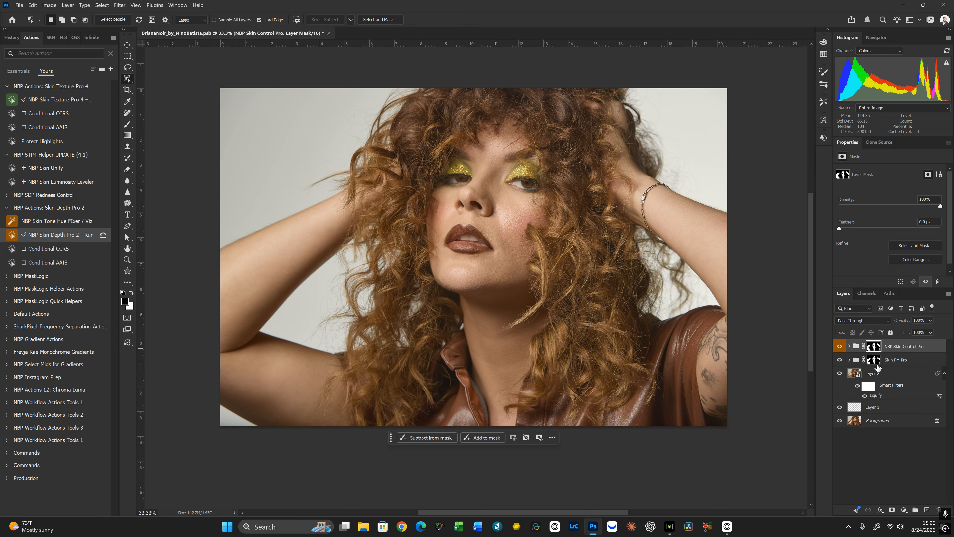
drag(877, 361, 876, 358)
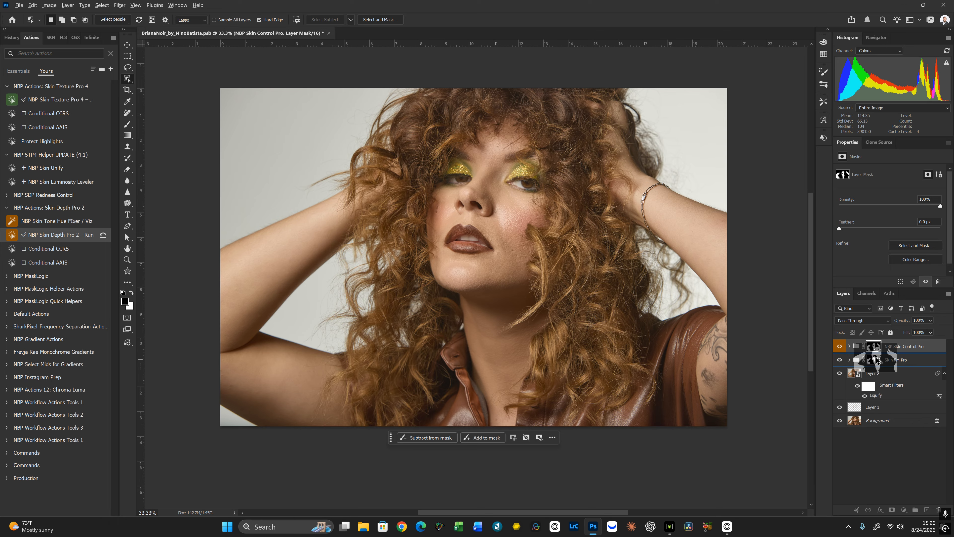
drag(876, 356, 876, 357)
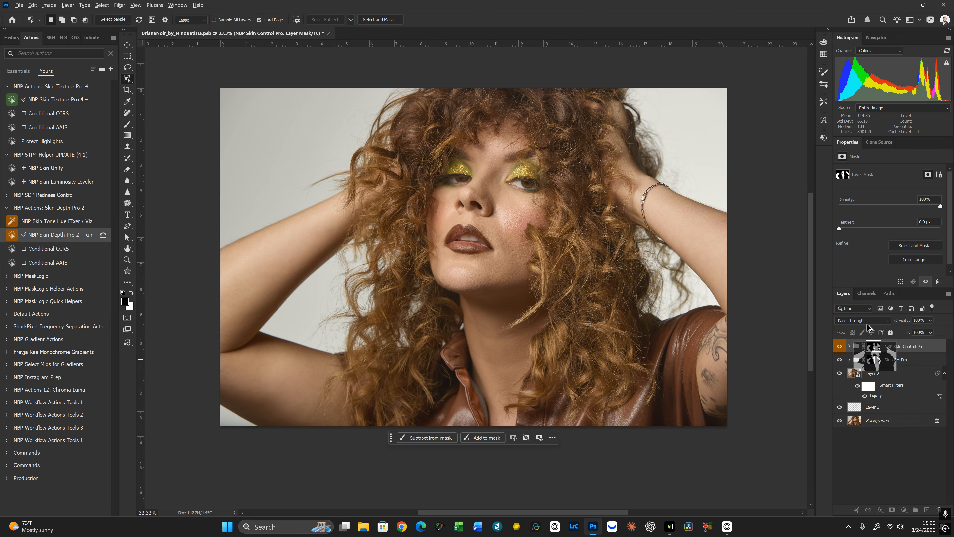
click(863, 308)
click(914, 367)
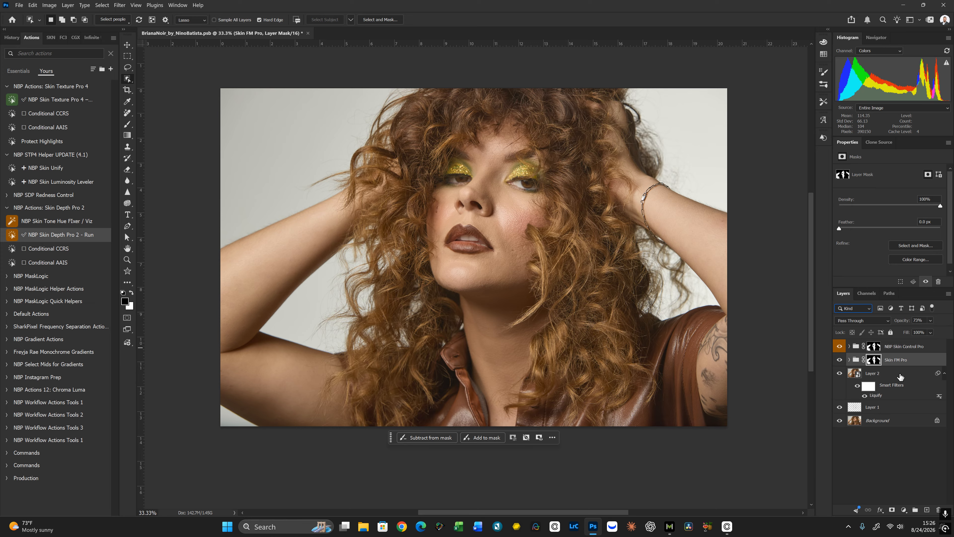
drag(876, 361, 875, 347)
click(876, 350)
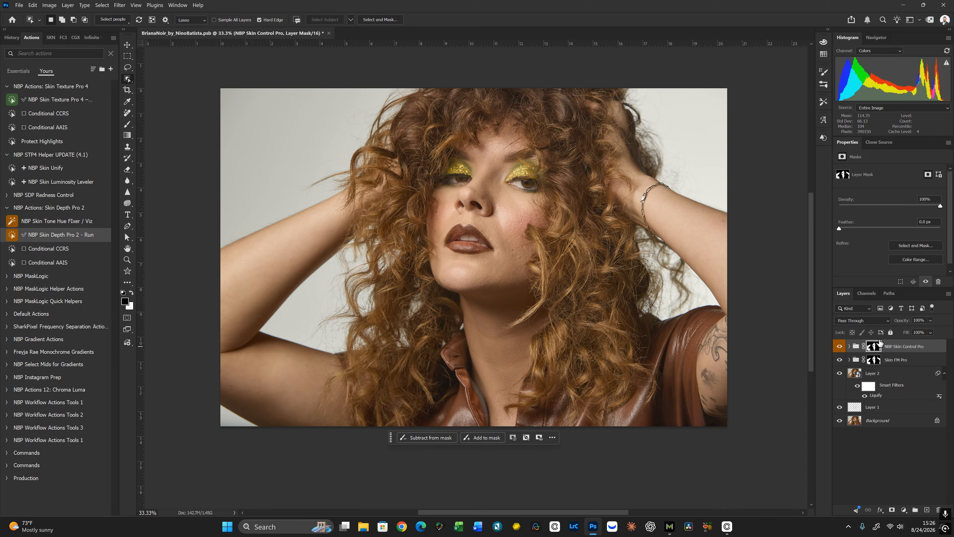
Check the NBP Skin Control Pro group's copied mask as a red overlay and expand the group
key(x)
key(backslash)
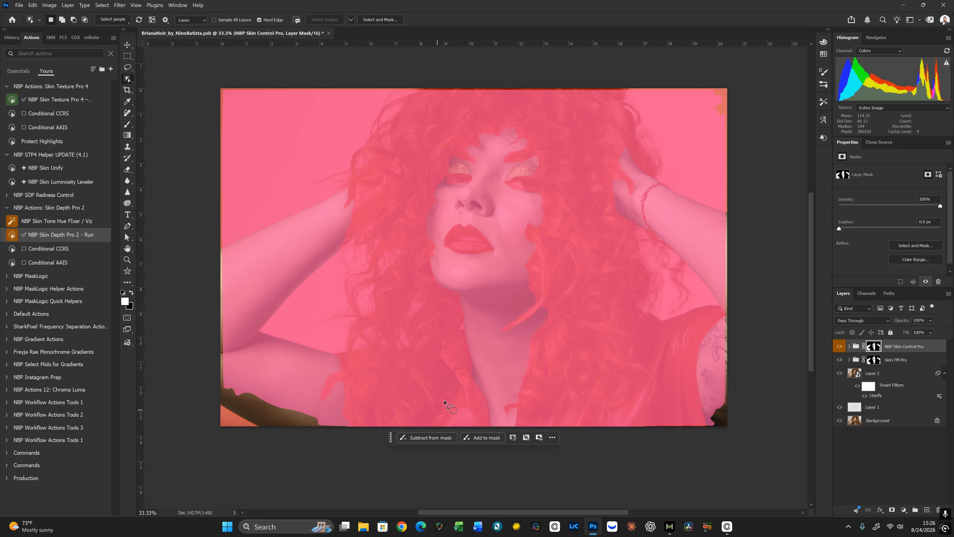
key(backslash)
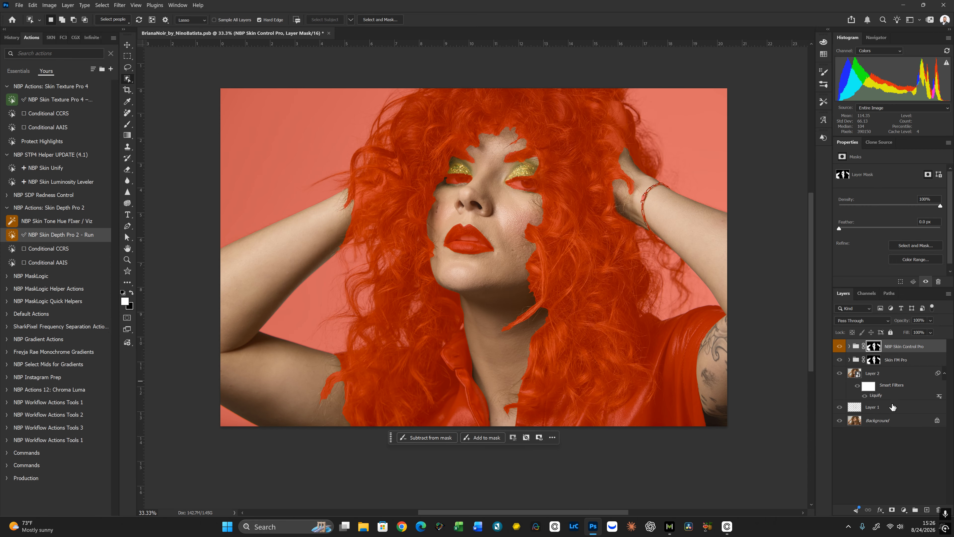
key(b)
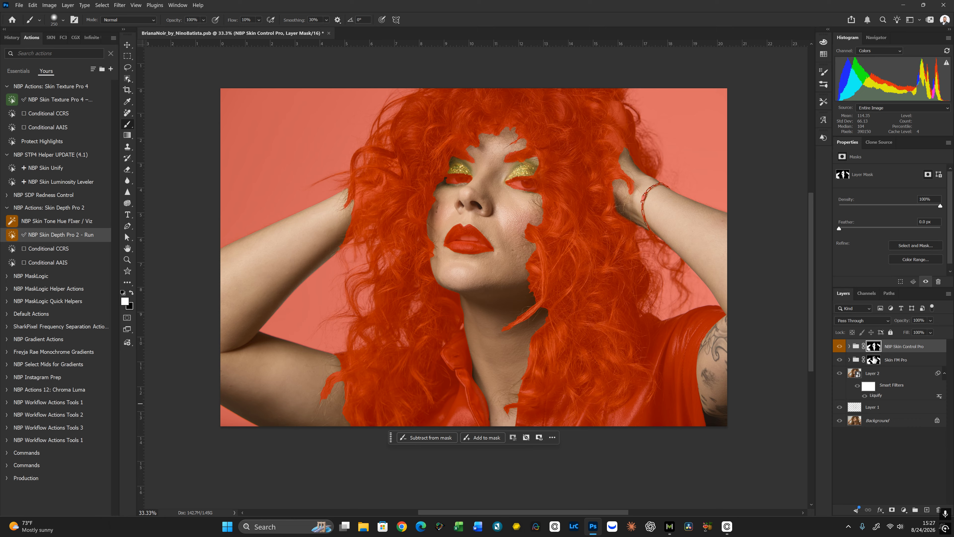
click(850, 347)
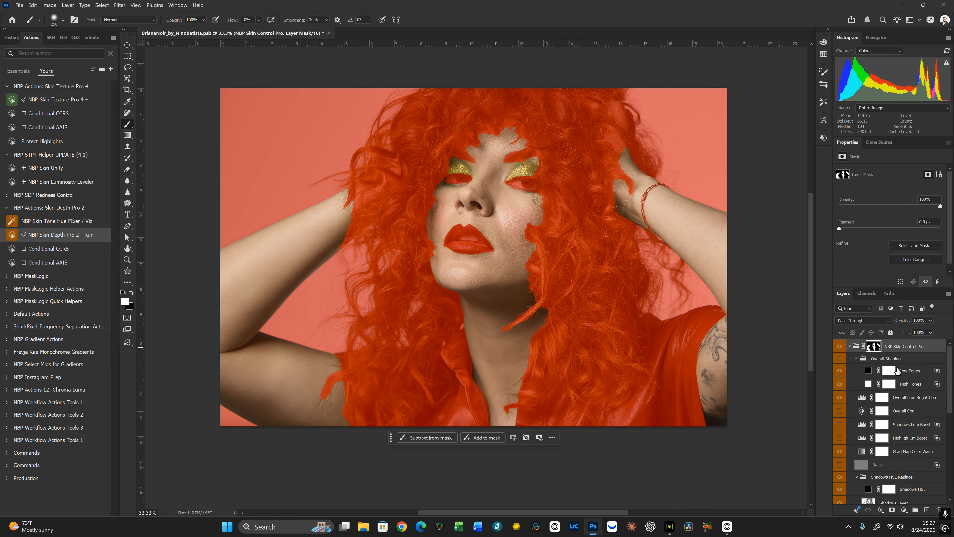
scroll(891, 374, down, 3)
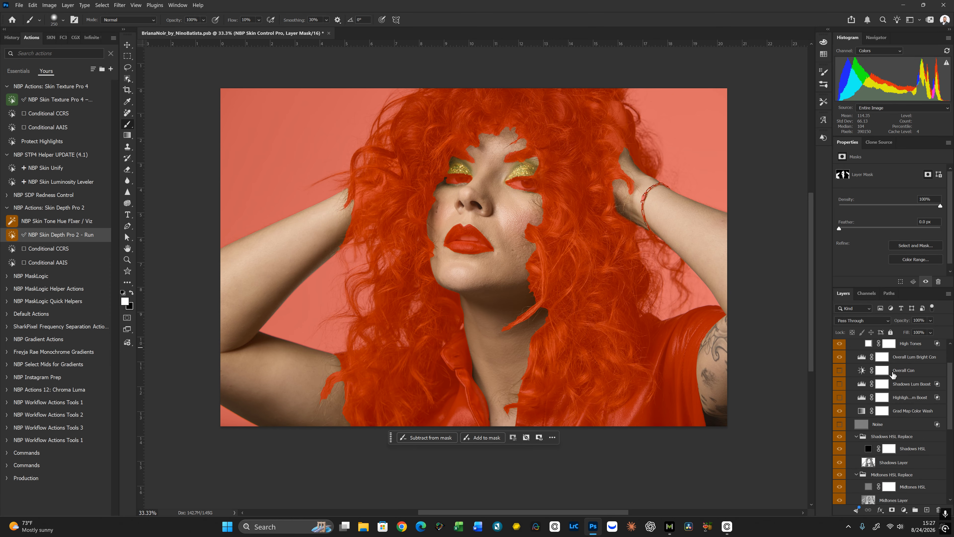
key(backslash)
key(x)
Try a saturation of 20% for the Midtones HSL layer's fill color
scroll(901, 415, down, 5)
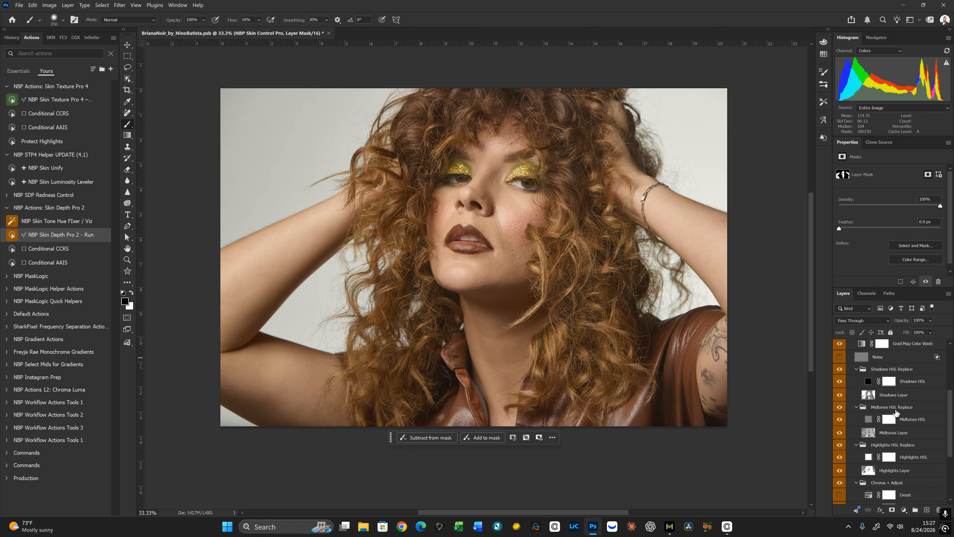
scroll(901, 432, up, 1)
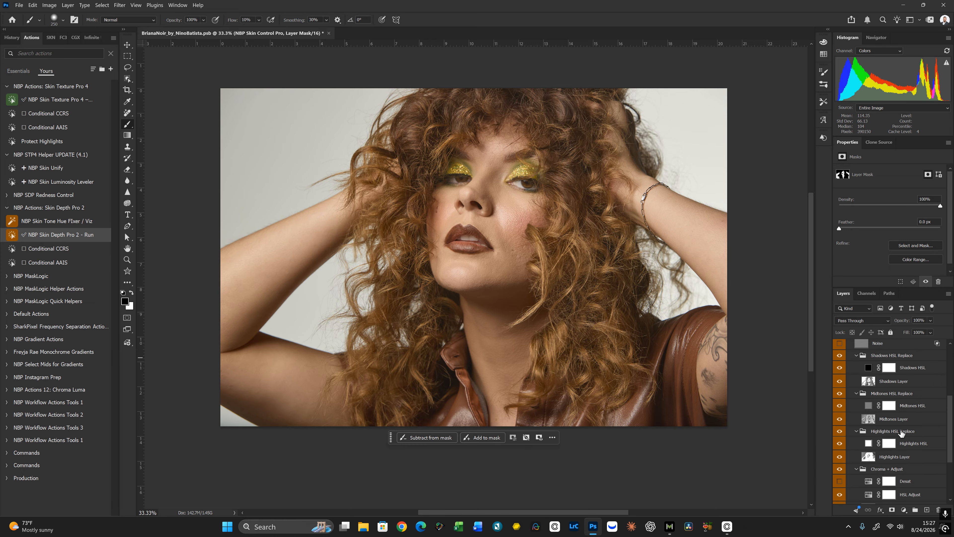
click(869, 369)
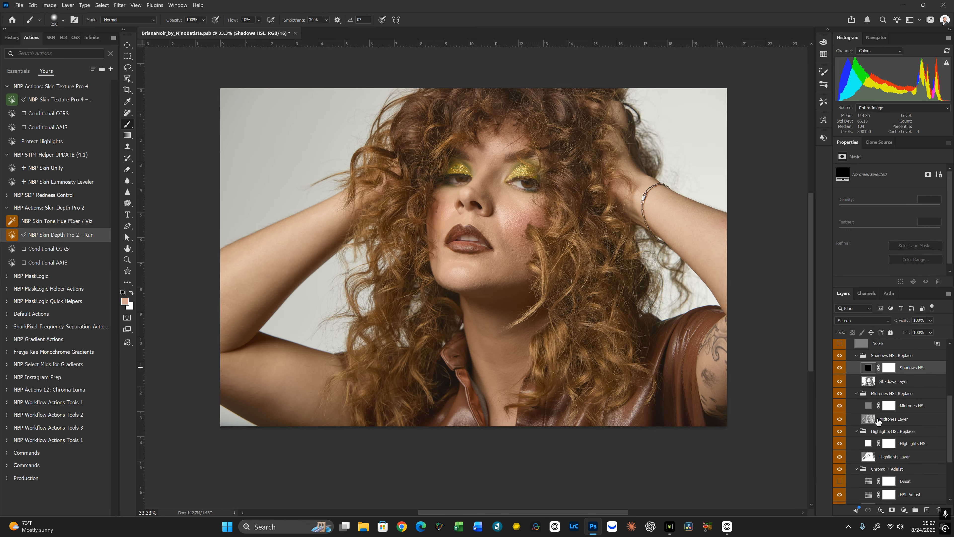
click(869, 410)
double_click(869, 407)
drag(757, 136, 757, 117)
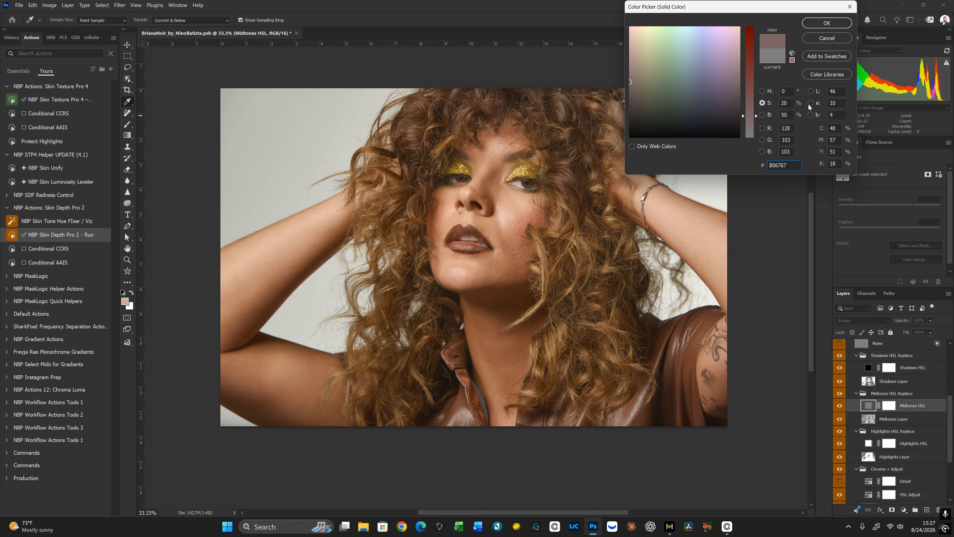
click(828, 38)
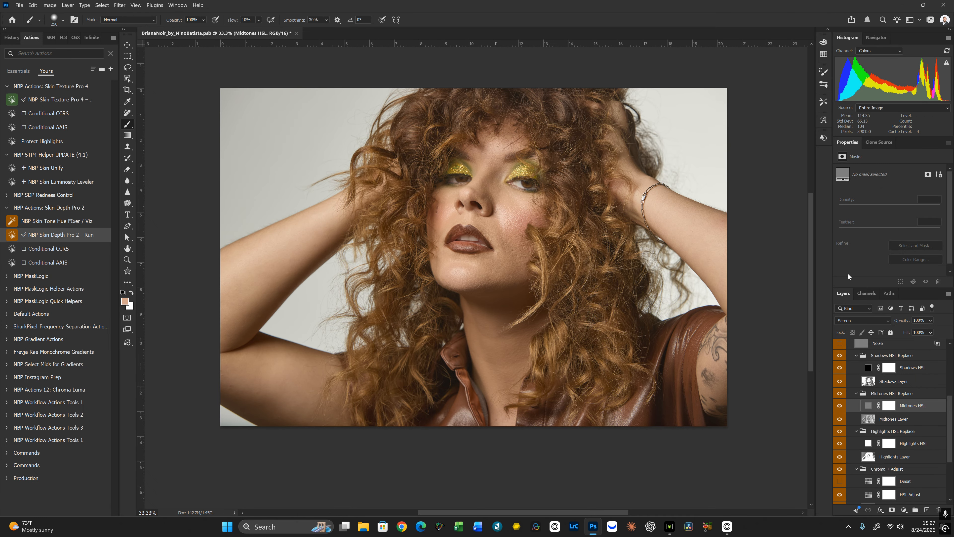
Set the Midtones HSL fill color's brightness to 46% and compare the portrait before and after the change
double_click(868, 405)
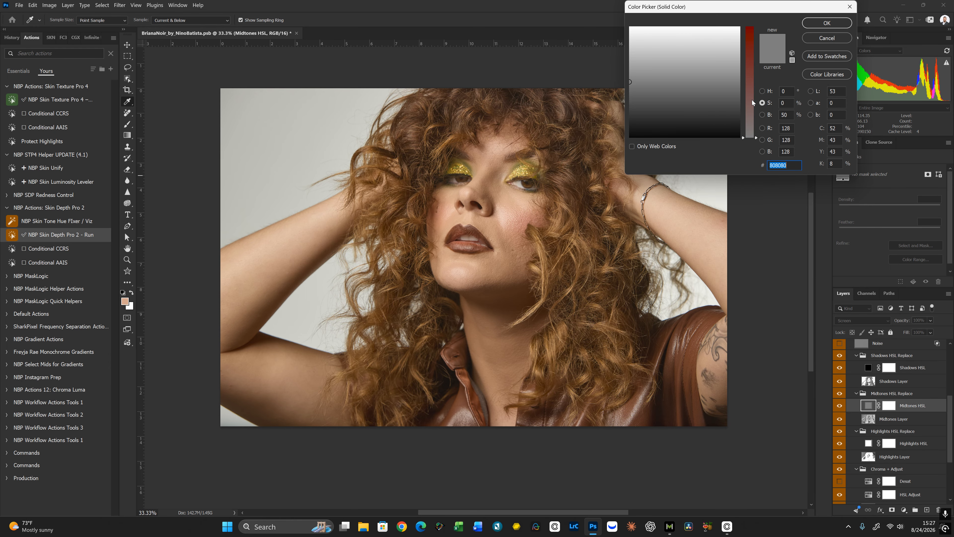
click(762, 114)
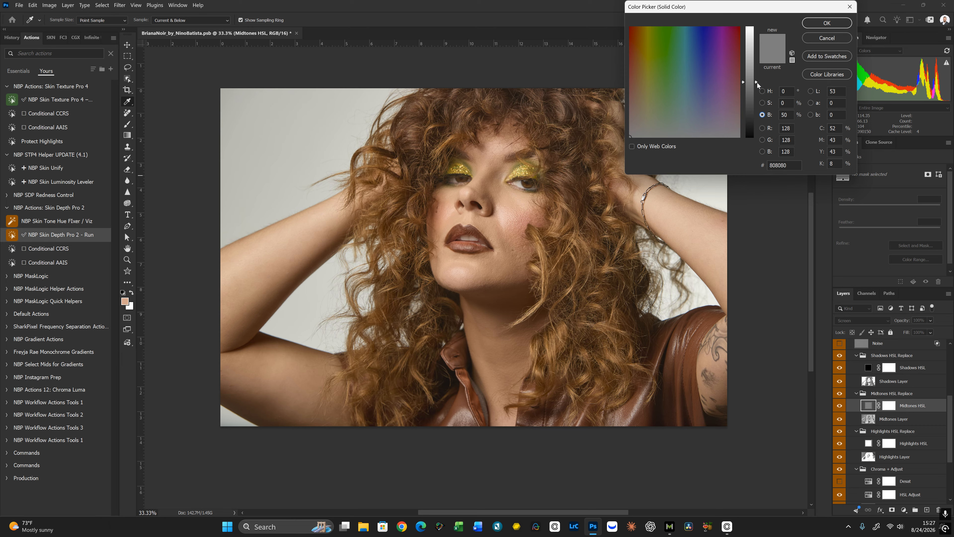
drag(758, 83, 757, 85)
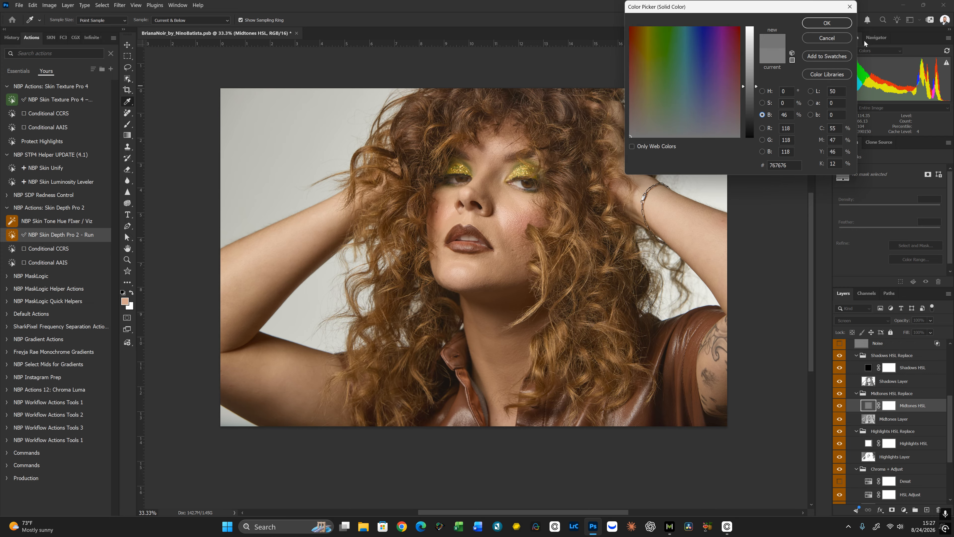
click(827, 23)
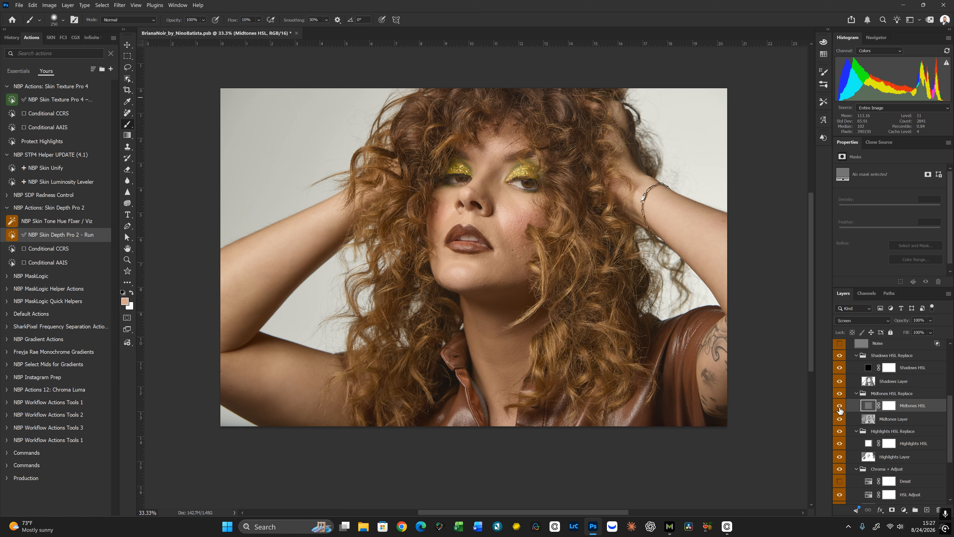
click(11, 36)
key(ctrl+z)
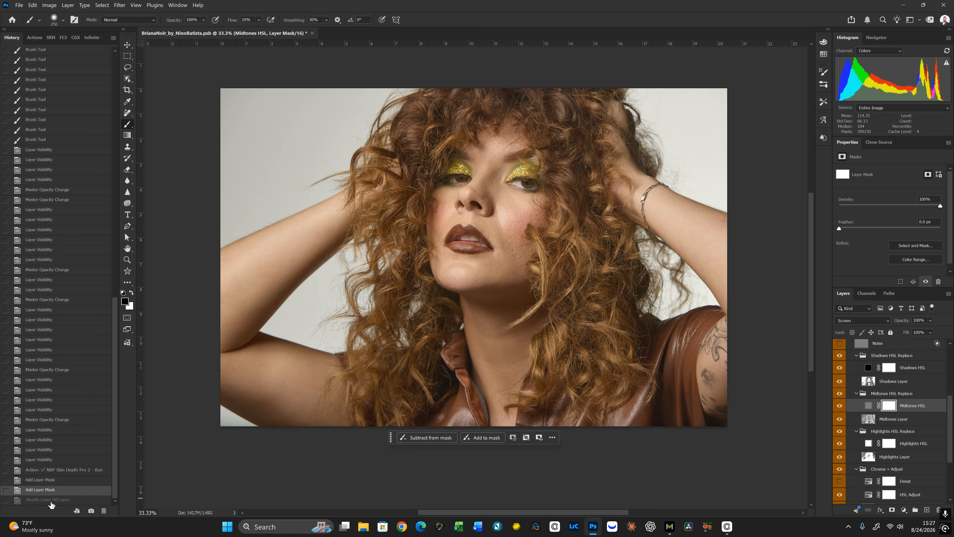
click(51, 501)
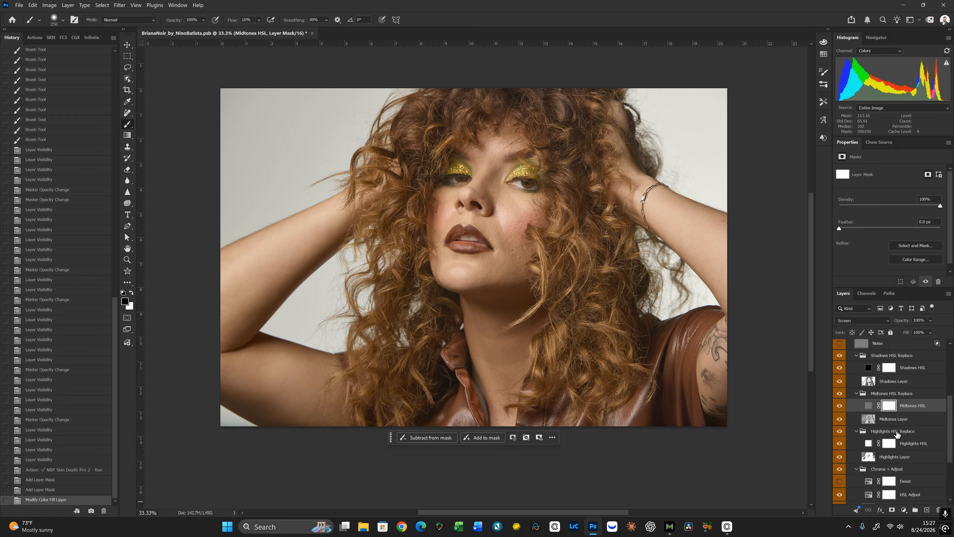
click(869, 446)
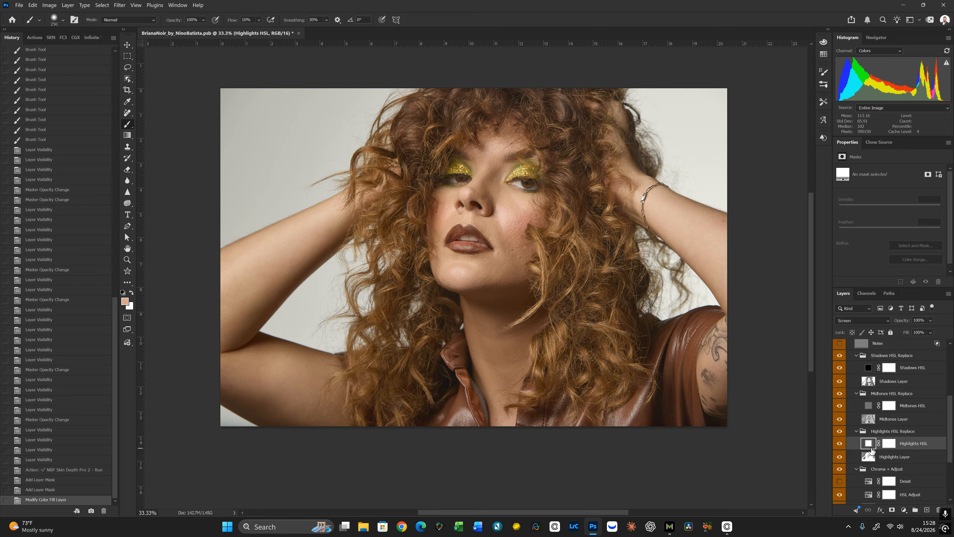
double_click(870, 447)
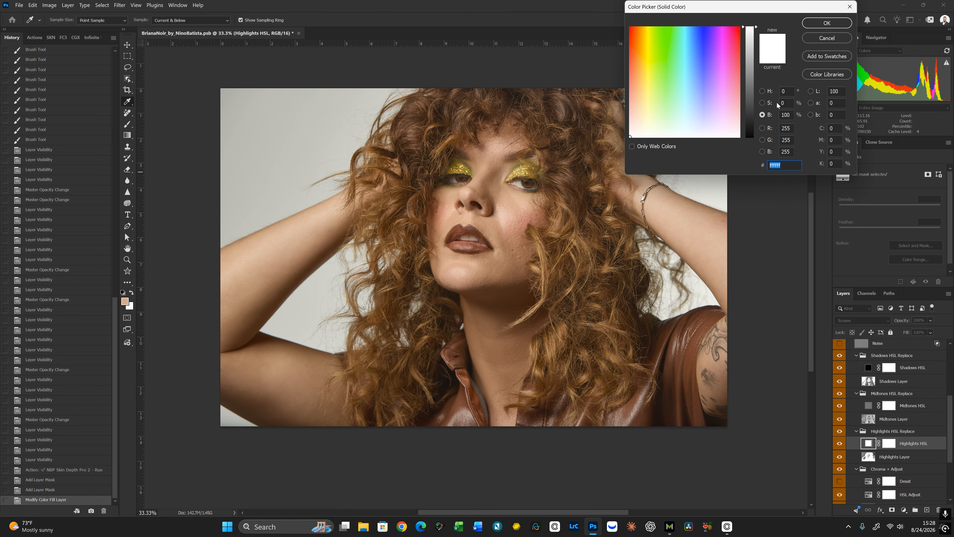
click(831, 39)
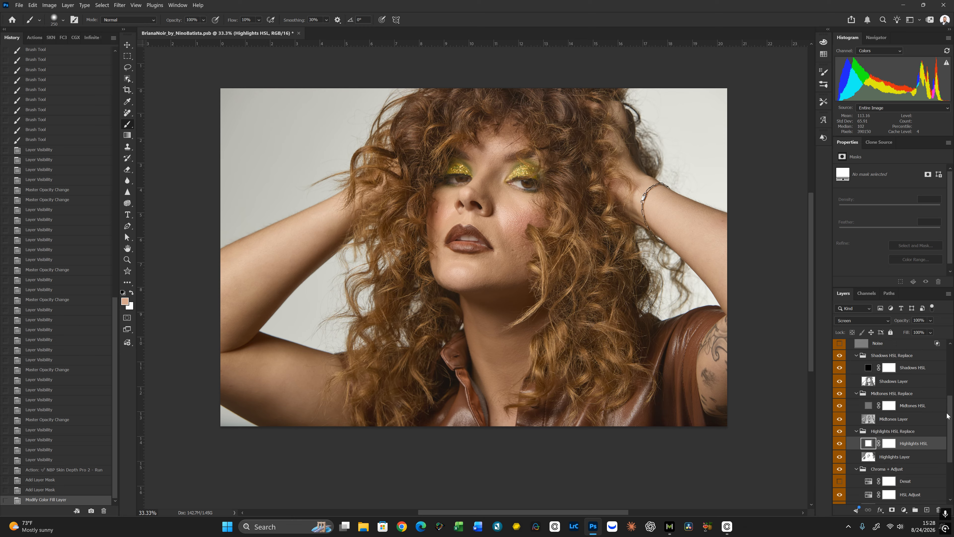
Open the Grad Map Color Wash layer's gradient for editing and expand the NBP Freyja Rae Skin Tones presets
scroll(951, 415, up, 1)
scroll(951, 415, up, 5)
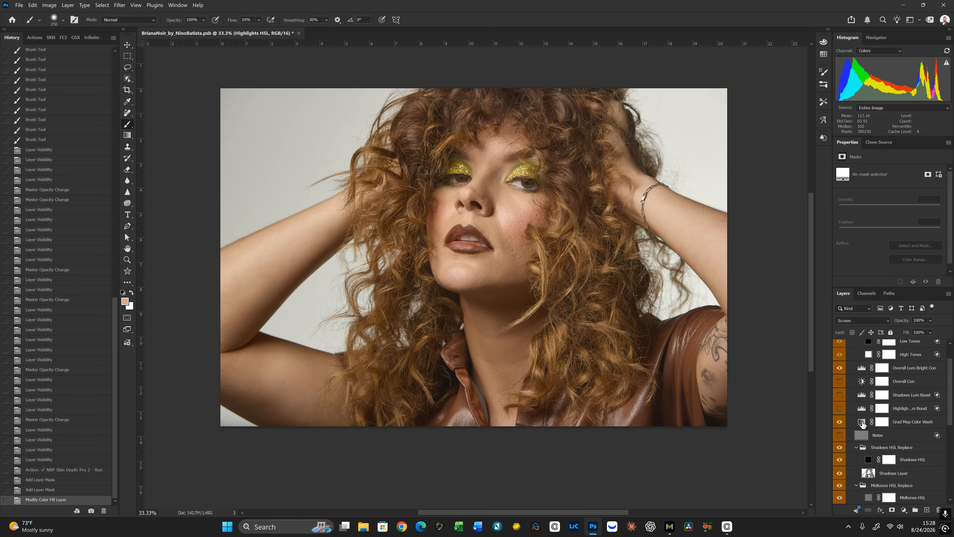
click(863, 424)
click(862, 423)
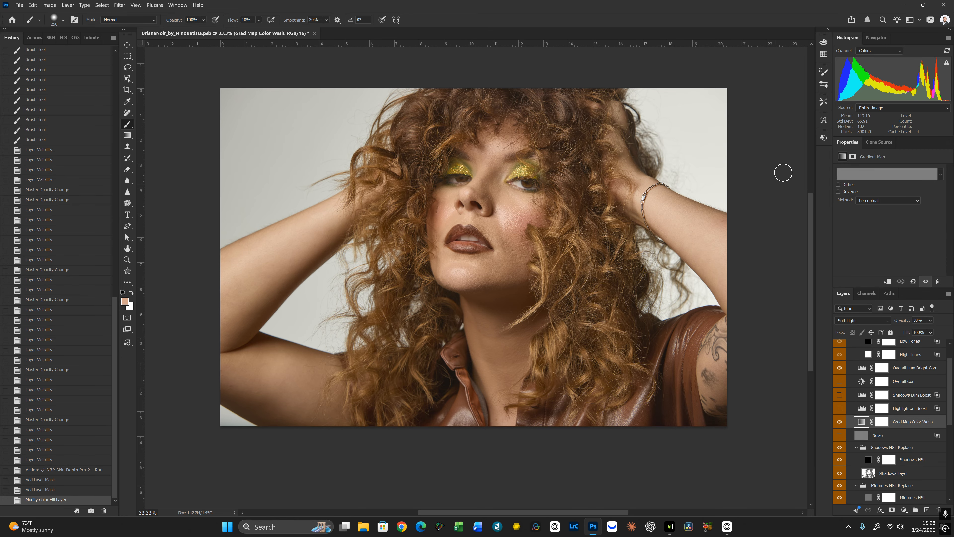
click(859, 174)
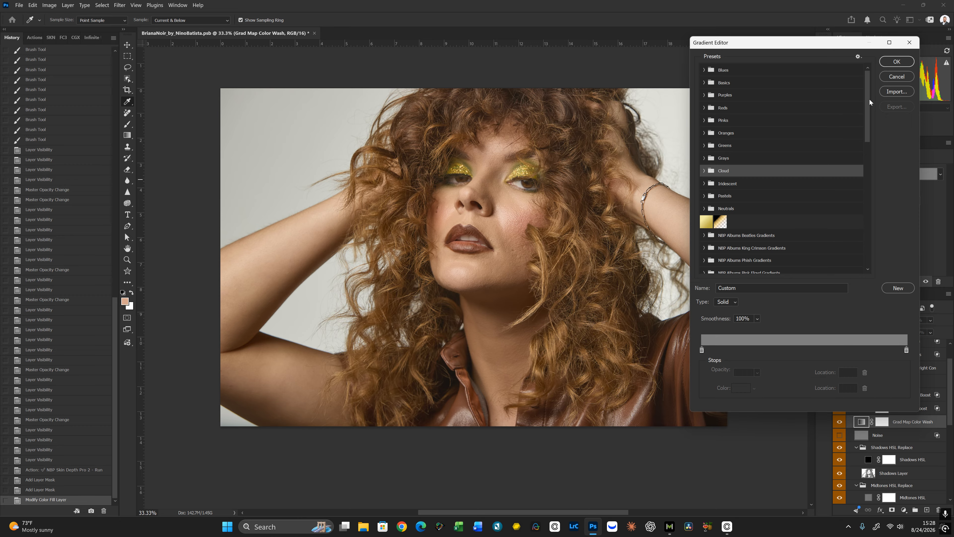
drag(869, 99, 871, 145)
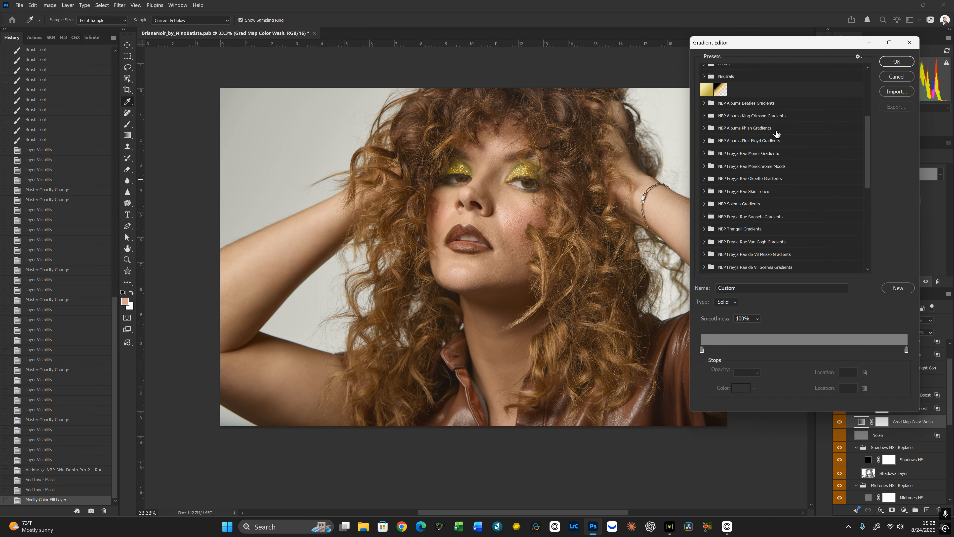
click(703, 190)
click(704, 190)
drag(870, 166, 872, 180)
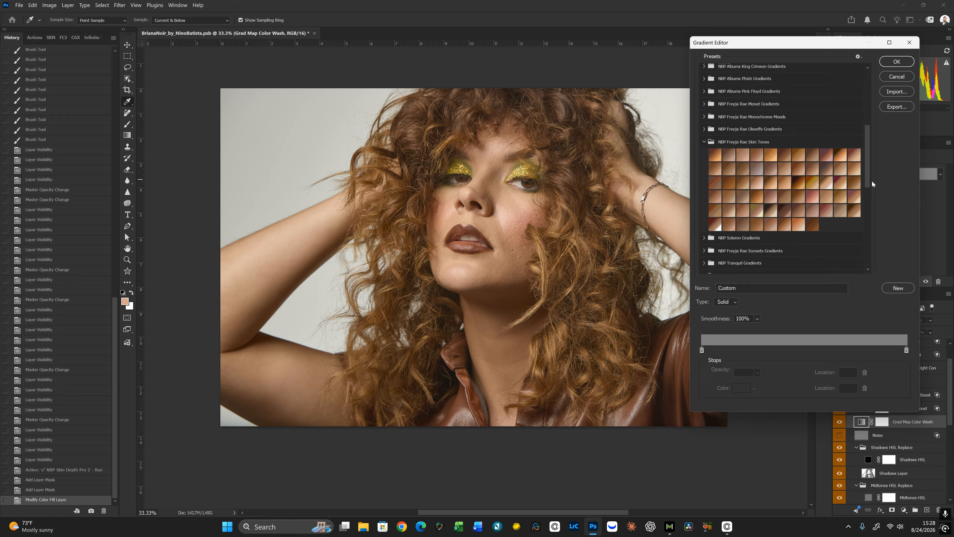
Try several skin-tone gradient presets on the color wash and apply Freyja Rae Wish Come True
click(720, 227)
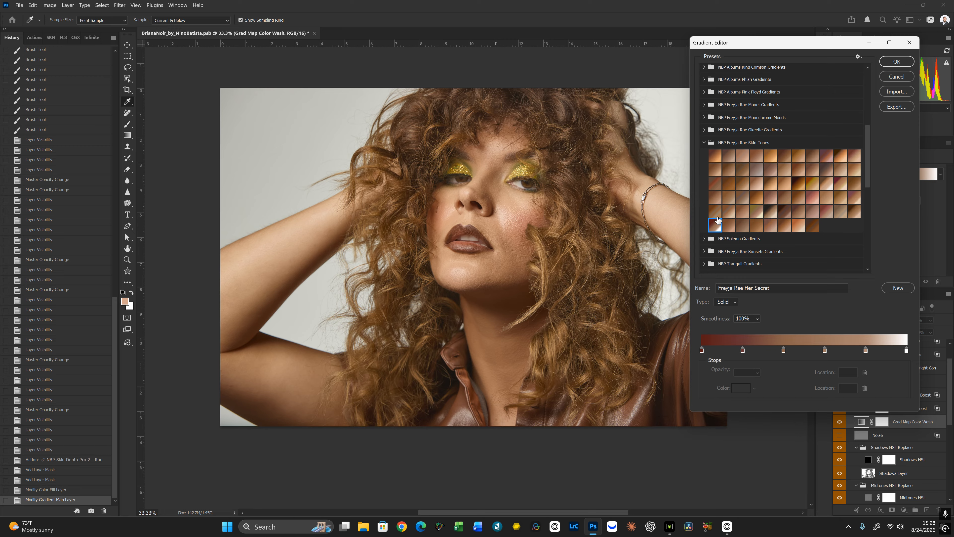
click(716, 212)
click(730, 212)
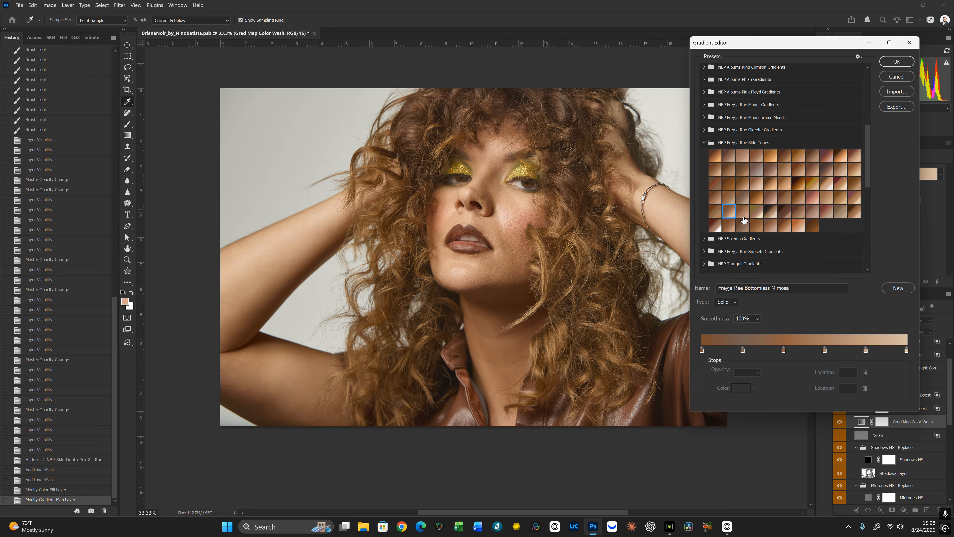
click(747, 217)
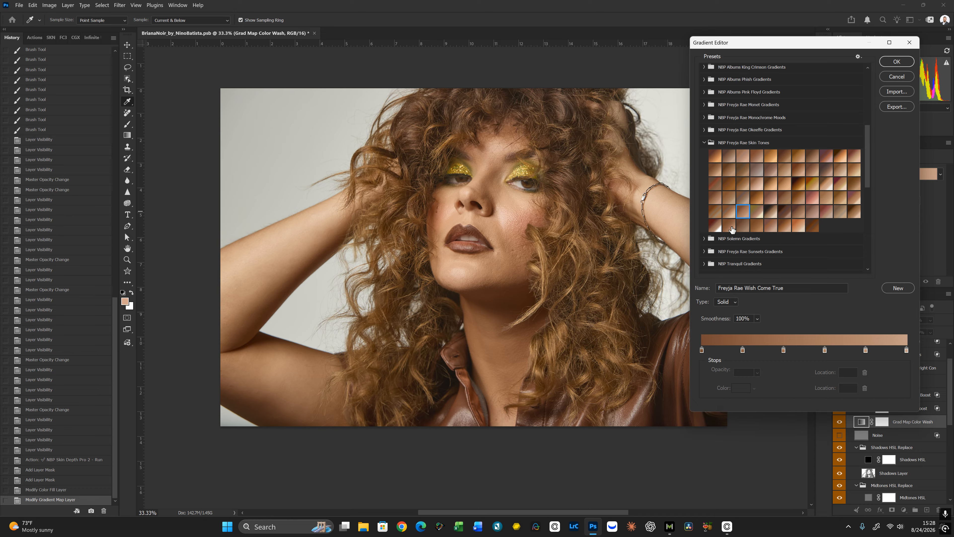
click(733, 227)
click(759, 226)
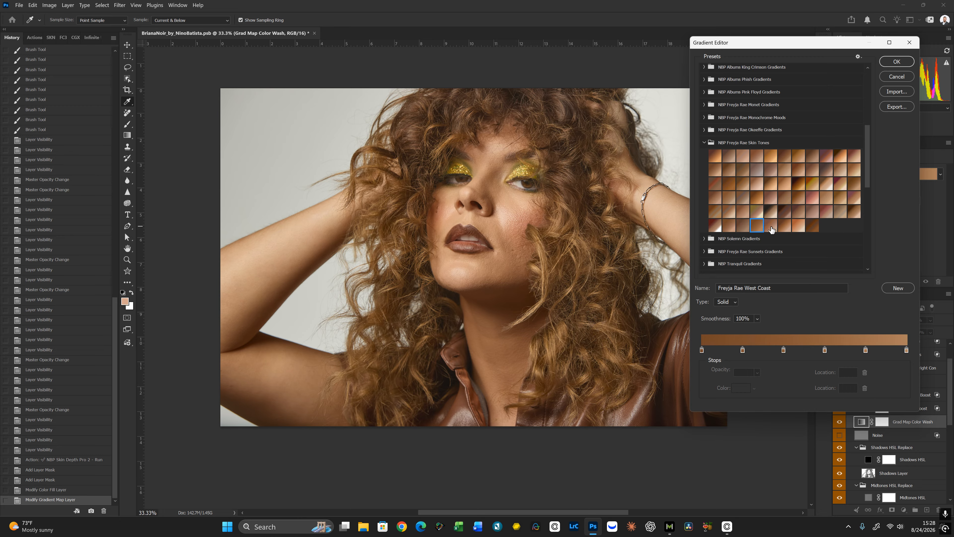
click(771, 227)
click(781, 213)
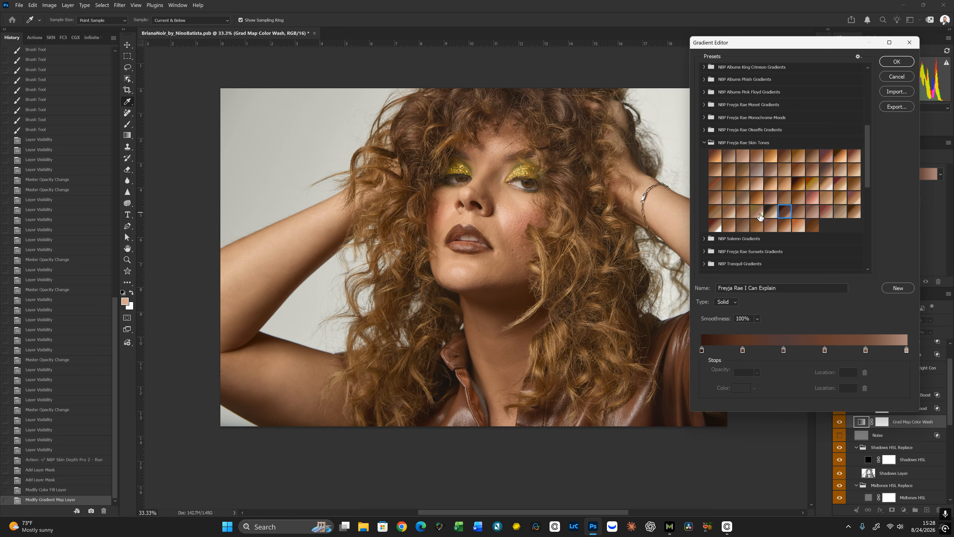
click(770, 197)
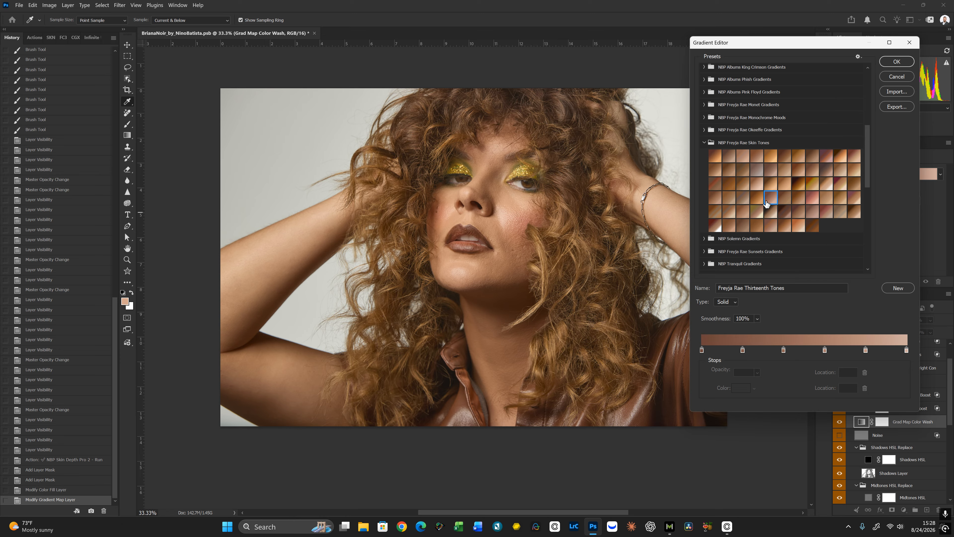
click(747, 214)
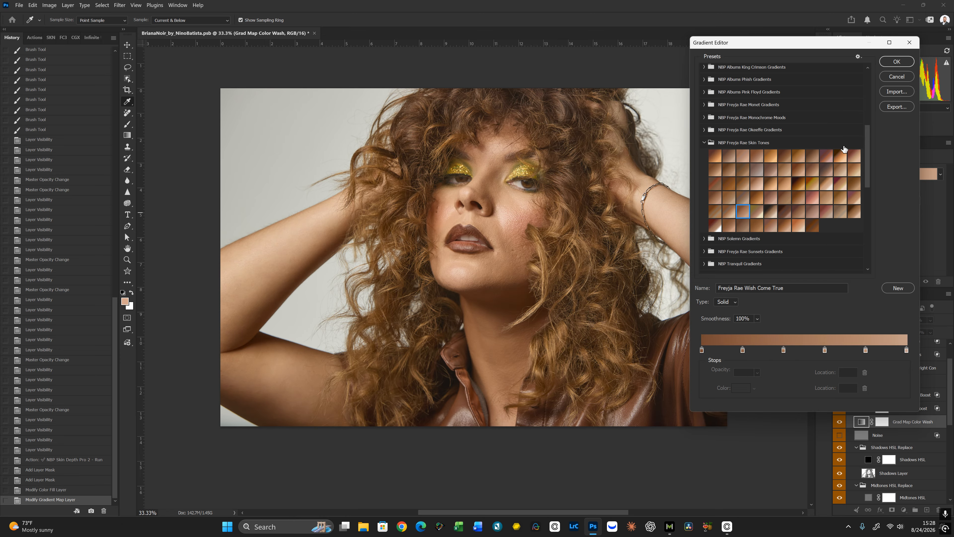
click(897, 61)
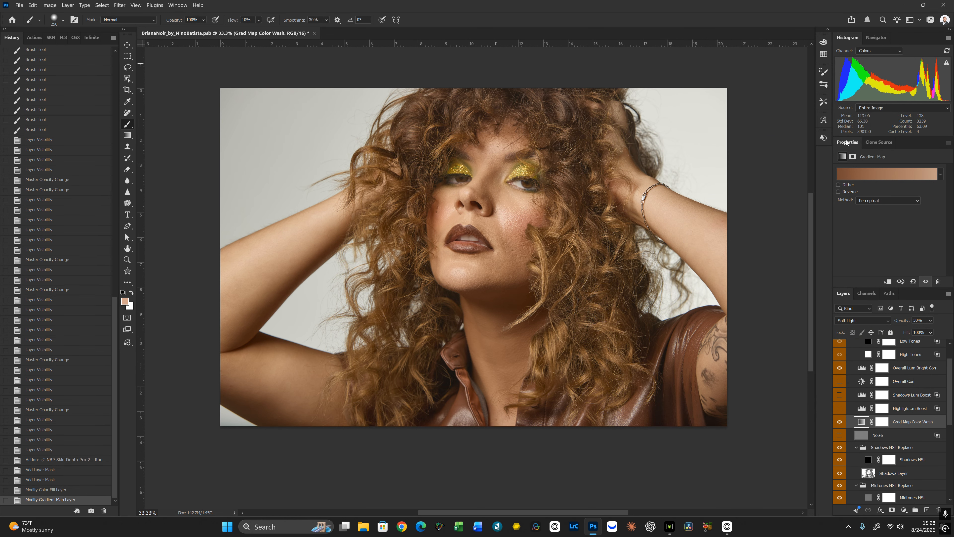
Preview other blend modes on the Grad Map Color Wash layer and keep Soft Light
click(887, 320)
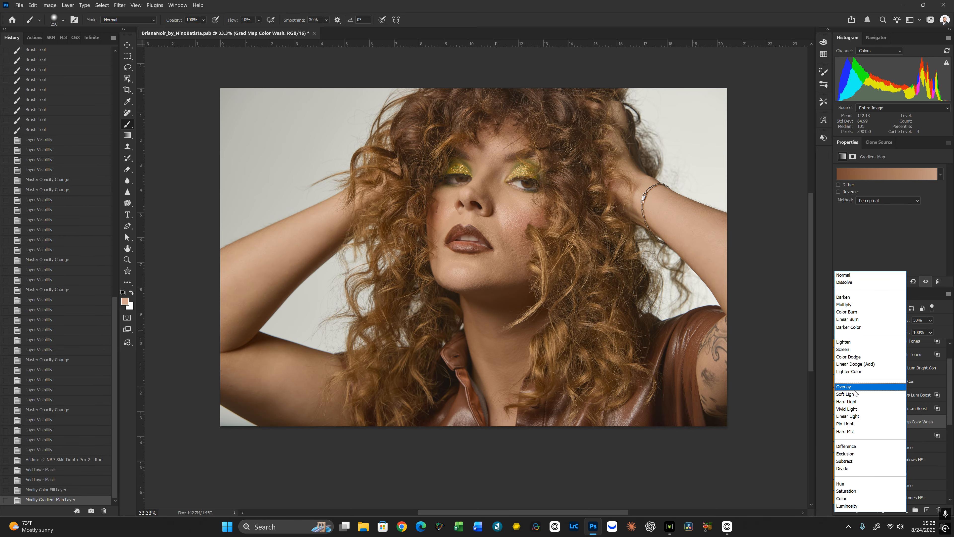
click(855, 394)
click(871, 323)
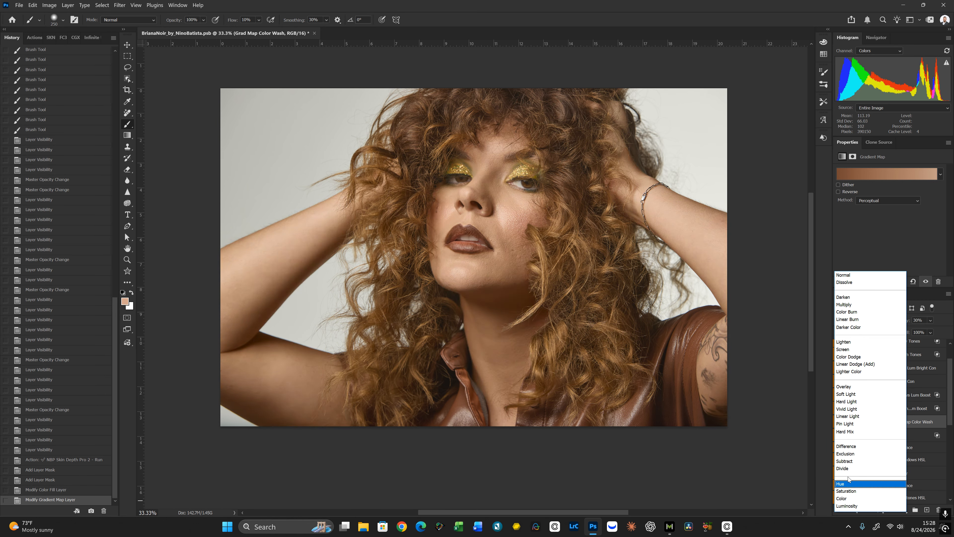
click(850, 394)
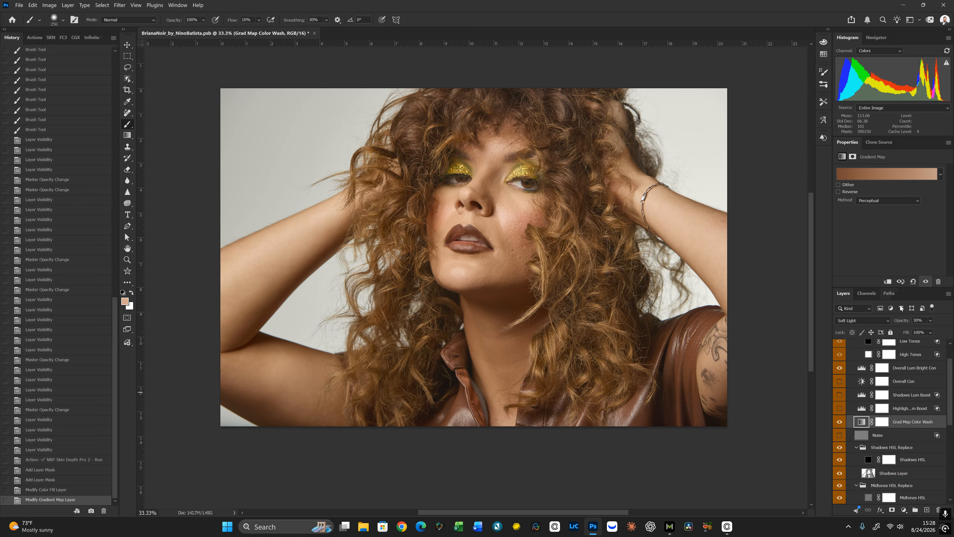
Set the Grad Map Color Wash layer's opacity to 15% and compare the portrait with and without it
drag(905, 323, 884, 327)
drag(883, 326, 886, 326)
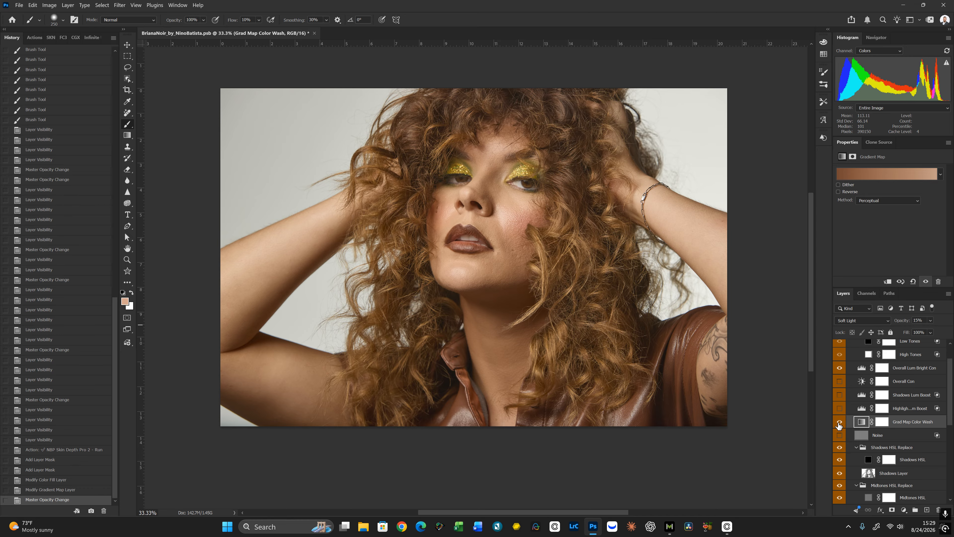
click(840, 422)
click(840, 422)
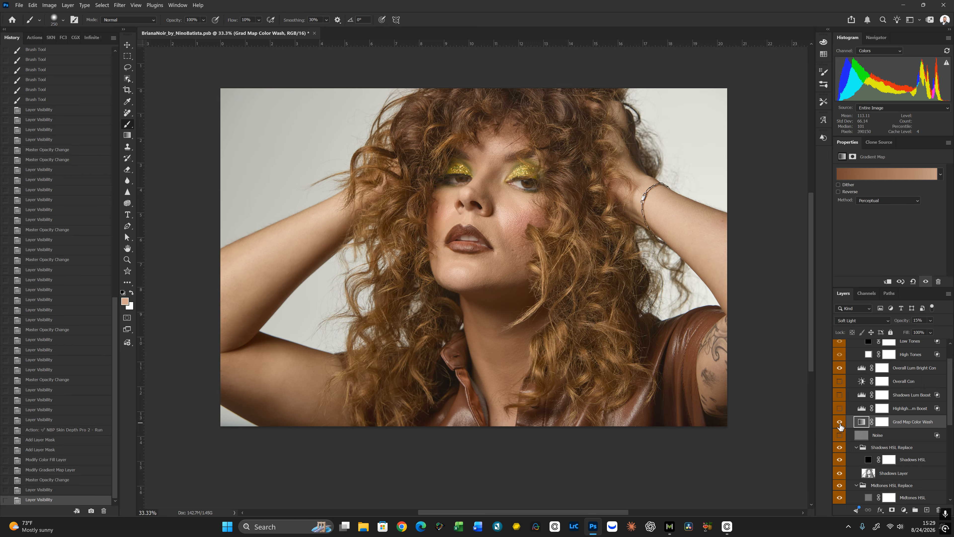
click(840, 422)
click(840, 422)
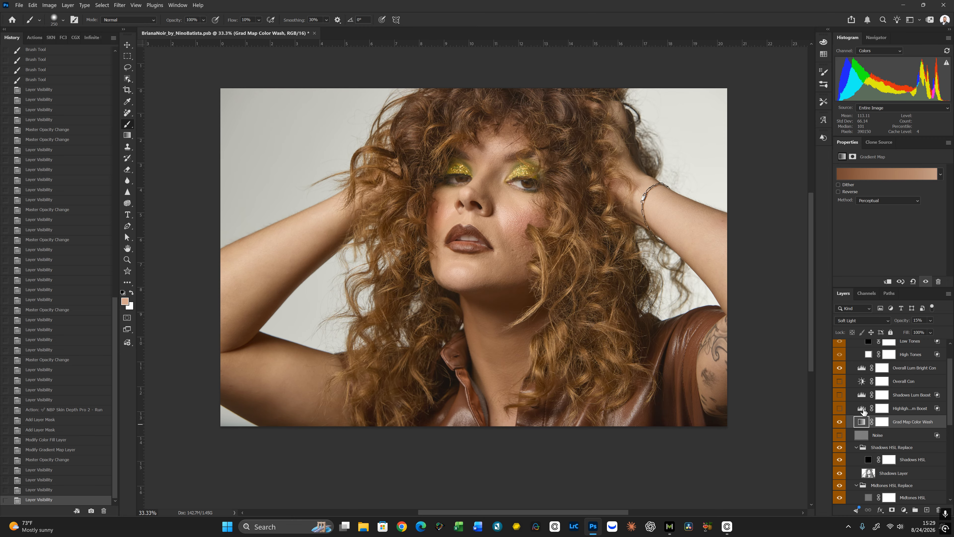
Show the Highlights Lum Boost layer and set its Levels white input to 185
click(840, 408)
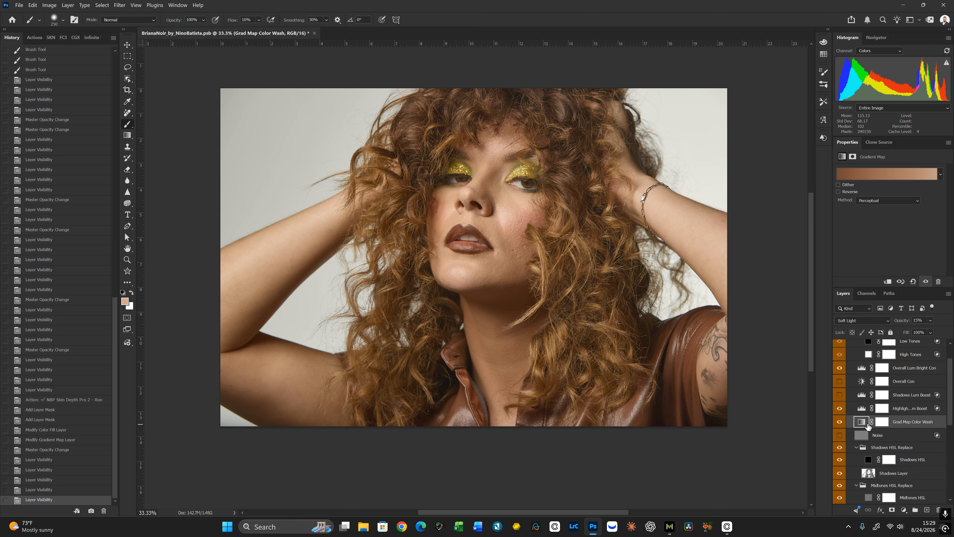
click(880, 409)
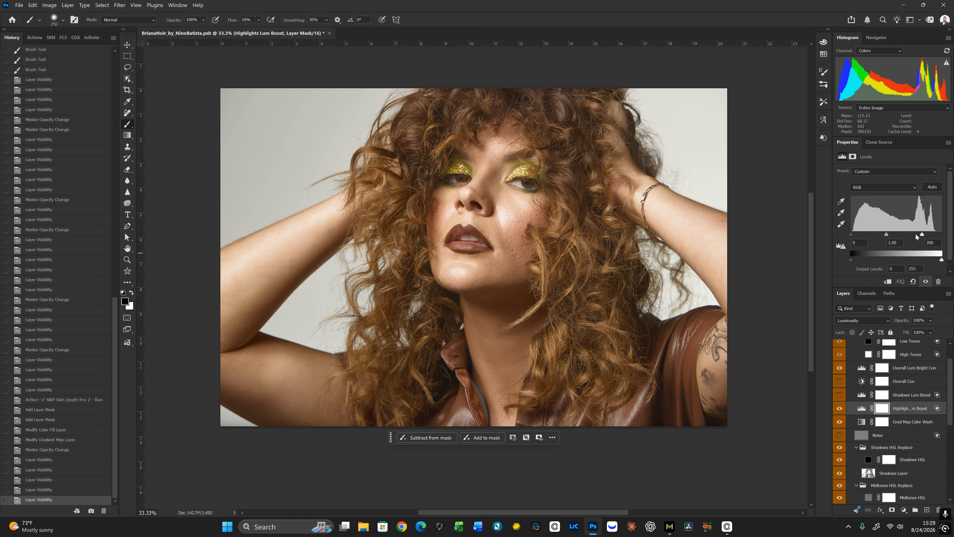
drag(920, 235, 918, 235)
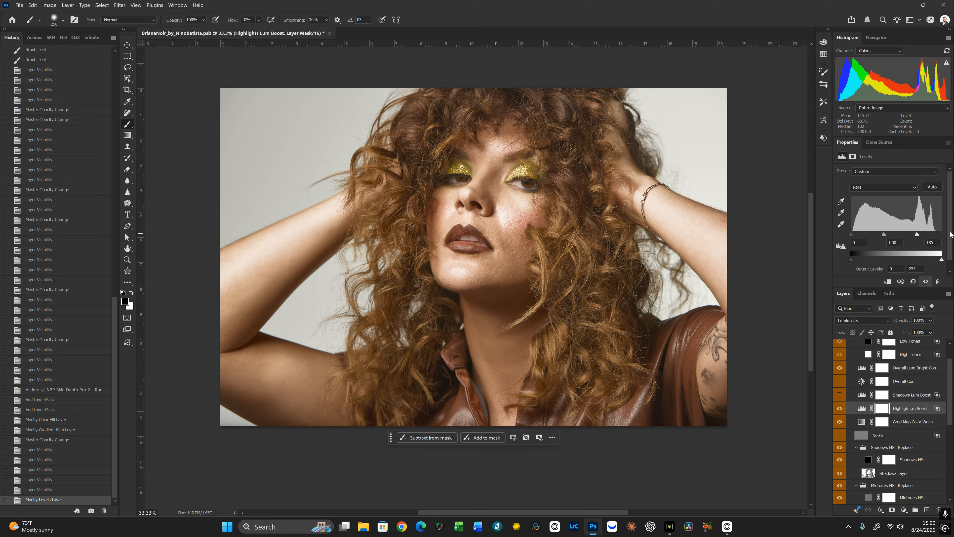
Set the Highlights Lum Boost layer's Blend If dark range for the underlying layer to 151 / 255
double_click(939, 410)
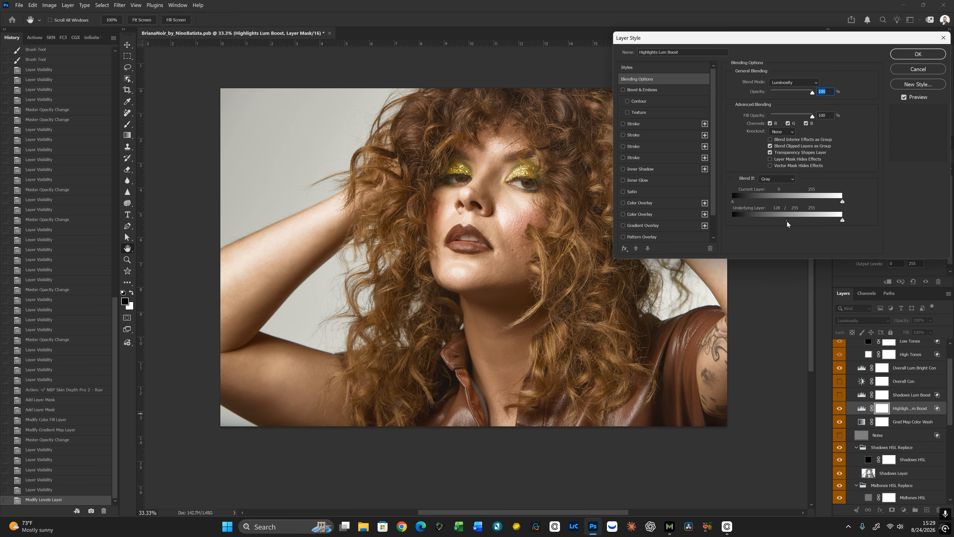
mouse_move(788, 220)
mouse_down()
mouse_move(755, 223)
mouse_move(806, 218)
mouse_up()
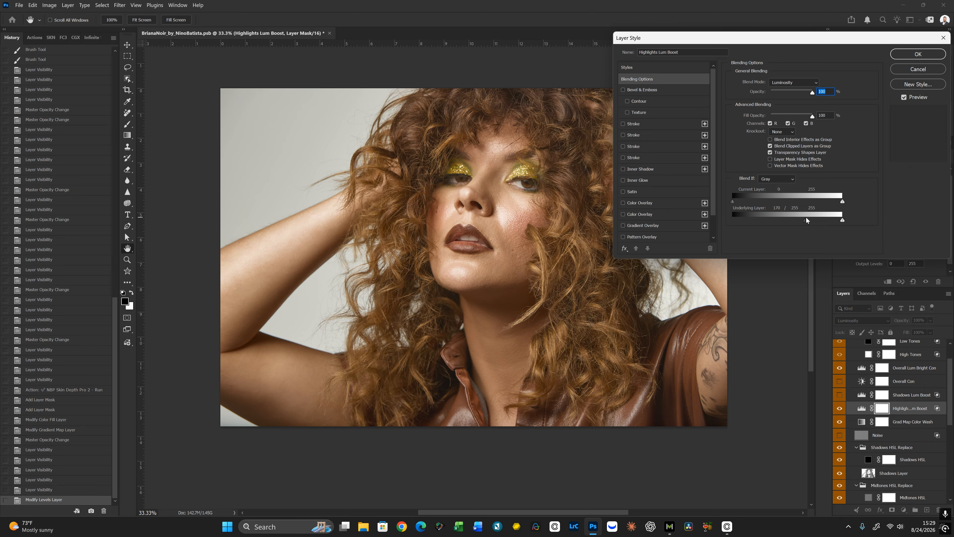
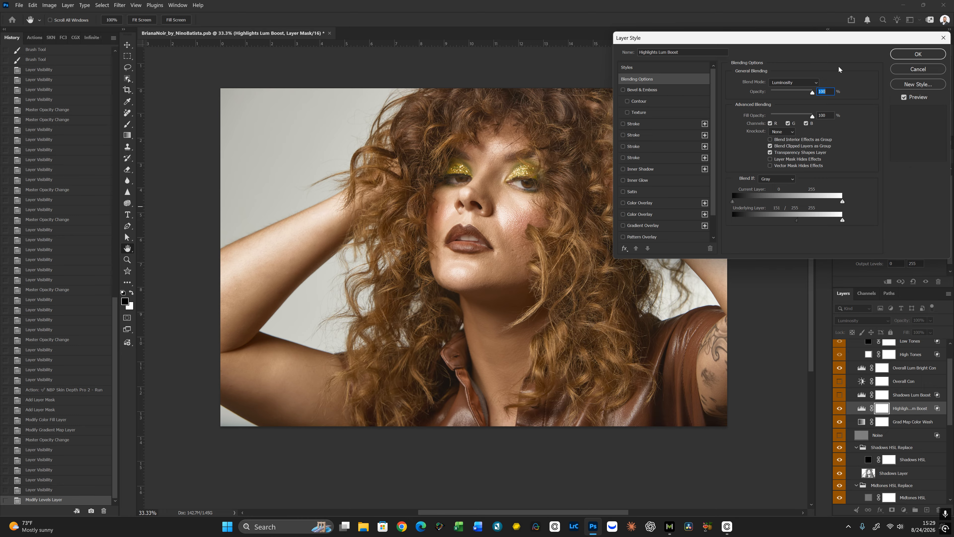
click(909, 57)
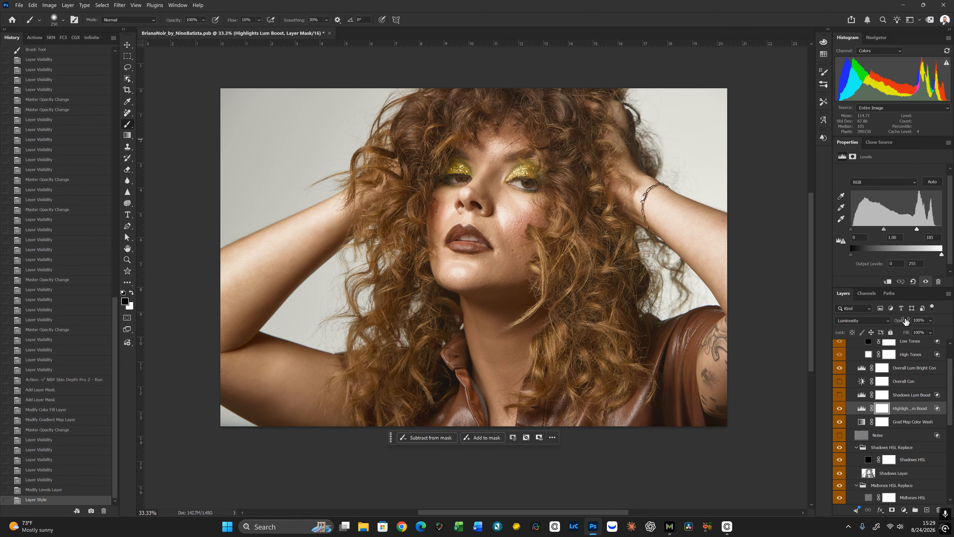
Try 28% opacity on the Highlights Lum Boost layer and compare the portrait with and without it
drag(908, 322, 871, 325)
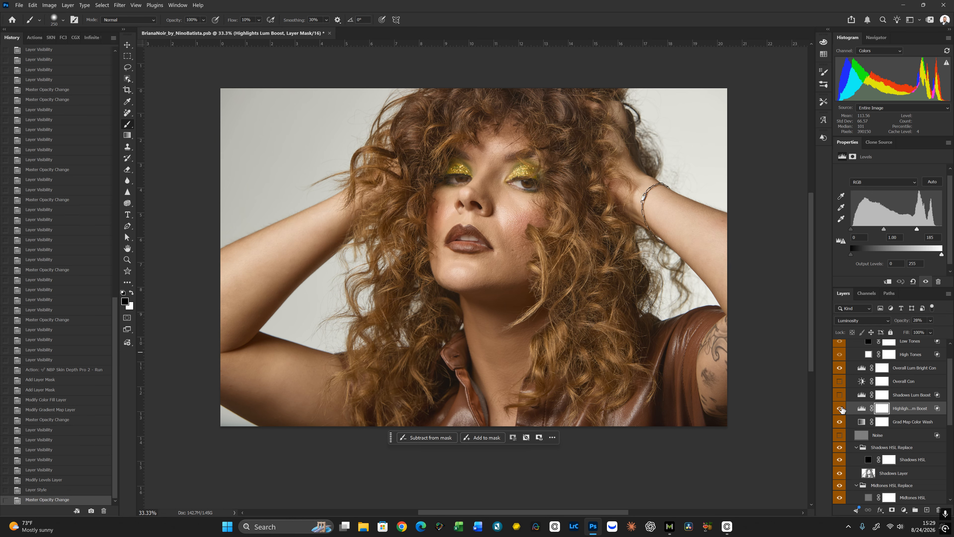
click(840, 409)
click(840, 409)
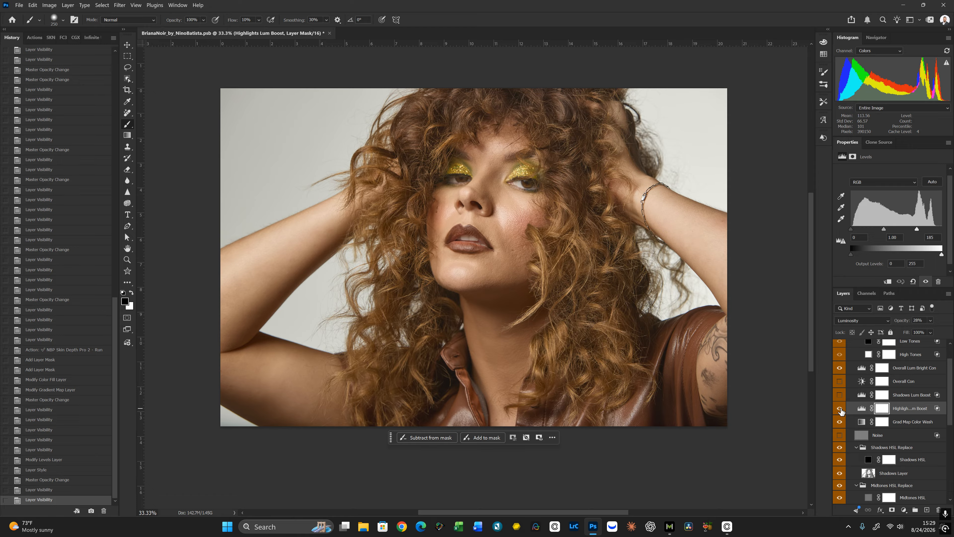
Try 10% opacity on the Highlights Lum Boost layer and compare the effect by toggling its visibility
drag(903, 323, 899, 323)
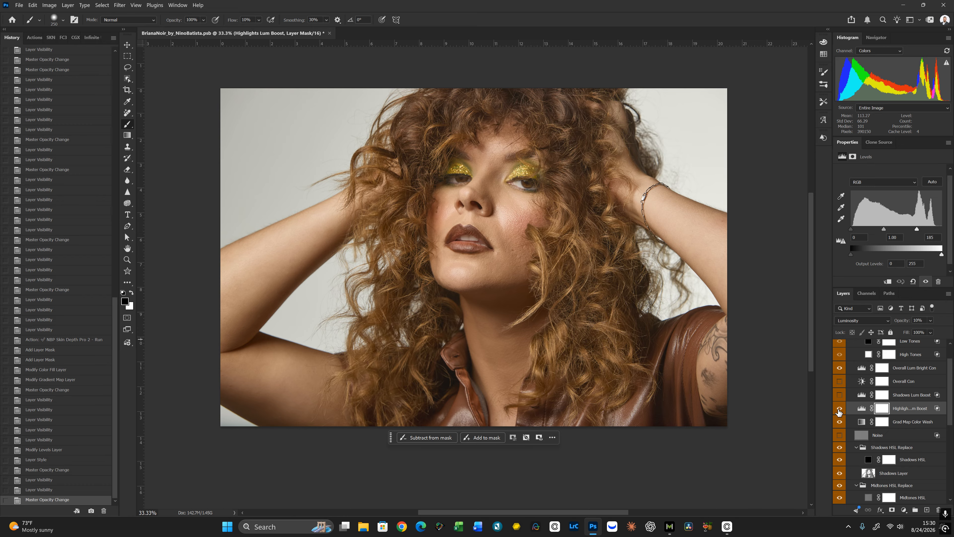
click(840, 410)
click(840, 410)
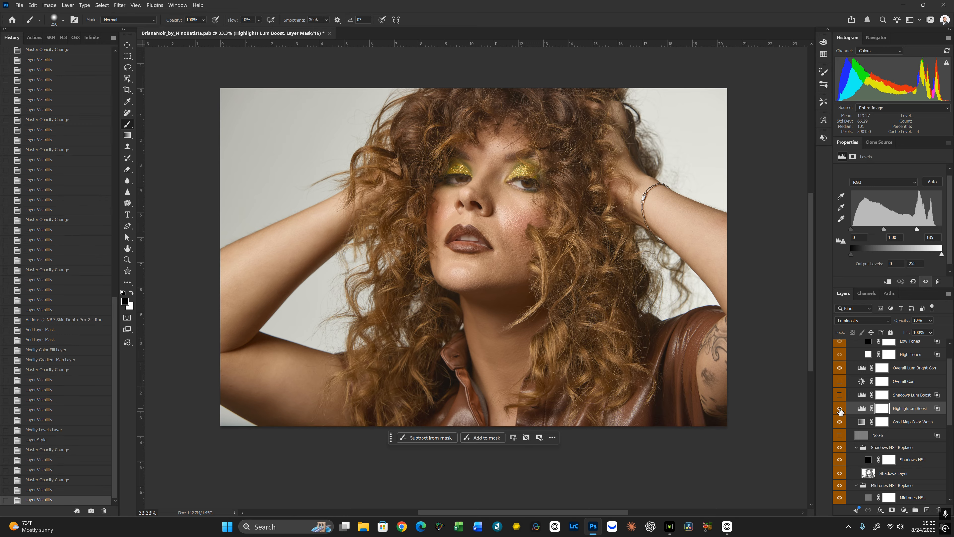
click(840, 410)
click(840, 410)
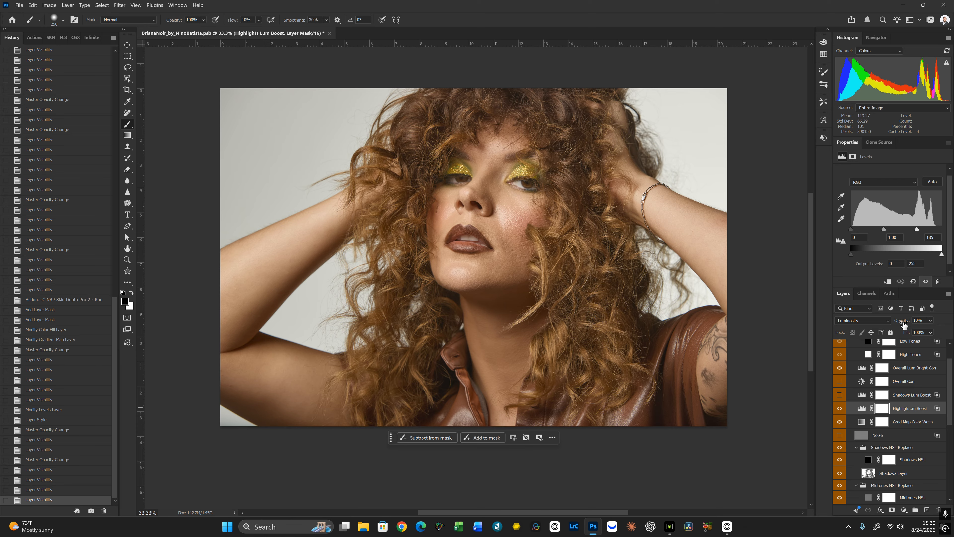
Set the Highlights Lum Boost layer's opacity to 12% and check the portrait before and after
drag(904, 323, 906, 322)
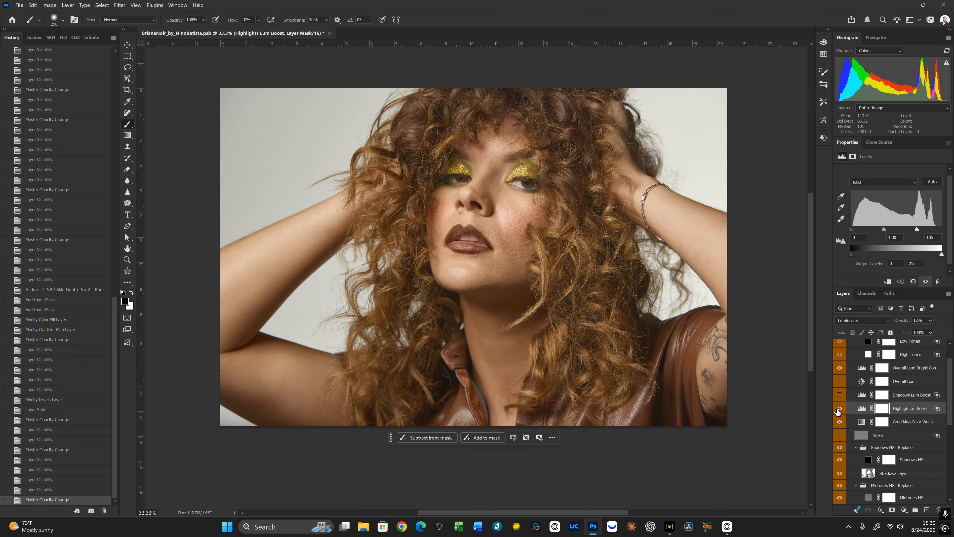
click(839, 410)
click(838, 410)
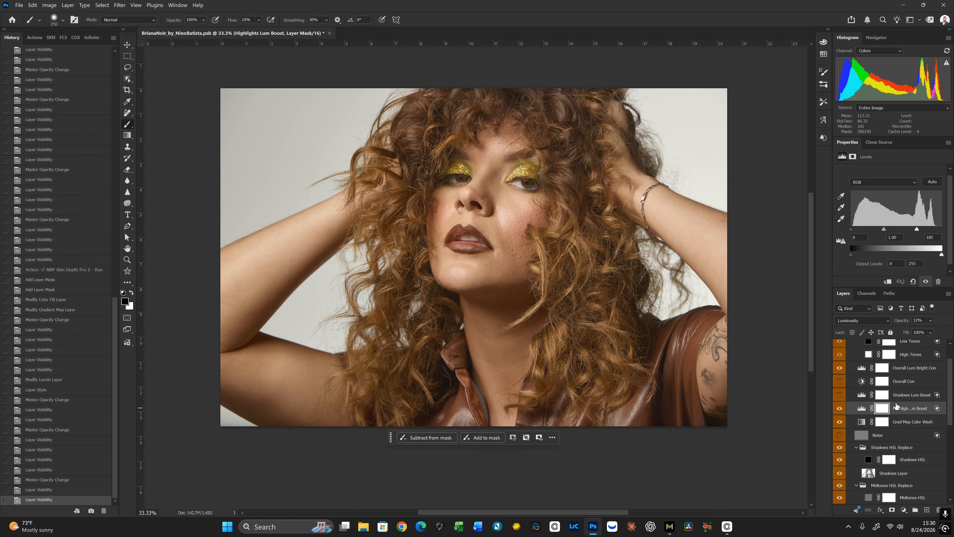
Darken the Highlights HSL layer's white fill color slightly
drag(951, 383, 950, 418)
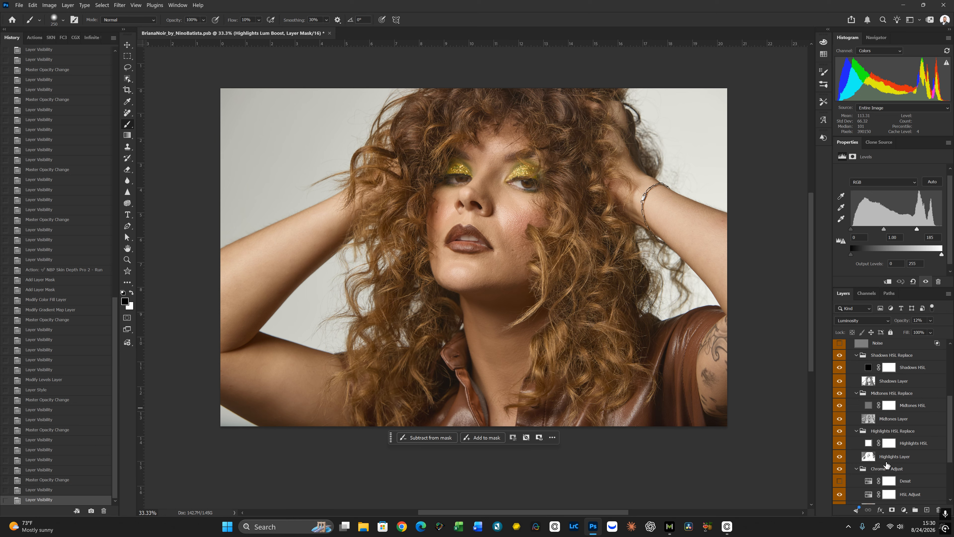
double_click(869, 444)
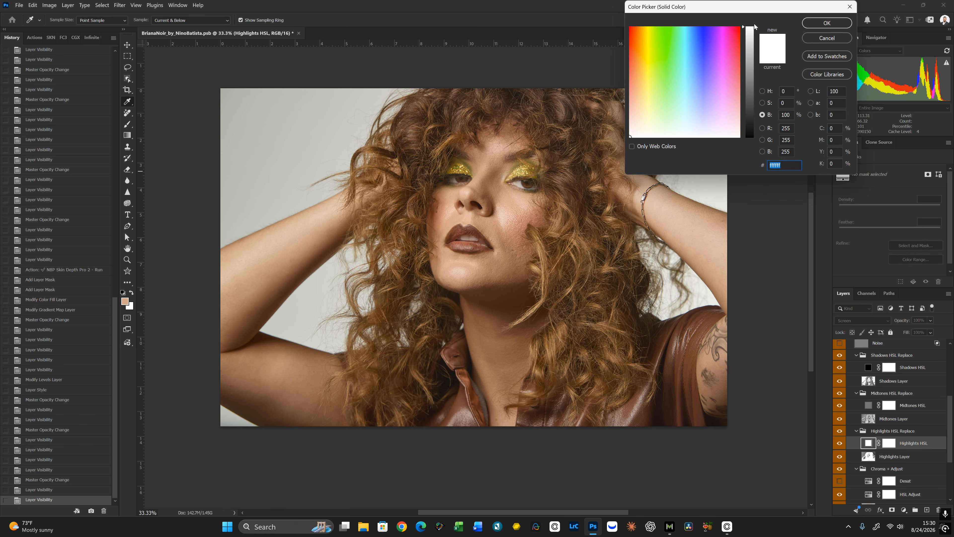
drag(757, 27, 757, 31)
click(827, 22)
Set the Highlights Lum Boost layer's opacity to 20% and compare the portrait with and without the NBP Skin Control Pro group
drag(949, 417, 949, 379)
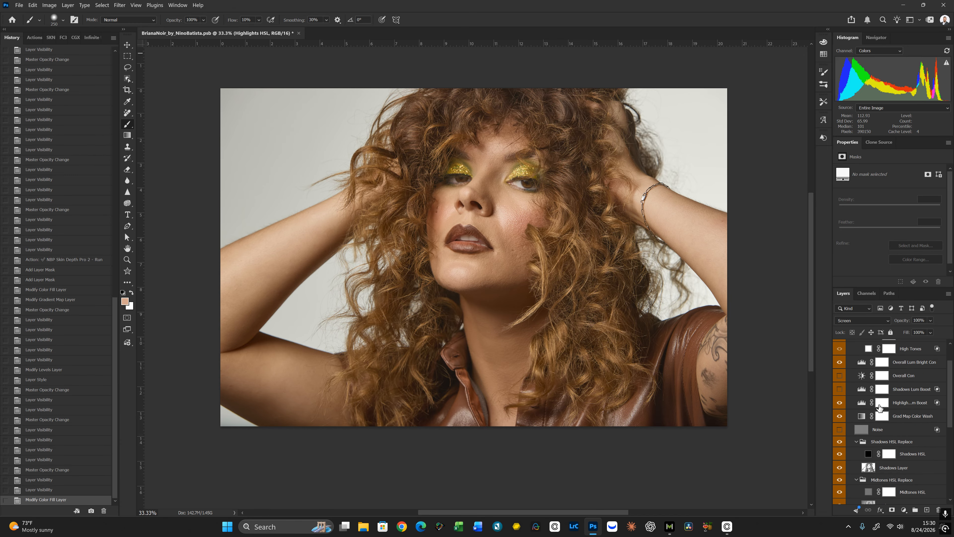
click(862, 405)
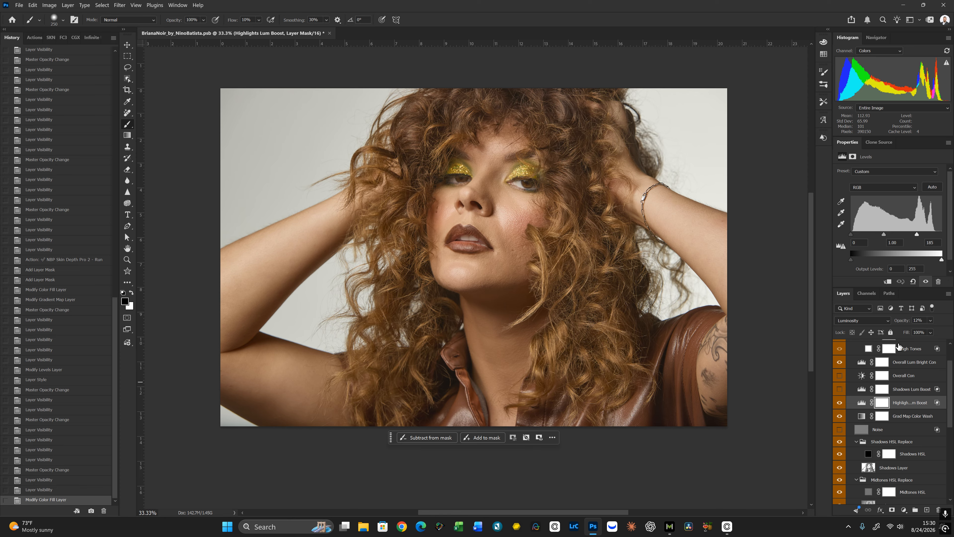
drag(902, 322, 903, 324)
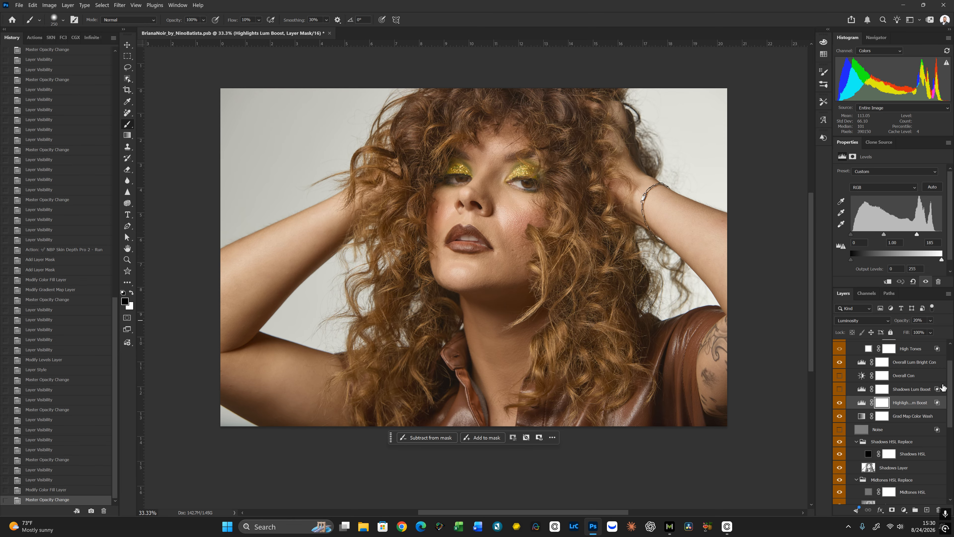
scroll(853, 351, up, 2)
click(840, 348)
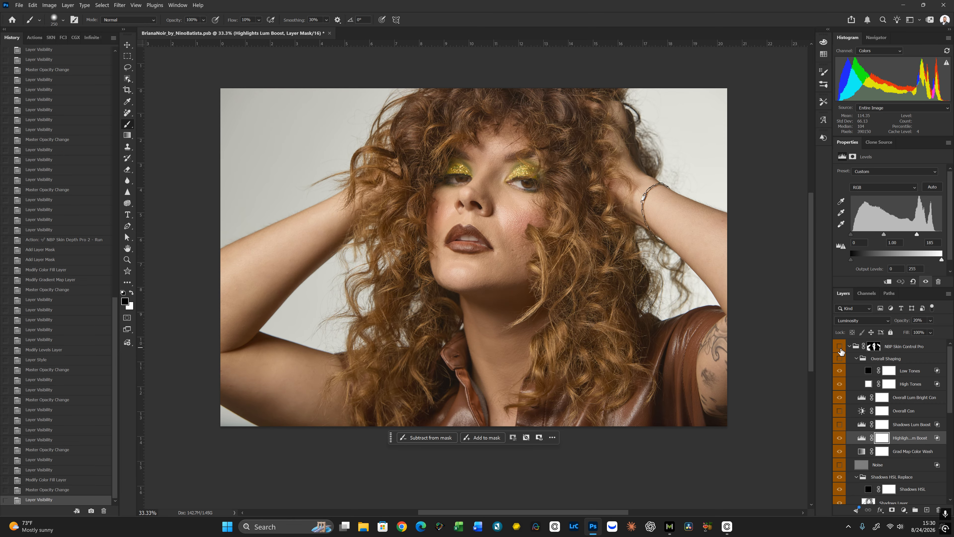
click(840, 347)
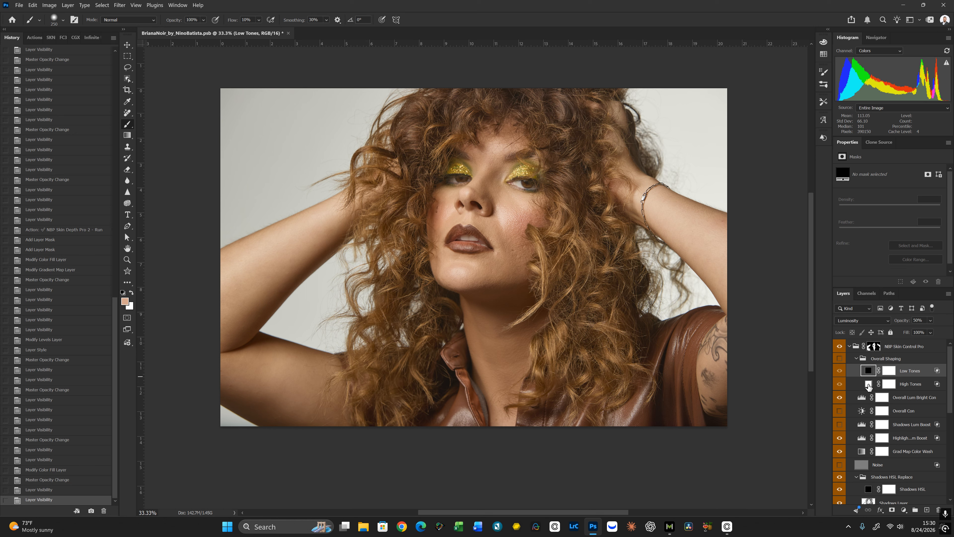
Try 25% opacity on the High Tones layer in the Overall Shaping group
click(869, 384)
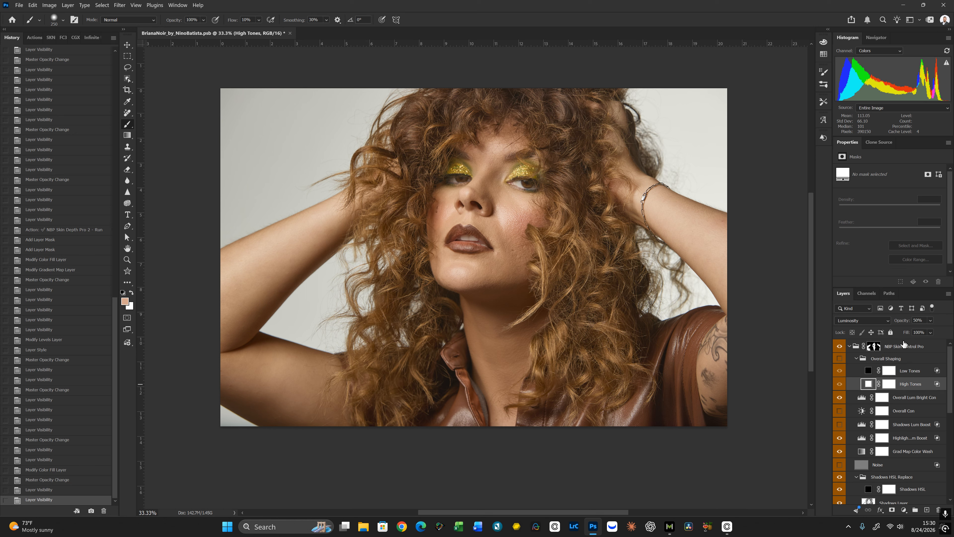
click(919, 320)
text(25)
key(Return)
drag(899, 319, 904, 319)
Try 49% and 50% opacity on the Low Tones layer and inspect its fill color without changing it
click(870, 372)
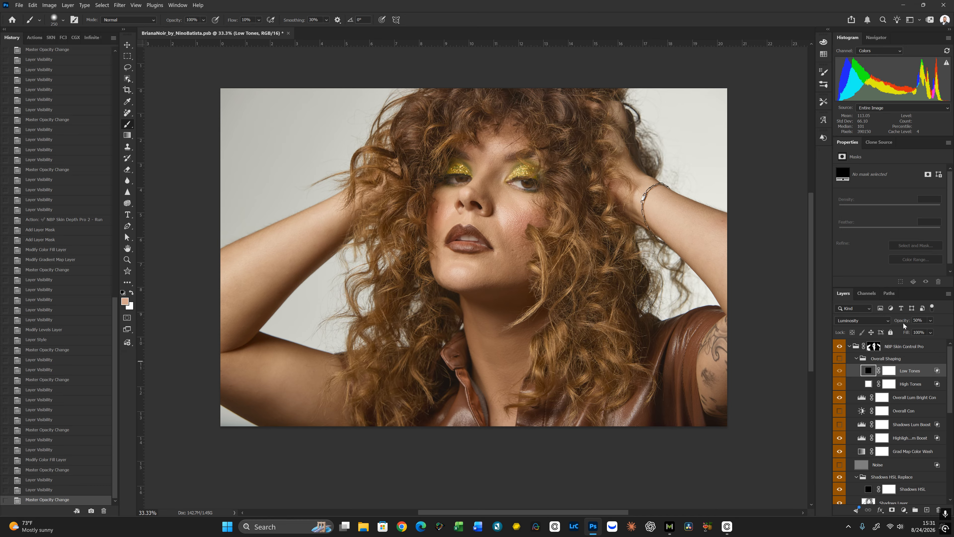
click(920, 320)
drag(921, 317, 885, 323)
drag(884, 322, 884, 324)
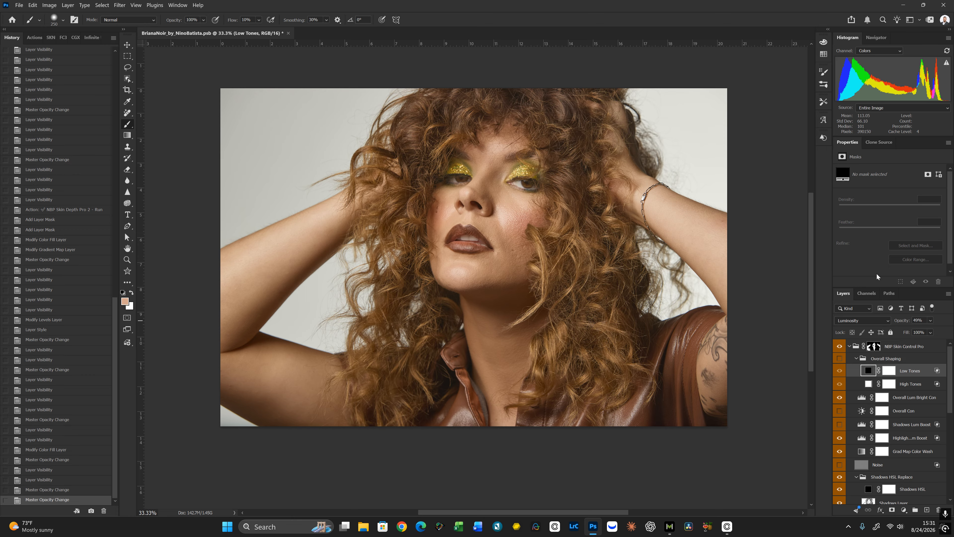
click(902, 321)
text(50)
double_click(869, 371)
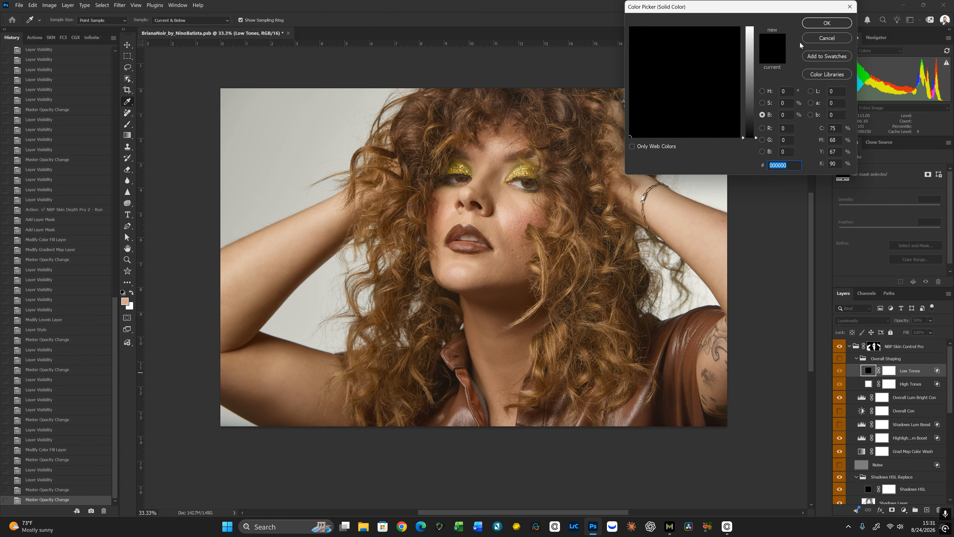
click(820, 38)
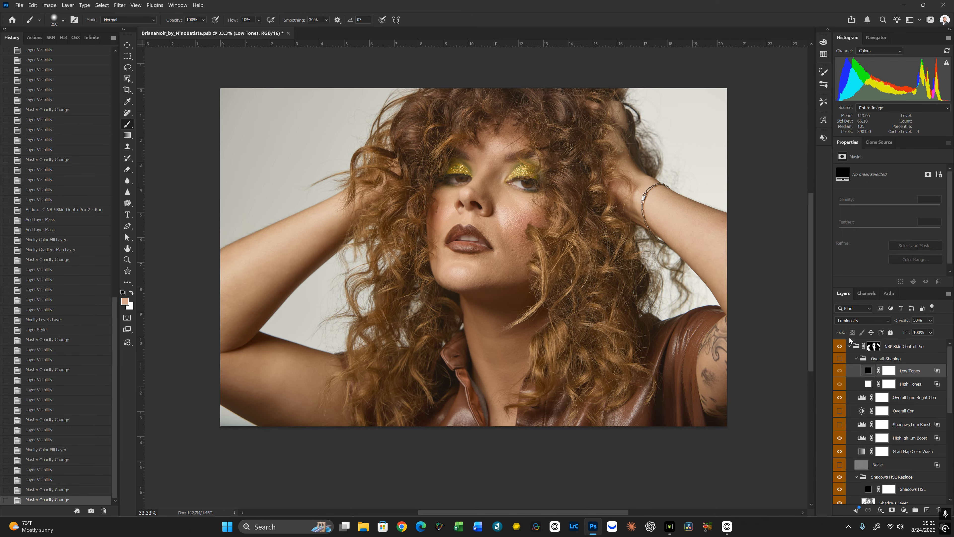
Show the Overall Shaping group and set both its Low Tones and High Tones layers to 0% opacity
click(840, 359)
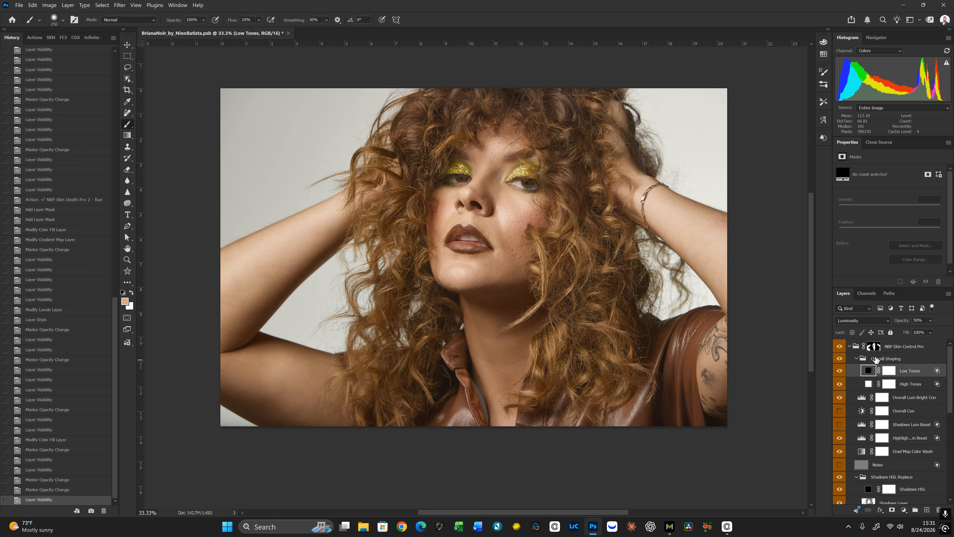
drag(905, 319, 929, 321)
text(0)
key(Return)
click(909, 384)
drag(905, 324, 878, 330)
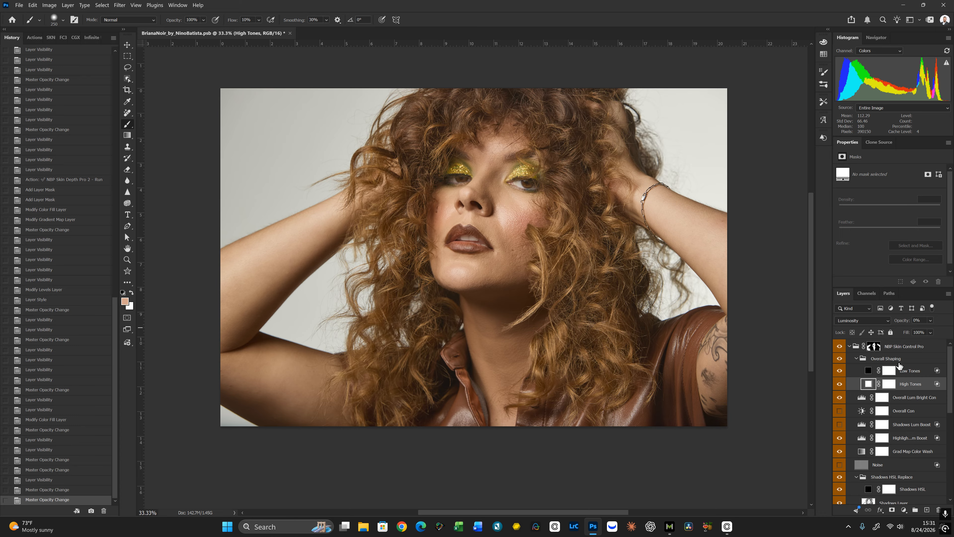
Set the Low Tones layer to 42% opacity and High Tones to 10%, comparing the portrait with and without High Tones
click(911, 372)
drag(904, 322, 877, 325)
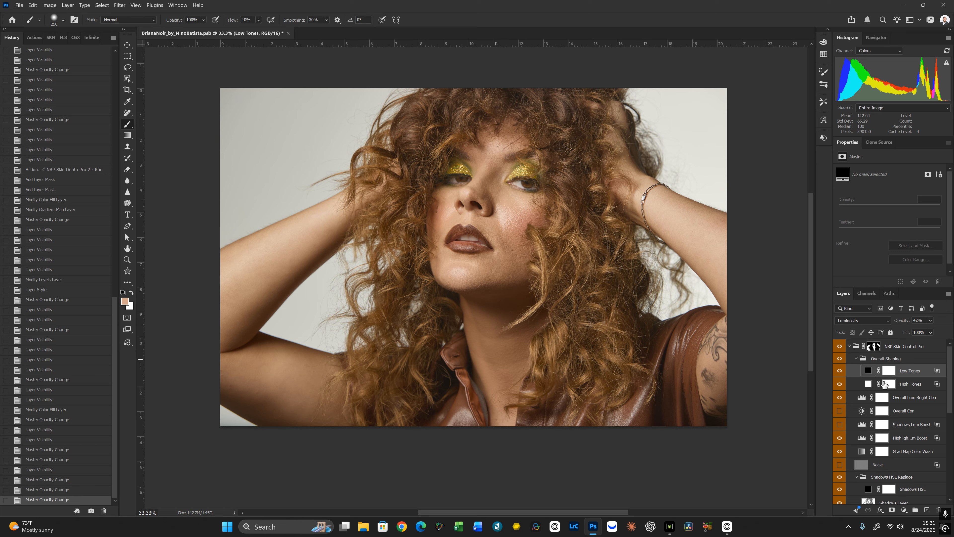
click(871, 384)
mouse_move(900, 324)
mouse_down()
mouse_move(914, 324)
mouse_move(902, 324)
mouse_up()
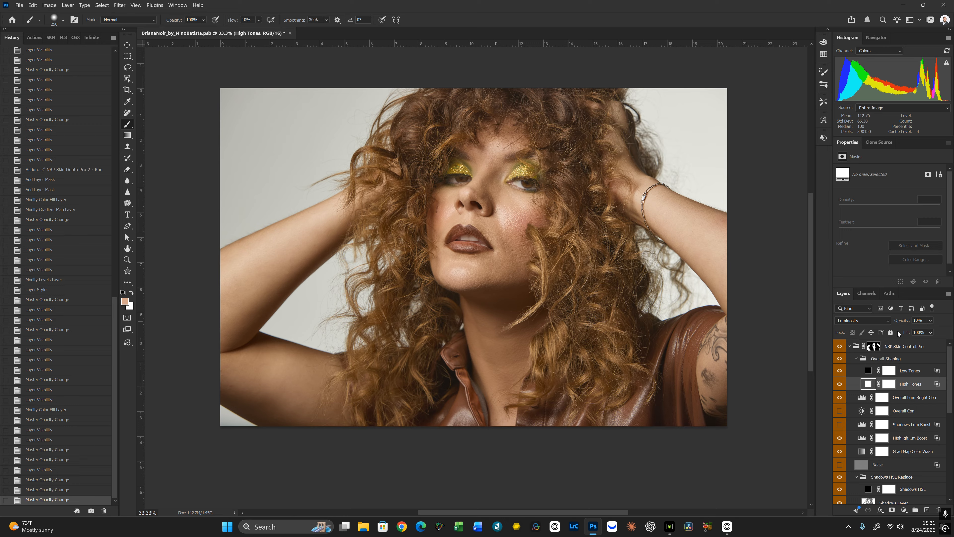
click(841, 384)
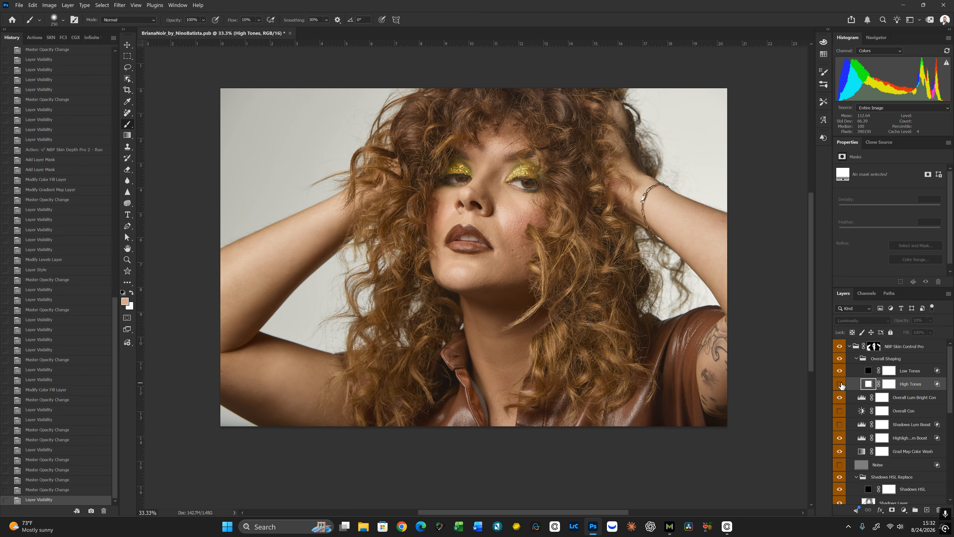
click(840, 384)
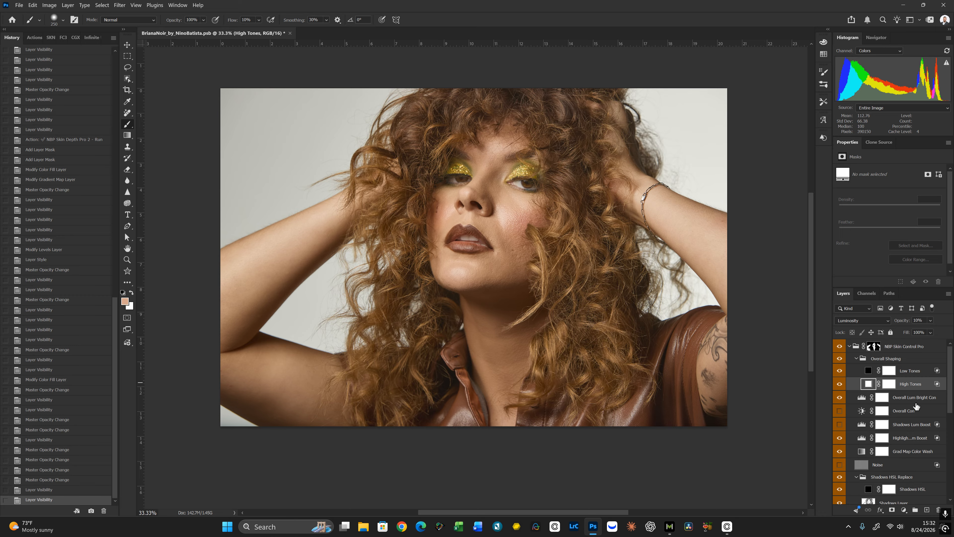
Turn on the Overall Con layer and set its contrast to 10, comparing the portrait with and without it
click(898, 407)
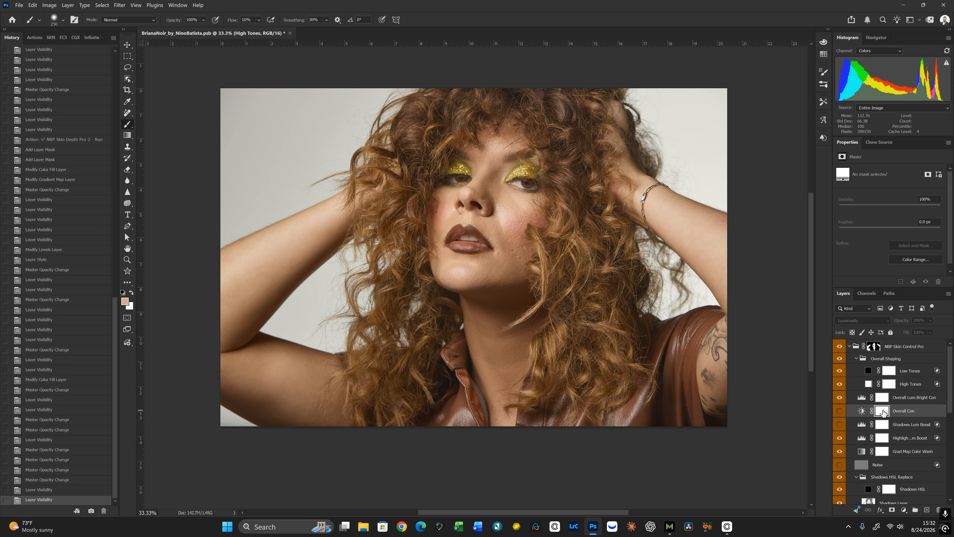
click(840, 411)
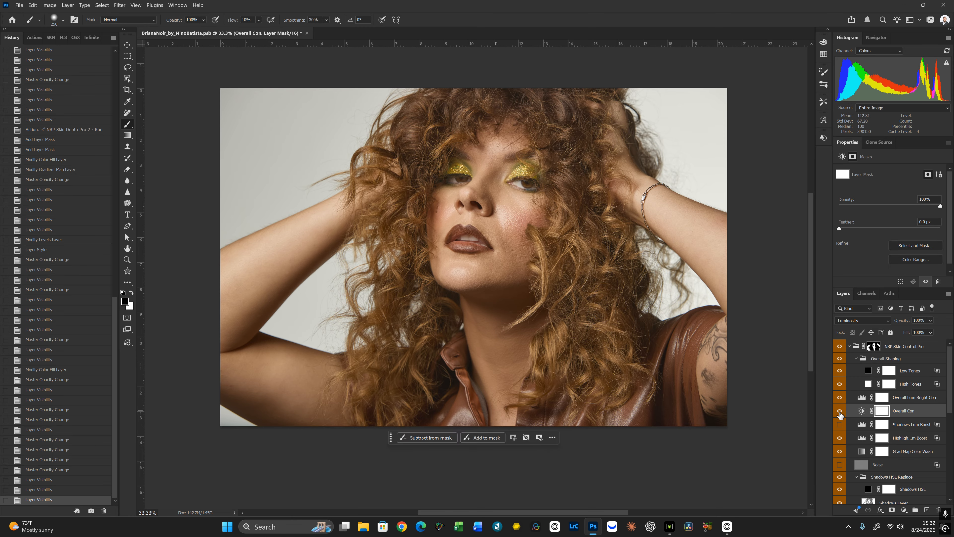
click(862, 411)
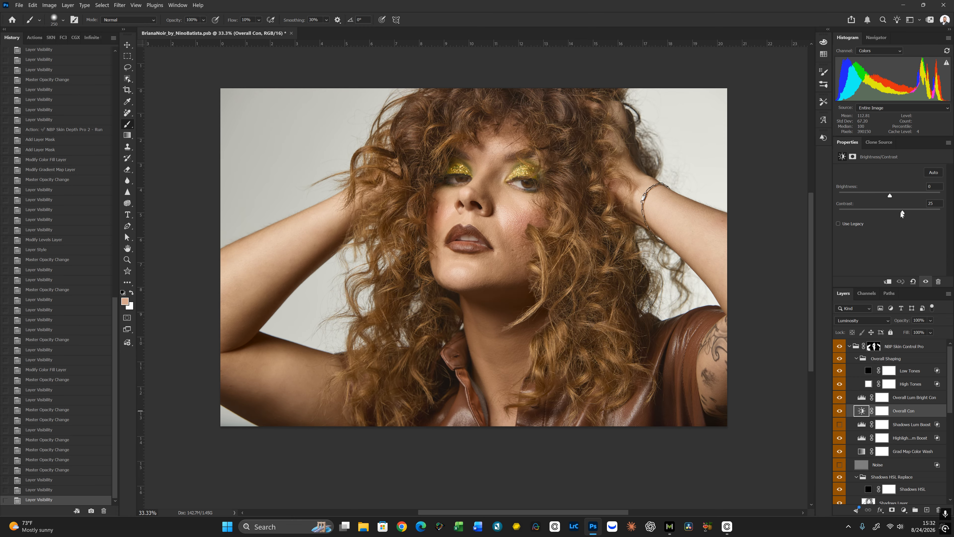
click(840, 411)
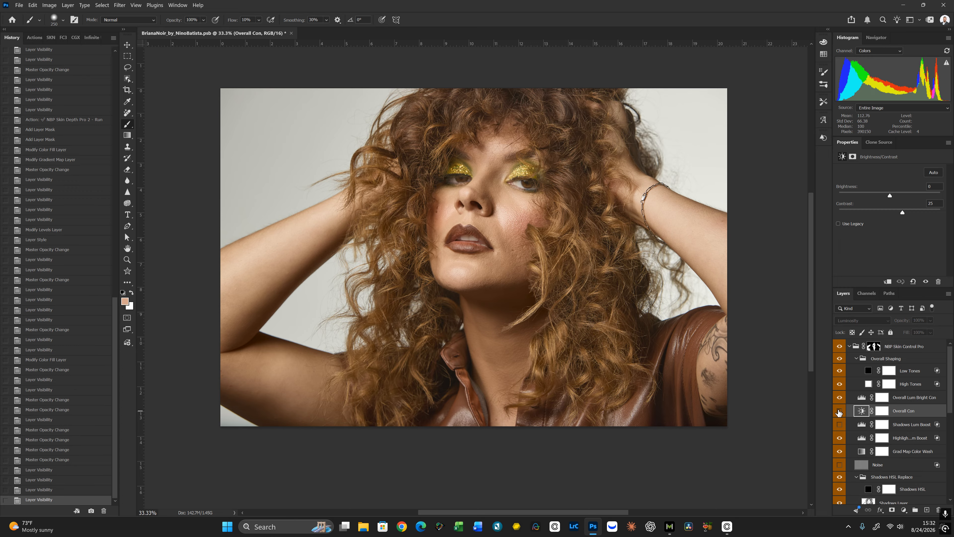
click(840, 411)
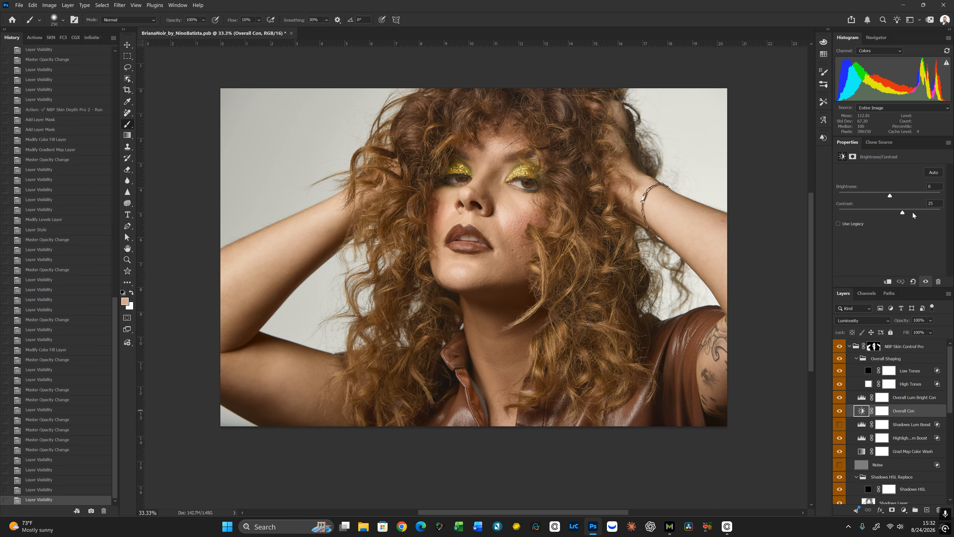
drag(900, 211, 894, 209)
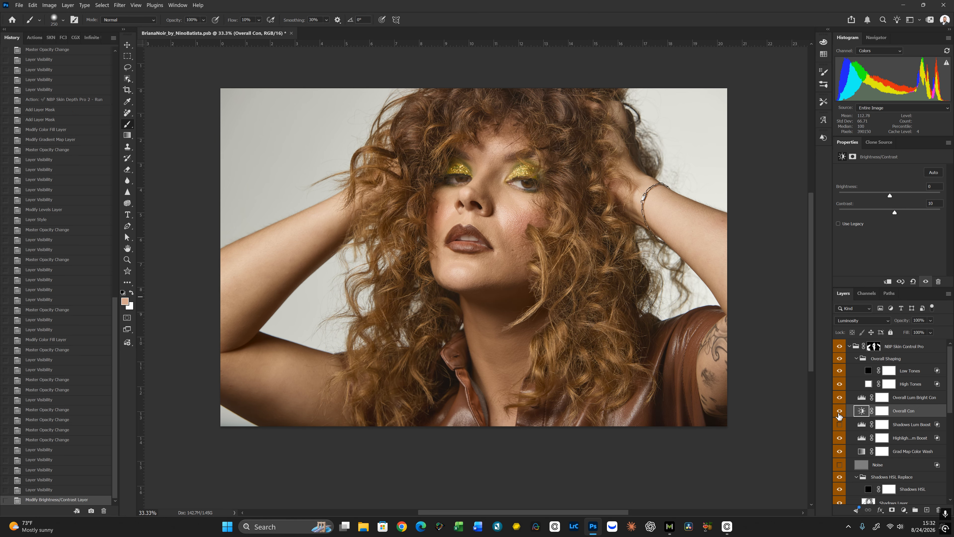
click(840, 411)
click(839, 412)
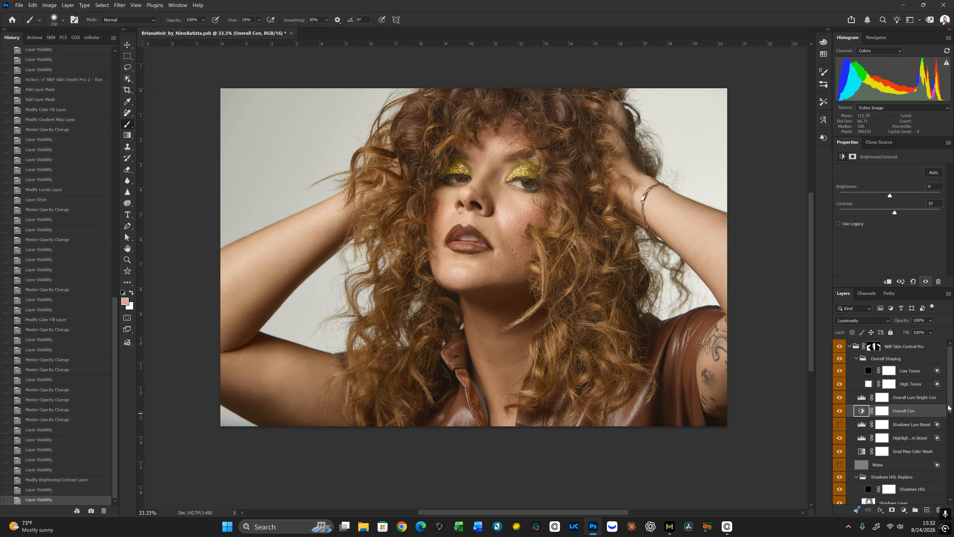
drag(950, 397, 945, 460)
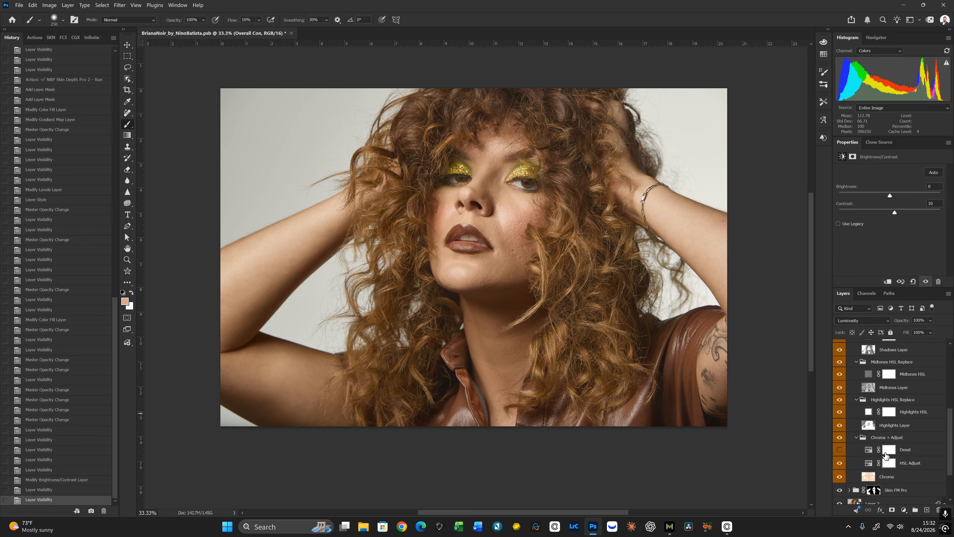
click(840, 450)
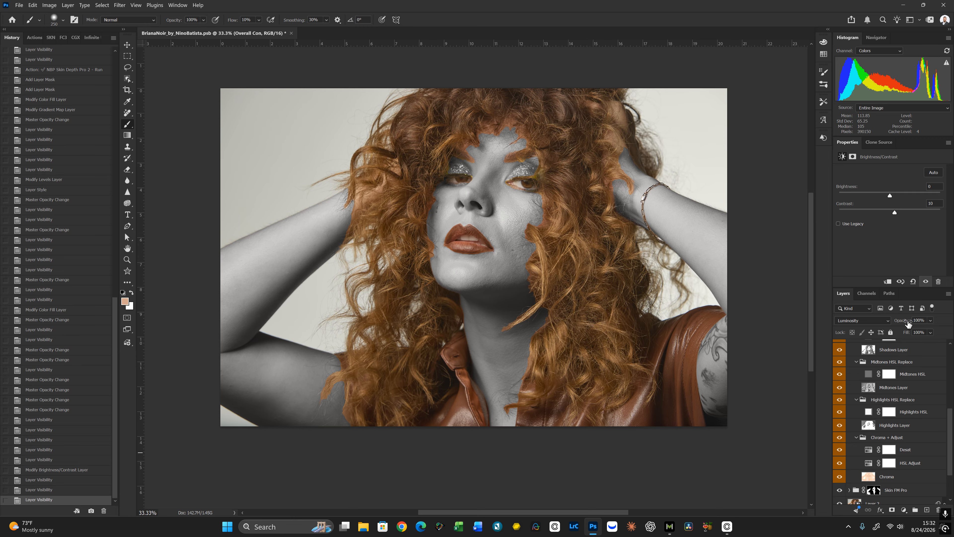
drag(905, 320, 856, 333)
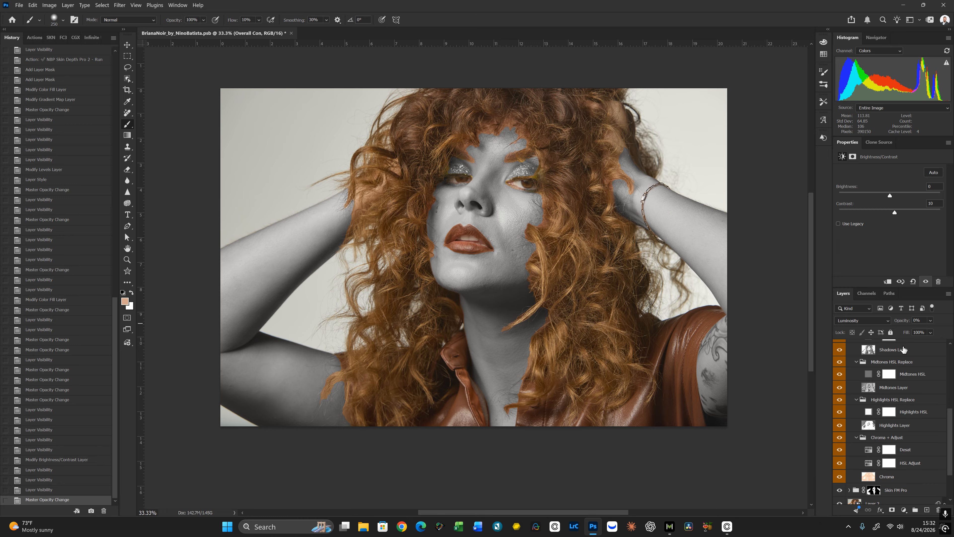
click(893, 453)
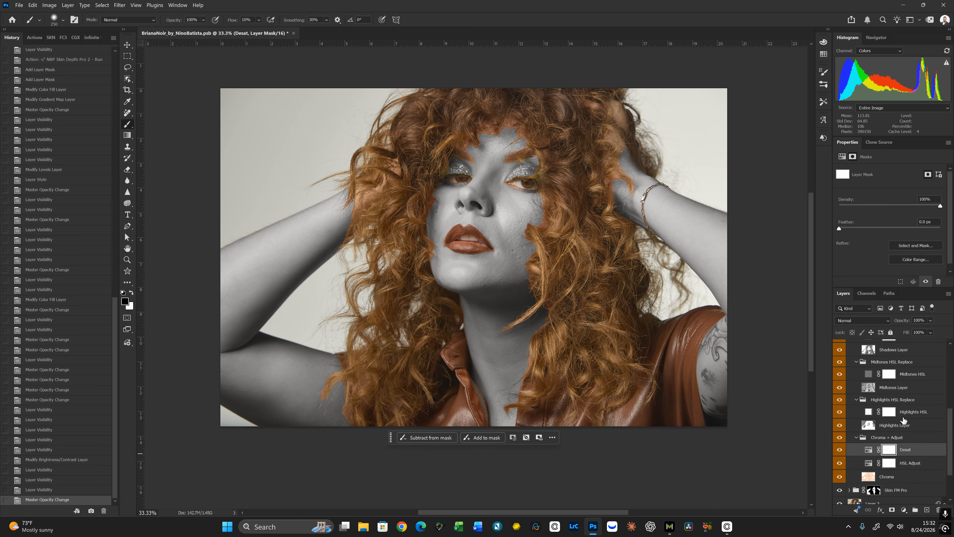
key(ctrl+alt+z)
key(ctrl+alt+z)
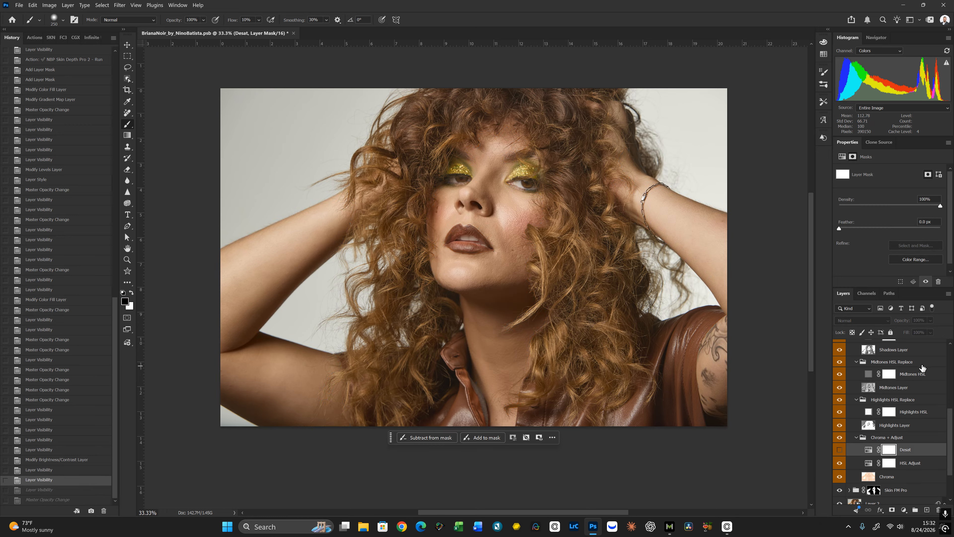
Turn on the Desat layer in the Chroma + Adjust group and set its opacity to 7%, comparing before and after
click(840, 449)
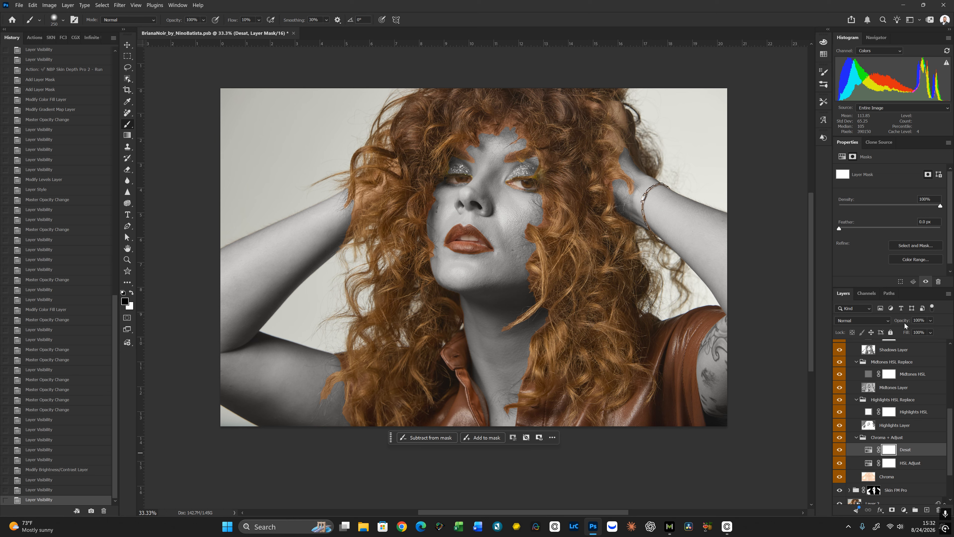
drag(904, 323, 882, 328)
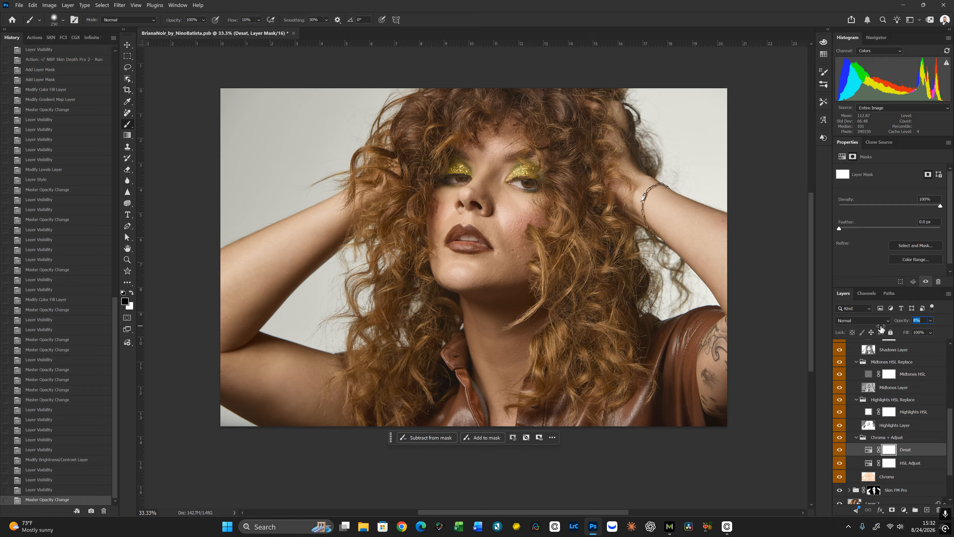
drag(882, 328, 882, 328)
click(840, 451)
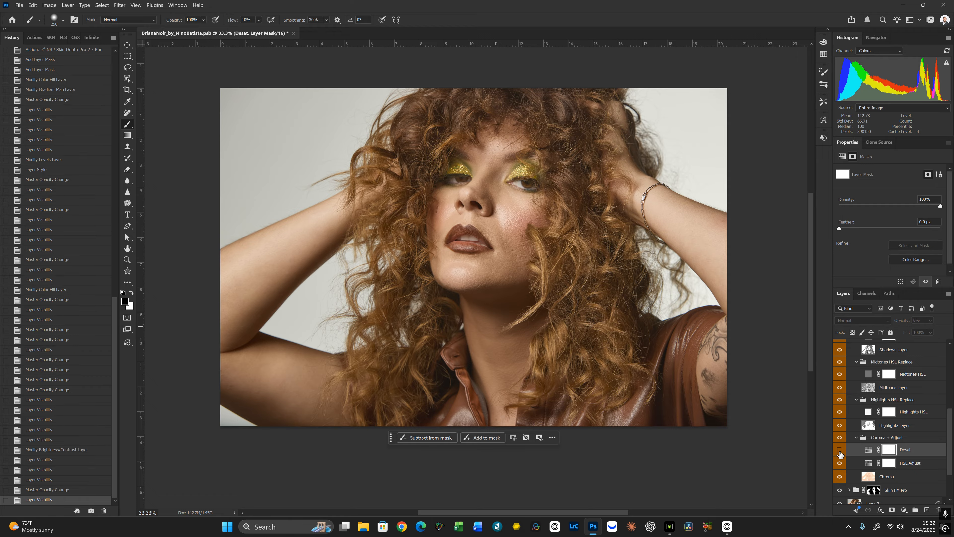
click(840, 451)
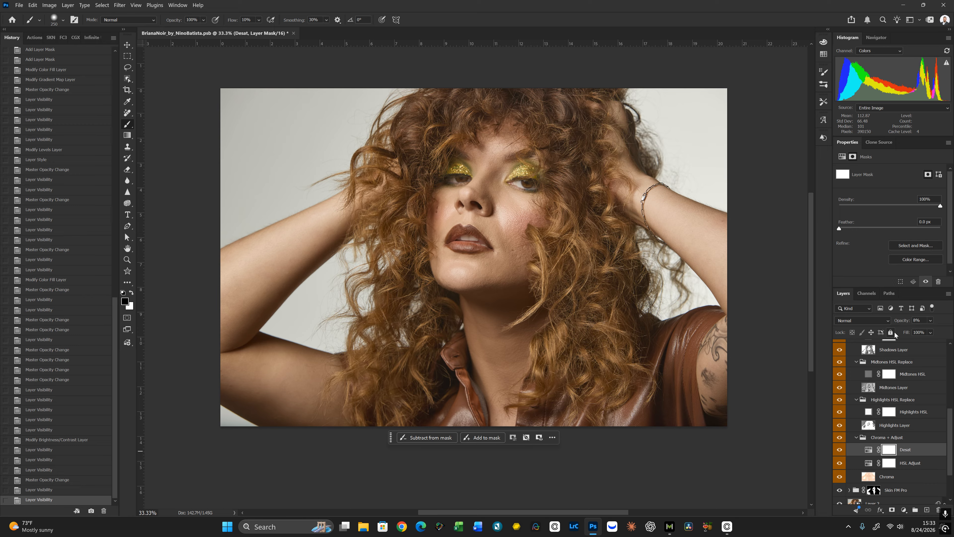
drag(904, 322, 901, 322)
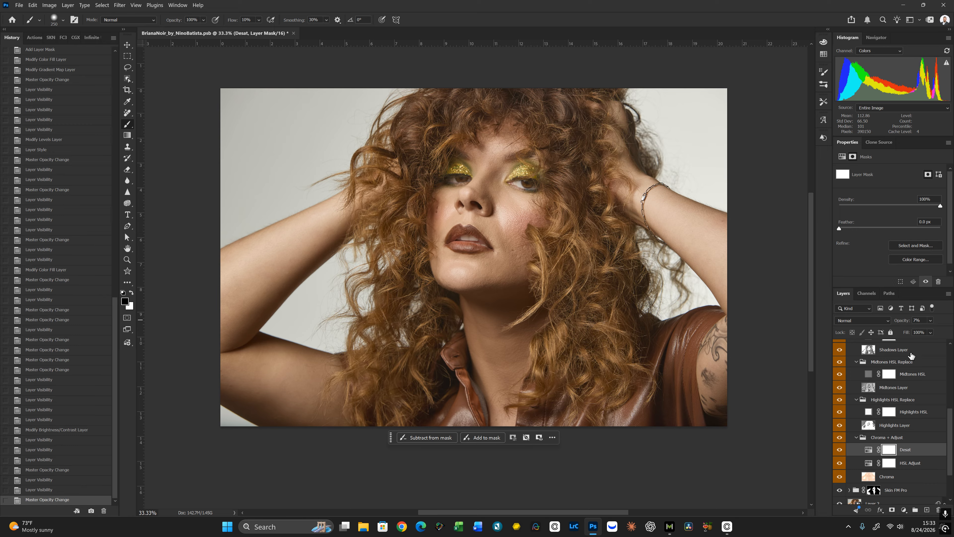
Compare the portrait with and without the whole NBP Skin Control Pro group
drag(951, 418, 952, 330)
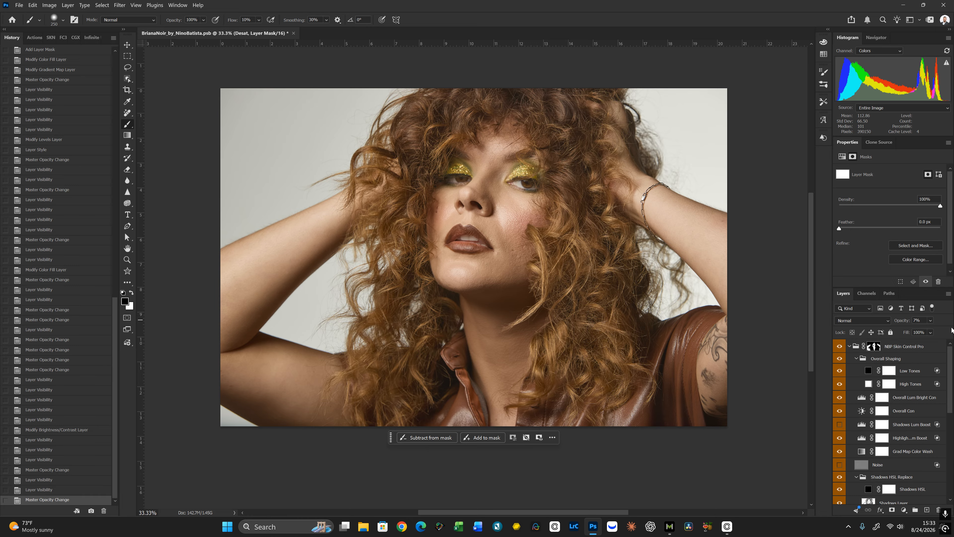
click(840, 347)
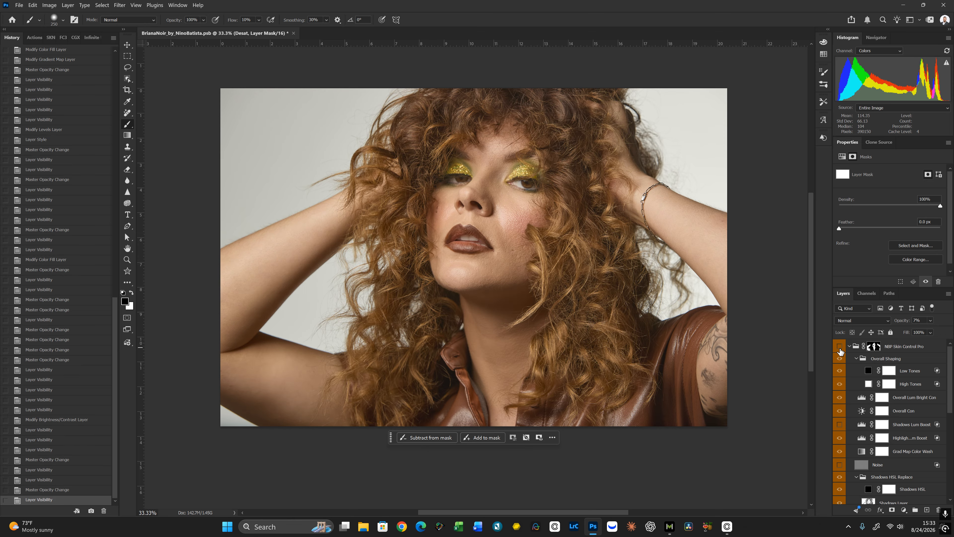
click(840, 346)
click(840, 350)
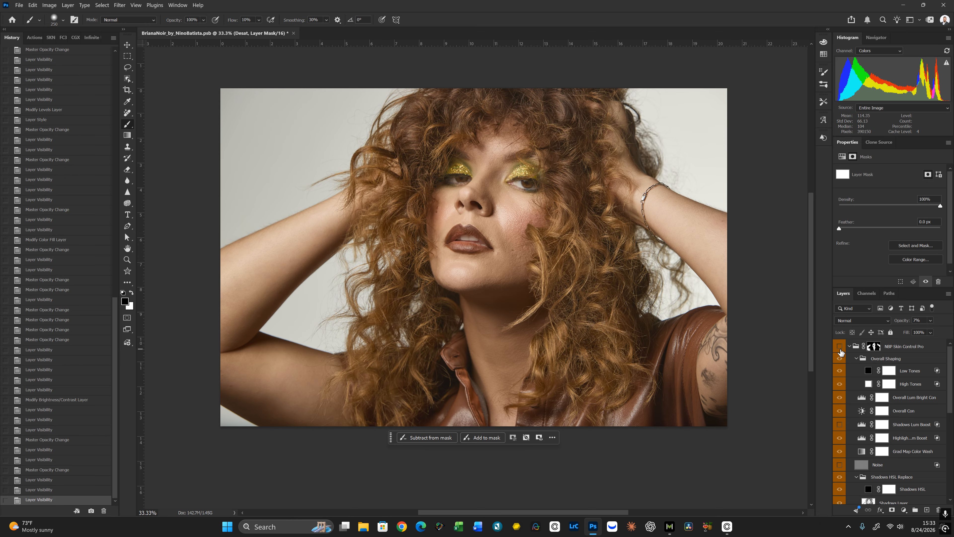
click(840, 347)
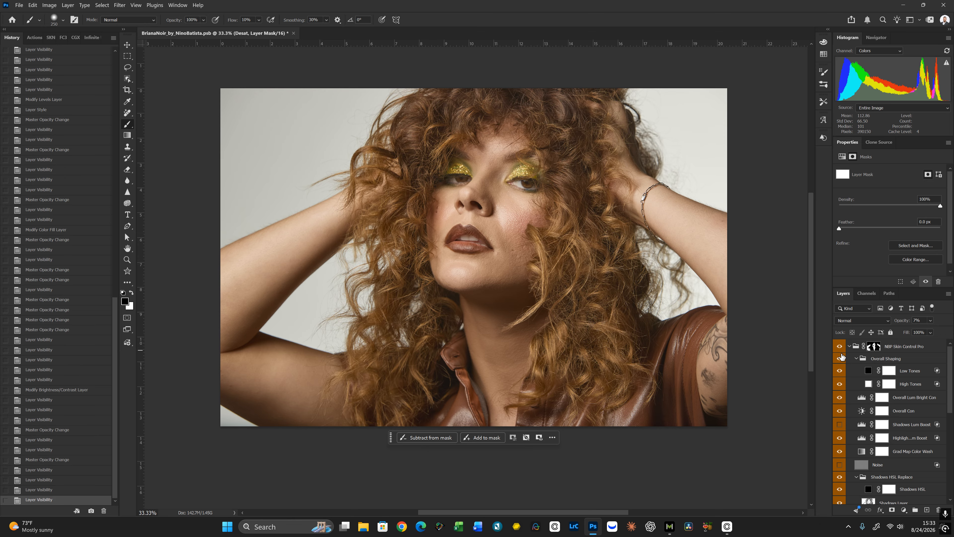
click(840, 347)
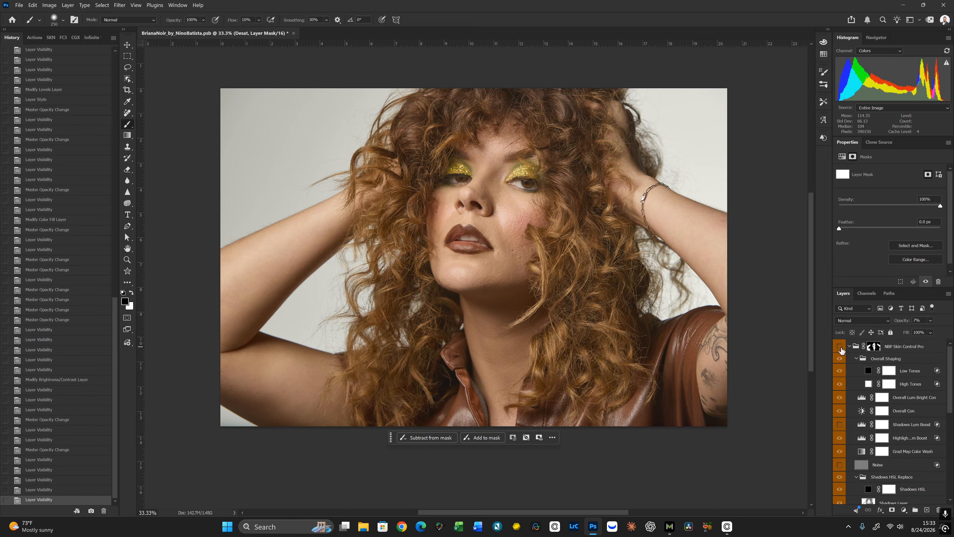
click(841, 347)
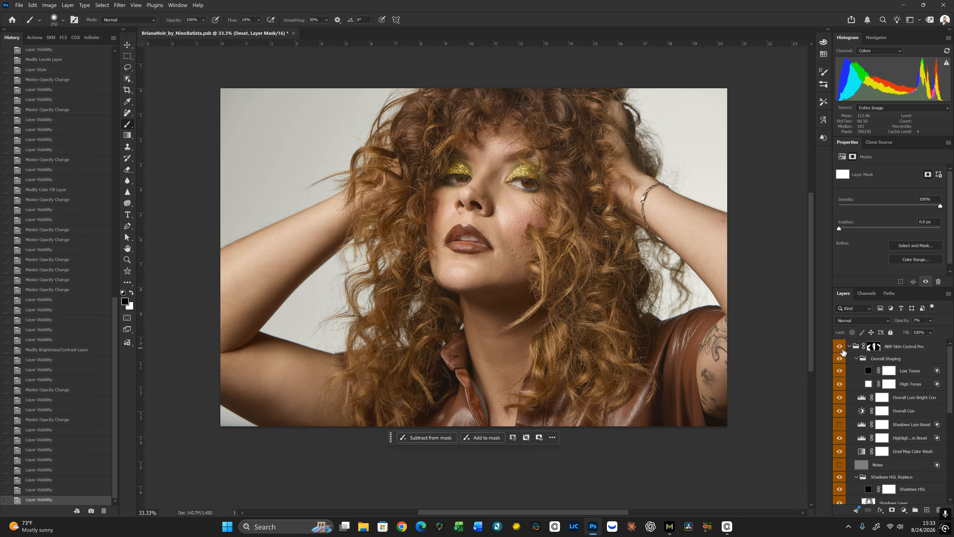
Lower the NBP Skin Control Pro group's opacity to 65%, comparing the portrait with and without the group
click(909, 346)
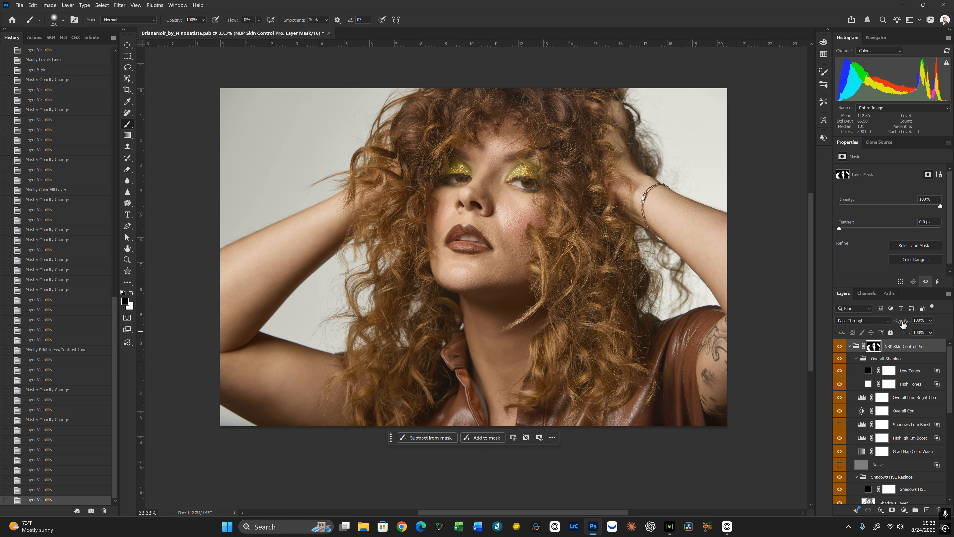
click(905, 321)
drag(905, 322, 892, 324)
click(840, 346)
click(840, 346)
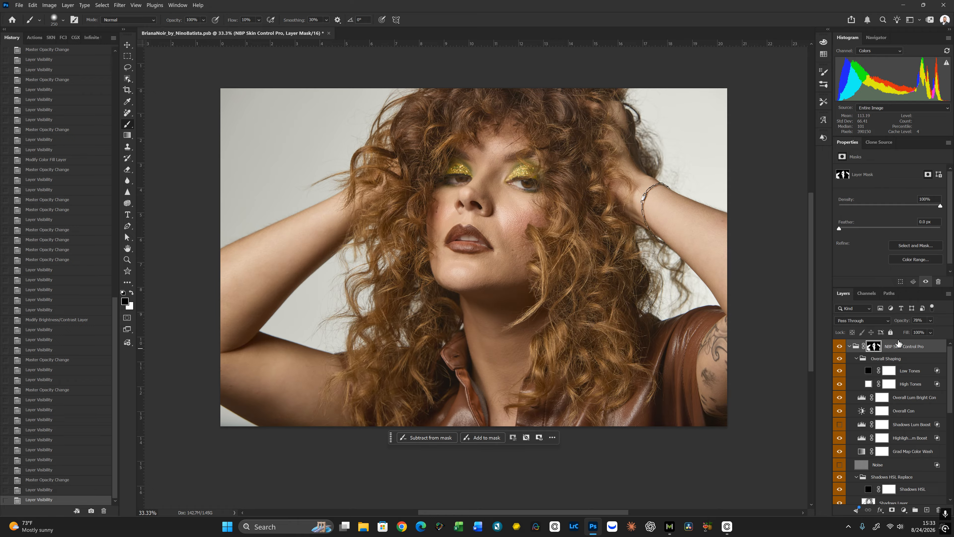
drag(904, 322, 900, 326)
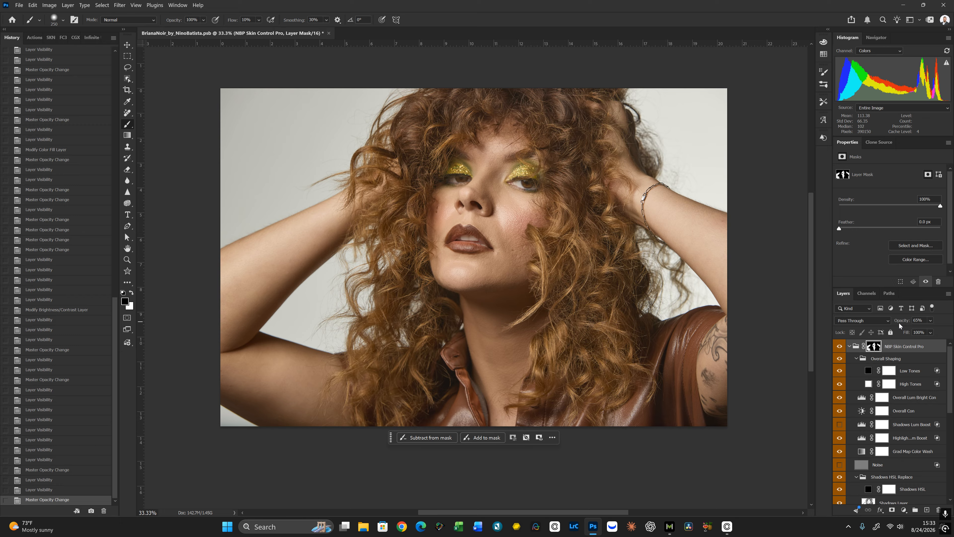
click(840, 348)
click(840, 348)
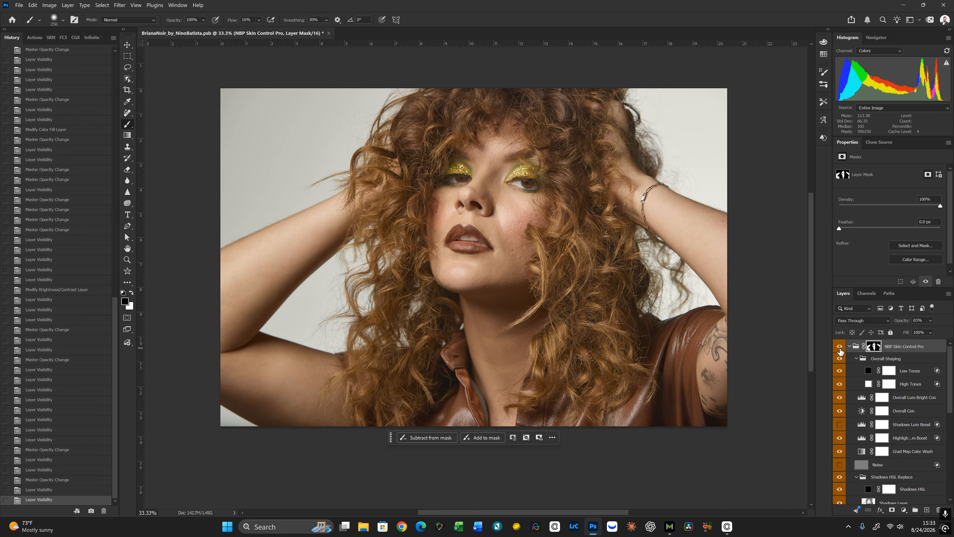
click(840, 348)
click(840, 349)
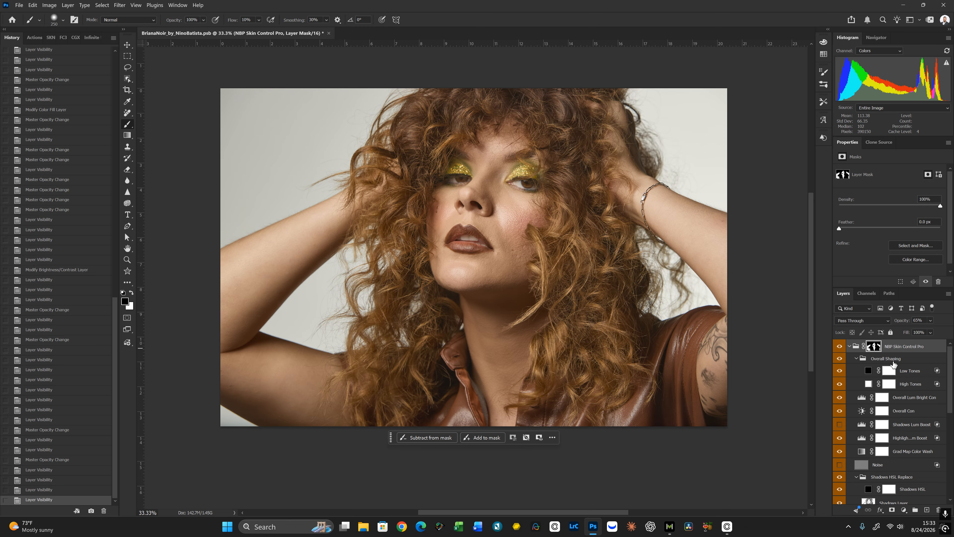
click(840, 347)
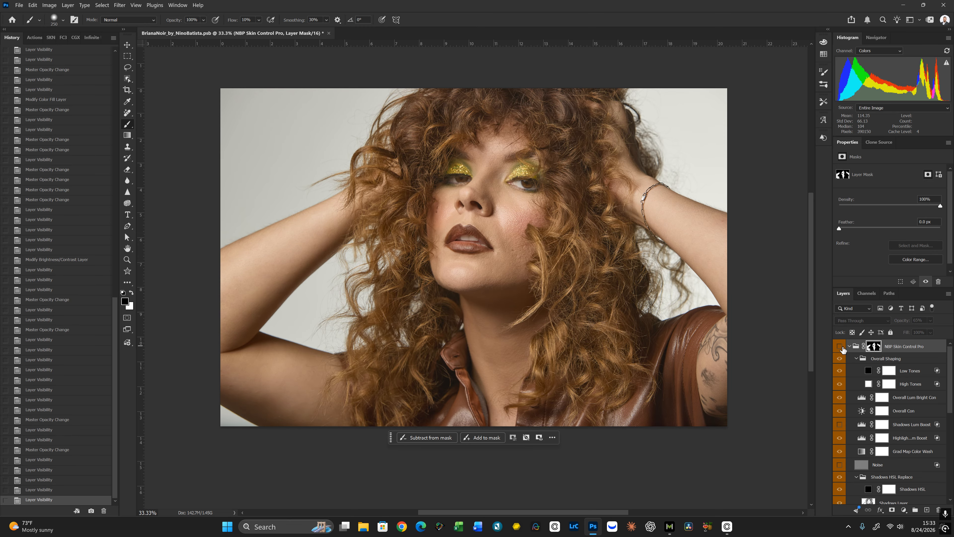
click(841, 347)
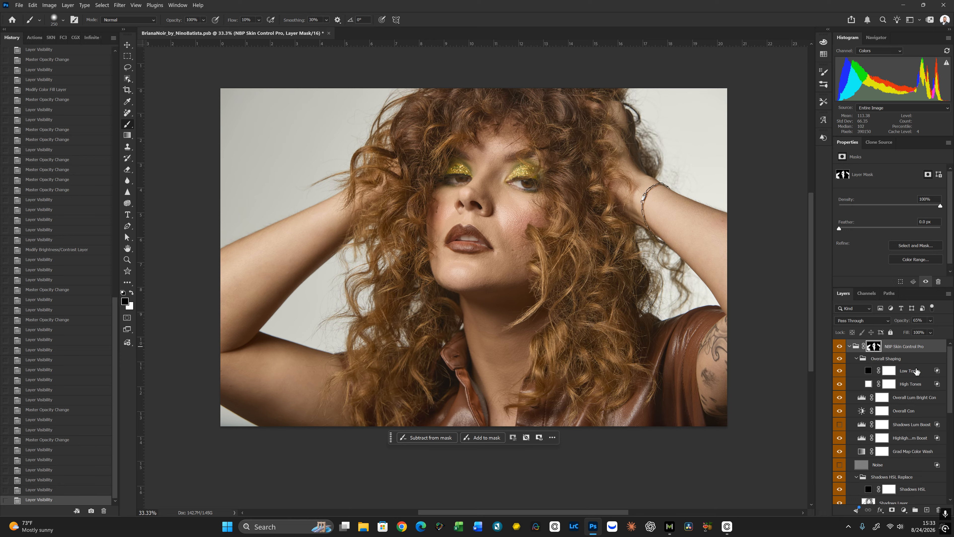
Collapse the NBP Skin Control Pro group and compare the full retouch with the original Background layer alone
click(851, 346)
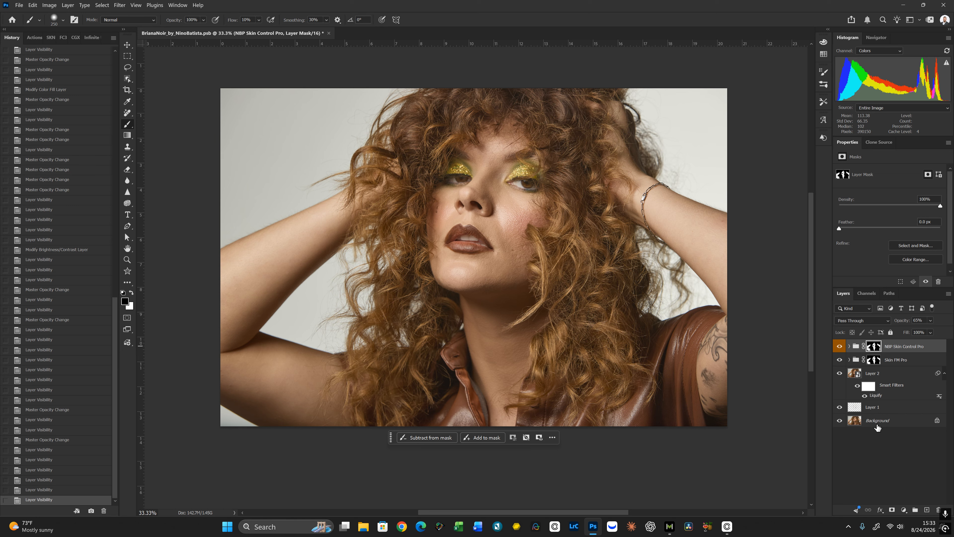
alt+click(840, 422)
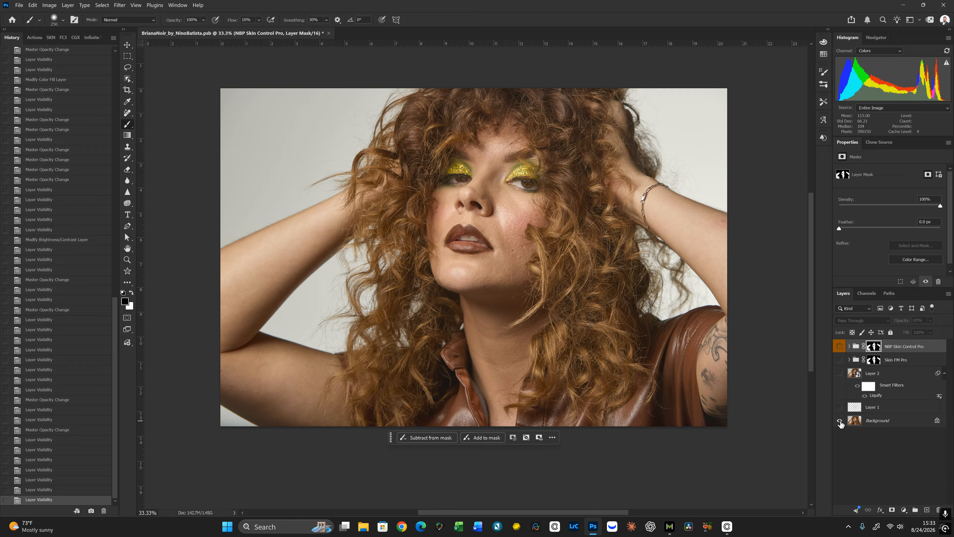
alt+click(840, 421)
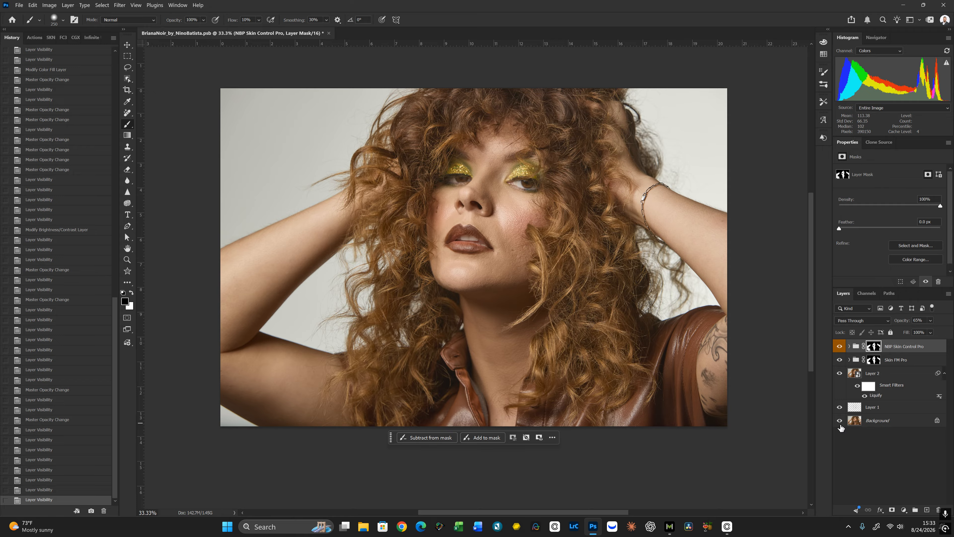
alt+click(840, 422)
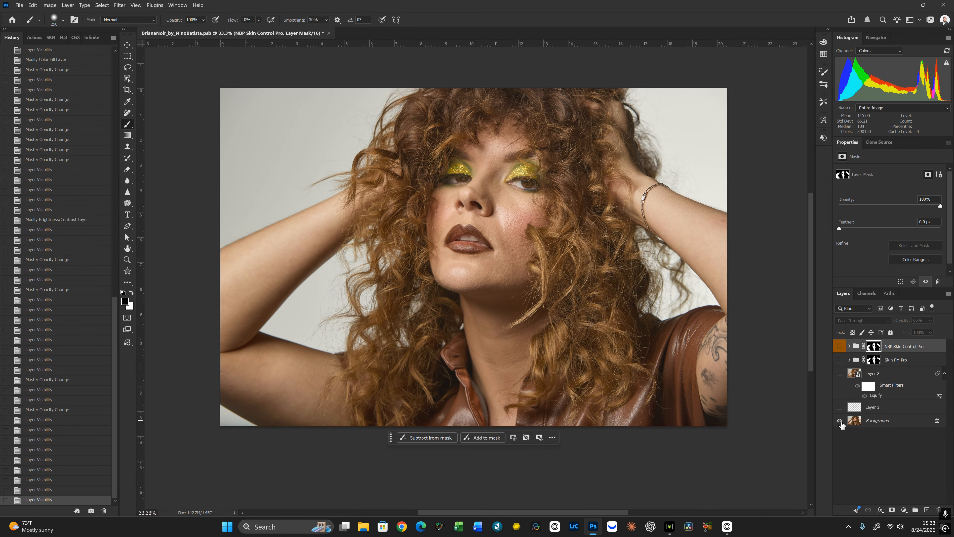
alt+click(840, 421)
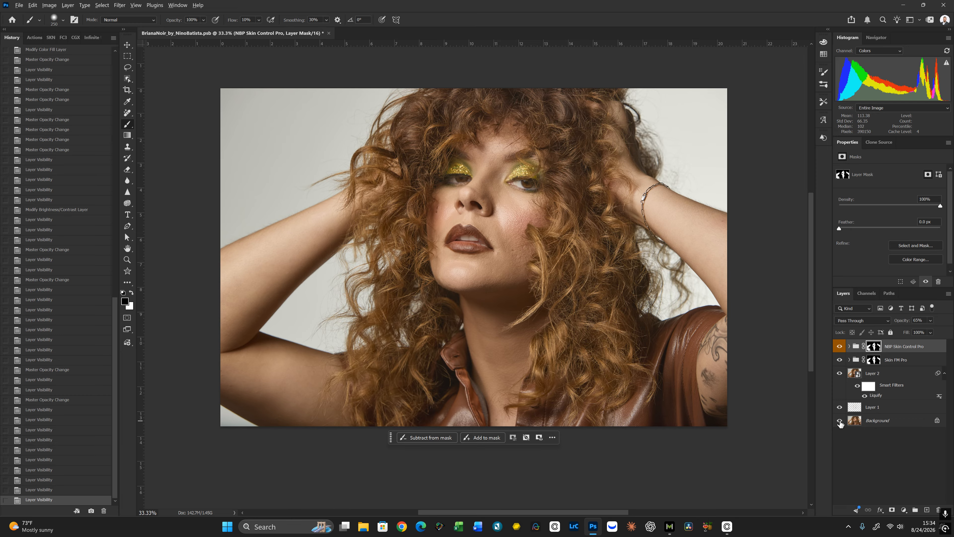
alt+click(841, 422)
alt+click(840, 422)
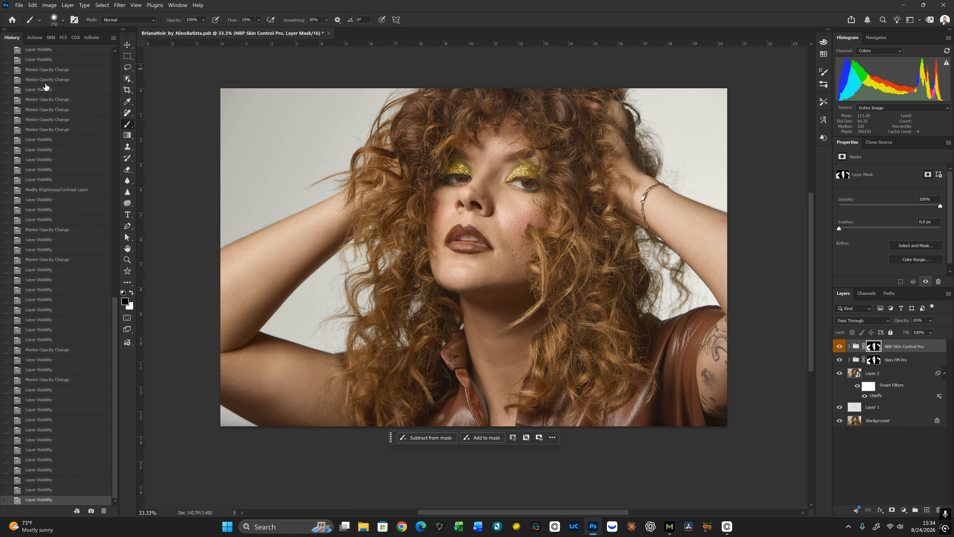
Run the Frequency Separation action from the Default Actions set and continue past its opening message
click(64, 38)
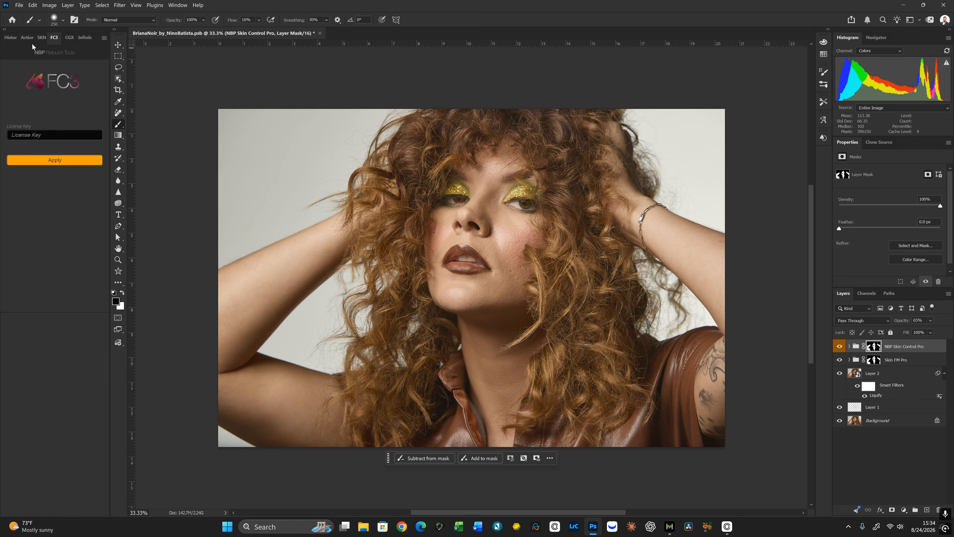
click(27, 37)
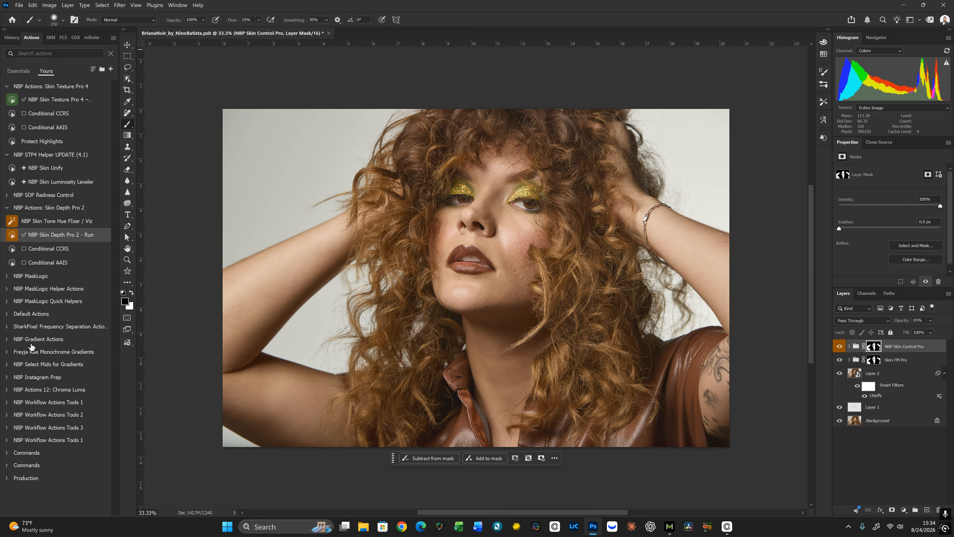
click(7, 315)
scroll(63, 432, down, 1)
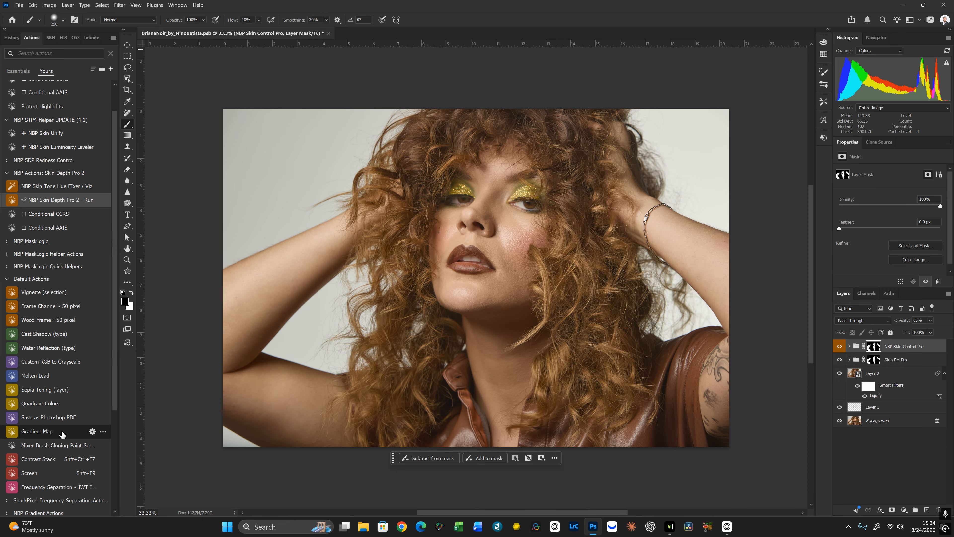
click(70, 476)
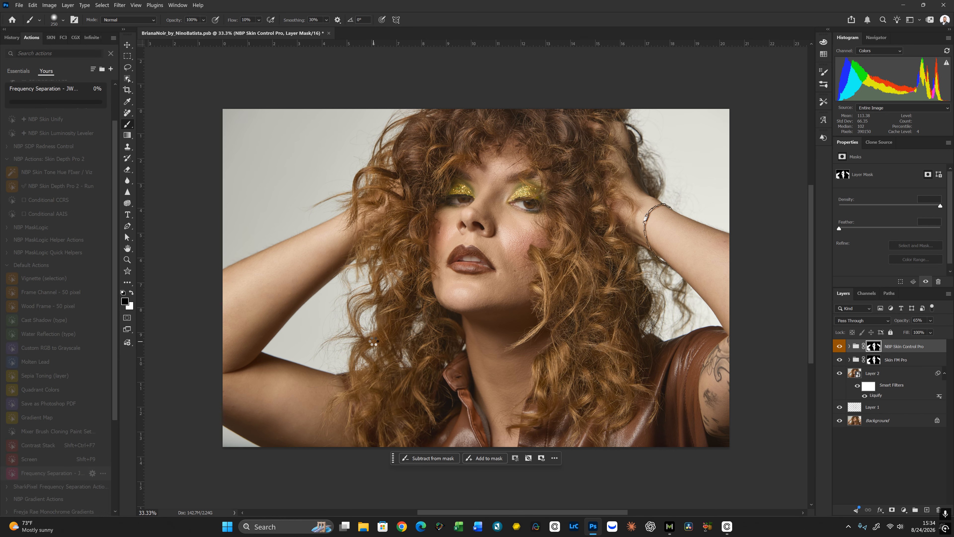
click(515, 235)
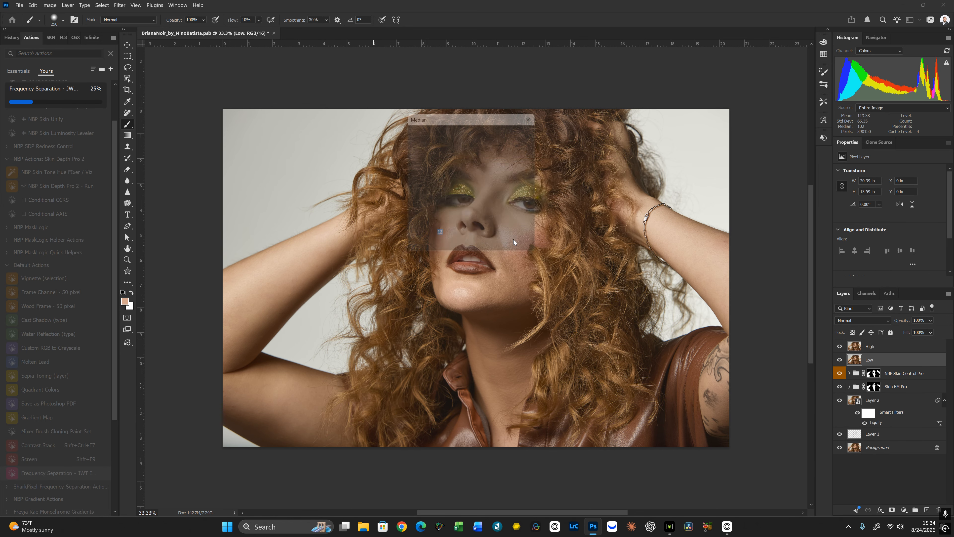
Bring the lips into the Median filter preview and set the radius to 11 pixels for the Low layer
mouse_move(475, 143)
mouse_down()
mouse_move(449, 248)
mouse_move(445, 203)
mouse_move(405, 183)
mouse_move(465, 198)
mouse_up()
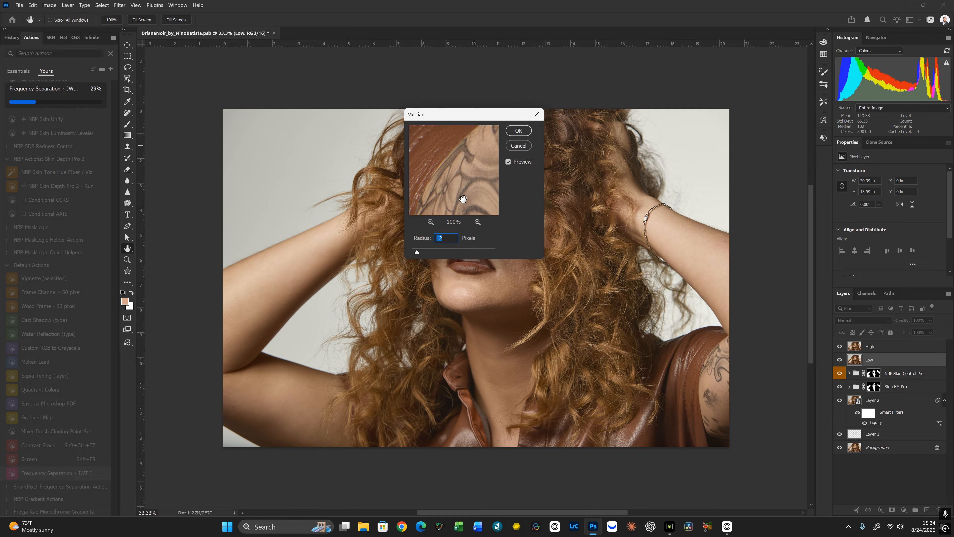
drag(443, 147, 449, 217)
drag(450, 172, 500, 198)
drag(481, 137, 415, 203)
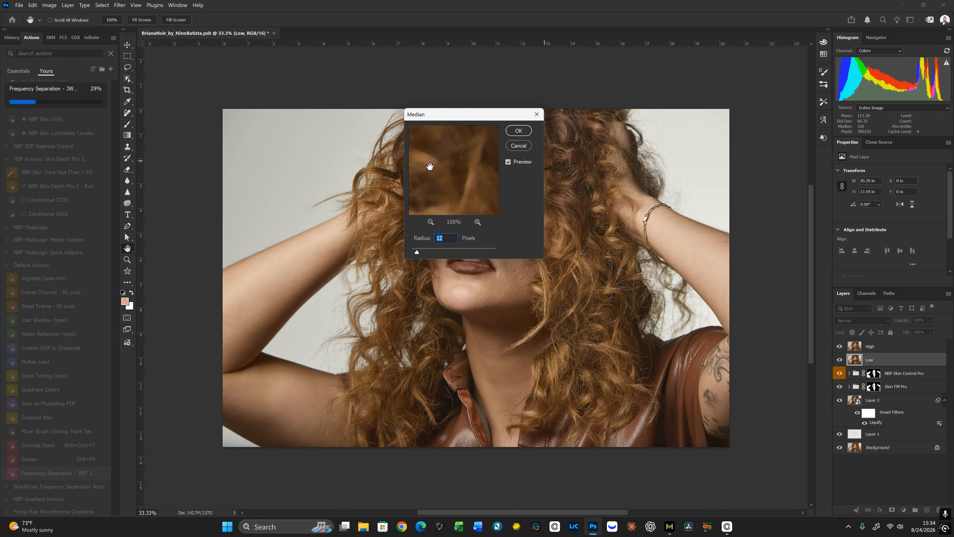
drag(430, 166, 498, 207)
drag(444, 143, 460, 223)
key(Down)
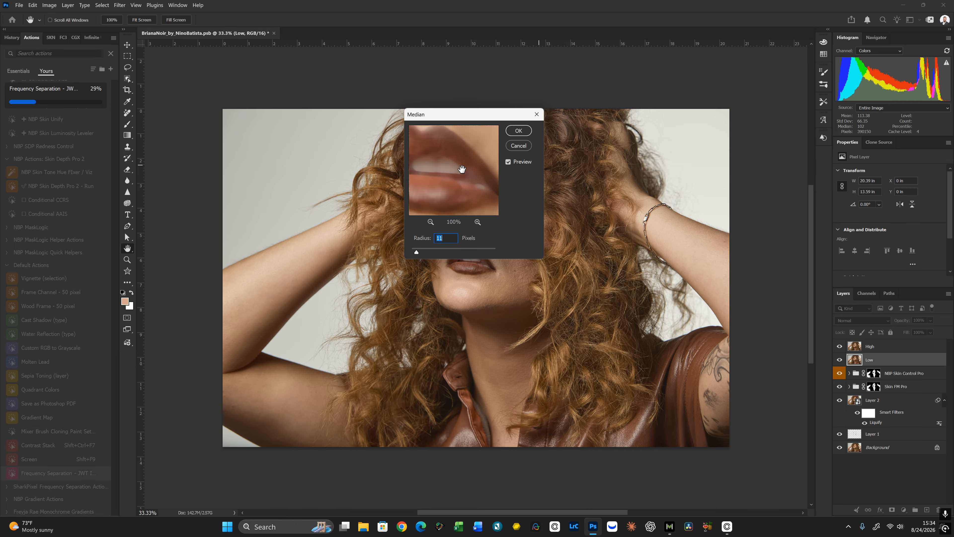
Fine-tune the Median radius against a 67% preview of the lips, apply the filter and let the action finish
click(431, 222)
drag(448, 166, 455, 130)
drag(456, 181, 456, 163)
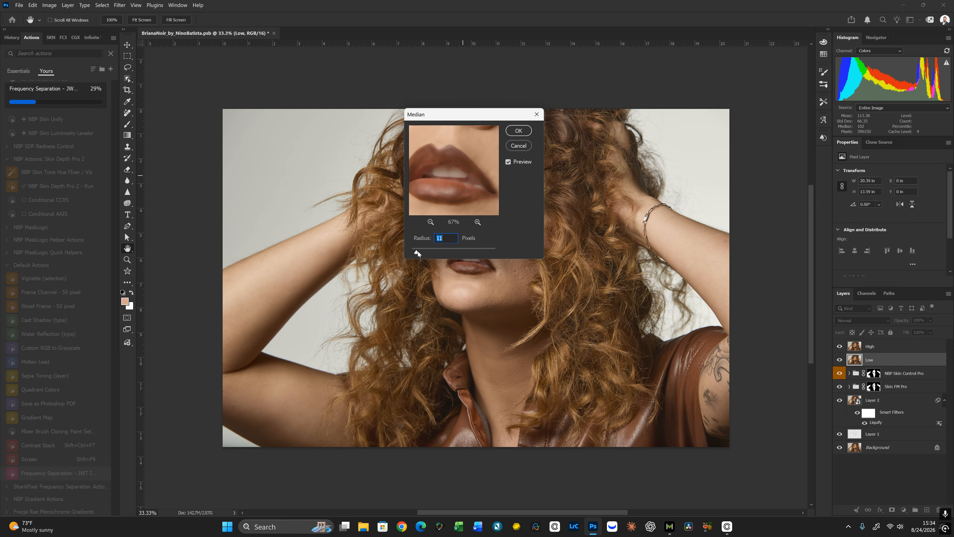
mouse_move(416, 253)
mouse_down()
mouse_move(426, 254)
mouse_move(417, 251)
mouse_up()
drag(419, 251, 417, 251)
click(518, 130)
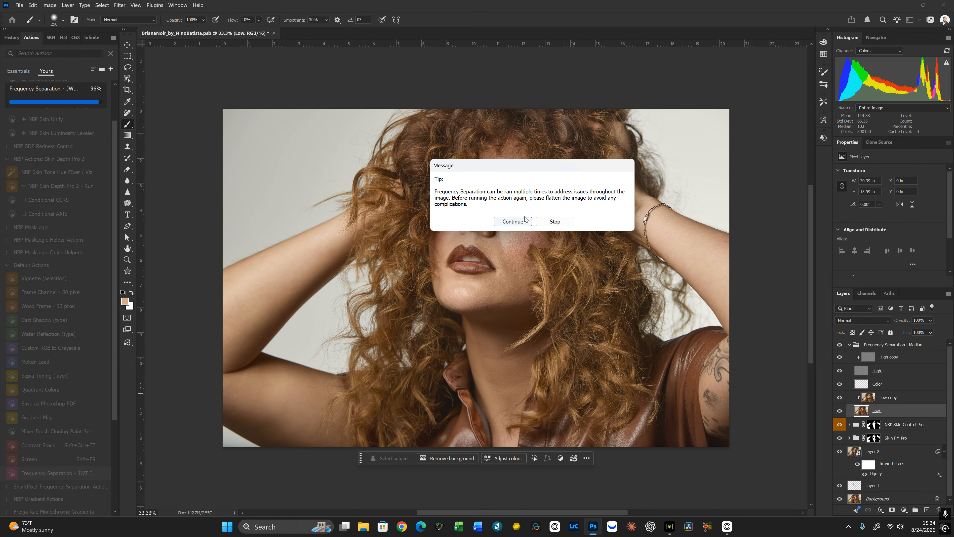
click(520, 222)
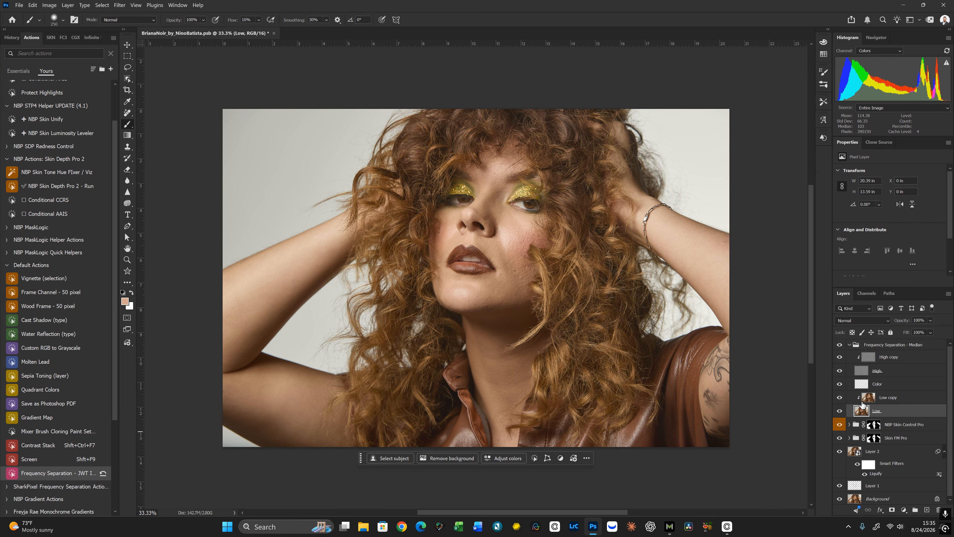
Select the Low copy layer and blend the chin tones using the Mixer Brush at about 250 px
click(884, 399)
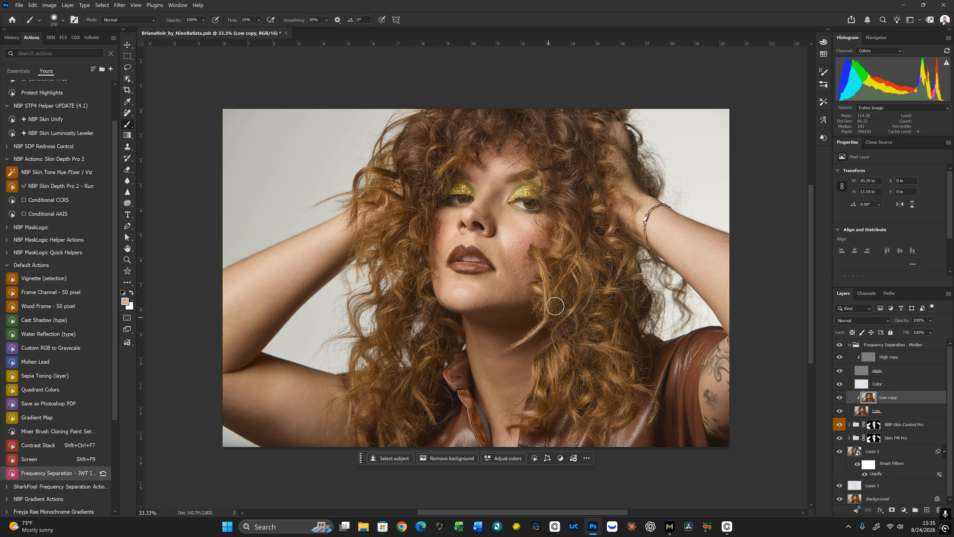
key(shift+b)
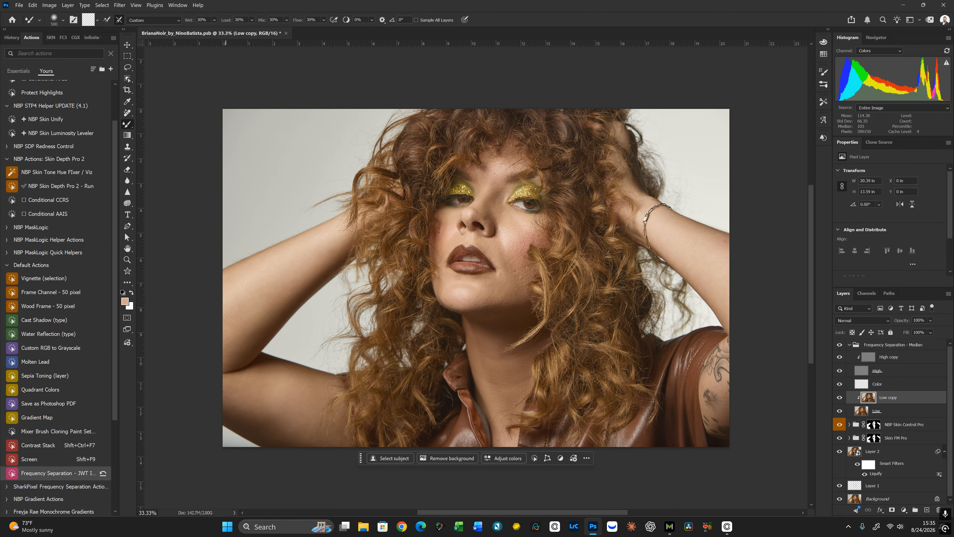
key(bracketleft)
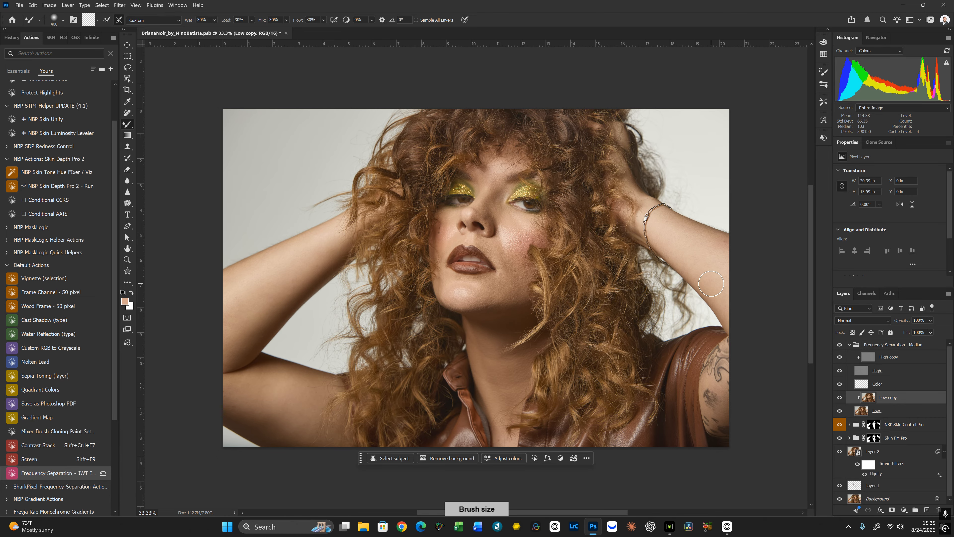
key(ctrl+plus)
drag(544, 287, 598, 285)
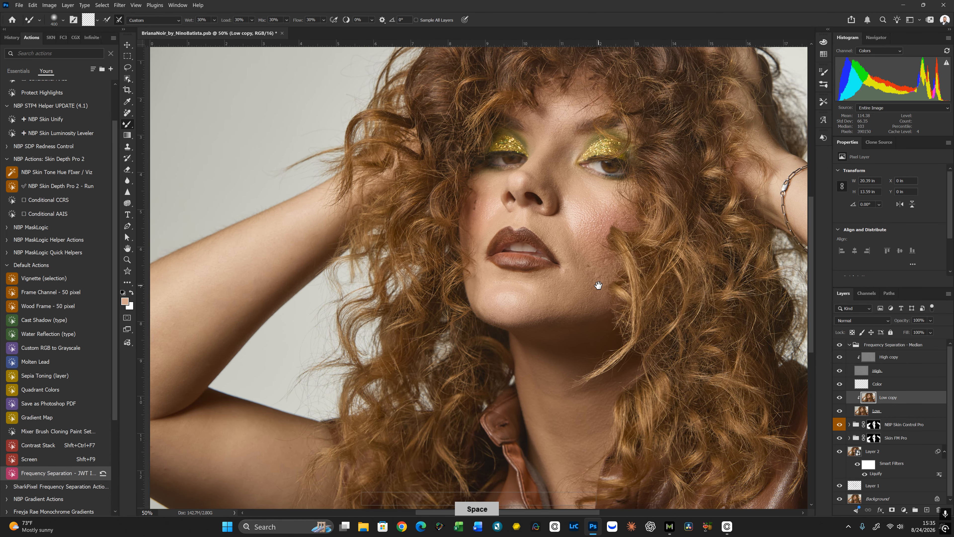
key(bracketleft)
key(bracketleft)
key(bracketleft)
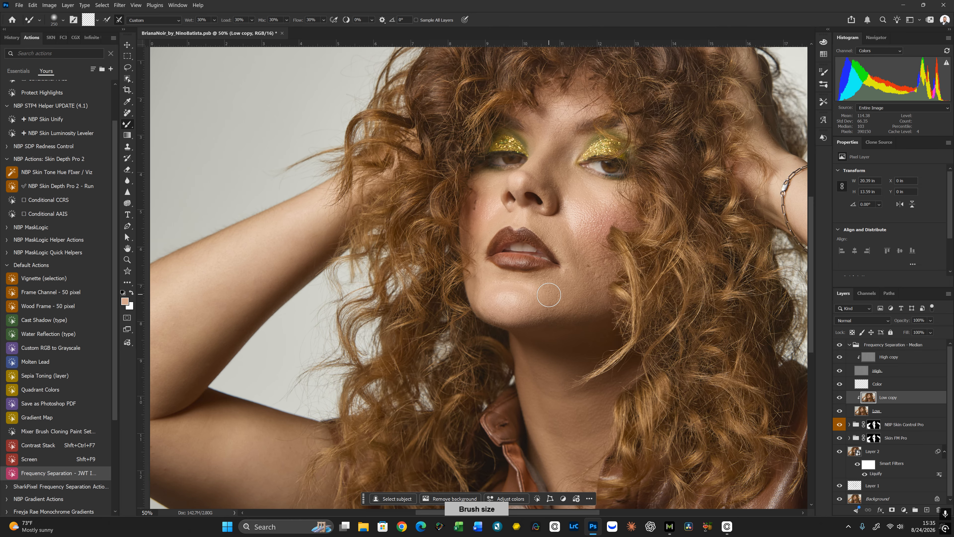
Blend the shadowed cheek beside the lips at 175 px and the upper nose at 100 px on Low copy
key(bracketleft)
key(bracketleft)
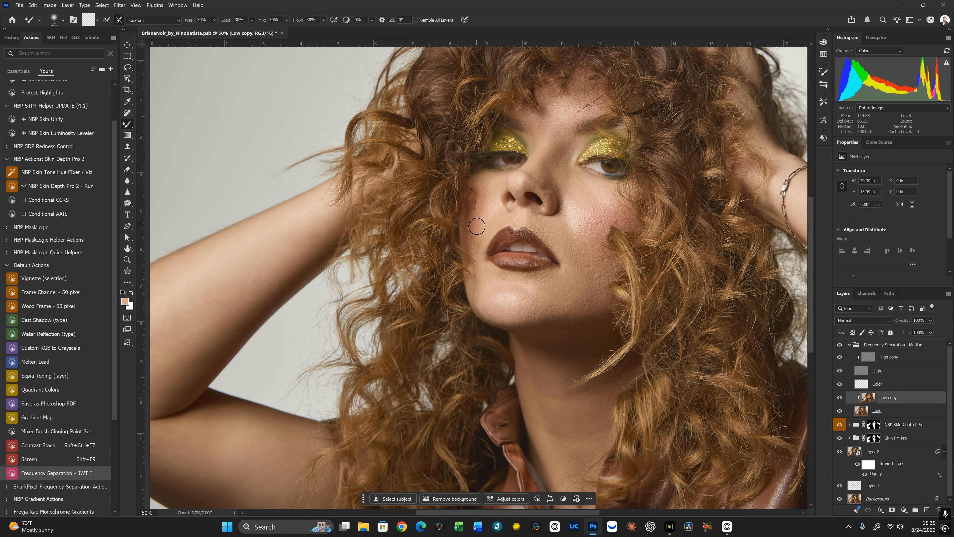
key(bracketleft)
key(bracketleft)
key(bracketleft)
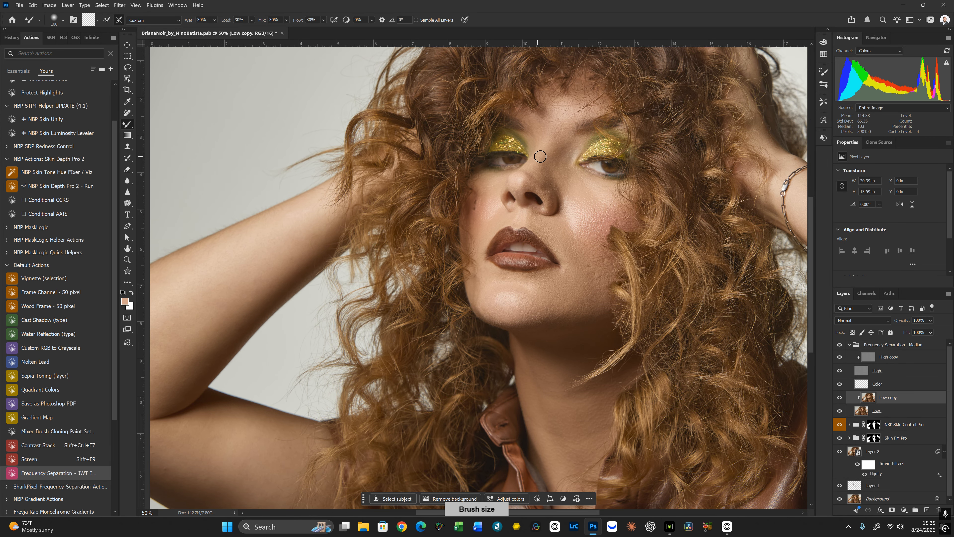
Undo the last Mixer Brush stroke and blend the bright cheek under the eye with a 200 px brush
mouse_move(541, 156)
mouse_down()
mouse_move(575, 225)
mouse_move(601, 226)
mouse_up()
key(bracketright)
key(bracketright)
key(ctrl+z)
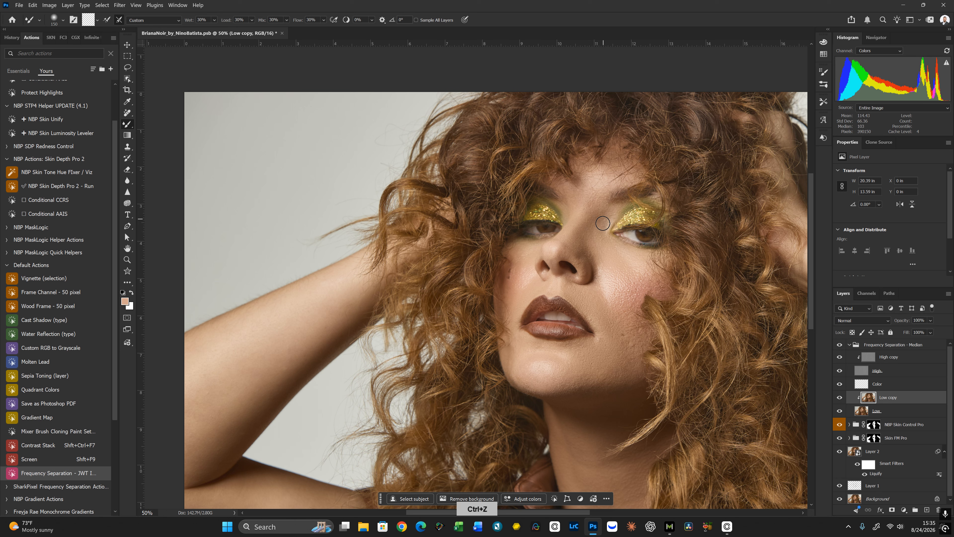
key(bracketright)
key(bracketright)
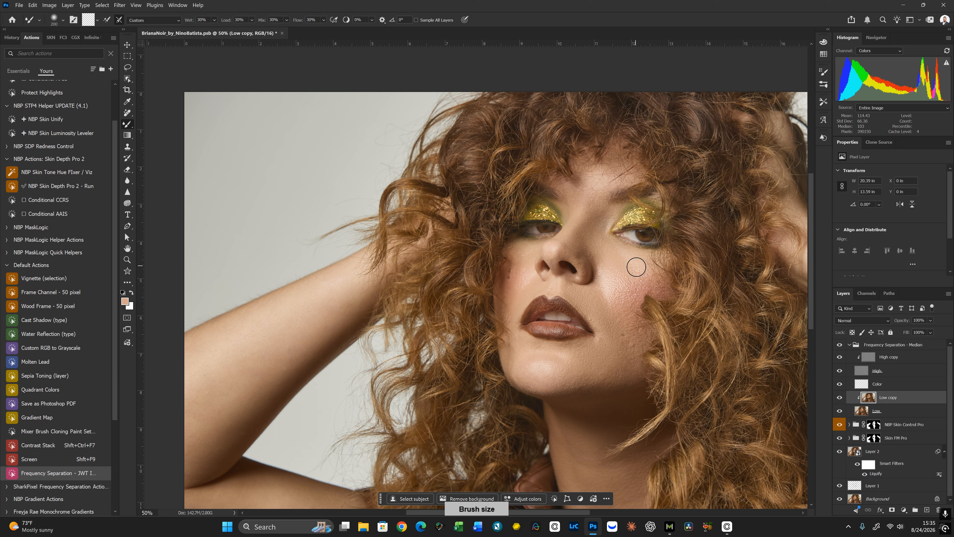
Smooth the face's tonal transitions on Low copy, varying the Mixer Brush size and finishing at 200 px
key(bracketleft)
key(bracketleft)
key(bracketleft)
key(bracketright)
key(bracketright)
key(bracketright)
key(bracketright)
key(bracketleft)
Blend the chin and jawline transitions, reducing the Mixer Brush below 200 px for the narrower areas
drag(571, 338, 540, 250)
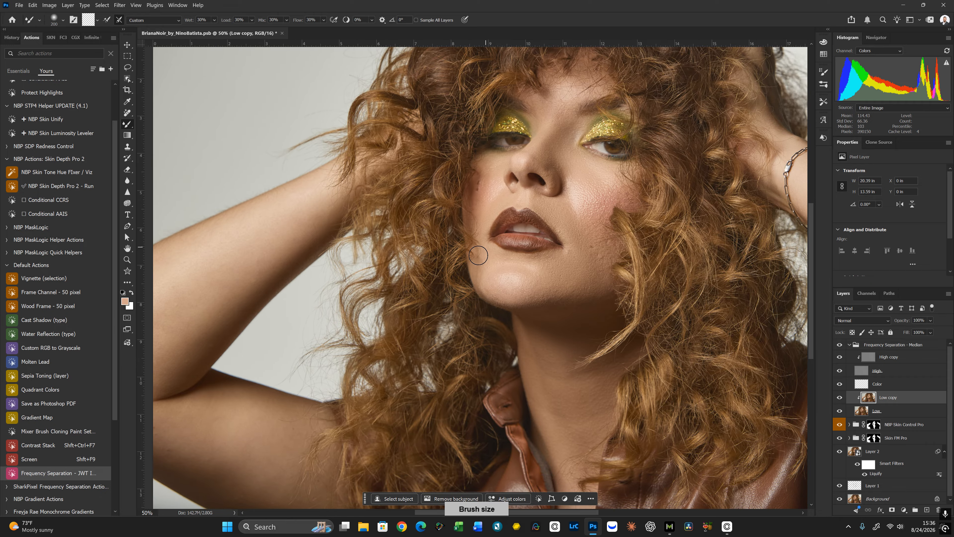
key(bracketleft)
key(bracketleft)
key(bracketleft)
key(bracketleft)
Blend the shadow tones on the upper neck with the Mixer Brush at 300 px, reduced to 175 px
drag(567, 348, 553, 276)
key(bracketright)
key(bracketright)
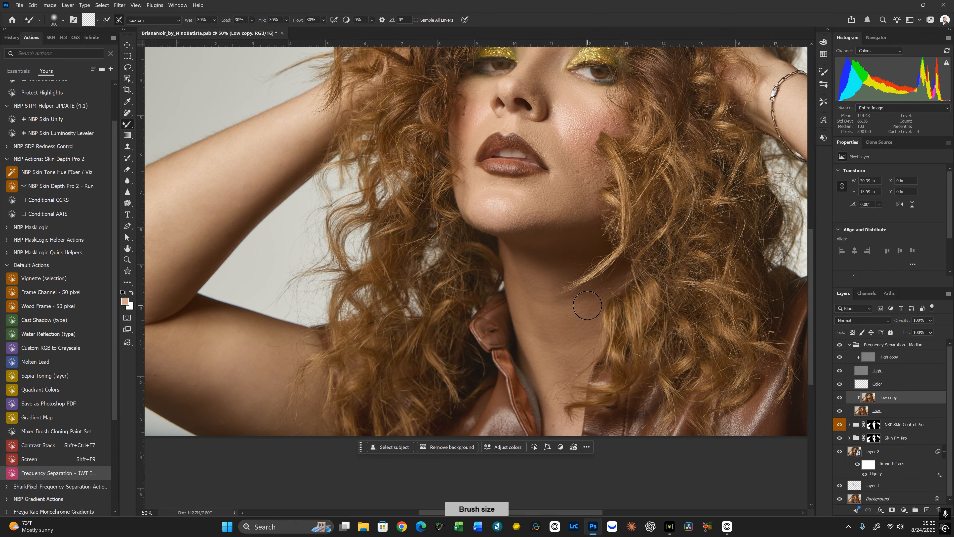
key(bracketleft)
key(bracketleft)
key(bracketleft)
key(space)
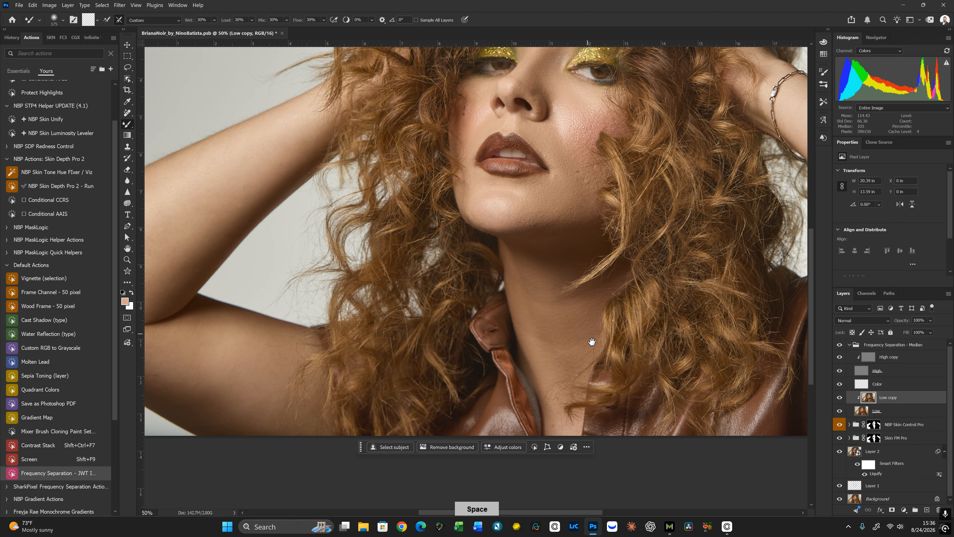
Smooth the lower neck beside the jacket collar with the Mixer Brush, reducing its size to 125 px
drag(592, 342, 588, 306)
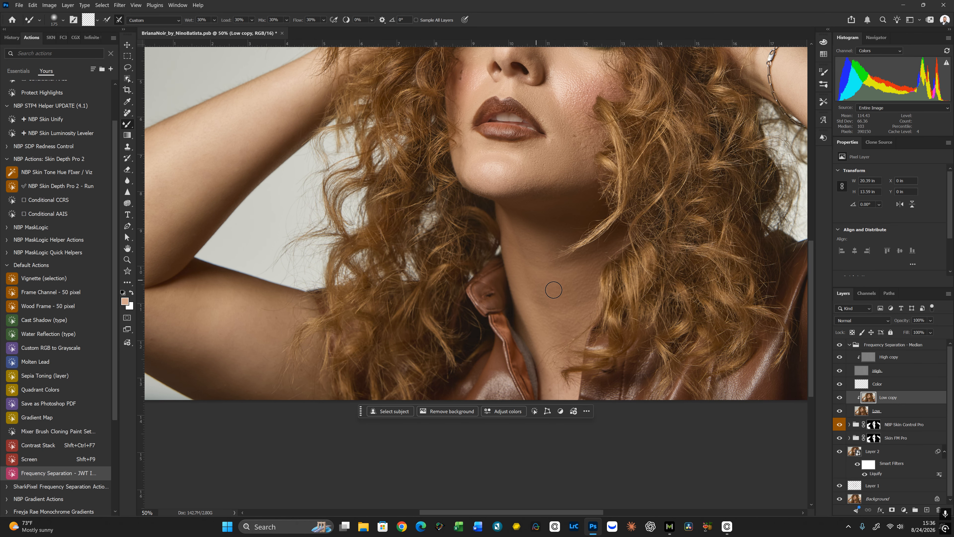
key(bracketright)
key(bracketright)
key(bracketleft)
key(bracketleft)
key(bracketleft)
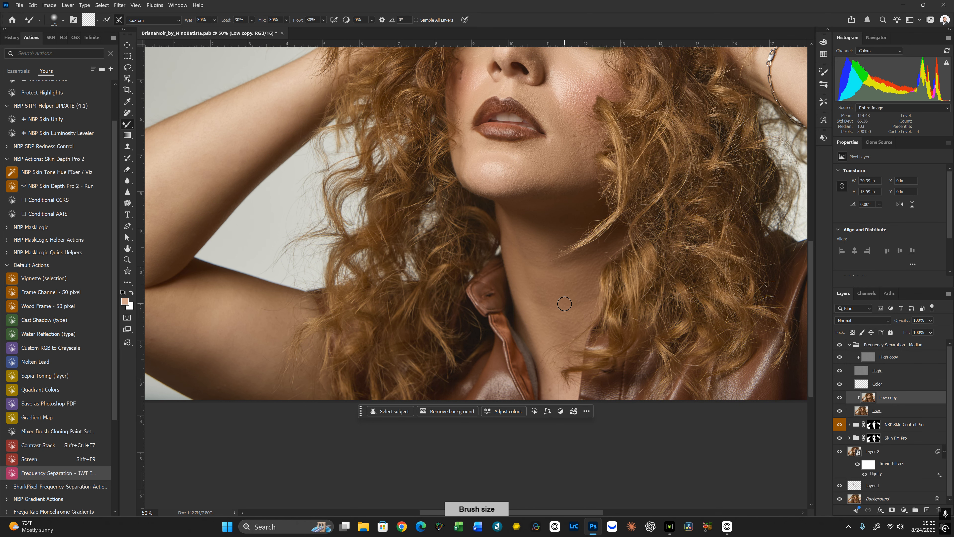
Blend the skin tones of the upper arm below the bent elbow with the Mixer Brush at 500 and 400 px
key(space)
drag(566, 379, 561, 309)
key(space)
drag(482, 232, 683, 232)
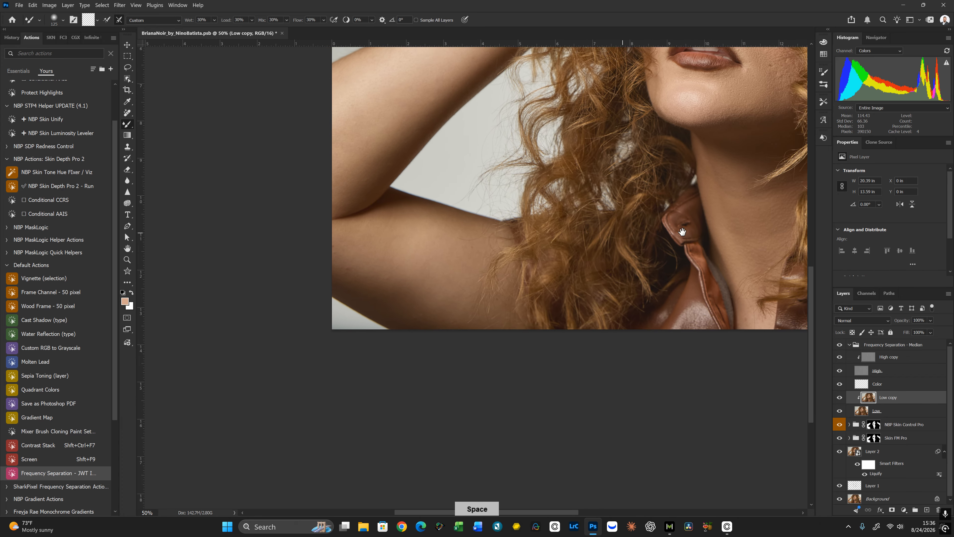
key(bracketright)
key(bracketright)
key(bracketright)
key(bracketright)
key(bracketright)
key(bracketright)
key(bracketright)
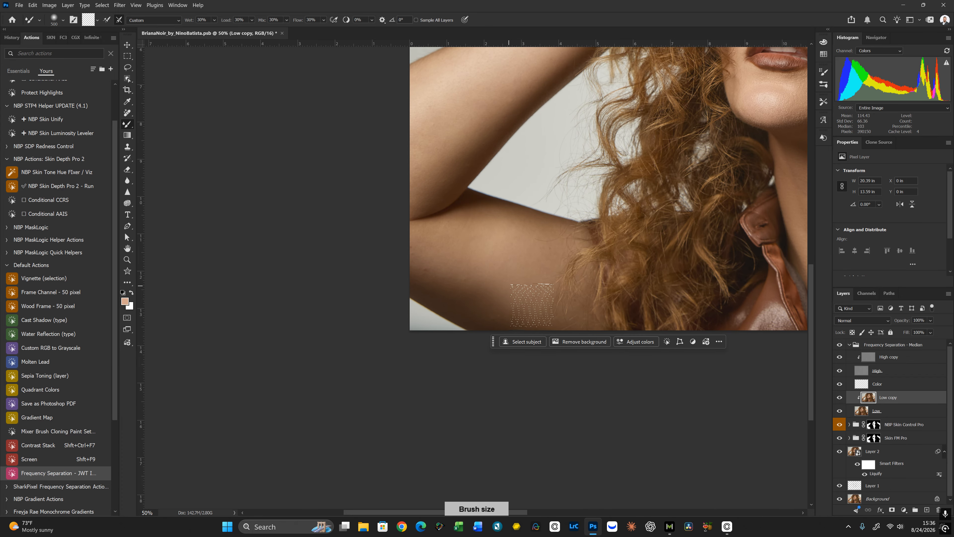
key(bracketleft)
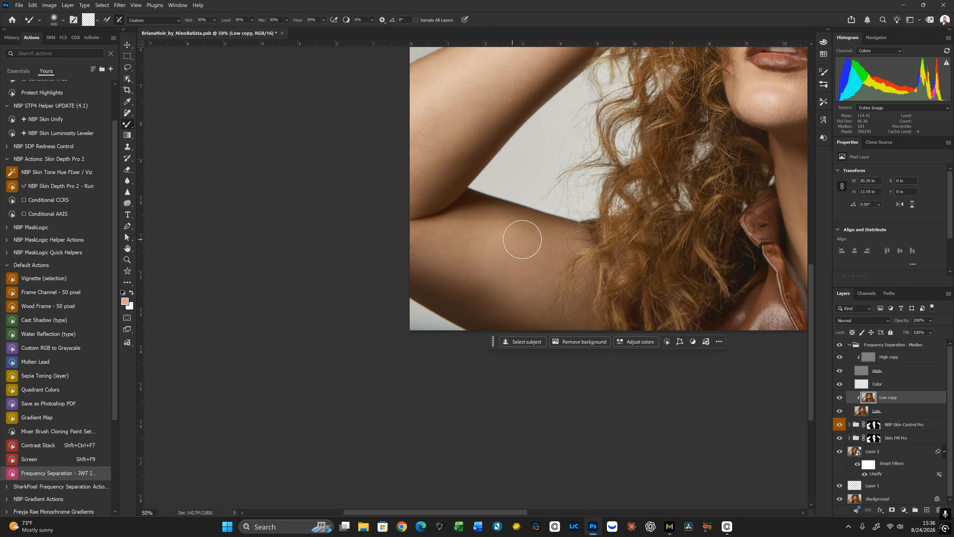
Smooth the raised forearm at 500 px and the upper arm beneath it at 400 px on Low copy
key(space)
drag(486, 152, 543, 239)
key(bracketright)
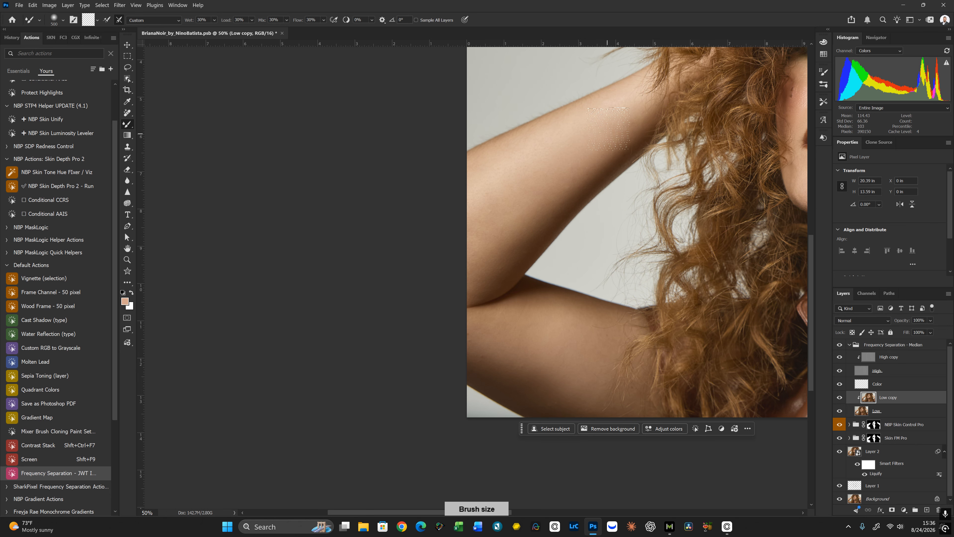
key(bracketleft)
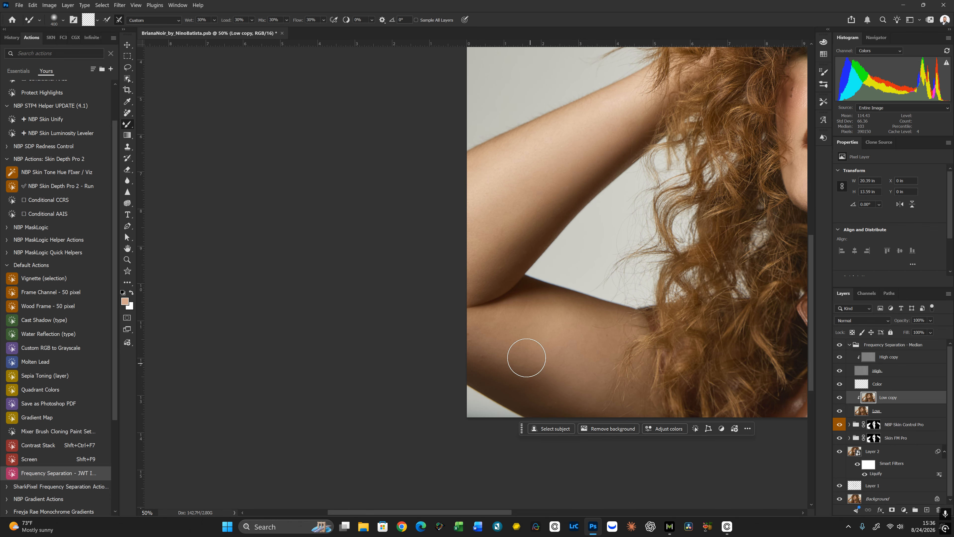
Blend the forearm wearing the bracelet with the Mixer Brush enlarged to 700 px, then reduced again
key(space)
drag(782, 246, 512, 229)
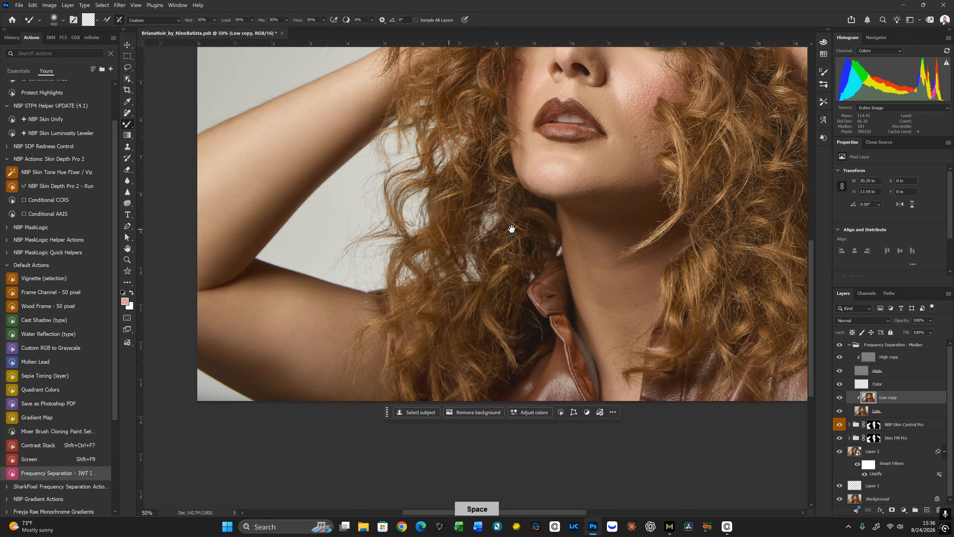
drag(737, 210, 542, 190)
mouse_move(700, 67)
mouse_down()
mouse_move(596, 74)
mouse_move(595, 264)
mouse_up()
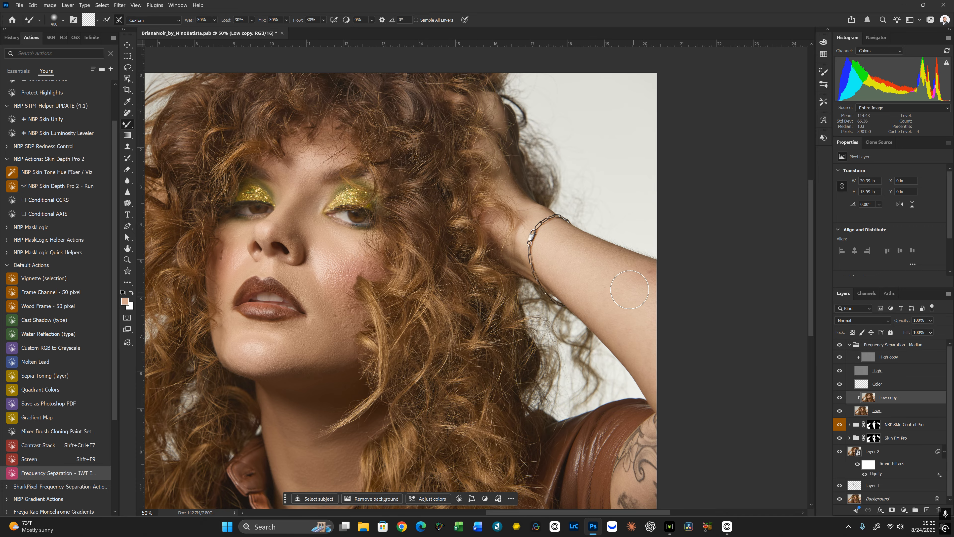
key(bracketright)
key(bracketright)
key(bracketright)
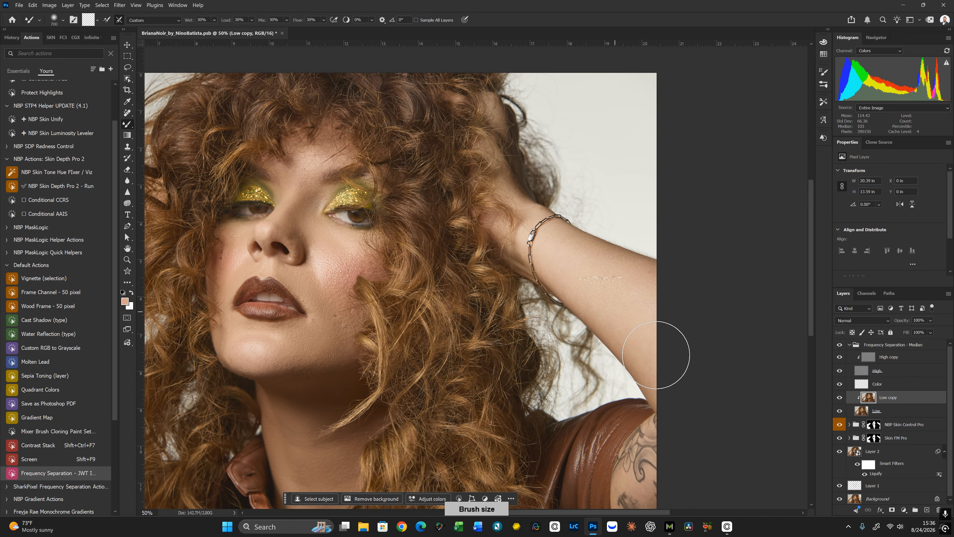
key(bracketleft)
key(bracketleft)
key(bracketleft)
Smooth the skin around the shoulder tattoo with the Mixer Brush at 150 to 175 px
mouse_move(643, 369)
mouse_down()
mouse_move(594, 215)
mouse_move(604, 161)
mouse_up()
key(bracketleft)
key(bracketleft)
key(bracketleft)
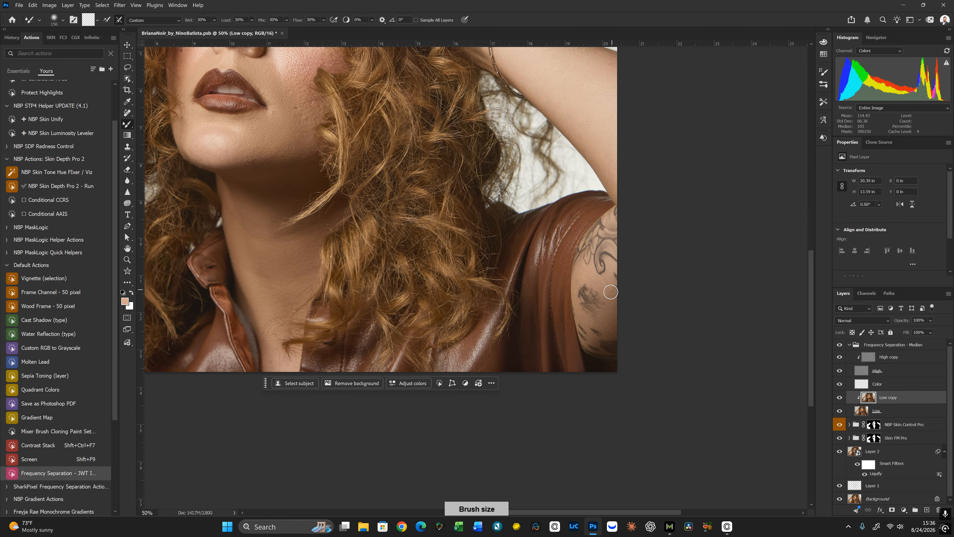
key(bracketright)
Refine the transitions between the brows and around the nose, finishing with a 125 px Mixer Brush
drag(359, 115, 573, 243)
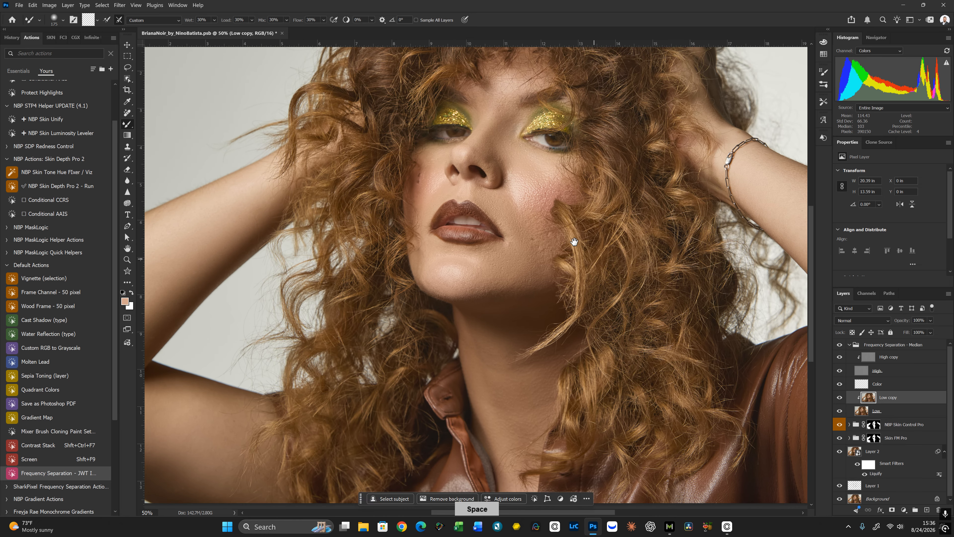
drag(551, 197, 634, 355)
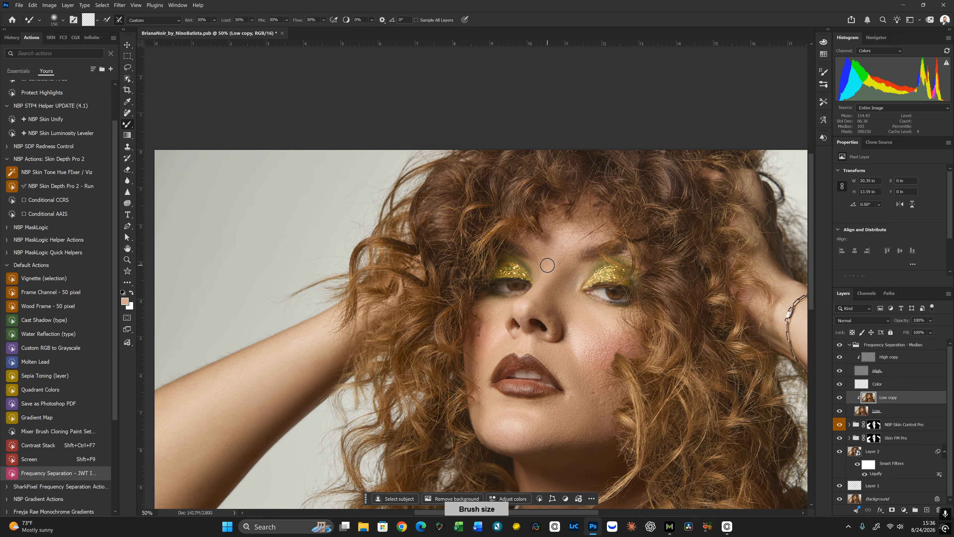
key(bracketright)
key(bracketright)
key(bracketleft)
key(bracketleft)
key(bracketleft)
key(bracketleft)
key(bracketleft)
key(bracketright)
key(bracketright)
Blend the bright cheek and forehead transitions with the Mixer Brush, using sizes between 175 and 250 px
key(space)
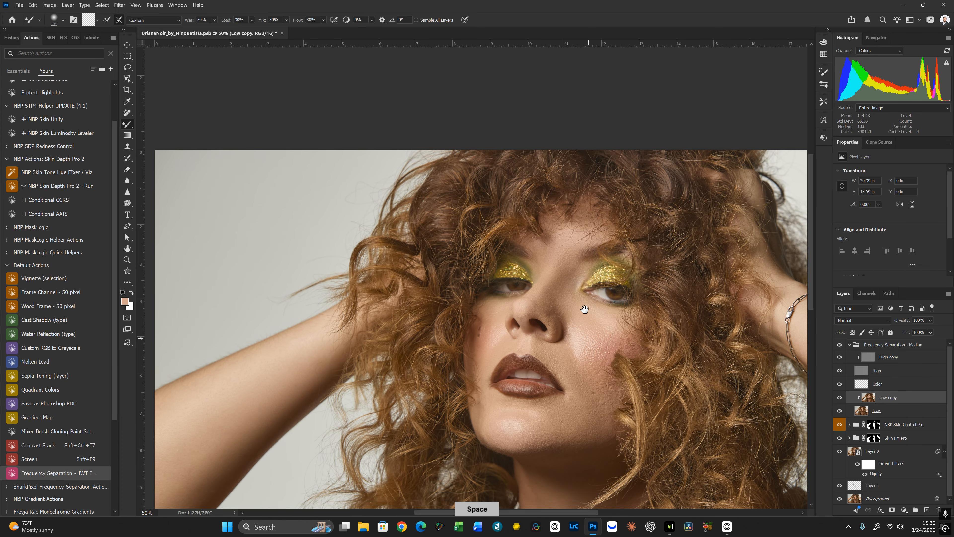
drag(585, 309, 573, 245)
key(bracketright)
key(bracketright)
key(bracketright)
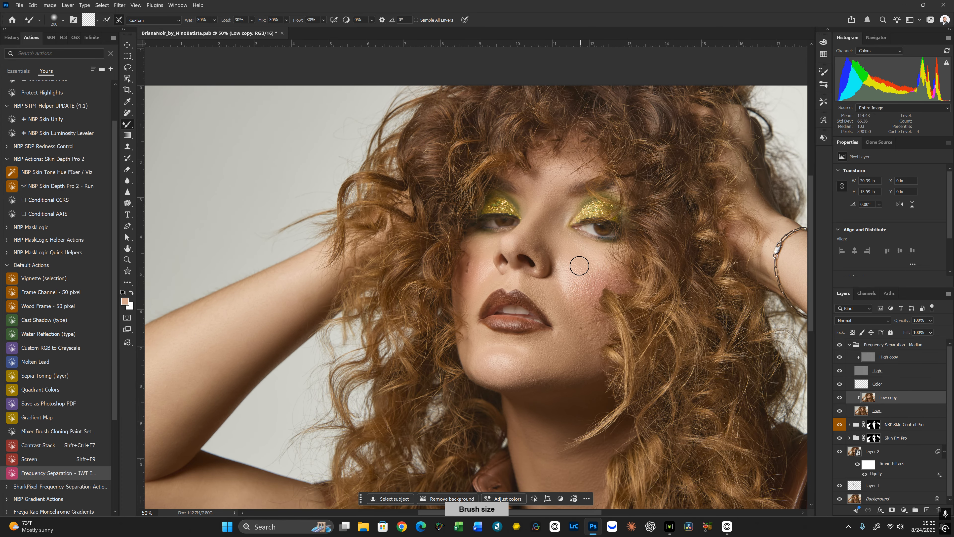
key(bracketright)
key(bracketleft)
key(bracketleft)
key(bracketright)
key(bracketright)
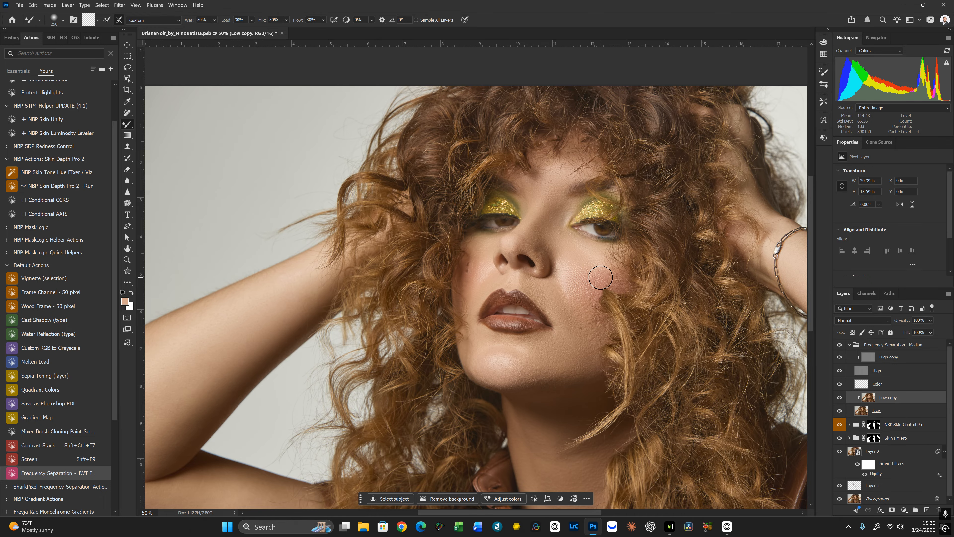
key(bracketleft)
key(bracketleft)
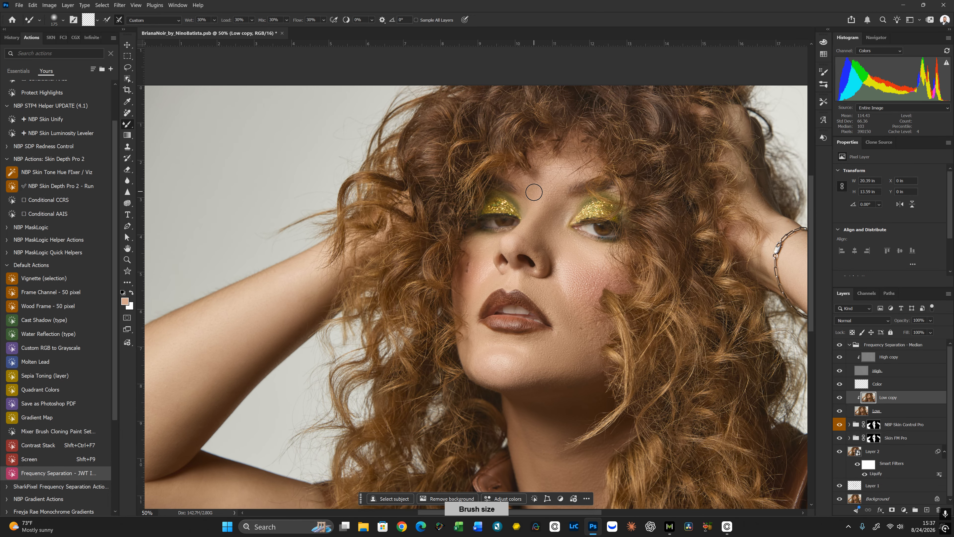
Smooth the chin highlight with the Mixer Brush at 125 px, enlarging it to 200 px for the broader transitions
key(space)
drag(541, 341, 545, 296)
key(bracketleft)
key(bracketleft)
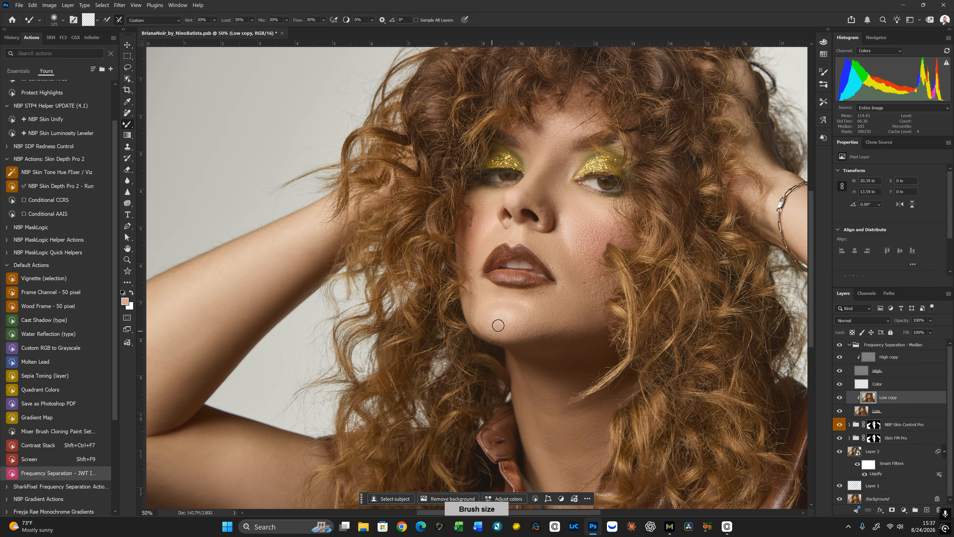
key(bracketright)
key(bracketright)
key(bracketright)
Compare the whole portrait with the Low copy layer hidden and shown
key(ctrl+0)
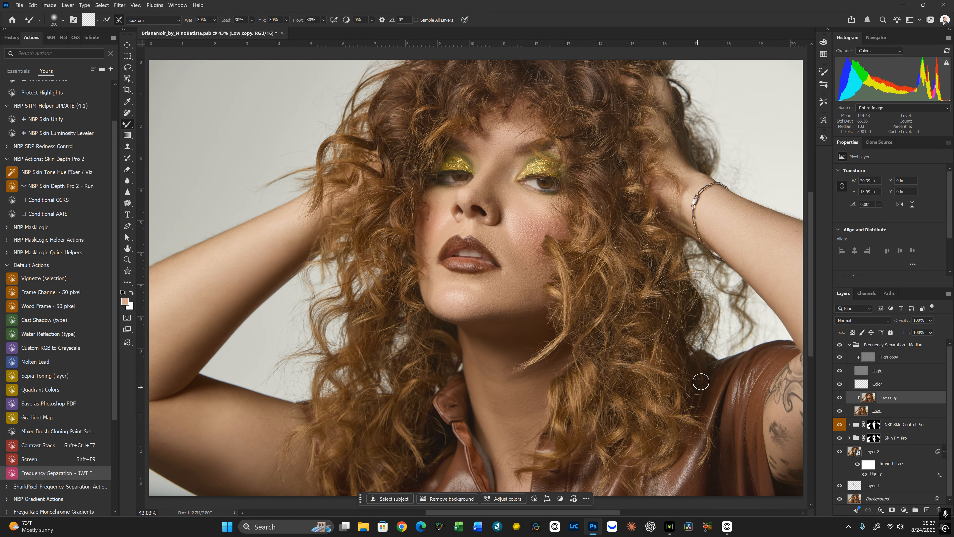
key(ctrl+minus)
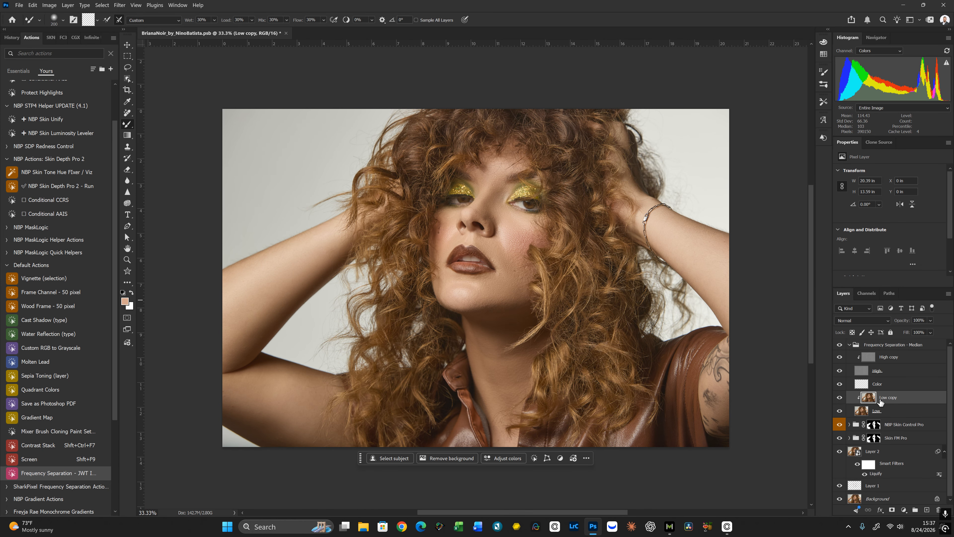
click(840, 399)
click(840, 399)
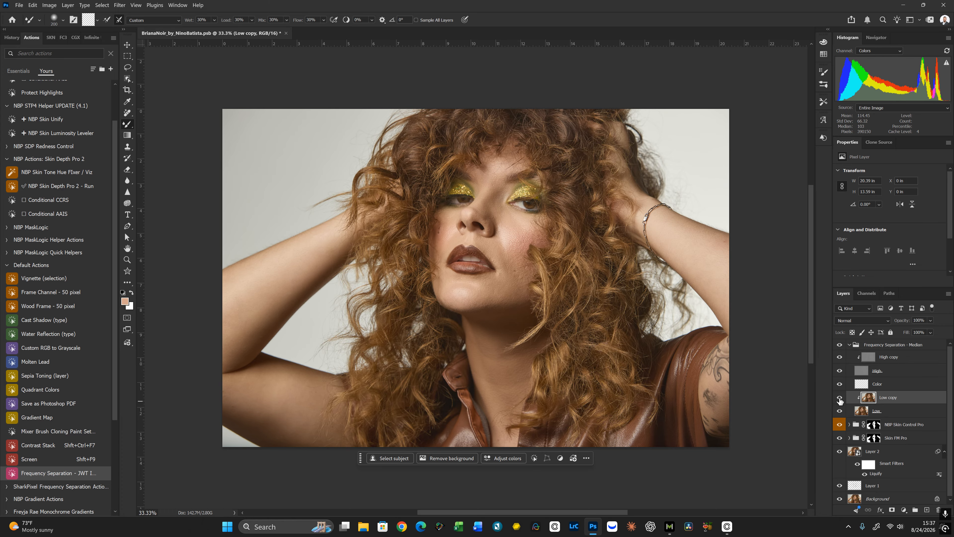
click(840, 398)
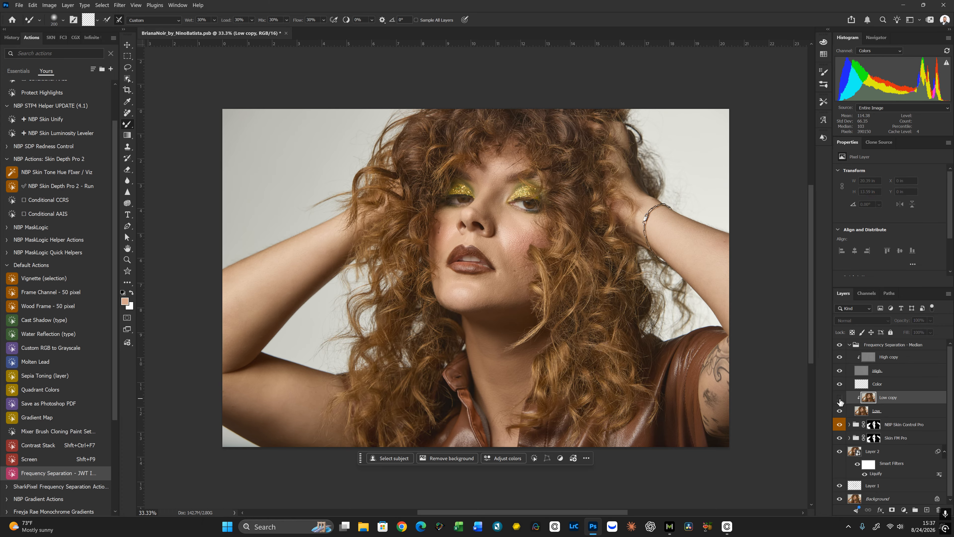
click(840, 398)
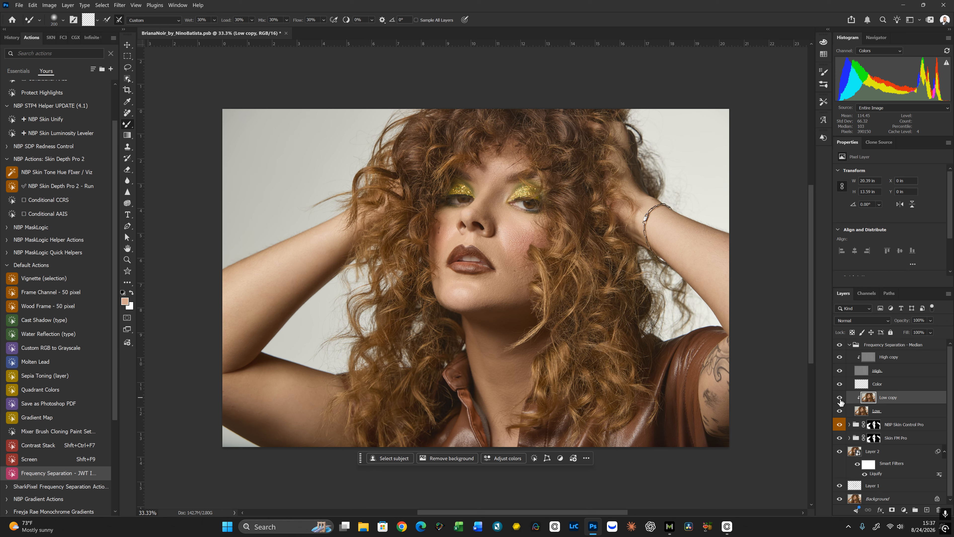
Check the smoothing once more by toggling the Low copy layer's visibility
click(840, 399)
click(840, 399)
key(bracketright)
key(bracketright)
key(bracketright)
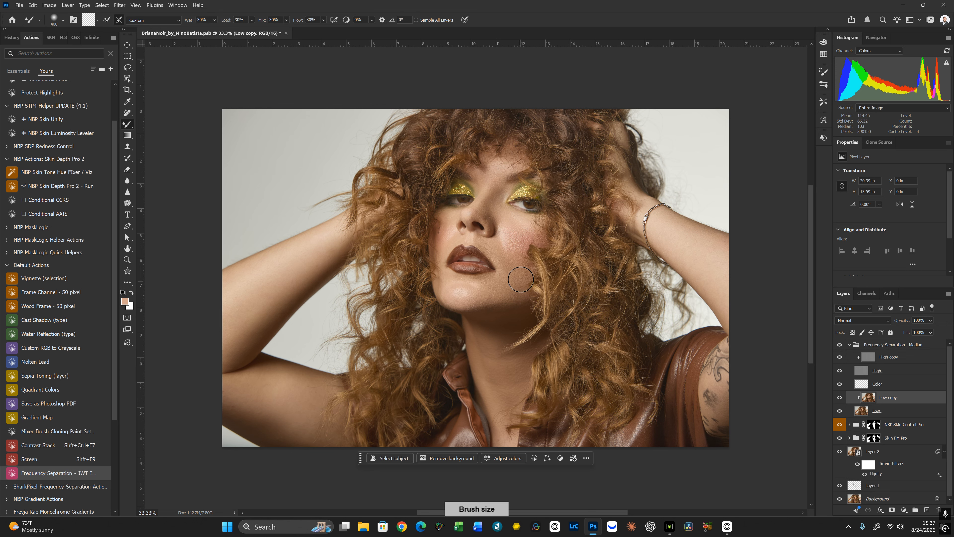
key(bracketleft)
key(bracketleft)
key(bracketleft)
key(bracketright)
key(bracketleft)
key(bracketleft)
key(bracketleft)
key(bracketleft)
key(bracketright)
key(bracketright)
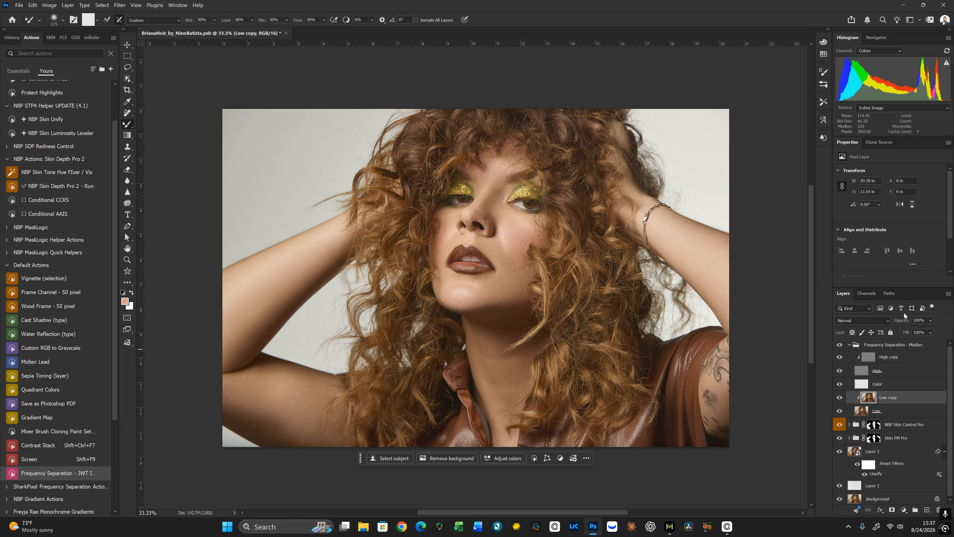
Lower the Low copy layer's opacity to 70% and compare the portrait with that layer hidden and shown
drag(906, 320, 880, 325)
drag(894, 323, 893, 324)
click(901, 321)
text(70)
key(Return)
click(840, 397)
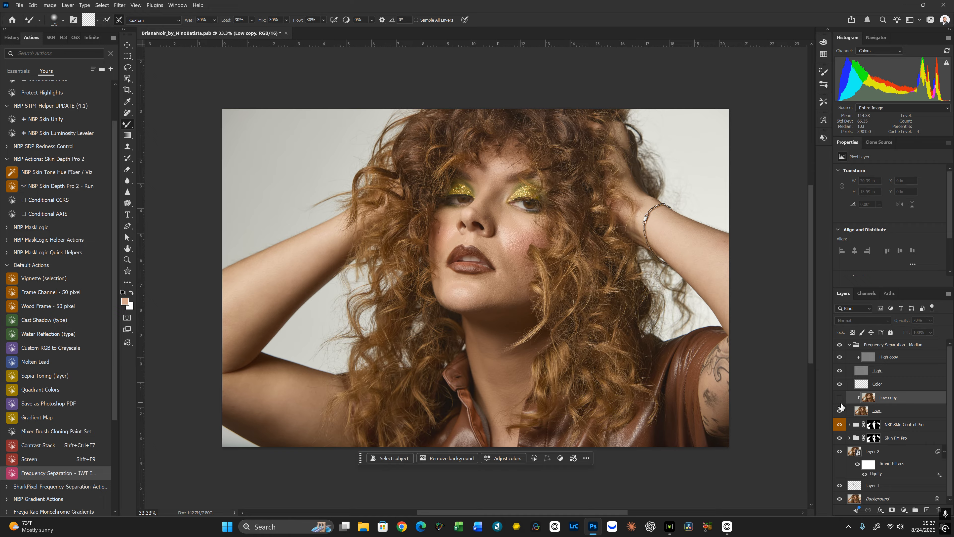
click(841, 401)
click(841, 401)
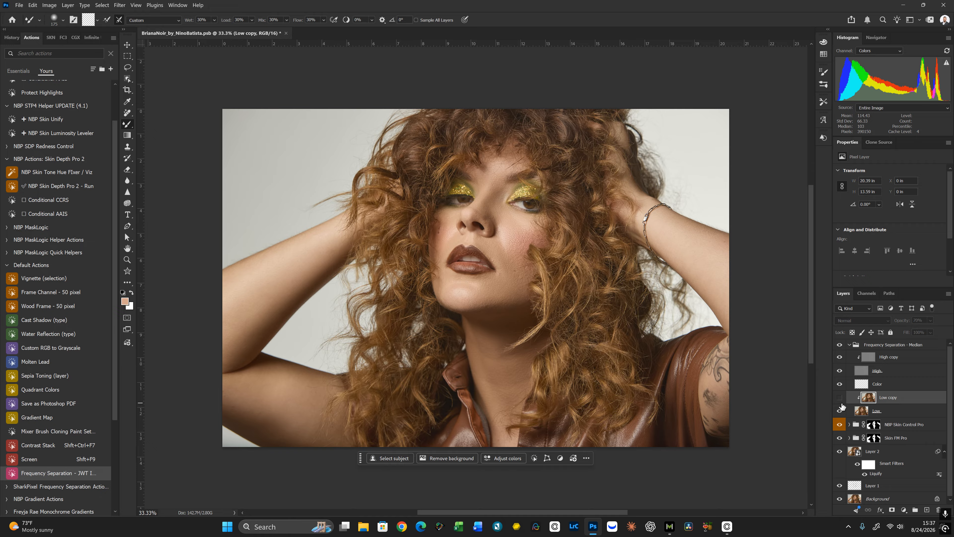
click(841, 401)
Set the Low copy layer's opacity to 60% and judge the reduced smoothing with the layer hidden and shown
mouse_move(902, 324)
mouse_down()
mouse_move(944, 318)
mouse_move(904, 323)
mouse_up()
drag(892, 324, 891, 324)
click(841, 397)
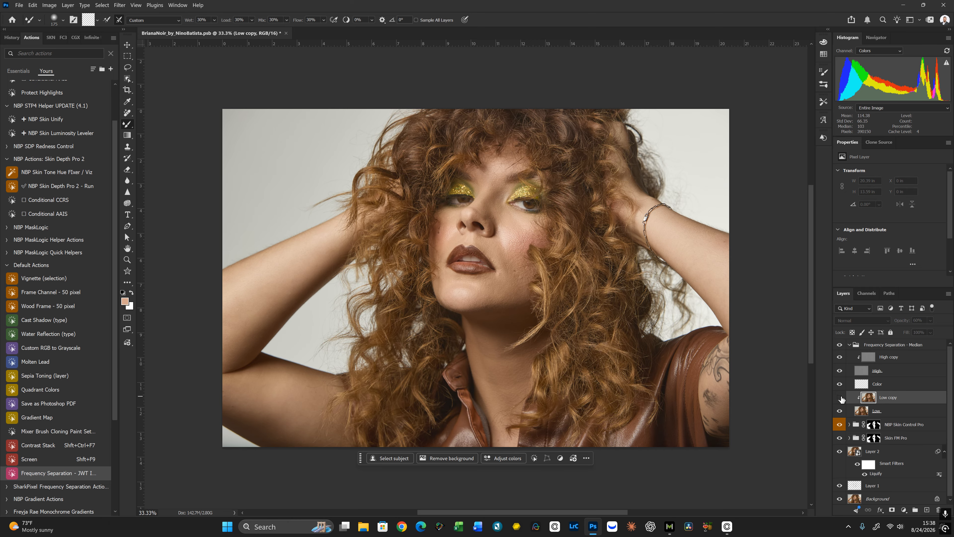
click(840, 397)
click(840, 398)
click(840, 398)
click(841, 398)
click(841, 398)
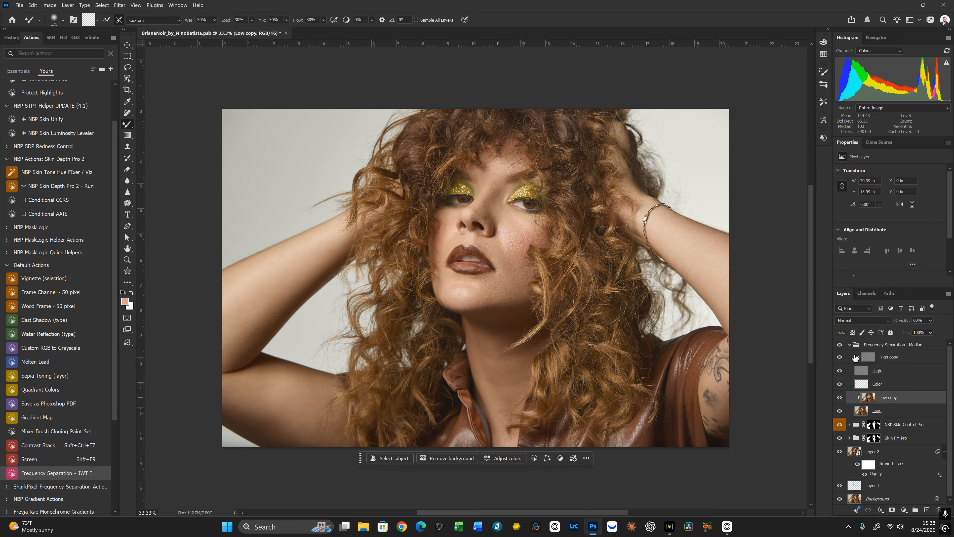
Select the High copy layer and switch to the Healing Brush tool for texture repair
click(868, 362)
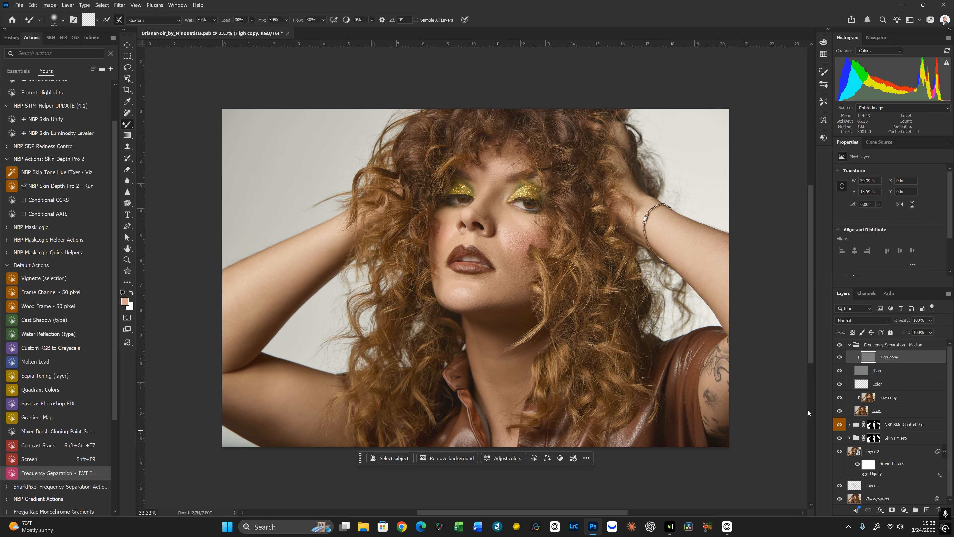
key(j)
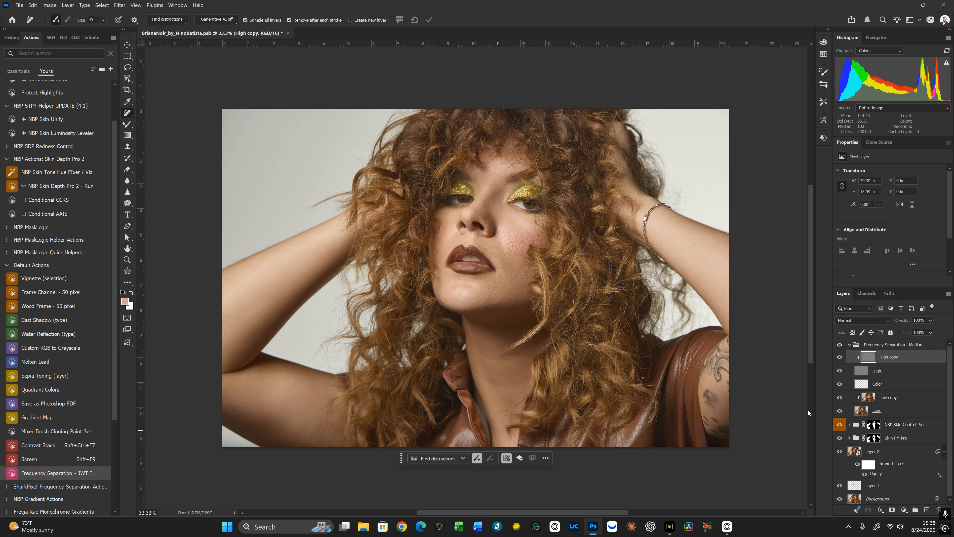
key(shift+j)
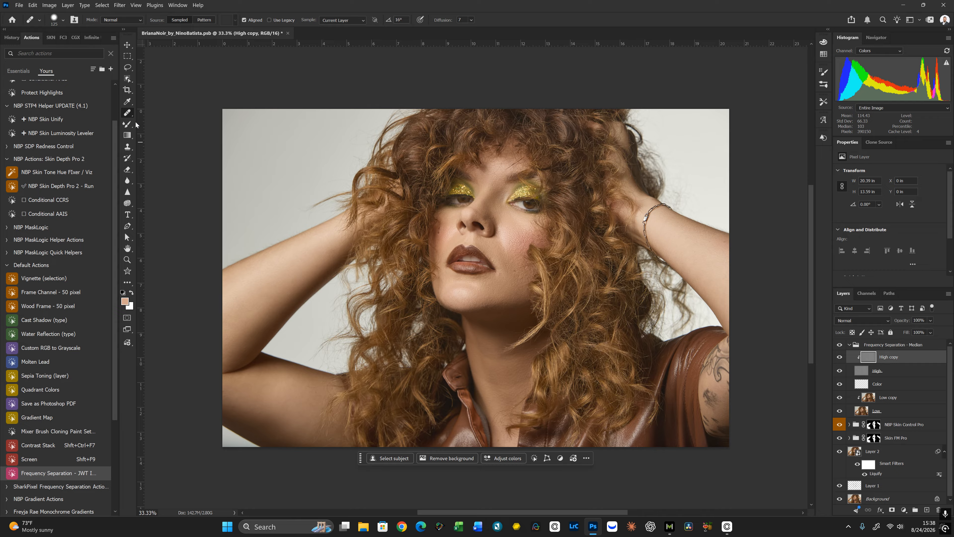
key(shift+j)
key(shift+j)
key(shift+j)
key(shift+j)
key(shift+j)
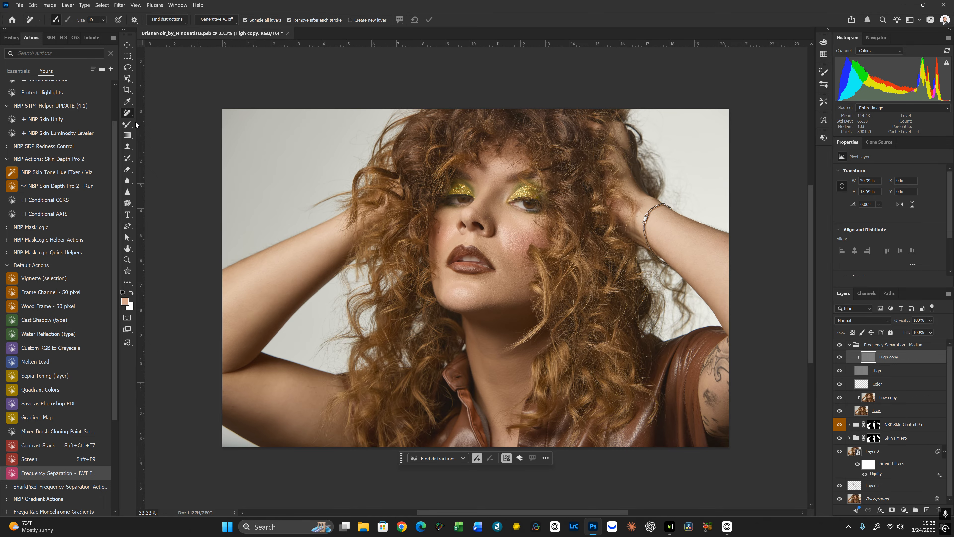
key(shift+j)
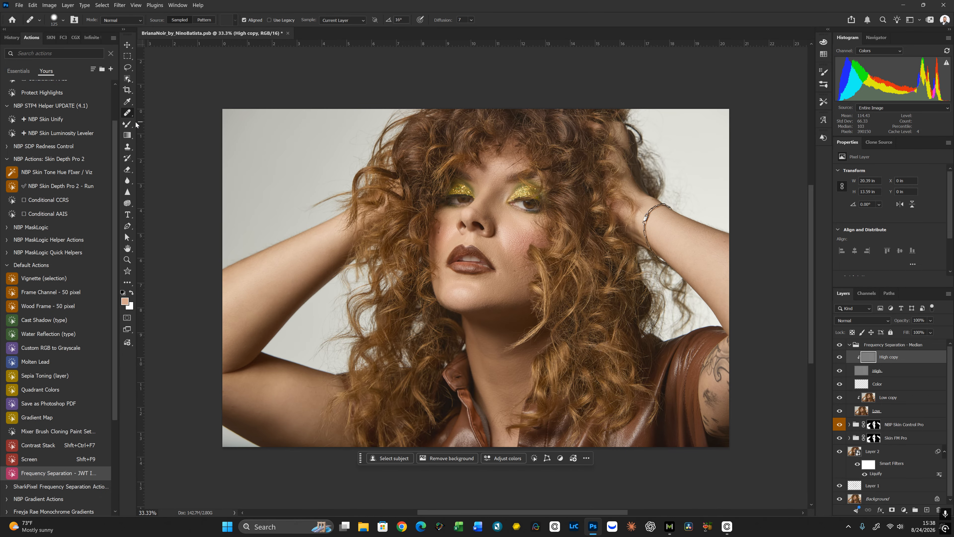
Sample skin texture on the chin with a 100 px Healing Brush and heal the chin highlight beside it
key(bracketright)
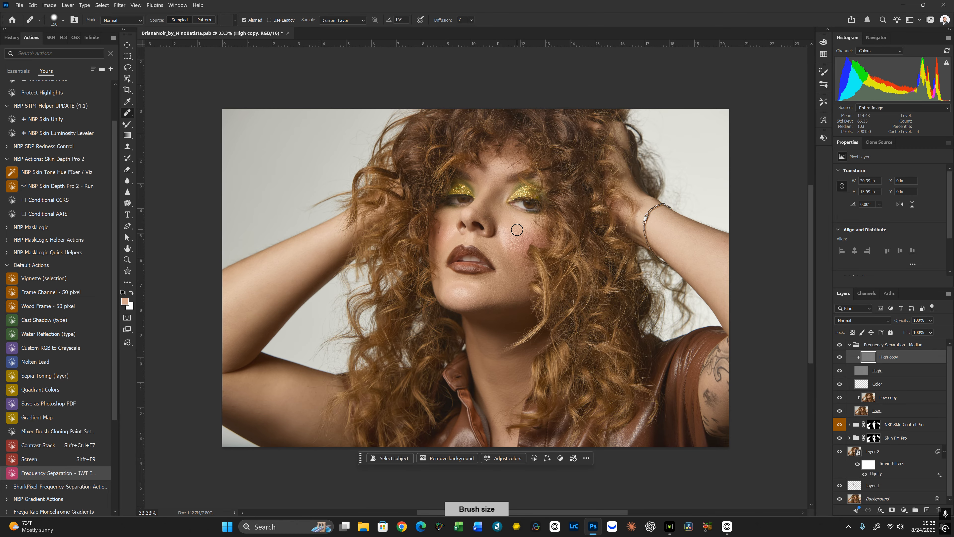
key(ctrl+equal)
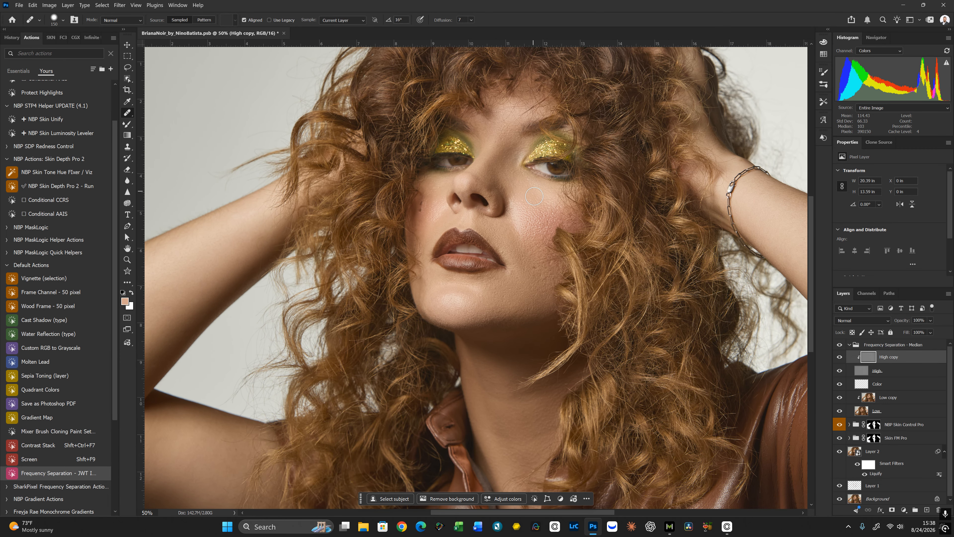
key(bracketleft)
key(bracketleft)
alt+click(488, 300)
mouse_move(456, 307)
mouse_down()
mouse_move(437, 313)
mouse_move(453, 300)
mouse_move(462, 304)
mouse_move(436, 314)
mouse_move(475, 309)
mouse_move(475, 300)
mouse_move(442, 291)
mouse_move(466, 285)
mouse_move(476, 301)
mouse_move(465, 315)
mouse_move(449, 319)
mouse_move(444, 309)
mouse_up()
Fade the chin healing stroke to 24% opacity
key(ctrl+shift+f)
drag(700, 147, 643, 149)
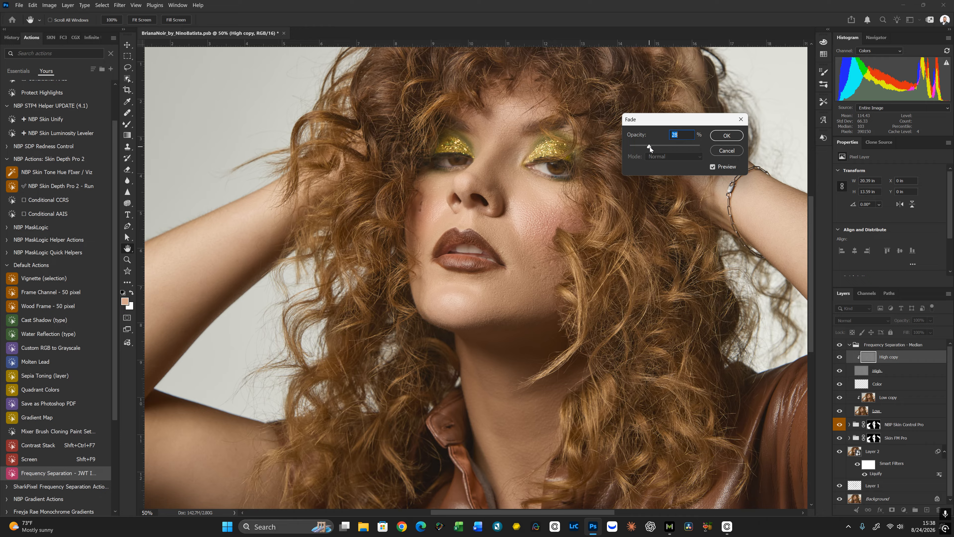
drag(650, 147, 647, 146)
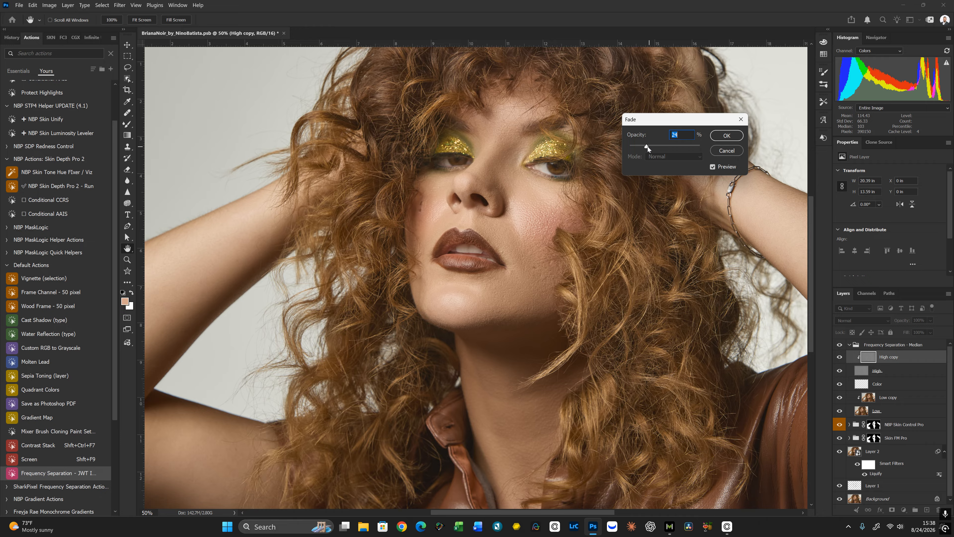
click(727, 136)
key(j)
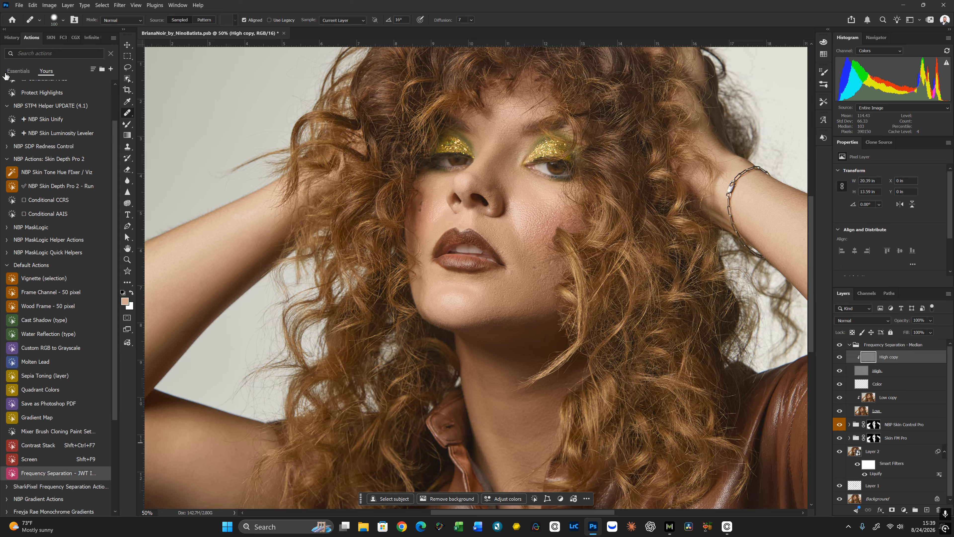
Compare the chin before and after the faded healing stroke using the history states
click(12, 38)
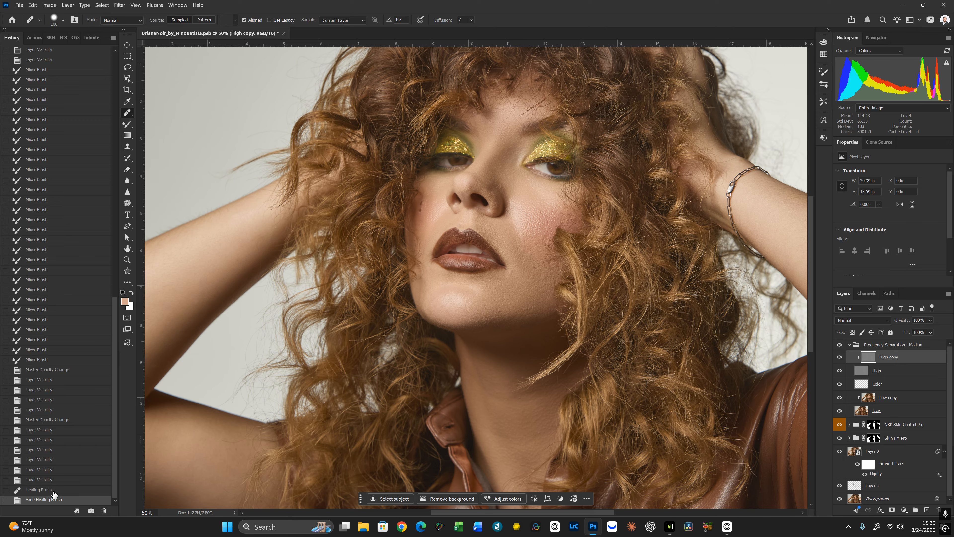
click(50, 481)
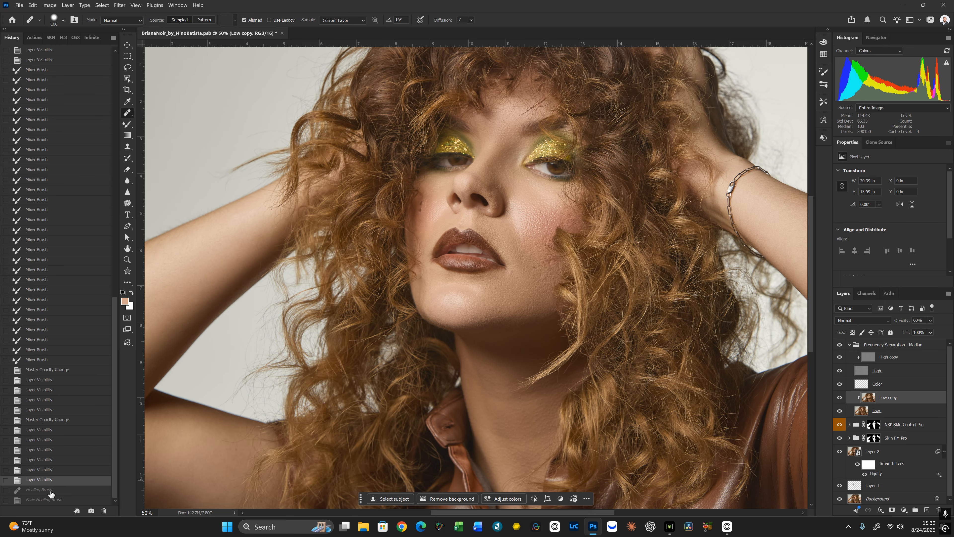
click(51, 490)
click(52, 500)
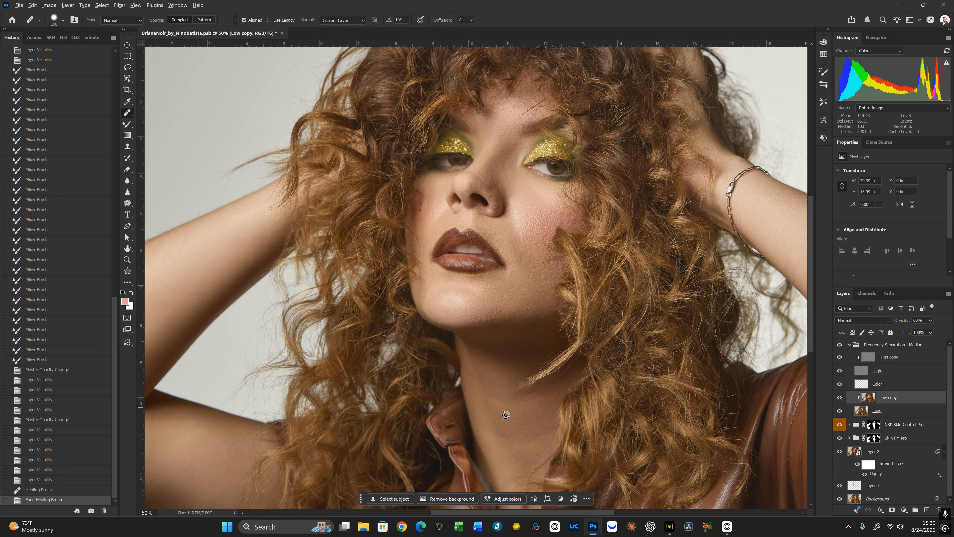
drag(495, 284, 505, 226)
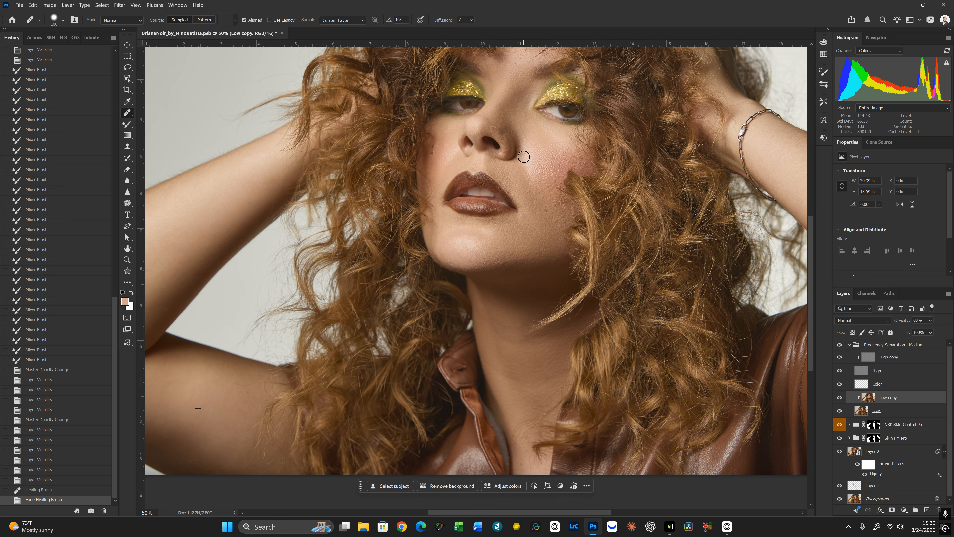
click(546, 184)
key(ctrl+z)
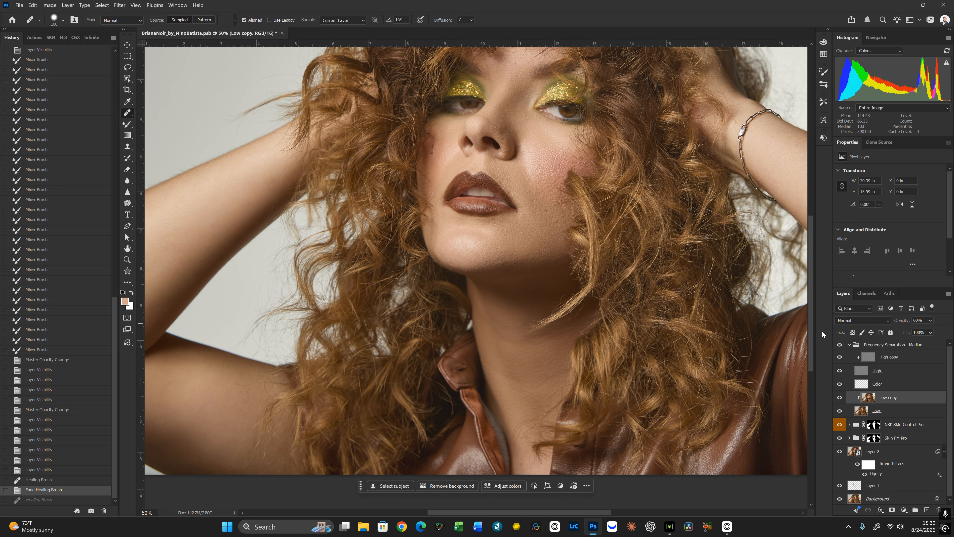
On the High copy layer, heal the cheek beside the nose with arm texture and fade the stroke to 34%
click(864, 359)
alt+click(167, 397)
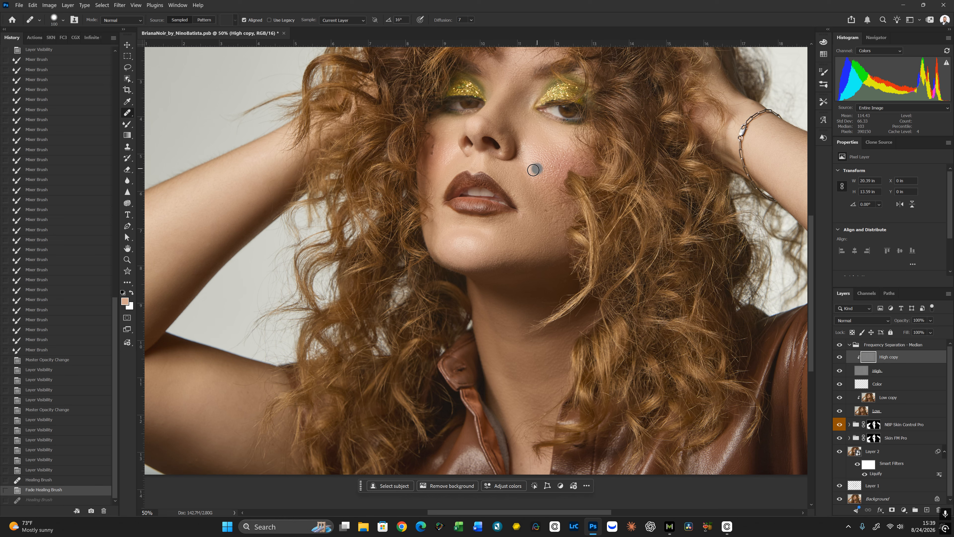
mouse_move(516, 130)
mouse_down()
mouse_move(536, 183)
mouse_move(537, 156)
mouse_move(547, 157)
mouse_move(546, 181)
mouse_move(560, 157)
mouse_move(556, 183)
mouse_move(540, 189)
mouse_move(526, 152)
mouse_move(528, 117)
mouse_move(513, 129)
mouse_move(532, 143)
mouse_up()
key(ctrl+shift+f)
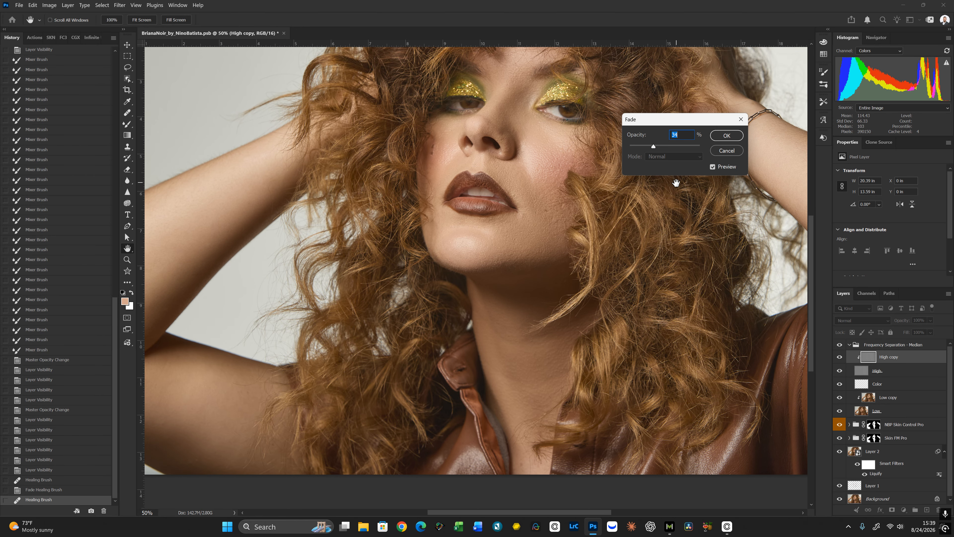
key(ctrl+0)
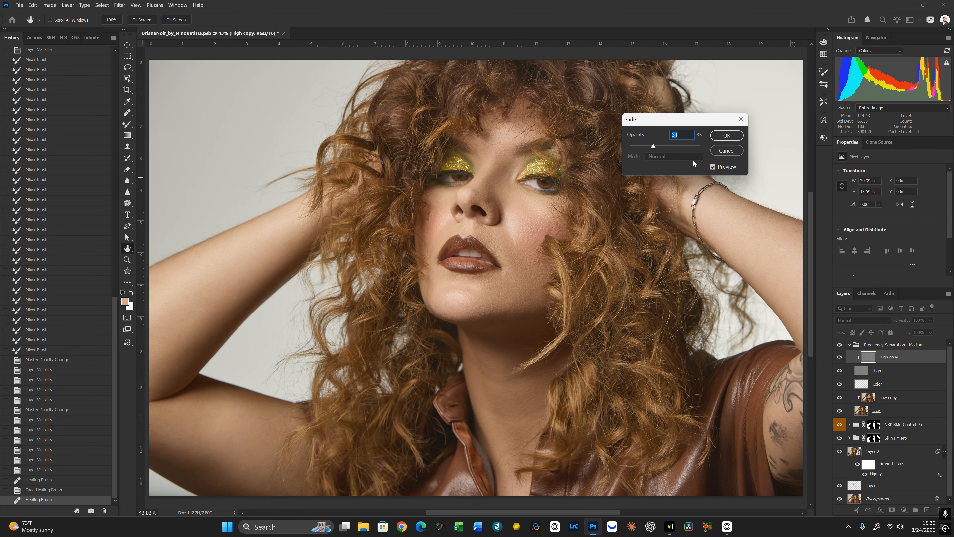
click(732, 134)
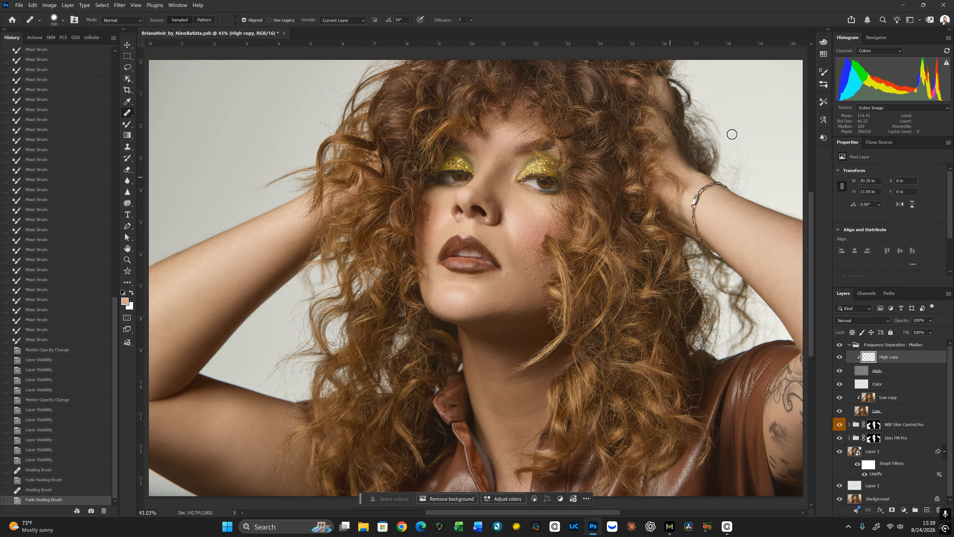
Compare the cheek before and after its faded healing using the history states, ending on the faded version
click(53, 492)
key(ctrl+z)
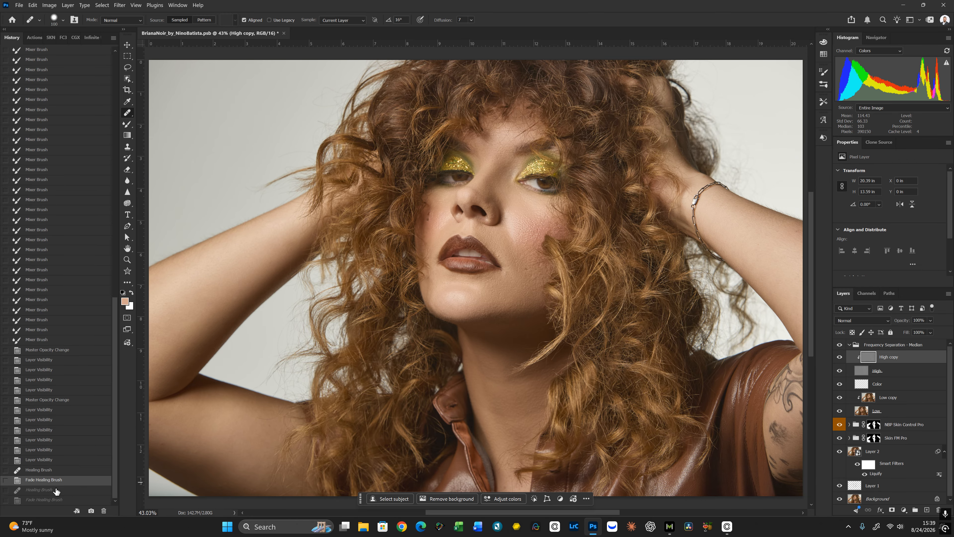
click(52, 500)
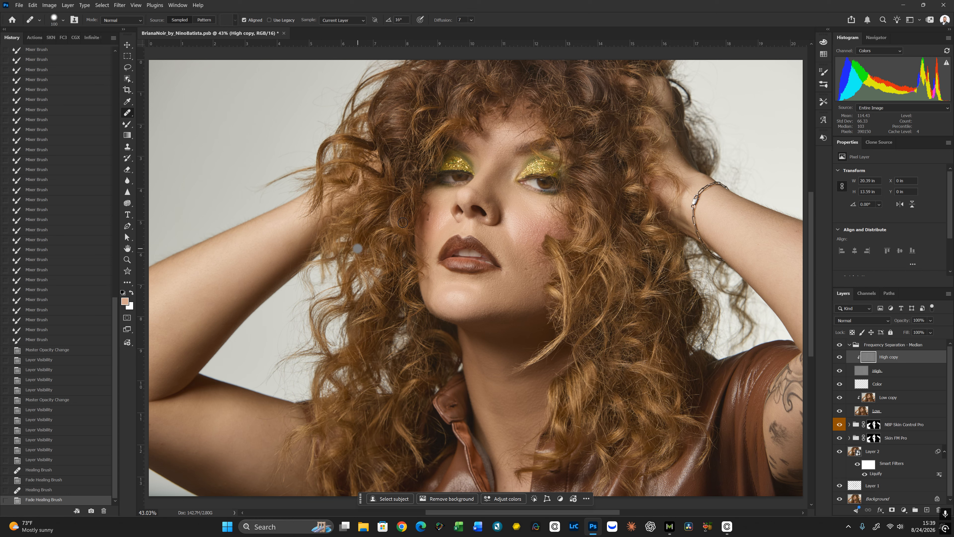
Heal a small area between the nose and mouth corner with a smaller Healing Brush and fade it to low opacity
key(bracketleft)
key(bracketleft)
key(bracketleft)
key(bracketleft)
click(496, 238)
key(ctrl+shift+f)
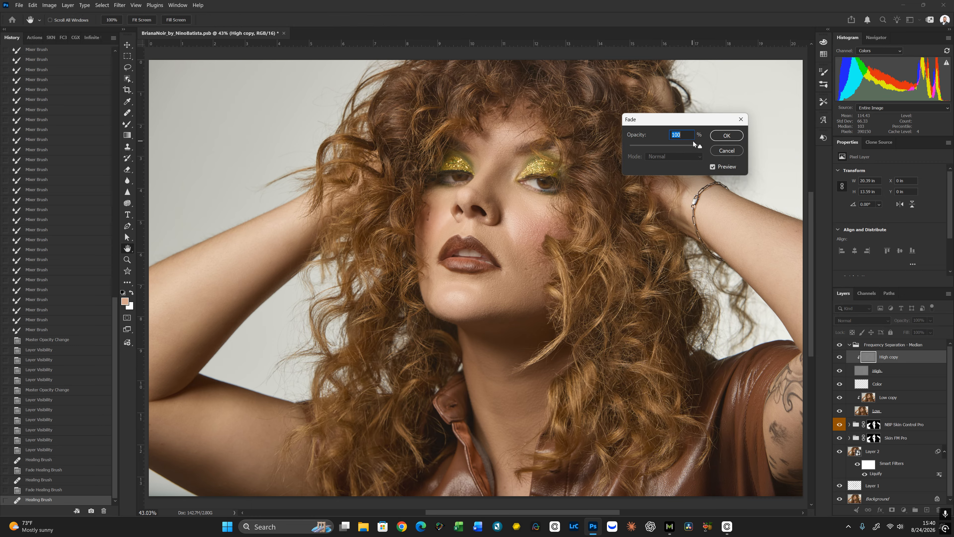
drag(697, 146, 642, 148)
click(721, 140)
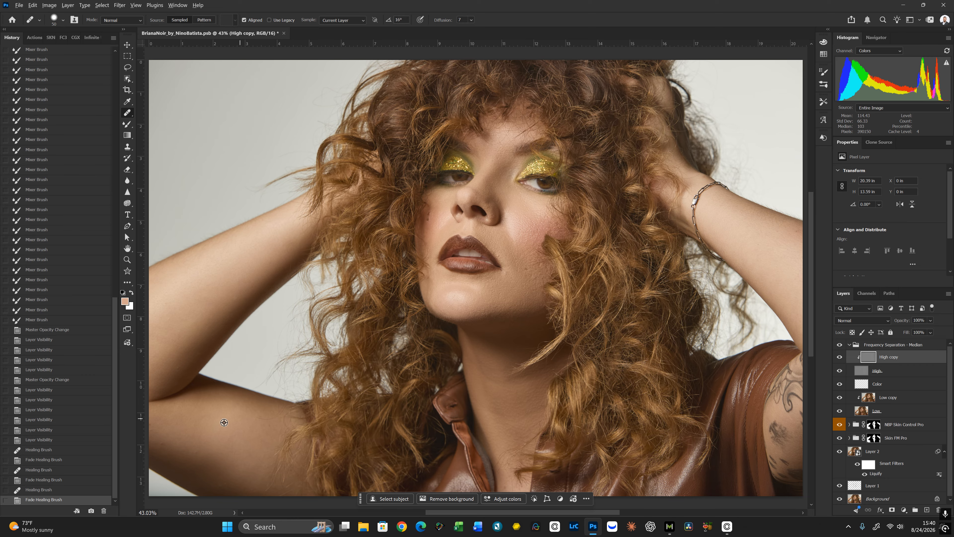
Resample upper-arm texture, heal the cheek beside the mouth with a slightly larger brush, and fade the stroke to just over 20%
alt+click(204, 429)
key(bracketright)
key(bracketright)
mouse_move(503, 244)
mouse_down()
mouse_move(509, 250)
mouse_move(496, 233)
mouse_move(504, 262)
mouse_move(504, 237)
mouse_move(508, 247)
mouse_up()
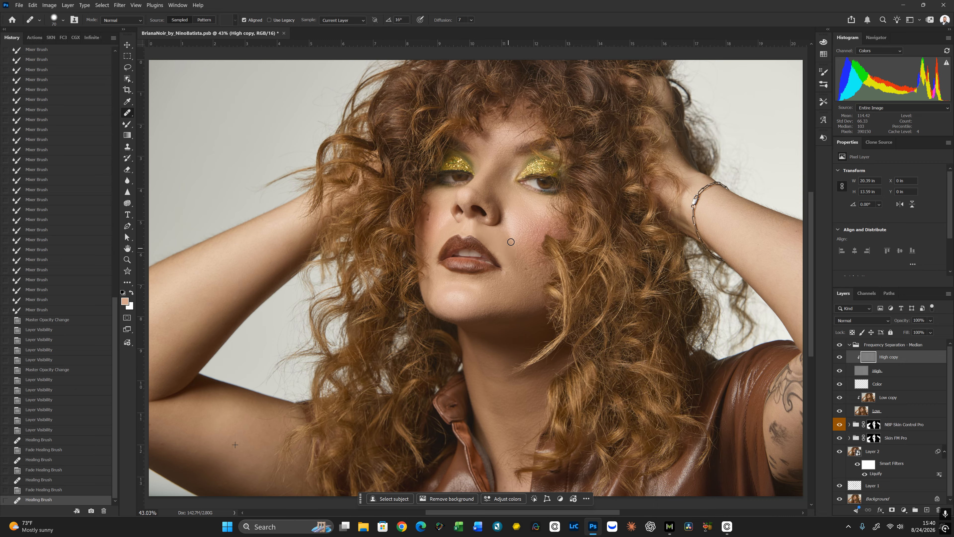
key(ctrl+shift+f)
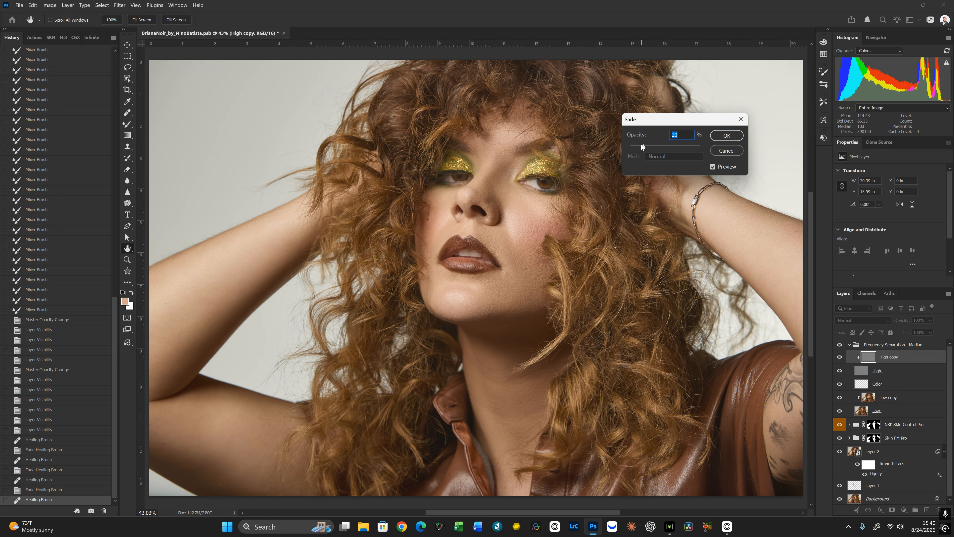
drag(642, 145, 646, 144)
click(727, 135)
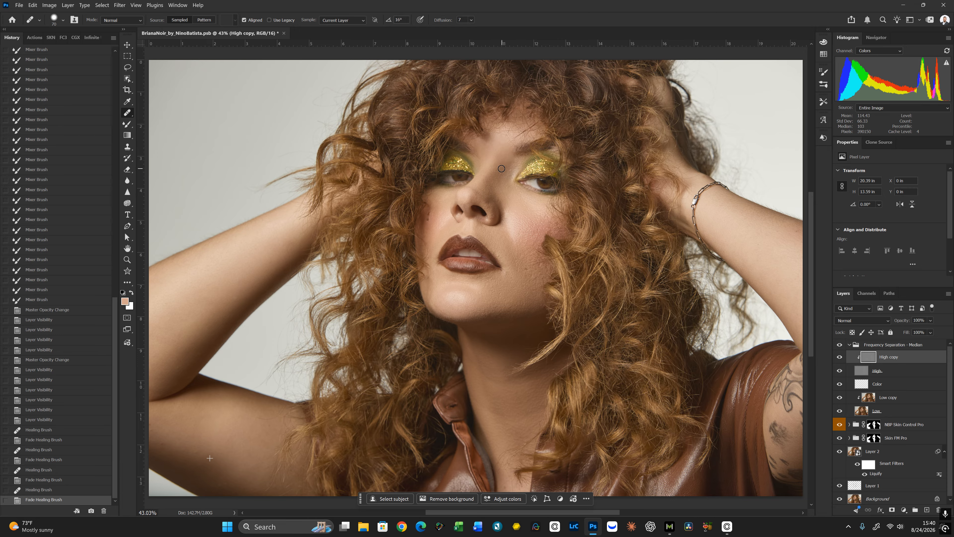
Heal the skin between the brows beside the nose bridge and fade the stroke to 30% opacity
click(510, 158)
key(ctrl+shift+f)
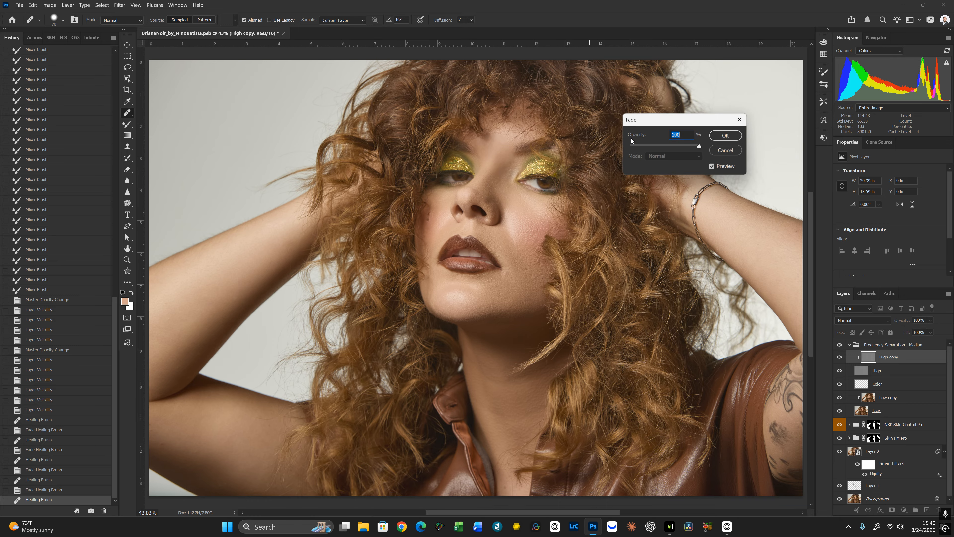
click(646, 146)
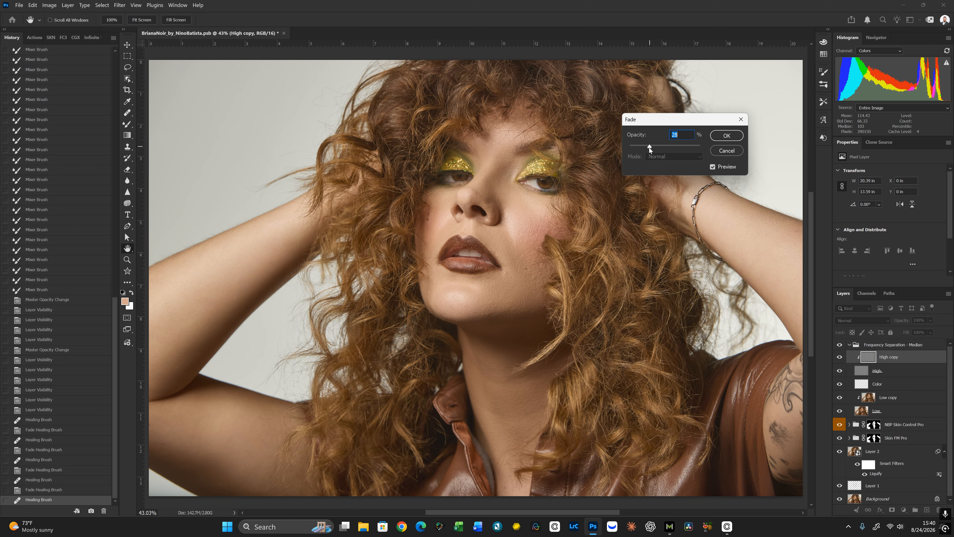
drag(649, 148, 651, 148)
click(719, 137)
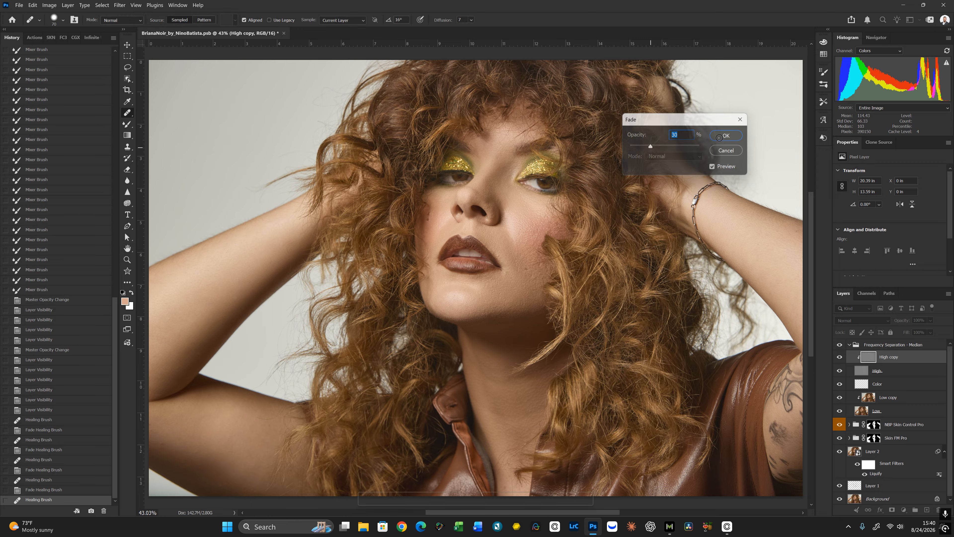
Check the High copy layer's effect, heal the cheek beside the hair edge, and fade the stroke to low opacity
click(840, 358)
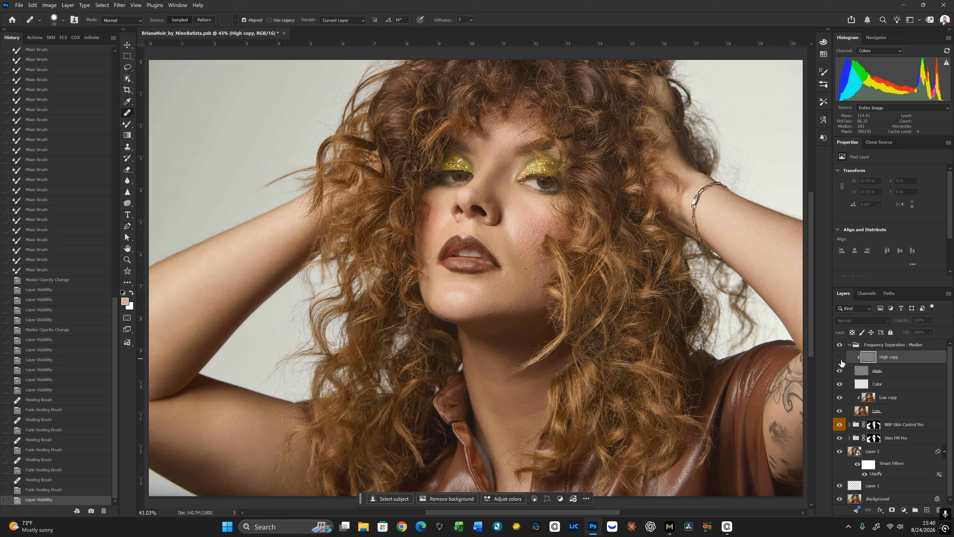
click(840, 358)
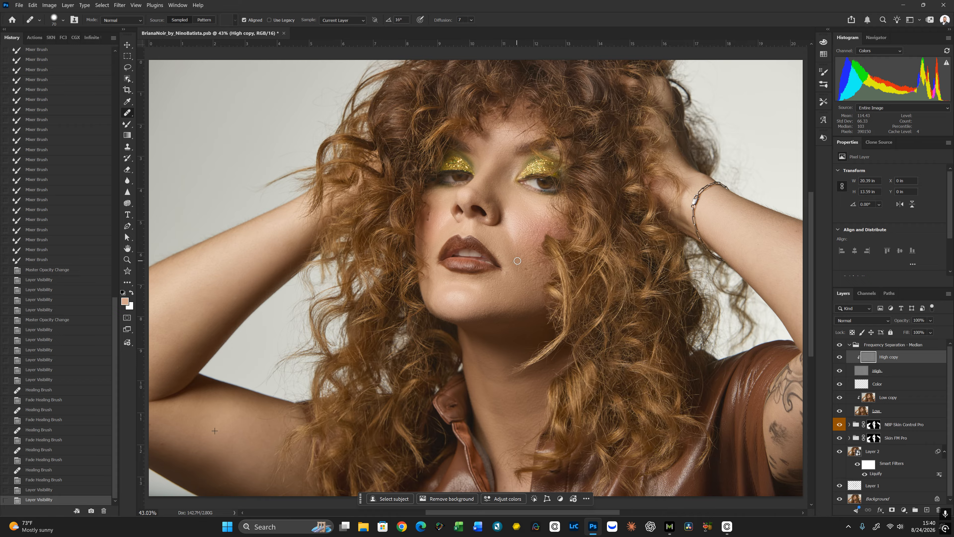
mouse_move(534, 254)
mouse_down()
mouse_move(516, 259)
mouse_move(535, 264)
mouse_move(541, 278)
mouse_move(523, 265)
mouse_move(531, 285)
mouse_move(543, 273)
mouse_move(534, 267)
mouse_move(563, 273)
mouse_up()
key(ctrl+shift+f)
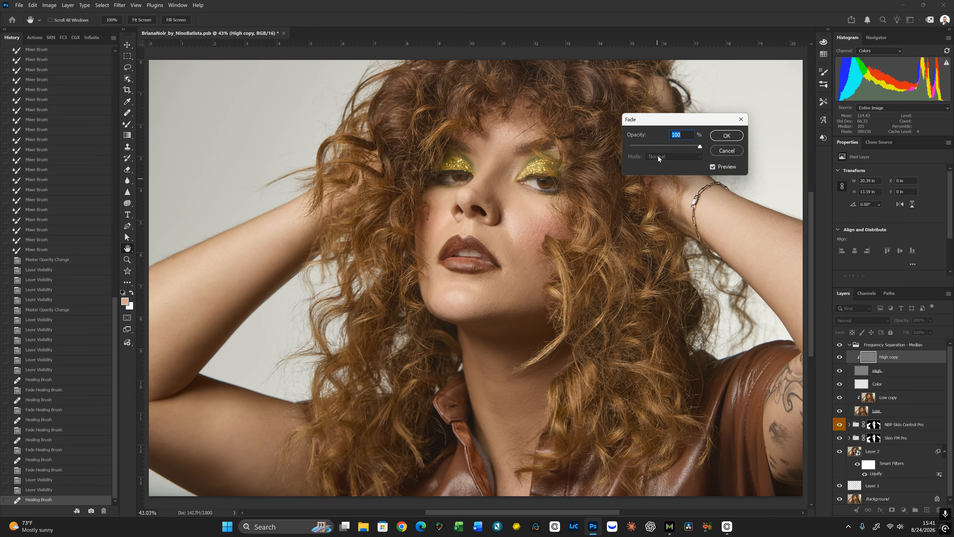
drag(644, 146, 626, 147)
click(725, 136)
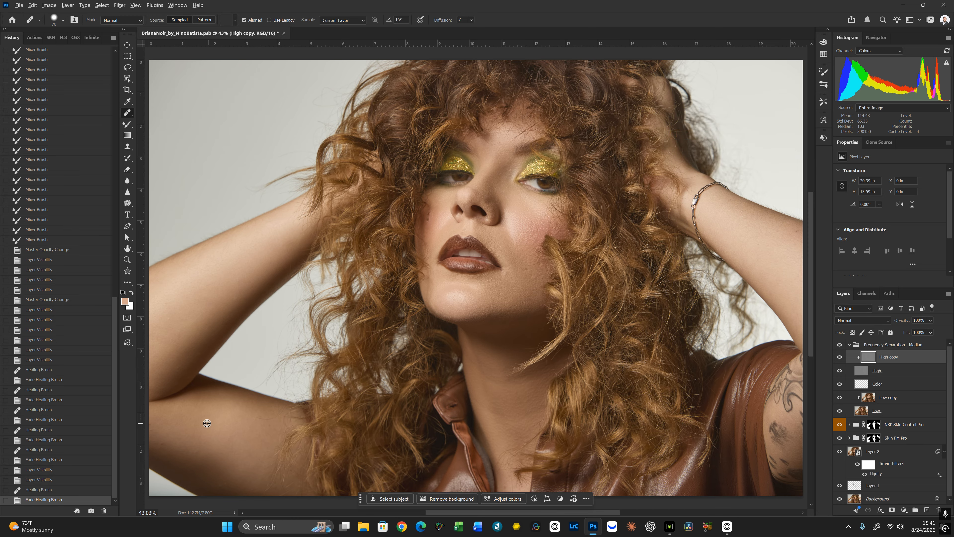
Heal the nose bridge and nose tip on the High copy layer and fade the last stroke to 30% opacity
mouse_move(477, 196)
mouse_down()
mouse_move(490, 217)
mouse_move(482, 198)
mouse_move(494, 183)
mouse_up()
drag(486, 218, 485, 220)
key(ctrl+shift+f)
click(643, 146)
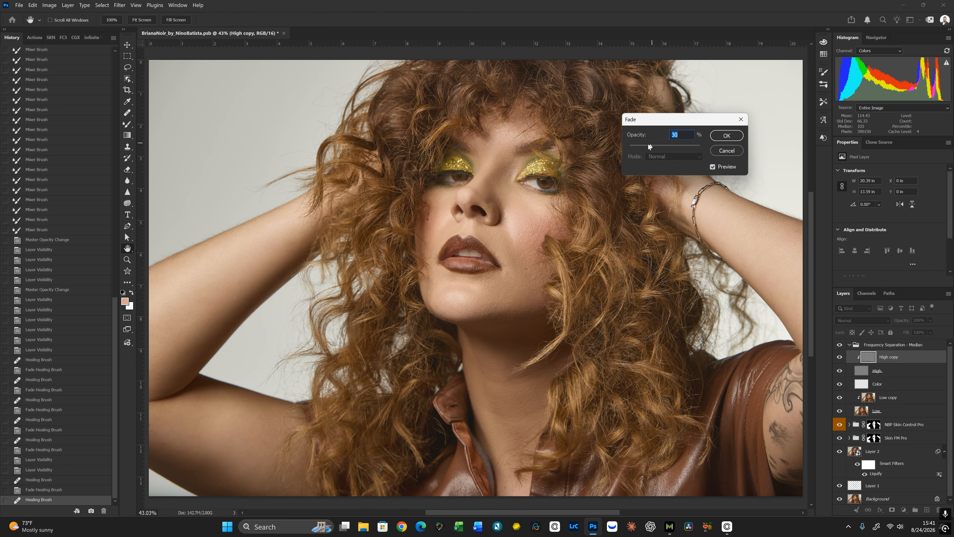
click(727, 136)
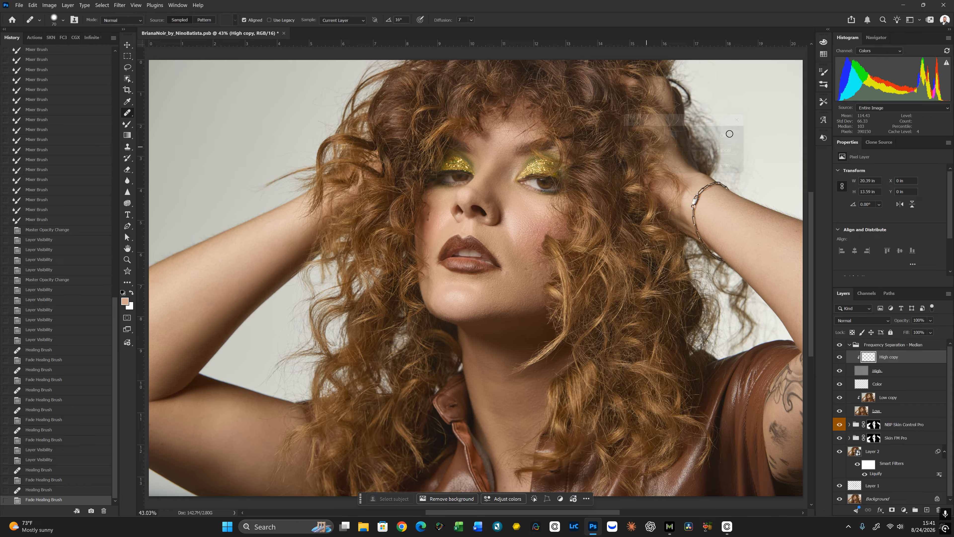
Heal the skin beside the mouth corner on the High copy layer and fade the stroke to about 22% opacity
click(863, 387)
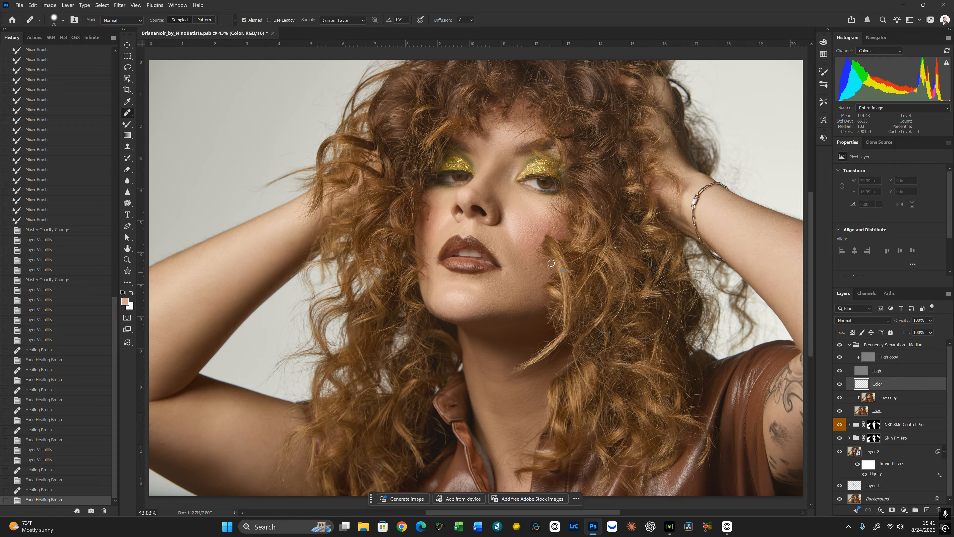
click(875, 358)
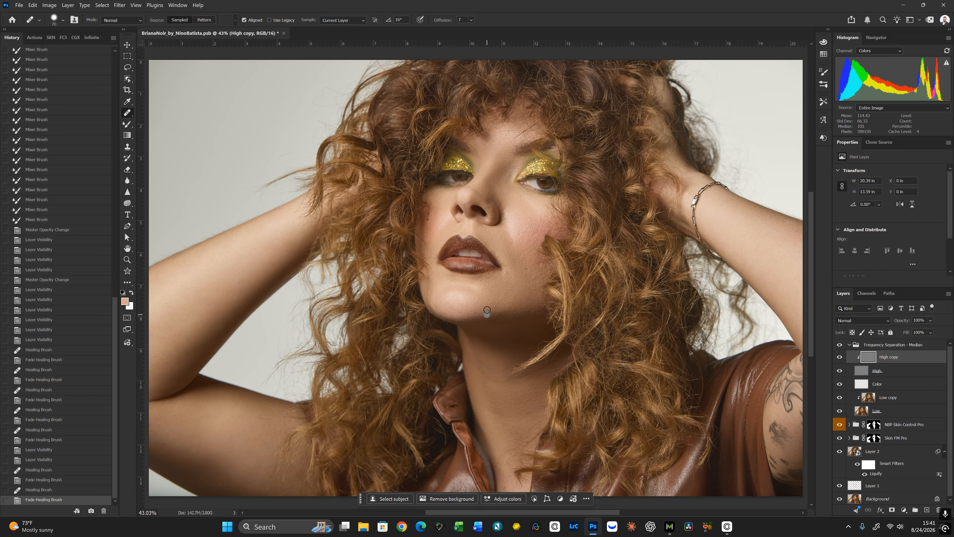
mouse_move(491, 279)
mouse_down()
mouse_move(505, 271)
mouse_move(481, 279)
mouse_move(511, 276)
mouse_up()
key(ctrl+shift+f)
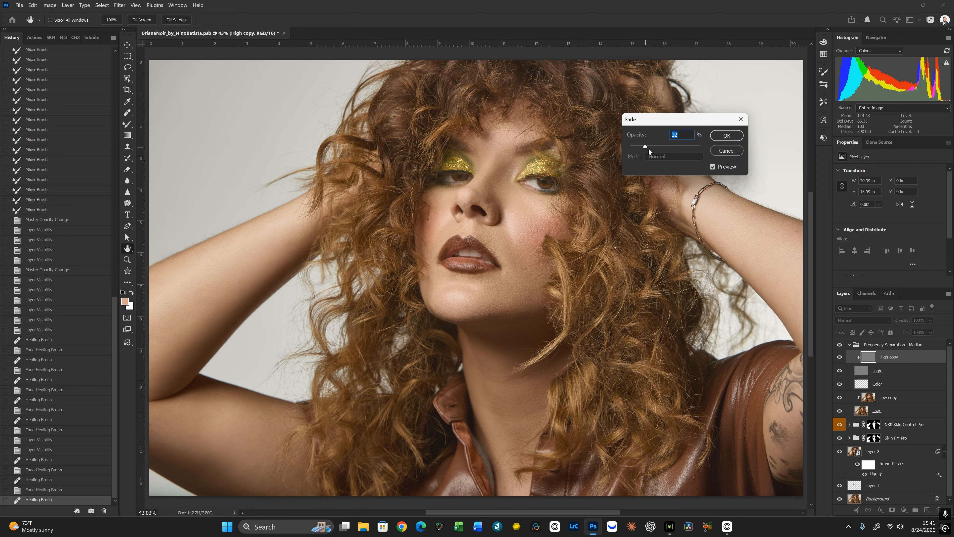
click(713, 136)
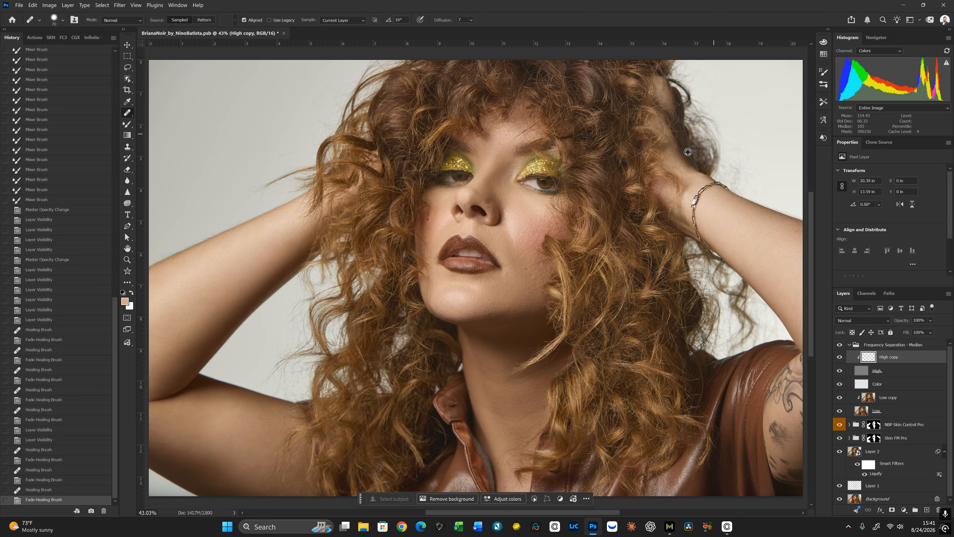
Heal spots on the lower cheek and jaw beside the mouth and fade the last stroke's opacity
click(508, 287)
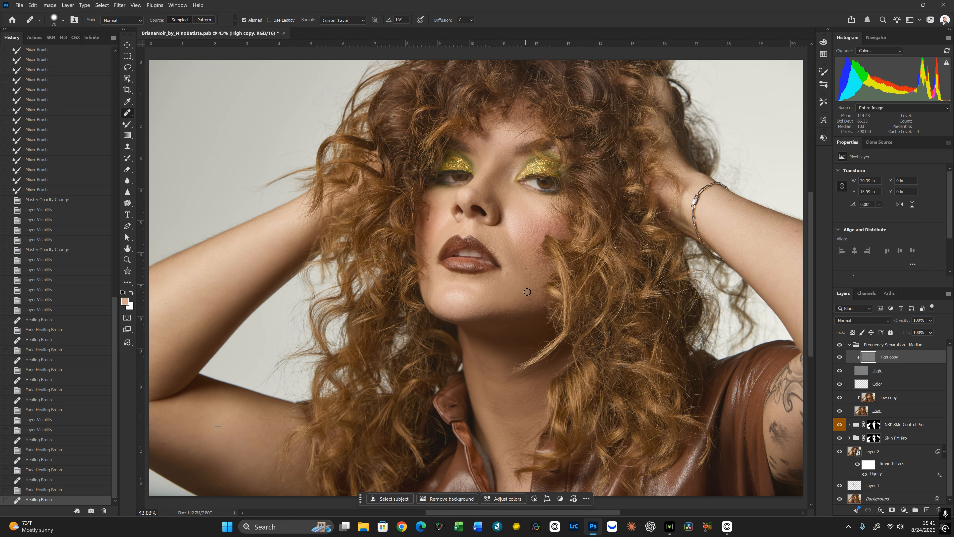
click(524, 300)
key(ctrl+shift+f)
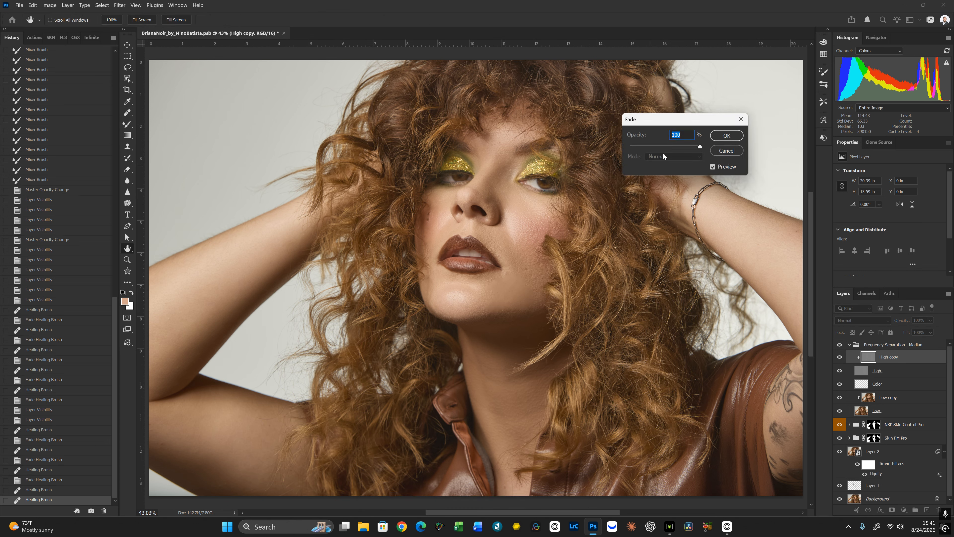
click(724, 139)
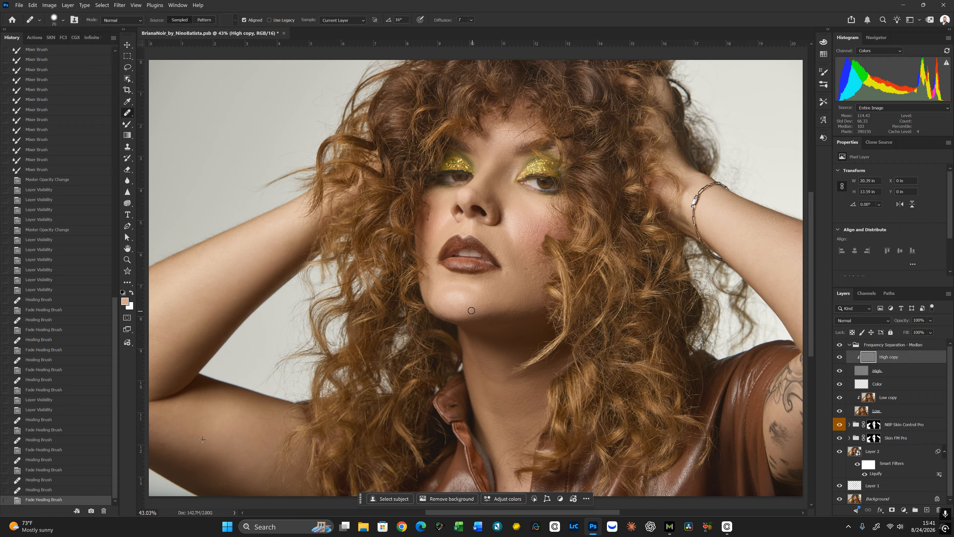
Heal a spot on the chin along the jawline and fade the stroke to about 38% opacity
click(490, 312)
key(ctrl+shift+f)
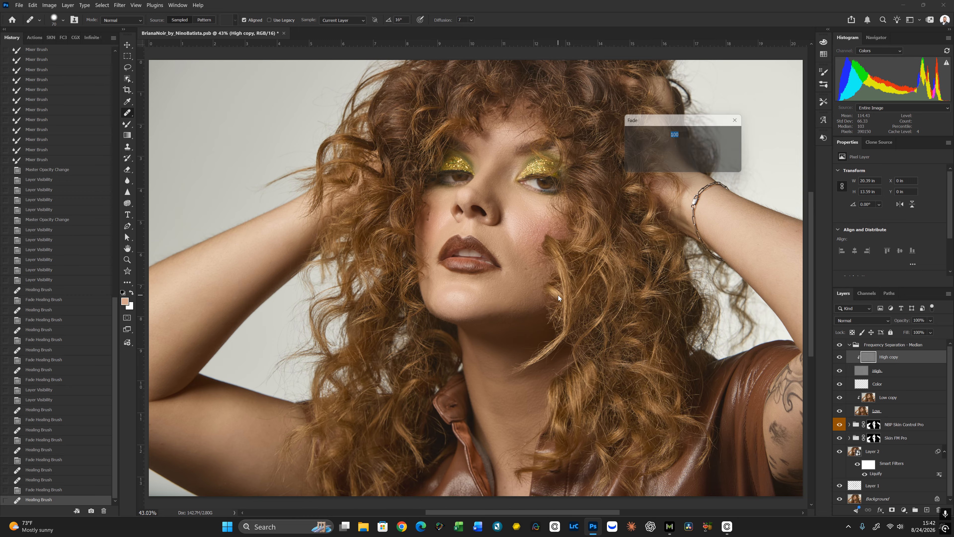
text(25)
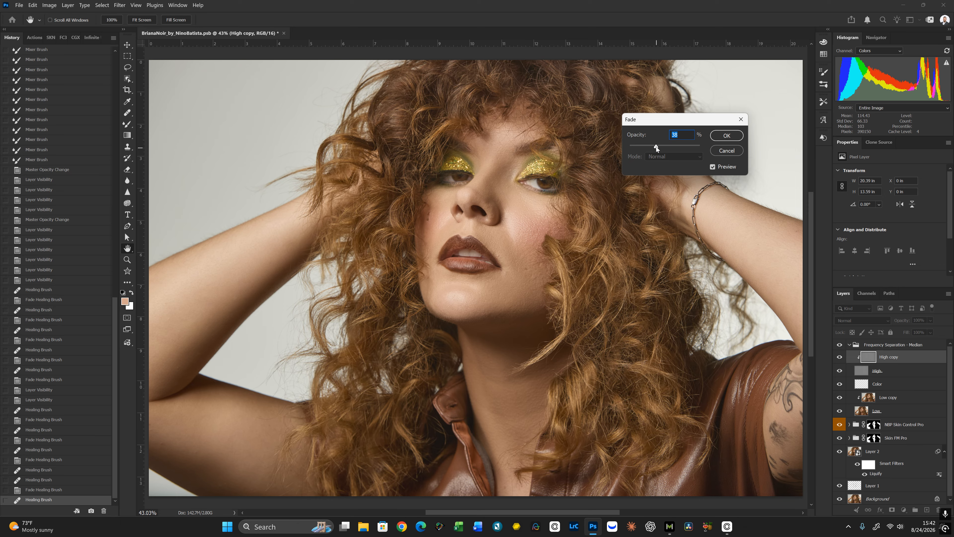
click(724, 136)
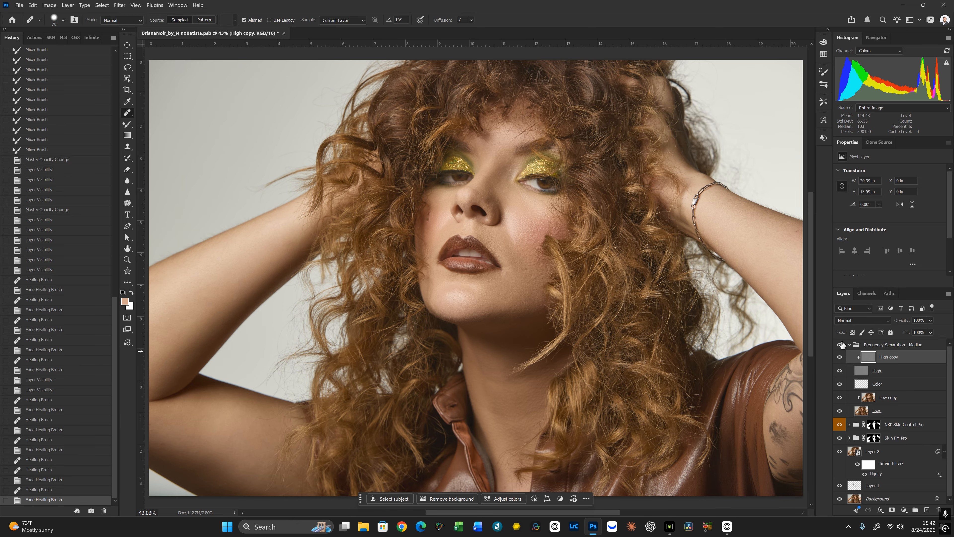
Compare the skin texture with and without the High copy layer, leaving the layer visible
click(841, 354)
click(842, 356)
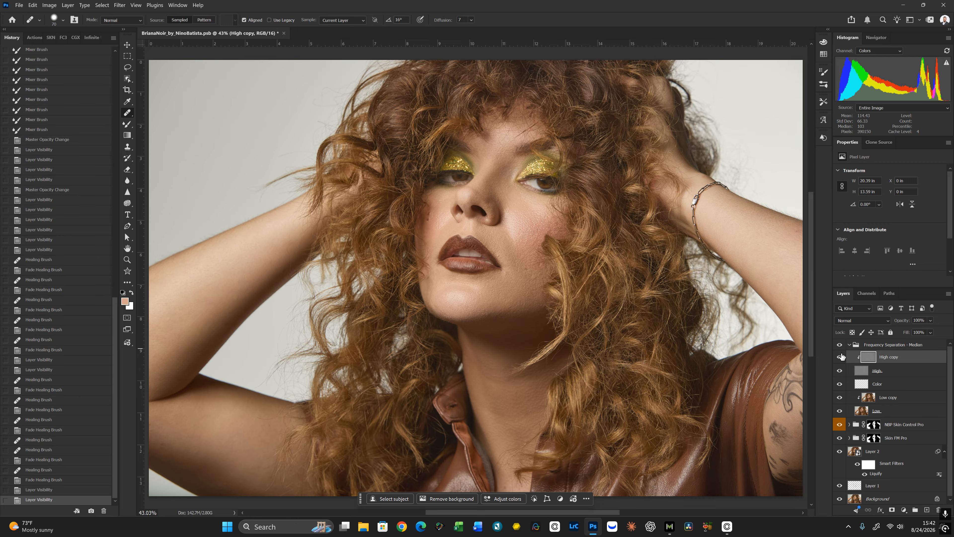
click(841, 356)
click(841, 356)
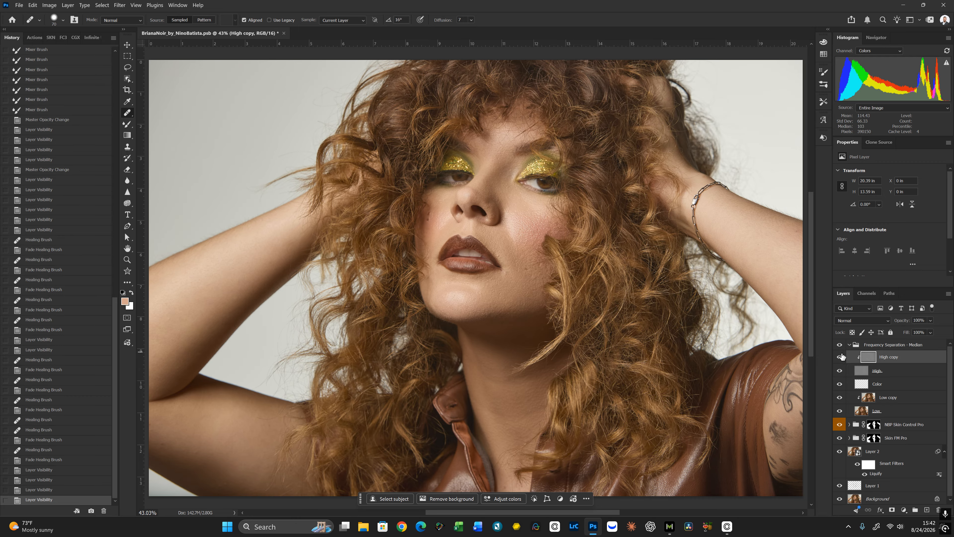
On the Color layer, paint sampled skin tones over the cheek beside the nose using a smaller Brush at 3% flow
click(864, 386)
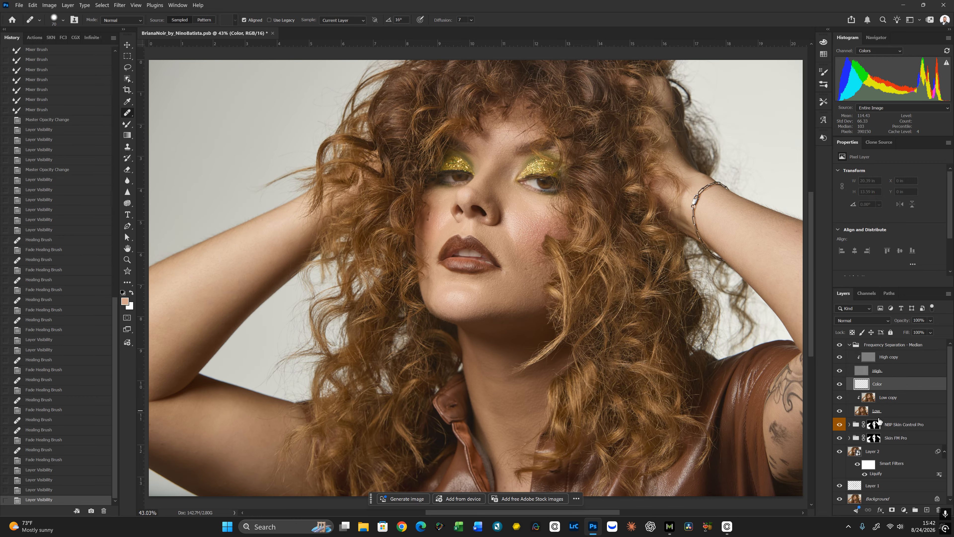
key(b)
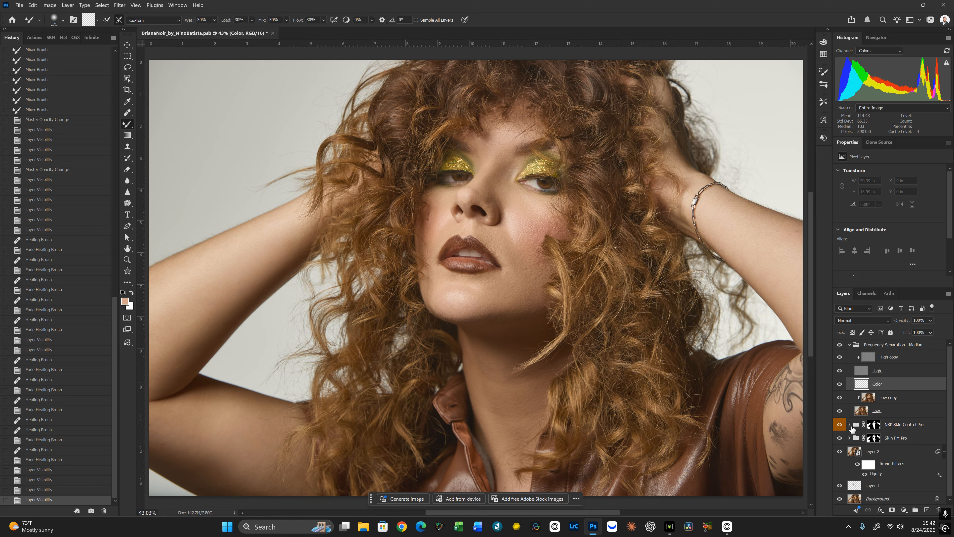
key(shift+b)
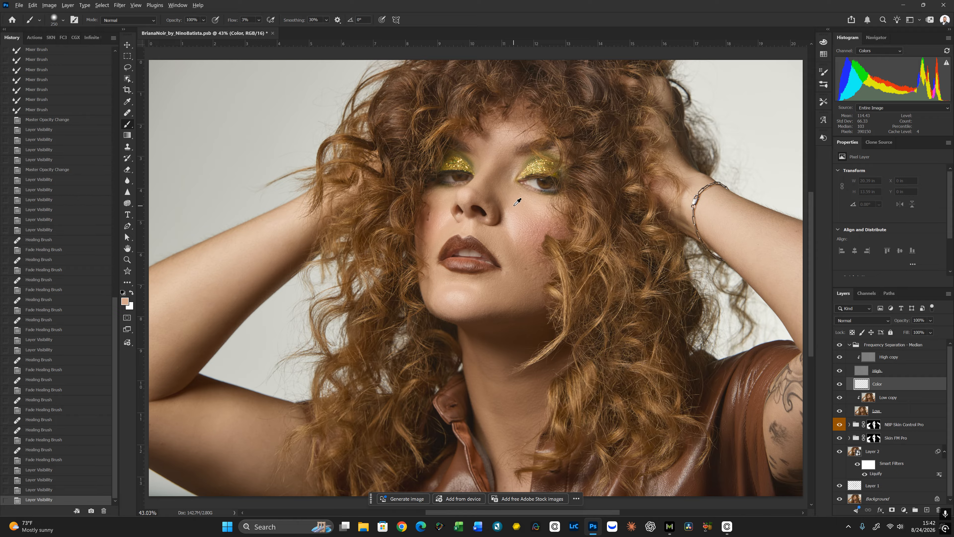
key(bracketleft)
key(bracketleft)
key(bracketleft)
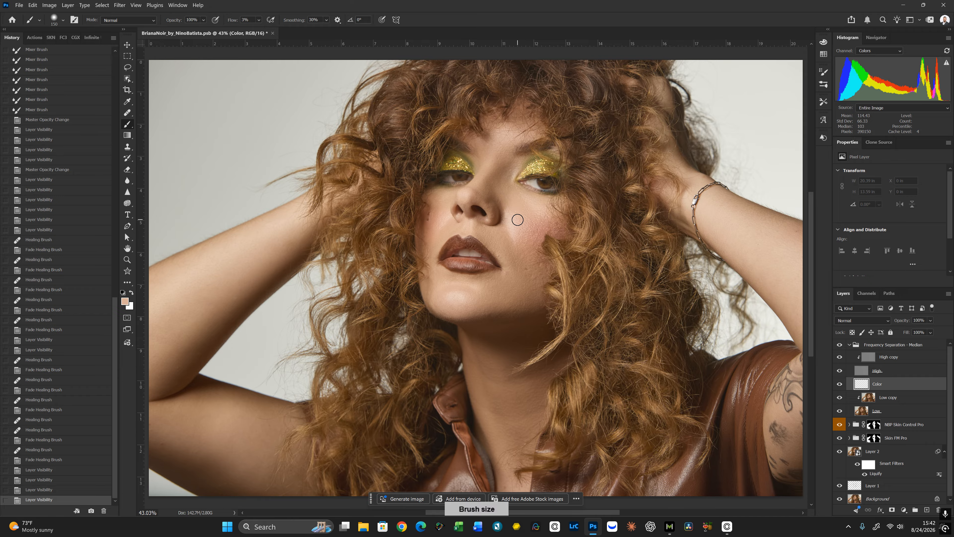
key(bracketleft)
drag(512, 210, 516, 236)
drag(514, 223, 522, 248)
alt+click(510, 237)
key(bracketright)
mouse_move(517, 223)
mouse_down()
mouse_move(520, 243)
mouse_move(511, 199)
mouse_up()
Resample nearby skin tones and paint them over the upper cheek below the eye, adjusting the brush size as needed
alt+click(525, 204)
key(bracketright)
mouse_move(512, 199)
mouse_down()
mouse_move(507, 220)
mouse_move(513, 201)
mouse_up()
alt+click(517, 197)
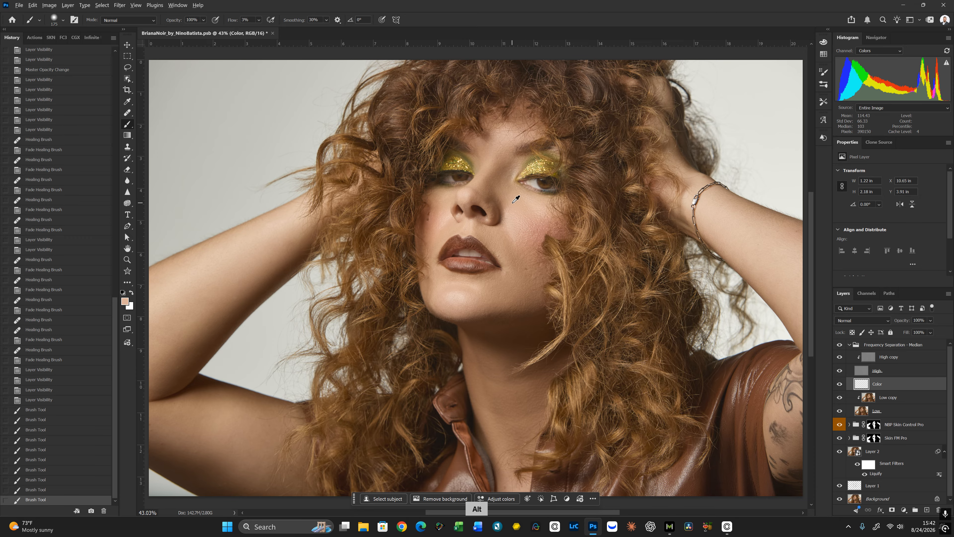
key(bracketleft)
key(bracketleft)
click(510, 203)
alt+click(522, 212)
key(bracketright)
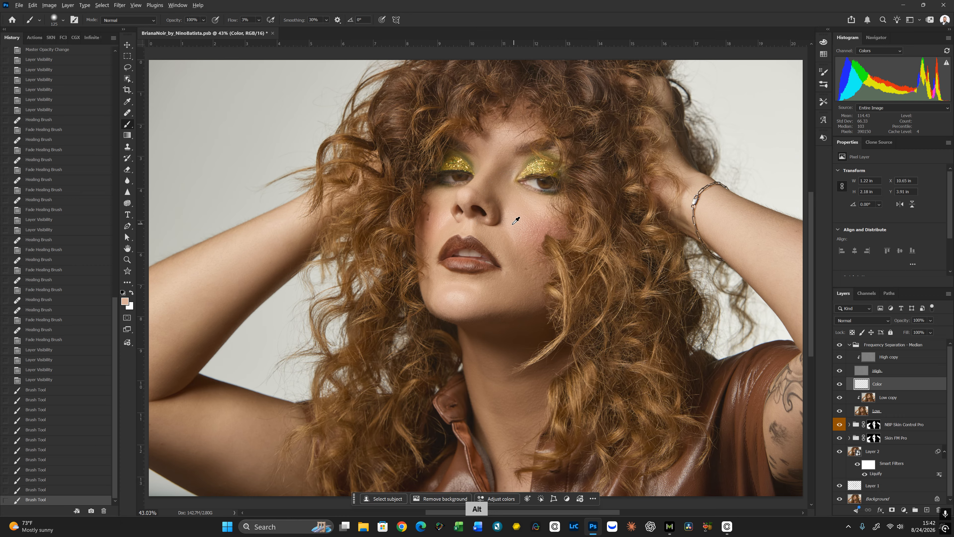
click(525, 213)
key(bracketright)
drag(526, 214, 522, 207)
mouse_move(526, 213)
mouse_down()
mouse_move(541, 207)
mouse_move(523, 211)
mouse_up()
Resample cheek tones and blend them across the outer cheek, enlarging the brush to 300 for broad strokes toward the jaw
alt+click(541, 207)
mouse_move(523, 211)
mouse_down()
mouse_move(518, 199)
mouse_move(523, 211)
mouse_up()
mouse_move(523, 210)
mouse_down()
mouse_move(534, 218)
mouse_move(515, 230)
mouse_move(518, 213)
mouse_move(526, 222)
mouse_move(516, 218)
mouse_up()
alt+click(513, 226)
alt+click(516, 206)
alt+click(534, 231)
key(bracketright)
key(bracketright)
key(bracketright)
key(bracketright)
key(bracketright)
mouse_move(516, 218)
mouse_down()
mouse_move(524, 228)
mouse_move(545, 217)
mouse_up()
mouse_move(545, 217)
mouse_down()
mouse_move(534, 214)
mouse_move(531, 228)
mouse_move(539, 220)
mouse_up()
drag(539, 226, 532, 258)
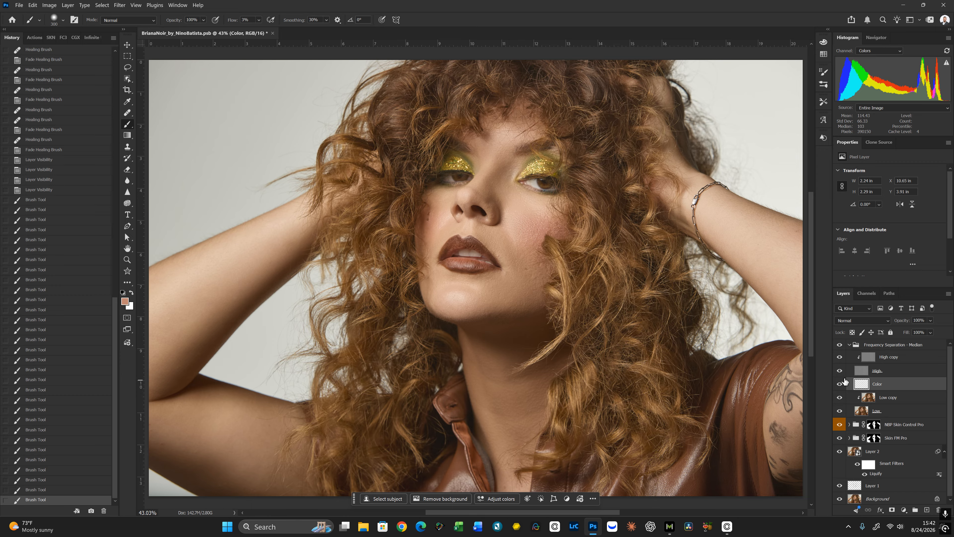
Check the Color layer's effect and erase its paint spilling onto the side of the nose
click(840, 384)
click(840, 384)
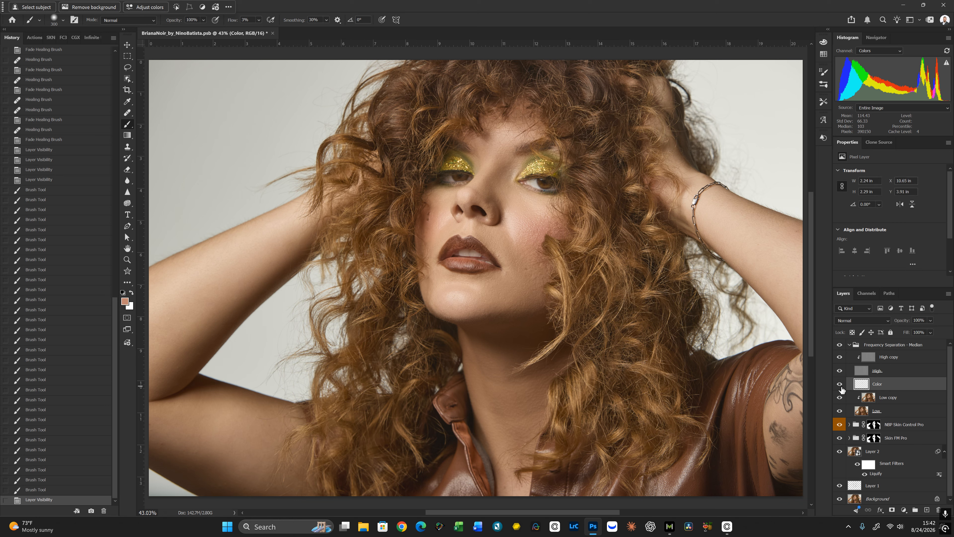
key(e)
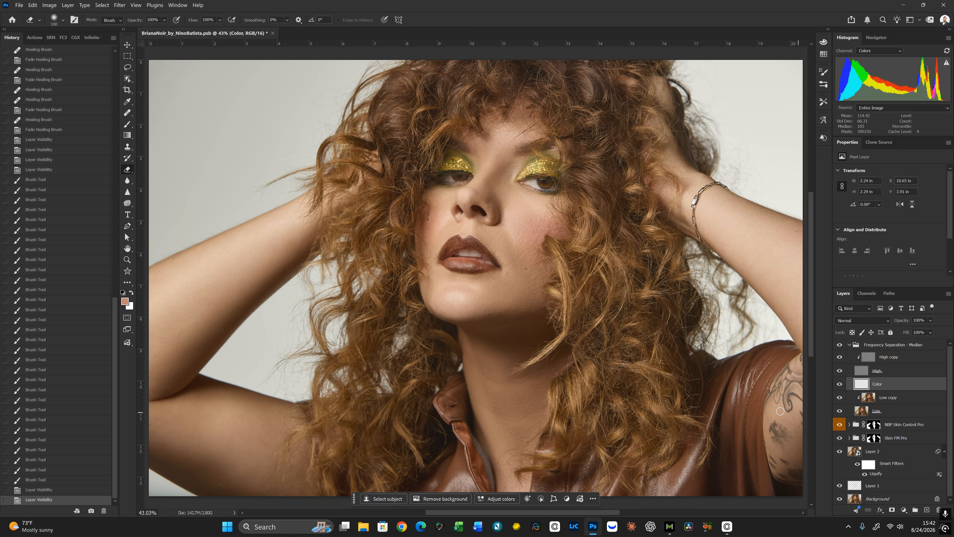
key(bracketleft)
mouse_move(495, 218)
mouse_down()
mouse_move(503, 213)
mouse_move(492, 206)
mouse_up()
key(bracketright)
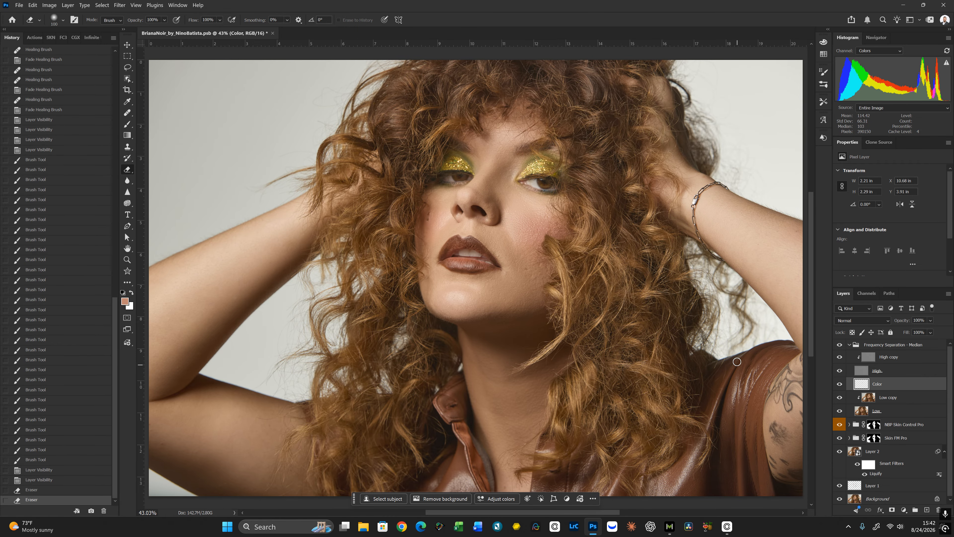
Inspect the Color layer's paint in isolation, restore the other layers, and lower the Color layer's opacity to 69%
alt+click(841, 387)
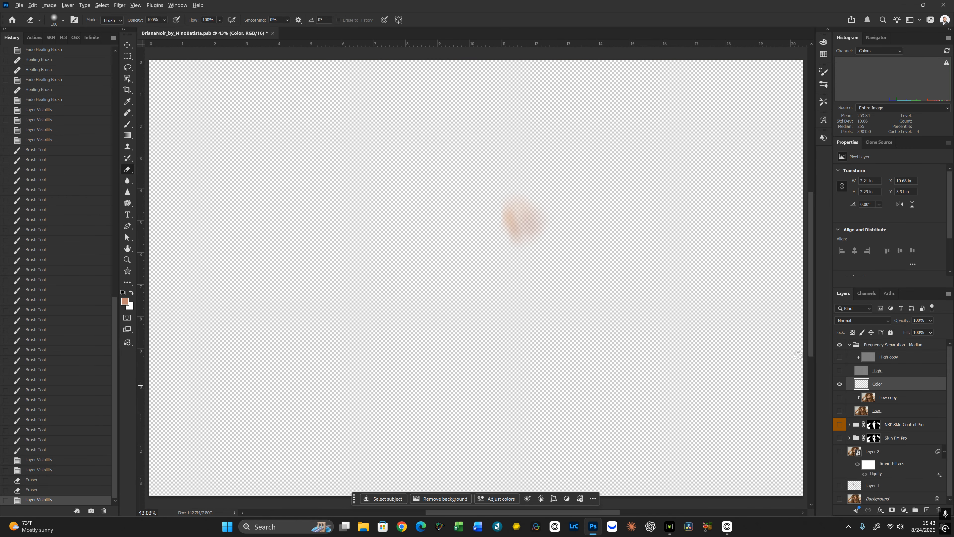
alt+click(840, 385)
drag(902, 320, 879, 330)
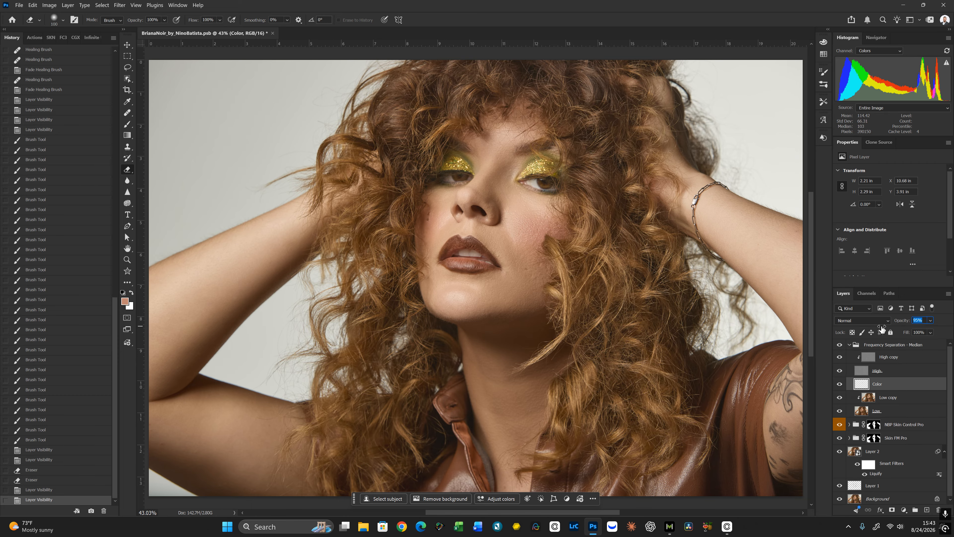
mouse_move(883, 330)
mouse_down()
mouse_move(897, 330)
mouse_move(889, 330)
mouse_up()
drag(889, 328, 890, 328)
Compare the cheek with and without the Color layer's paint, leaving the layer visible
click(840, 385)
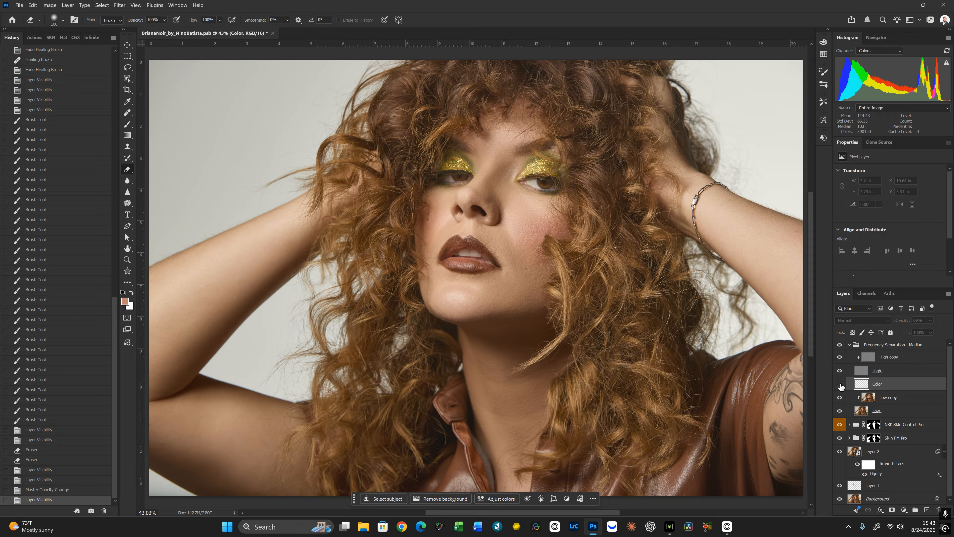
click(841, 385)
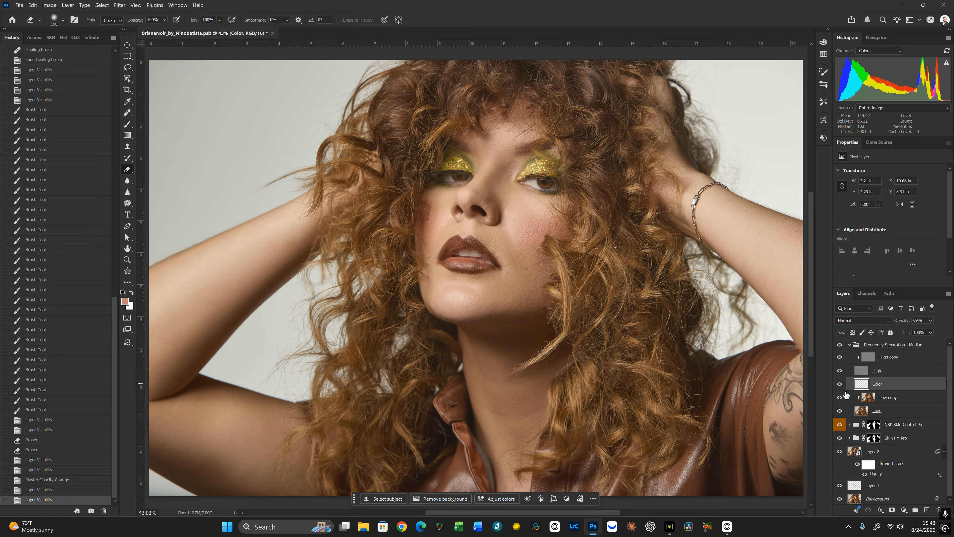
click(841, 385)
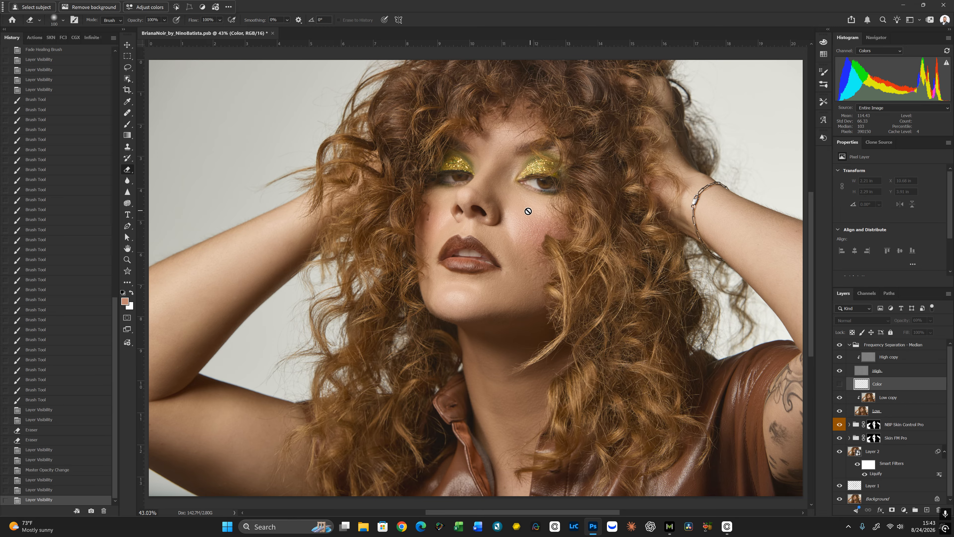
click(840, 385)
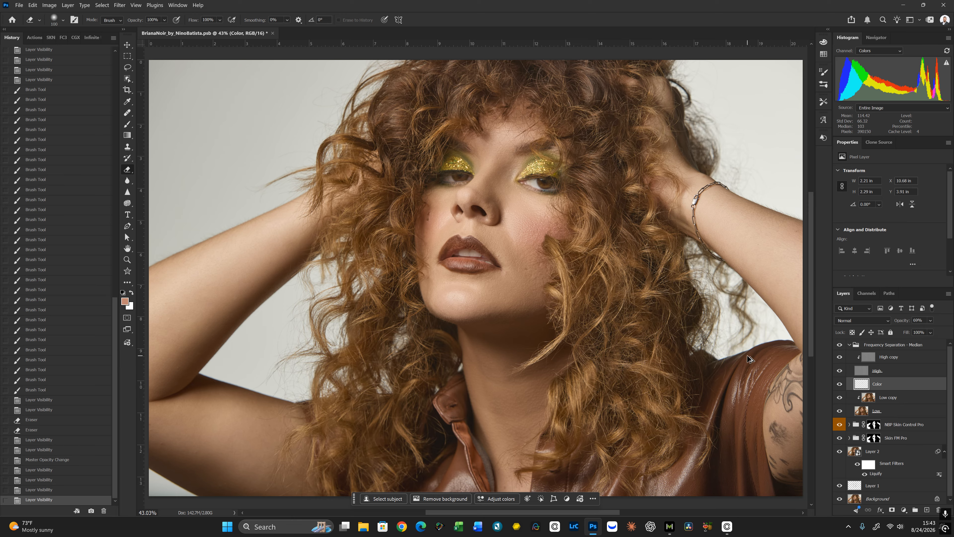
Add a new layer above Color and paint a sampled chin tone across the chin with a size 100 brush
key(ctrl+shift+alt+n)
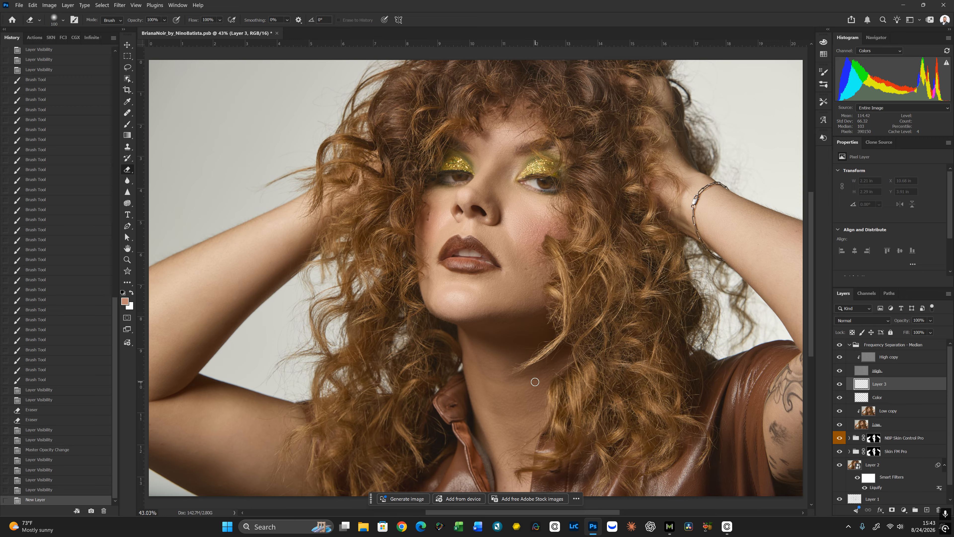
key(b)
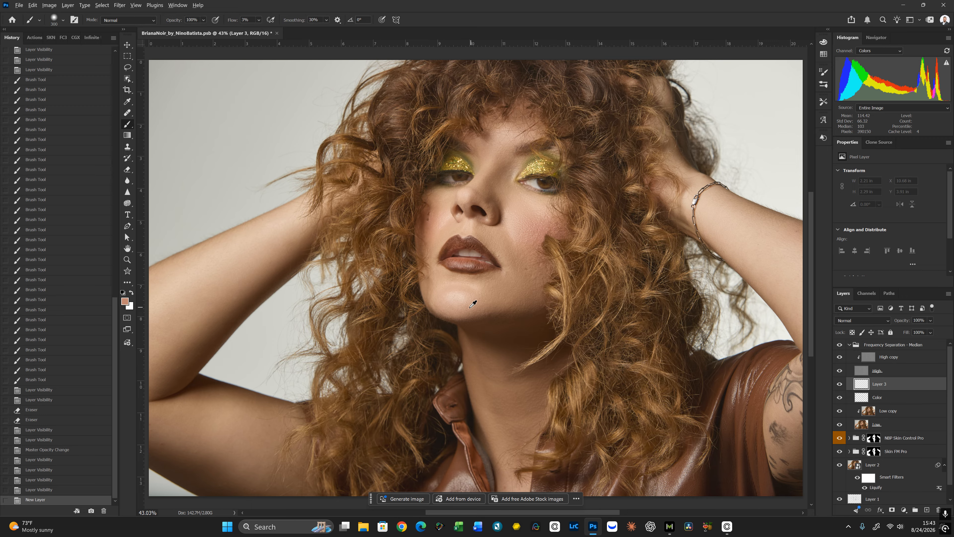
alt+click(453, 307)
key(bracketleft)
key(bracketleft)
key(bracketleft)
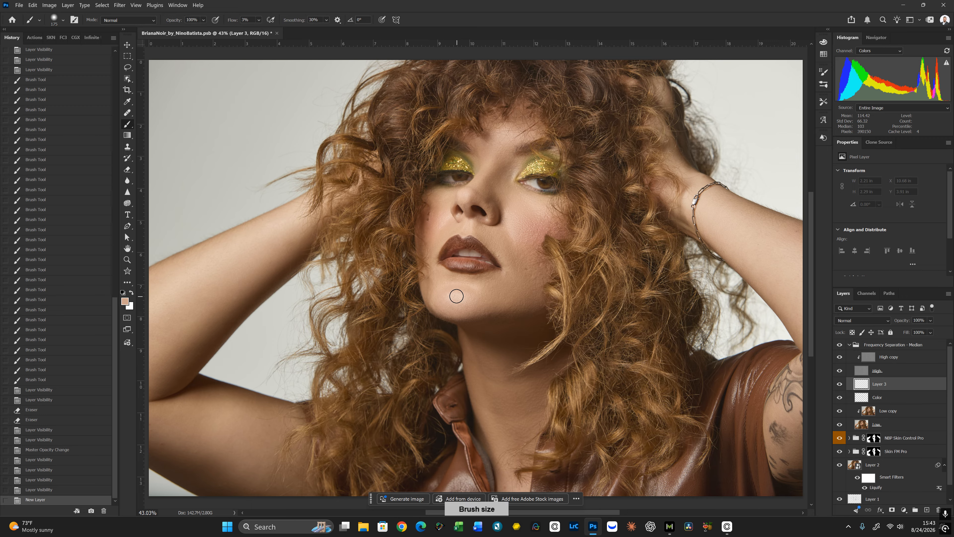
key(bracketleft)
key(bracketleft)
key(bracketleft)
drag(449, 299, 466, 298)
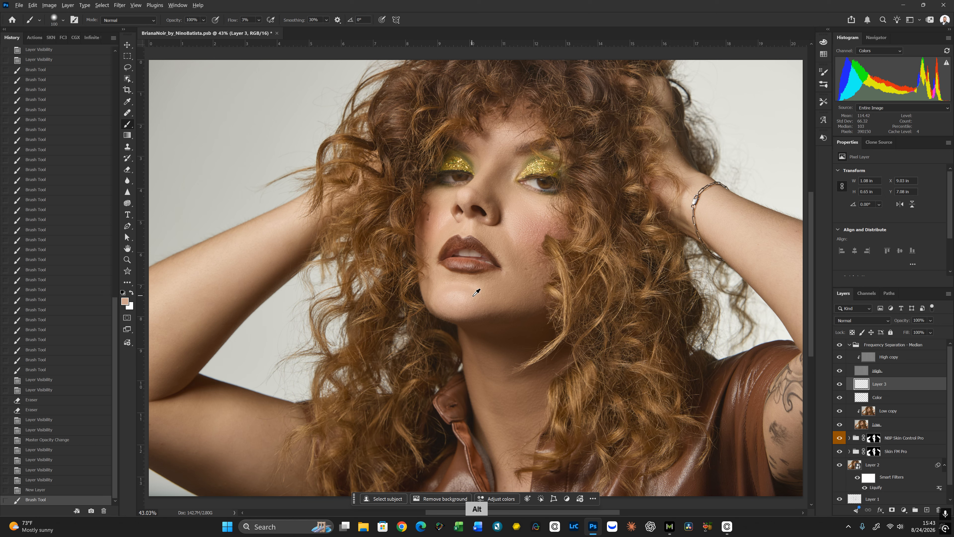
Resample the chin's tones and blend them over its highlight with broad size 200 strokes, reducing the brush to 150
alt+click(473, 295)
key(bracketright)
key(bracketright)
key(bracketright)
key(bracketright)
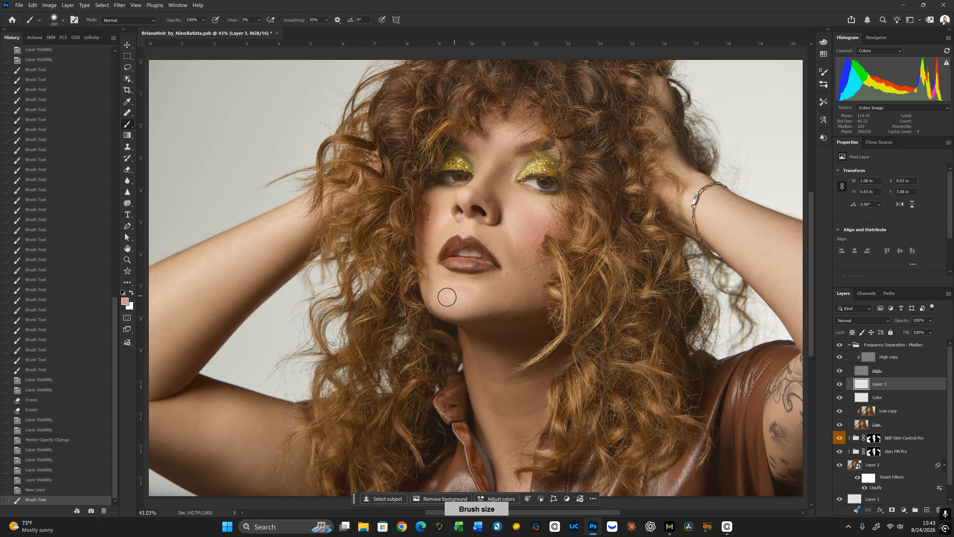
drag(447, 297, 466, 301)
alt+click(462, 311)
alt+click(476, 303)
key(bracketleft)
key(bracketleft)
alt+click(446, 304)
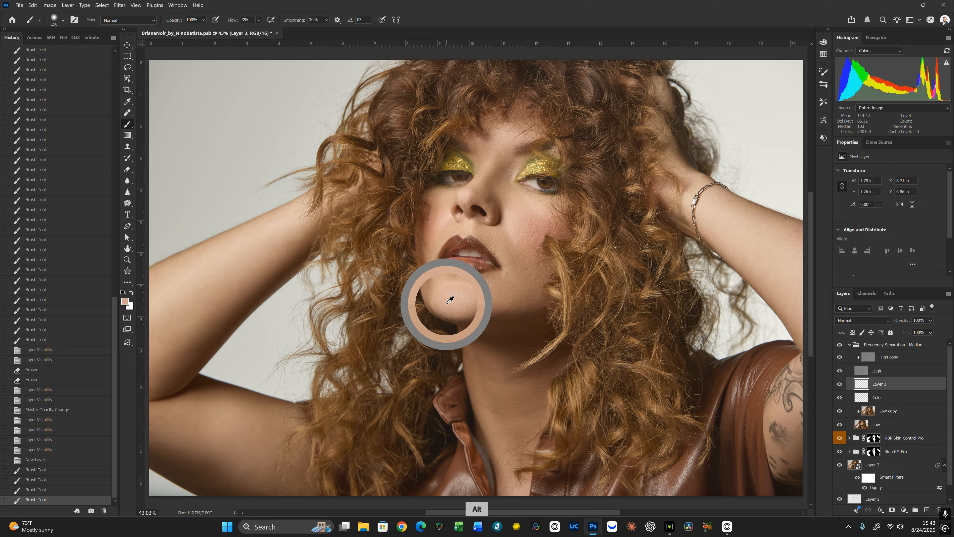
Refine the chin's tonal transitions with resampled skin colors and small brush strokes below the lower lip
click(459, 293)
alt+click(448, 298)
key(bracketleft)
key(bracketleft)
key(bracketleft)
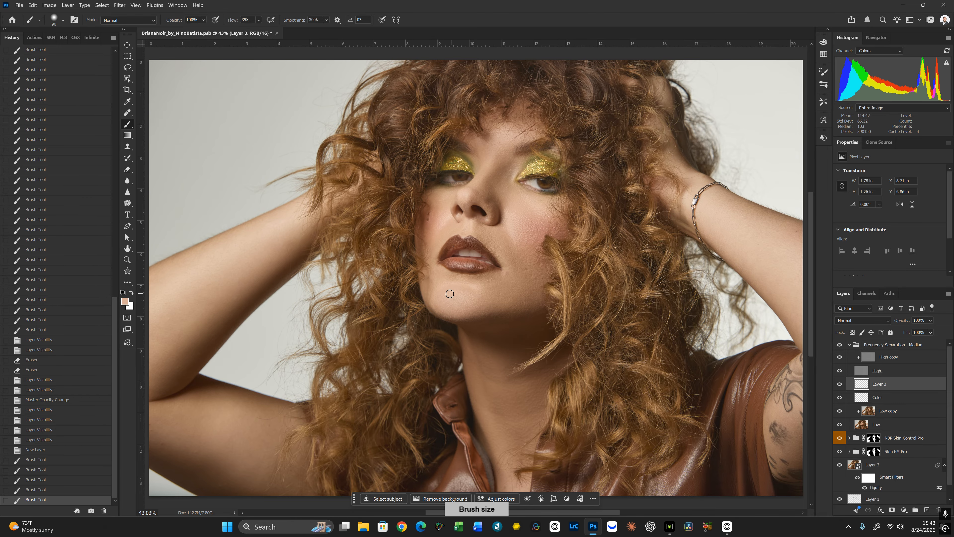
click(460, 294)
alt+click(443, 303)
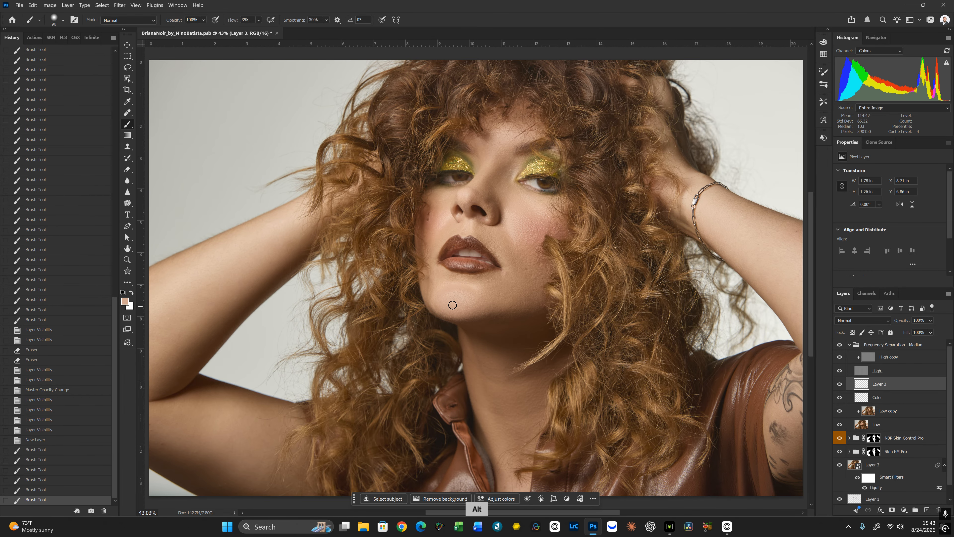
drag(451, 305, 455, 312)
alt+click(474, 305)
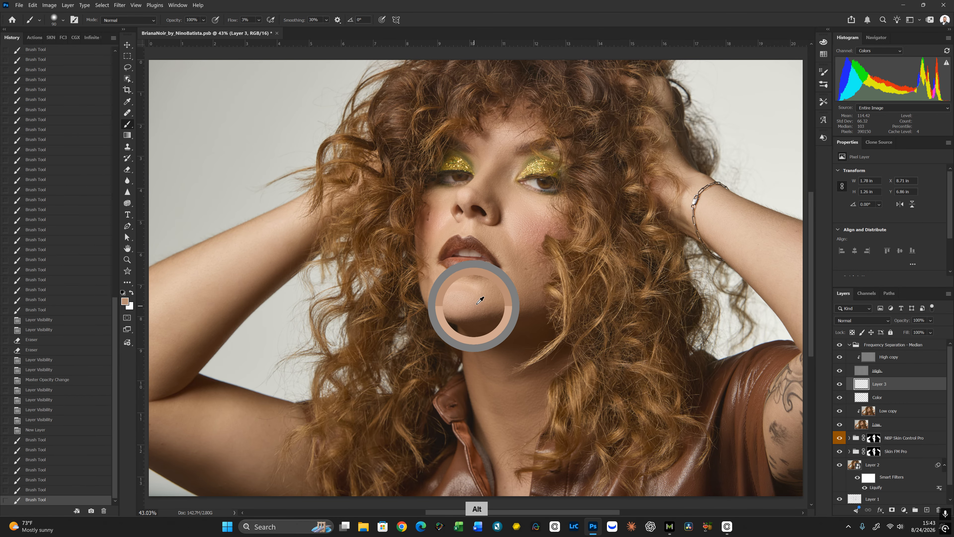
click(457, 293)
Rename the chin paint layer as Chin Color and lower its opacity to 20%
key(ctrl+minus)
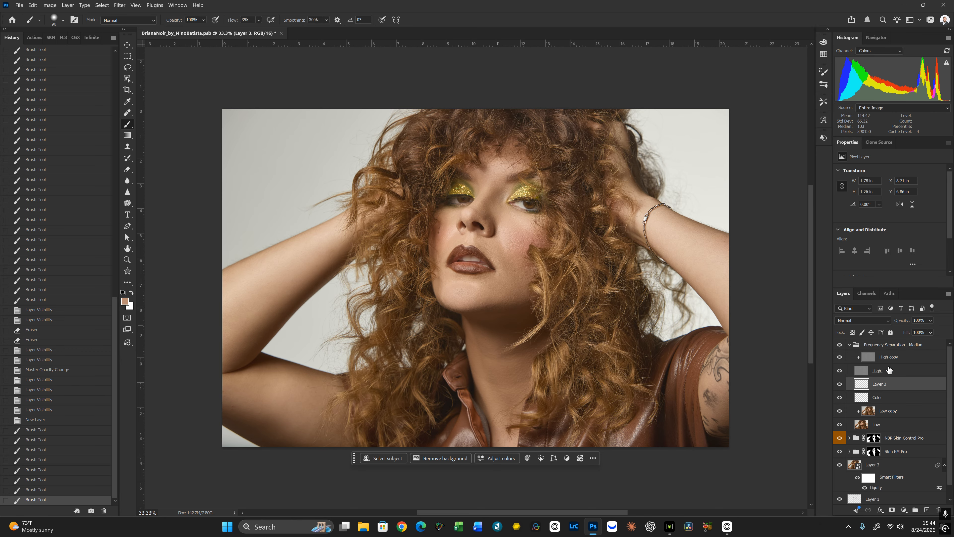
double_click(880, 384)
text(Chin Color)
key(Return)
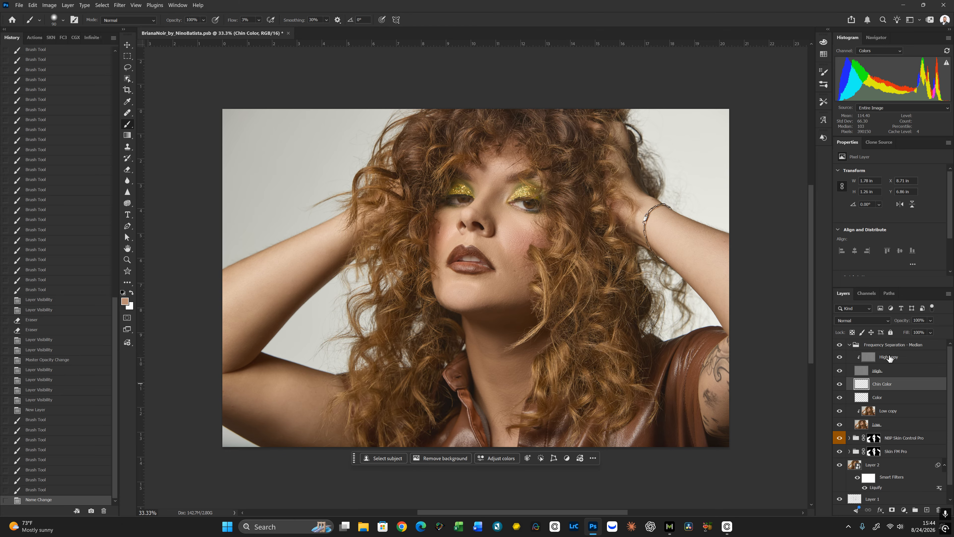
drag(905, 324, 836, 339)
drag(839, 339, 840, 339)
drag(837, 338, 832, 337)
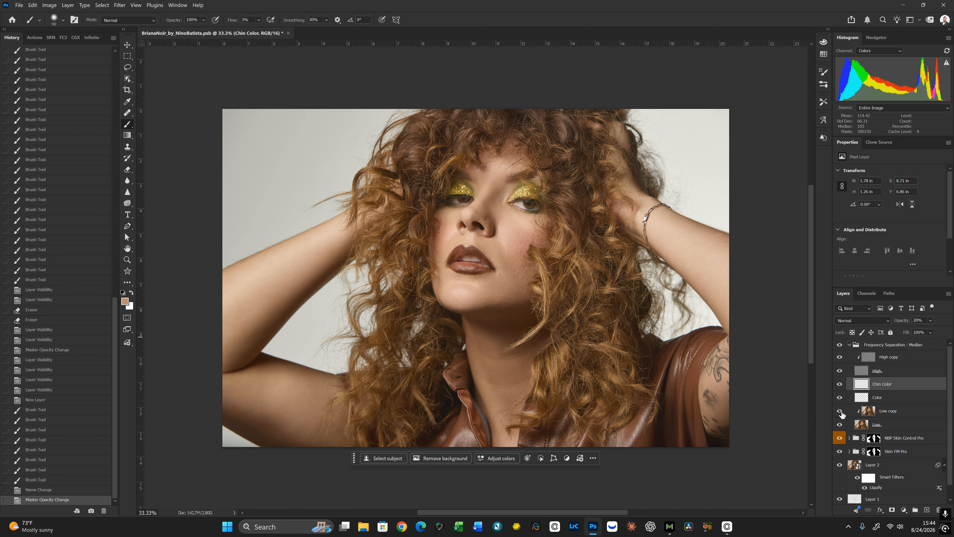
Compare the chin with and without the Chin Color layer's paint, leaving the layer visible
key(ctrl+plus)
key(ctrl+plus)
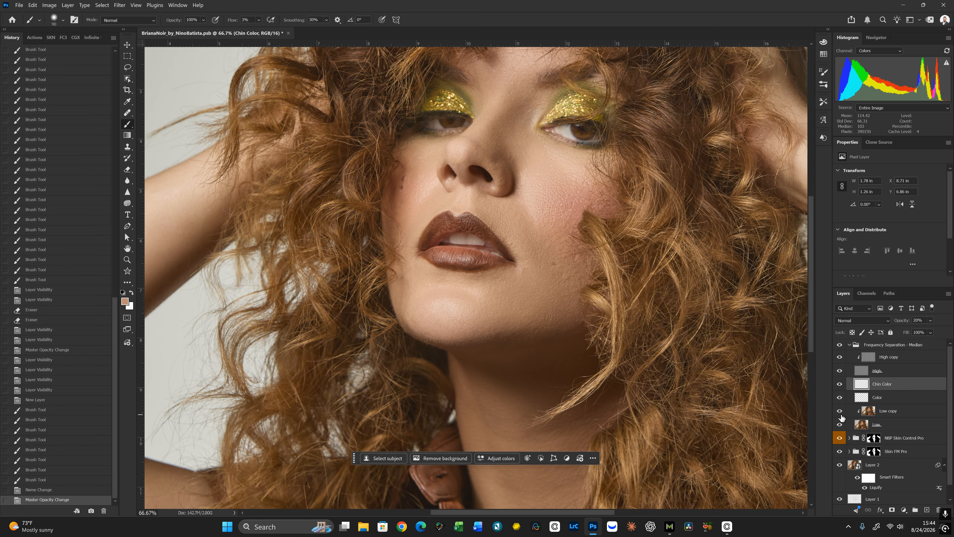
click(840, 384)
click(840, 384)
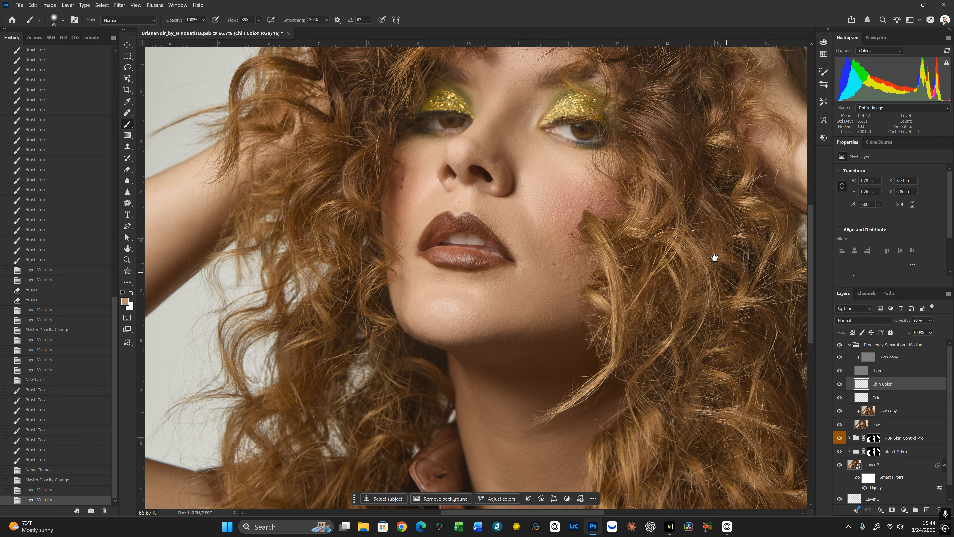
Add a new layer above Chin Color named Nose Color and sample a skin tone beside the nose
drag(666, 210, 692, 296)
drag(688, 262, 693, 290)
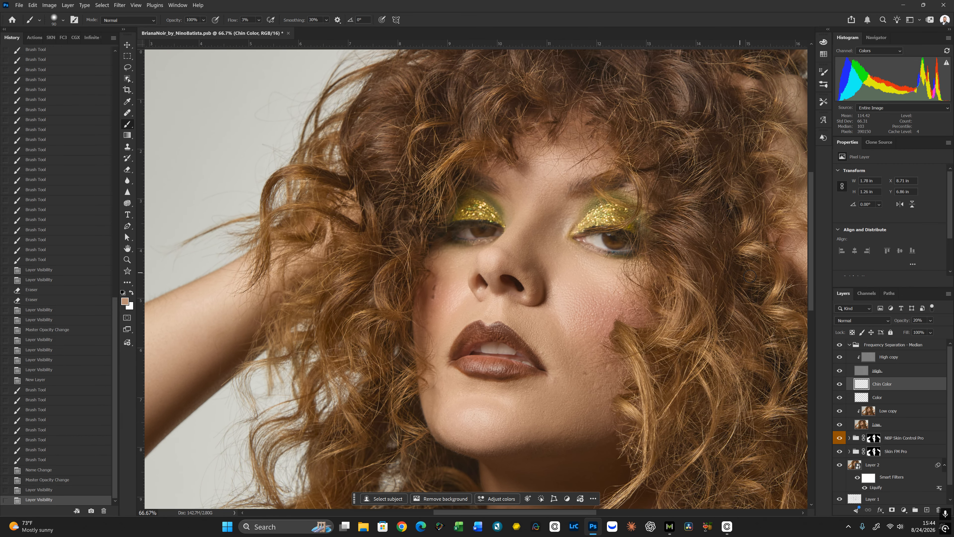
key(ctrl+alt+shift+n)
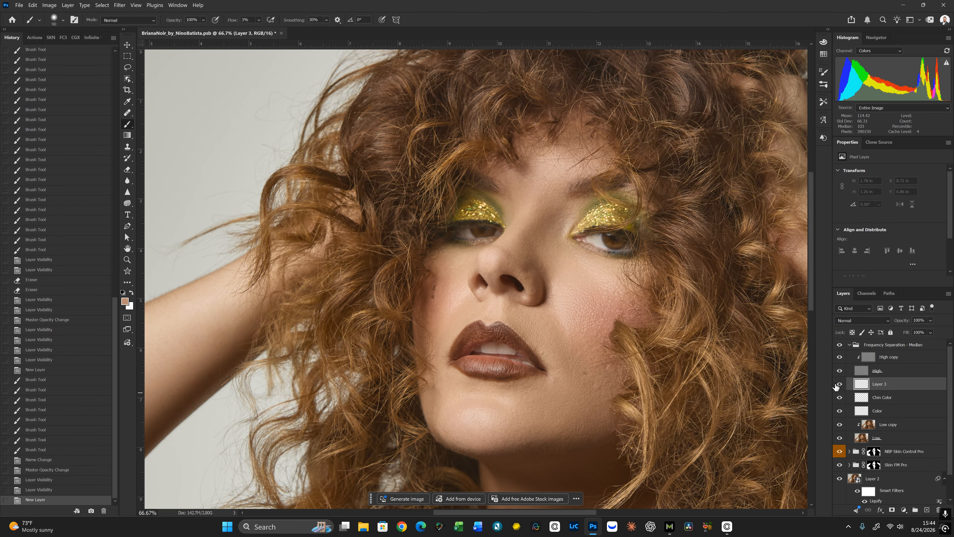
double_click(882, 390)
text(Chin Colose Color)
key(Return)
alt+click(547, 254)
text(N)
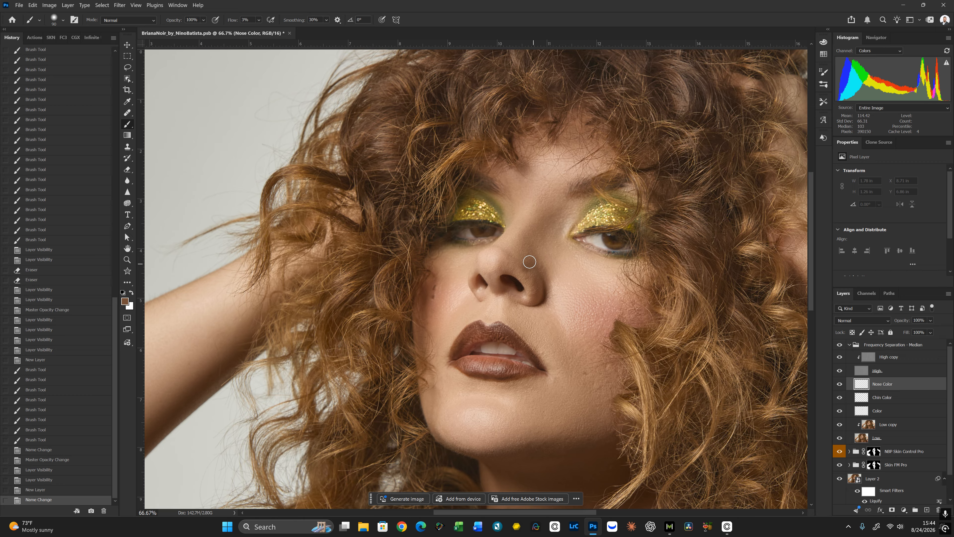
Paint the sampled tone along the shaded side of the nose and pick up a fresh tone above the nostril
key([)
mouse_move(528, 262)
mouse_down()
mouse_move(526, 237)
mouse_move(522, 258)
mouse_move(566, 261)
mouse_move(527, 256)
mouse_up()
key(])
drag(527, 256, 526, 250)
alt+click(525, 279)
key([)
key([)
key([)
key([)
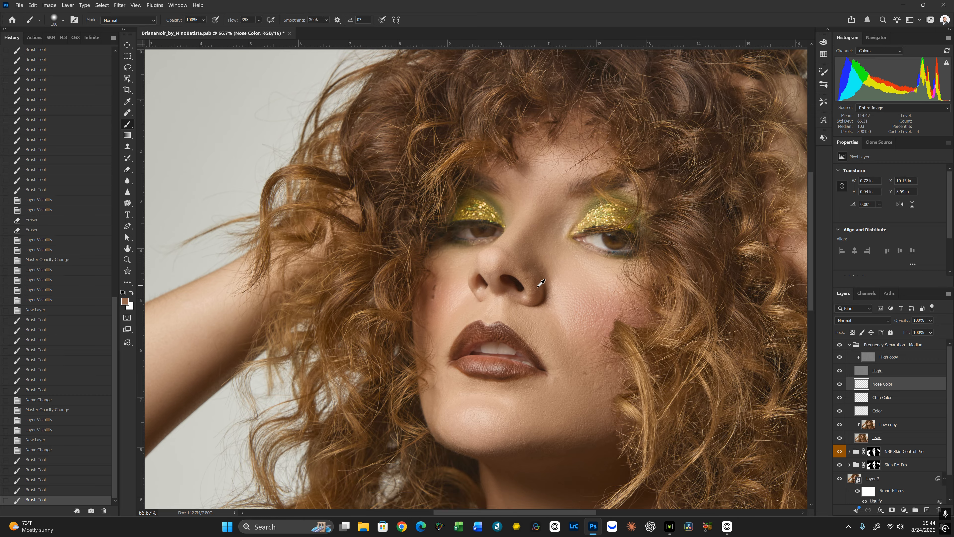
Blend resampled skin tones from the nostril wing up the side of the nose to the bridge, varying the brush size
alt+click(538, 284)
mouse_move(533, 277)
mouse_down()
mouse_move(531, 268)
mouse_move(540, 284)
mouse_move(515, 261)
mouse_move(536, 282)
mouse_move(529, 251)
mouse_move(541, 225)
mouse_move(529, 247)
mouse_move(529, 217)
mouse_move(509, 238)
mouse_up()
alt+click(538, 297)
alt+click(520, 261)
key(])
key(])
key(])
alt+click(527, 255)
alt+click(540, 291)
alt+click(527, 247)
key(])
alt+click(516, 232)
key([)
key([)
drag(509, 238, 538, 204)
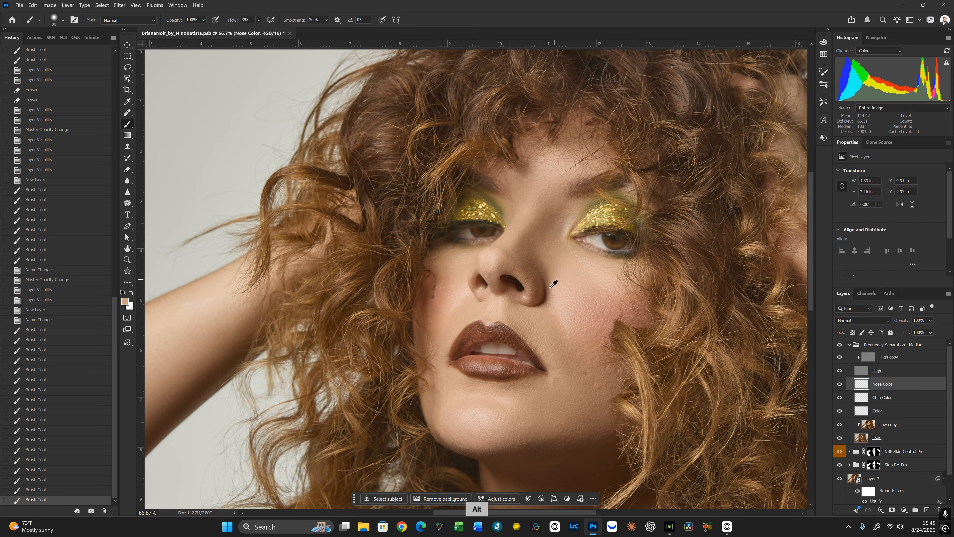
Even the tones on the nostril wing nearest the blushed cheek and its lower edge with resampled colors and a smaller brush
alt+click(538, 297)
key([)
drag(536, 286, 534, 272)
alt+click(530, 301)
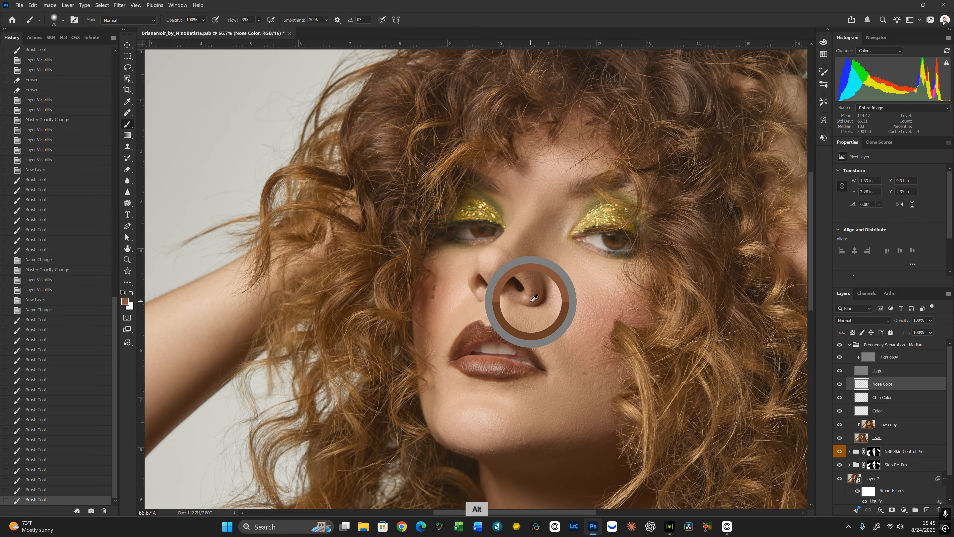
key([)
key(bracketleft)
key(bracketleft)
key(bracketleft)
key(bracketleft)
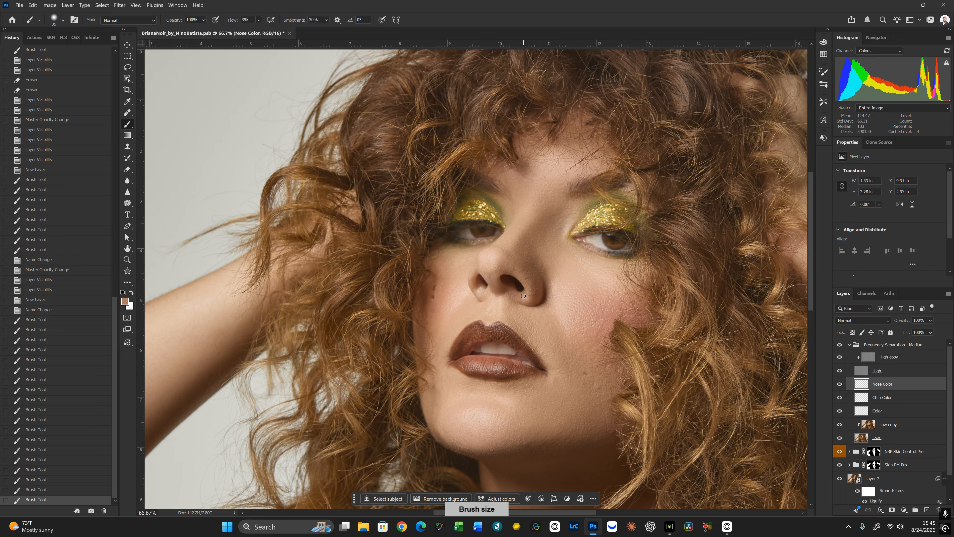
click(523, 295)
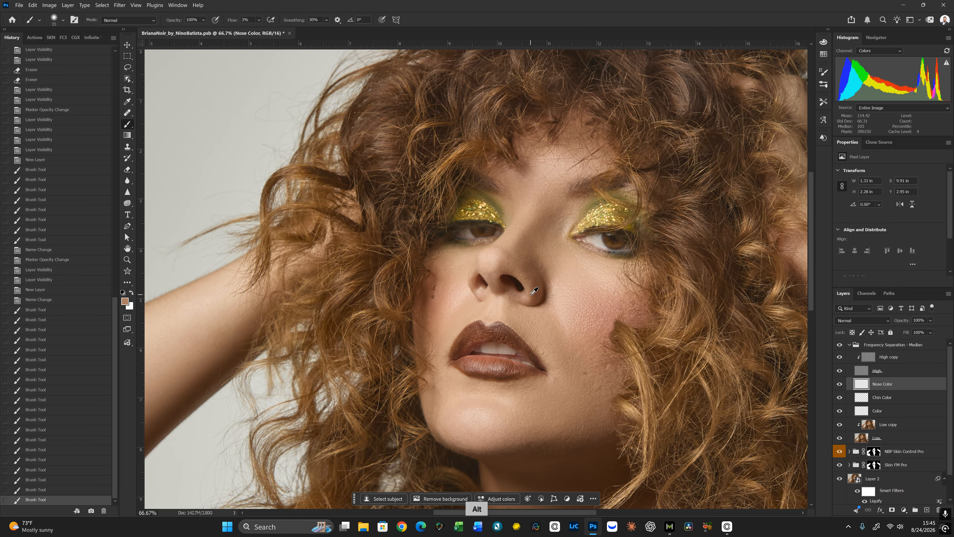
Smooth the opposite nostril and the nose tip with nearby sampled tones and small strokes
alt+click(480, 283)
click(480, 294)
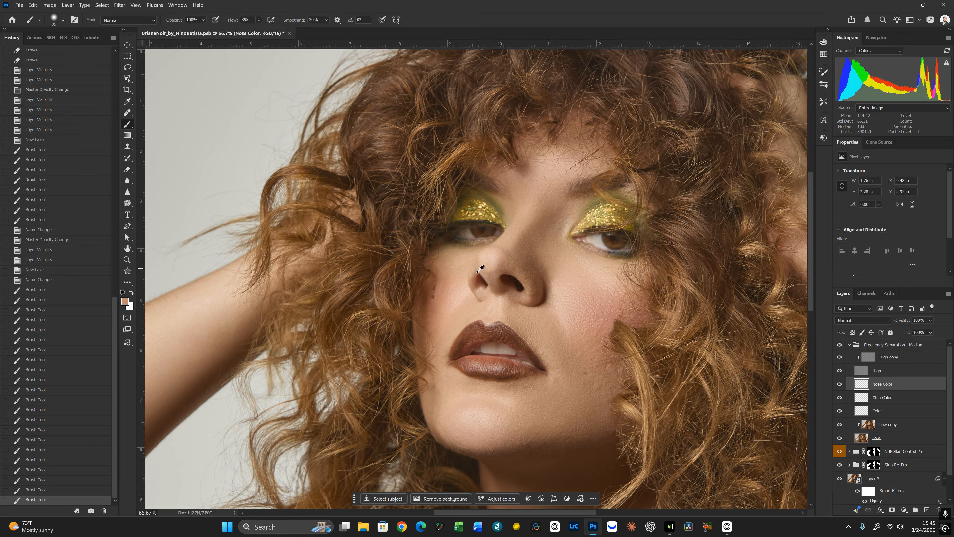
alt+click(479, 268)
click(474, 282)
key([)
drag(488, 283, 518, 248)
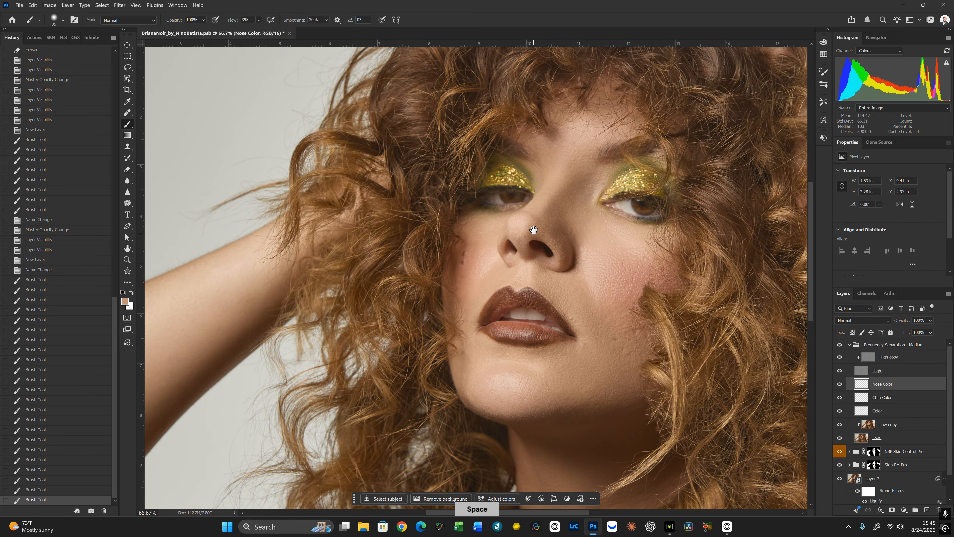
Enlarge the brush and blend sampled skin tones over the narrow cheek area beside the nose and below the eye
alt+click(487, 272)
key(bracketright)
key(bracketright)
key(bracketright)
key(bracketright)
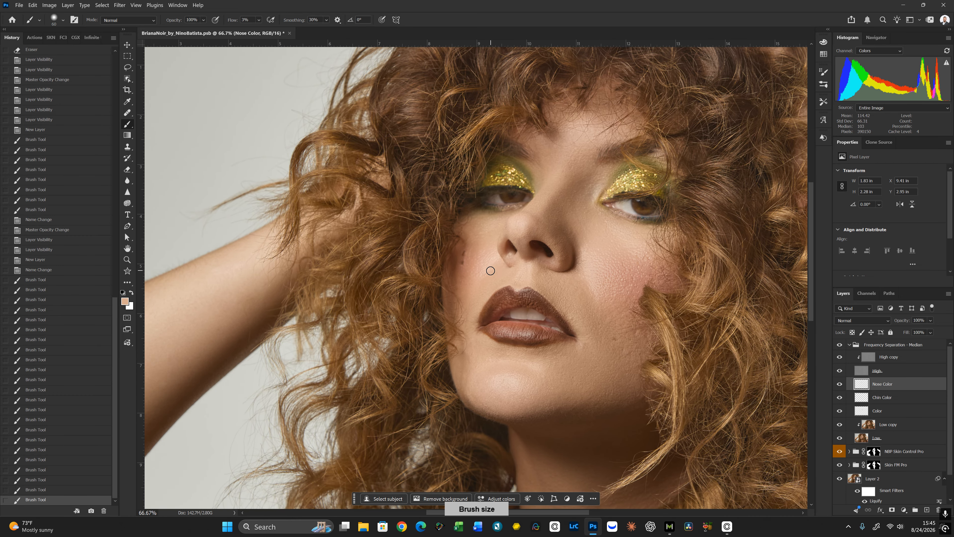
click(485, 267)
key(bracketright)
mouse_move(484, 258)
mouse_down()
mouse_move(502, 260)
mouse_move(493, 274)
mouse_up()
alt+click(499, 269)
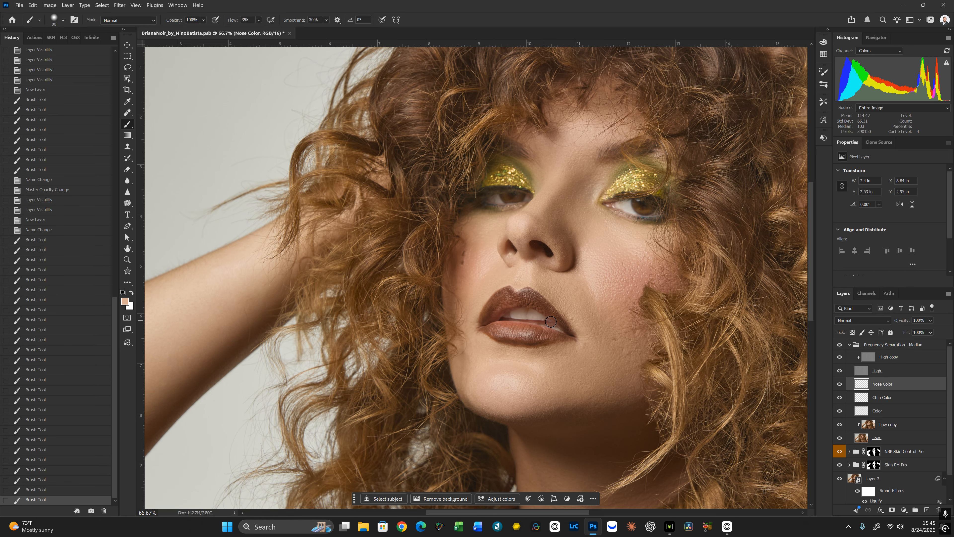
alt+click(491, 233)
drag(486, 231, 486, 247)
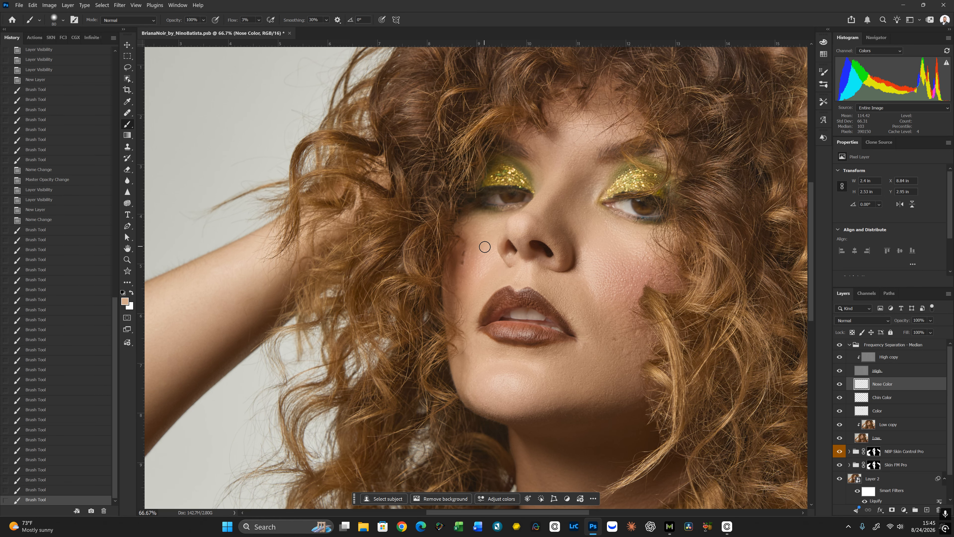
Lower the Nose Color layer's opacity to 76%
key(ctrl+minus)
scroll(618, 344, down, 3)
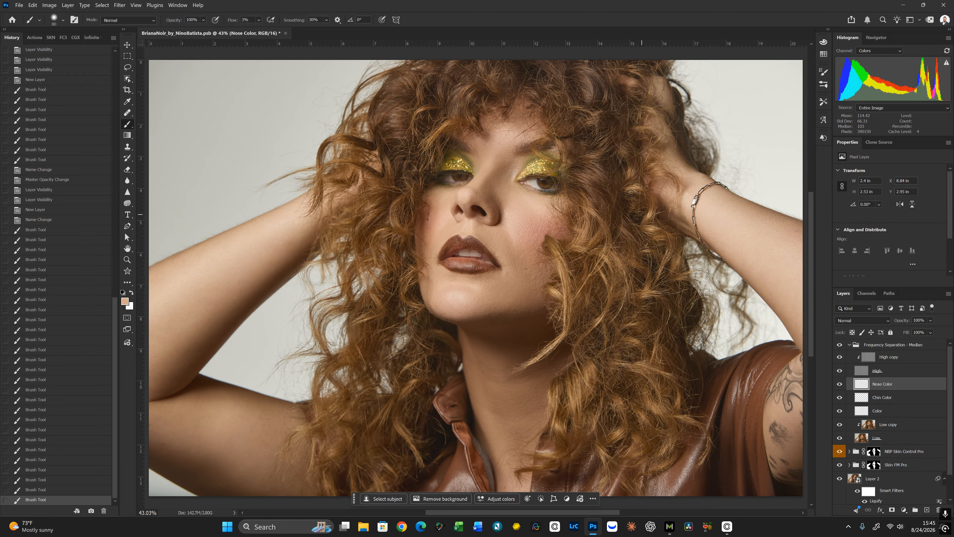
key(ctrl+minus)
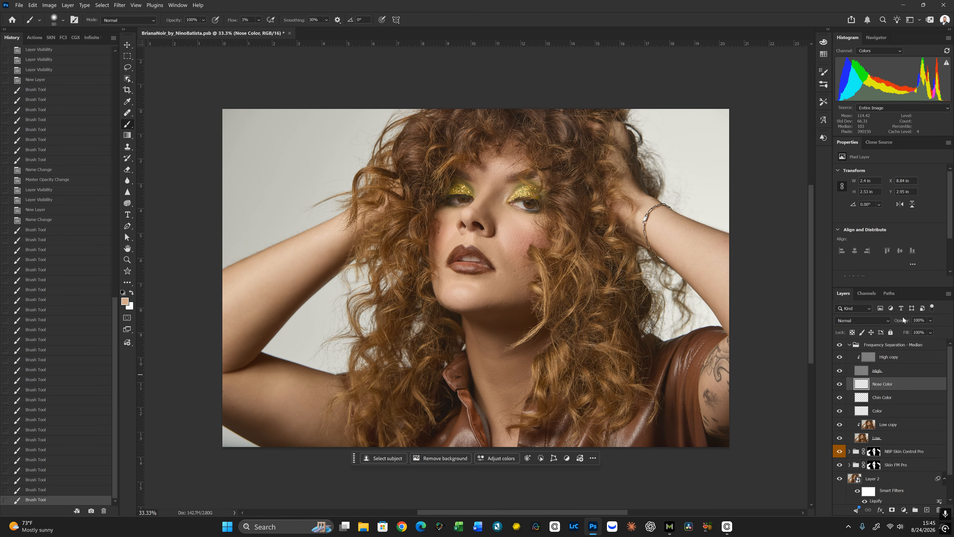
drag(908, 324, 883, 335)
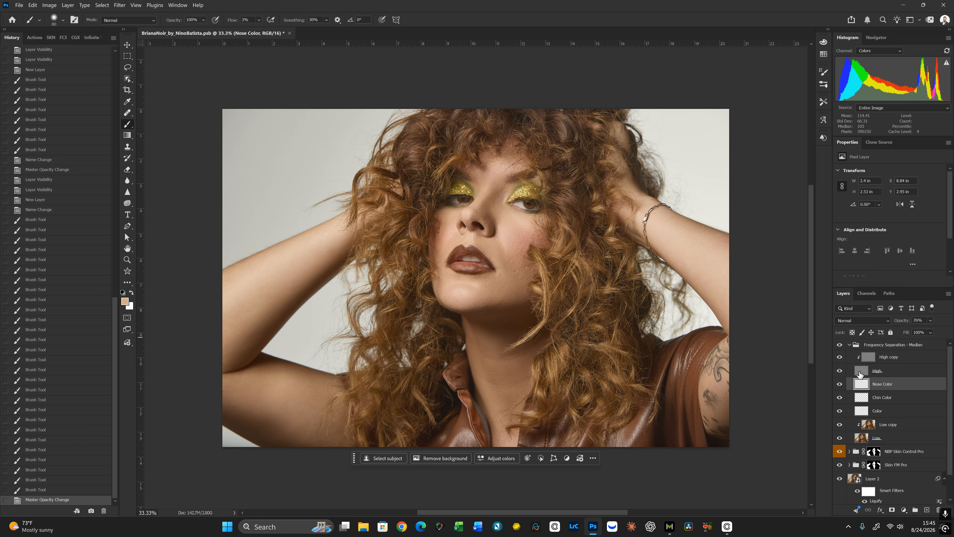
Compare the whole portrait with and without the Frequency Separation - Median group, leaving it visible
click(840, 345)
click(840, 345)
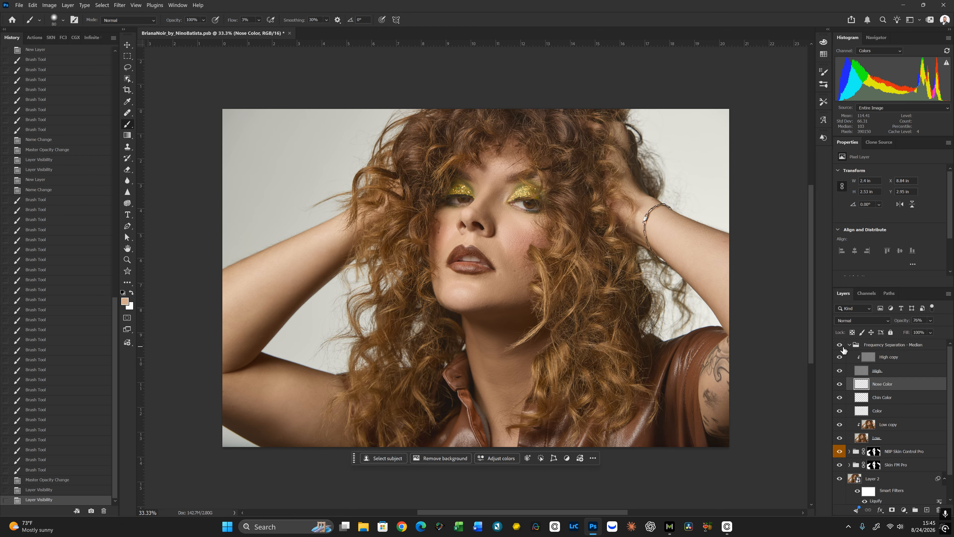
click(841, 345)
click(840, 345)
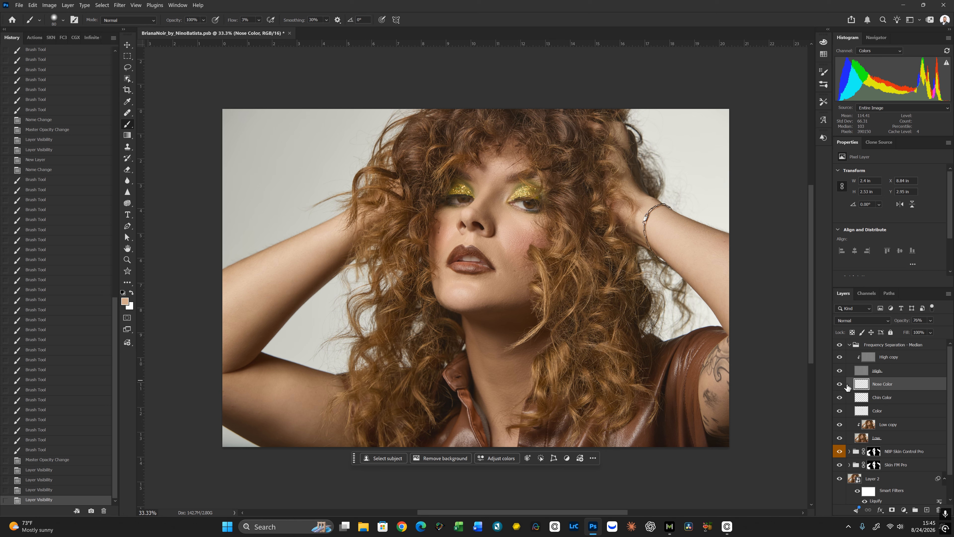
Lower the Frequency Separation - Median group's opacity to 79% and check the portrait with and without the group
click(879, 346)
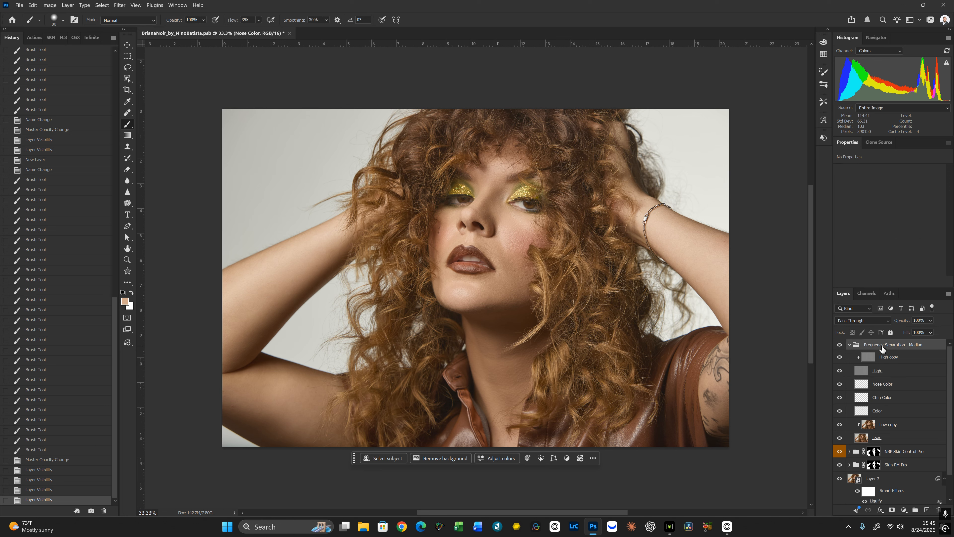
mouse_move(905, 322)
mouse_down()
mouse_move(863, 331)
mouse_move(891, 332)
mouse_up()
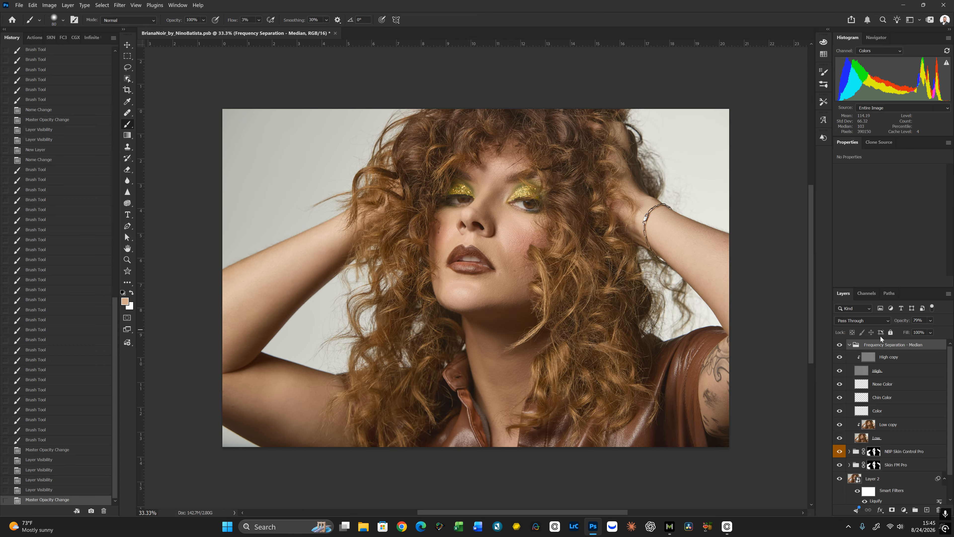
click(841, 345)
click(841, 344)
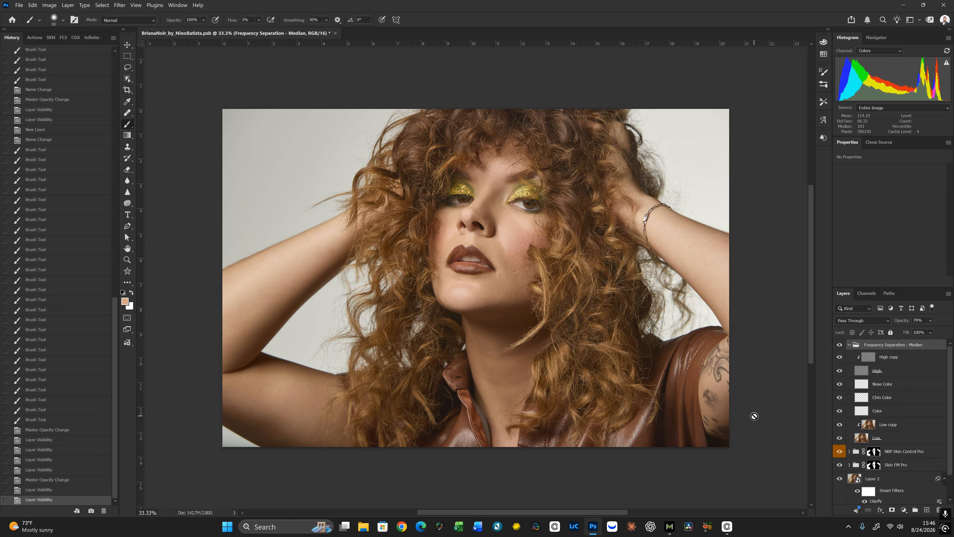
Save the document and collapse the Frequency Separation - Median group
key(ctrl+s)
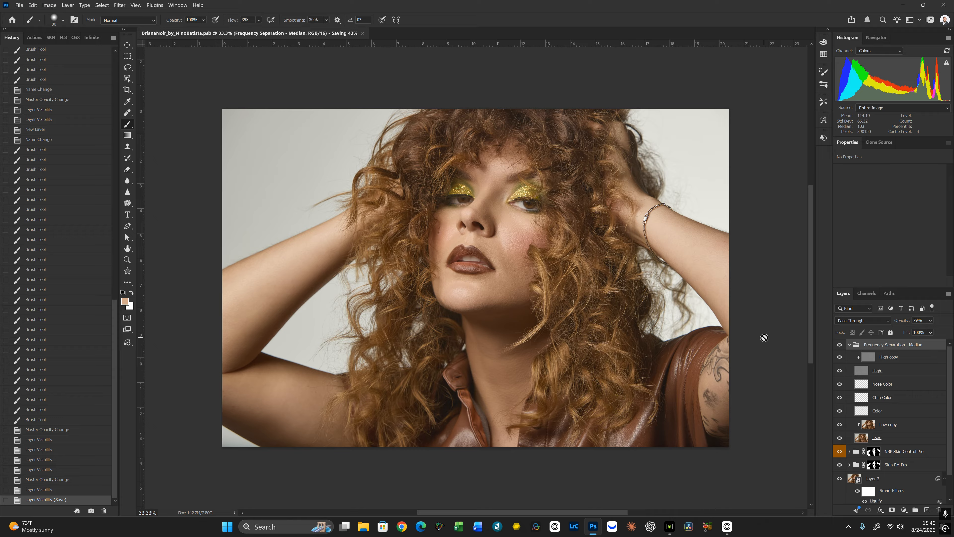
click(850, 345)
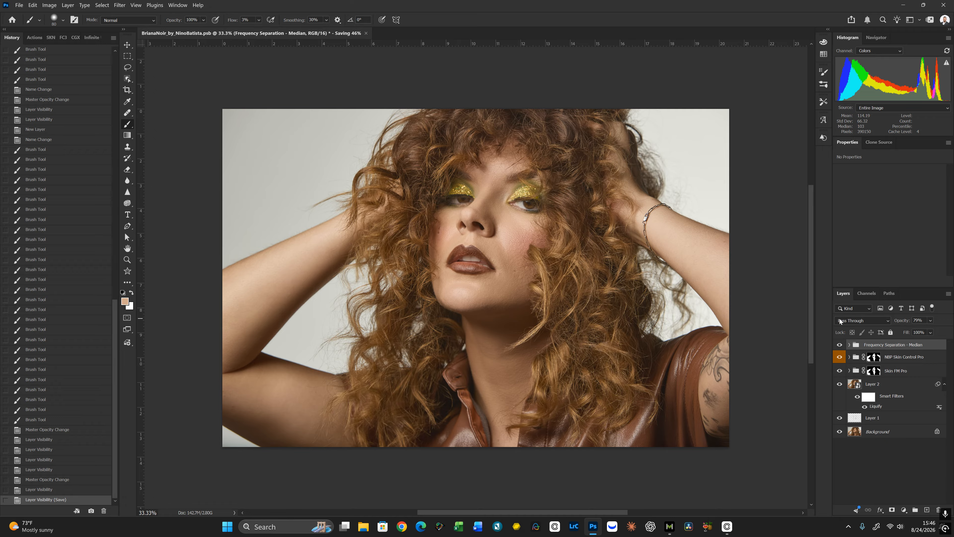
Run the Dodge & Burn action and compare the portrait with and without the Contrast Helper layer, leaving that layer hidden
key(F2)
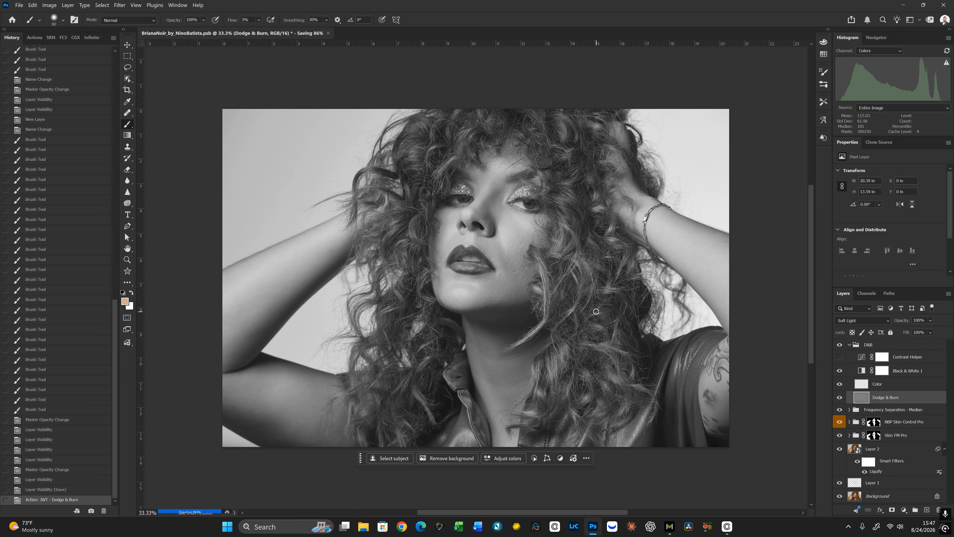
click(840, 358)
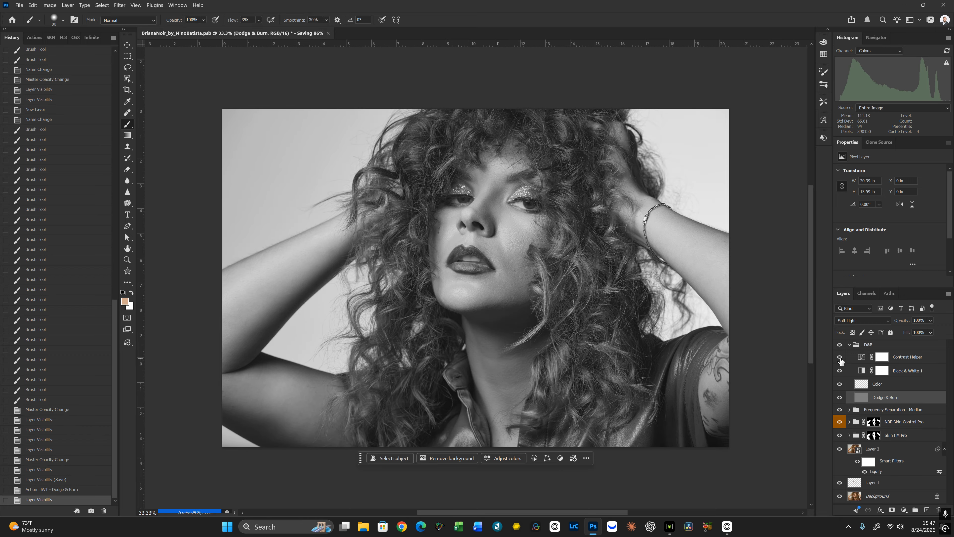
click(840, 358)
click(840, 358)
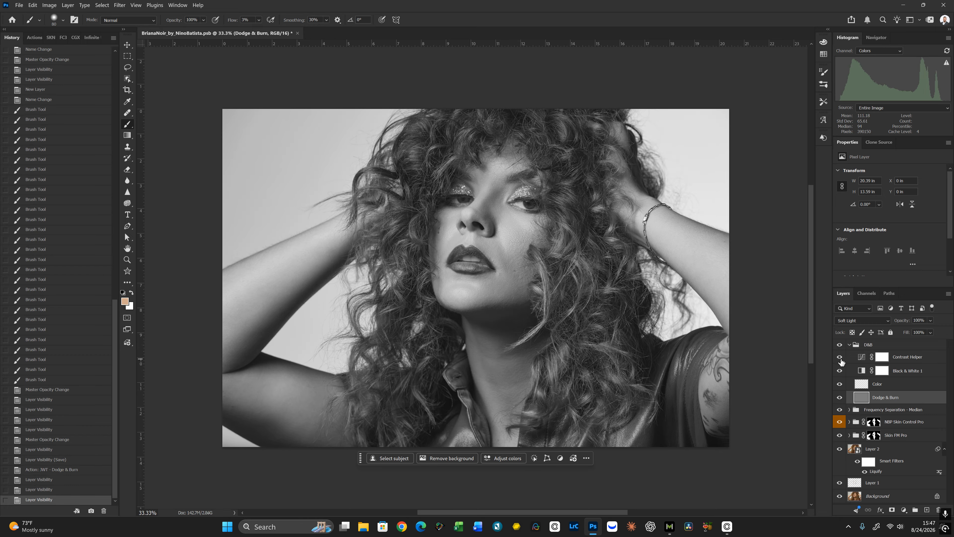
click(840, 357)
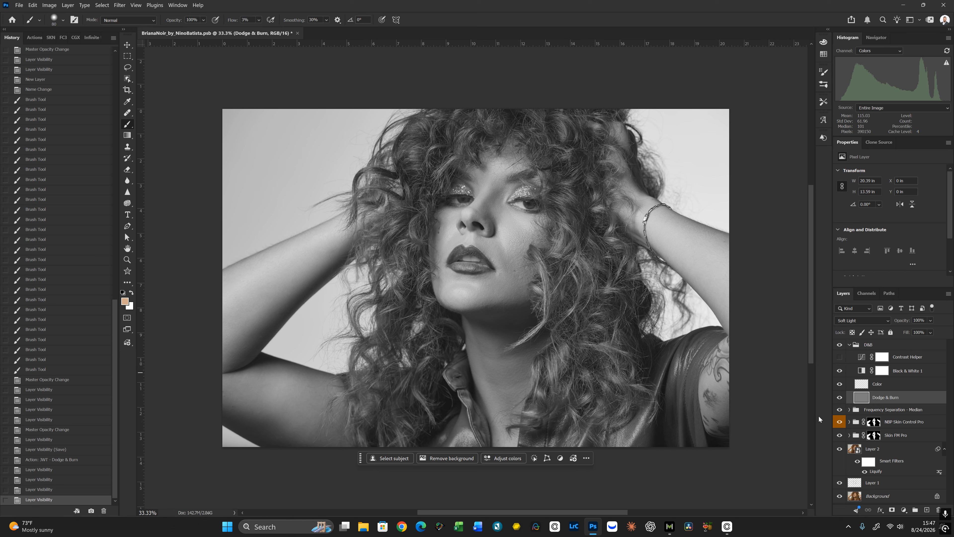
Set up a Soft Round brush with 0% hardness, 1% flow and white as the foreground colour
key(d)
key(x)
key(x)
key(x)
key(x)
key(x)
right_click(593, 345)
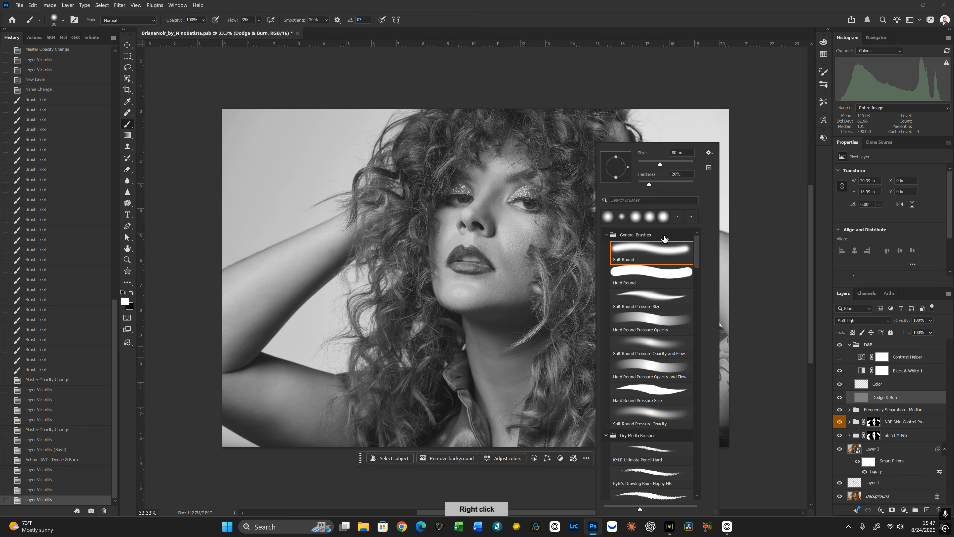
click(663, 258)
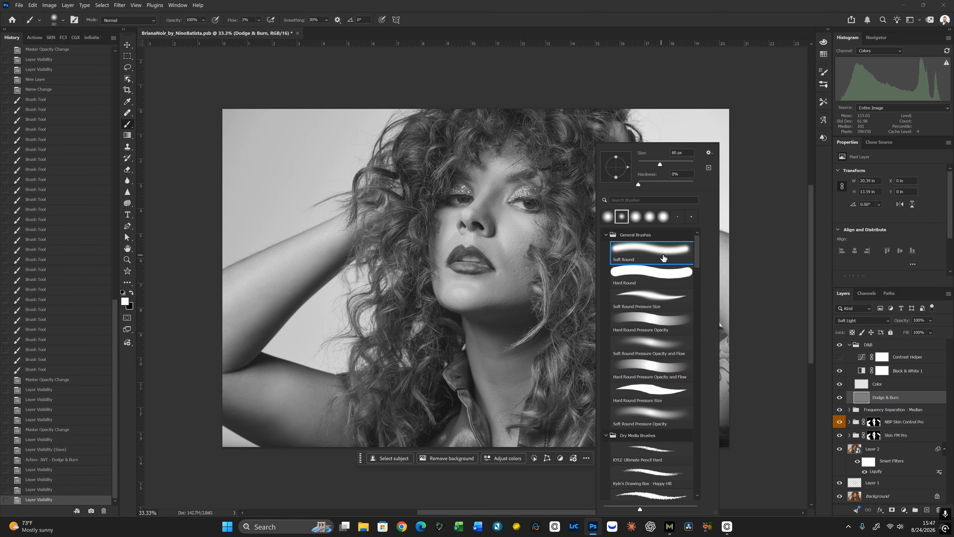
click(617, 19)
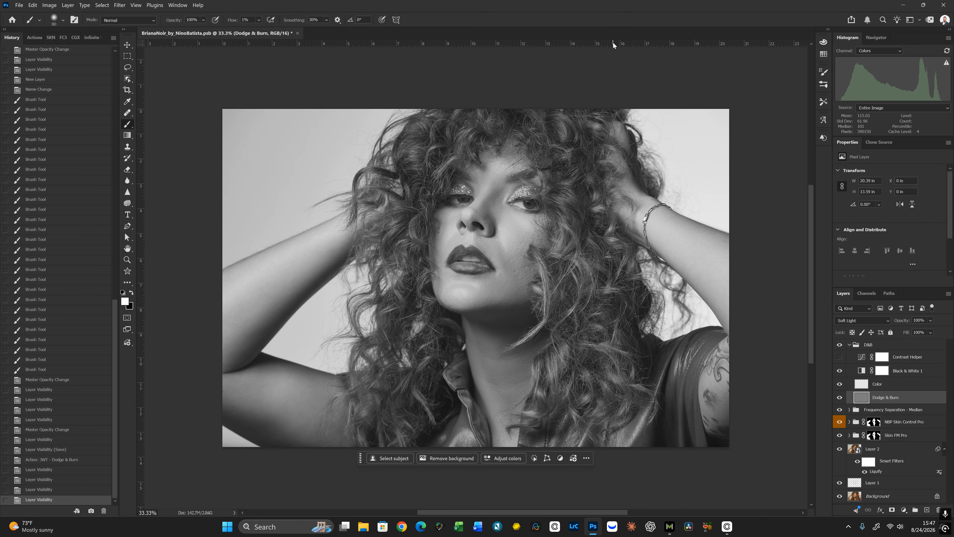
Shrink the brush and dodge the small dark spot on the lower cheek near the hair on the Dodge & Burn layer
key(ctrl+plus)
key(ctrl+plus)
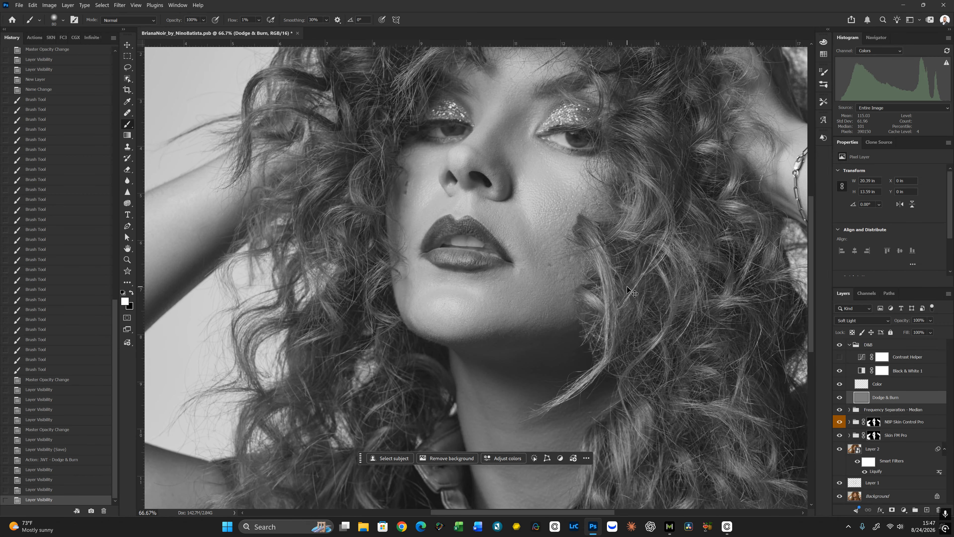
key(ctrl+plus)
key(ctrl+plus)
key(ctrl+minus)
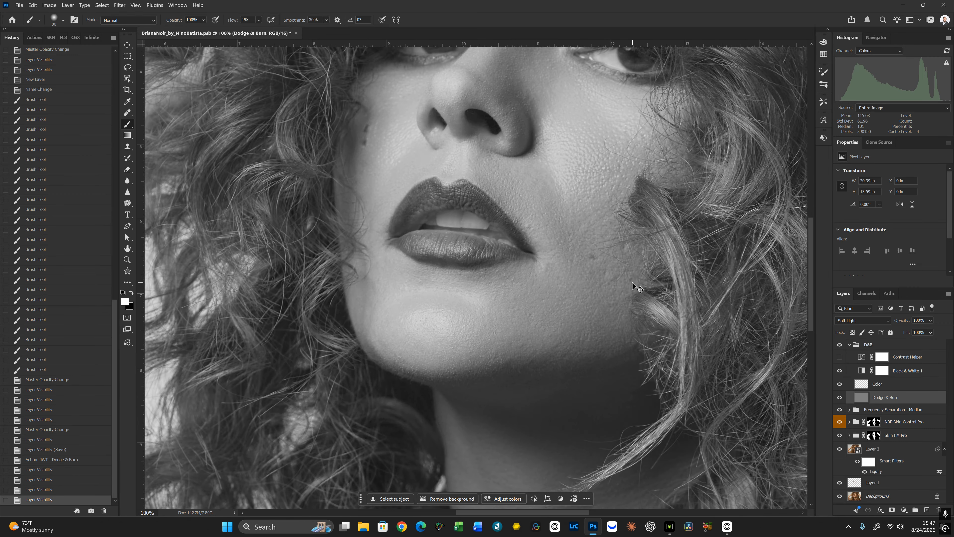
key(bracketleft)
key(bracketleft)
key(bracketleft)
key(bracketleft)
key(bracketleft)
key(bracketleft)
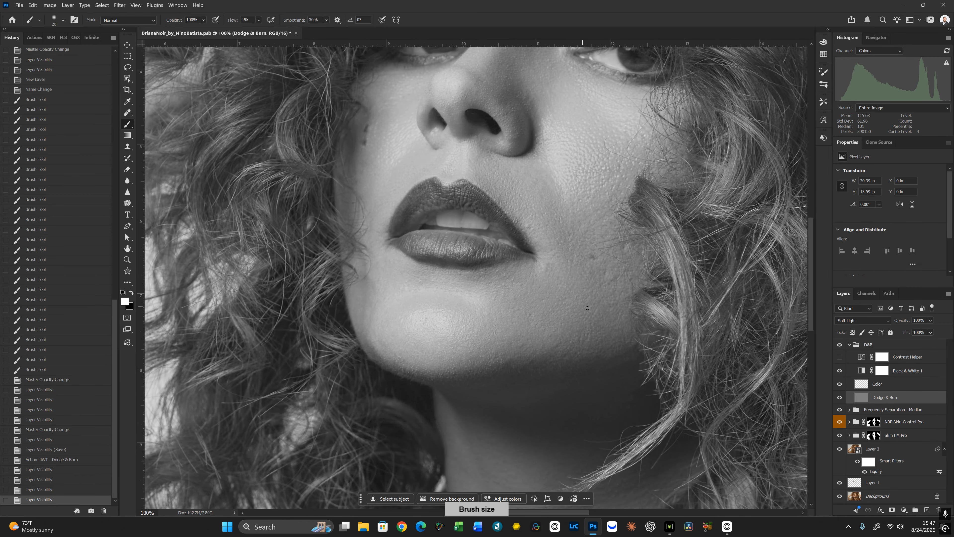
key(bracketright)
key(bracketright)
key(bracketright)
key(bracketright)
key(bracketleft)
key(bracketleft)
key(bracketleft)
click(613, 278)
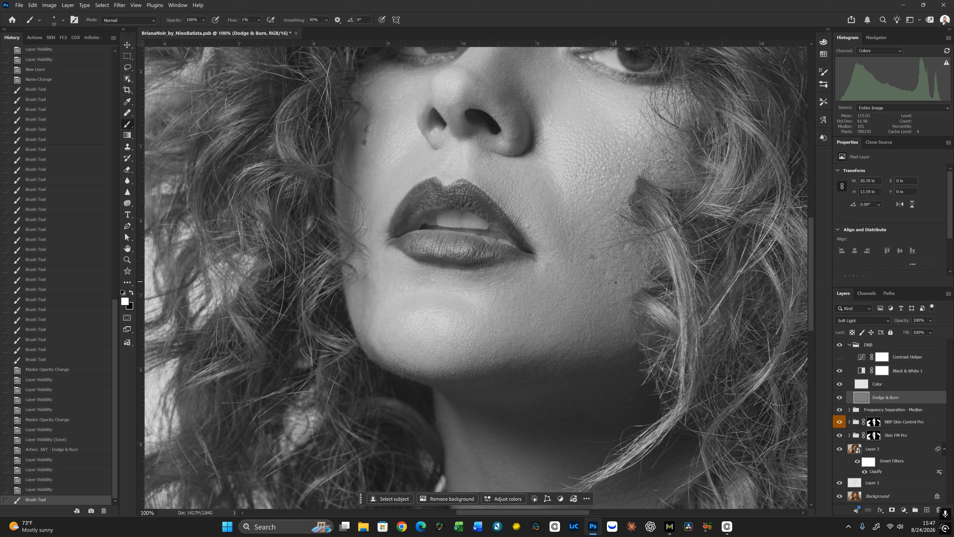
click(616, 281)
Dodge the dark blemishes from the middle of the wide cheek down towards the jaw, varying the brush size
key(bracketright)
key(bracketright)
key(bracketright)
click(597, 258)
key(bracketleft)
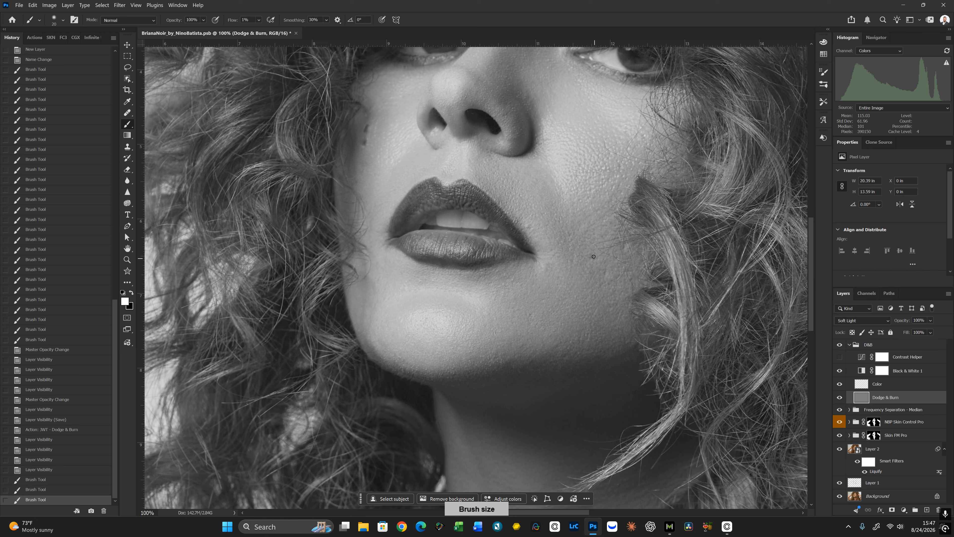
click(592, 260)
key(bracketleft)
key(bracketleft)
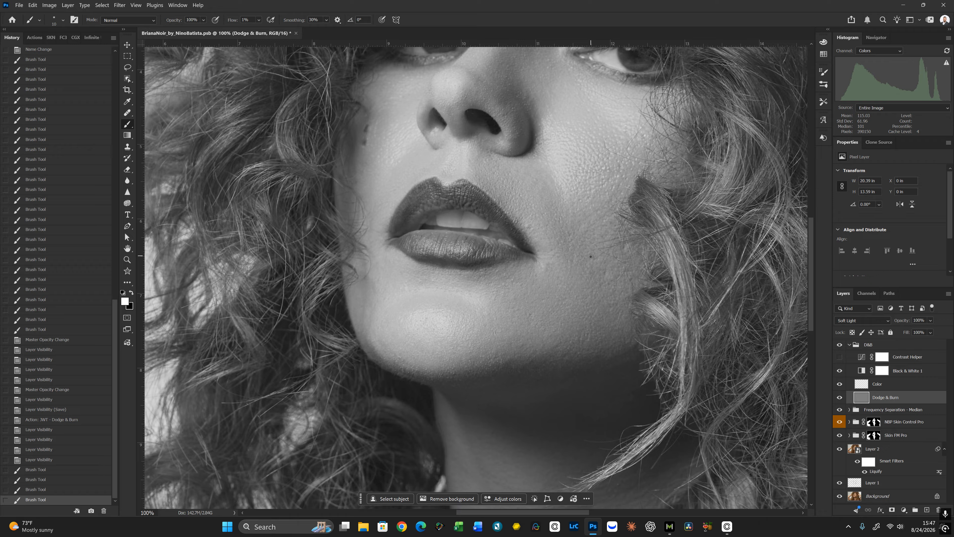
key(bracketright)
key(bracketright)
key(bracketright)
mouse_move(595, 256)
mouse_down()
mouse_move(594, 282)
mouse_move(592, 269)
mouse_move(607, 284)
mouse_move(598, 284)
mouse_move(603, 271)
mouse_move(607, 307)
mouse_up()
key(bracketright)
key(bracketright)
key(bracketleft)
key(bracketleft)
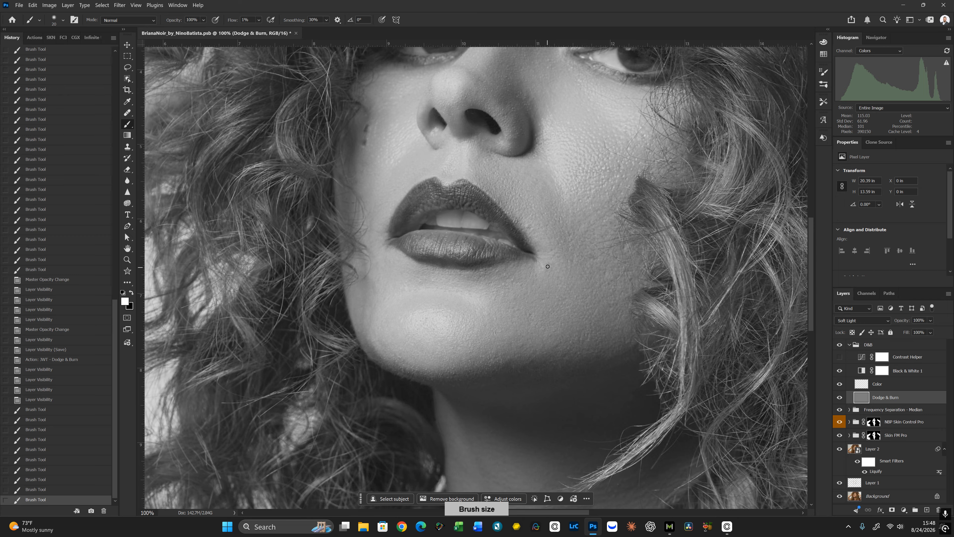
Dodge the small dark spots just outside the mouth corner and on the cheek beside the nose
key(bracketleft)
drag(548, 267, 550, 269)
key(bracketright)
drag(570, 184, 571, 180)
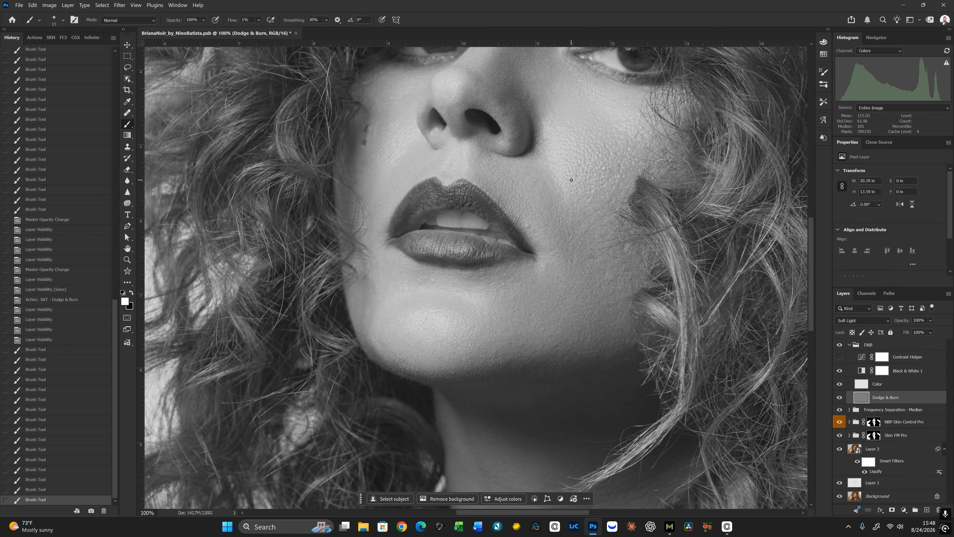
Resize the brush and lighten the remaining dark spots on the wide cheek between the mouth corner and the hair
key(bracketright)
key(bracketright)
key(bracketleft)
key(bracketleft)
key(bracketleft)
key(bracketleft)
key(bracketleft)
key(bracketleft)
key(bracketleft)
key(bracketleft)
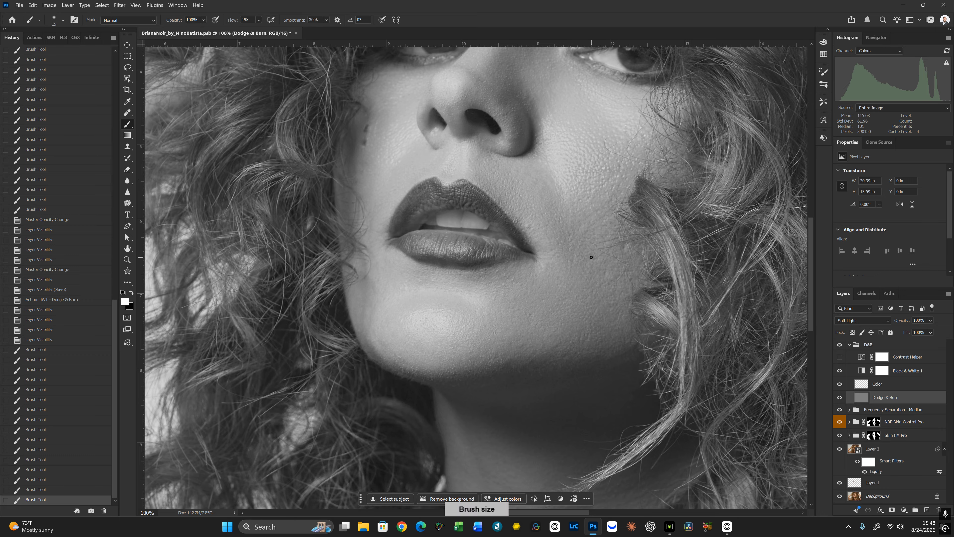
click(595, 259)
key(bracketright)
key(bracketright)
click(601, 259)
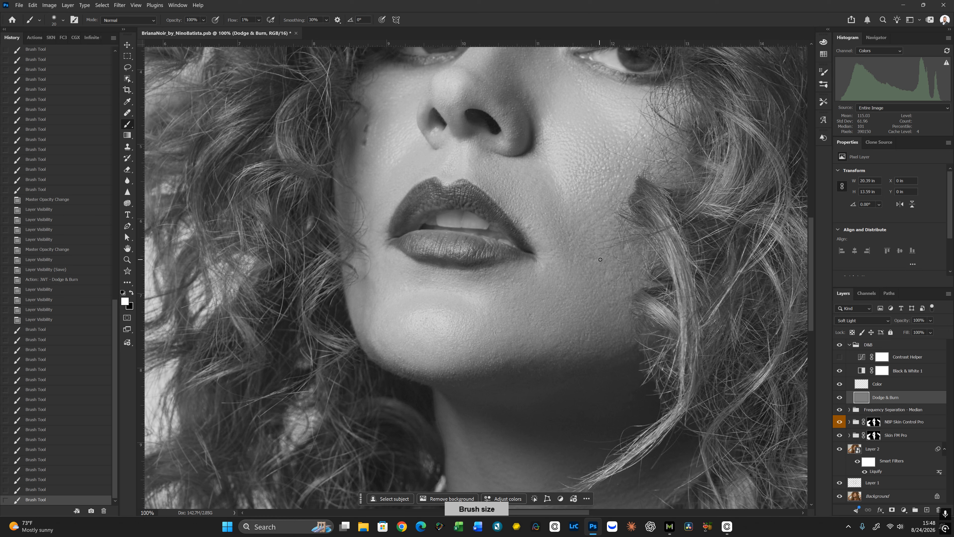
click(618, 276)
key(bracketright)
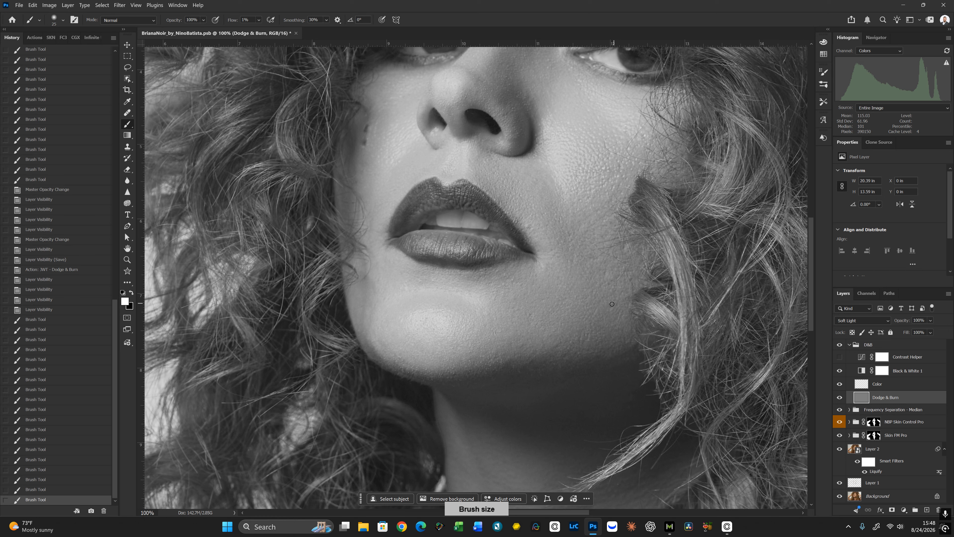
click(614, 306)
Dodge the small dark spots along the jawline and the lower edge of the chin
click(556, 360)
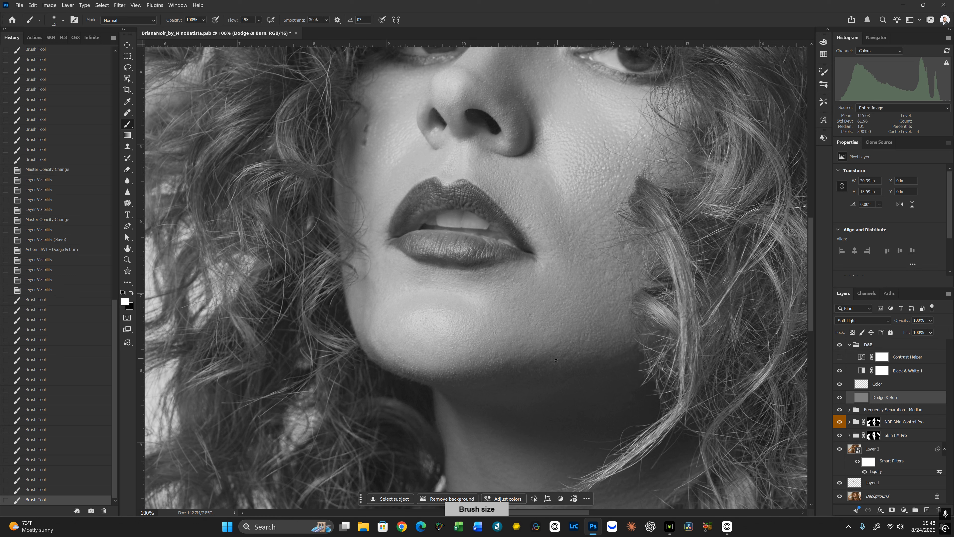
click(556, 346)
key(bracketright)
click(446, 364)
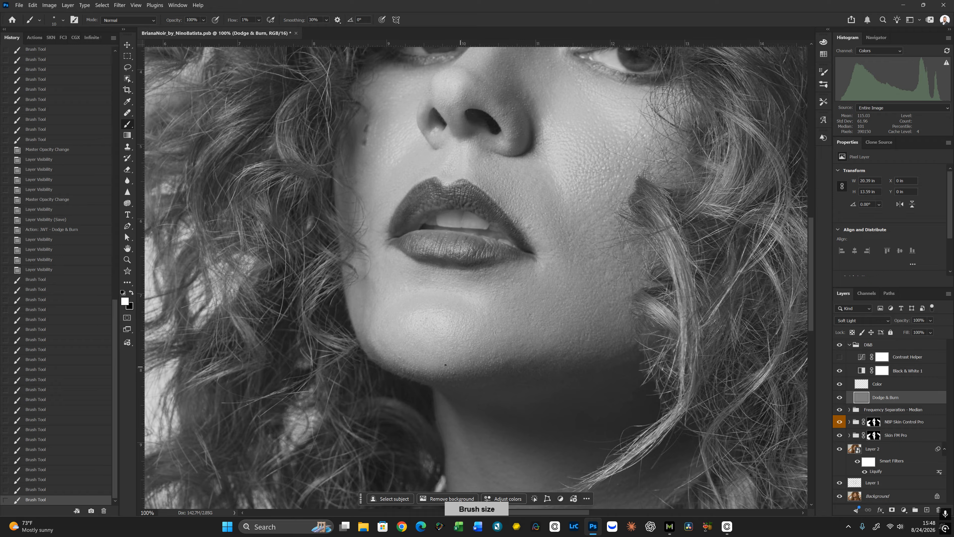
Lighten the dark spots along the chin's outer edge on the narrow side of the face with varied brush sizes
key(bracketright)
click(379, 341)
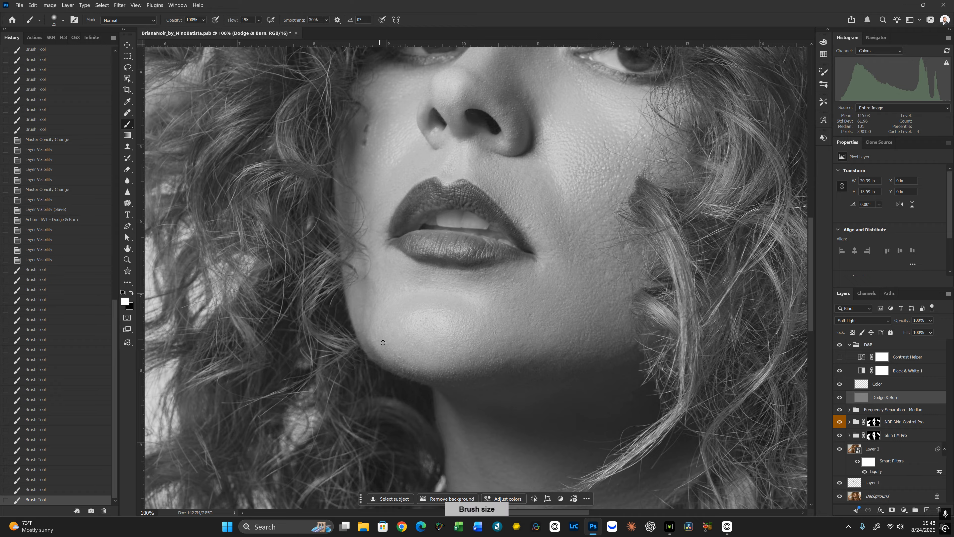
click(385, 344)
click(399, 358)
key(bracketleft)
key(bracketleft)
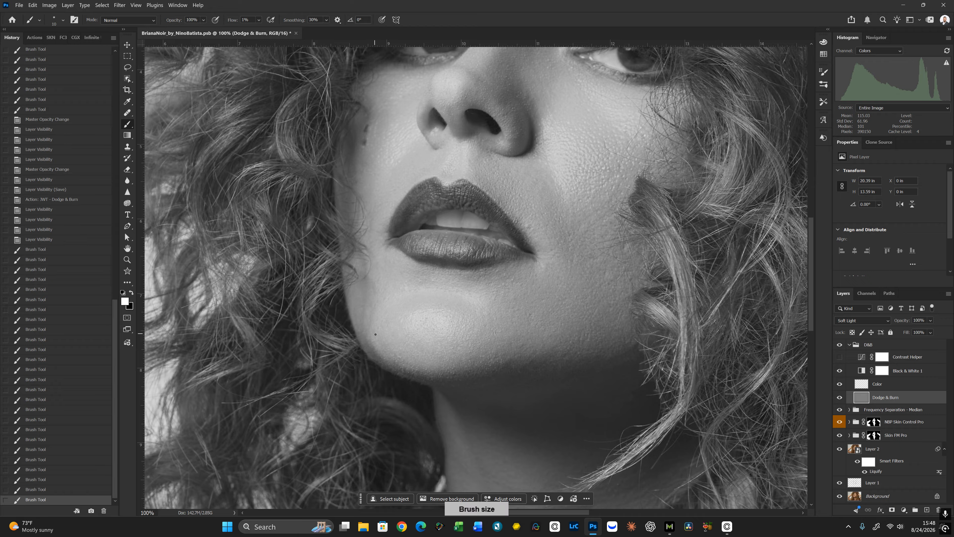
click(378, 337)
key(bracketright)
key(bracketright)
click(379, 333)
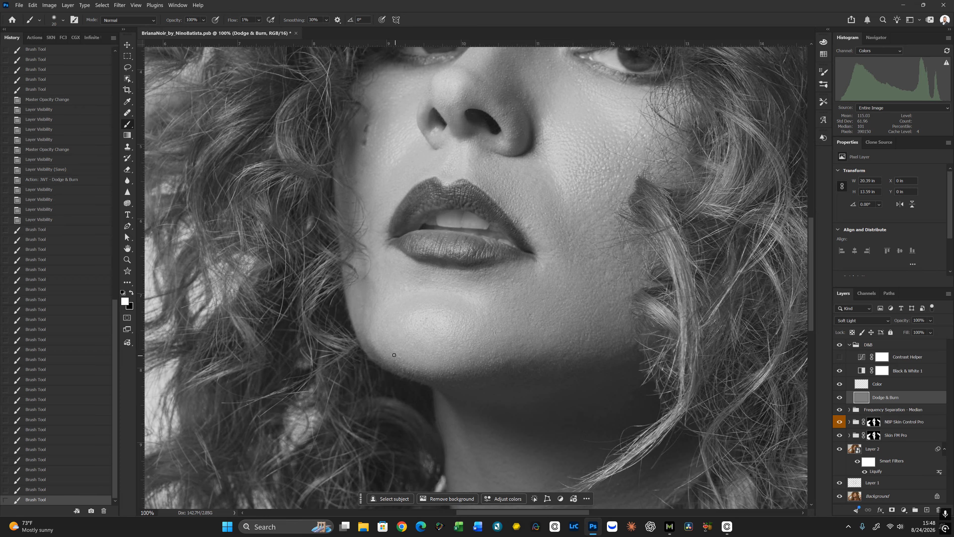
click(395, 355)
click(418, 369)
Dodge below the lower lip and lighten the uneven shadow edge along the underside of the chin and jaw
click(494, 286)
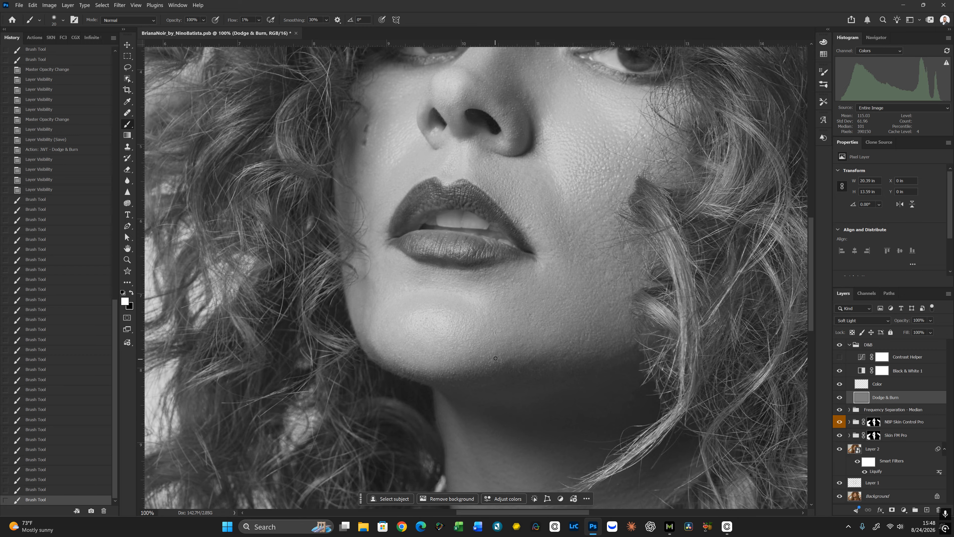
drag(496, 358, 545, 354)
click(537, 347)
key(bracketleft)
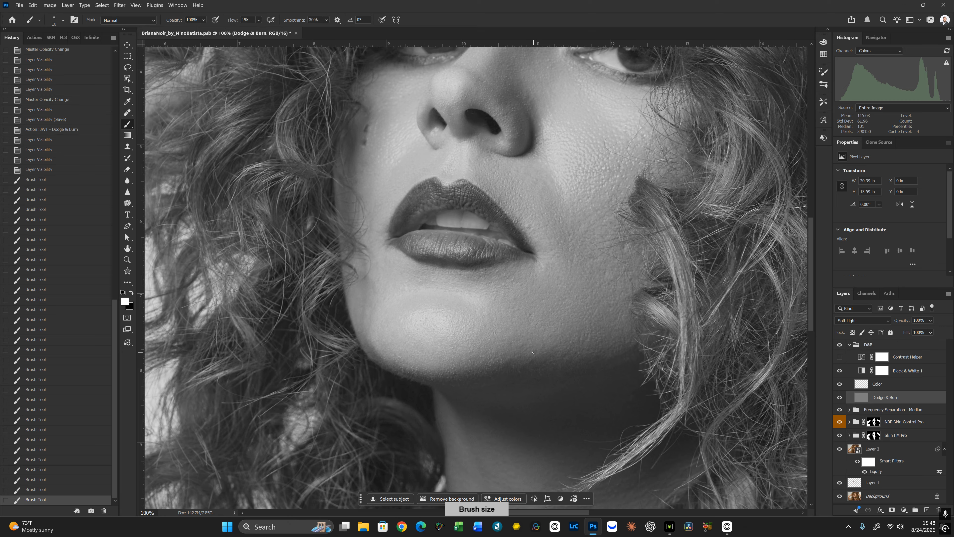
click(535, 354)
key(bracketright)
click(535, 354)
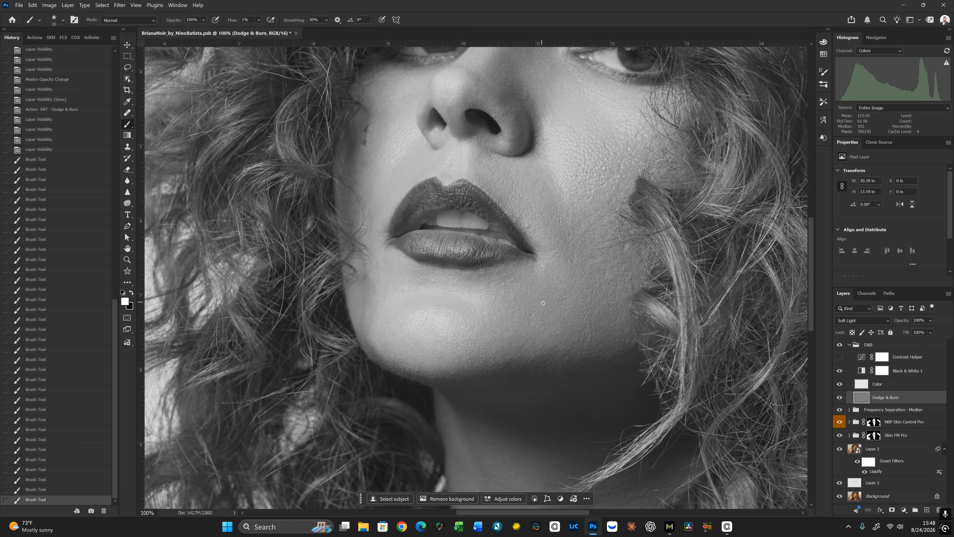
Rotate the canvas so the face lies sideways and burn the bright spots on the wide cheek with a small black brush
key(r)
mouse_move(556, 313)
mouse_down()
mouse_move(533, 265)
mouse_move(487, 230)
mouse_move(483, 213)
mouse_move(484, 231)
mouse_up()
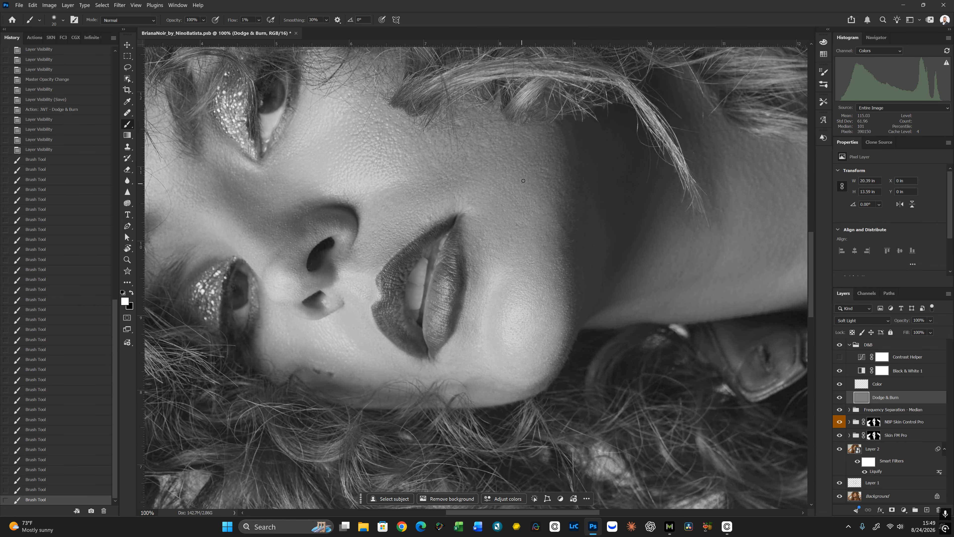
drag(530, 173, 533, 297)
key(x)
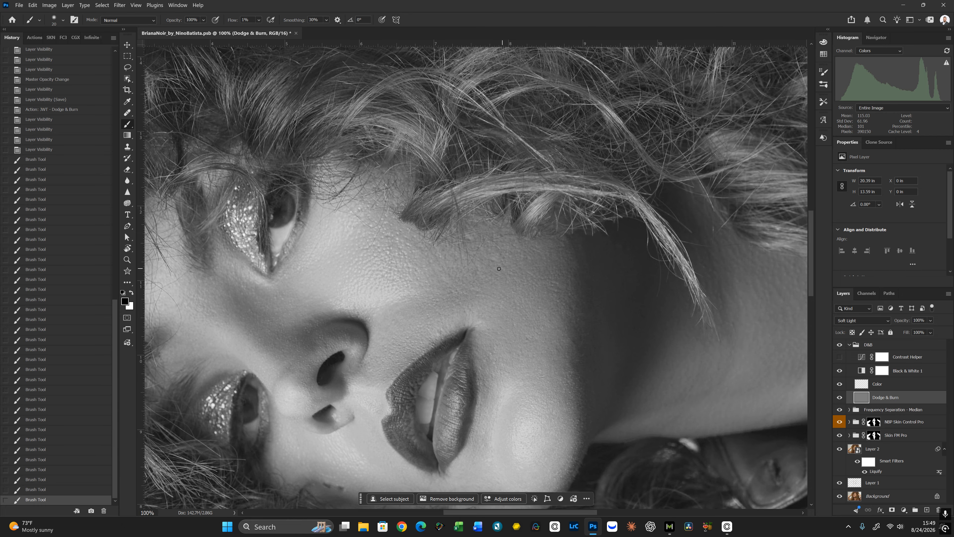
key(bracketleft)
key(bracketleft)
mouse_move(493, 258)
mouse_down()
mouse_move(556, 282)
mouse_move(558, 293)
mouse_move(467, 291)
mouse_move(486, 297)
mouse_move(480, 268)
mouse_move(492, 291)
mouse_move(482, 308)
mouse_up()
key(bracketright)
key(bracketright)
key(bracketright)
key(bracketright)
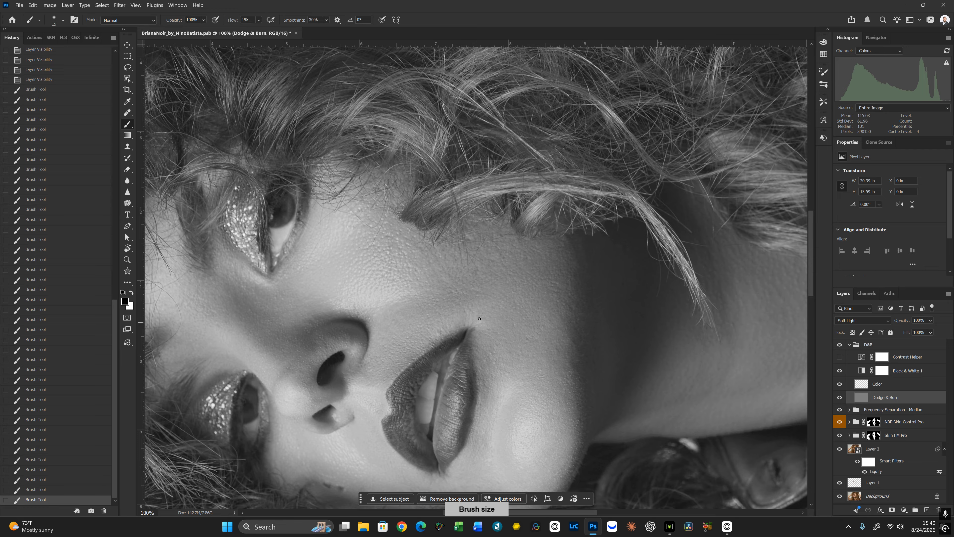
Burn the bright spots right at the mouth corner with a smaller black brush
click(480, 323)
click(477, 323)
key(bracketleft)
key(bracketleft)
mouse_move(479, 323)
mouse_down()
mouse_move(488, 331)
mouse_move(479, 327)
mouse_up()
Burn the remaining bright spots near the mouth corner and on the chin and narrow cheek with small black brushes
key(bracketright)
drag(533, 274, 691, 49)
drag(564, 218, 540, 288)
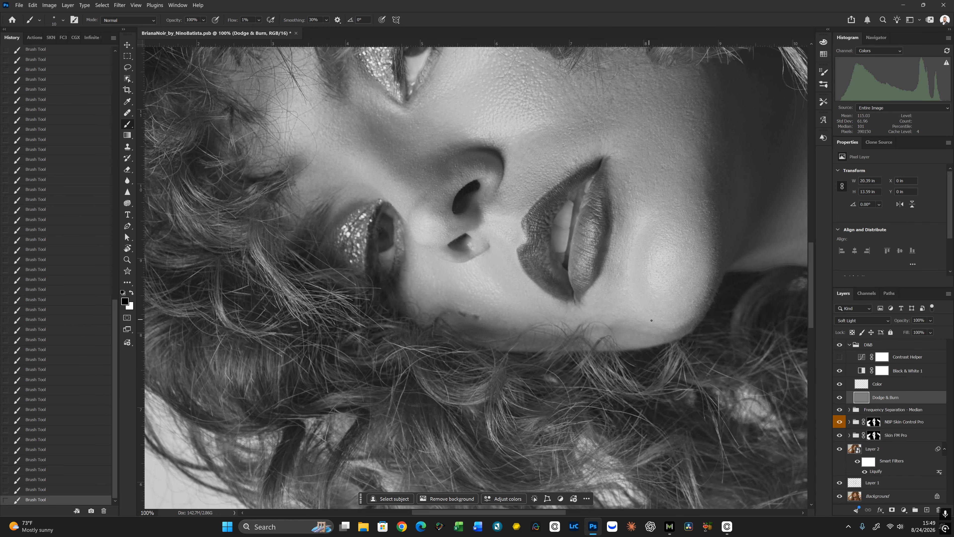
key(bracketright)
key(bracketright)
key(bracketright)
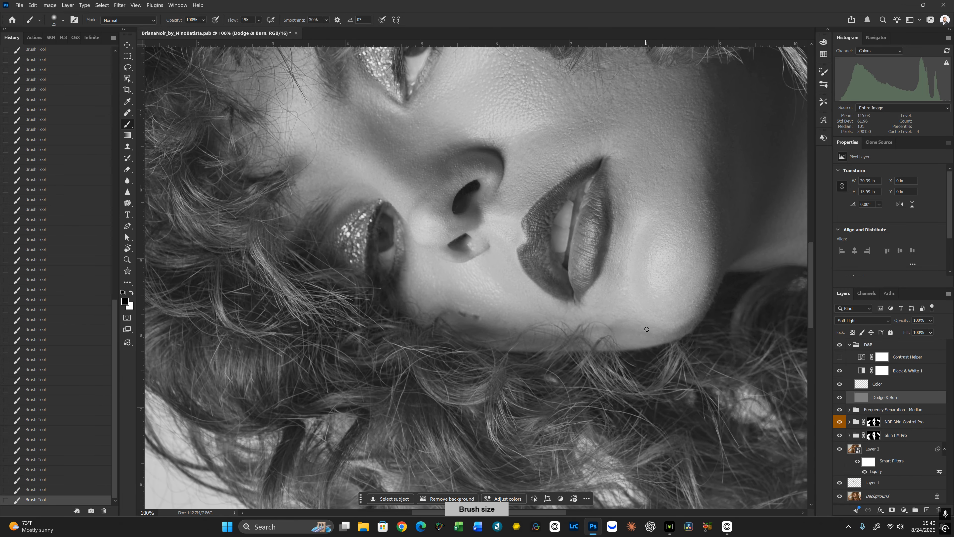
key(bracketleft)
key(bracketleft)
key(bracketleft)
key(bracketleft)
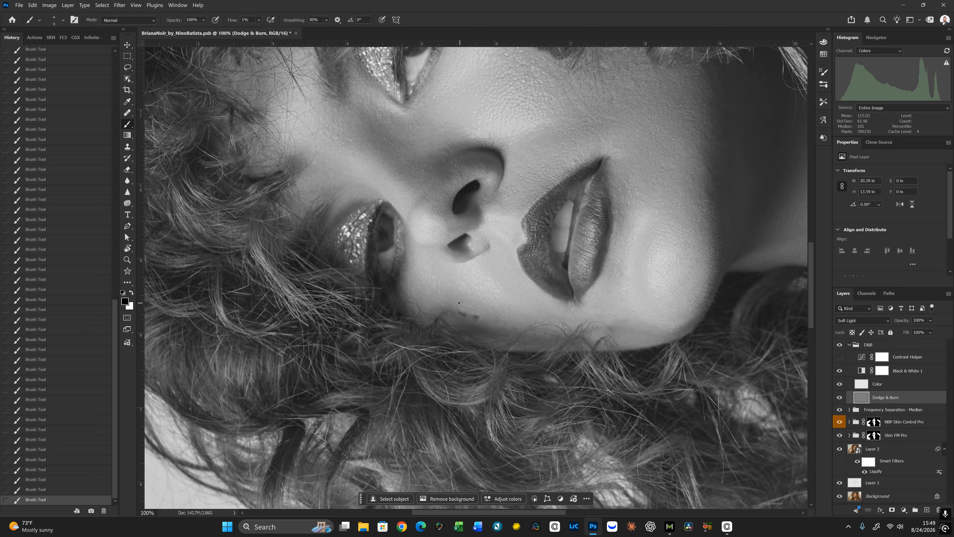
key(bracketright)
Reset the canvas rotation to upright and fit the whole portrait in the view
key(r)
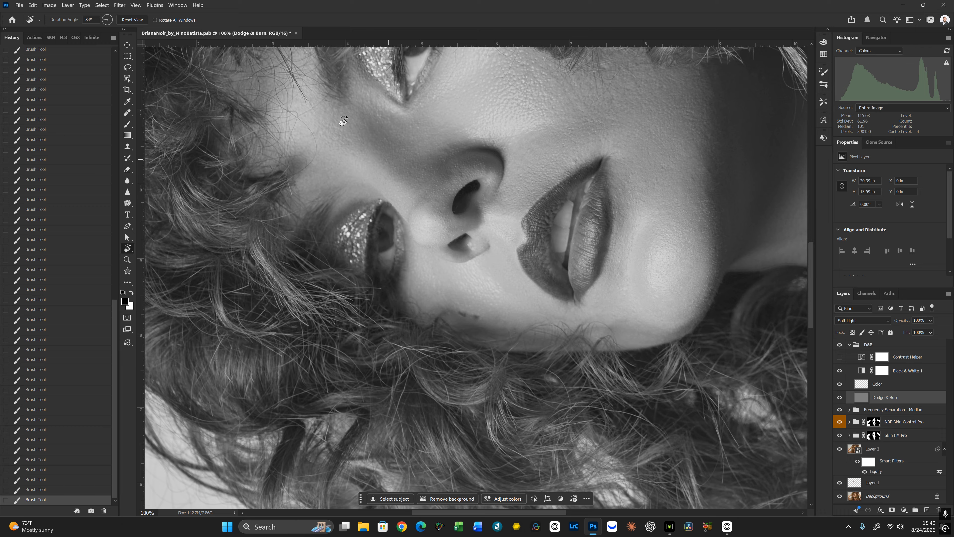
click(134, 21)
key(b)
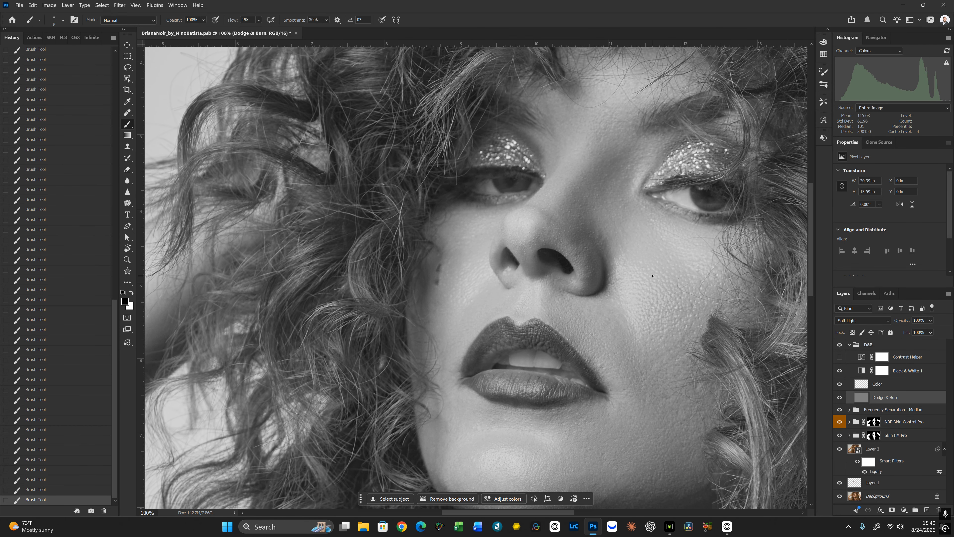
key(ctrl+0)
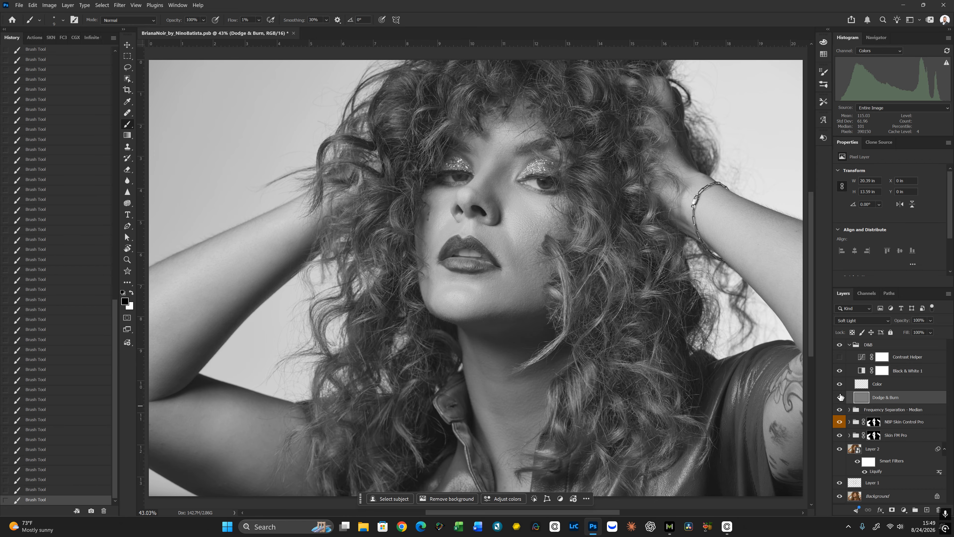
Compare the portrait in color with and without the Dodge & Burn layer, and restore the Black & White 1 helper
click(839, 371)
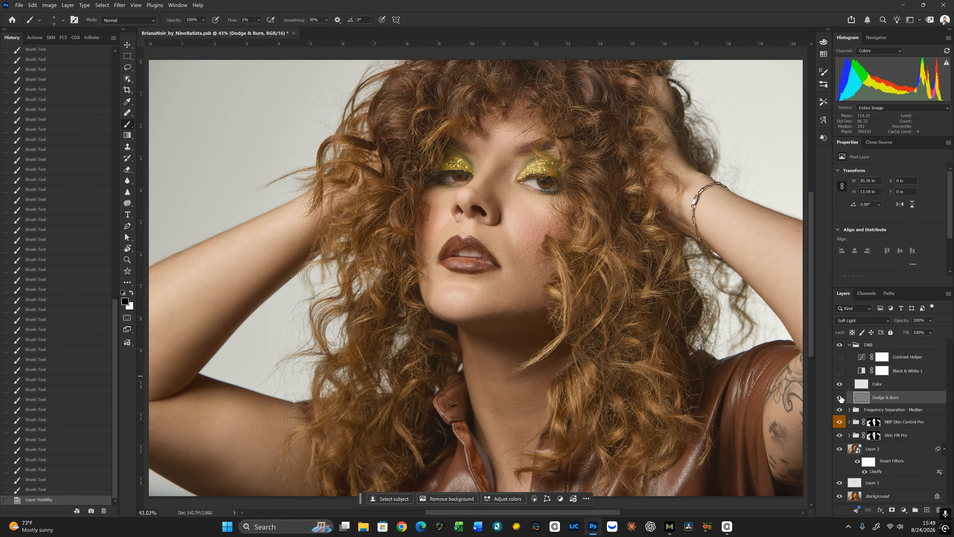
click(840, 397)
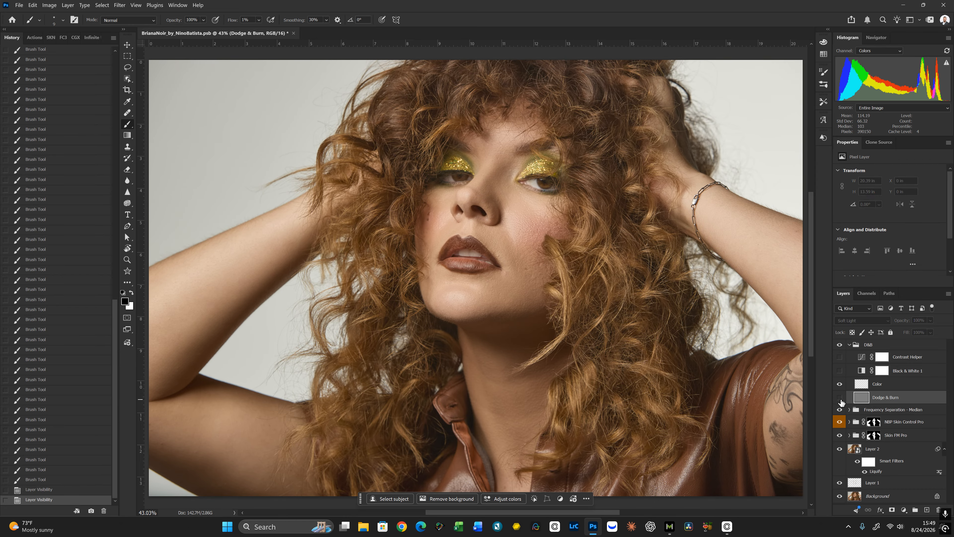
click(840, 398)
click(840, 399)
click(841, 400)
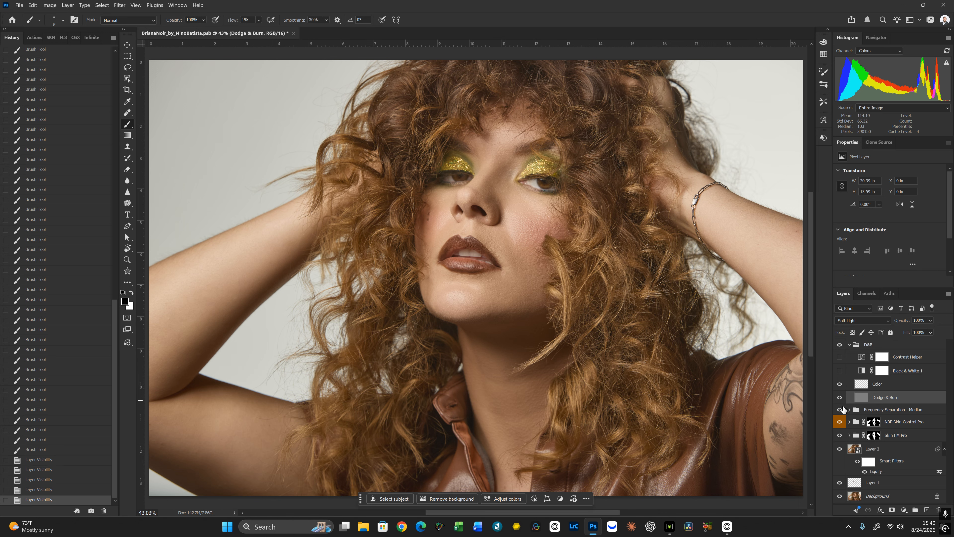
click(840, 371)
Burn the bright spots on the wide cheek beside the mouth corner with black brushes of varied size
key(ctrl+plus)
key(ctrl+plus)
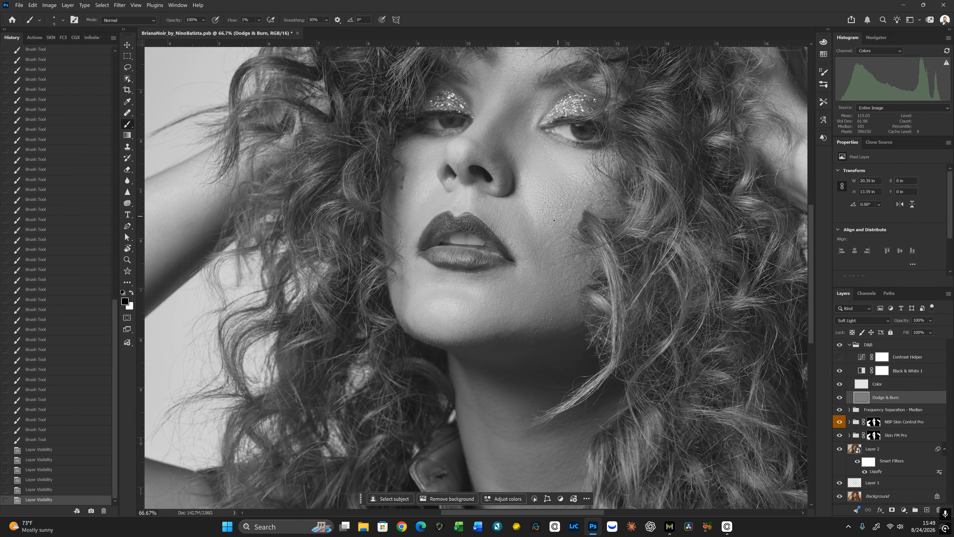
key(bracketright)
key(bracketright)
drag(559, 243, 575, 258)
key(bracketright)
key(bracketright)
click(577, 260)
key(bracketleft)
click(549, 242)
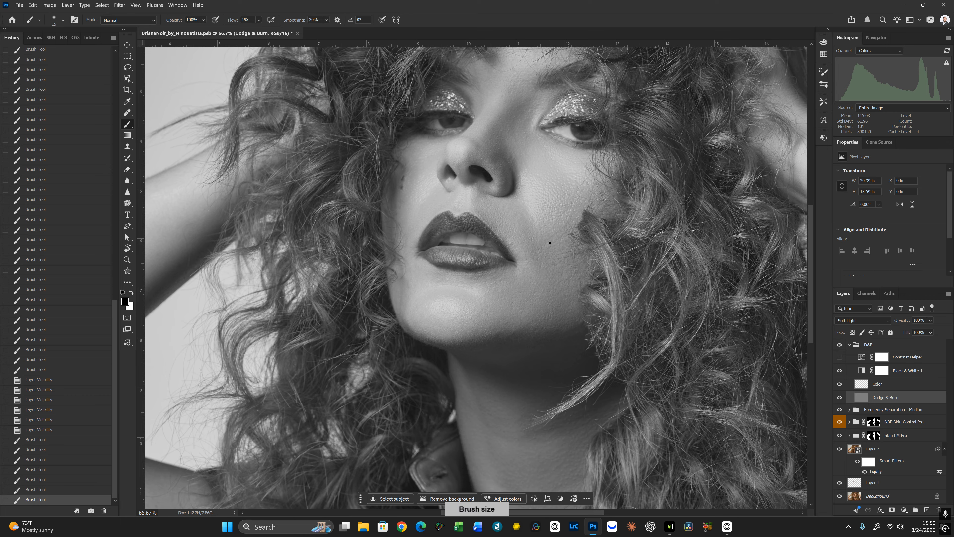
click(552, 242)
click(553, 243)
click(553, 245)
key(bracketleft)
Dodge the small dark spots on the lower wide cheek with white brushes of varied size
key(x)
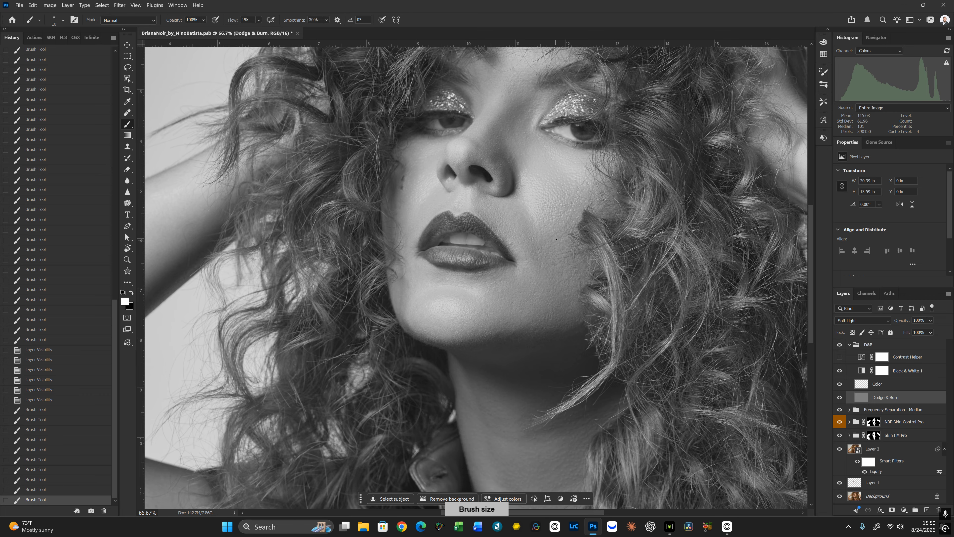
drag(556, 240, 547, 250)
key(bracketleft)
click(545, 251)
click(552, 260)
key(bracketright)
click(555, 264)
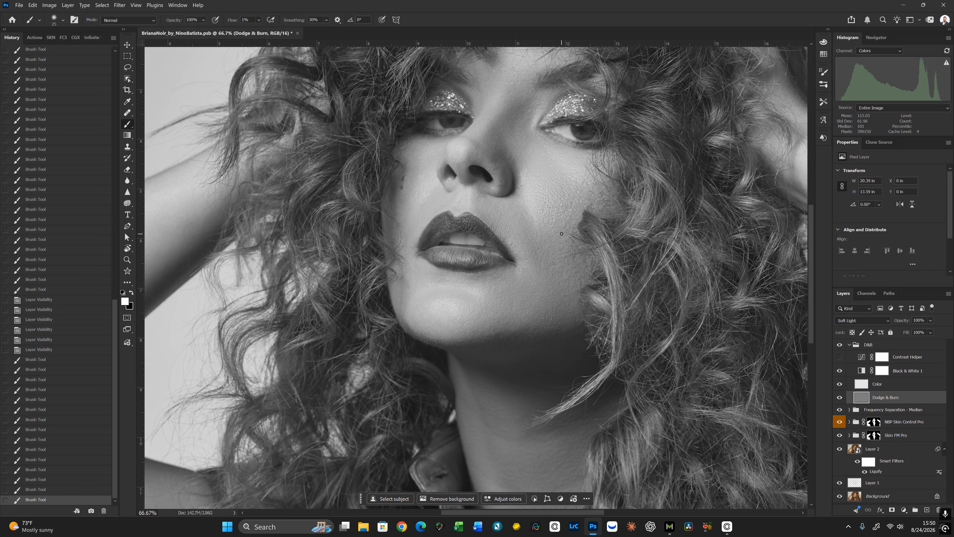
click(567, 225)
key(bracketleft)
click(548, 238)
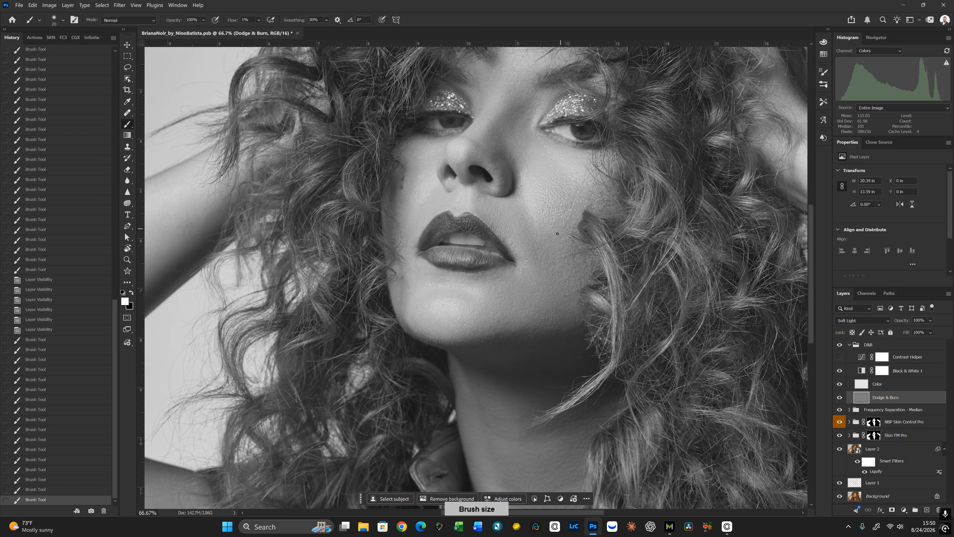
click(558, 230)
key(bracketright)
click(568, 223)
Lighten the skin between the nostril and the wide-side mouth corner with a larger white brush
key(bracketright)
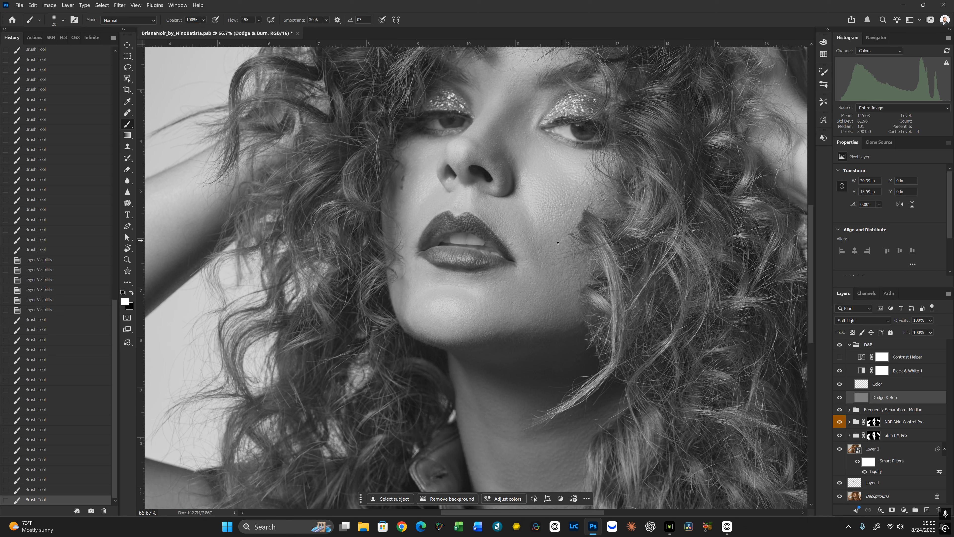
click(527, 218)
click(522, 215)
click(516, 213)
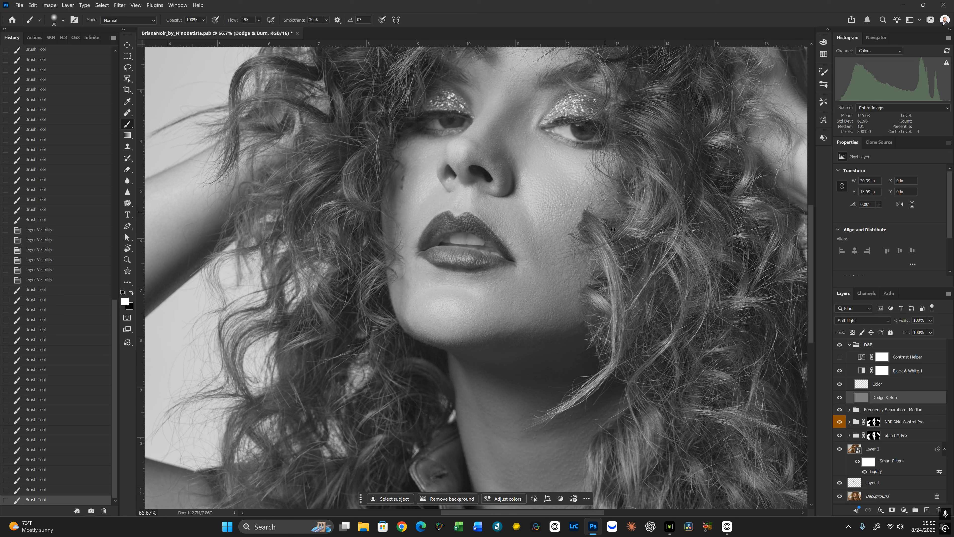
Return to the Dodge & Burn layer and burn the bright area of the jaw below the mouth corner with a smaller black brush
click(878, 385)
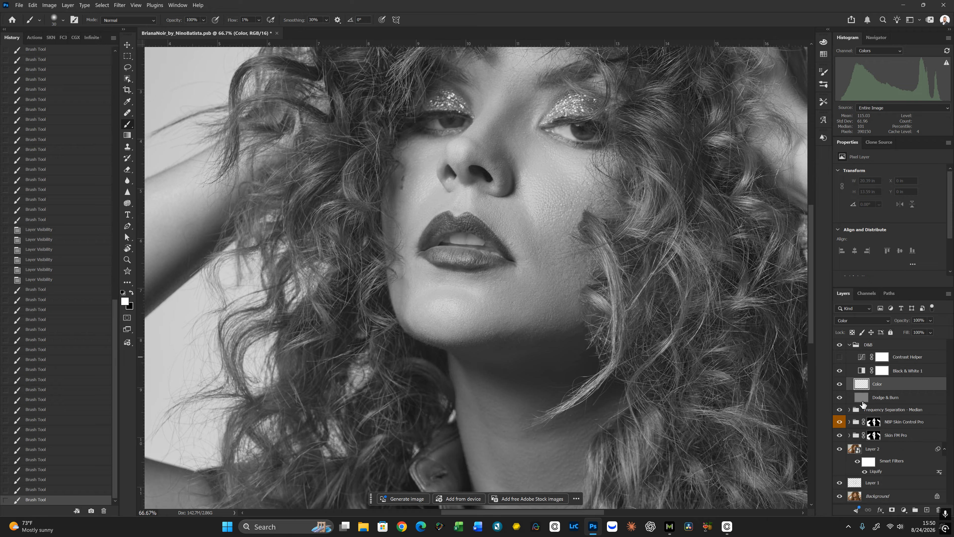
click(864, 400)
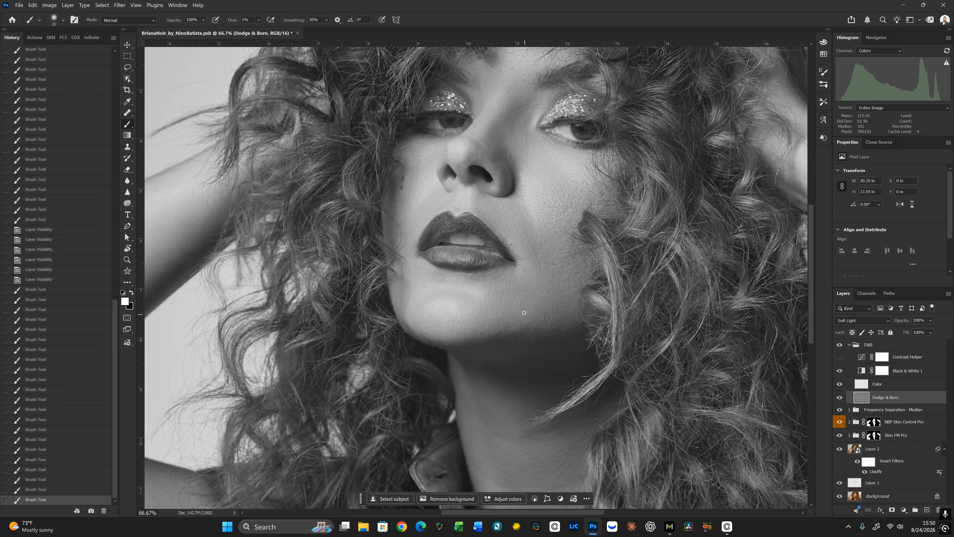
key(x)
key(bracketleft)
mouse_move(528, 310)
mouse_down()
mouse_move(505, 325)
mouse_move(517, 335)
mouse_move(530, 322)
mouse_move(515, 334)
mouse_move(494, 333)
mouse_move(511, 323)
mouse_up()
Dodge the uneven dark edge along the wide side of the jaw with a white brush of varied size
key(x)
key(bracketleft)
key(bracketright)
drag(526, 321, 541, 320)
key(bracketright)
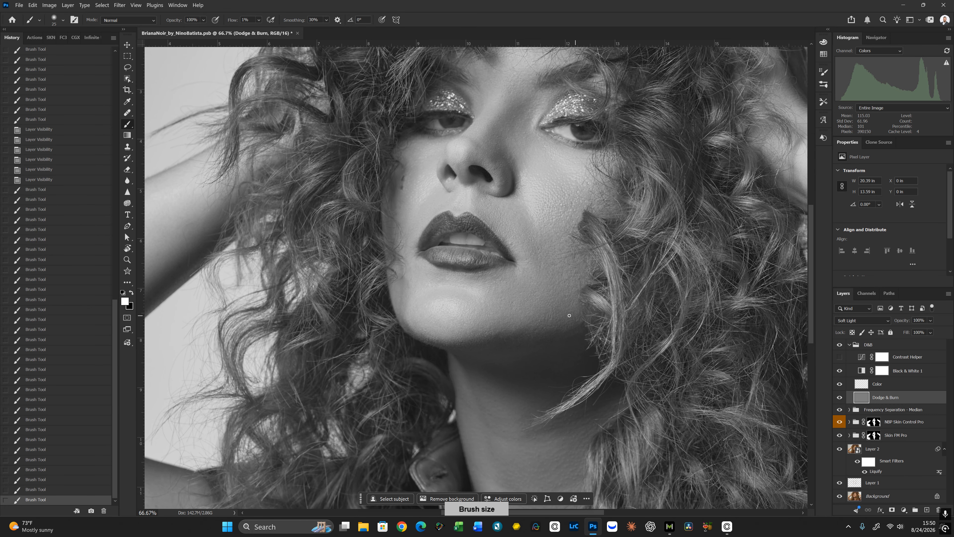
key(bracketright)
key(bracketleft)
Dodge the dark spots between the eyebrows with a smaller white brush, and switch to a smaller black brush there
key(space)
drag(451, 201, 539, 248)
drag(570, 207, 571, 278)
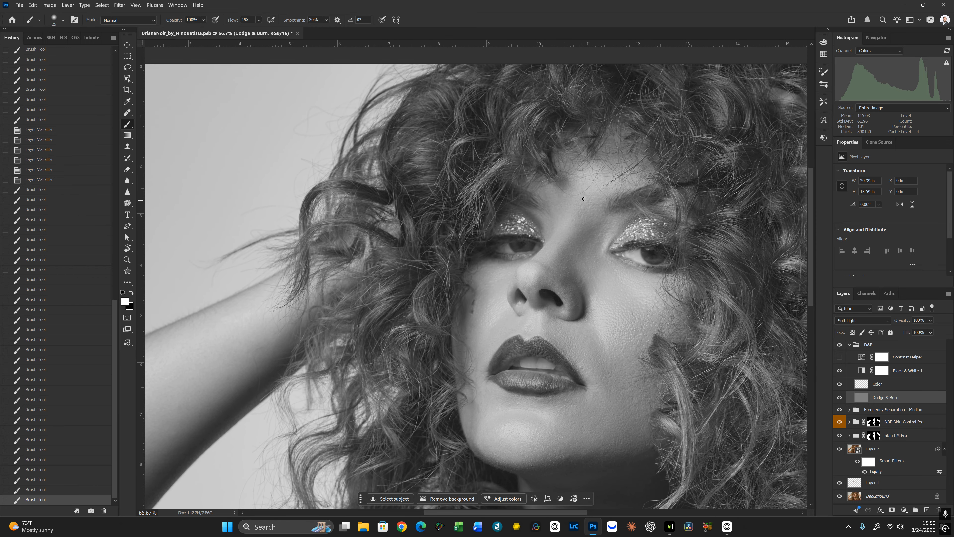
key(bracketleft)
drag(583, 210, 590, 197)
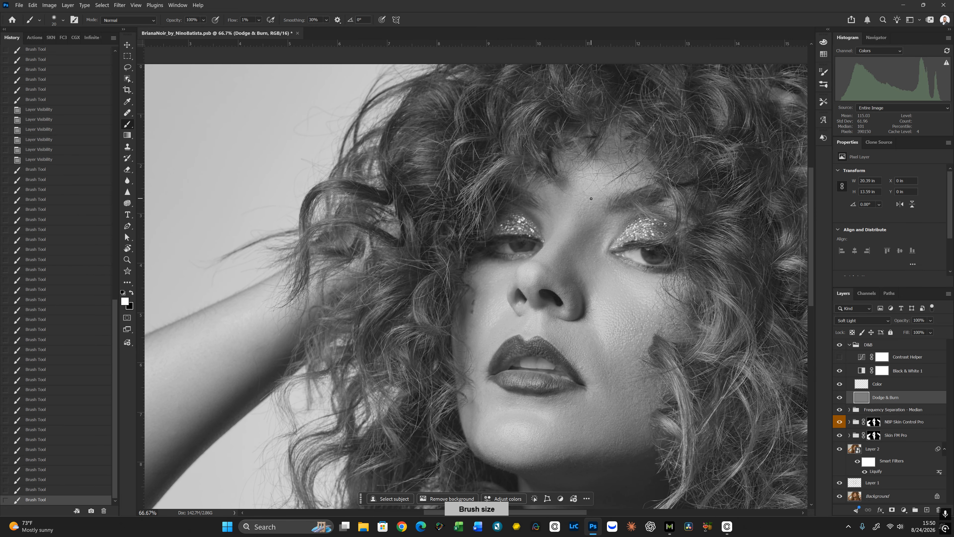
key(bracketleft)
key(x)
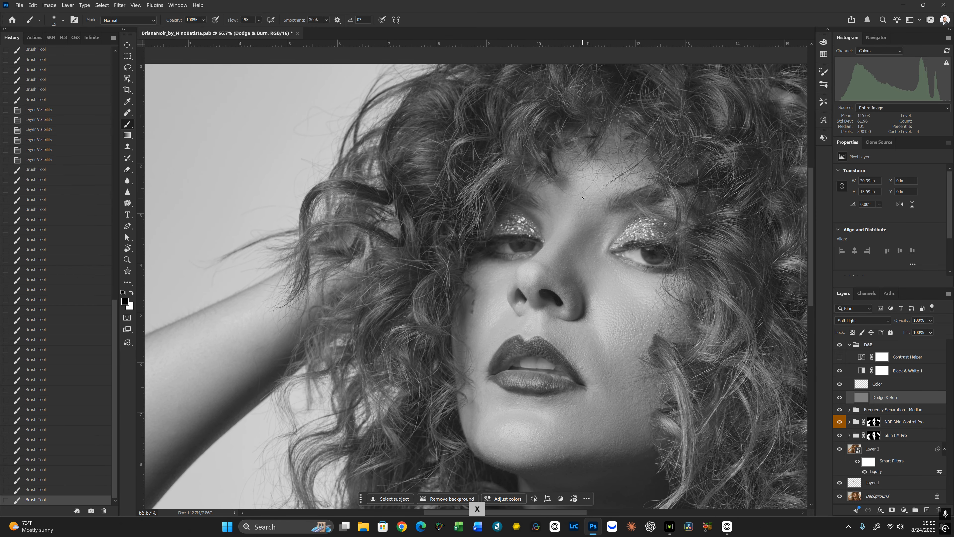
Burn the bright area between the eyebrows with a small black brush on the Dodge & Burn layer
key(bracketleft)
drag(583, 198, 591, 218)
key(x)
key(bracketright)
Rotate the canvas so the neck lies sideways and dodge the dark patches below the jaw with a soft white brush
key(space)
drag(593, 425, 578, 184)
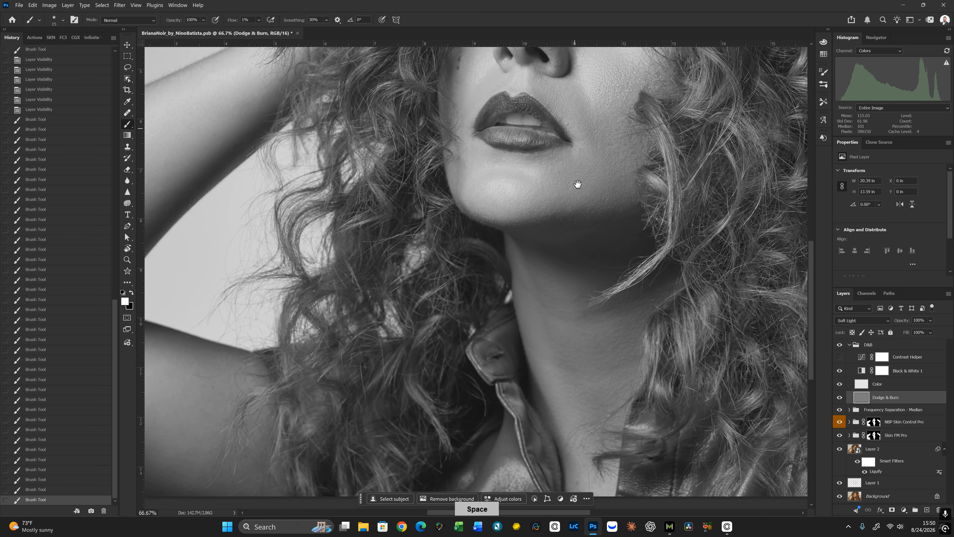
key(r)
mouse_move(625, 341)
mouse_down()
mouse_move(664, 288)
mouse_move(530, 132)
mouse_up()
key(b)
key(space)
drag(535, 232, 672, 271)
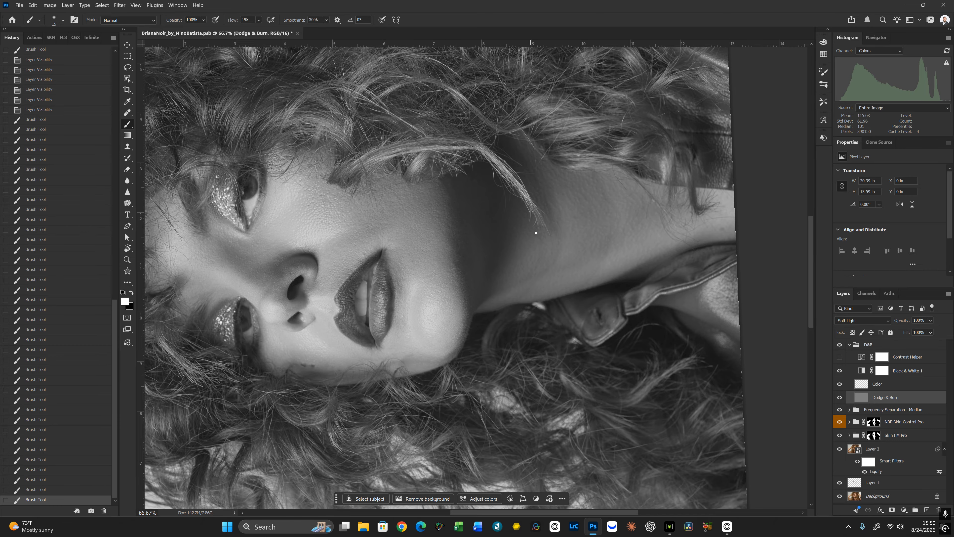
key(bracketright)
key(bracketright)
key(bracketright)
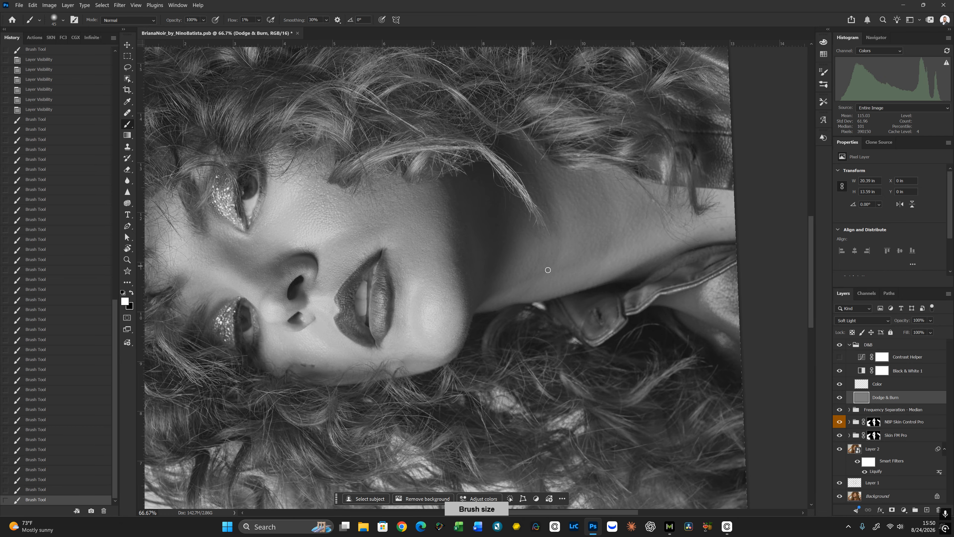
mouse_move(549, 270)
mouse_down()
mouse_move(557, 260)
mouse_move(534, 275)
mouse_move(540, 251)
mouse_move(566, 236)
mouse_move(544, 257)
mouse_up()
key(bracketleft)
key(bracketleft)
key(bracketleft)
key(bracketleft)
key(bracketright)
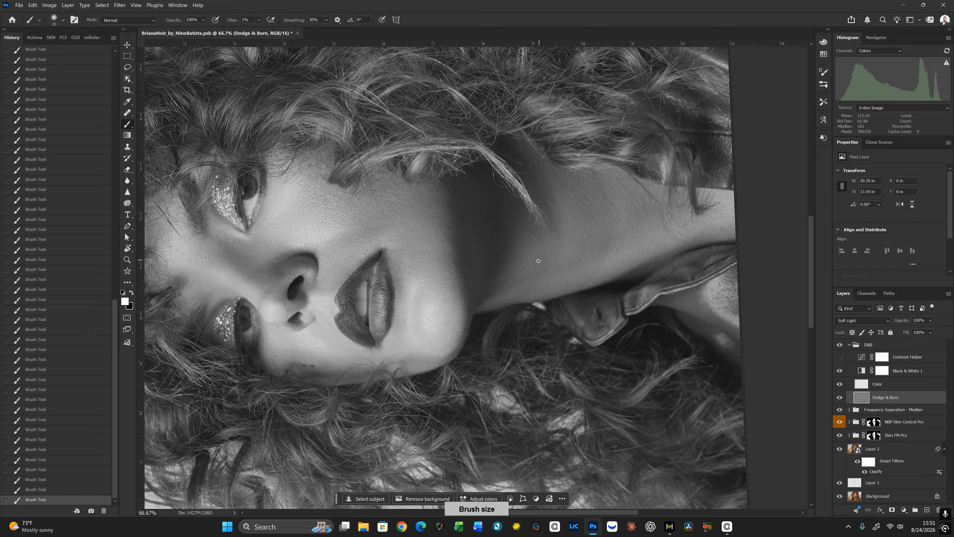
key(bracketleft)
Even out the middle of the neck, burning bright spots in black and dodging dark spots in white at varying brush sizes
key(x)
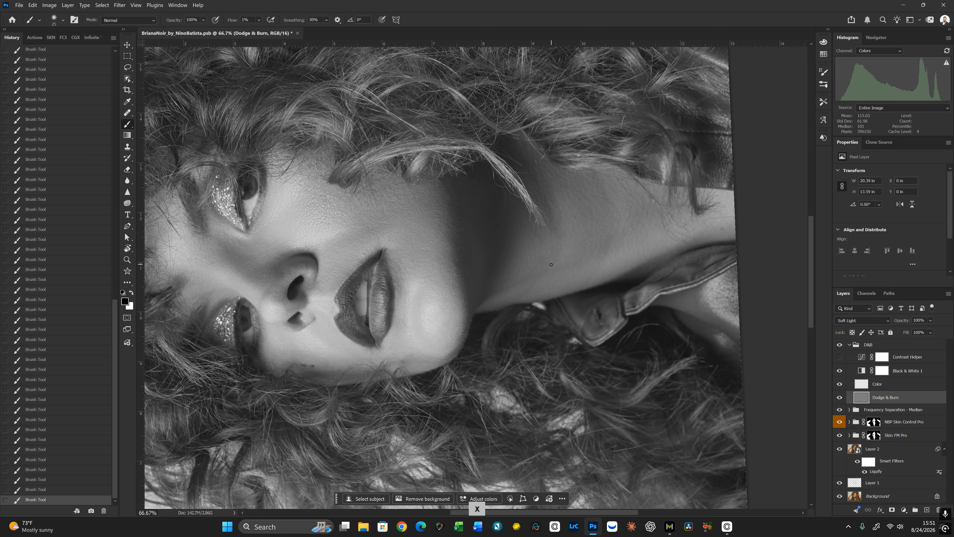
key(bracketright)
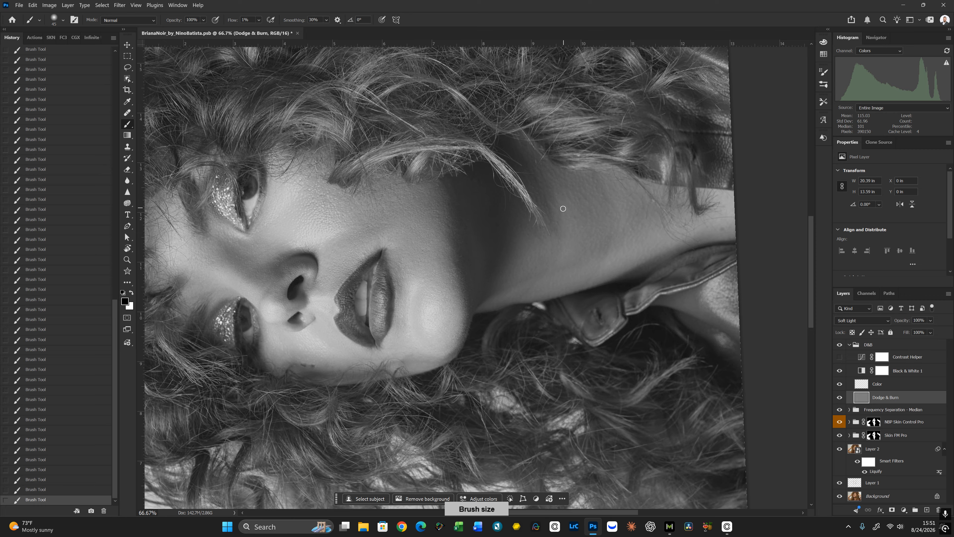
key(x)
key(bracketleft)
key(bracketright)
key(bracketright)
key(bracketright)
key(bracketright)
key(bracketleft)
key(bracketleft)
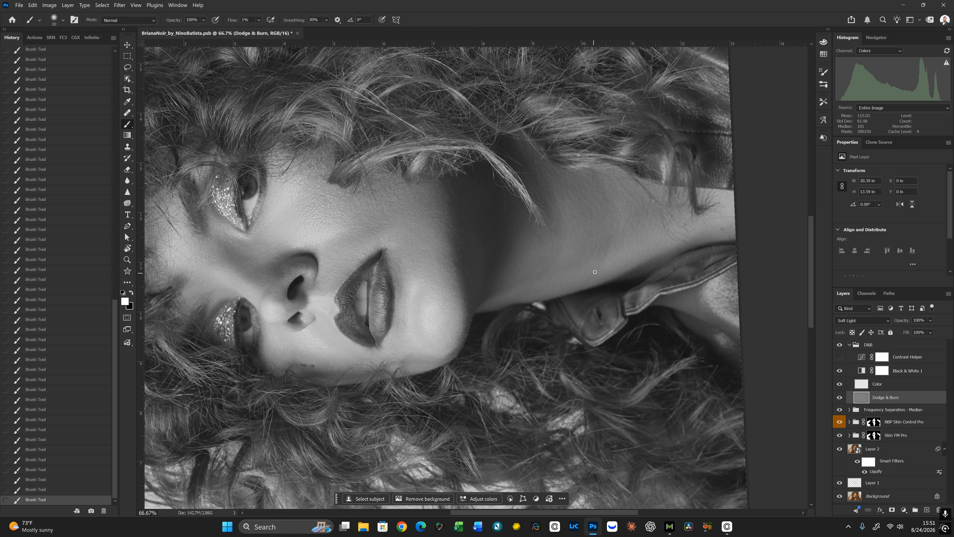
key(bracketleft)
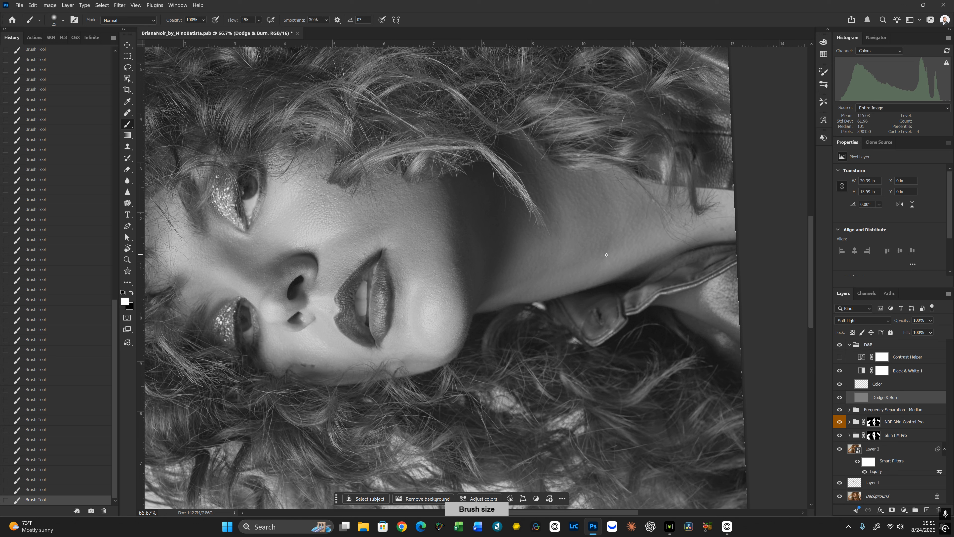
key(bracketright)
key(bracketright)
Burn the remaining bright patches on the neck with a small black brush
key(x)
key(bracketright)
key(bracketleft)
key(bracketleft)
key(bracketleft)
key(bracketright)
key(bracketright)
key(bracketright)
Dodge the broader shadow transitions on the neck in white, enlarging the brush for wide areas and shrinking it for details
key(x)
key(bracketright)
key(bracketright)
key(bracketright)
key(bracketright)
key(bracketright)
key(bracketright)
key(bracketright)
key(bracketright)
key(bracketright)
key(bracketleft)
key(bracketleft)
key(bracketleft)
key(bracketleft)
key(bracketleft)
key(bracketleft)
key(bracketleft)
key(bracketleft)
Reset the canvas rotation and dodge the lower neck beside the collar with a larger white brush
key(r)
click(126, 21)
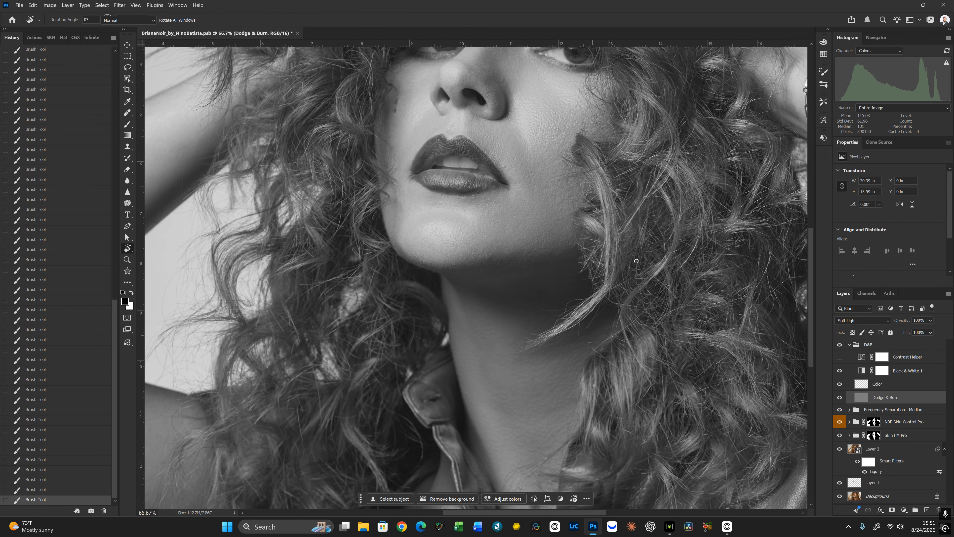
key(b)
drag(541, 263, 600, 90)
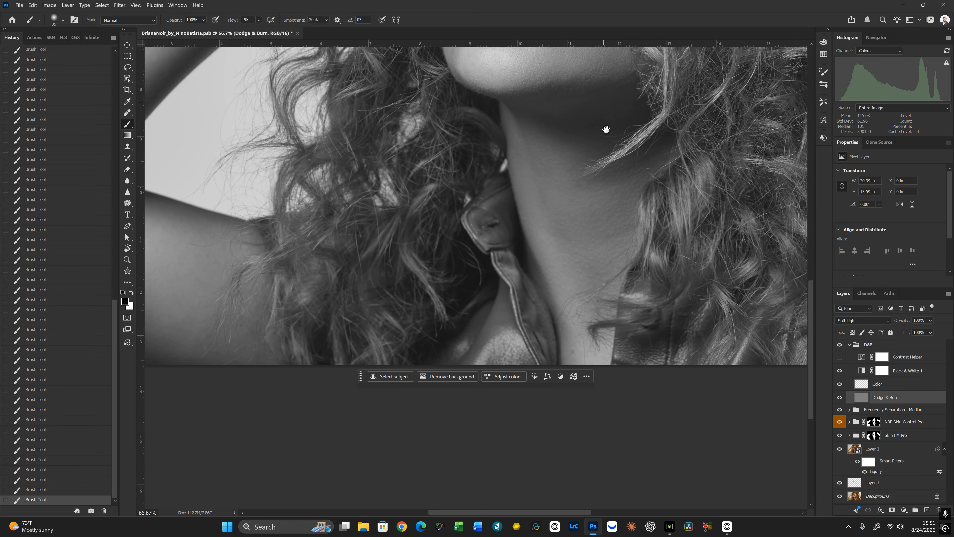
key(x)
key(bracketright)
key(bracketright)
key(bracketright)
key(bracketright)
key(bracketright)
key(bracketright)
key(bracketright)
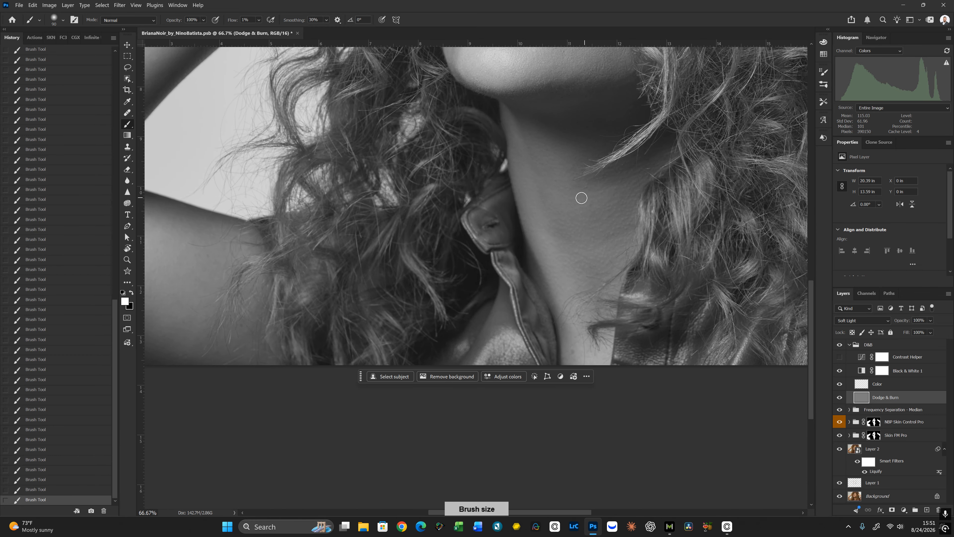
Smooth the upper arm at the image's lower-left corner by dodging dark patches in white and burning bright ones in black
drag(376, 301, 602, 192)
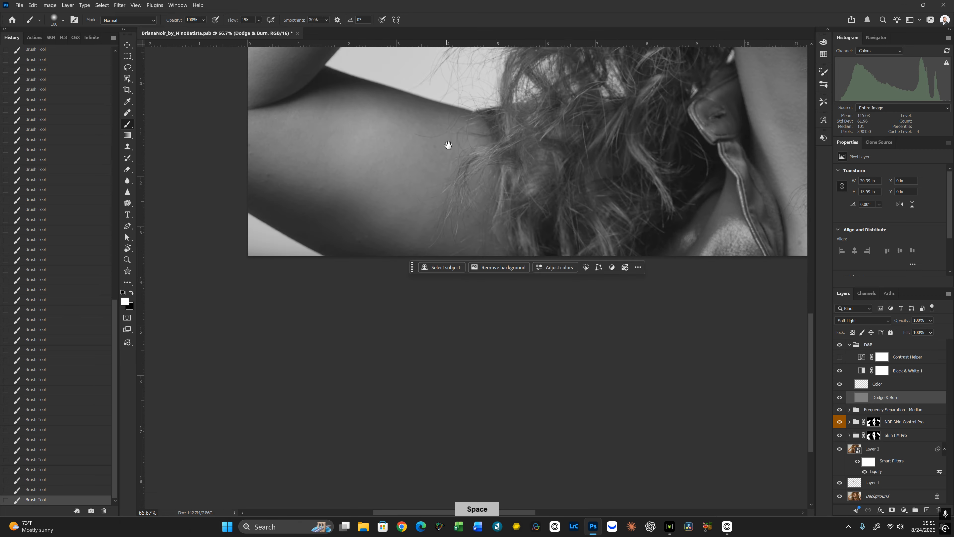
drag(448, 145, 581, 194)
key(bracketleft)
key(bracketleft)
key(bracketleft)
key(bracketleft)
key(bracketleft)
key(bracketleft)
key(bracketleft)
key(bracketleft)
key(bracketleft)
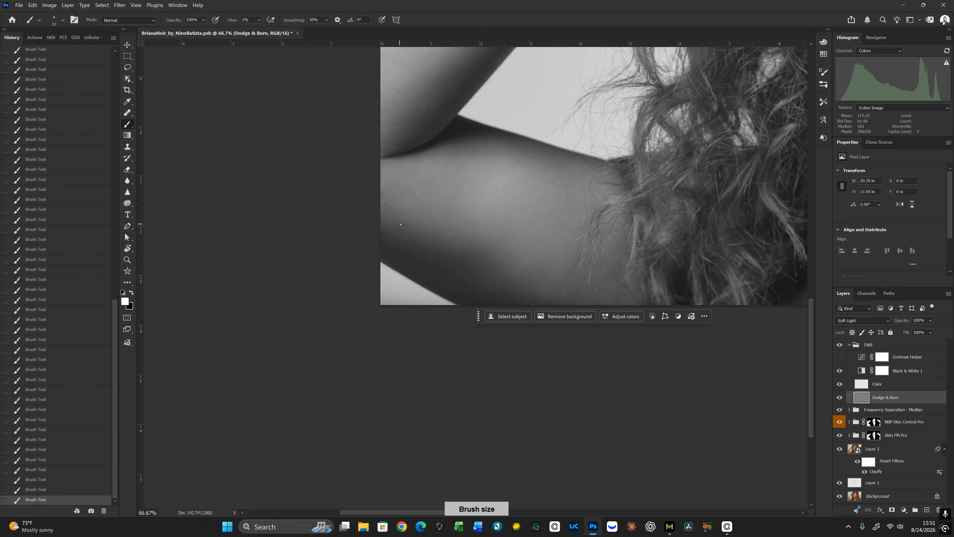
key(bracketright)
key(bracketright)
key(bracketright)
key(bracketright)
key(bracketright)
key(x)
key(bracketleft)
Burn uneven bright patches on the raised forearm at the image's left edge with a small black brush
scroll(453, 239, up, 5)
scroll(454, 240, left, 2)
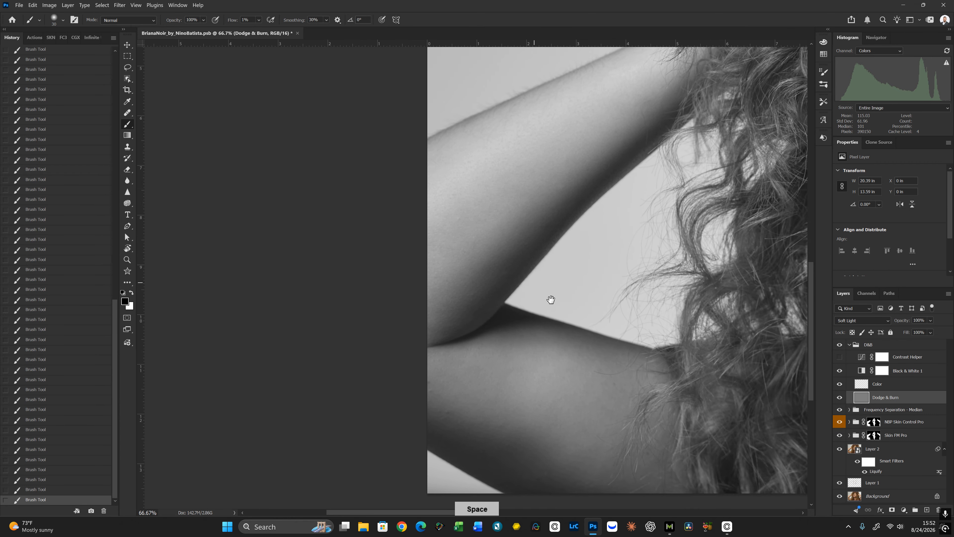
key(bracketright)
key(bracketright)
key(bracketright)
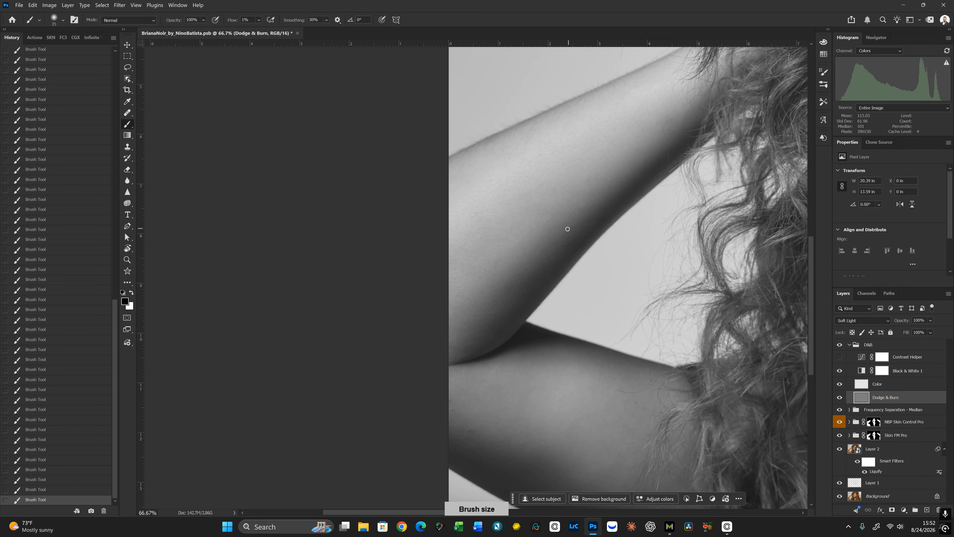
key(bracketleft)
key(bracketleft)
key(bracketleft)
key(bracketright)
Burn bright patches around the bracelet and wrist of the other arm with a black brush, varying its size
drag(763, 239, 370, 276)
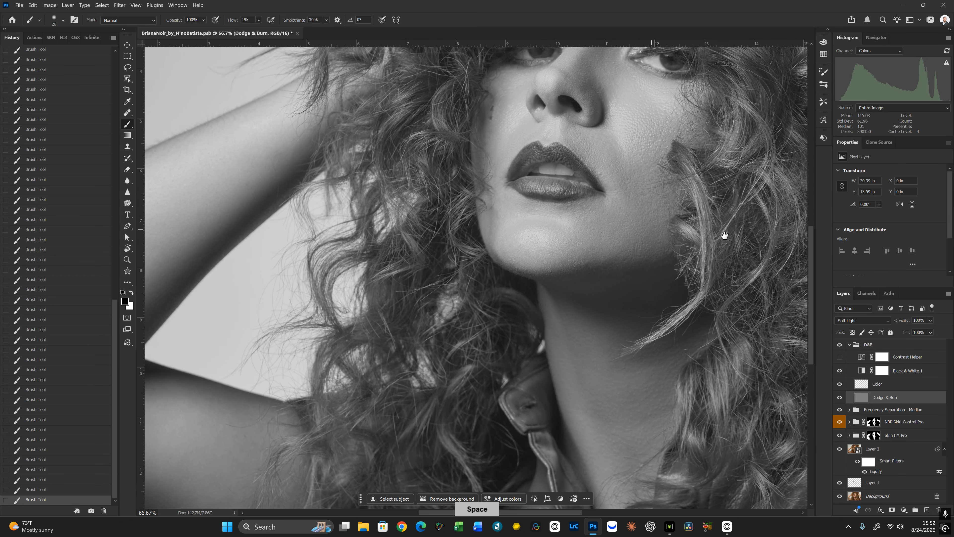
mouse_move(724, 235)
mouse_down()
mouse_move(396, 175)
mouse_move(544, 190)
mouse_move(599, 432)
mouse_up()
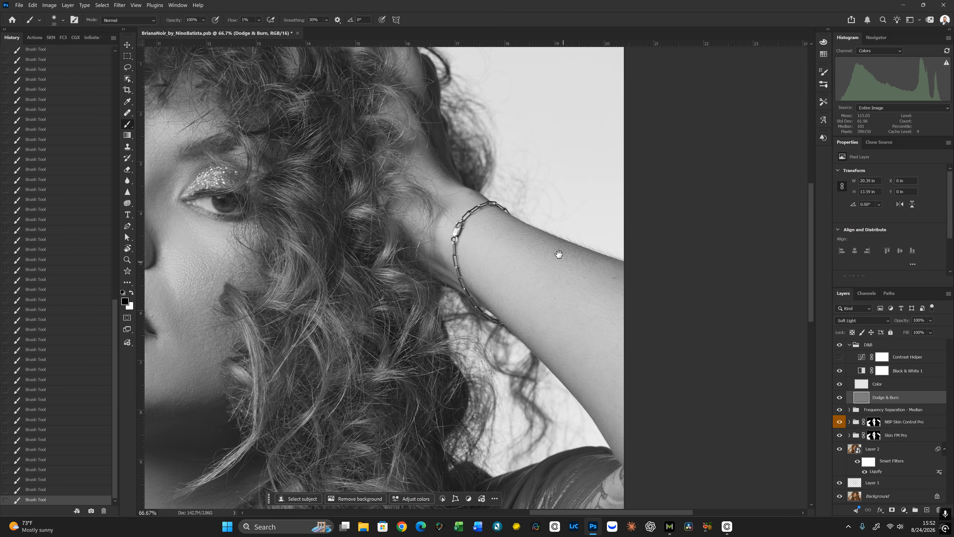
drag(535, 251, 550, 255)
key(bracketright)
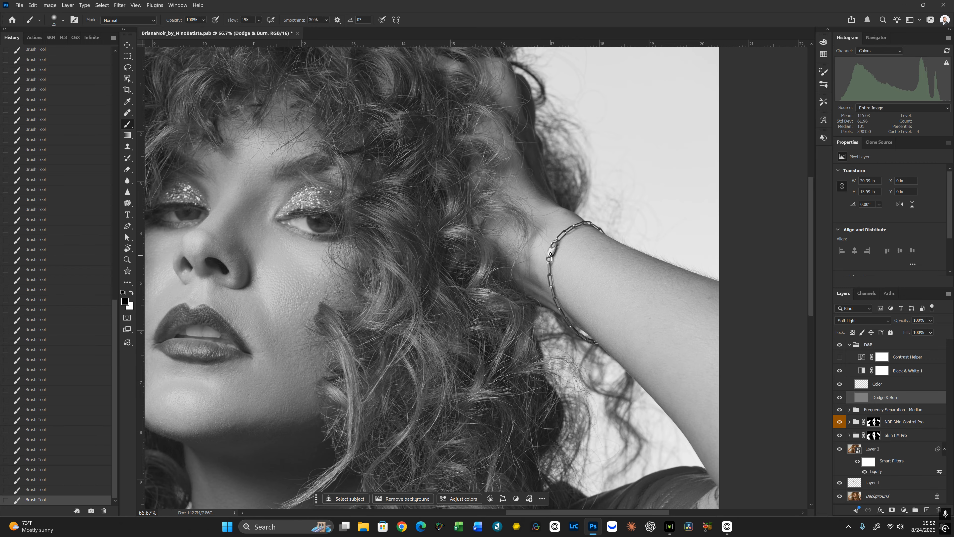
key(bracketleft)
key(bracketleft)
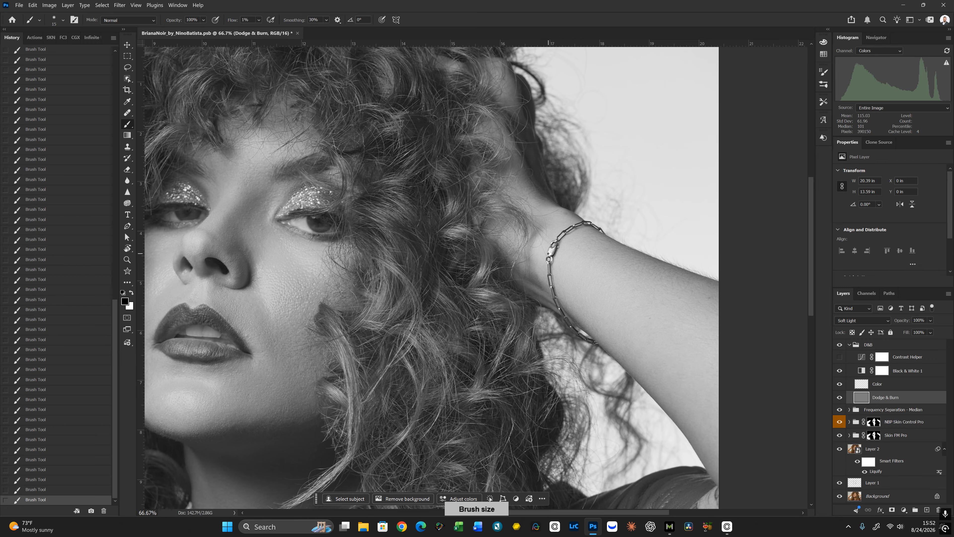
key(bracketright)
key(bracketright)
key(bracketright)
key(bracketright)
key(bracketright)
key(bracketleft)
key(bracketleft)
key(bracketleft)
Hide the Black & White 1 layer and toggle the D&B group's visibility to compare the whole retouch in colour
key(ctrl+0)
click(840, 370)
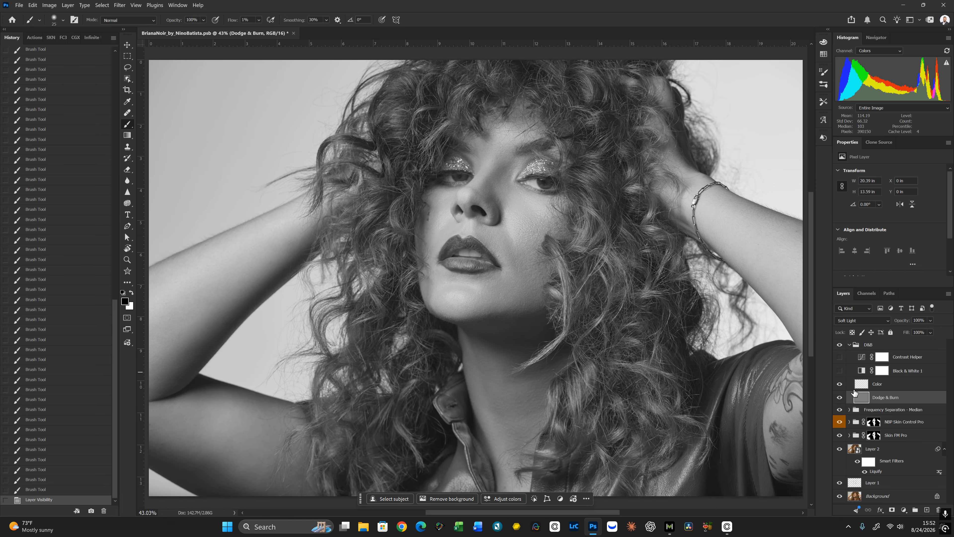
key(ctrl+minus)
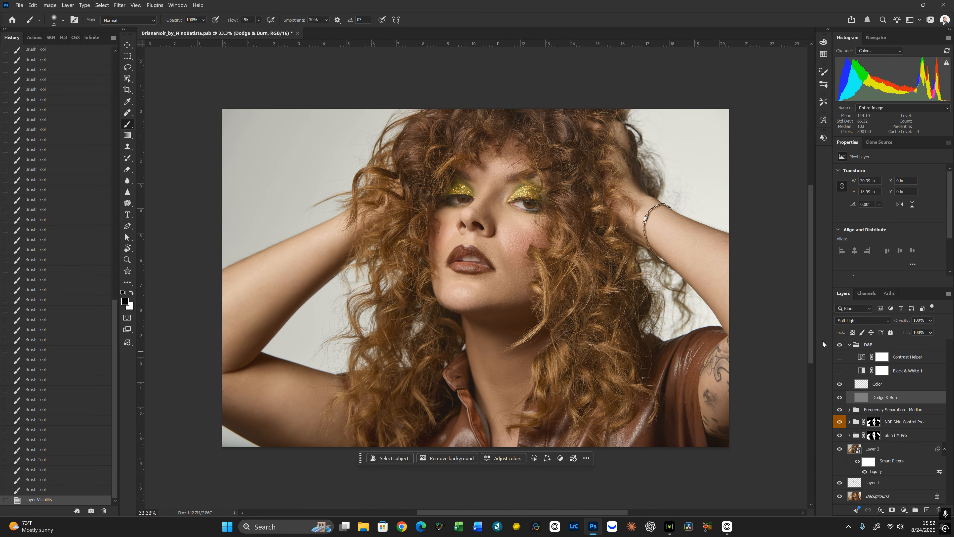
click(841, 345)
click(841, 345)
click(840, 345)
click(841, 346)
click(842, 348)
click(842, 348)
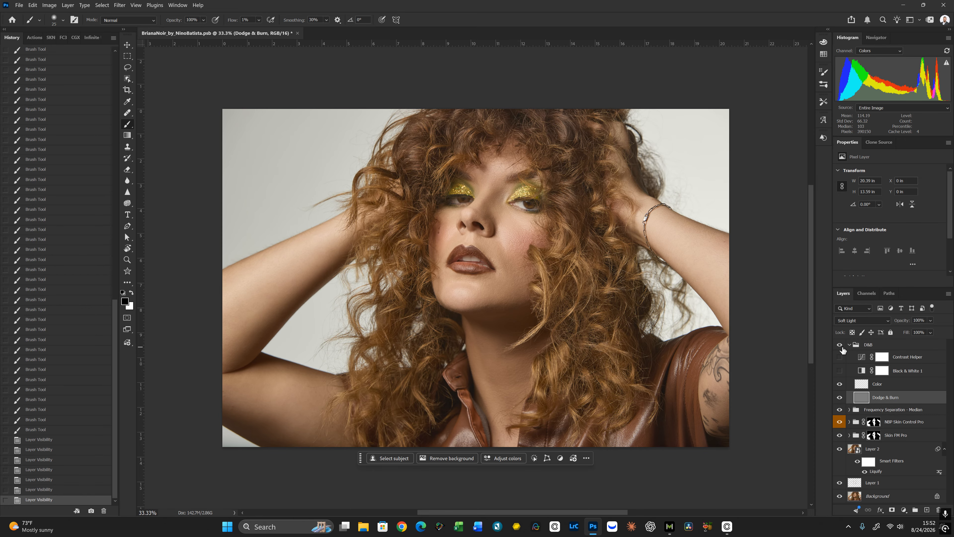
click(842, 349)
click(841, 346)
Show the Black & White 1 adjustment layer again to continue on the lower face
key(ctrl+plus)
key(ctrl+plus)
drag(494, 281, 604, 264)
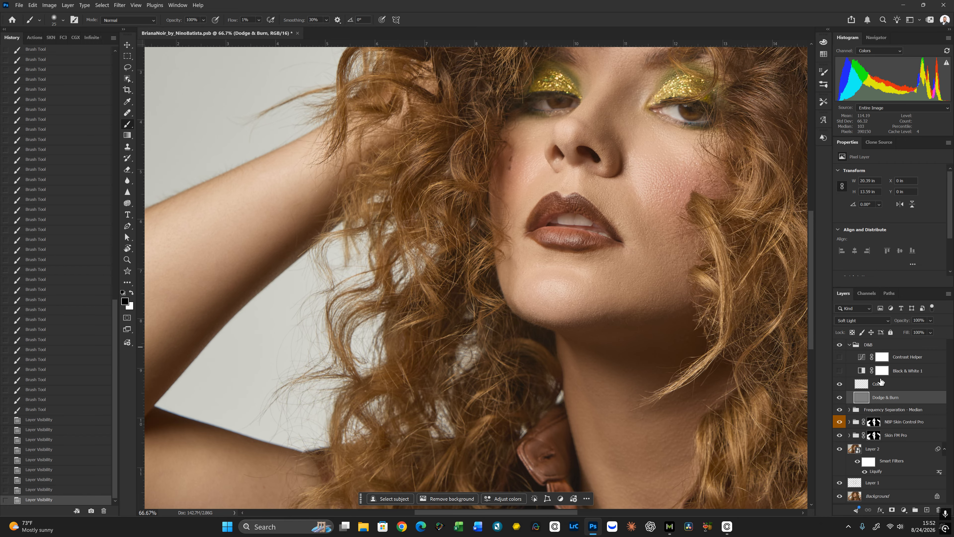
click(840, 371)
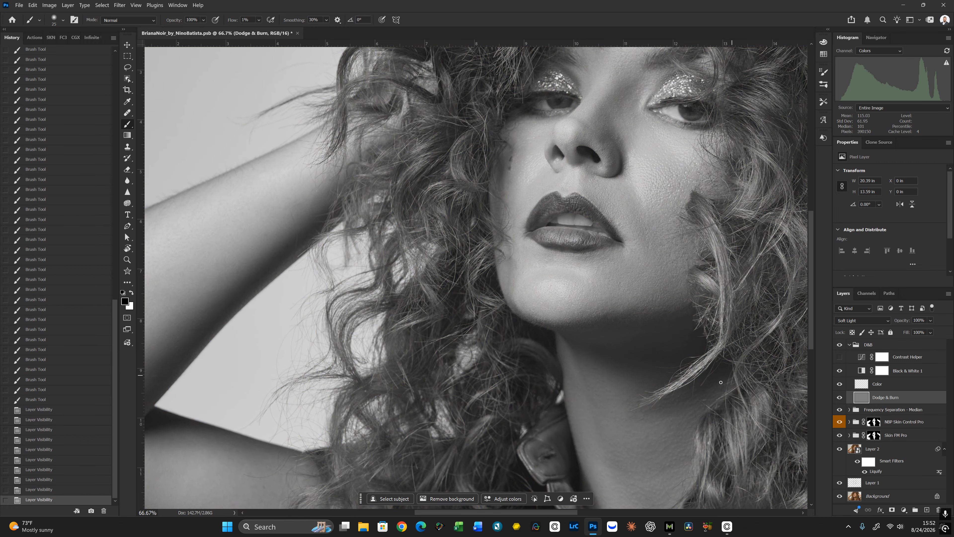
Burn the bright jaw edge beside the hair, below the corner of the mouth, with a soft black brush
key(bracketright)
drag(506, 266, 506, 281)
key(bracketleft)
key(bracketleft)
Dodge along the lower edge of the chin in white and burn the neighbouring bright patches in black
key(x)
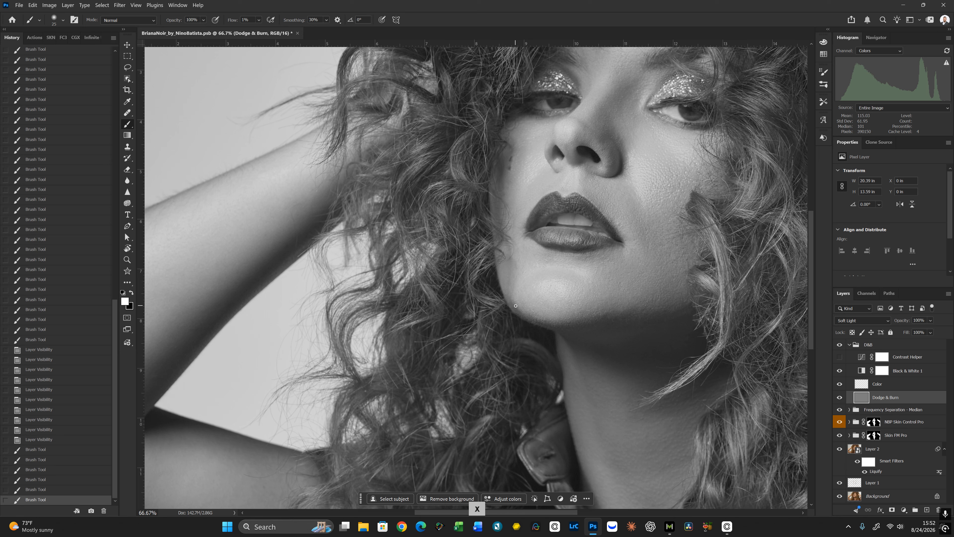
mouse_move(520, 313)
mouse_down()
mouse_move(506, 288)
mouse_move(516, 315)
mouse_move(553, 328)
mouse_move(604, 283)
mouse_move(567, 275)
mouse_move(561, 306)
mouse_up()
key(x)
key(bracketleft)
key(bracketright)
key(bracketright)
key(bracketleft)
Dodge the lower chin with a larger white brush to soften its tonal transition
key(x)
key(bracketright)
key(bracketright)
key(bracketright)
key(bracketright)
key(bracketright)
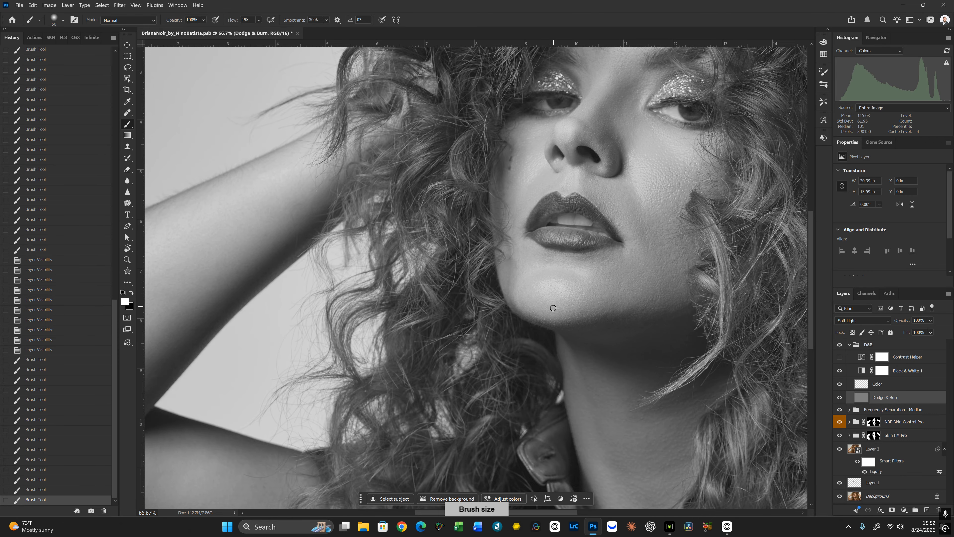
Dodge the dark spots along the nose tip down to the nostril with a very small white brush
key(bracketleft)
key(bracketleft)
key(bracketleft)
key(bracketleft)
key(bracketleft)
key(bracketleft)
key(bracketleft)
key(bracketleft)
key(bracketleft)
scroll(585, 240, up, 5)
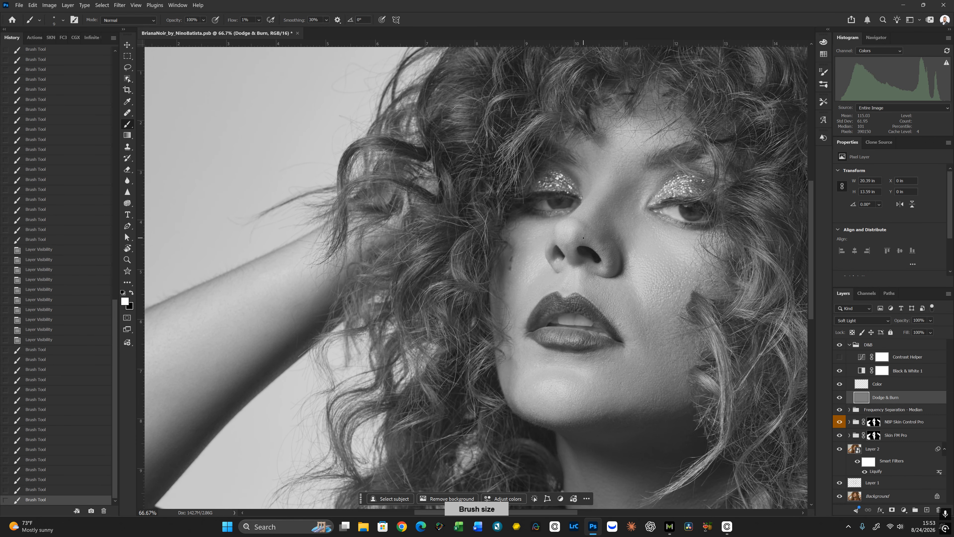
mouse_move(583, 237)
mouse_down()
mouse_move(597, 222)
mouse_move(587, 221)
mouse_move(594, 230)
mouse_move(587, 220)
mouse_move(596, 233)
mouse_move(585, 235)
mouse_move(607, 250)
mouse_move(604, 256)
mouse_up()
key(bracketright)
Even out the tones around the nostril, alternating black burning and white dodging with a slightly larger brush
key(x)
key(bracketright)
key(x)
key(bracketleft)
key(bracketright)
key(bracketright)
key(bracketright)
key(bracketright)
Burn the bright spots along the outer wing and lower edge of the shadowed nostril in black, at brush size 20–25
key(x)
key(bracketleft)
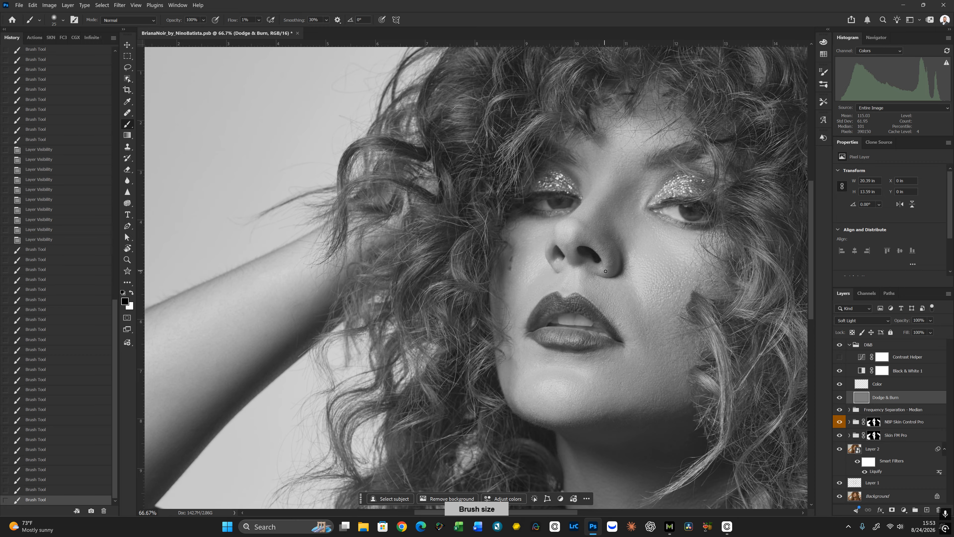
click(606, 271)
key(bracketleft)
click(615, 261)
click(615, 259)
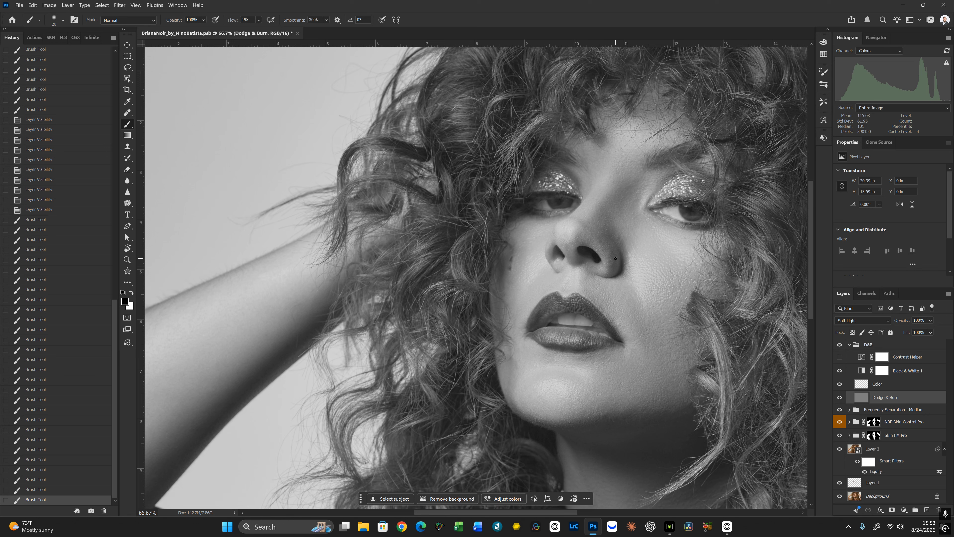
click(612, 260)
Dodge the shadowed skin beside the nostril and up along the side of the nose with a white brush
key(x)
click(615, 248)
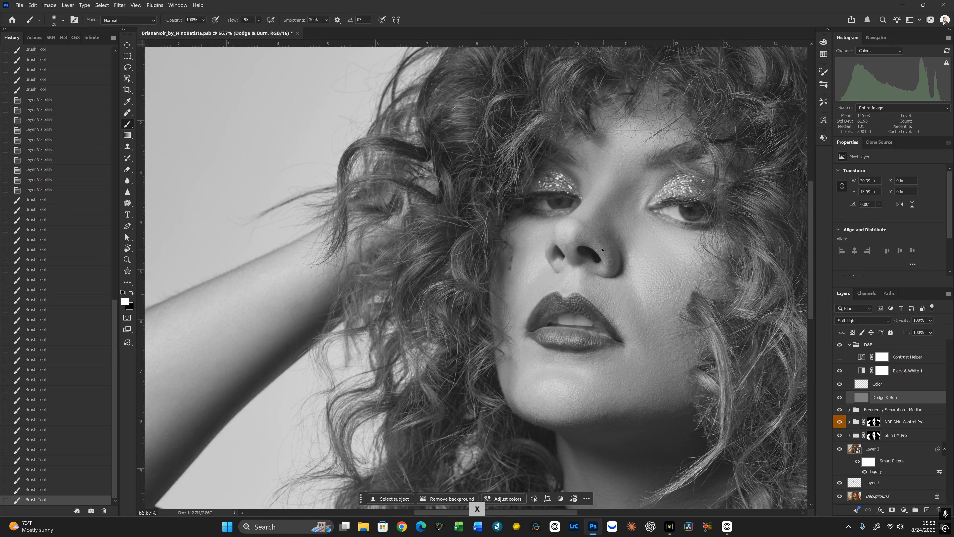
click(618, 239)
key(bracketright)
click(632, 246)
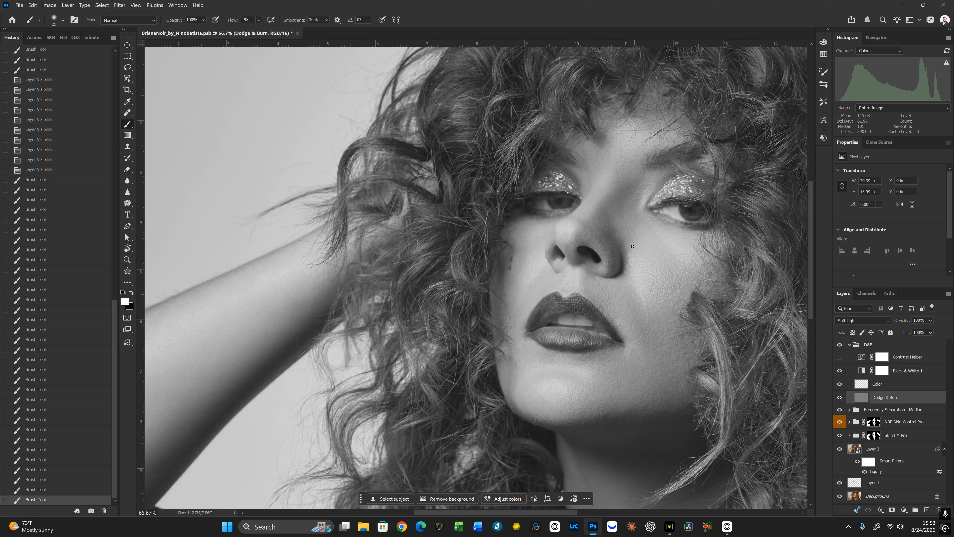
click(631, 227)
click(632, 230)
key(bracketright)
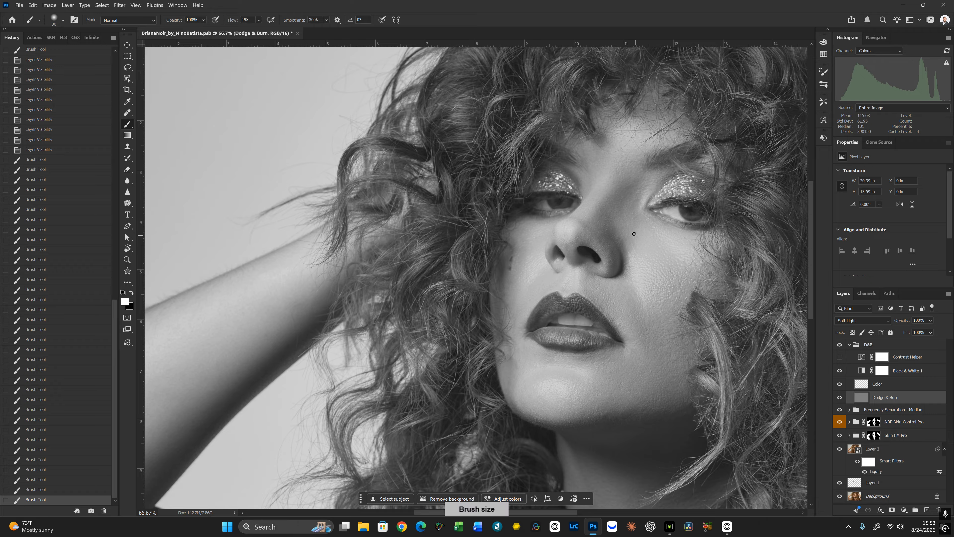
click(634, 247)
click(634, 247)
Dodge the skin under the eye on the shadowed side of the face in white, varying the brush size
key(bracketleft)
key(bracketleft)
click(673, 239)
key(bracketright)
key(bracketright)
click(658, 234)
key(bracketleft)
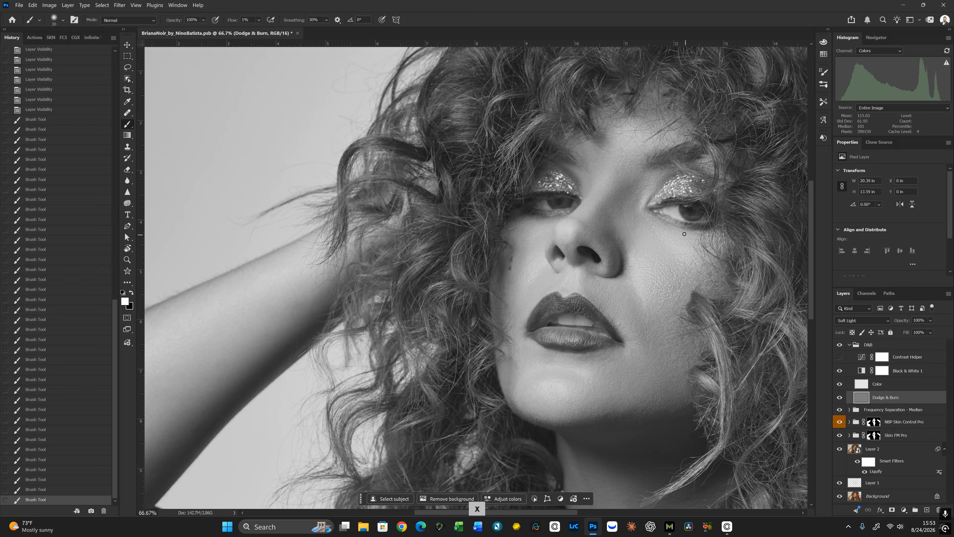
Burn the bright patches around the small hair shadows on the lit cheek with a small black brush
key(x)
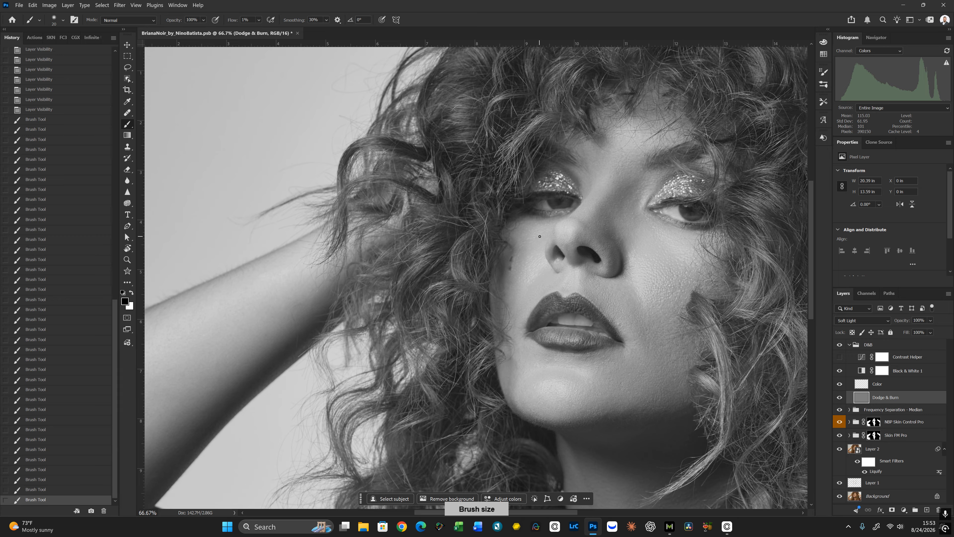
click(516, 256)
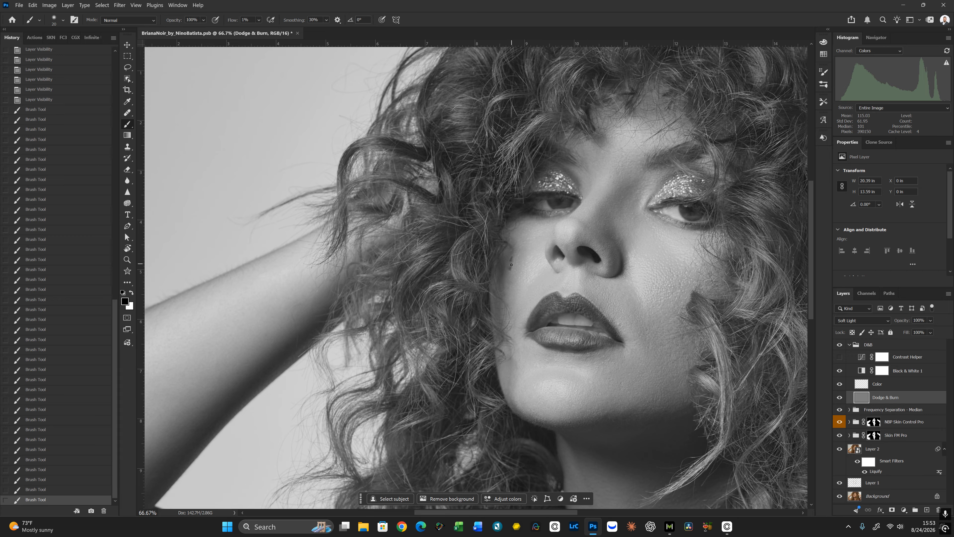
click(512, 264)
click(515, 257)
key(bracketleft)
click(519, 247)
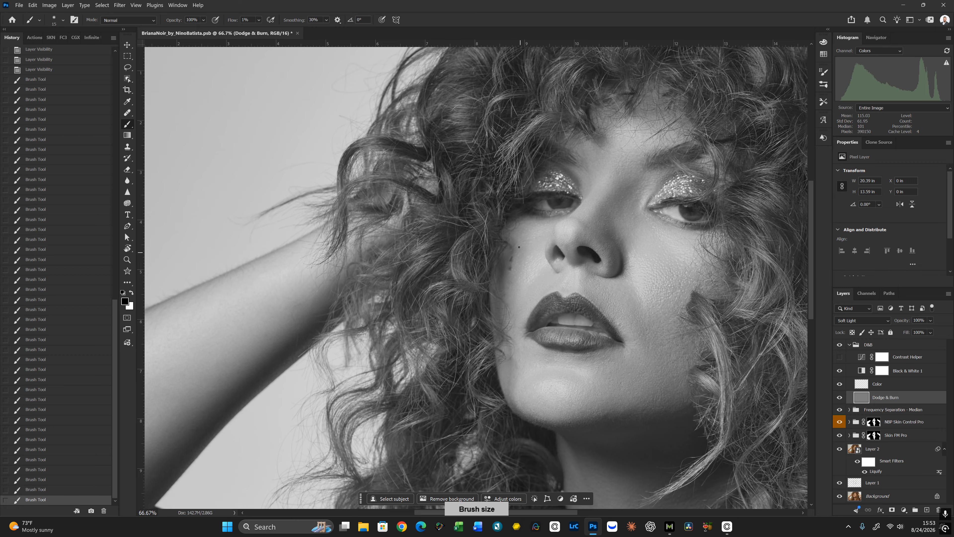
click(516, 249)
click(511, 249)
click(509, 272)
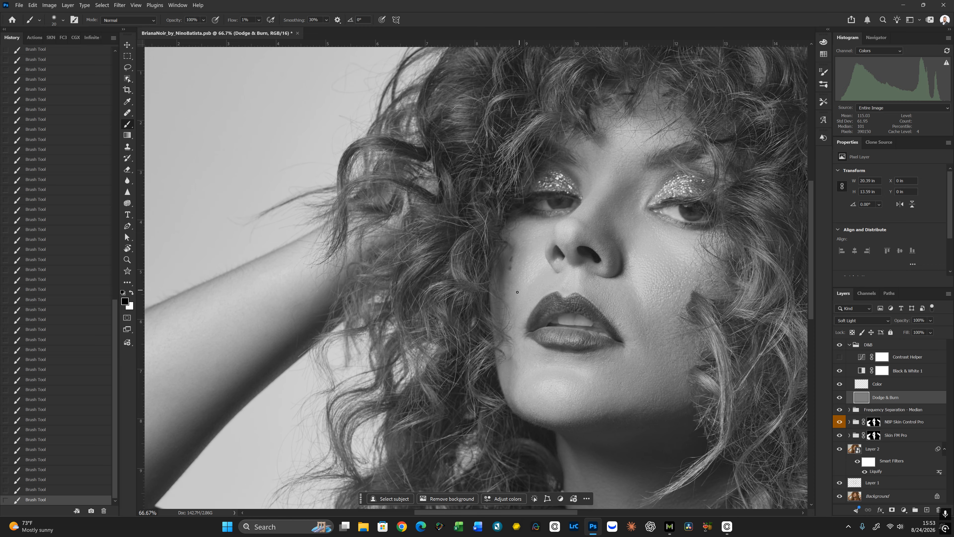
key(bracketright)
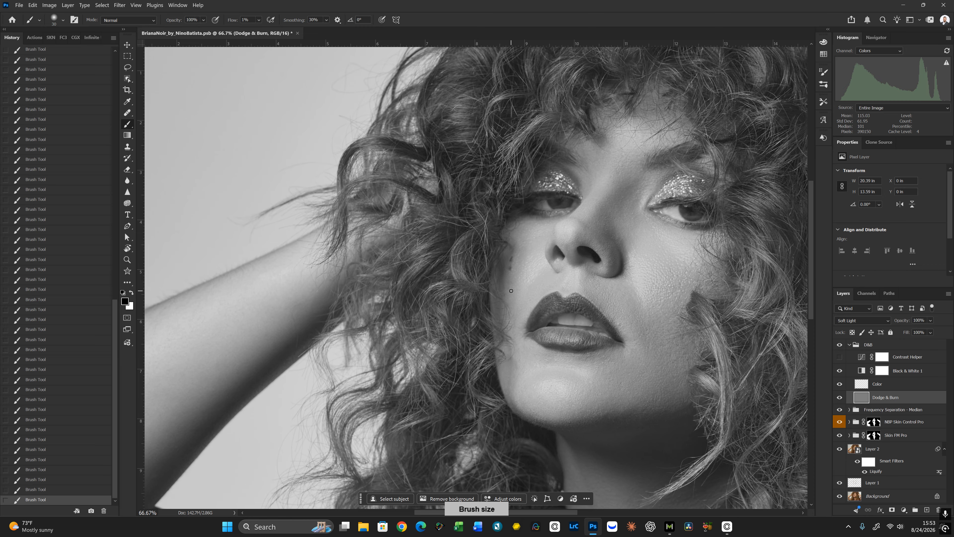
Dodge the lit cheek between the hairline and the mouth in white, enlarging the brush to smooth broader transitions
key(x)
key(bracketleft)
key(bracketright)
key(bracketright)
key(bracketright)
key(bracketleft)
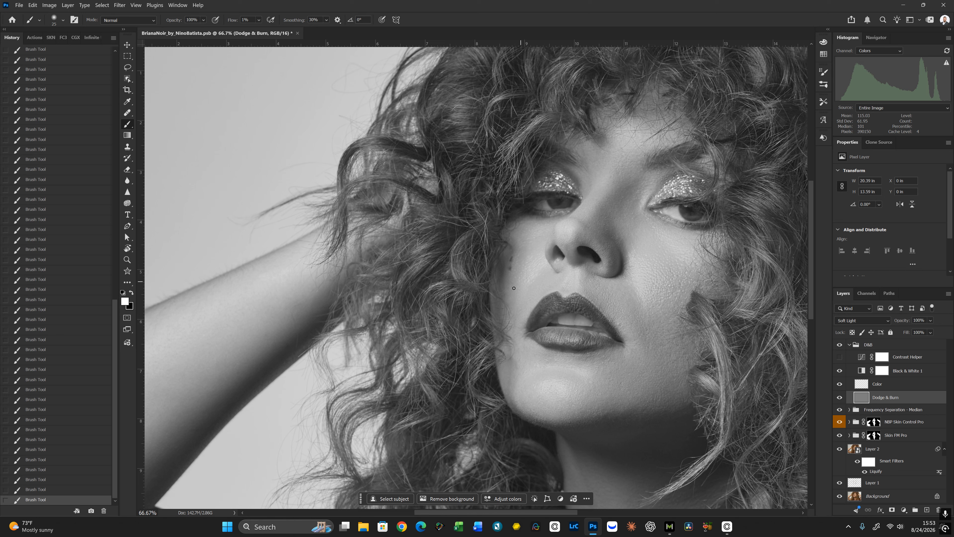
key(bracketright)
key(bracketright)
key(bracketright)
key(bracketright)
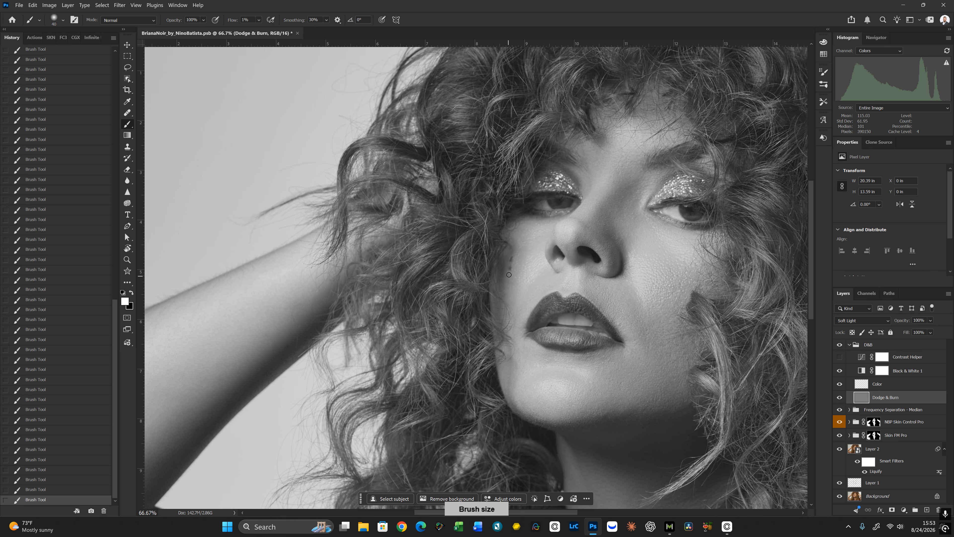
Burn the cheek edge beside the hair at mouth level in black, and dodge the skin just inside it in white
key(x)
key(bracketright)
key(bracketright)
key(bracketleft)
key(bracketleft)
key(bracketleft)
key(bracketleft)
key(bracketright)
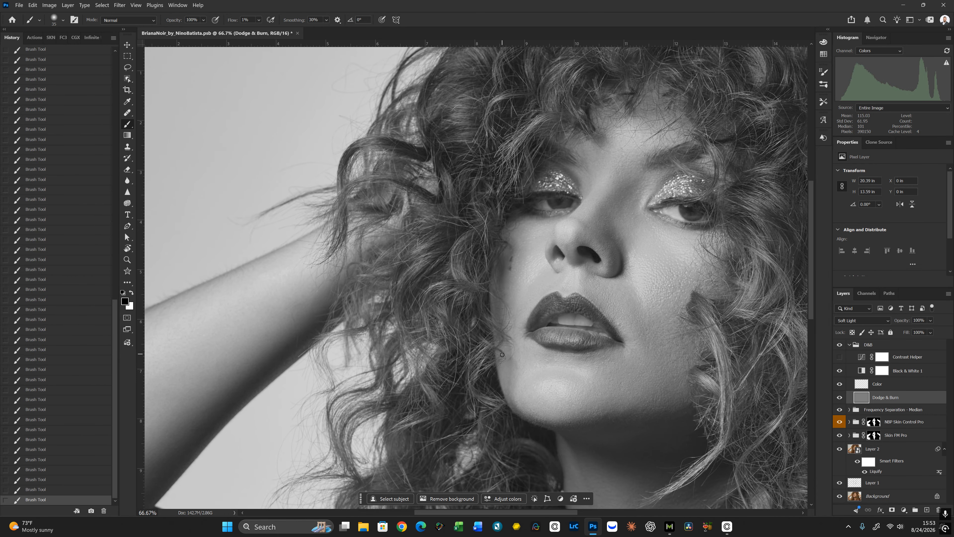
key(x)
key(bracketleft)
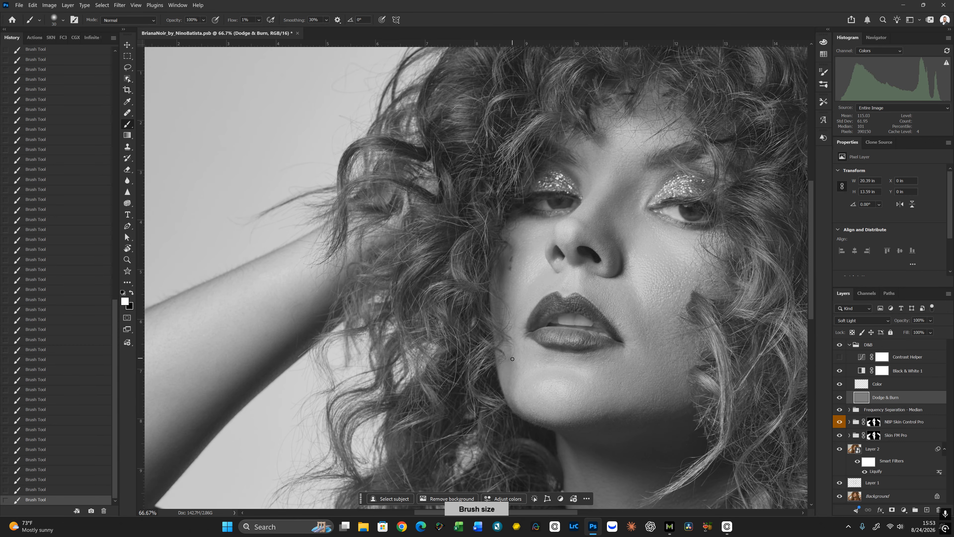
Dodge beside the nose bridge in white, and touch up the skin at the shadowed mouth corner in black and white
key(space)
drag(718, 262, 658, 249)
key(bracketleft)
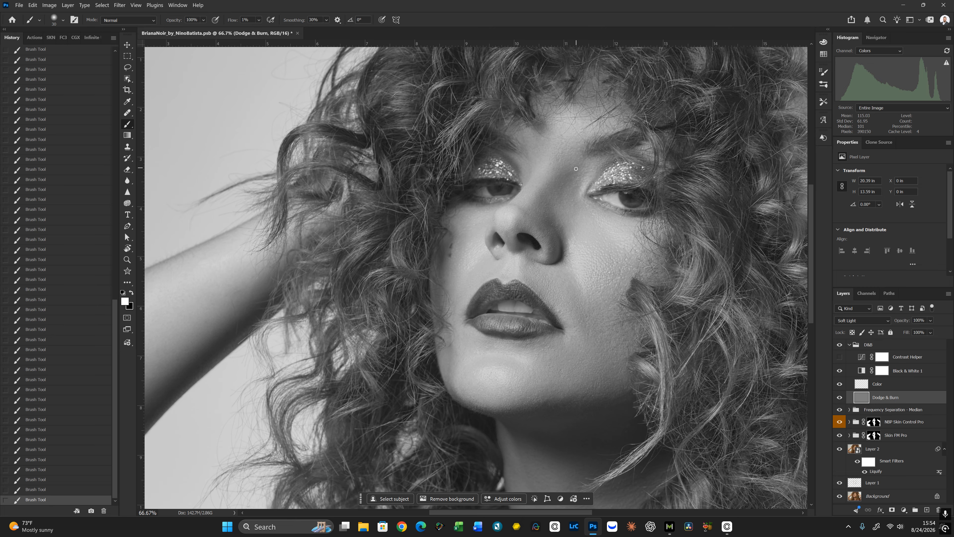
key(x)
key(bracketleft)
key(bracketleft)
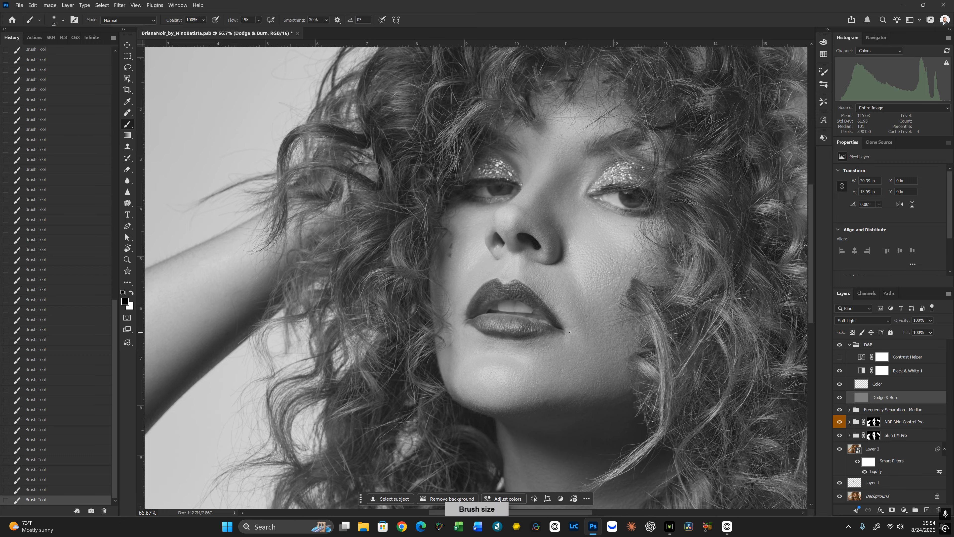
key(bracketright)
key(x)
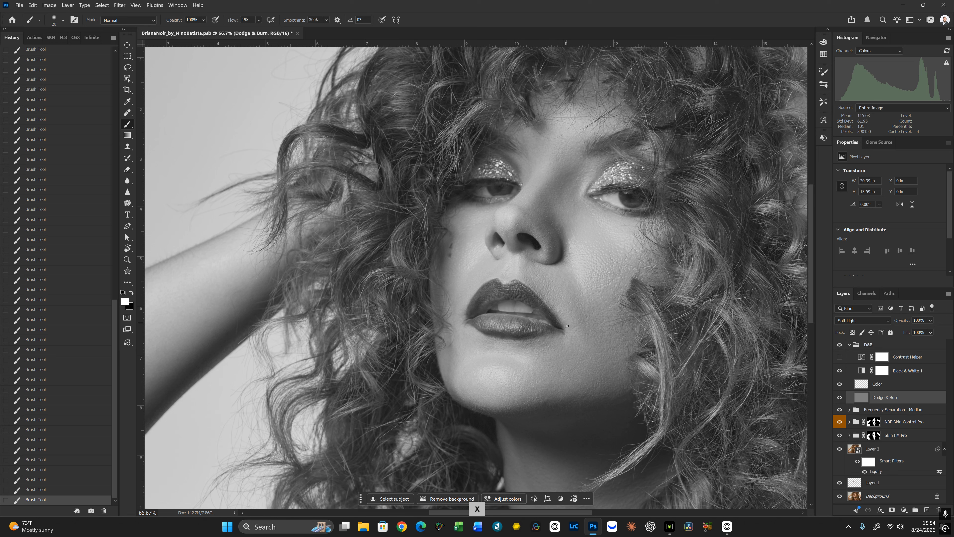
key(bracketright)
Hide the Black & White 1 adjustment layer and select the Color layer
click(840, 371)
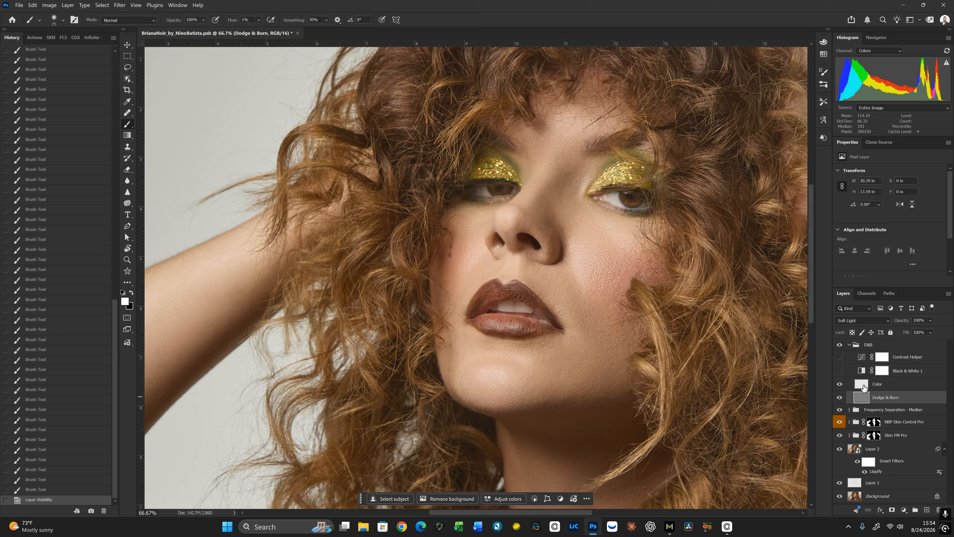
click(869, 383)
key(bracketright)
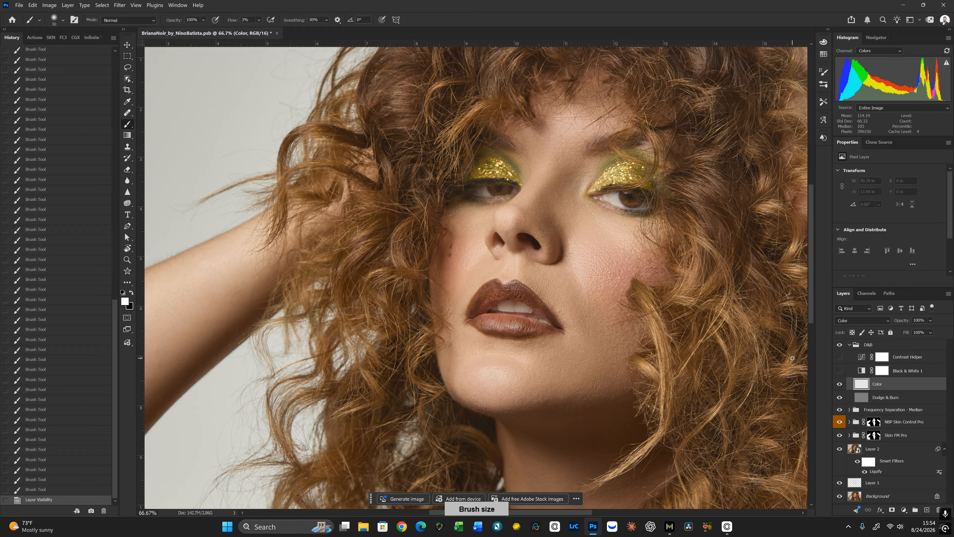
Sample skin tones from the lower cheek and paint them beside the mouth corner with a soft 300-pixel brush at 3% flow
alt+click(611, 356)
key(bracketright)
key(bracketright)
key(bracketright)
key(bracketright)
key(bracketright)
key(bracketright)
key(bracketright)
key(bracketright)
key(bracketright)
key(bracketright)
key(bracketright)
key(bracketright)
key(bracketright)
alt+click(607, 314)
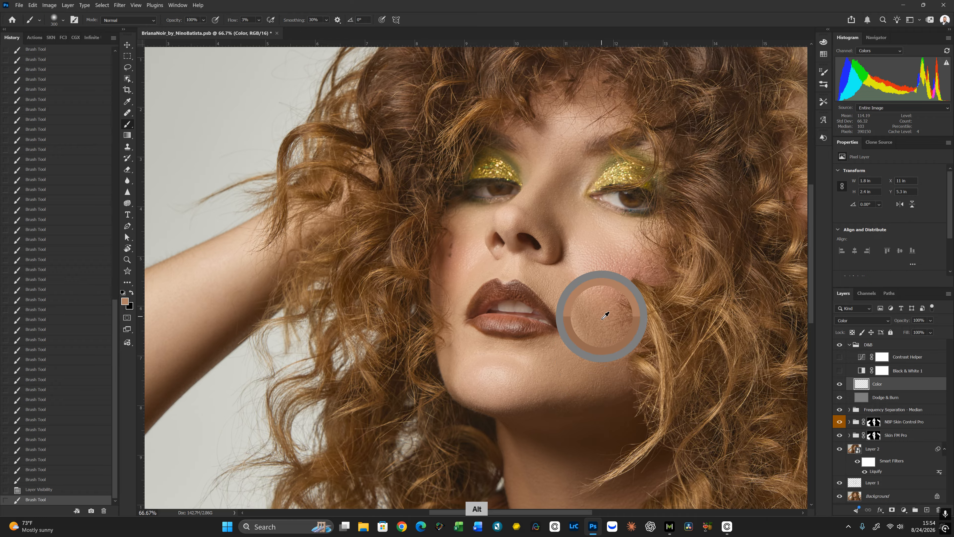
mouse_move(607, 316)
mouse_down()
mouse_move(612, 345)
mouse_move(604, 351)
mouse_move(599, 331)
mouse_move(605, 305)
mouse_move(578, 347)
mouse_up()
Sample the skin tone below the mouth corner and brush it over the nose to even out its colour
alt+click(596, 353)
key(bracketleft)
alt+click(571, 352)
mouse_move(545, 196)
mouse_down()
mouse_move(567, 241)
mouse_move(550, 263)
mouse_up()
key(bracketright)
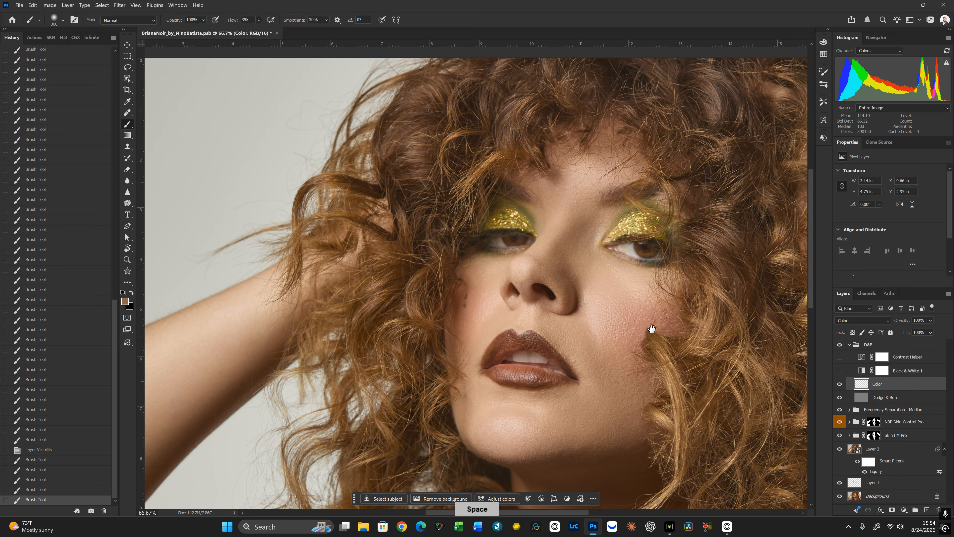
Fit the whole image in view, show Black & White 1, and ready the Dodge & Burn layer with white as brush colour
drag(652, 331, 629, 303)
drag(635, 369, 643, 199)
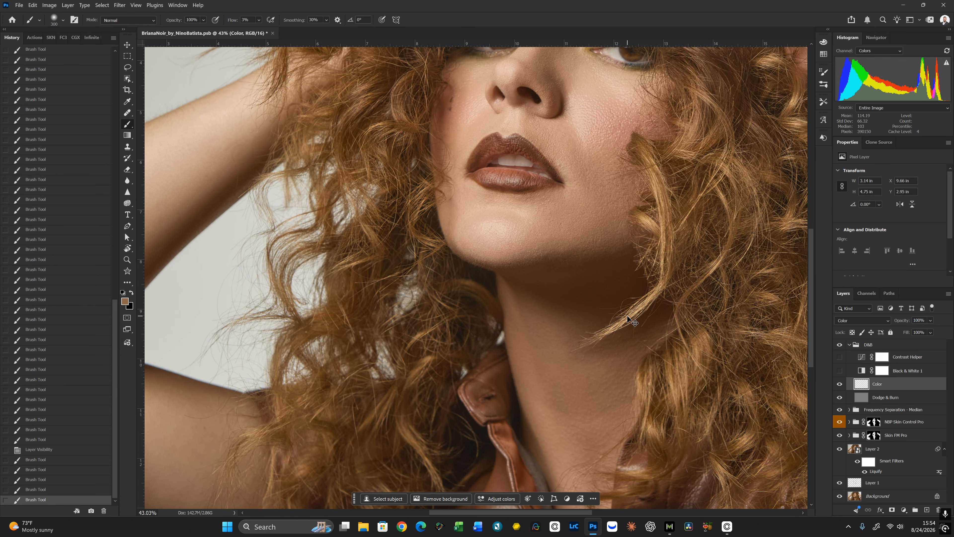
key(ctrl+0)
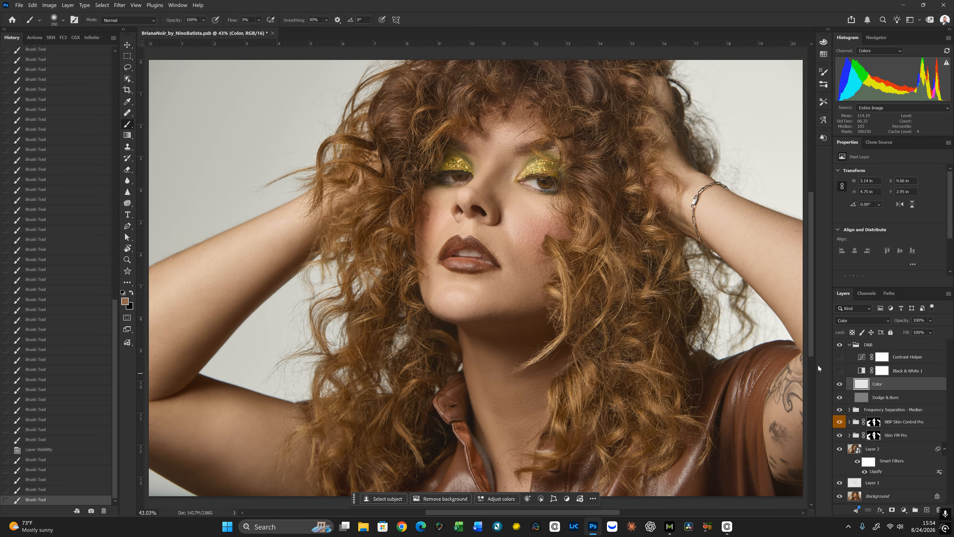
click(840, 371)
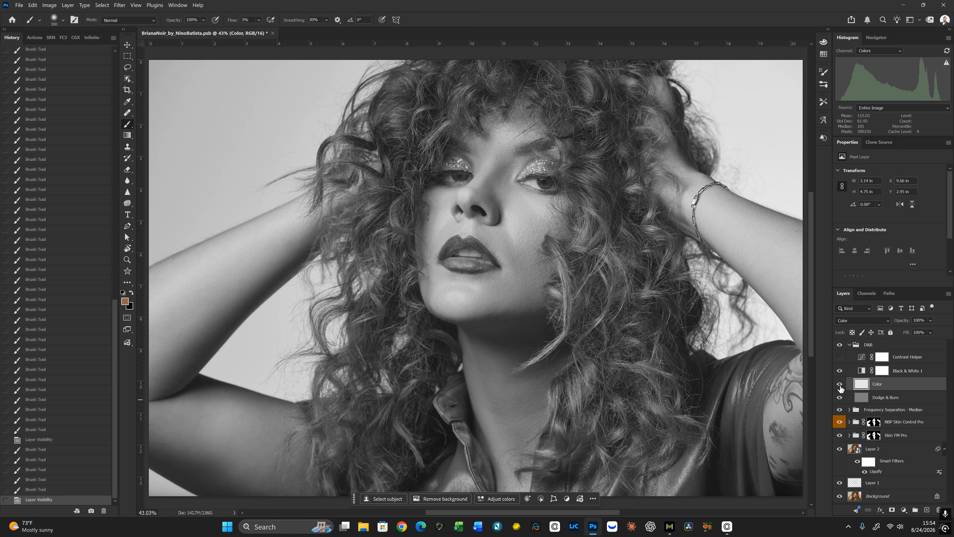
click(864, 401)
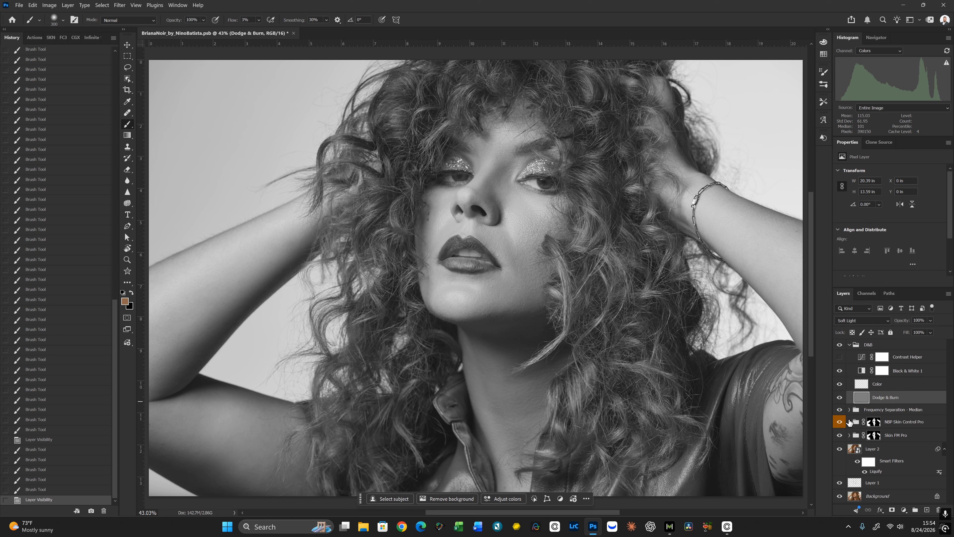
key(d)
key(x)
Dodge the shadowed cheek beside the mouth with a large soft white brush
key(bracketleft)
key(bracketleft)
key(bracketleft)
key(bracketleft)
key(bracketleft)
mouse_move(517, 246)
mouse_down()
mouse_move(512, 262)
mouse_move(520, 272)
mouse_move(507, 267)
mouse_up()
Dodge the fold between the nostril and the shadowed mouth corner with a much smaller white brush
key(bracketleft)
key(bracketleft)
key(bracketleft)
key(bracketleft)
key(bracketleft)
key(bracketleft)
key(bracketleft)
mouse_move(507, 233)
mouse_down()
mouse_move(521, 270)
mouse_move(500, 254)
mouse_move(506, 271)
mouse_move(516, 258)
mouse_move(504, 268)
mouse_move(513, 279)
mouse_move(503, 277)
mouse_move(496, 237)
mouse_move(498, 256)
mouse_move(509, 253)
mouse_move(502, 263)
mouse_move(508, 253)
mouse_move(489, 245)
mouse_move(528, 267)
mouse_move(514, 269)
mouse_move(500, 255)
mouse_up()
Refine the skin just above the shadowed mouth corner, alternating black and white and reducing the brush to 15 pixels
key(x)
key(bracketleft)
key(bracketleft)
key(bracketright)
key(bracketright)
key(bracketright)
key(x)
key(bracketleft)
key(bracketleft)
key(bracketleft)
key(x)
key(bracketleft)
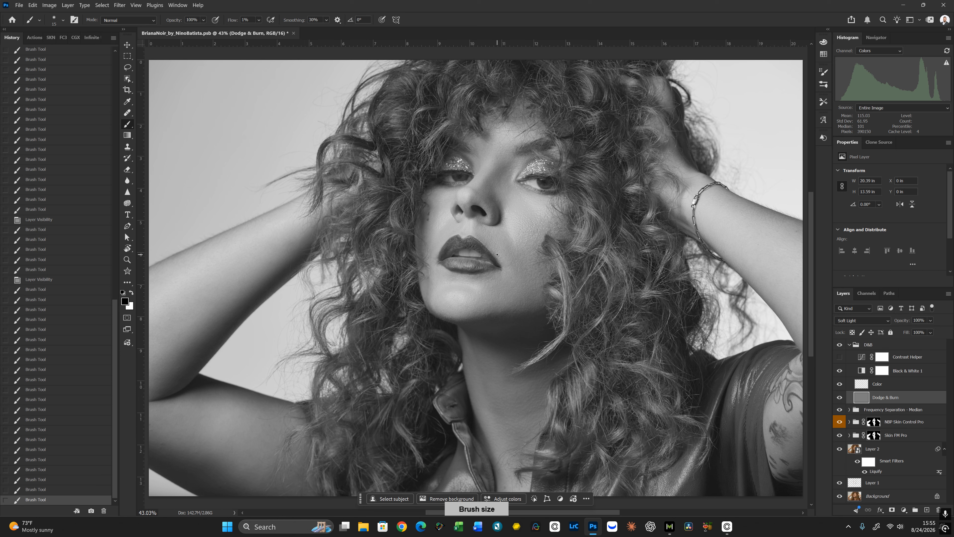
Burn the shadowed side of the face from the mouth corner to the jaw with black, varying the brush size
mouse_move(499, 255)
mouse_down()
mouse_move(517, 281)
mouse_move(489, 273)
mouse_move(512, 287)
mouse_move(489, 285)
mouse_move(561, 256)
mouse_move(509, 259)
mouse_move(487, 289)
mouse_move(501, 286)
mouse_move(501, 271)
mouse_move(495, 286)
mouse_move(512, 281)
mouse_move(551, 324)
mouse_up()
key(bracketright)
key(bracketright)
key(bracketright)
key(bracketright)
key(bracketright)
key(bracketright)
key(bracketright)
key(bracketright)
key(bracketright)
key(bracketright)
key(bracketright)
key(bracketright)
key(bracketright)
key(bracketleft)
key(bracketleft)
key(bracketleft)
key(bracketleft)
key(bracketleft)
key(bracketleft)
key(bracketleft)
key(bracketleft)
key(bracketleft)
key(bracketleft)
Dodge the shadowed side of the chin down to the jaw with a soft white brush
key(x)
key(bracketleft)
key(bracketleft)
key(bracketleft)
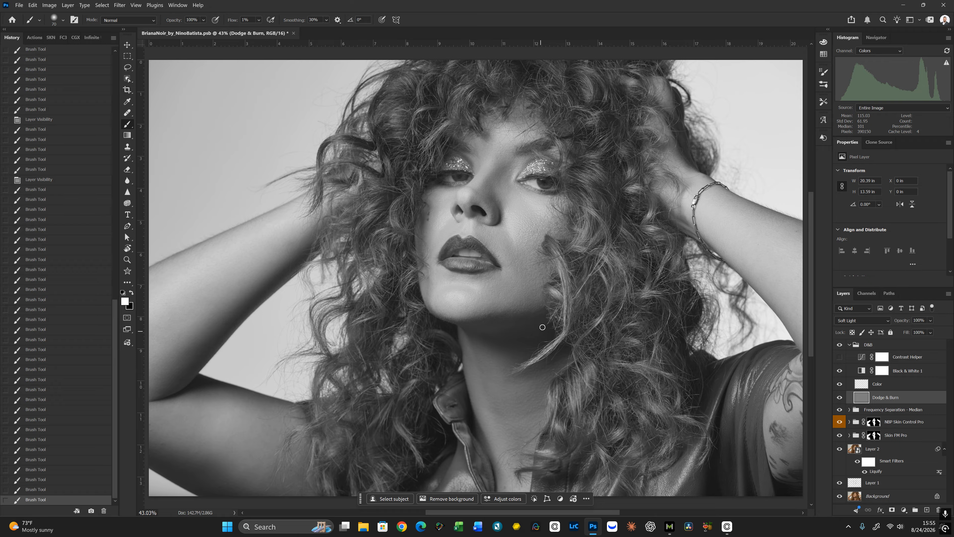
key(bracketright)
mouse_move(514, 287)
mouse_down()
mouse_move(495, 303)
mouse_move(514, 287)
mouse_move(508, 313)
mouse_move(519, 296)
mouse_move(509, 310)
mouse_move(484, 291)
mouse_move(506, 298)
mouse_move(500, 311)
mouse_move(522, 314)
mouse_up()
Burn the shadowed jaw edge beside the chin with a soft black brush
key(bracketleft)
key(bracketleft)
key(bracketleft)
key(bracketleft)
key(bracketleft)
key(bracketleft)
key(x)
key(bracketright)
key(bracketright)
key(bracketright)
drag(524, 315, 535, 309)
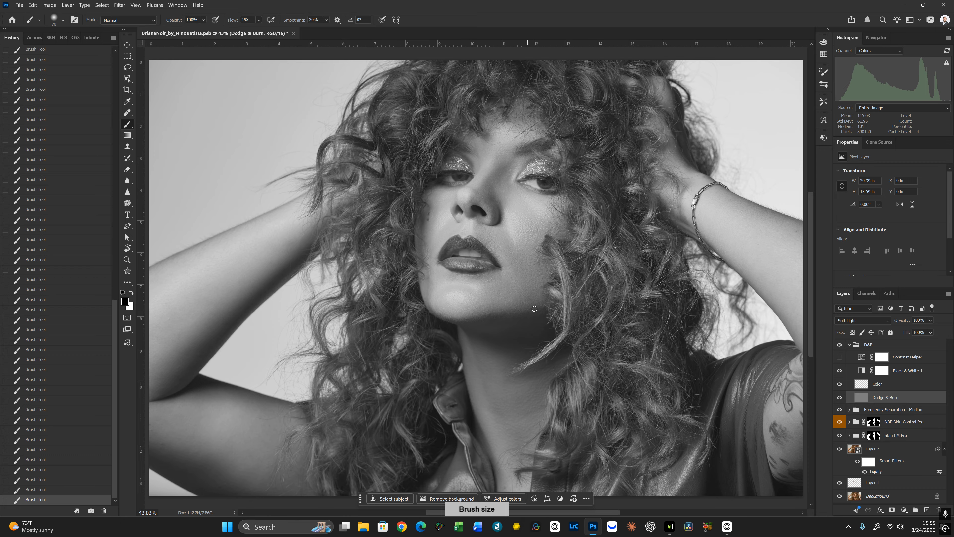
Blend the shadowed jaw and lower cheek further, varying the brush size and changing from black to white
key(bracketright)
key(bracketright)
key(bracketright)
key(bracketright)
key(bracketright)
key(bracketleft)
key(bracketleft)
key(bracketleft)
key(bracketleft)
key(bracketleft)
key(bracketleft)
key(bracketleft)
key(x)
key(bracketright)
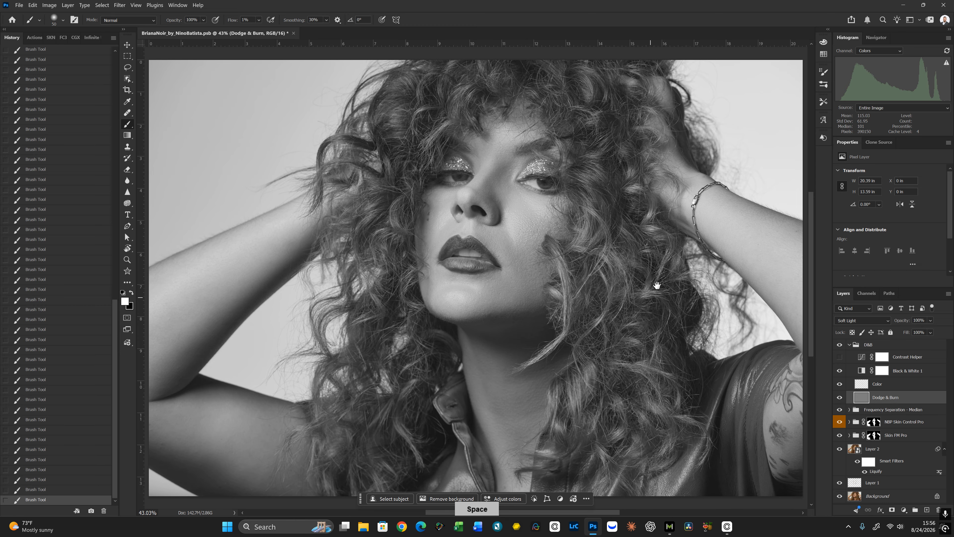
drag(652, 239, 663, 290)
key(bracketright)
key(bracketright)
key(bracketright)
key(bracketright)
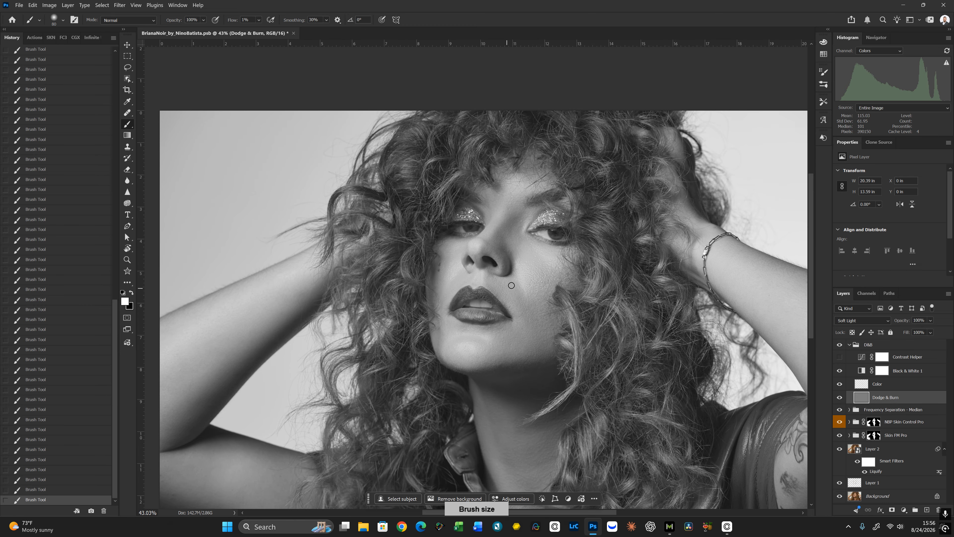
key(bracketleft)
Hide Black & White 1 and compare the zoomed-out portrait with the D&B group off and on
click(840, 371)
key(ctrl+minus)
key(ctrl+minus)
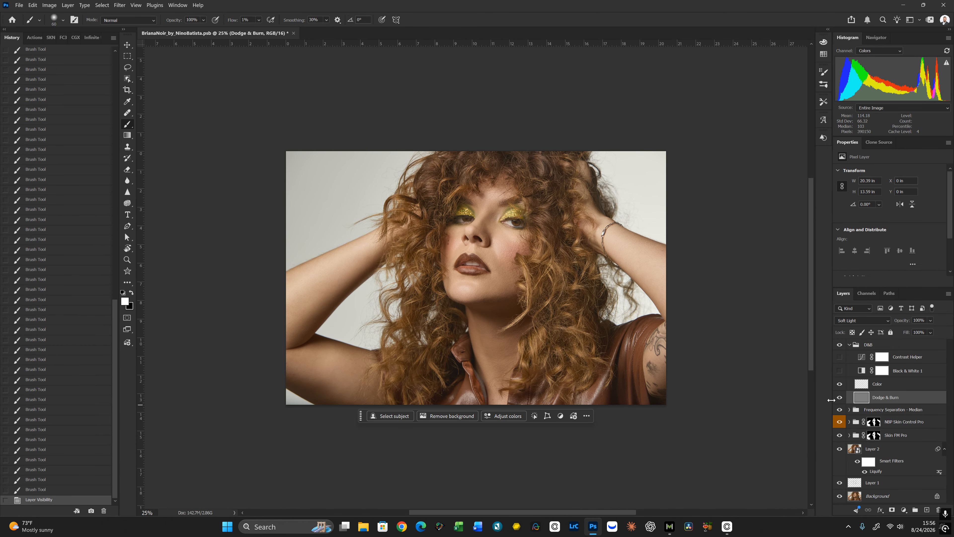
click(840, 345)
click(840, 345)
click(841, 346)
click(840, 346)
Burn the shadowed side of the chin with black, using a large brush of about 250 pixels
key(bracketright)
key(x)
key(bracketright)
key(bracketright)
key(bracketright)
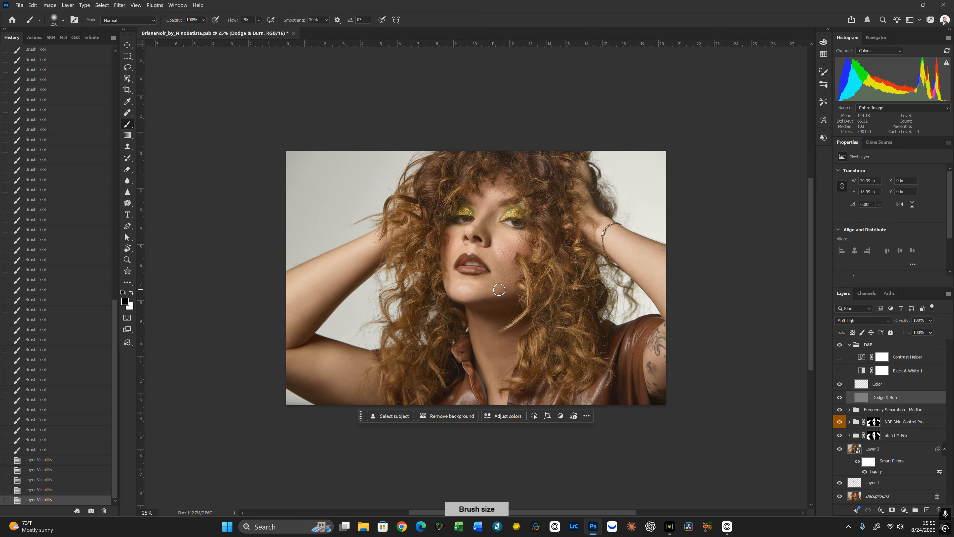
mouse_move(496, 293)
mouse_down()
mouse_move(503, 275)
mouse_move(503, 288)
mouse_up()
key(bracketleft)
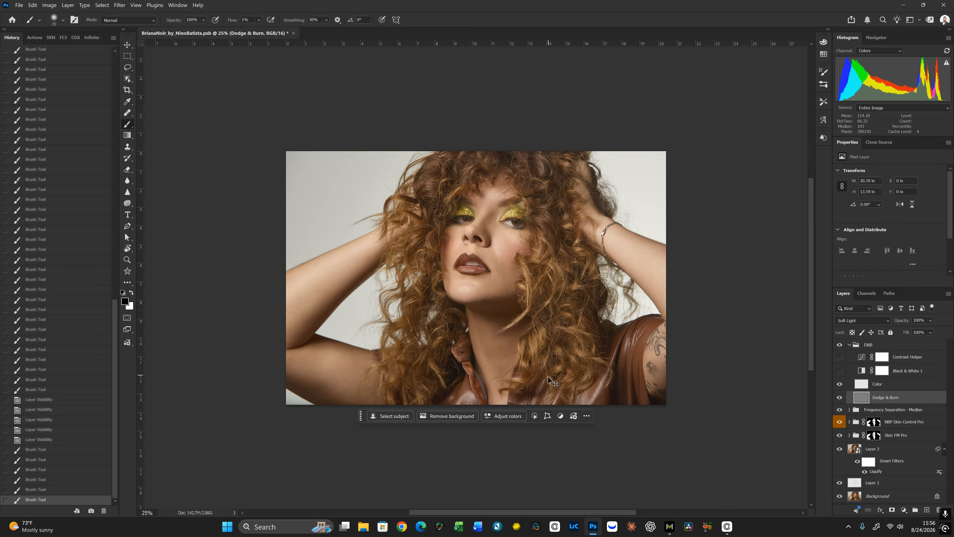
Burn the shadowed jaw and the cheek beside the mouth with a 100-pixel black brush
key(ctrl+minus)
key(ctrl+plus)
key(ctrl+plus)
key(ctrl+plus)
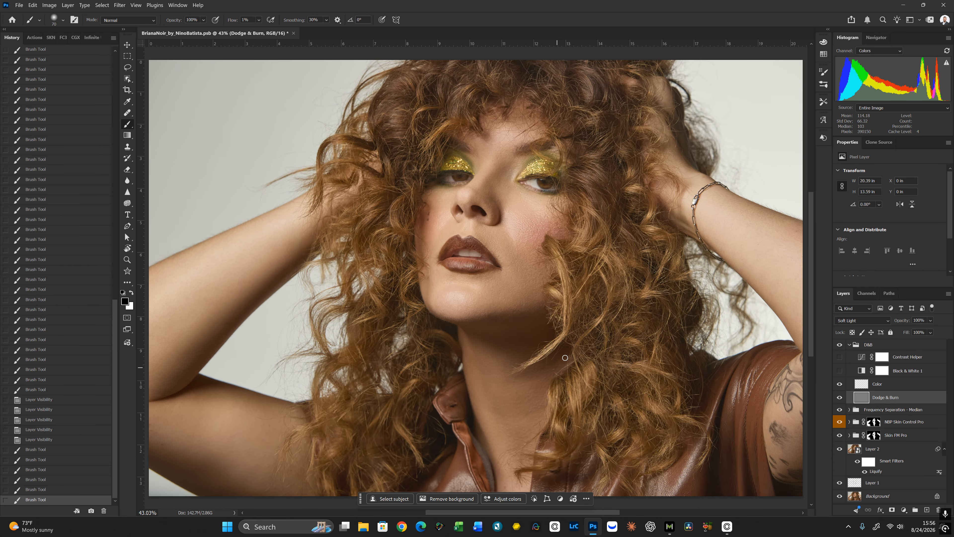
key(bracketright)
key(bracketright)
key(bracketright)
key(bracketright)
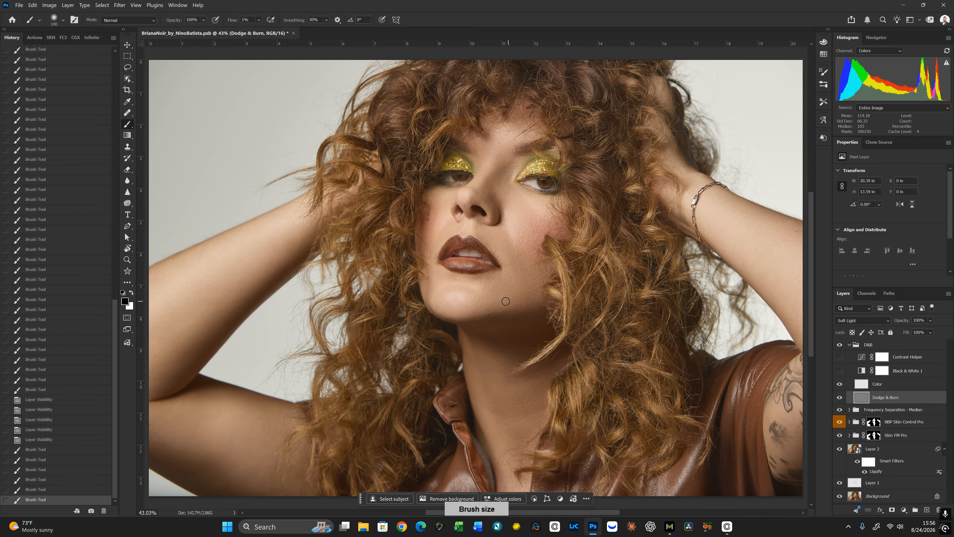
drag(511, 303, 539, 294)
mouse_move(504, 268)
mouse_down()
mouse_move(568, 288)
mouse_move(544, 284)
mouse_move(553, 281)
mouse_up()
Refine the shadowed cheek along the hair edge with a much smaller brush, alternating white and black
key(bracketleft)
key(bracketleft)
key(bracketleft)
key(bracketleft)
key(x)
key(bracketleft)
key(bracketleft)
key(bracketleft)
key(bracketleft)
key(bracketleft)
key(bracketleft)
key(bracketleft)
key(bracketright)
key(bracketright)
key(bracketright)
key(x)
click(558, 280)
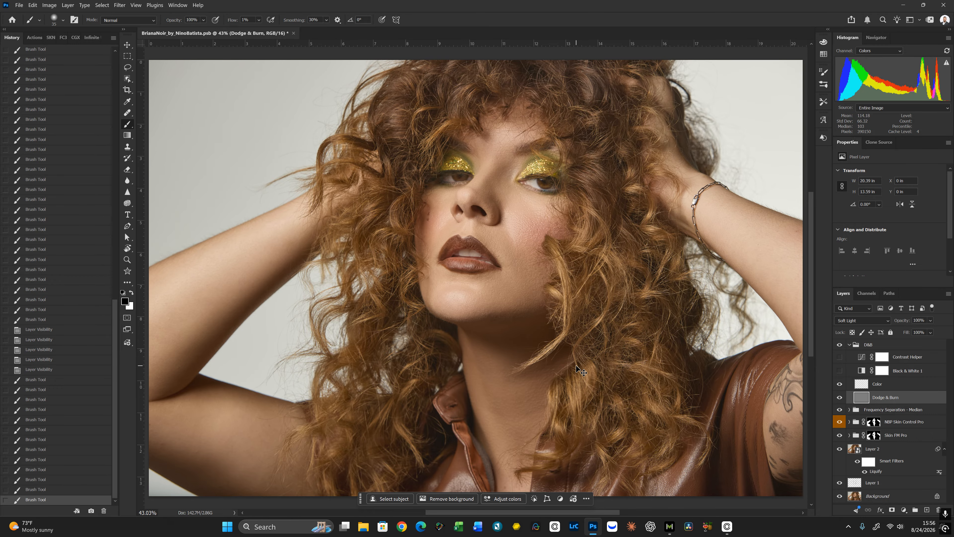
Compare the zoomed-out portrait with the D&B group off and on, and return to the full image view
key(ctrl+minus)
key(ctrl+minus)
key(ctrl+minus)
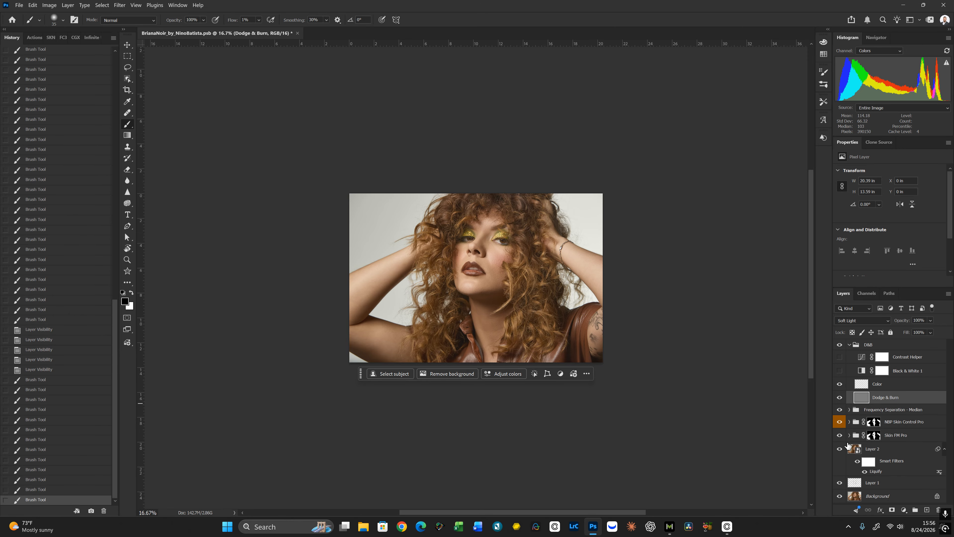
click(839, 346)
click(840, 347)
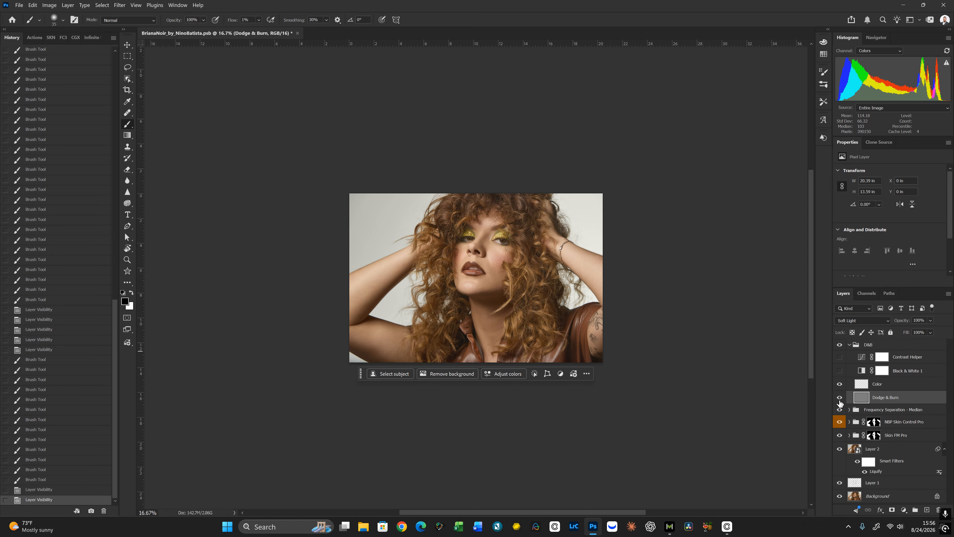
key(ctrl+0)
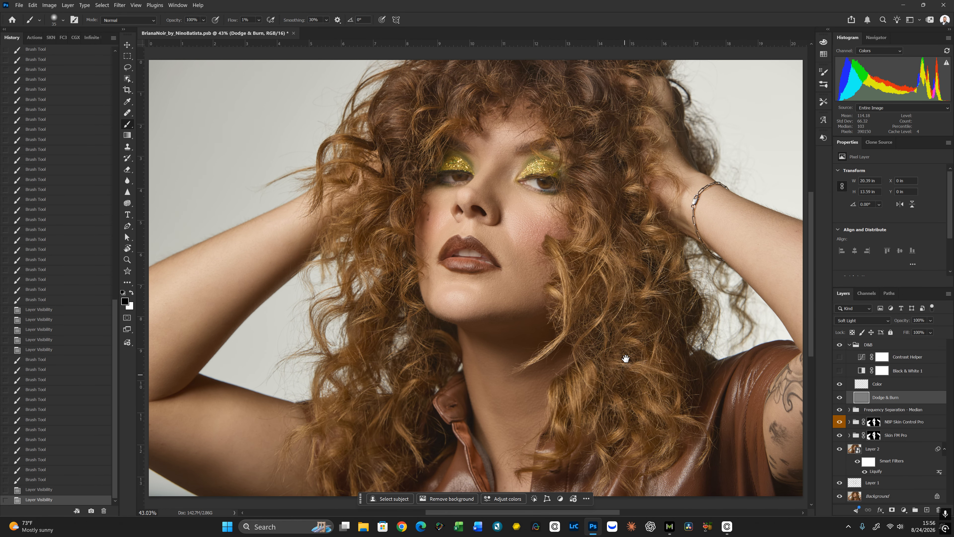
Burn across the bright front of the chin with a small soft black brush
scroll(636, 333, down, 2)
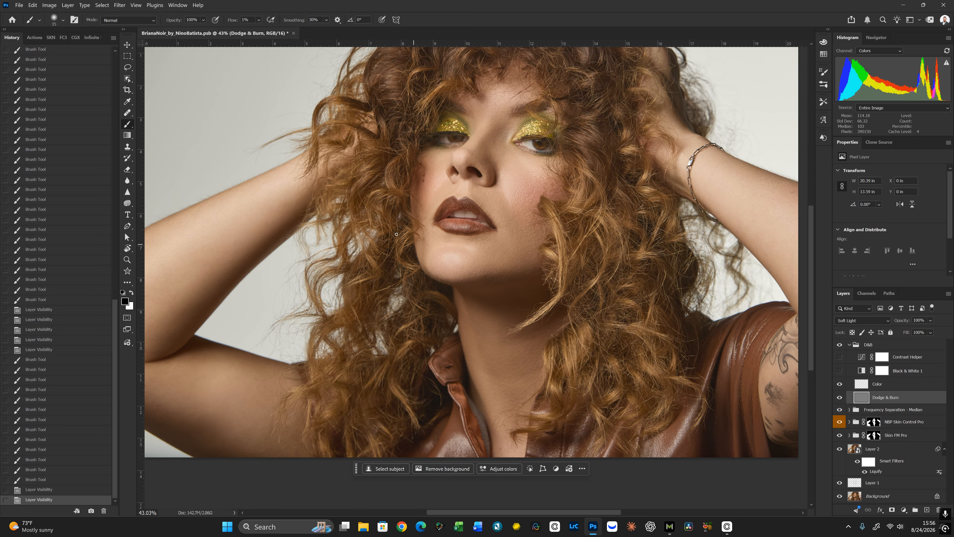
key(bracketleft)
key(bracketleft)
key(bracketright)
mouse_move(440, 258)
mouse_down()
mouse_move(511, 265)
mouse_move(479, 245)
mouse_move(487, 239)
mouse_move(484, 250)
mouse_up()
key(bracketleft)
key(bracketleft)
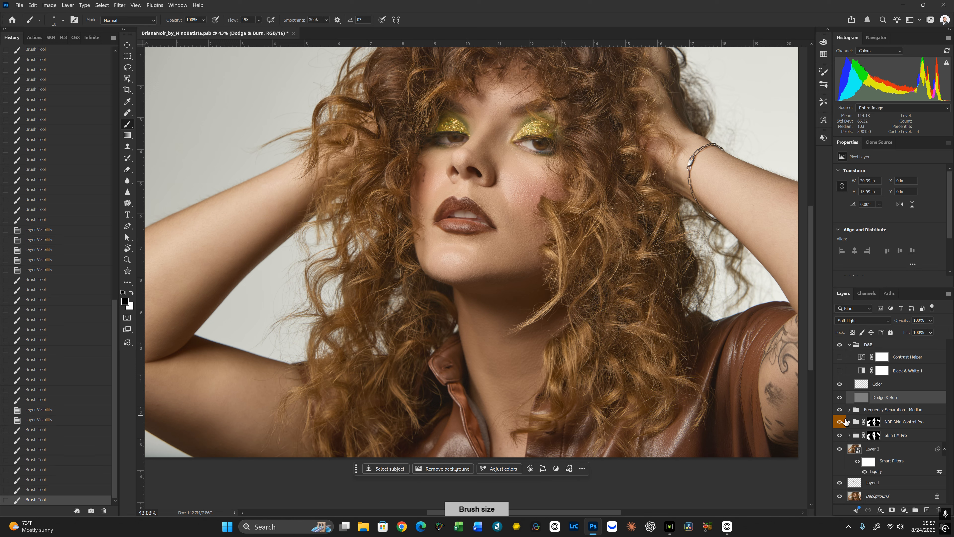
Dodge the shadow directly beneath the lower lip with an enlarged white brush
key(bracketright)
key(x)
key(bracketright)
key(bracketright)
key(bracketright)
key(bracketright)
key(bracketright)
key(bracketright)
mouse_move(474, 238)
mouse_down()
mouse_move(491, 241)
mouse_move(453, 240)
mouse_up()
Touch up the small spot under the lower lip with a reduced white brush, finishing with a dab of black
key(bracketleft)
key(bracketleft)
key(bracketright)
click(453, 240)
key(bracketleft)
key(bracketleft)
key(bracketleft)
click(451, 239)
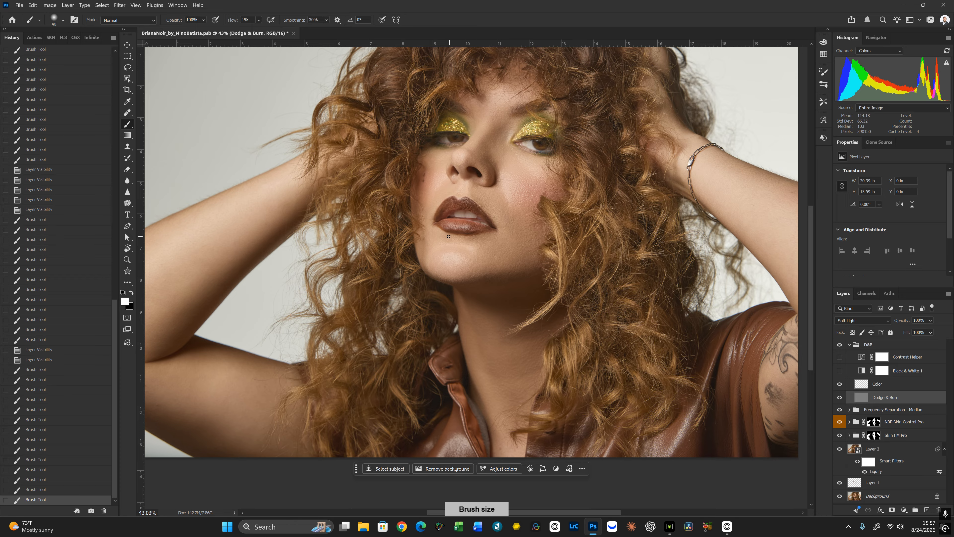
click(450, 238)
key(x)
key(bracketleft)
click(451, 238)
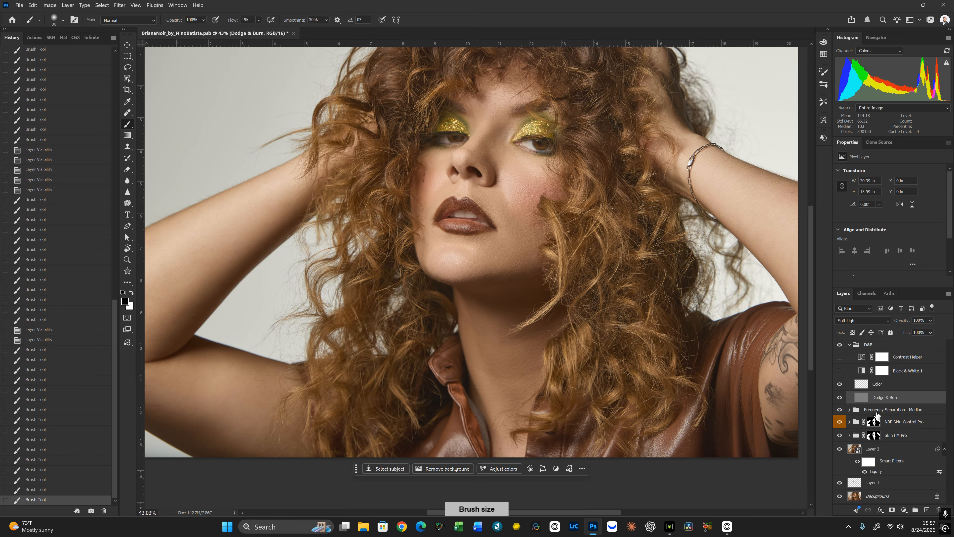
On the Color layer, sample the skin tone below the mouth corner and paint it onto the chin with an enlarged brush
click(861, 385)
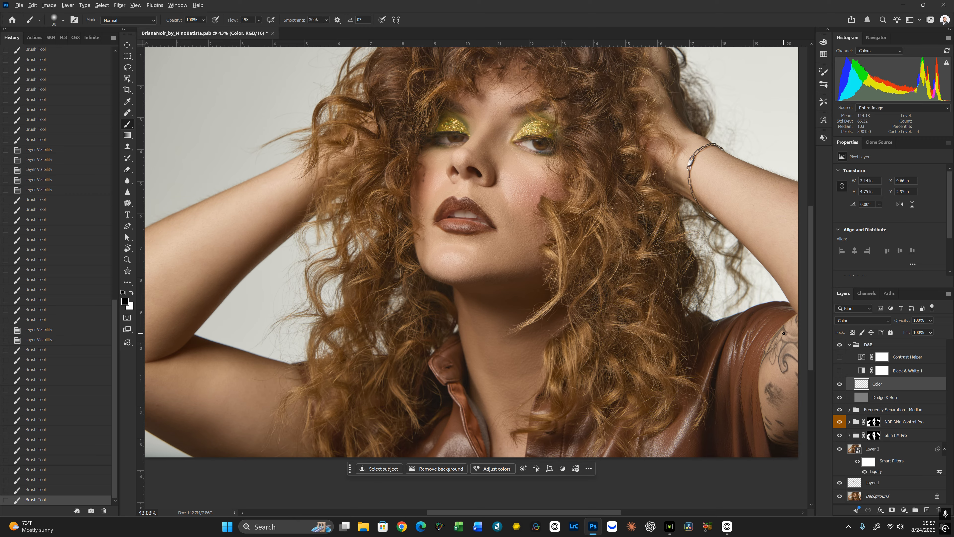
alt+click(494, 240)
key(bracketright)
key(bracketright)
key(bracketright)
key(bracketright)
key(bracketright)
key(bracketright)
key(bracketright)
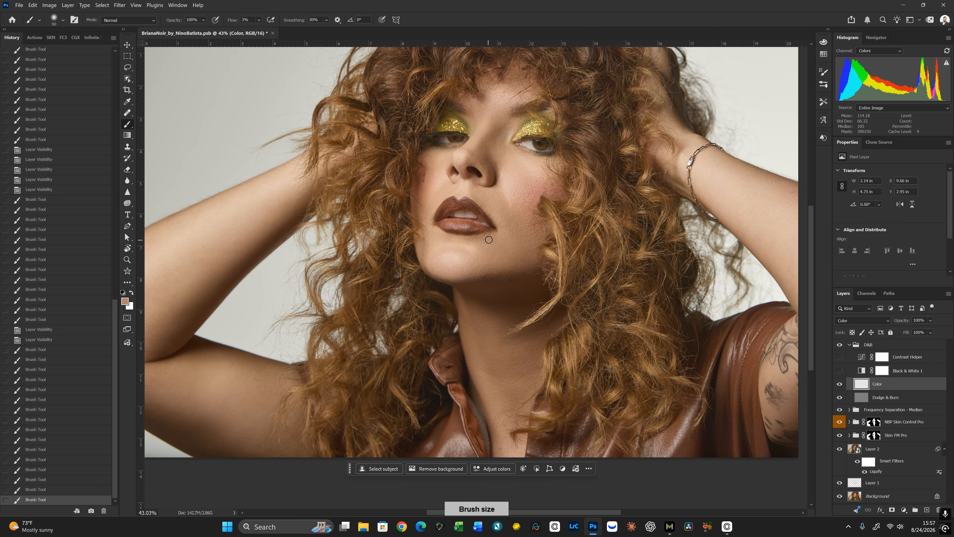
key(bracketright)
key(bracketright)
click(485, 243)
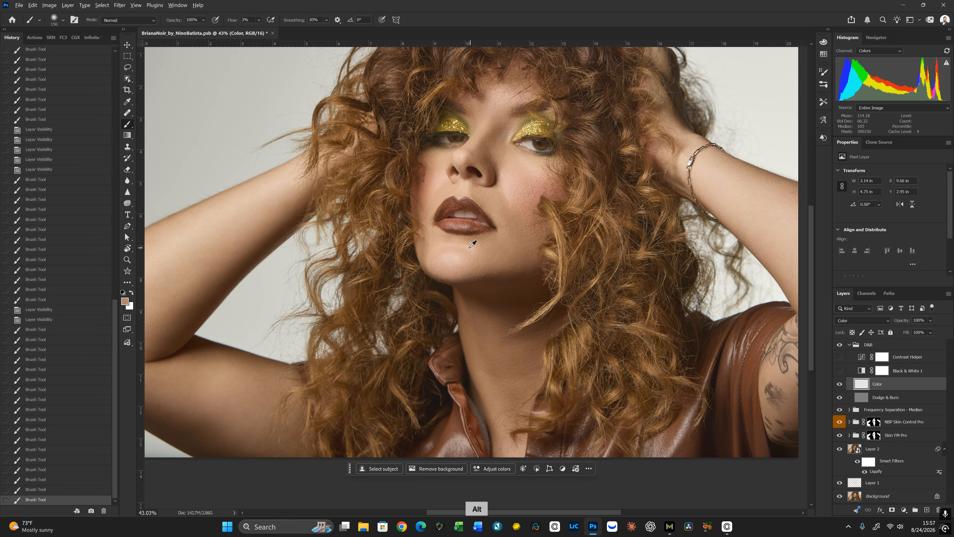
Resample a skin tone from the chin, paint it below the mouth corner, and compare the D&B group off and on
alt+click(487, 244)
click(491, 246)
click(492, 247)
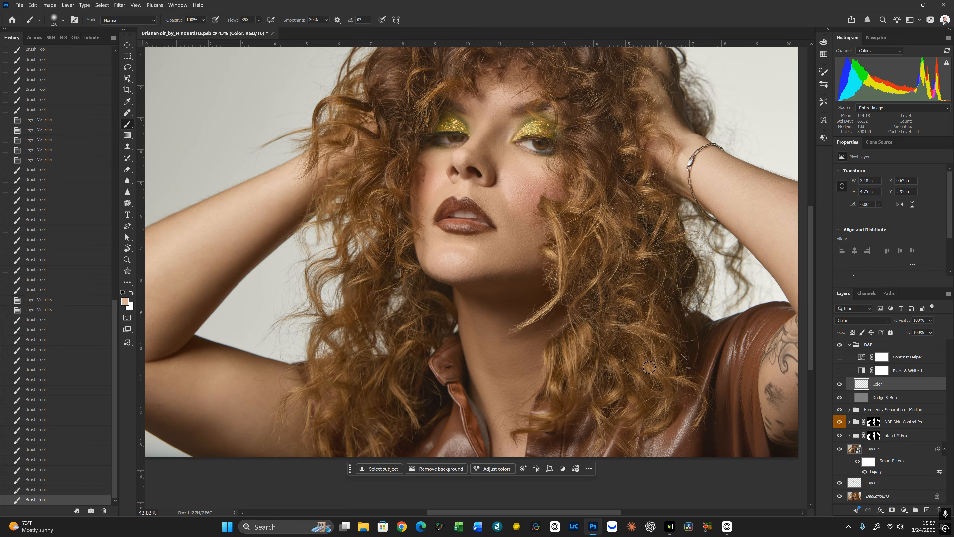
click(839, 345)
click(839, 345)
On the Dodge & Burn layer, dodge the chin below the lower lip with a 150-pixel white brush
click(886, 398)
key(d)
key(x)
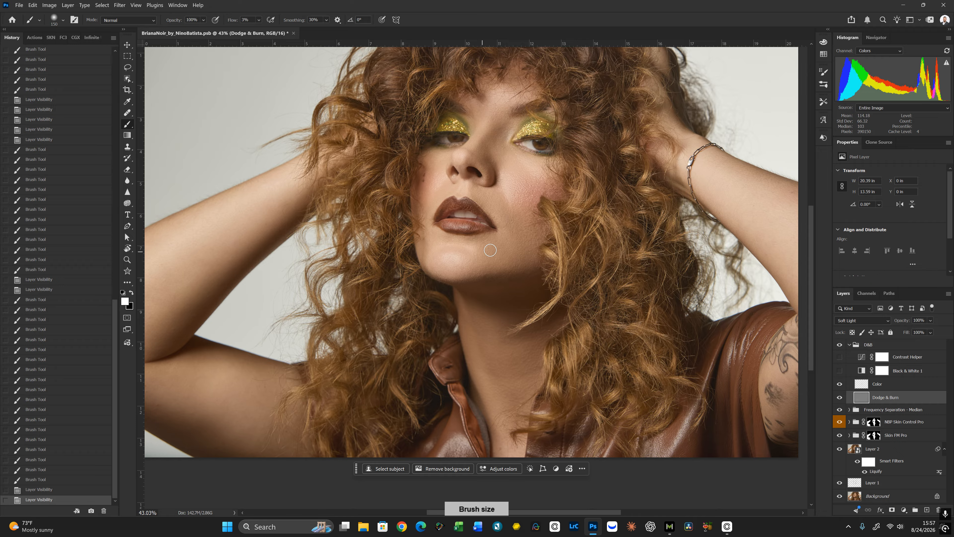
mouse_move(476, 242)
mouse_down()
mouse_move(486, 240)
mouse_move(471, 243)
mouse_up()
key([)
key(ctrl+0)
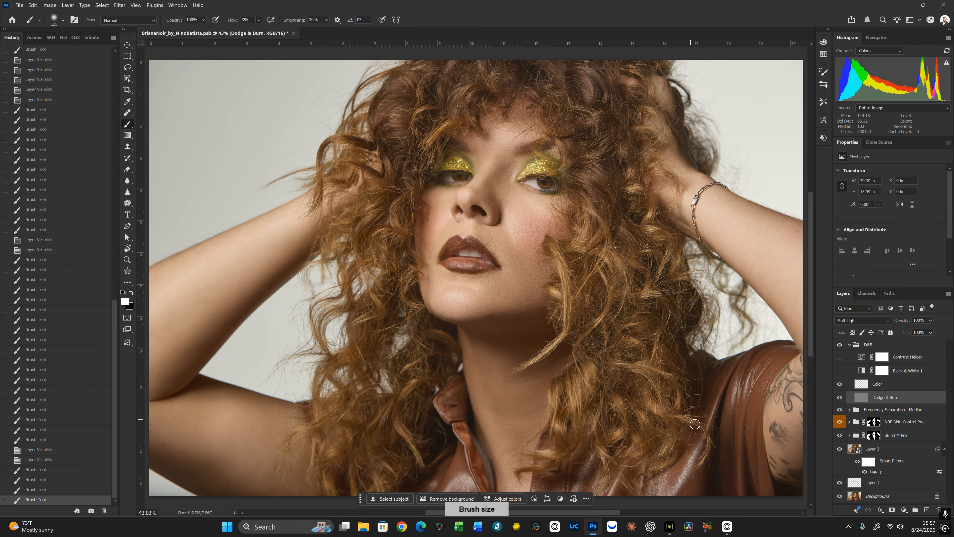
Burn the middle of the neck below the jaw on the Dodge & Burn layer with an enlarged black brush
key(ctrl+minus)
key(ctrl+minus)
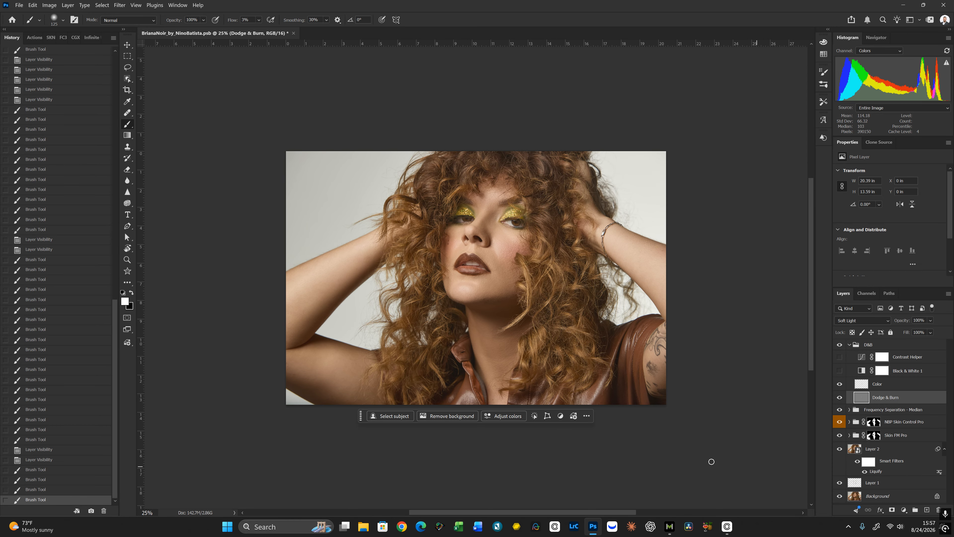
key(x)
key(bracketright)
key(bracketright)
key(bracketright)
key(bracketright)
mouse_move(495, 342)
mouse_down()
mouse_move(519, 338)
mouse_move(497, 346)
mouse_move(490, 334)
mouse_move(509, 347)
mouse_move(486, 356)
mouse_move(480, 335)
mouse_move(495, 331)
mouse_move(538, 363)
mouse_move(499, 363)
mouse_move(513, 355)
mouse_move(503, 373)
mouse_up()
Refine the neck with smaller white and black brushes, and compare the D&B group off and on
key(bracketleft)
key(bracketleft)
key(bracketleft)
key(bracketleft)
key(x)
key(bracketleft)
key(x)
key(bracketleft)
key(bracketright)
key(bracketleft)
key(bracketleft)
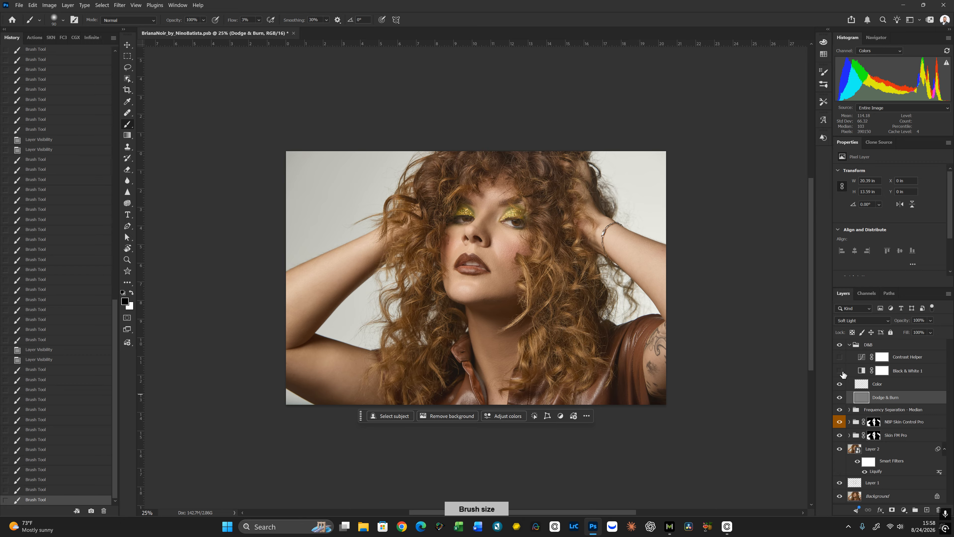
click(839, 345)
click(840, 345)
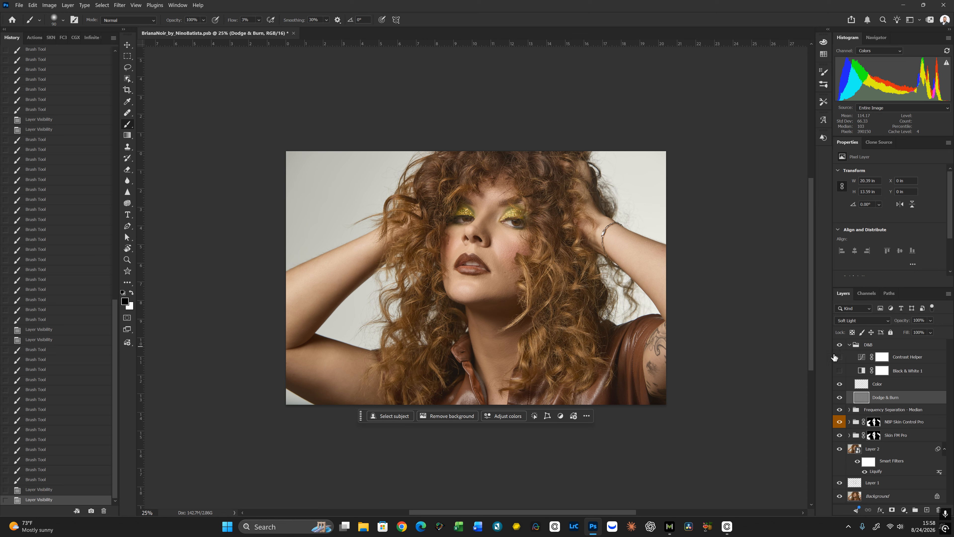
Even out the lower neck with small black strokes and a 70-pixel white brush, and enlarge the brush to 125 pixels
key(bracketleft)
key(bracketleft)
mouse_move(503, 346)
mouse_down()
mouse_move(513, 342)
mouse_move(504, 354)
mouse_up()
key(bracketleft)
key(bracketright)
key(x)
drag(507, 359, 496, 355)
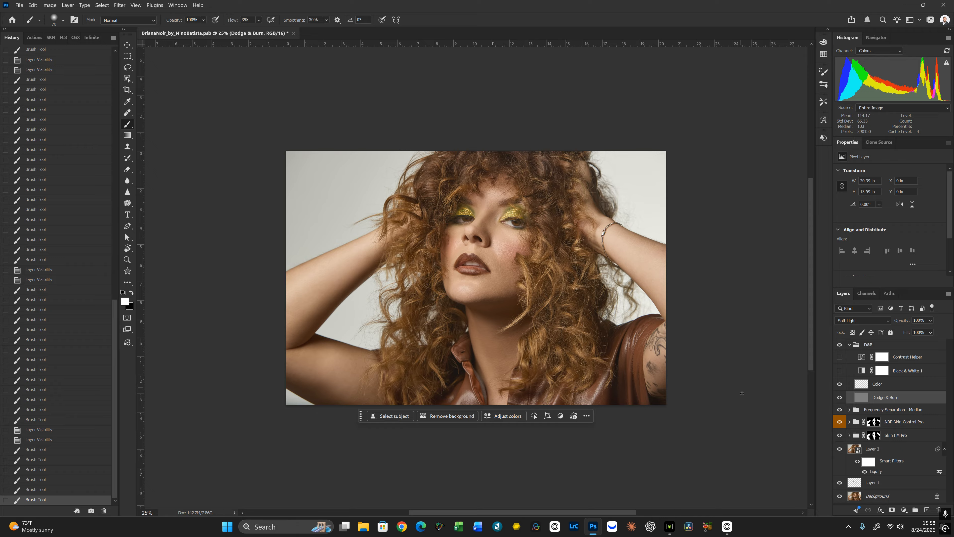
key(bracketright)
key(bracketright)
key(bracketright)
key(bracketright)
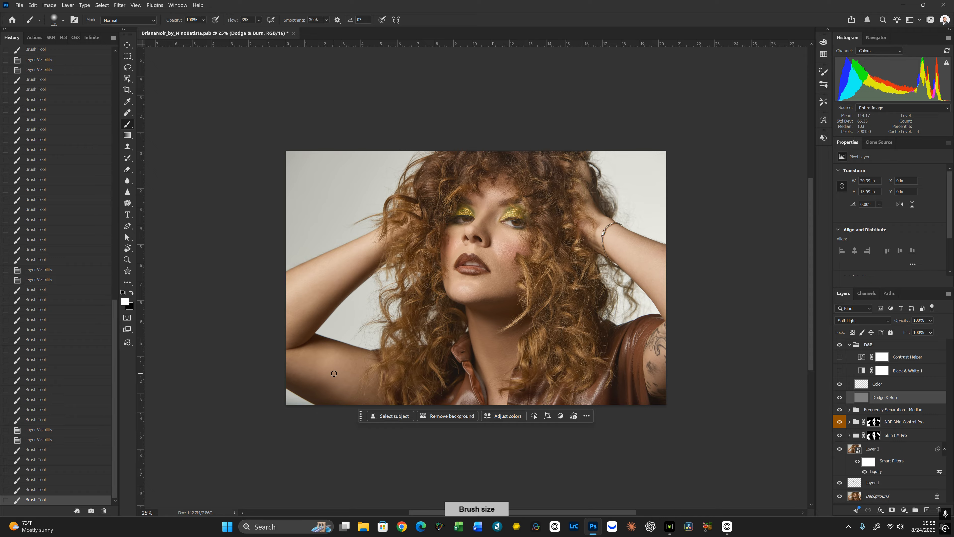
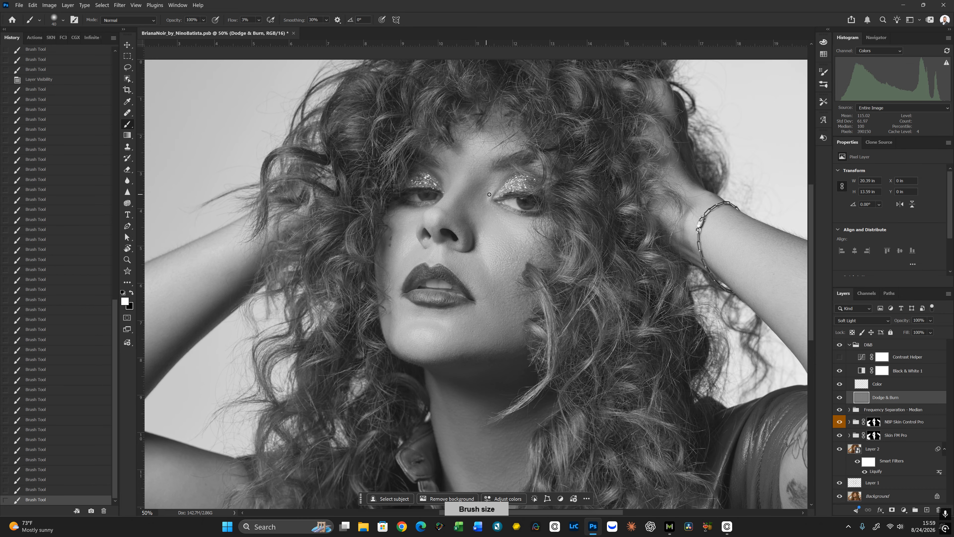
Reduce the brush size and hide the Black & White 1 helper layer to view the whole portrait in colour
key([)
key([)
key([)
click(840, 372)
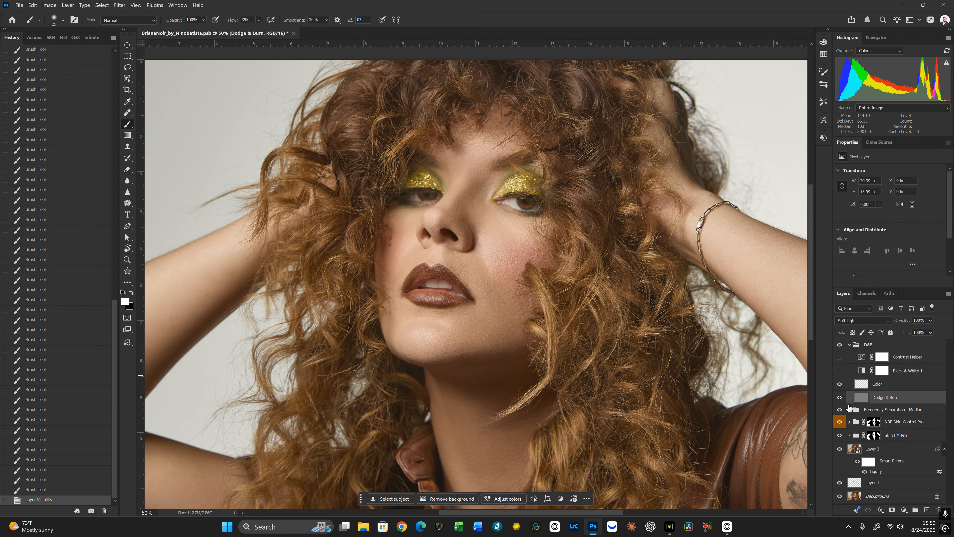
key(ctrl+0)
key(ctrl+minus)
key(ctrl+minus)
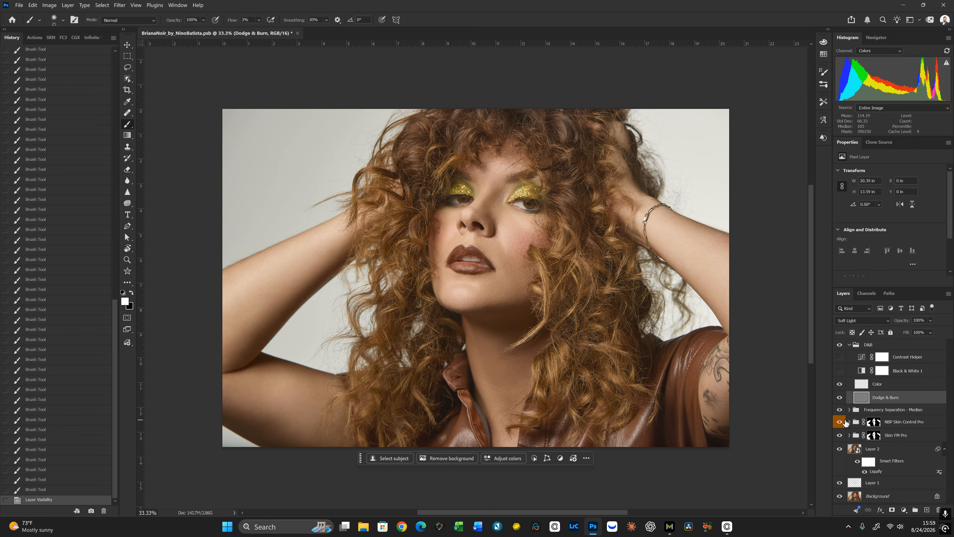
Run the Contrast Stack action above the collapsed D&B group and lower the Contrast Curve layer's opacity to 23%
click(850, 345)
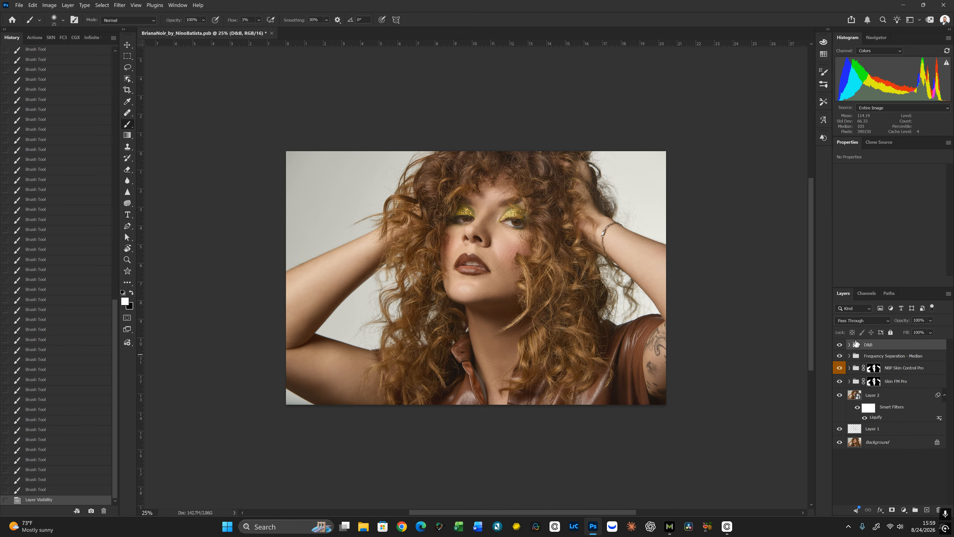
key(ctrl+alt+shift+e)
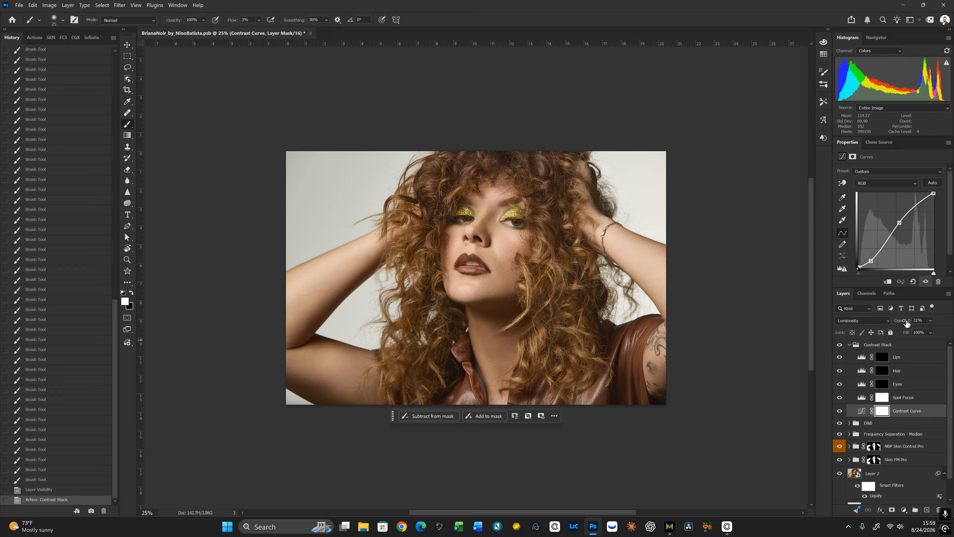
drag(908, 324, 852, 333)
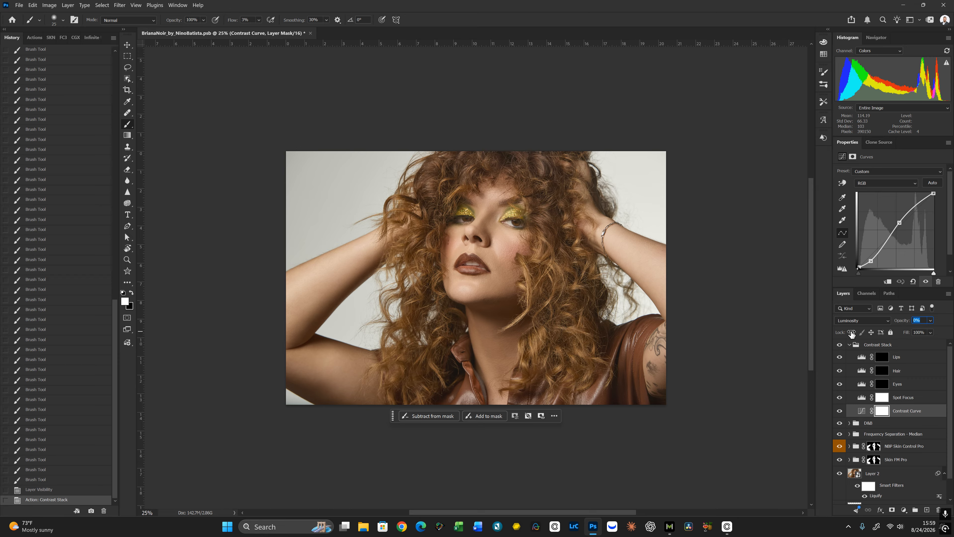
drag(852, 333, 878, 329)
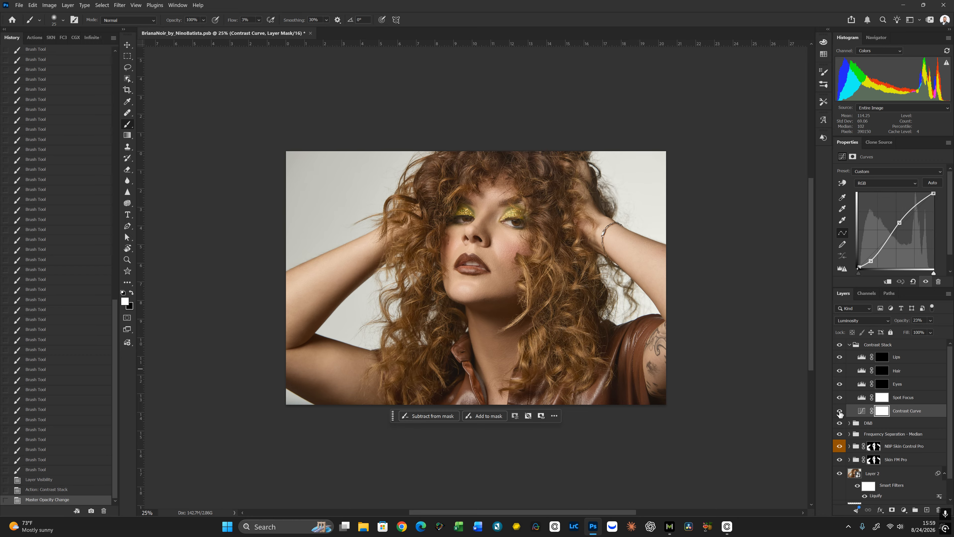
Compare the Contrast Curve layer off and on, and reduce its opacity to 17%
click(840, 411)
click(840, 411)
click(840, 412)
click(840, 412)
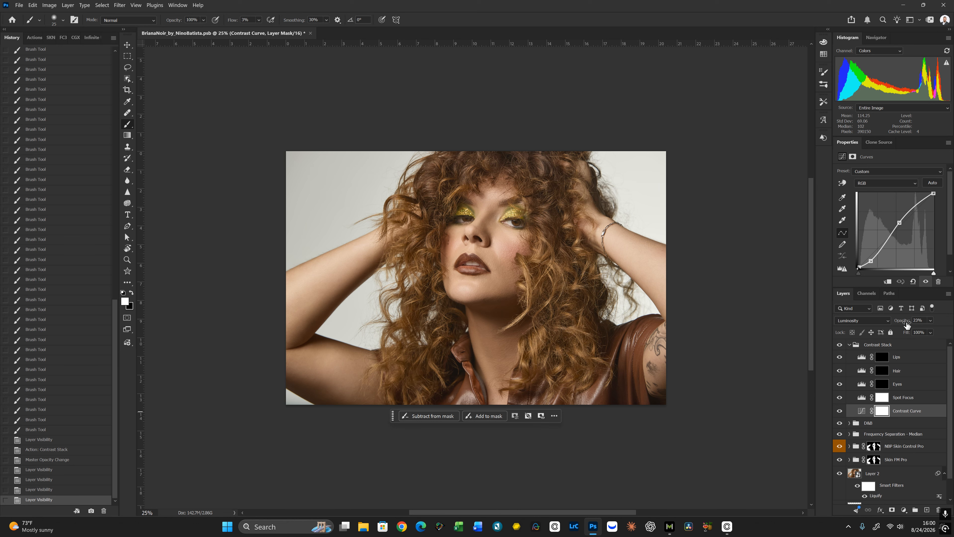
drag(906, 325, 902, 324)
click(840, 412)
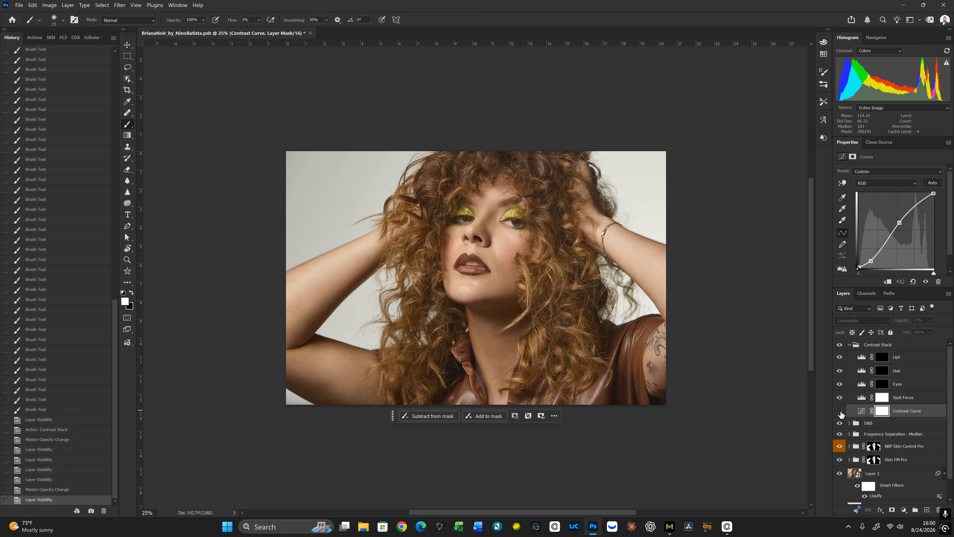
click(840, 413)
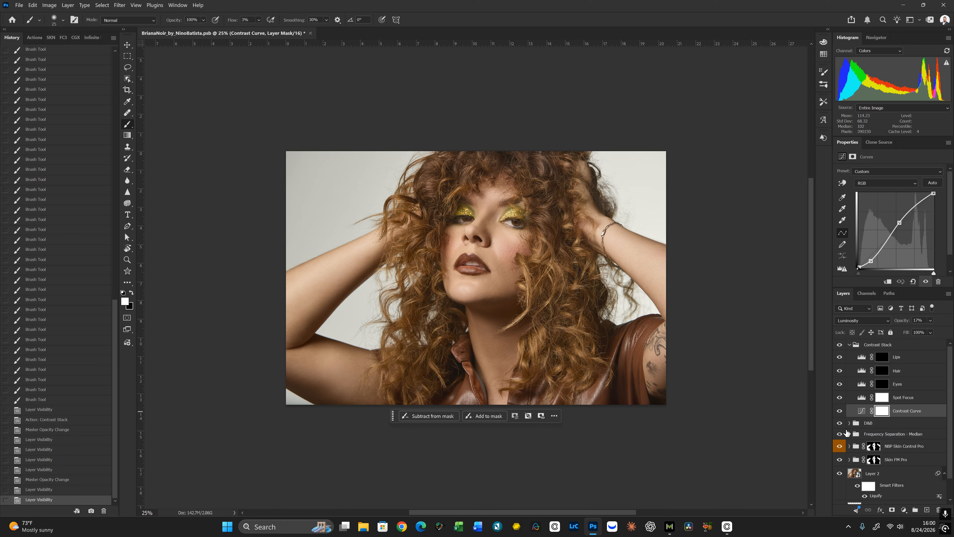
Select the Spot Focus Levels layer and prepare a black brush of 4200 pixels at 30% flow
click(882, 400)
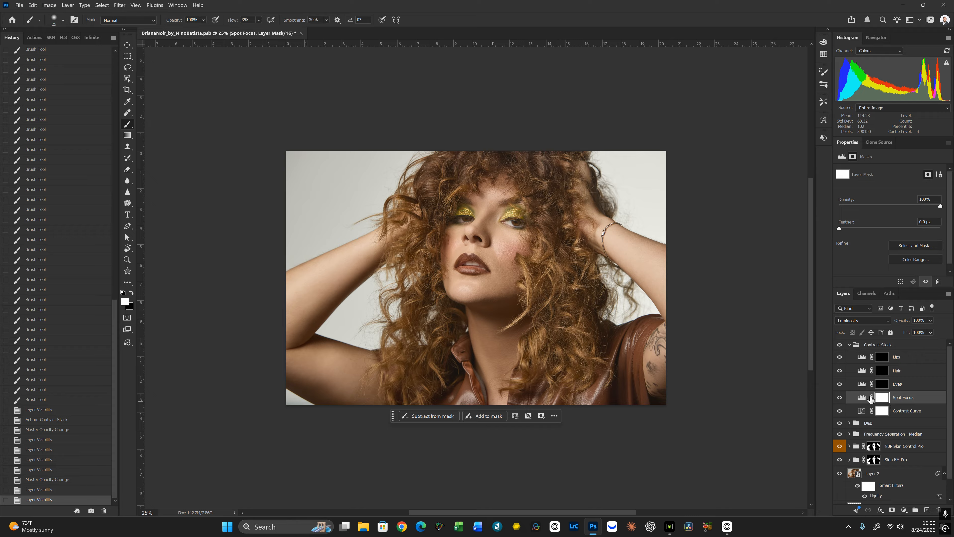
click(863, 400)
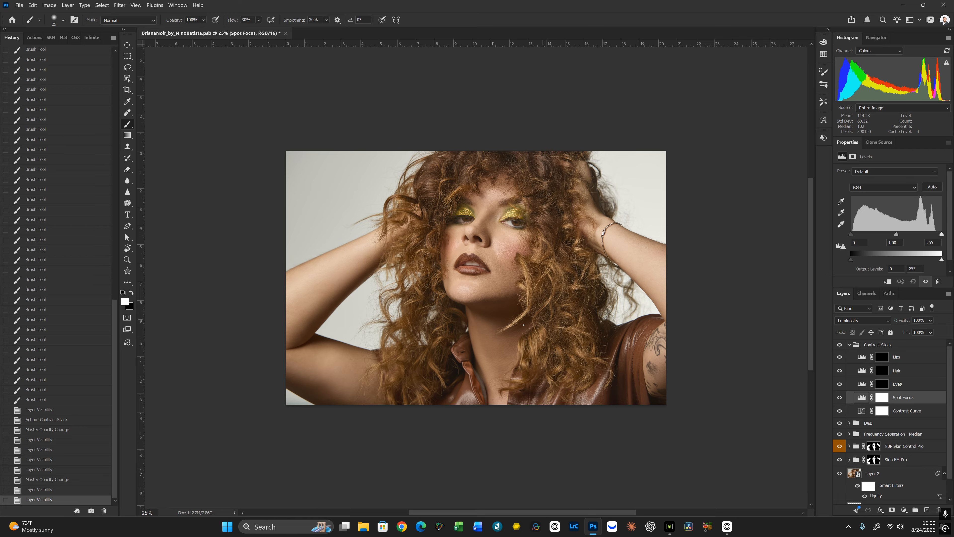
key(bracketright)
key(bracketright)
key(bracketright)
key(bracketright)
key(bracketright)
key(bracketright)
key(bracketright)
key(bracketright)
key(bracketright)
key(bracketright)
key(bracketright)
key(bracketright)
key(bracketright)
key(bracketright)
key(bracketright)
key(bracketright)
key(bracketright)
key(bracketright)
key(bracketright)
key(bracketright)
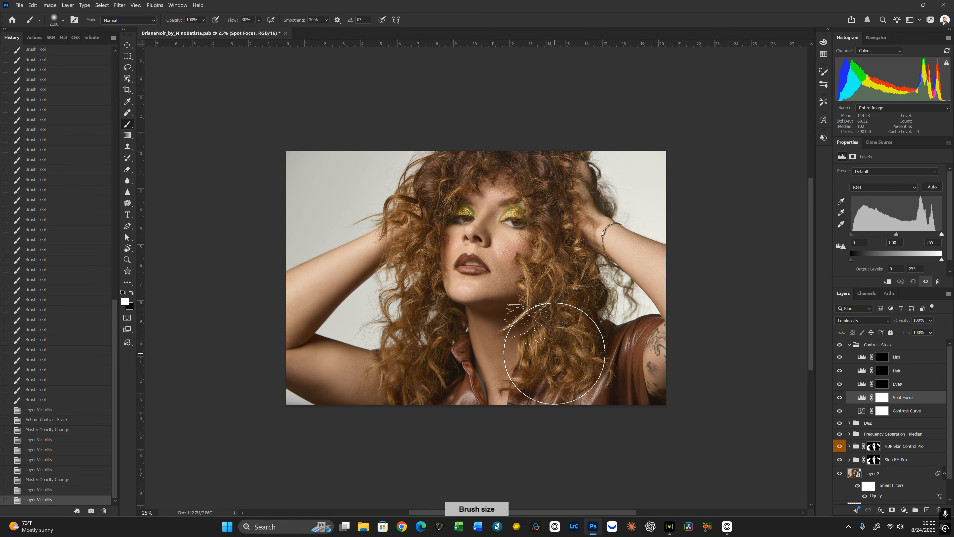
key(x)
key(bracketright)
key(bracketright)
key(bracketright)
key(bracketright)
key(bracketright)
key(bracketright)
key(bracketright)
key(bracketright)
key(bracketright)
key(bracketright)
key(bracketright)
key(bracketright)
key(bracketright)
key(bracketright)
key(bracketright)
key(bracketright)
key(bracketright)
key(bracketright)
key(bracketright)
key(bracketright)
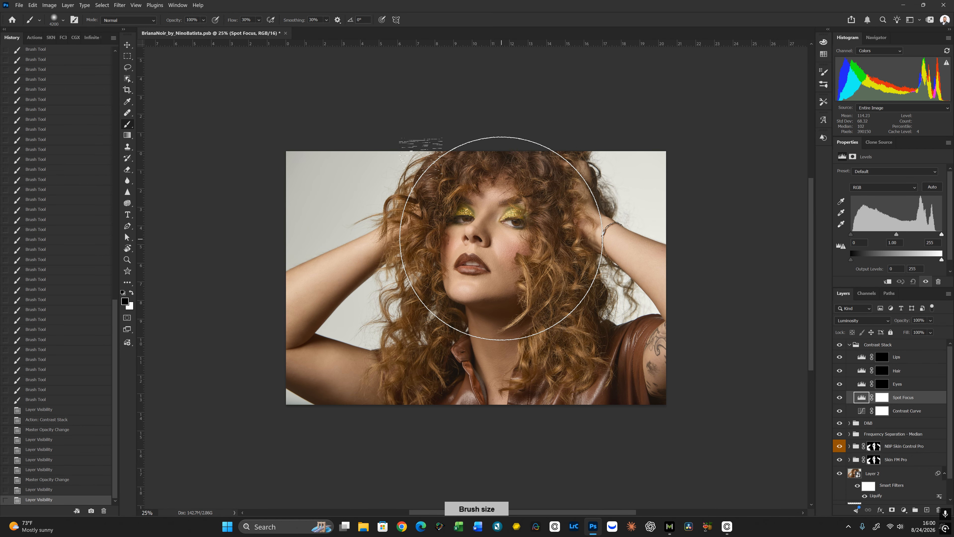
Undo the black stroke painted off the mask, and paint a 4300-pixel black dab over the face on the Spot Focus mask
drag(523, 279, 498, 302)
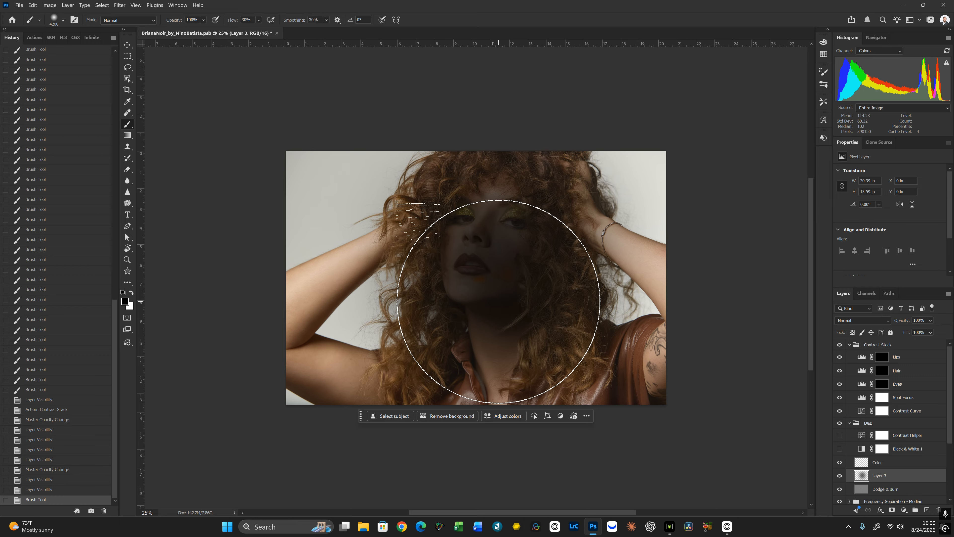
key(ctrl+z)
key(x)
key(bracketright)
click(884, 398)
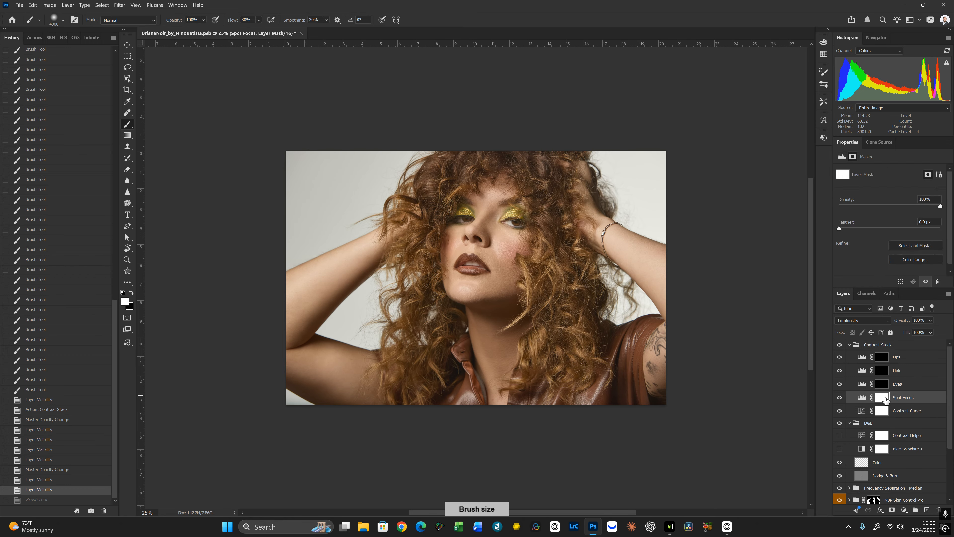
key(x)
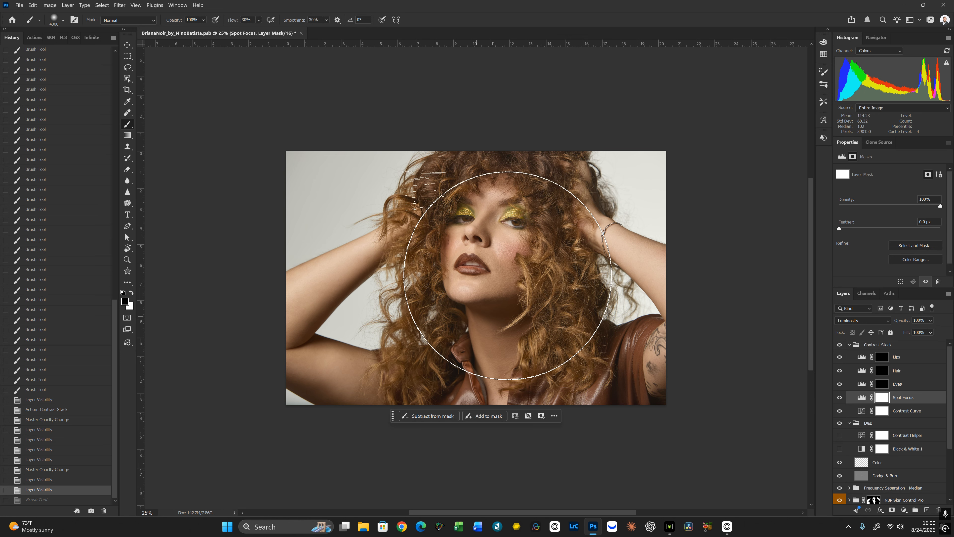
click(490, 260)
Check the Spot Focus mask as a red overlay, and add another black dab over the face with a 3400-pixel brush
key(bracketleft)
key(bracketleft)
key(bracketleft)
key(bracketleft)
key(bracketleft)
key(bracketleft)
key(bracketleft)
key(bracketleft)
key(bracketleft)
key(bracketleft)
key(bracketleft)
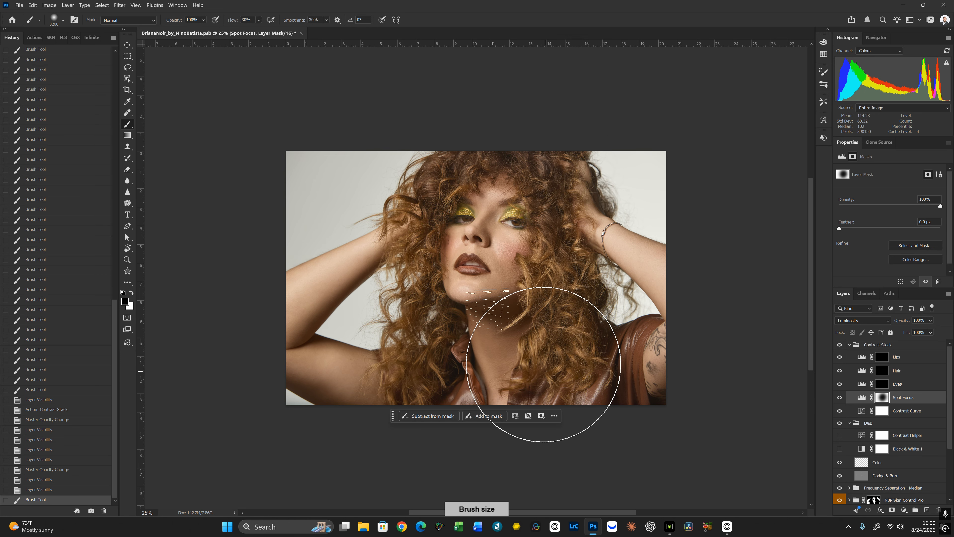
key(x)
key(backslash)
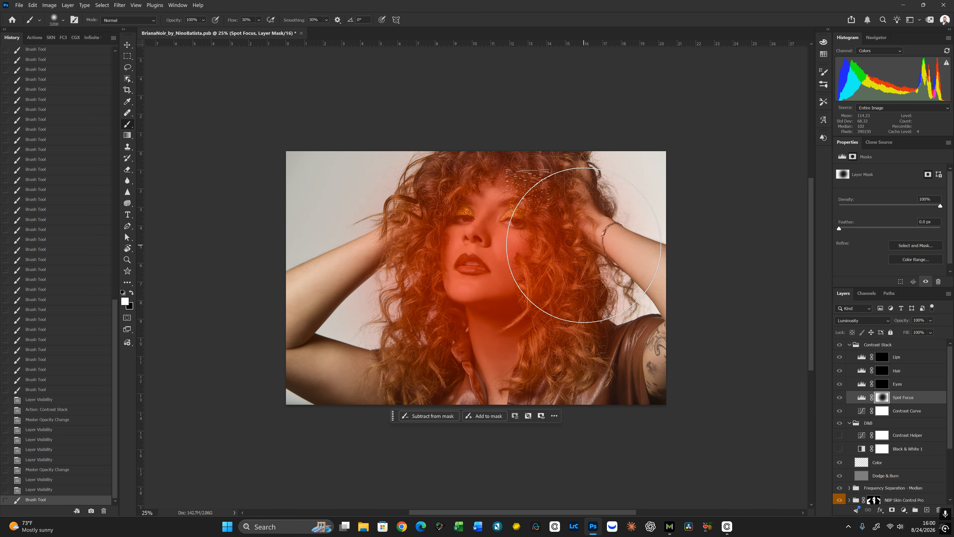
key(backslash)
key(x)
key(bracketright)
key(bracketright)
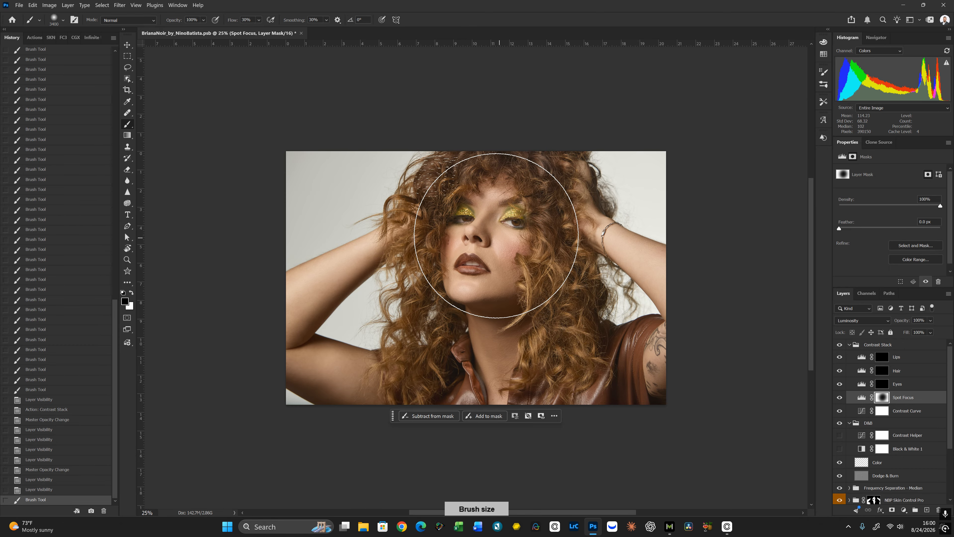
Set the Spot Focus Levels to black input 2 and midtones 0.95, and compare the layer off and on
click(863, 399)
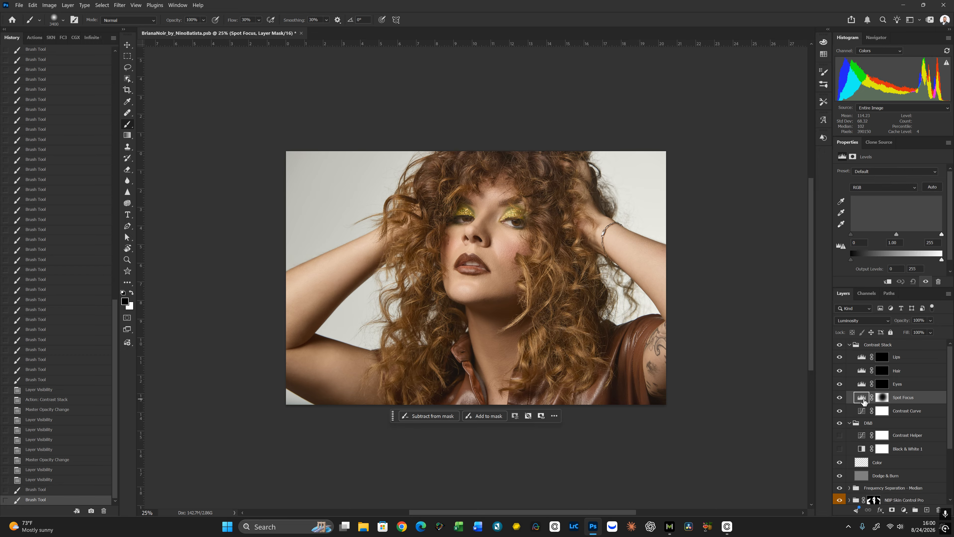
click(854, 245)
text(2)
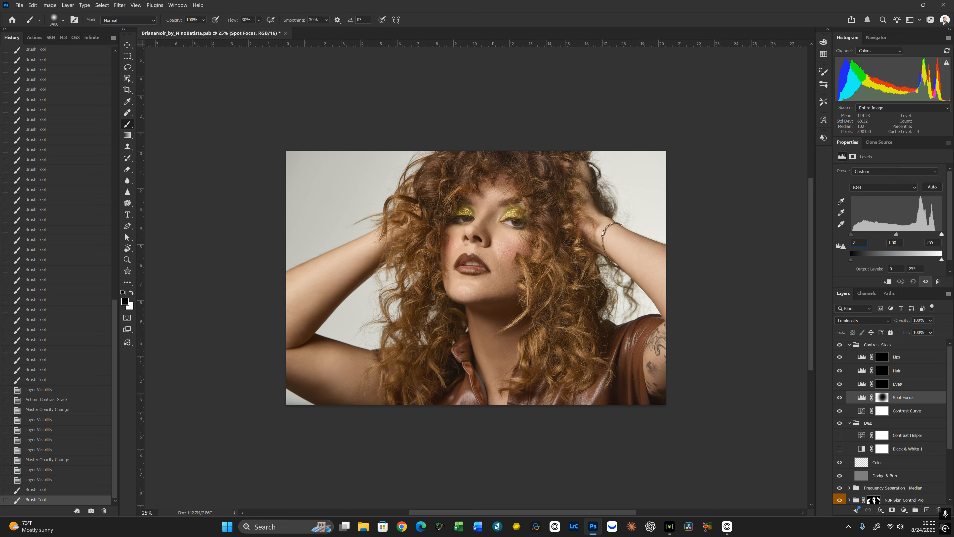
key(Tab)
text(0.9)
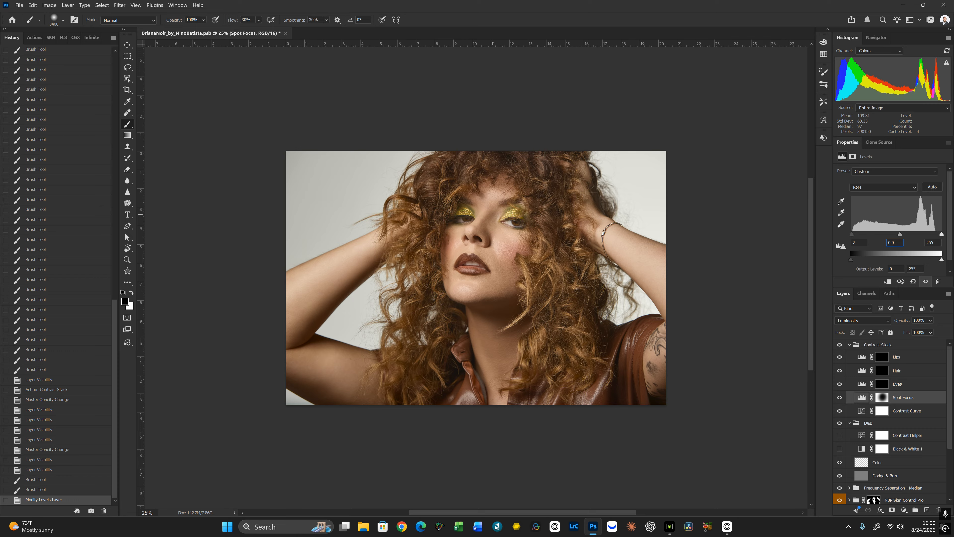
text(5)
key(Return)
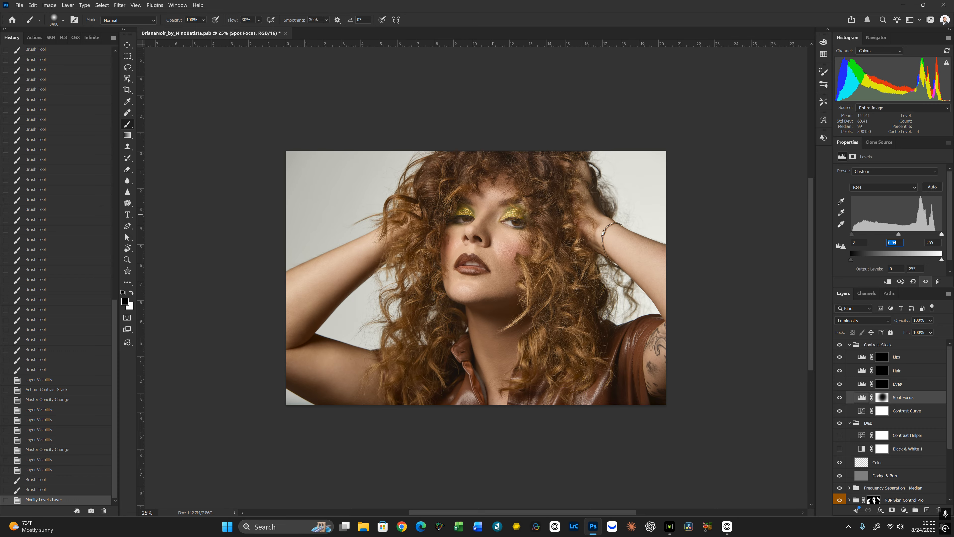
key(Return)
click(841, 399)
click(841, 399)
click(841, 398)
click(841, 398)
click(841, 398)
click(841, 398)
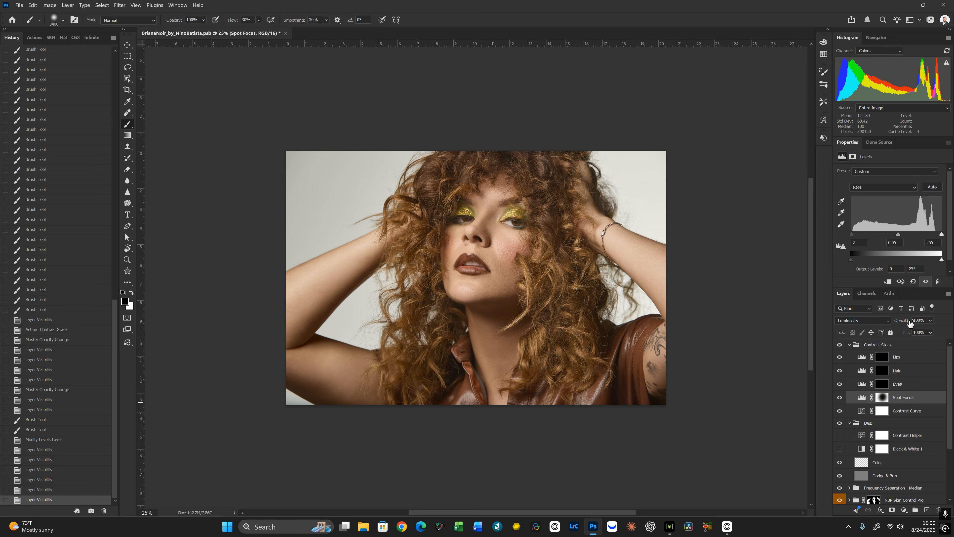
Lower the Spot Focus layer's opacity to 47%, and compare the layer off and on
drag(910, 324, 875, 329)
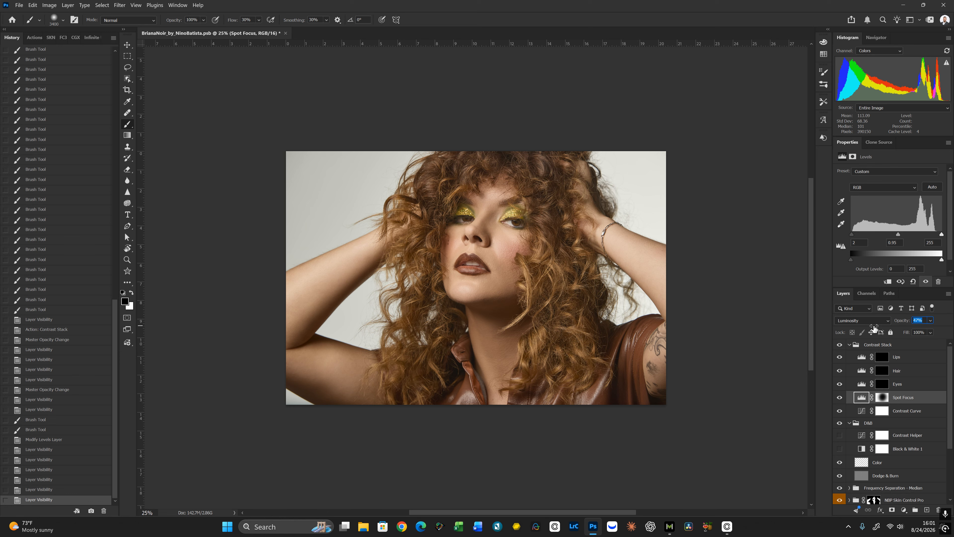
drag(875, 330, 875, 330)
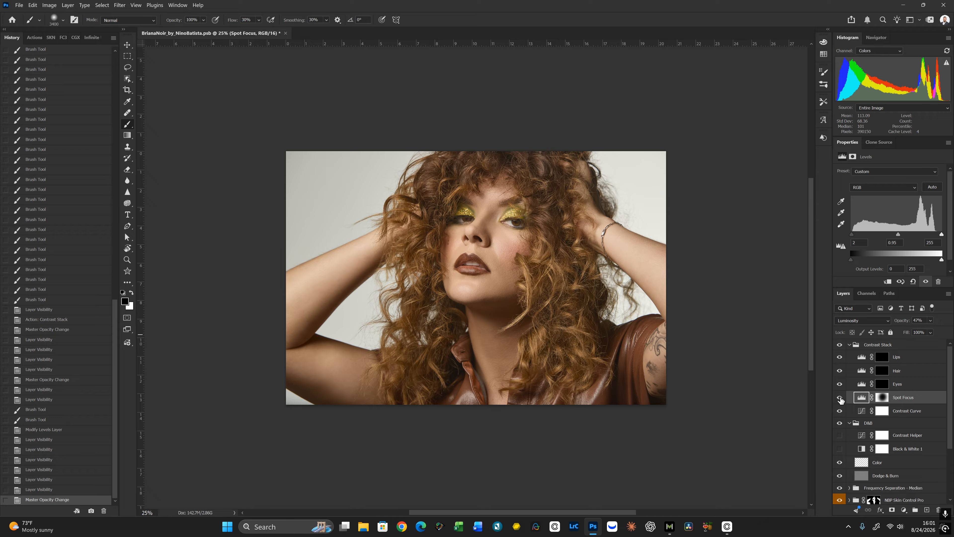
click(840, 398)
click(840, 398)
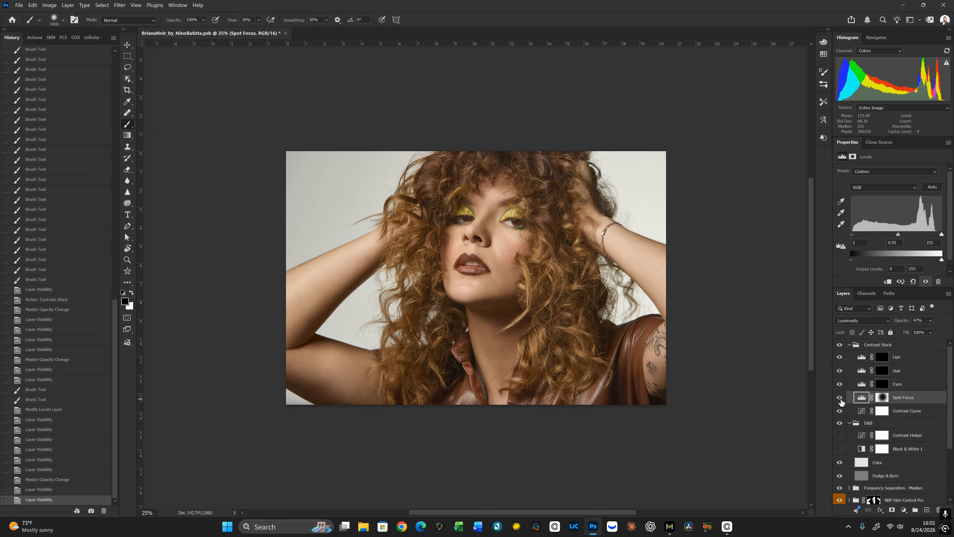
click(840, 398)
click(840, 399)
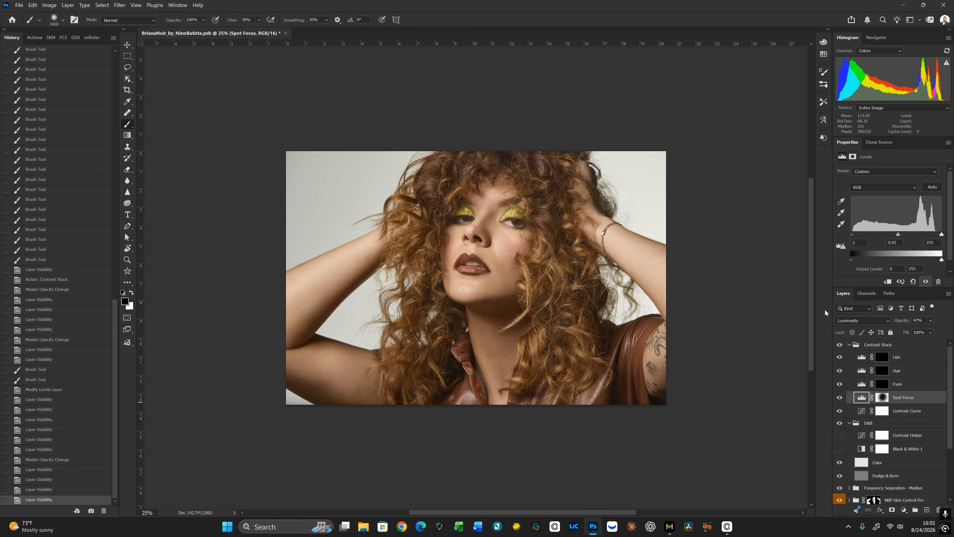
click(840, 398)
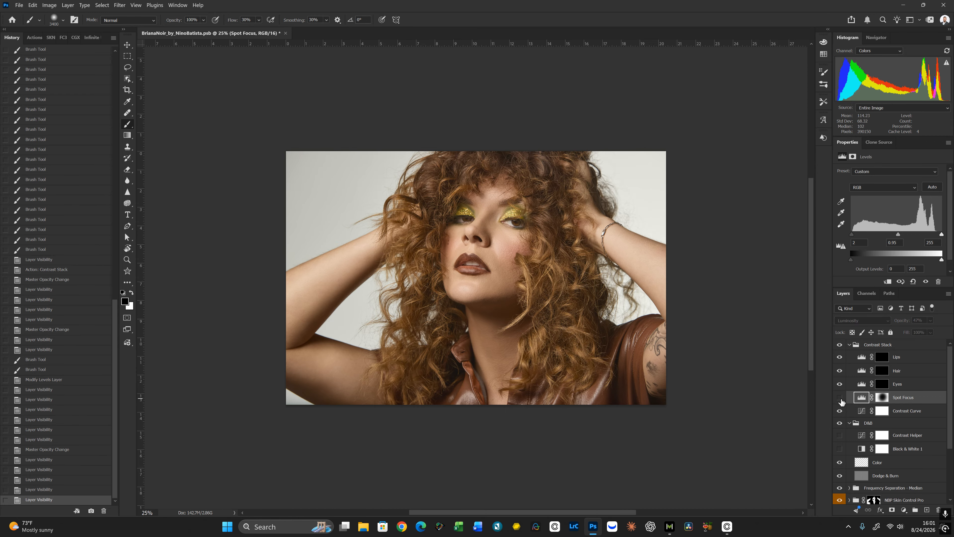
click(840, 399)
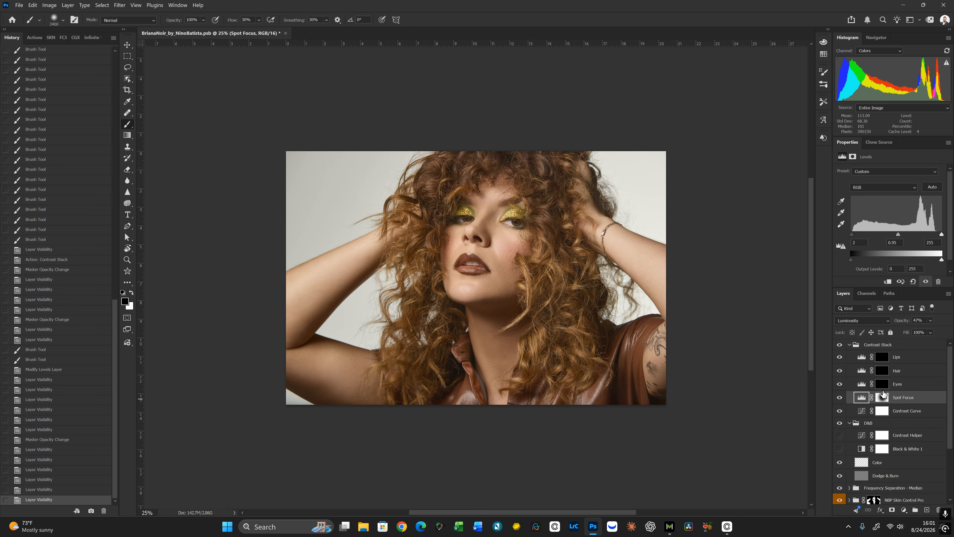
Paint the model's left eye white on the Eyes mask with a small brush at 100% flow, showing the mask as a red overlay
click(882, 385)
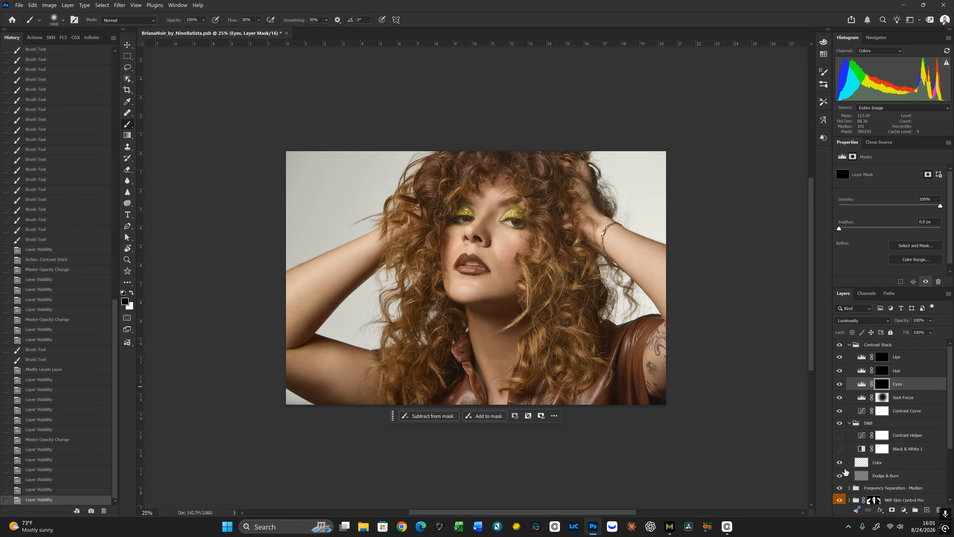
key(ctrl+plus)
key(ctrl+plus)
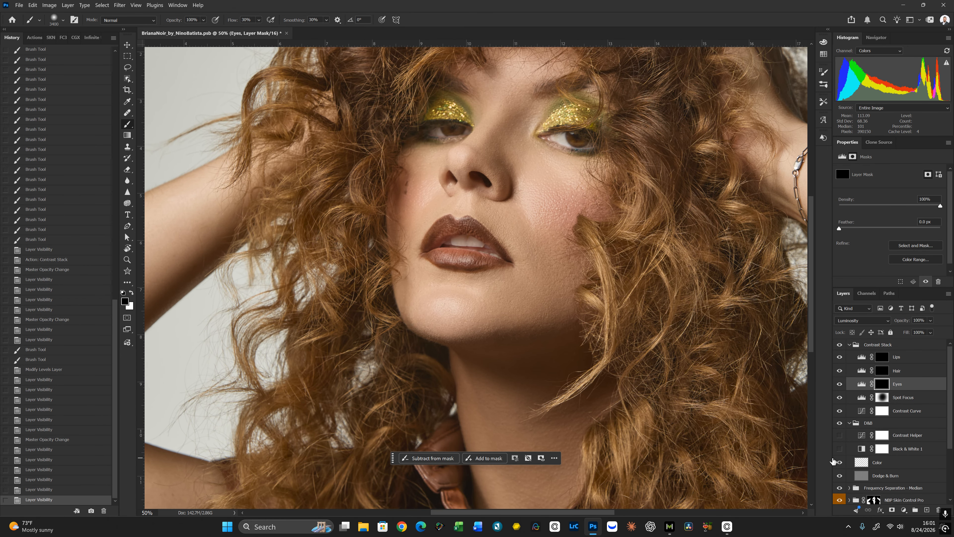
key(ctrl+plus)
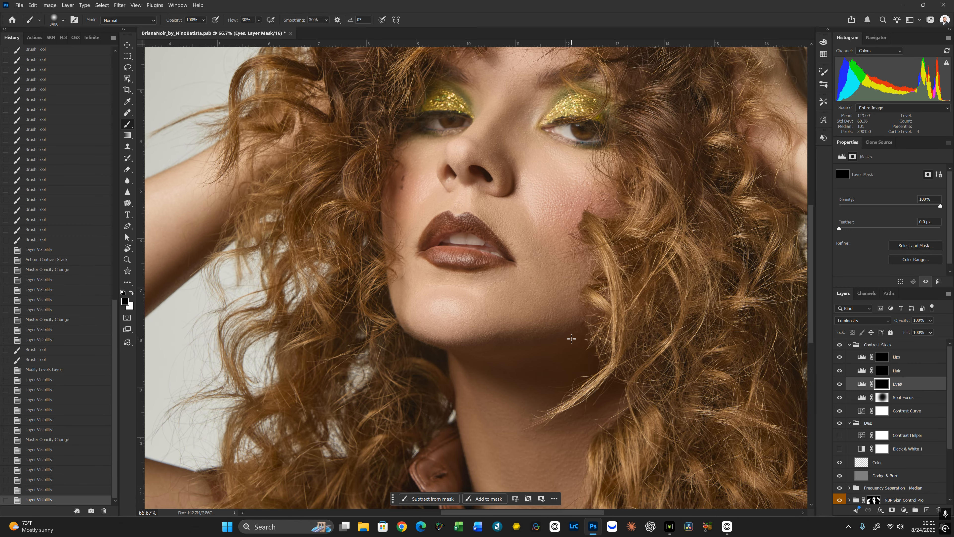
key(x)
key(r)
mouse_move(639, 332)
mouse_down()
mouse_move(571, 222)
mouse_move(484, 217)
mouse_move(616, 270)
mouse_move(714, 328)
mouse_up()
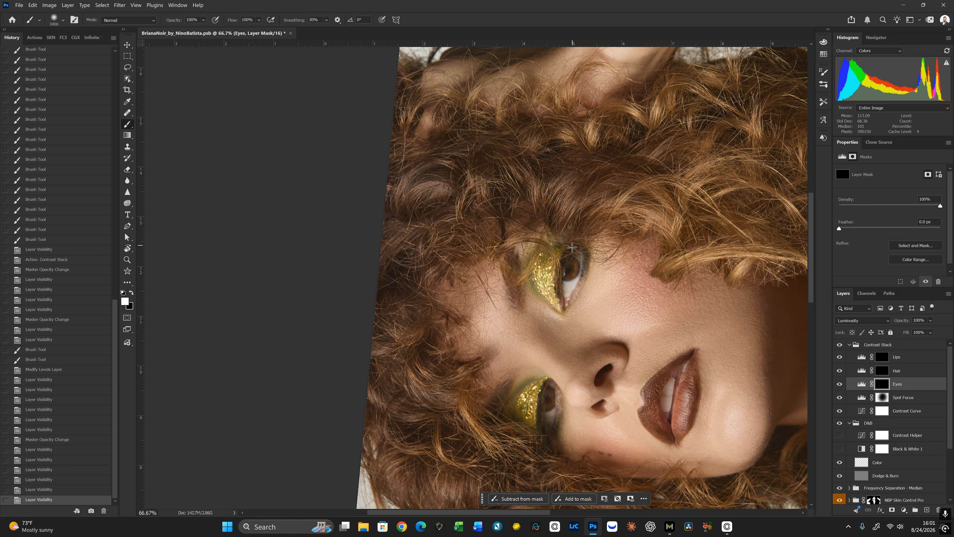
alt+right_click(572, 259)
key(bracketleft)
key(bracketleft)
key(bracketleft)
key(bracketleft)
key(bracketleft)
key(bracketleft)
key(bracketleft)
key(bracketleft)
key(bracketleft)
key(bracketleft)
key(bracketleft)
key(bracketleft)
key(bracketleft)
key(bracketleft)
key(bracketleft)
key(bracketleft)
key(bracketleft)
key(bracketleft)
key(bracketleft)
key(bracketleft)
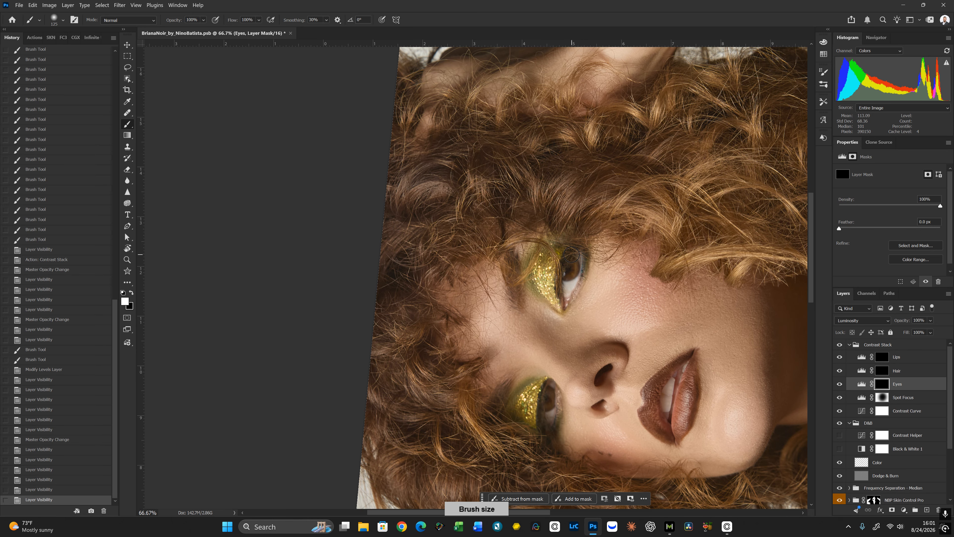
key(bracketleft)
key(bracketleft)
key(bracketleft)
key(bracketleft)
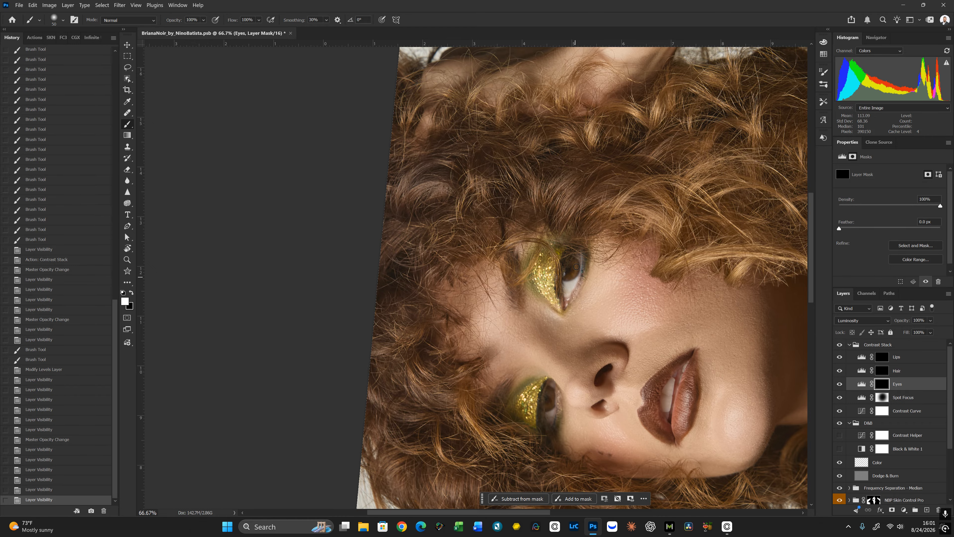
drag(576, 265, 571, 289)
key(backslash)
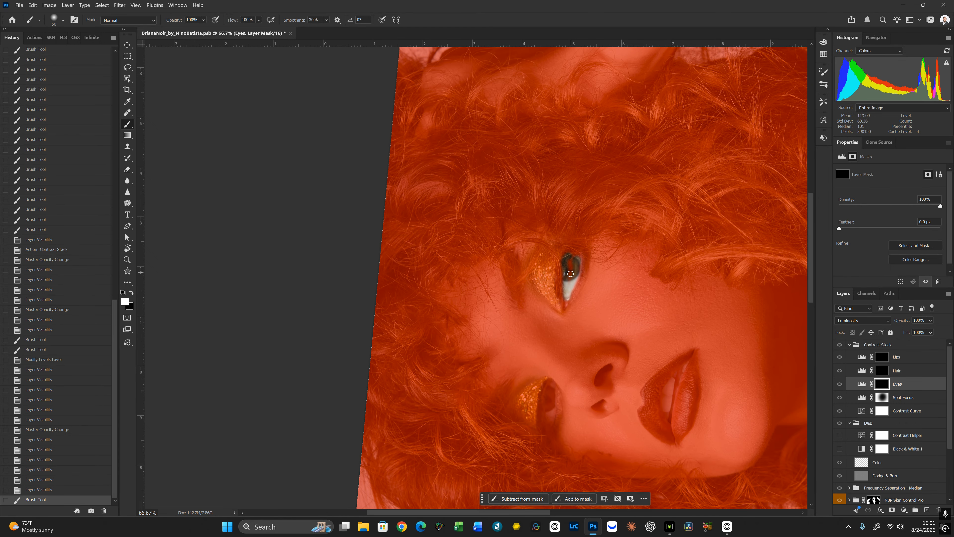
key(bracketright)
drag(566, 267, 577, 270)
Paint the model's right eye white on the Eyes mask, clean the edges with black, and restore the upright view without the overlay
key(space)
mouse_move(559, 390)
mouse_down()
mouse_move(572, 272)
mouse_move(564, 310)
mouse_up()
key(bracketleft)
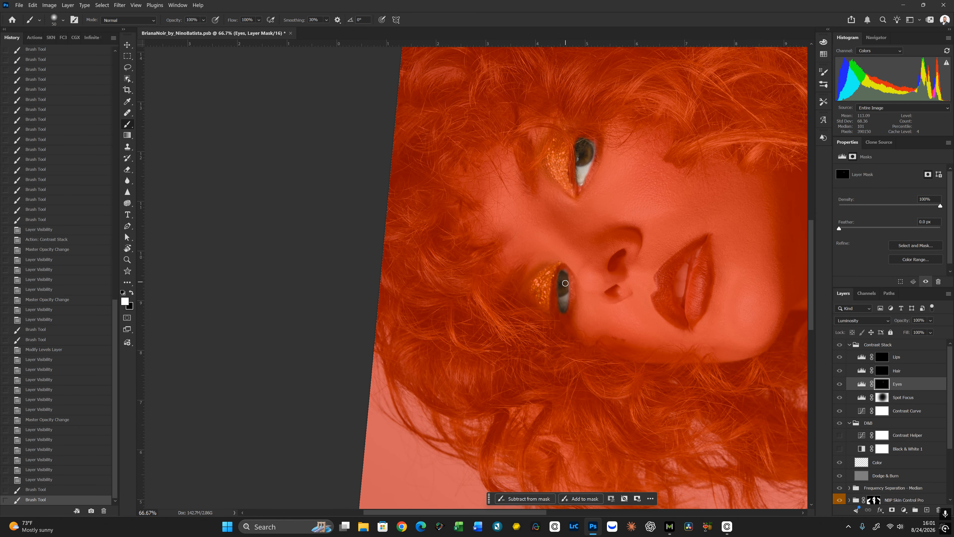
mouse_move(565, 283)
mouse_down()
mouse_move(570, 266)
mouse_move(575, 296)
mouse_up()
key(x)
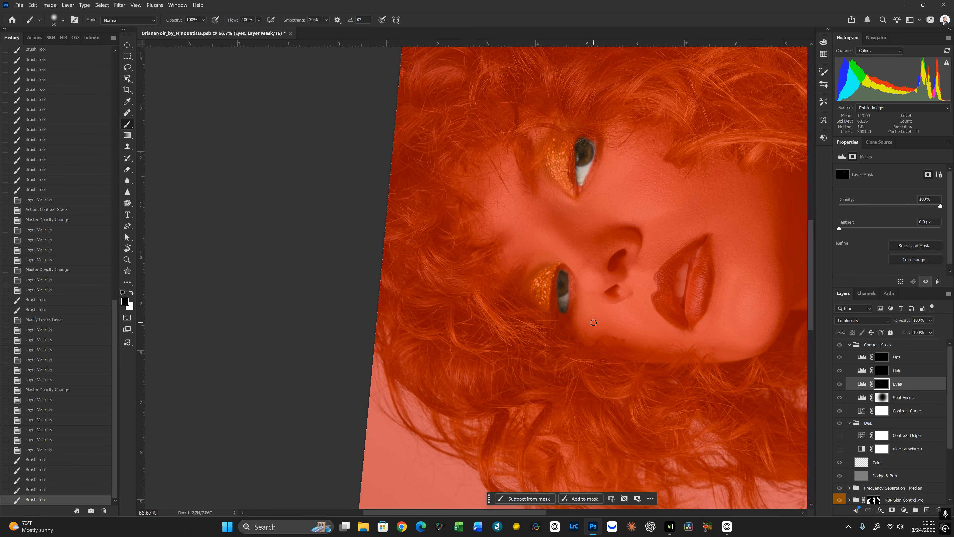
key(backslash)
key(backslash)
mouse_move(557, 307)
mouse_down()
mouse_move(561, 315)
mouse_move(575, 300)
mouse_up()
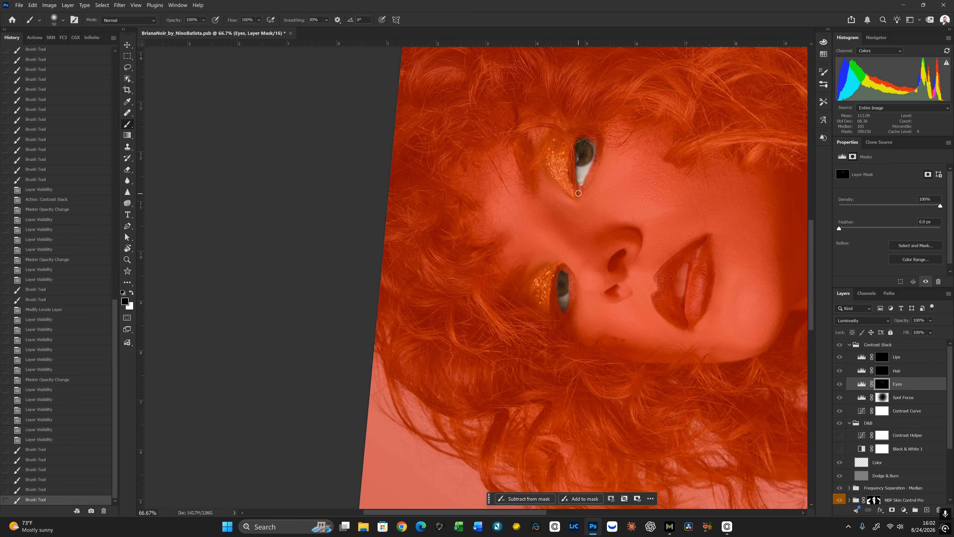
key(r)
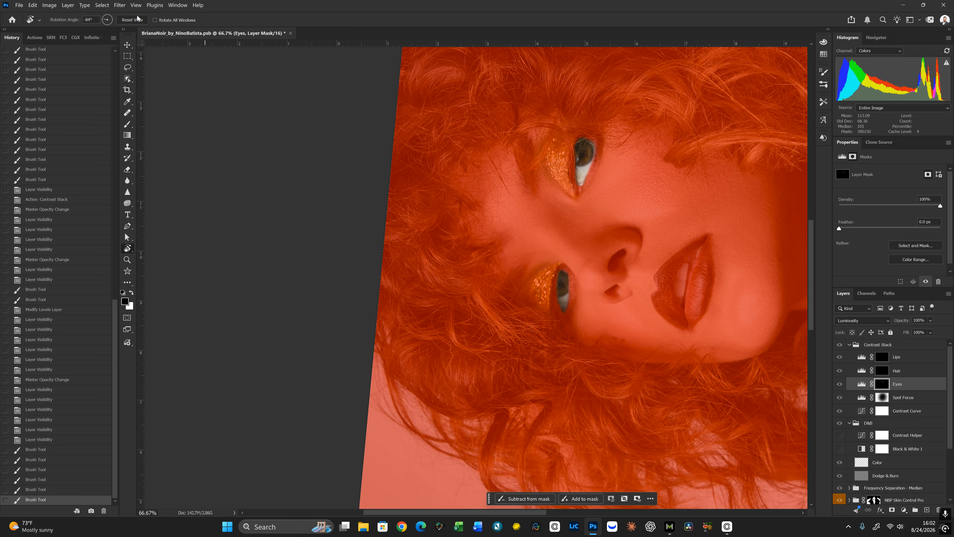
key(Escape)
key(b)
key(x)
key(backslash)
key(ctrl+minus)
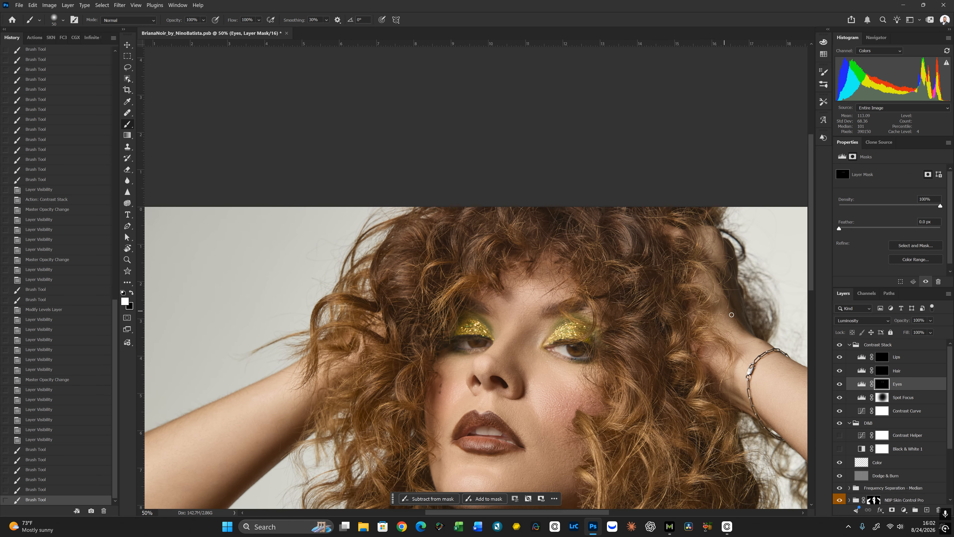
Set the Eyes Levels to black input 20, midtones 1.21 and white input 203, and compare the layer off and on
drag(635, 331, 612, 245)
click(861, 384)
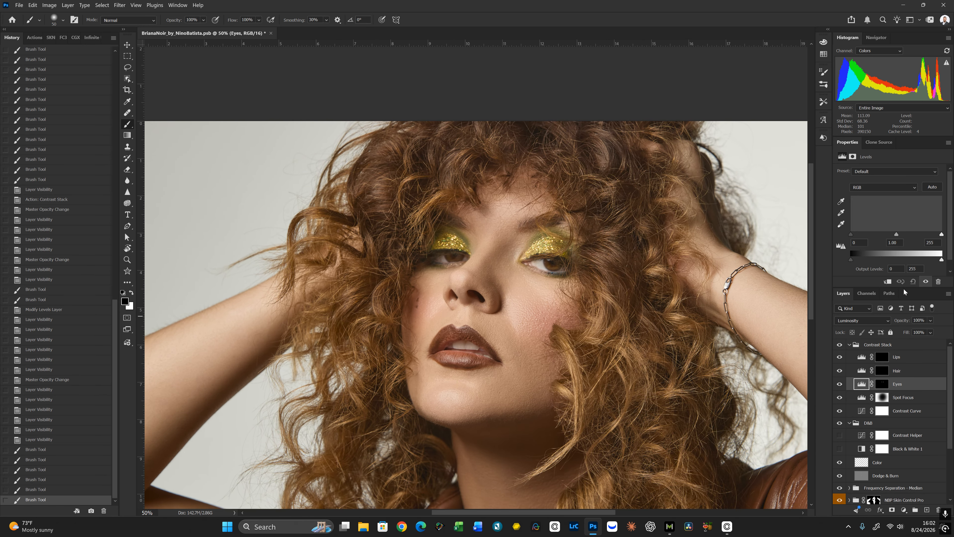
drag(941, 235, 856, 236)
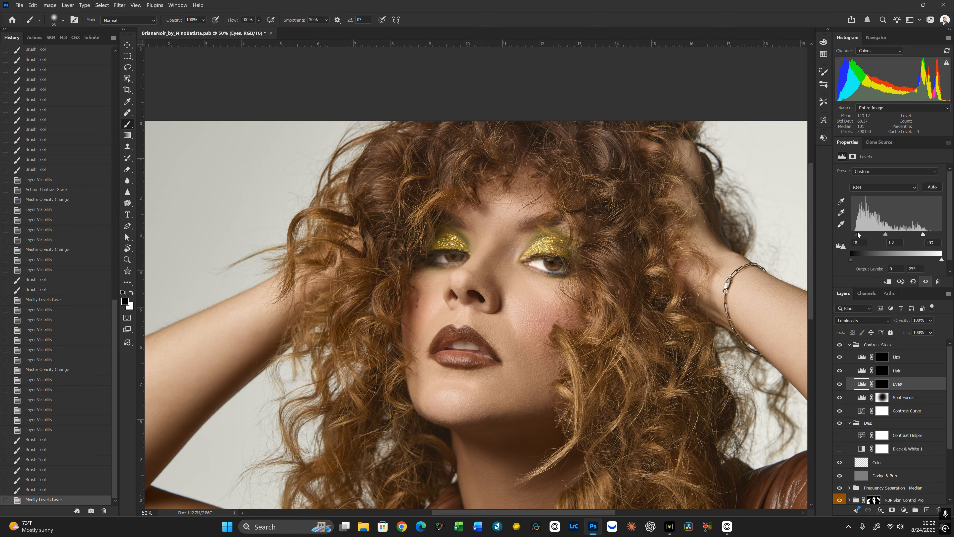
click(840, 384)
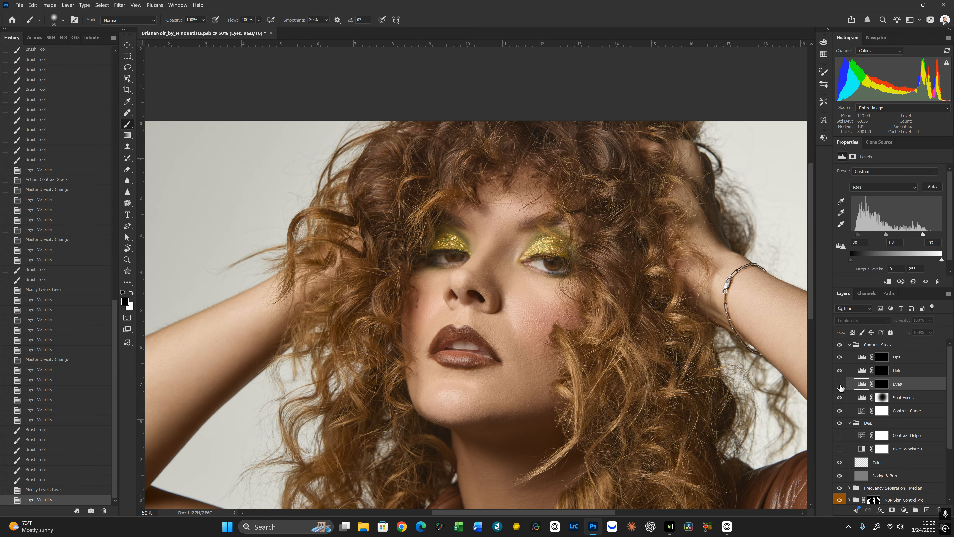
click(841, 385)
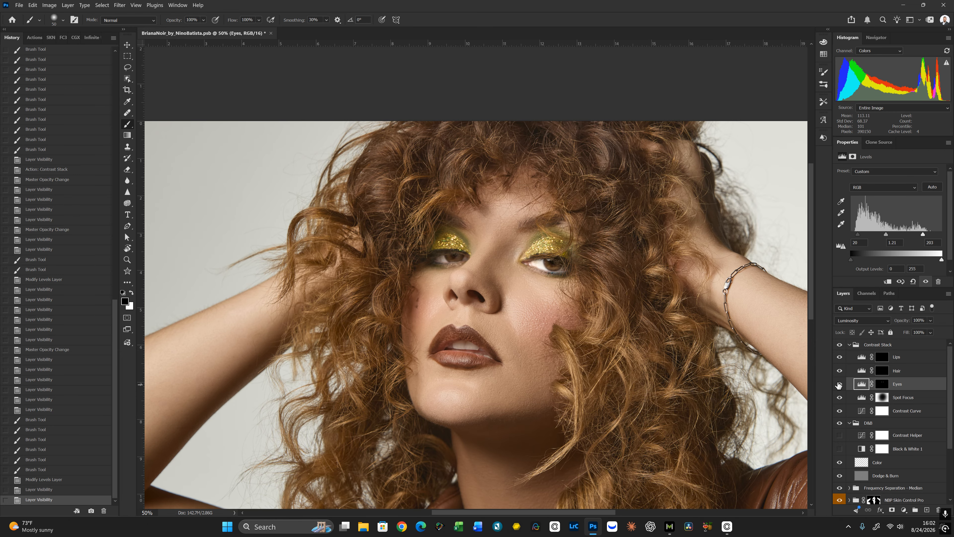
Lower the Eyes layer's opacity to 24% while judging the whole portrait at a small size
key(ctrl+minus)
key(ctrl+minus)
key(ctrl+minus)
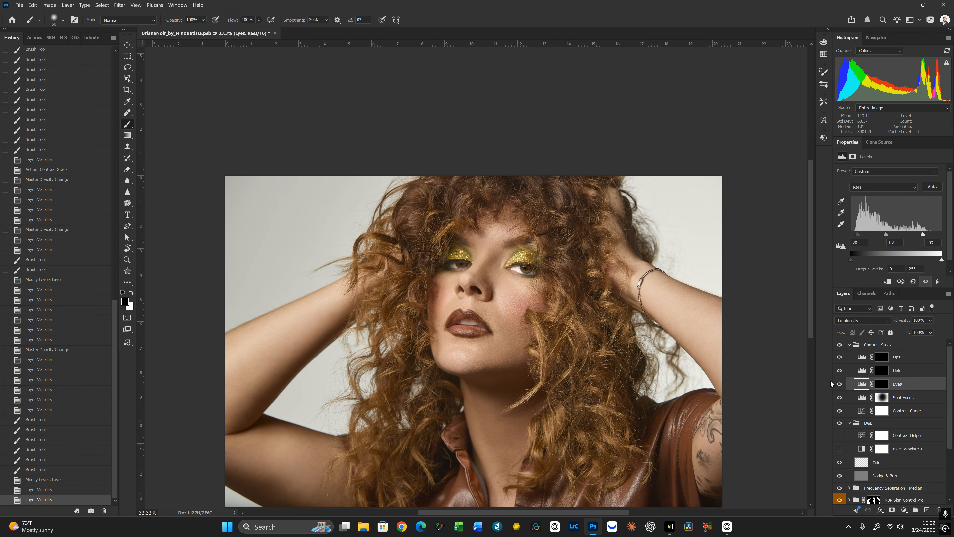
key(ctrl+minus)
key(ctrl+minus)
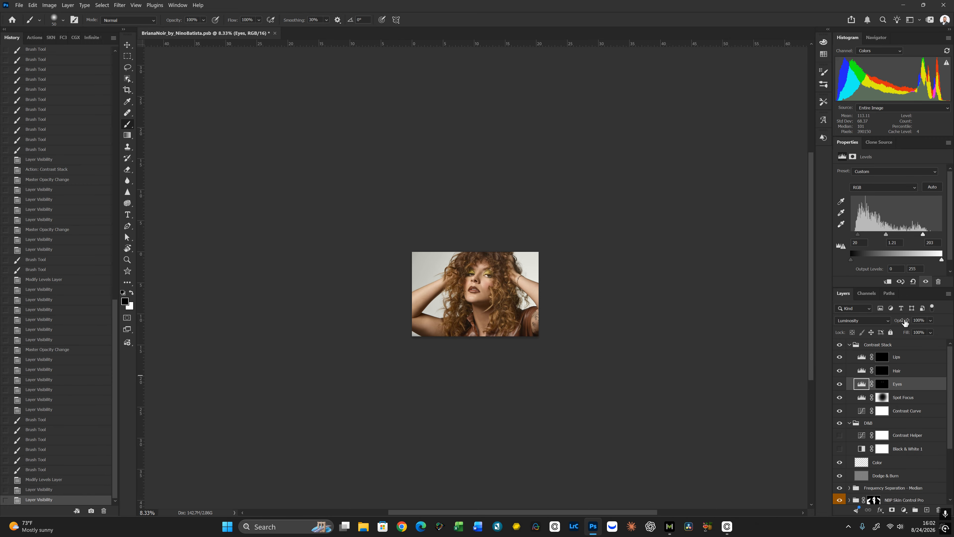
drag(905, 323, 837, 330)
drag(838, 328, 841, 328)
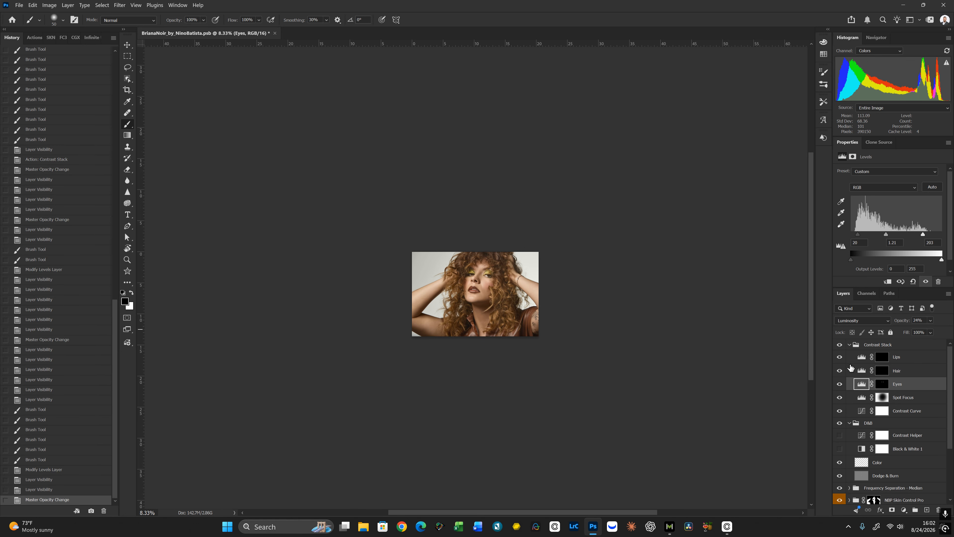
key(ctrl+0)
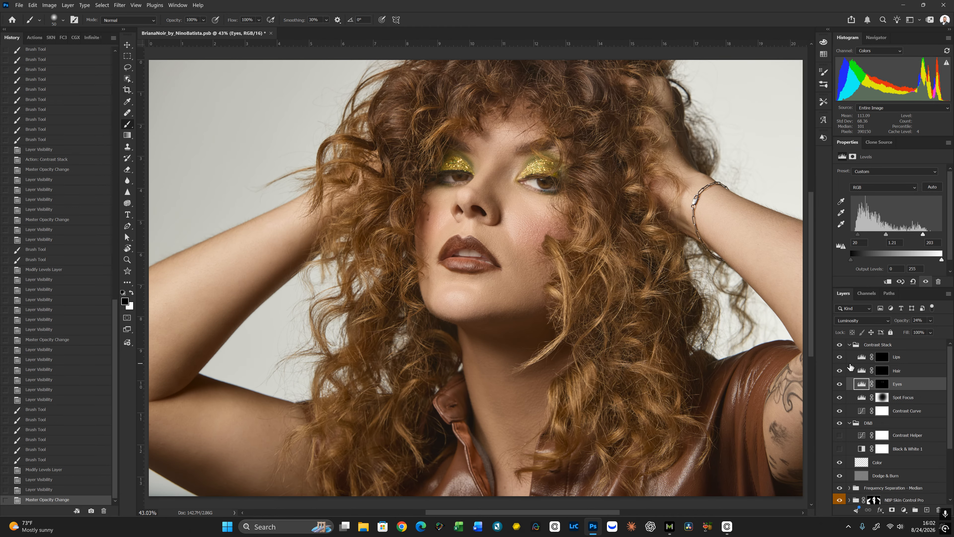
Compare the portrait with the Eyes layer repeatedly off and on, and leave it visible
click(840, 384)
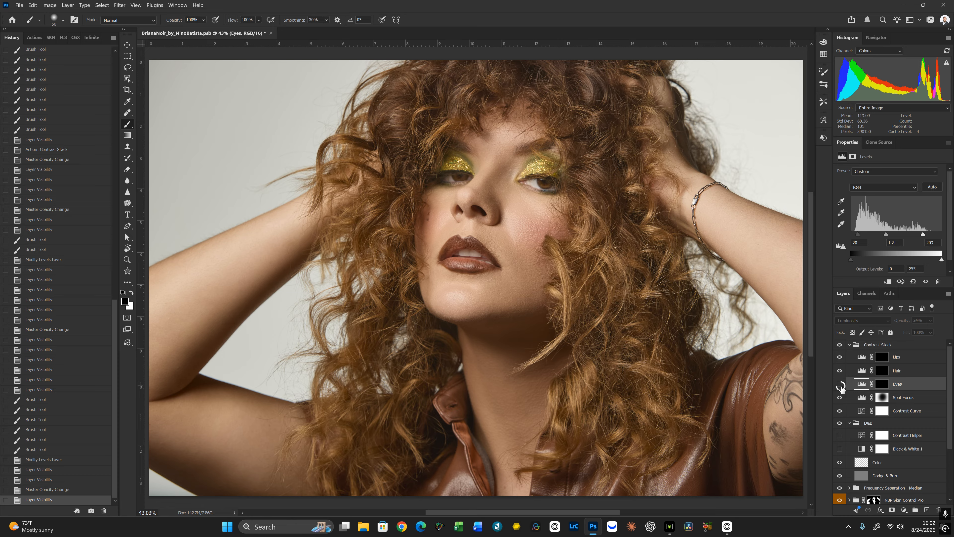
right_click(841, 385)
click(840, 386)
click(840, 386)
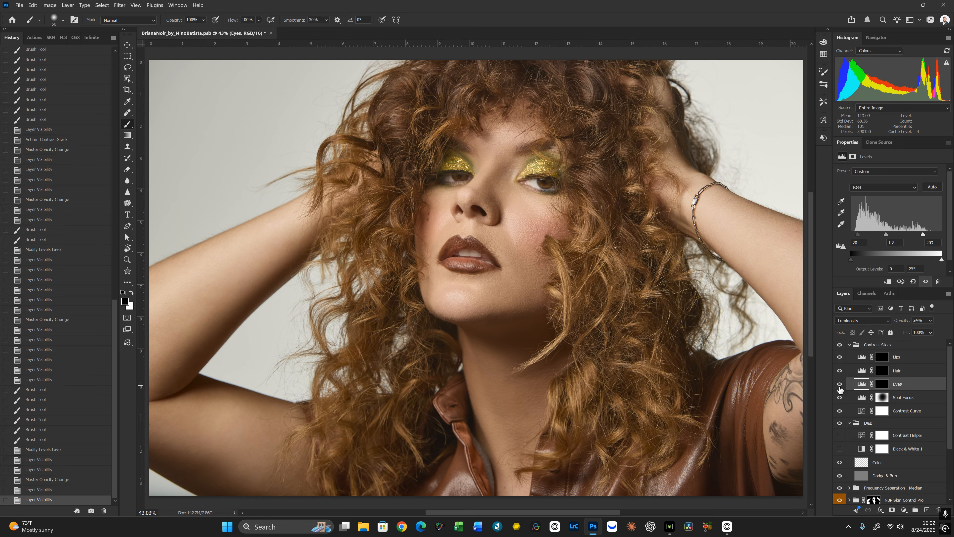
click(840, 387)
click(840, 386)
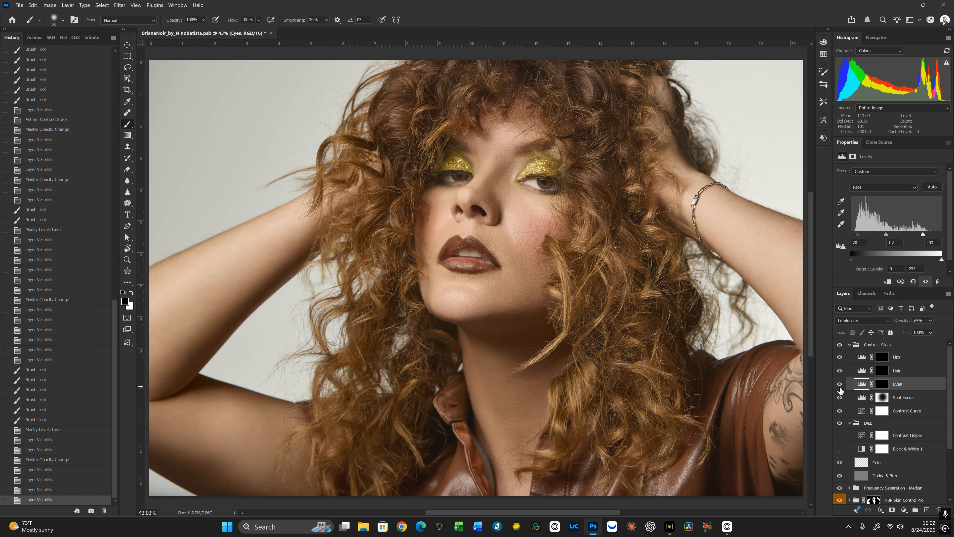
click(840, 387)
click(840, 387)
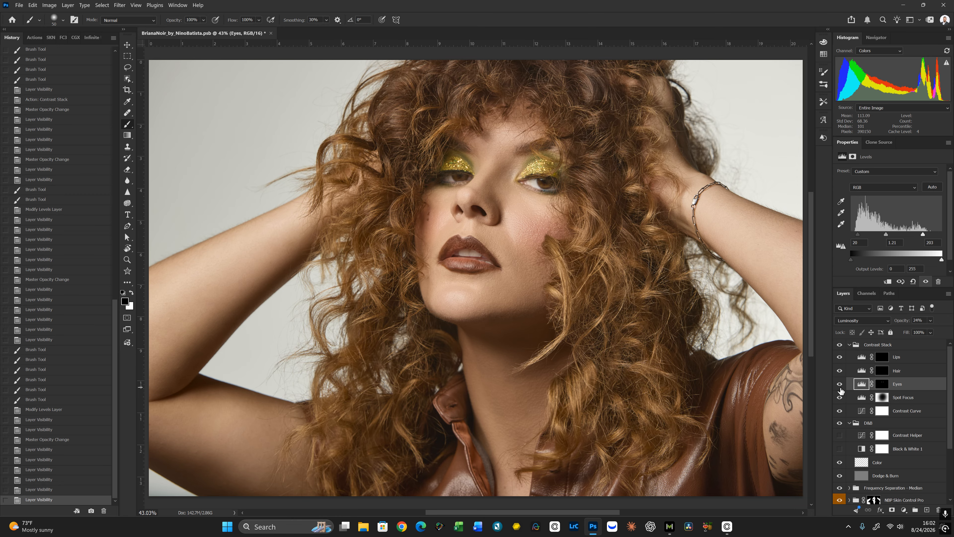
click(840, 387)
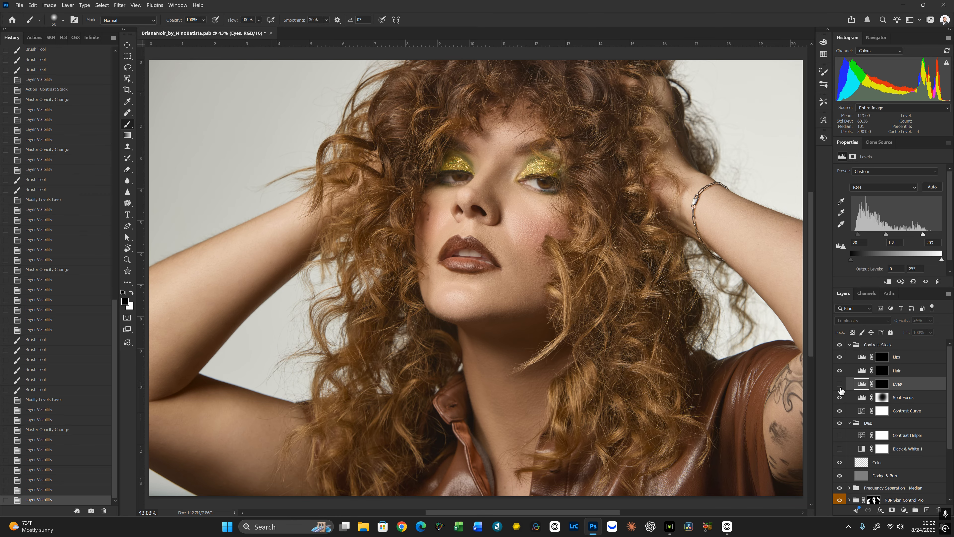
click(840, 388)
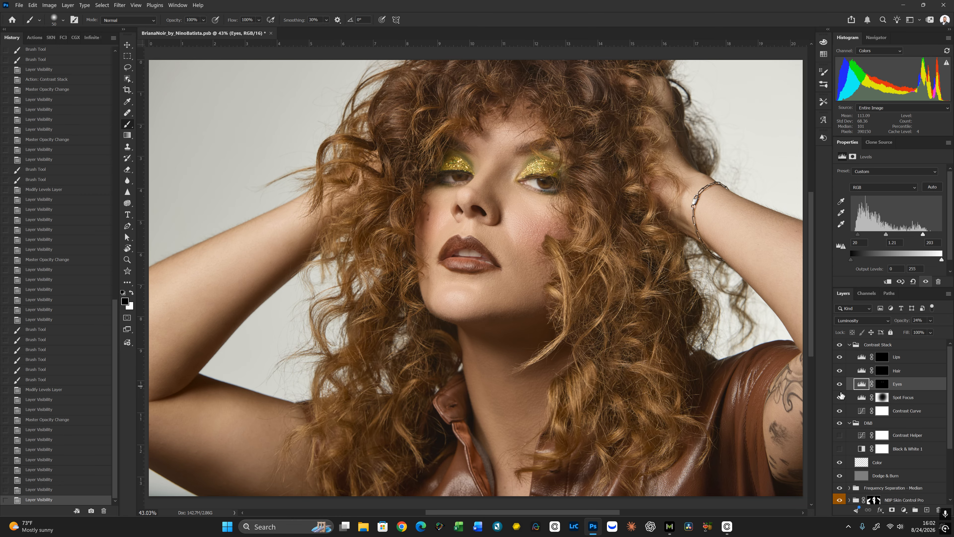
Set the Eyes layer's opacity to 22%, and compare the effect on the whole portrait
drag(904, 323, 901, 323)
key(Return)
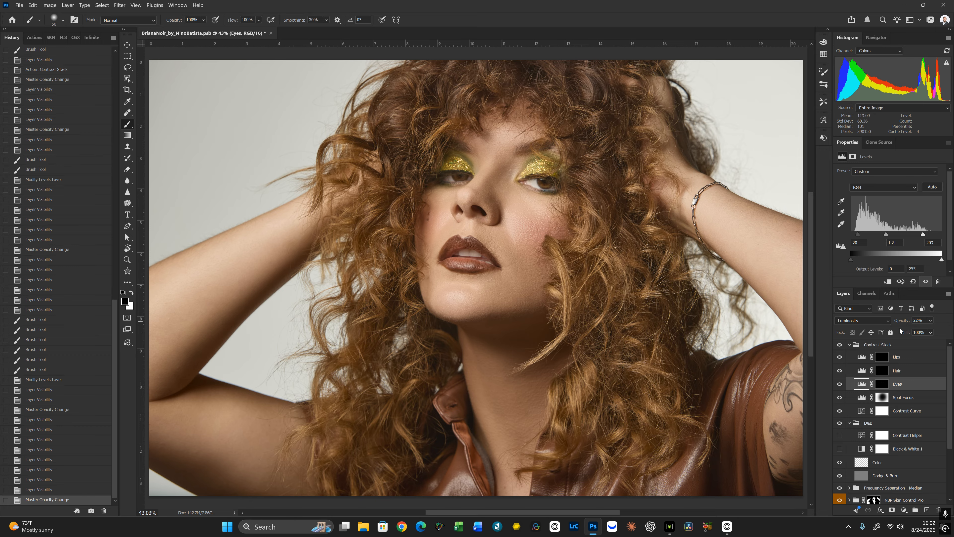
click(840, 385)
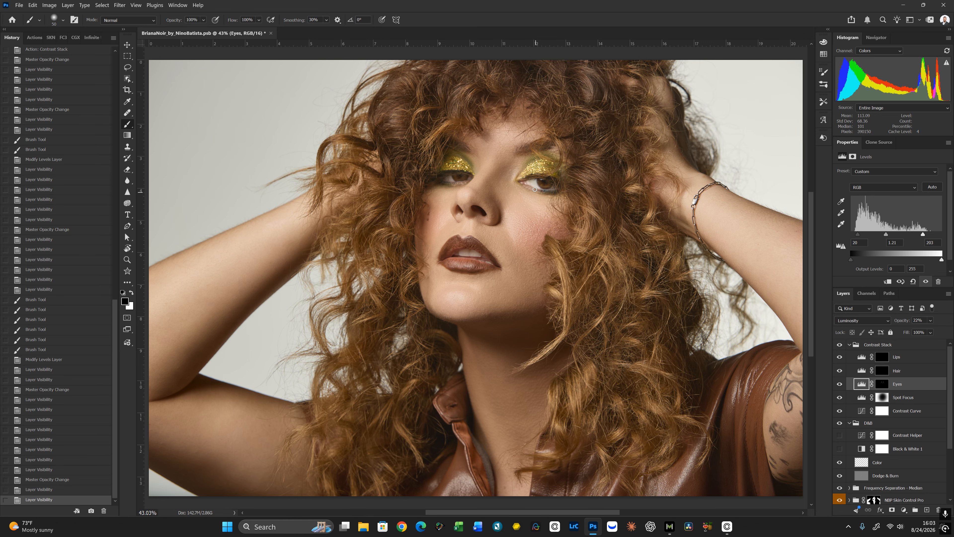
key(ctrl+minus)
key(ctrl+minus)
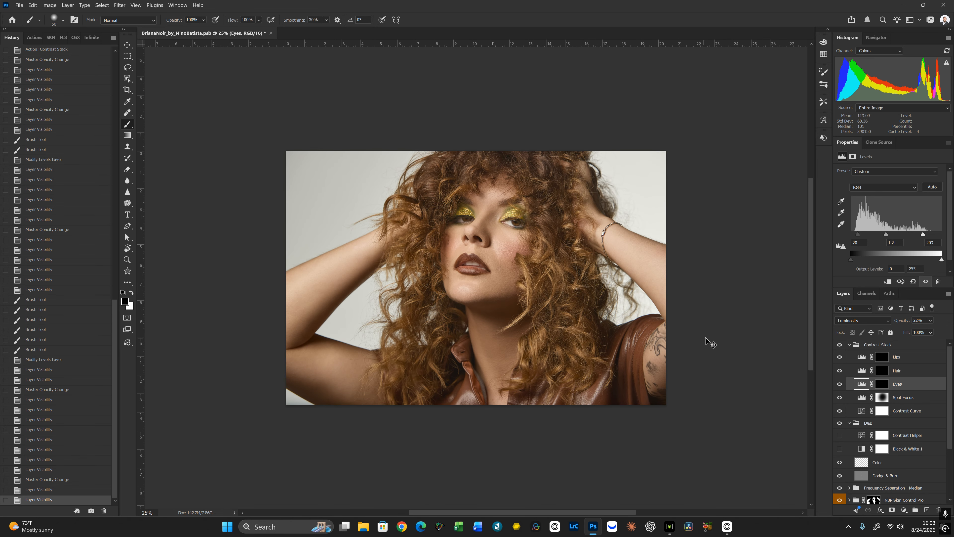
Judge the Eyes layer's effect off and on with the portrait at 8.33% view, and keep the layer visible
key(ctrl+0)
key(ctrl+minus)
key(ctrl+minus)
key(ctrl+minus)
key(ctrl+minus)
key(ctrl+minus)
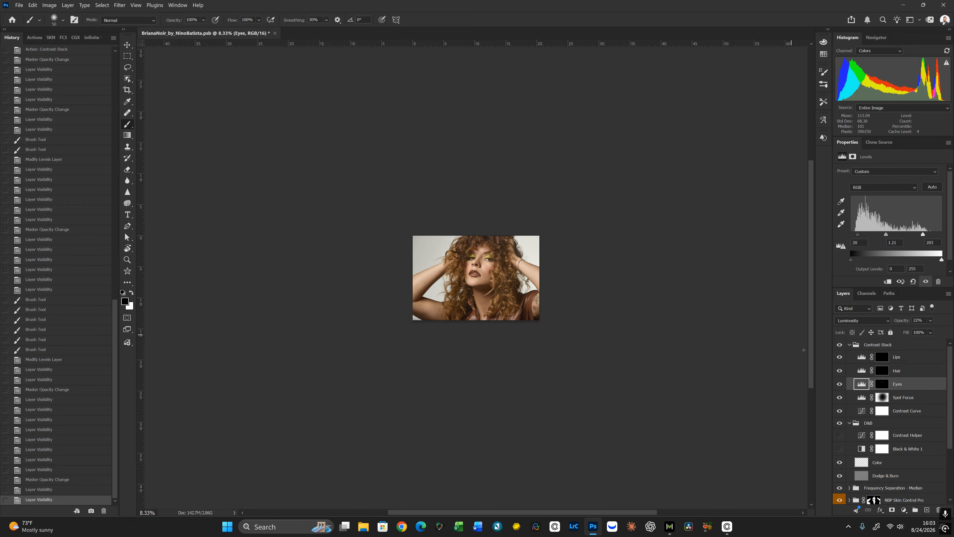
click(840, 384)
click(840, 384)
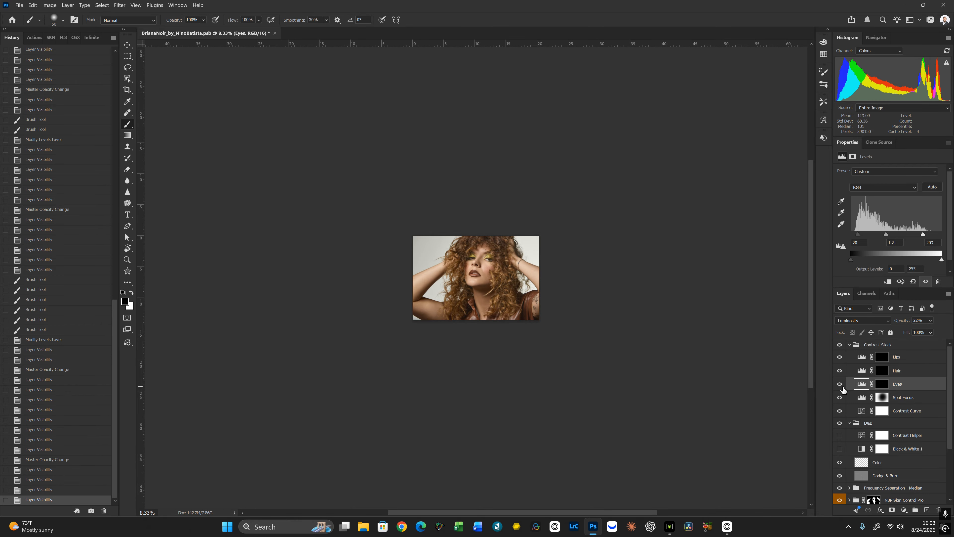
click(840, 384)
click(840, 383)
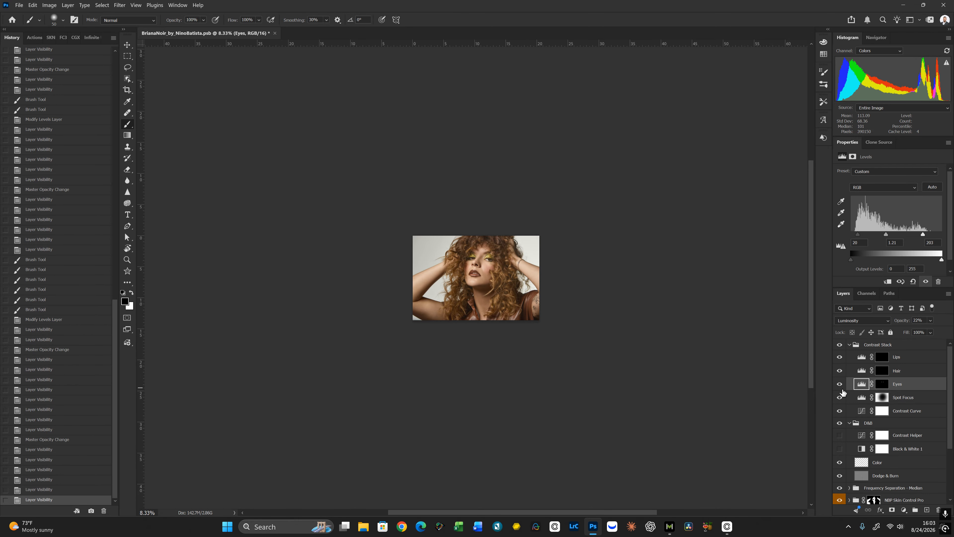
key(ctrl+plus)
key(ctrl+plus)
key(ctrl+plus)
key(ctrl+plus)
key(ctrl+plus)
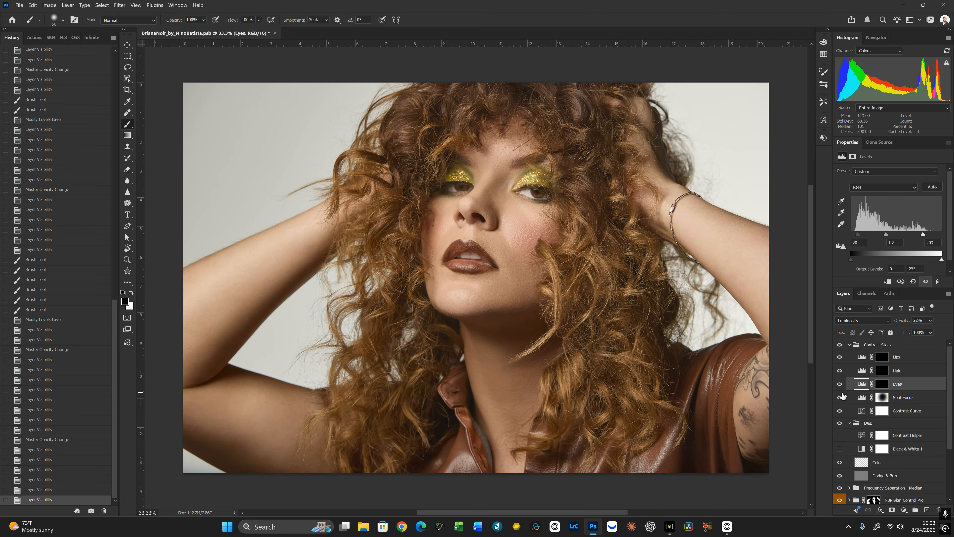
key(ctrl+0)
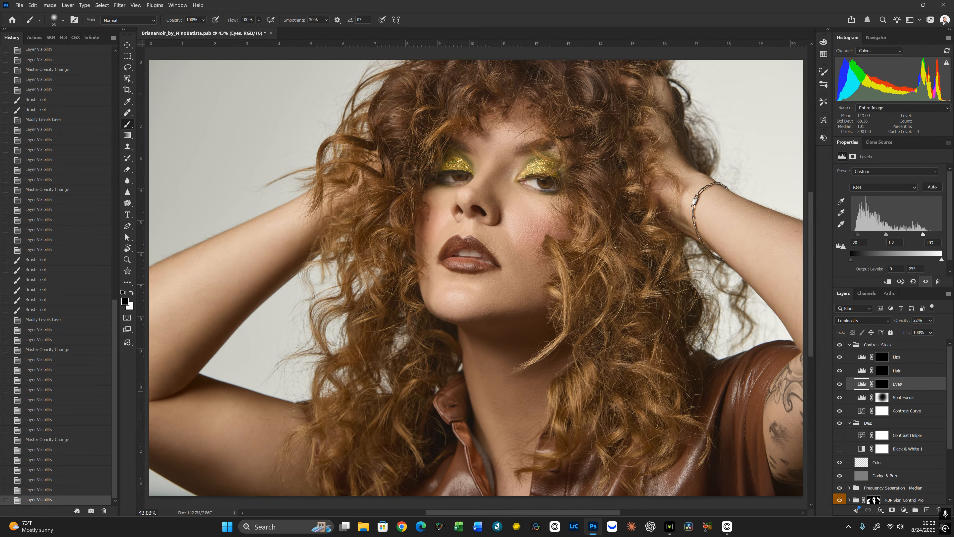
Make the Layer 2 smart object active and switch to the Object Selection tool
scroll(951, 387, down, 3)
click(855, 453)
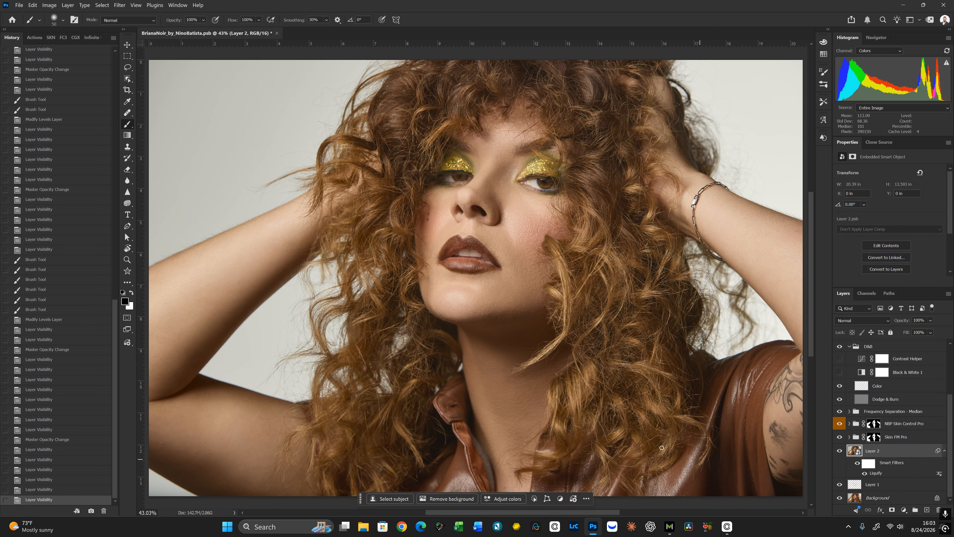
click(129, 80)
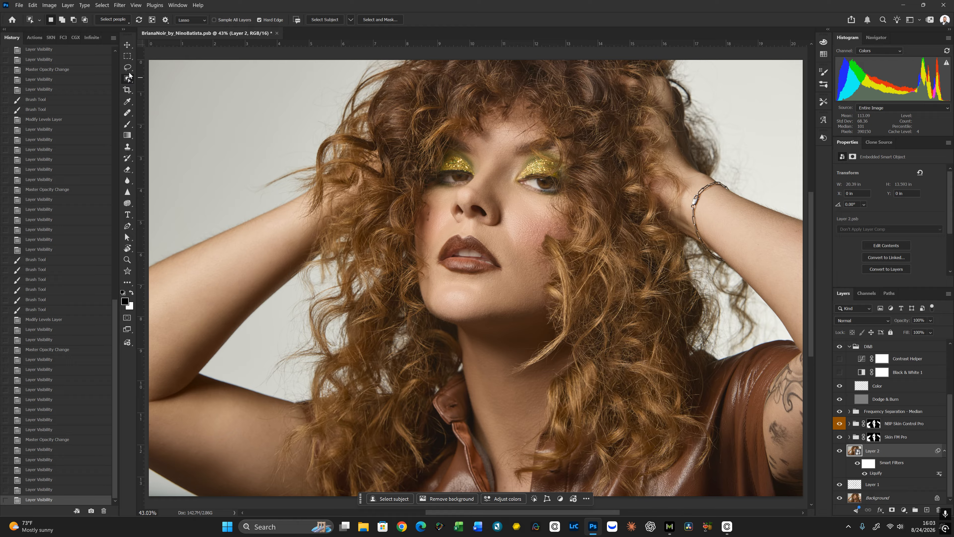
click(115, 20)
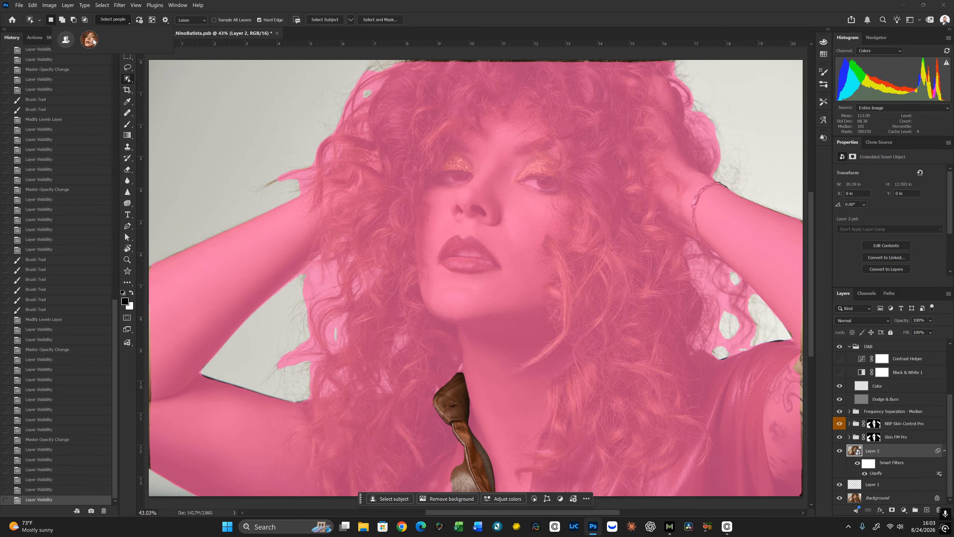
click(94, 42)
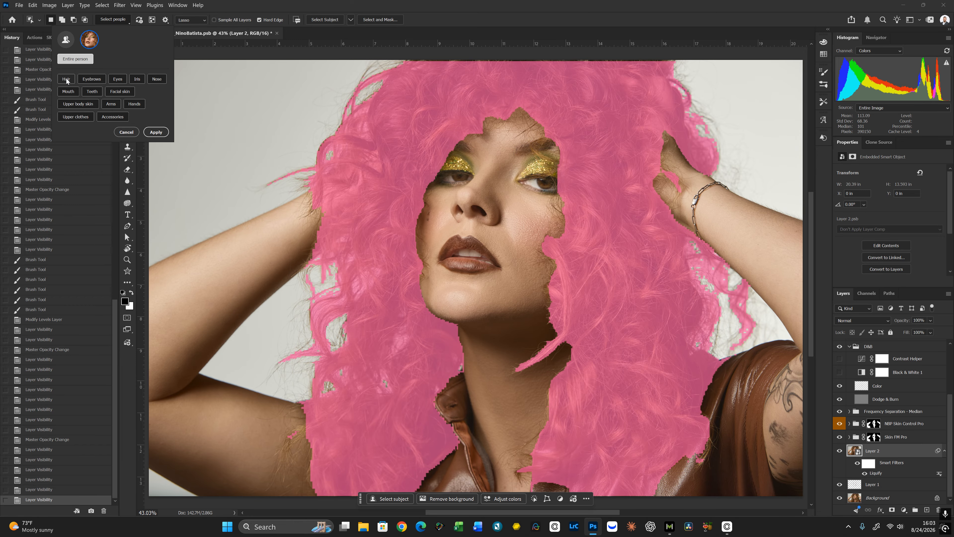
click(66, 79)
click(786, 251)
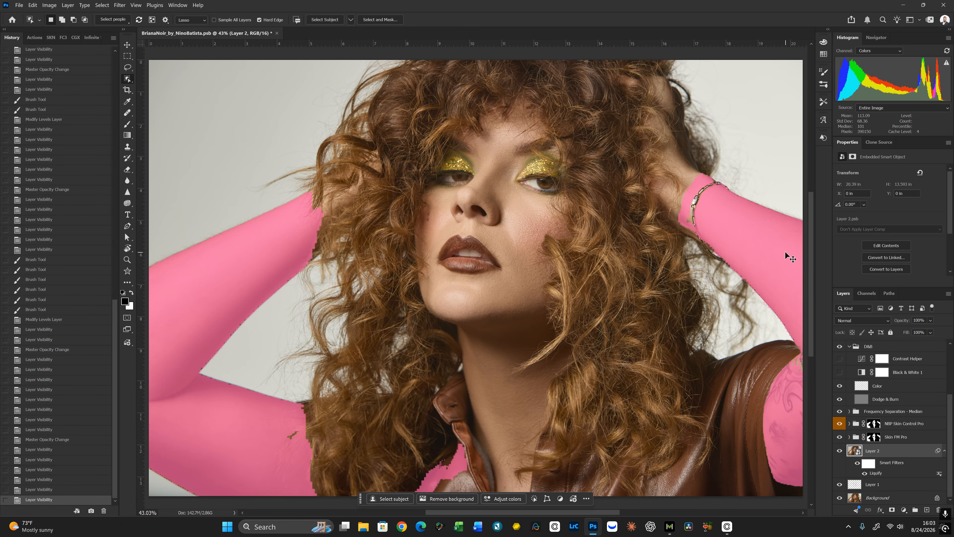
Select the model's hair on Layer 2 using people detection with only the Hair part chosen
key(ctrl+minus)
key(ctrl+minus)
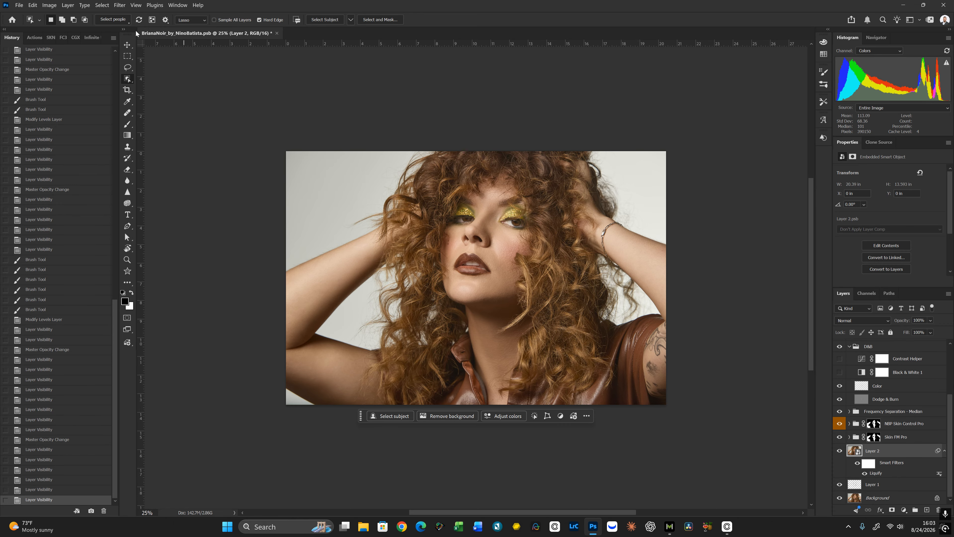
click(122, 22)
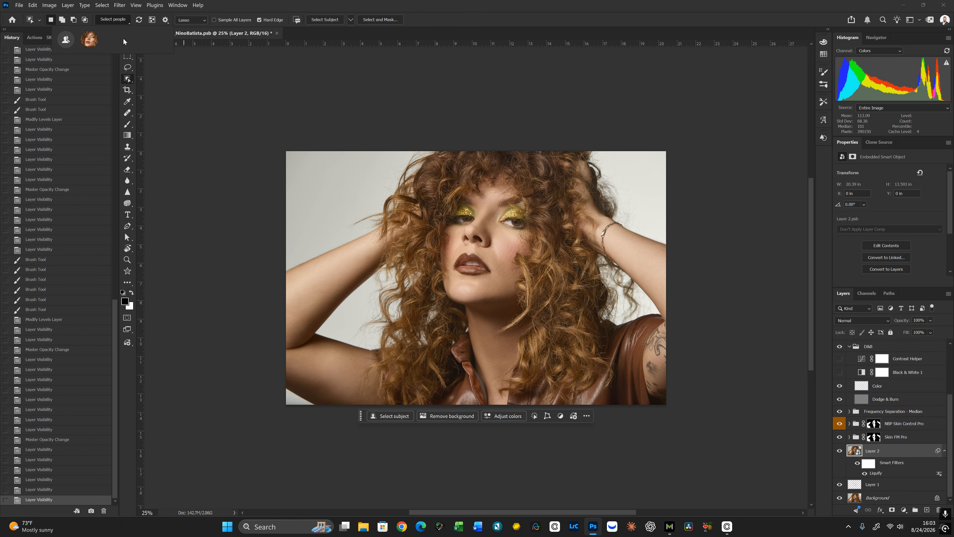
click(90, 39)
click(70, 79)
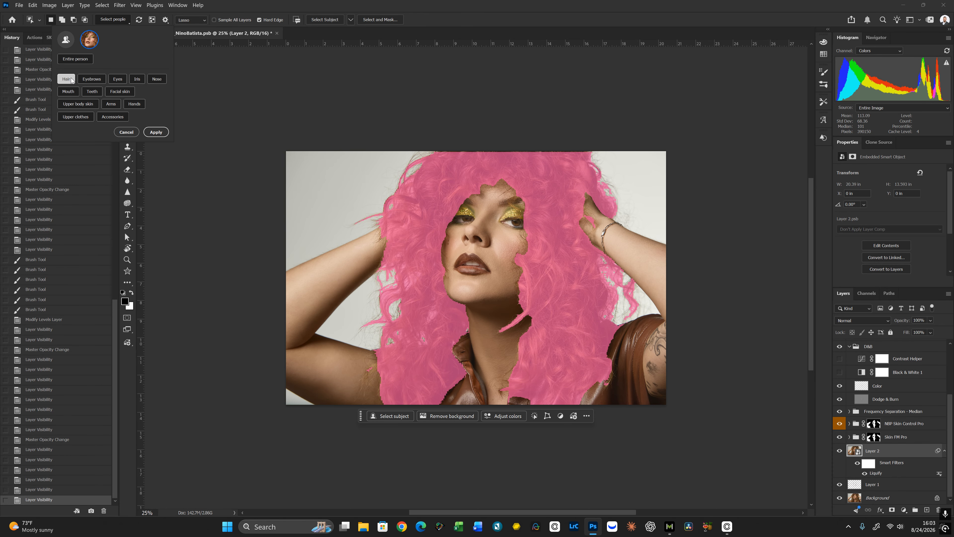
click(156, 132)
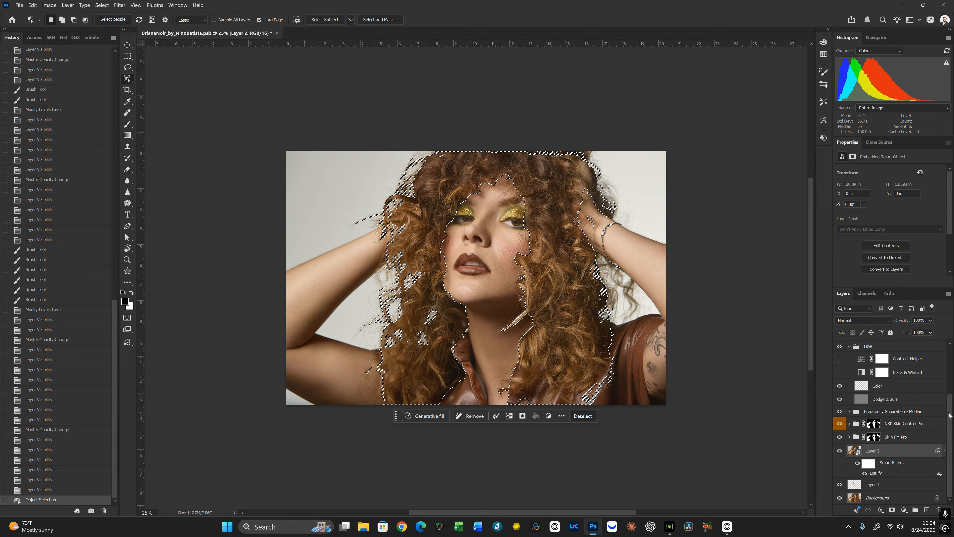
Fill the hair selection with white at 100% opacity on the Hair layer's mask, and deselect
drag(949, 415, 949, 398)
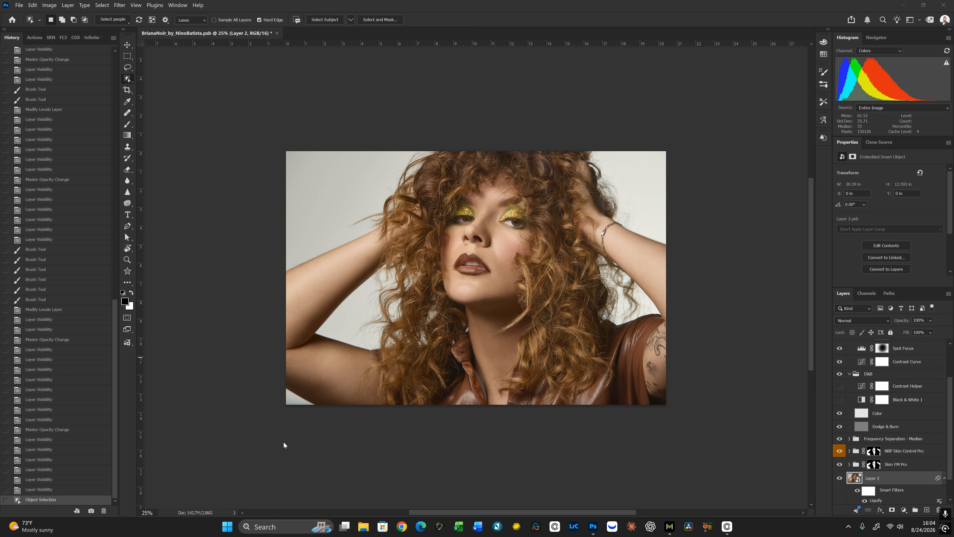
drag(949, 399, 949, 357)
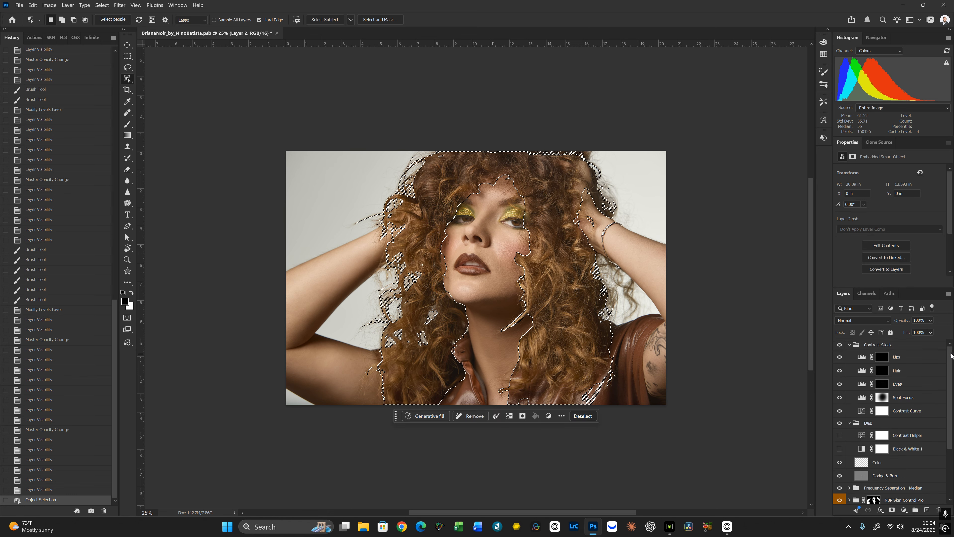
click(884, 370)
key(shift+F5)
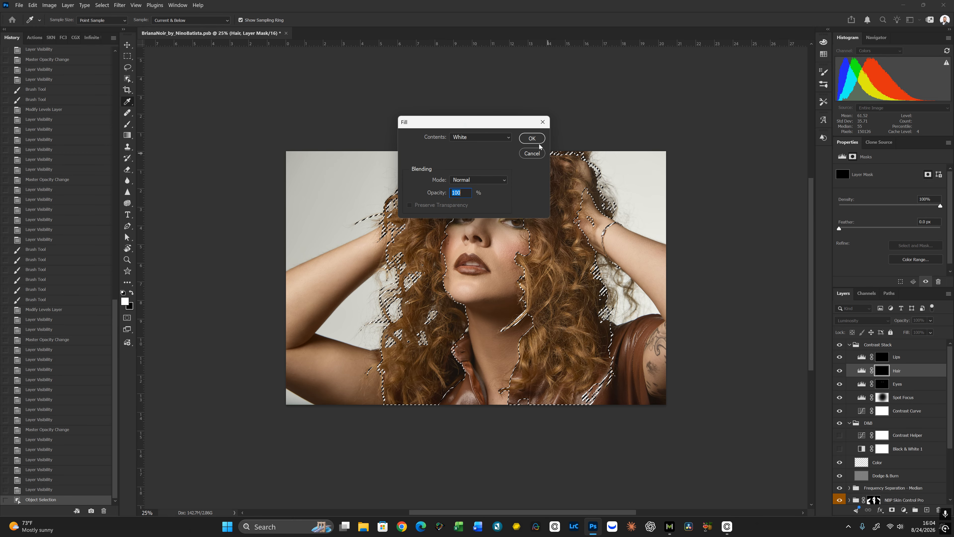
click(533, 138)
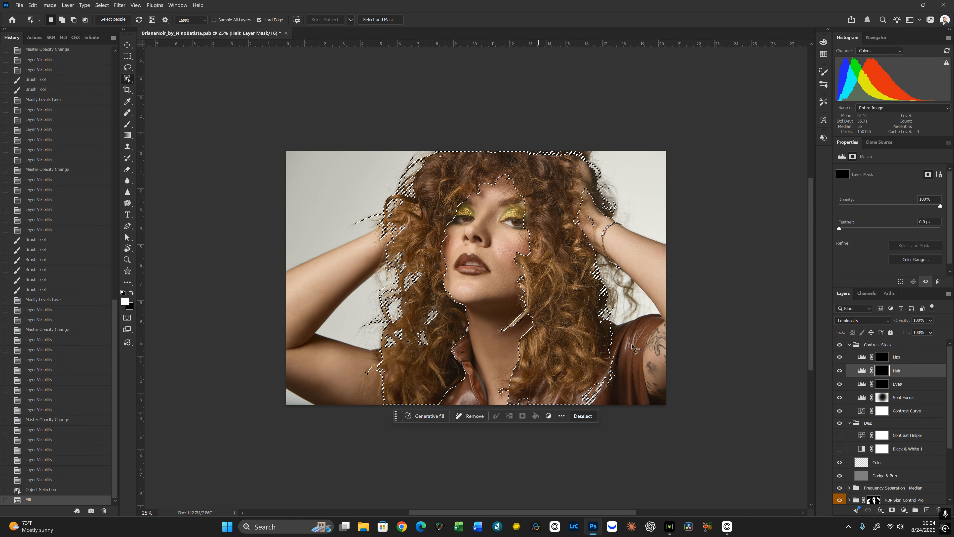
key(ctrl+d)
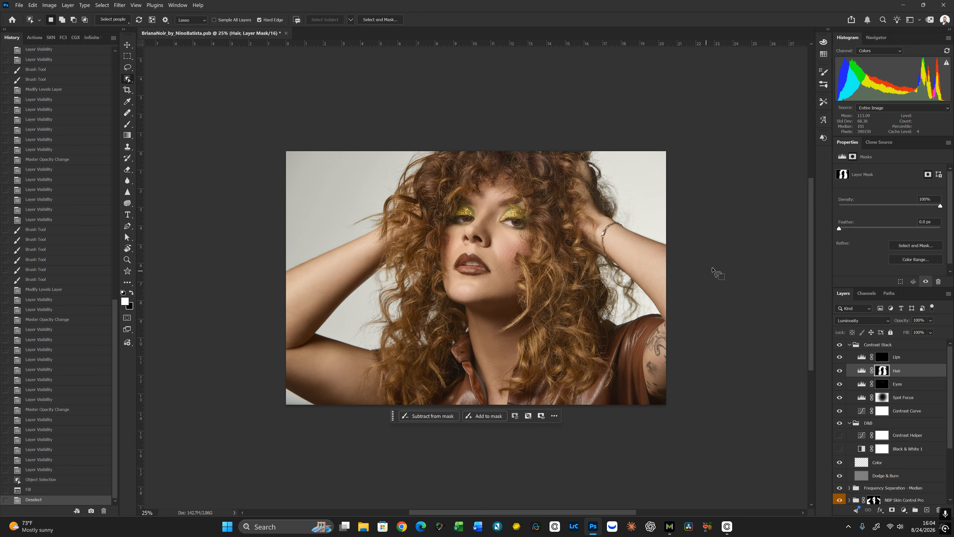
Display the Hair mask as a red overlay and make black the foreground colour for correcting the lower hair
key(backslash)
key(x)
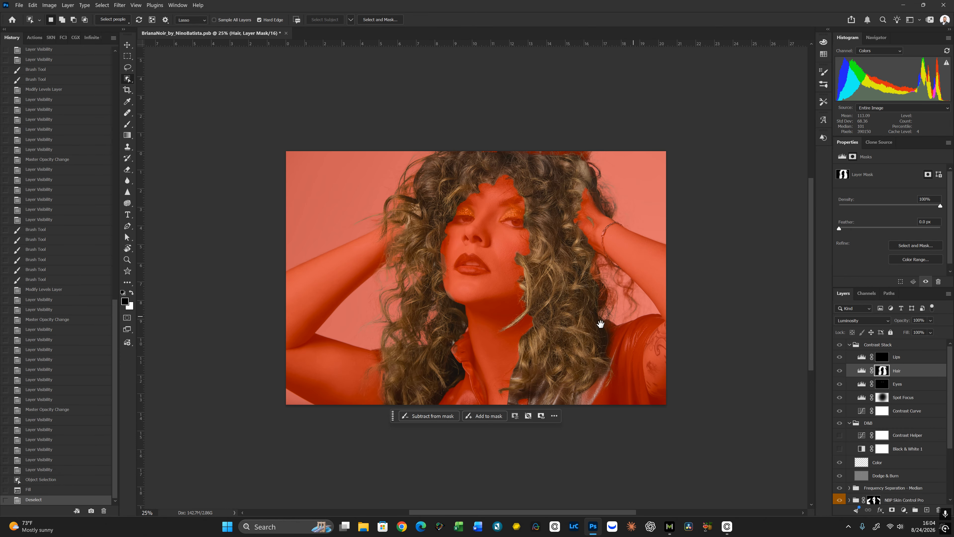
drag(565, 328, 572, 278)
drag(600, 325, 545, 167)
key(ctrl+plus)
key(ctrl+plus)
key(ctrl+plus)
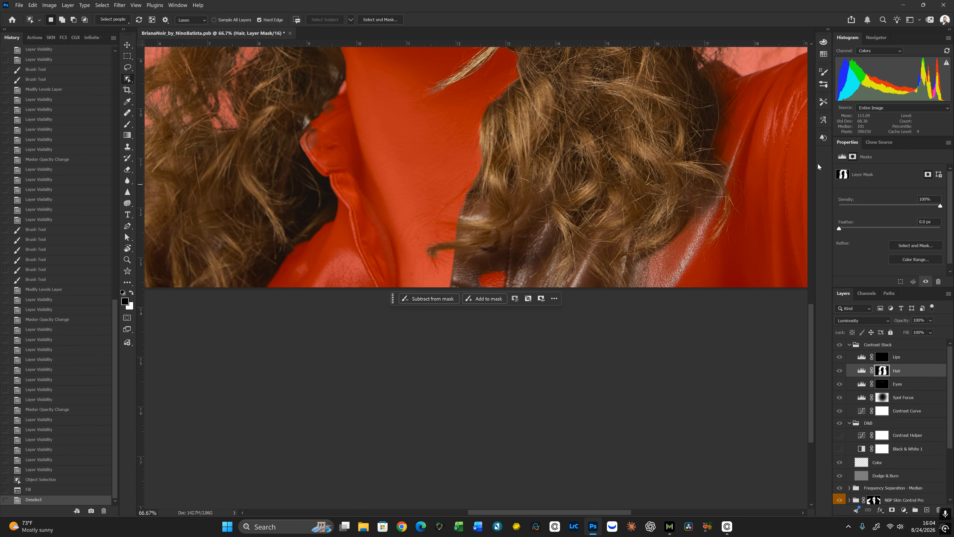
Paint the leather jacket out of the Hair mask along the lower-right hair edge, starting with a 125 px black brush
key(b)
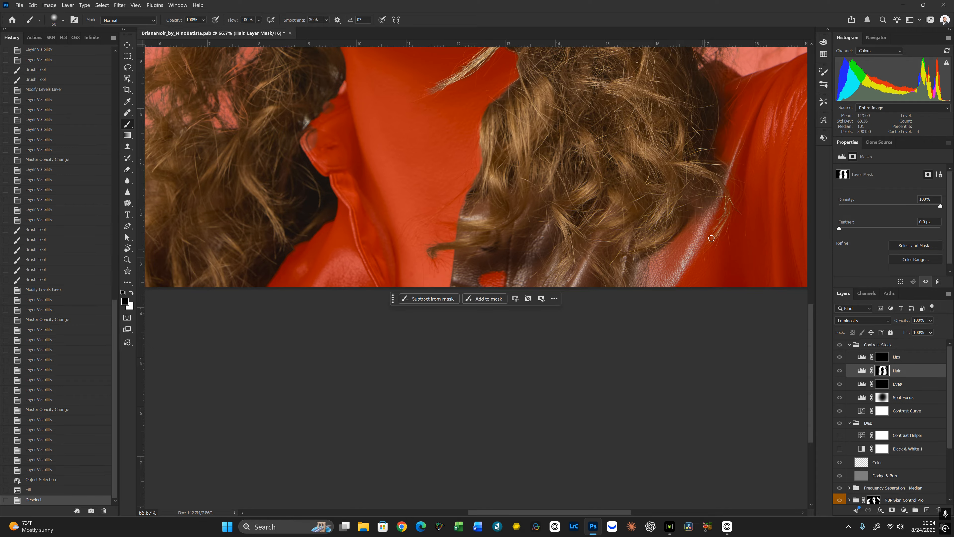
key(bracketright)
key(bracketright)
key(bracketright)
key(bracketright)
key(bracketright)
key(bracketright)
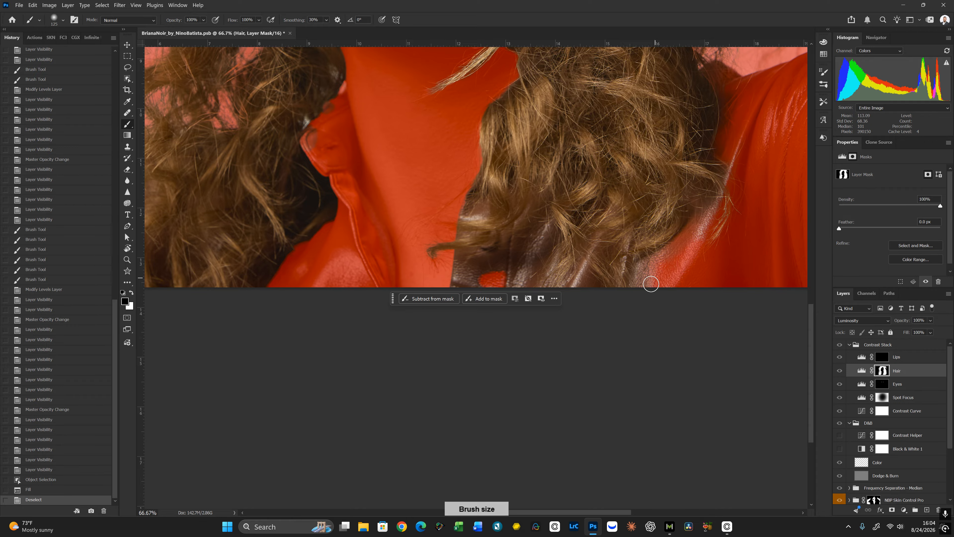
mouse_move(658, 263)
mouse_down()
mouse_move(711, 211)
mouse_move(642, 279)
mouse_move(651, 286)
mouse_up()
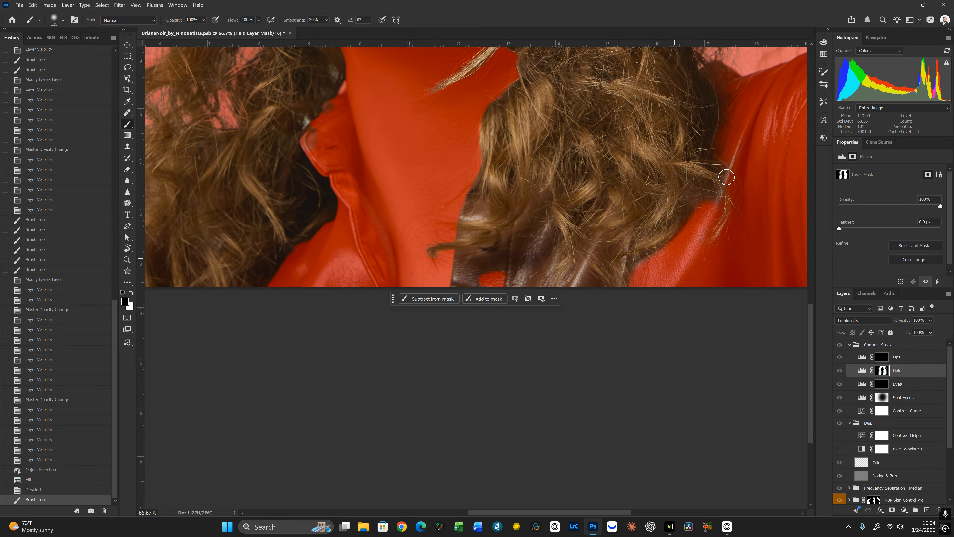
drag(727, 178, 724, 195)
key(bracketleft)
drag(722, 194, 704, 216)
Paint the jacket and neck out of the Hair mask below and beside the curls at the chest
mouse_move(583, 260)
mouse_down()
mouse_move(567, 297)
mouse_move(584, 279)
mouse_up()
key(bracketright)
key(bracketright)
key(bracketright)
mouse_move(545, 235)
mouse_down()
mouse_move(518, 291)
mouse_move(507, 258)
mouse_move(461, 299)
mouse_move(455, 286)
mouse_move(479, 267)
mouse_up()
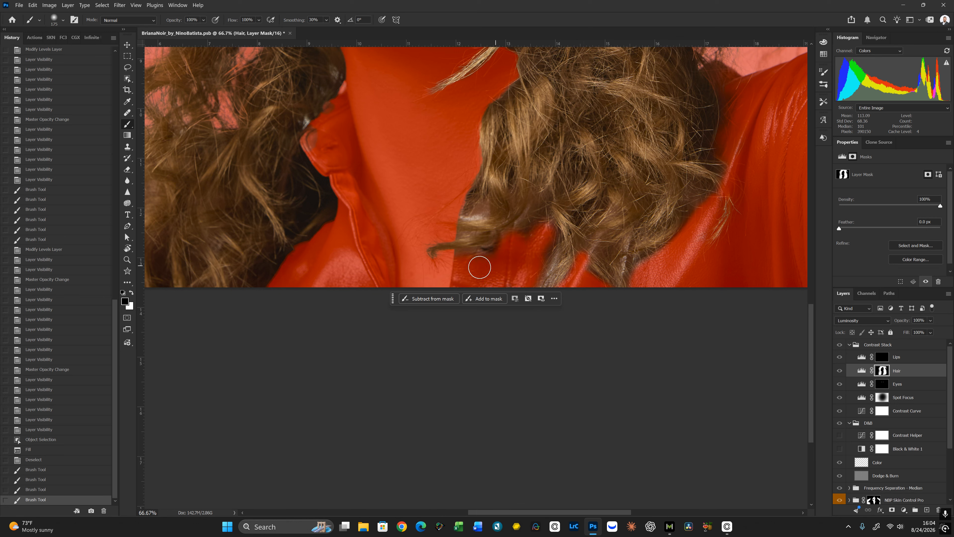
key(bracketleft)
mouse_move(469, 186)
mouse_down()
mouse_move(470, 212)
mouse_move(481, 214)
mouse_move(475, 172)
mouse_move(457, 211)
mouse_up()
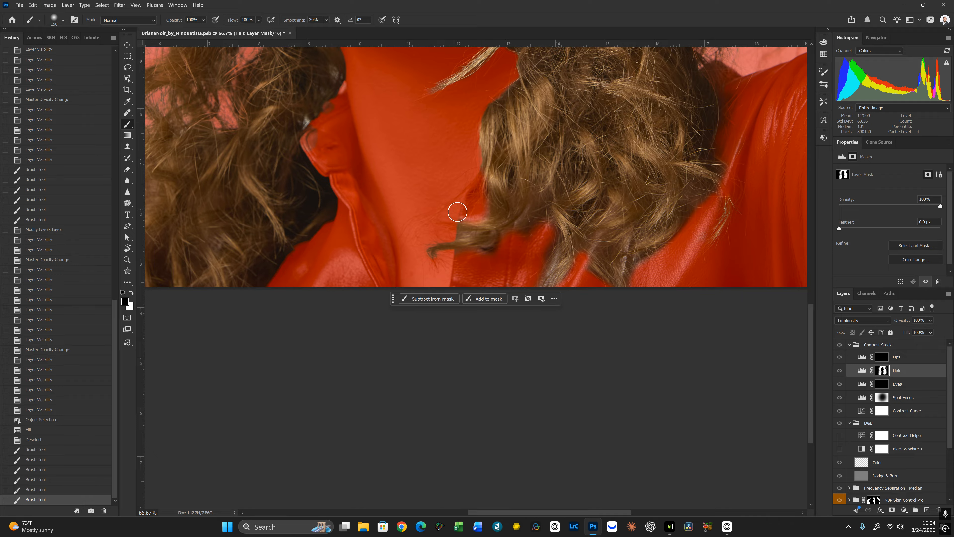
Refine the Hair mask in black around the small curl and the hair tips along the image's lower edge
key(bracketleft)
key(bracketleft)
key(bracketleft)
click(471, 235)
key(bracketright)
key(bracketright)
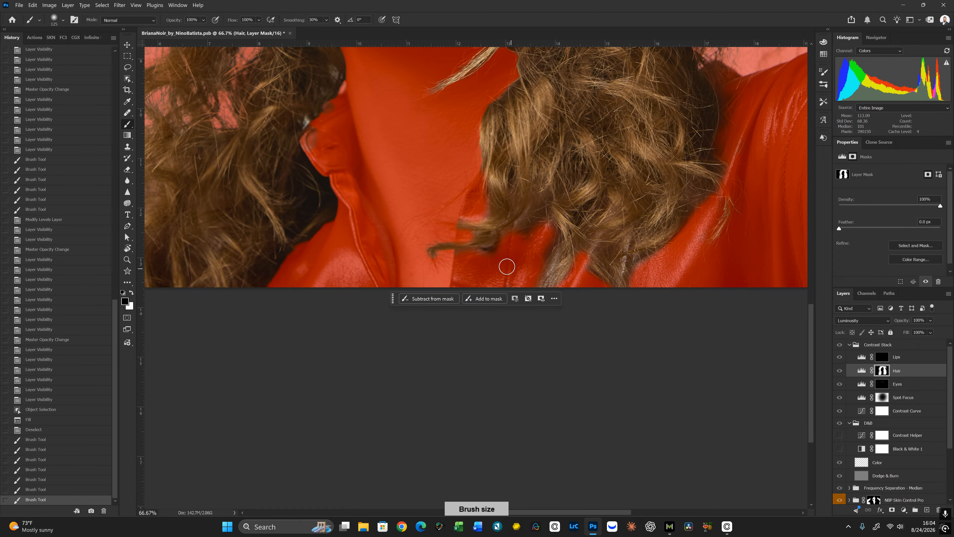
mouse_move(518, 264)
mouse_down()
mouse_move(551, 259)
mouse_move(545, 296)
mouse_move(547, 240)
mouse_up()
key(bracketleft)
key(bracketleft)
drag(626, 263, 630, 281)
Paint the raised hand and wrist beside the right-hand hair out of the Hair mask with a larger black brush
key(space)
drag(440, 191, 676, 205)
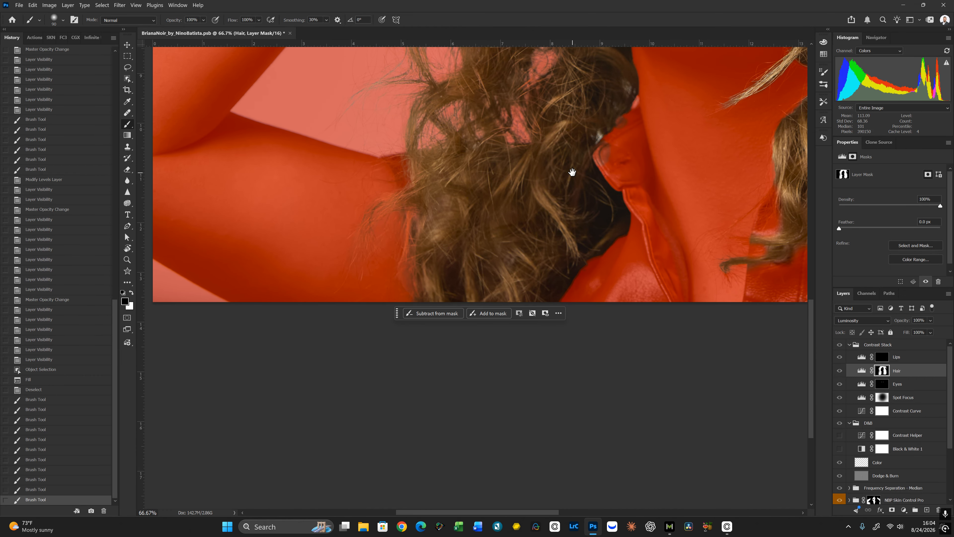
drag(572, 172, 590, 301)
drag(627, 144, 588, 342)
drag(678, 167, 522, 280)
drag(572, 213, 573, 293)
key(bracketright)
key(bracketright)
key(bracketright)
key(bracketright)
key(bracketright)
mouse_move(700, 222)
mouse_down()
mouse_move(716, 264)
mouse_move(696, 294)
mouse_up()
mouse_move(708, 373)
mouse_down()
mouse_move(704, 382)
mouse_move(671, 376)
mouse_up()
Paint missing hair along the image's upper edge and near the raised hand into the Hair mask with a 200 px white brush
key(bracketright)
key(x)
key(bracketleft)
key(bracketleft)
key(bracketleft)
key(bracketleft)
key(bracketleft)
key(bracketright)
key(bracketright)
key(bracketright)
key(bracketright)
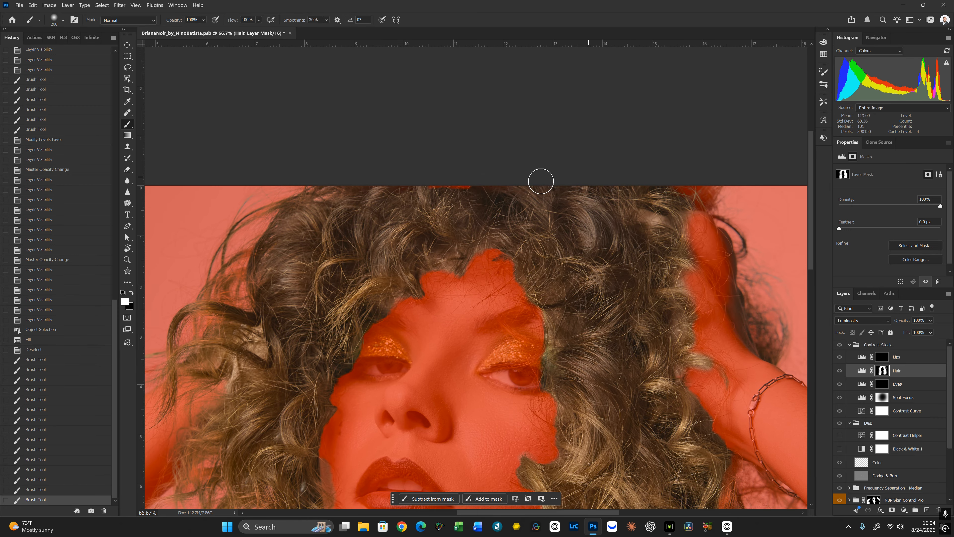
drag(323, 192, 346, 191)
mouse_move(653, 210)
mouse_down()
mouse_move(670, 204)
mouse_move(659, 225)
mouse_up()
Paint the jaw edge out of the Hair mask in black and set the mask's feather to 3.5 px
drag(624, 301, 671, 155)
key(x)
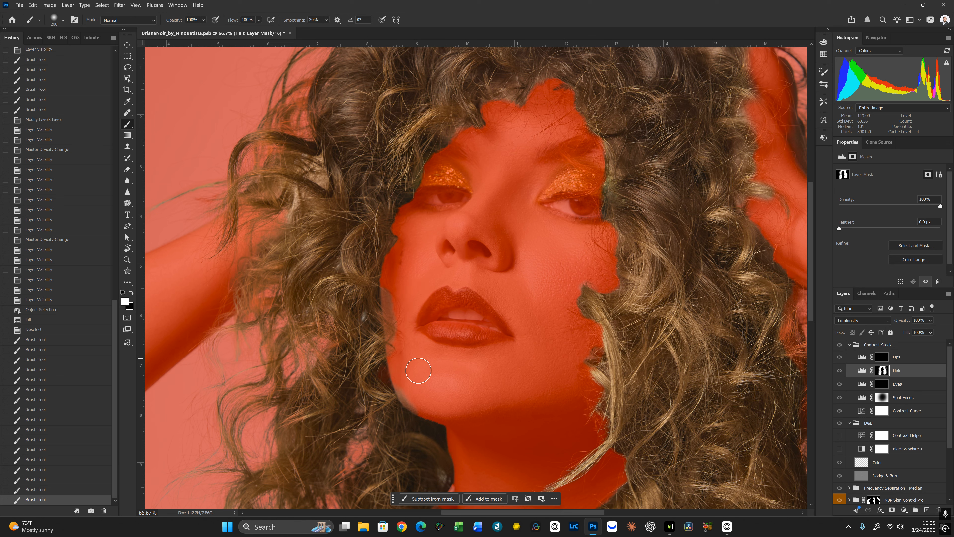
drag(407, 386, 423, 396)
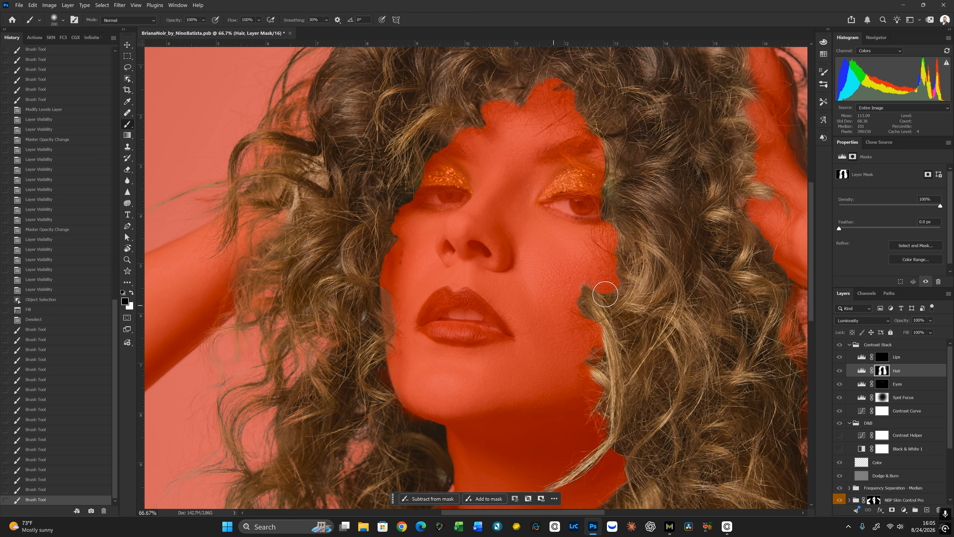
click(851, 228)
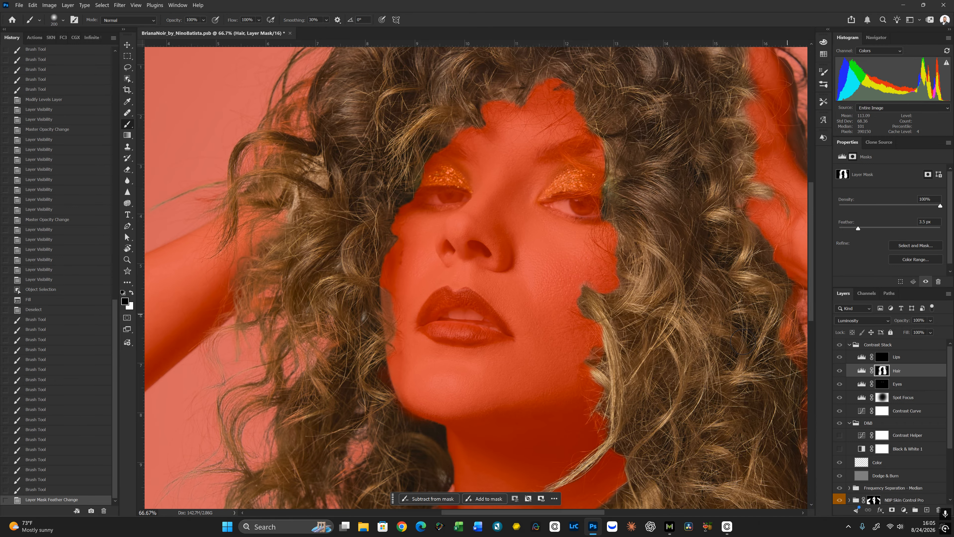
Clear the left cheek edge from the Hair mask with a small black brush, hide the overlay, and make white the foreground colour
key(bracketleft)
key(bracketleft)
key(bracketleft)
key(bracketleft)
key(bracketleft)
key(bracketleft)
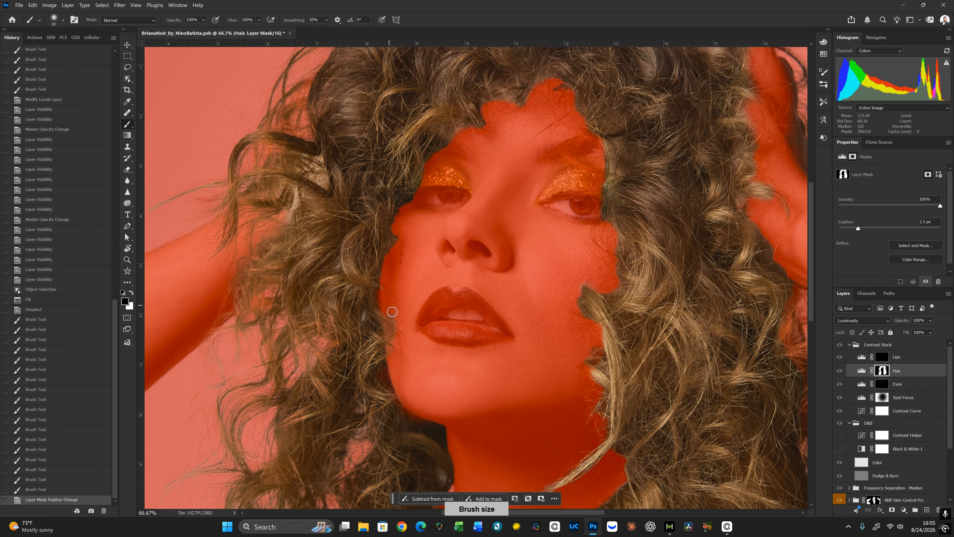
click(396, 319)
key(bracketleft)
click(387, 332)
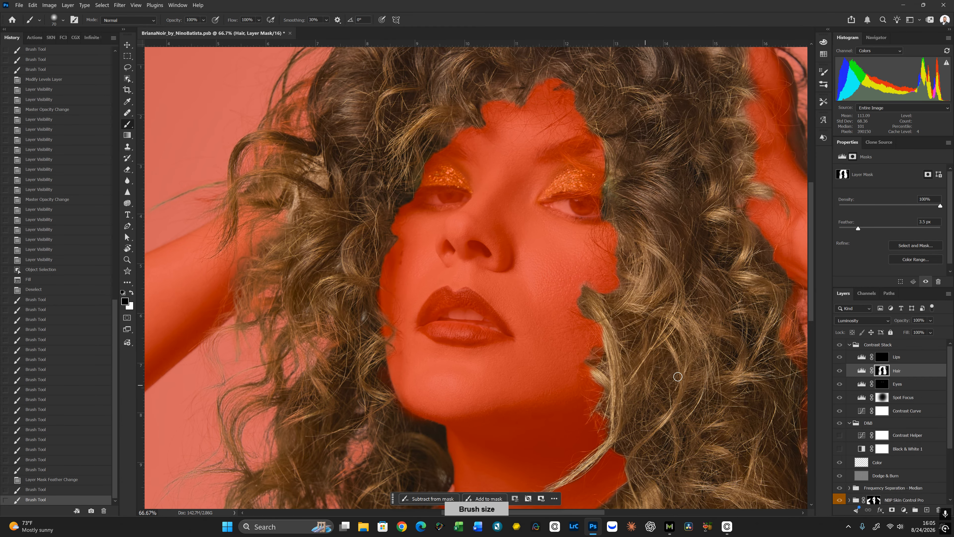
key(backslash)
key(x)
key(ctrl+0)
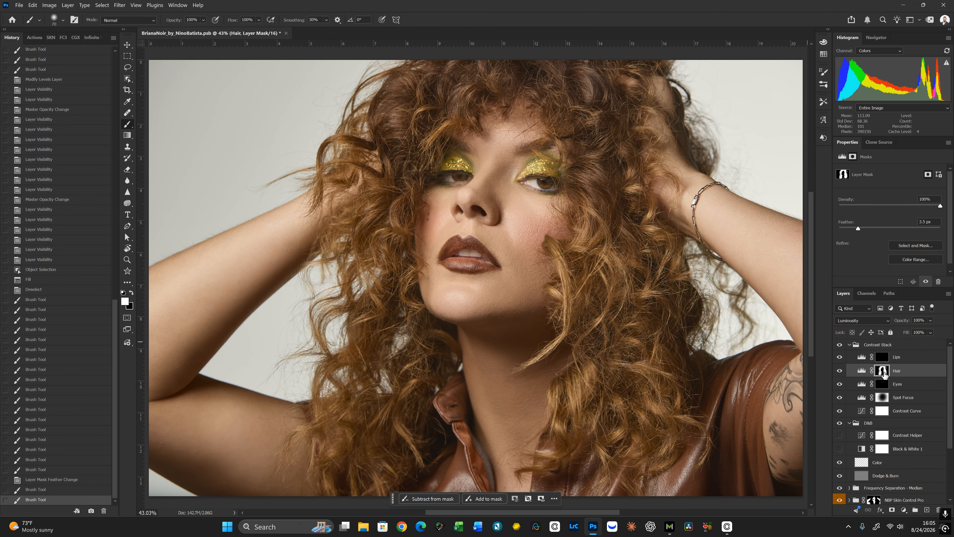
Set the Hair Levels adjustment's input values to 18, 1.11 and 221
click(862, 370)
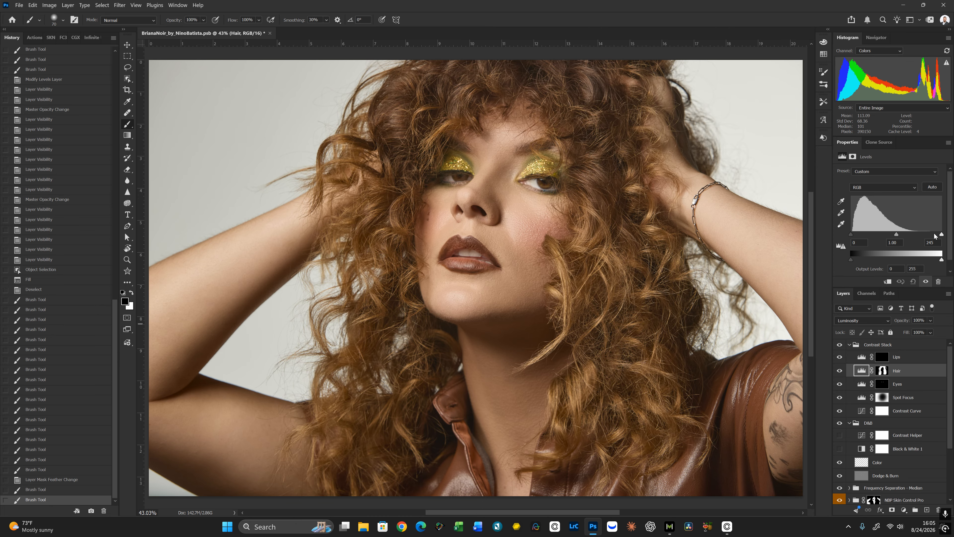
drag(935, 236, 858, 234)
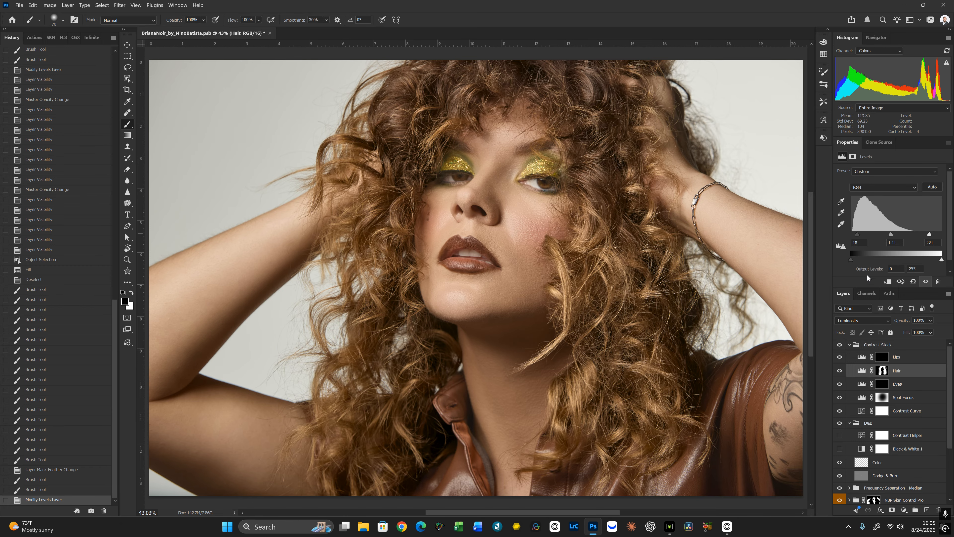
key(ctrl+minus)
key(ctrl+minus)
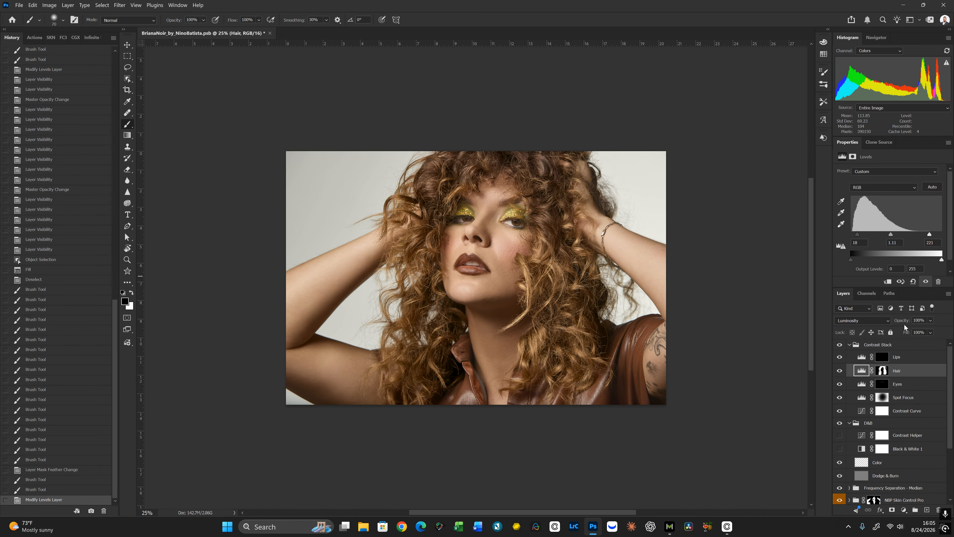
Try the Hair layer at 67% opacity and compare the portrait with the layer hidden and shown
drag(904, 323, 862, 328)
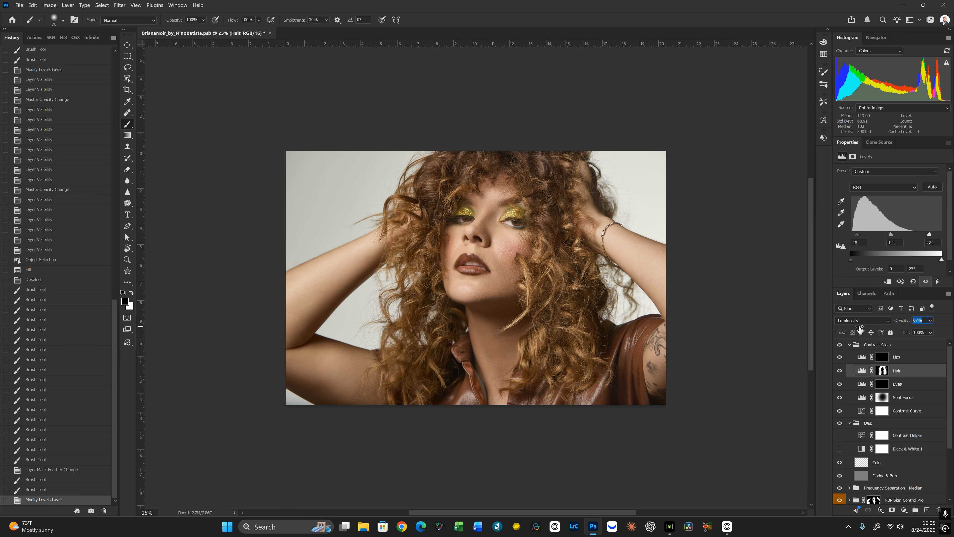
click(840, 371)
click(841, 371)
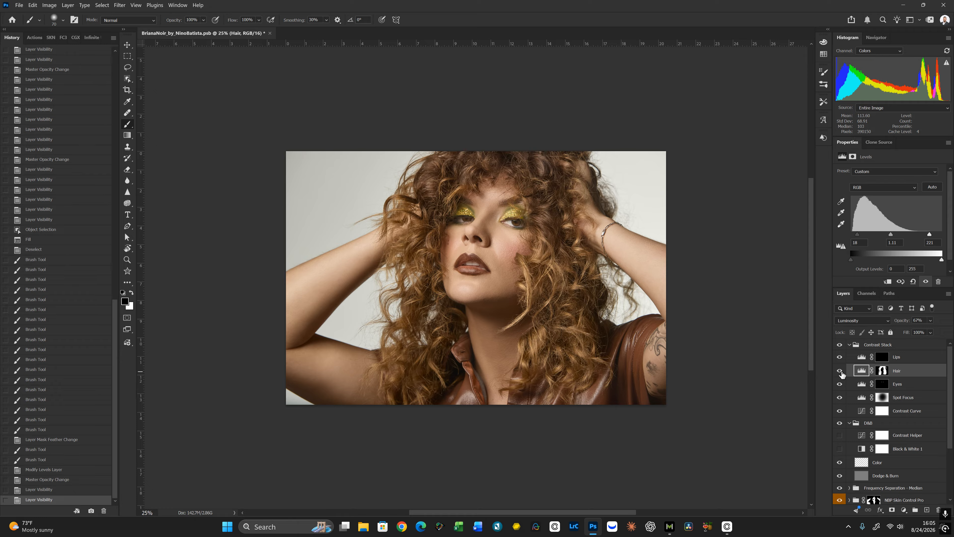
click(840, 371)
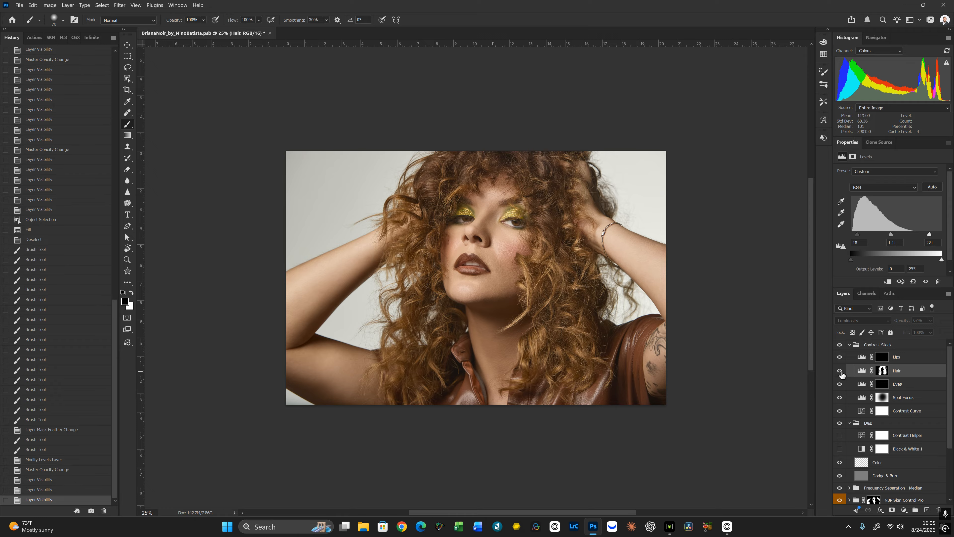
click(840, 371)
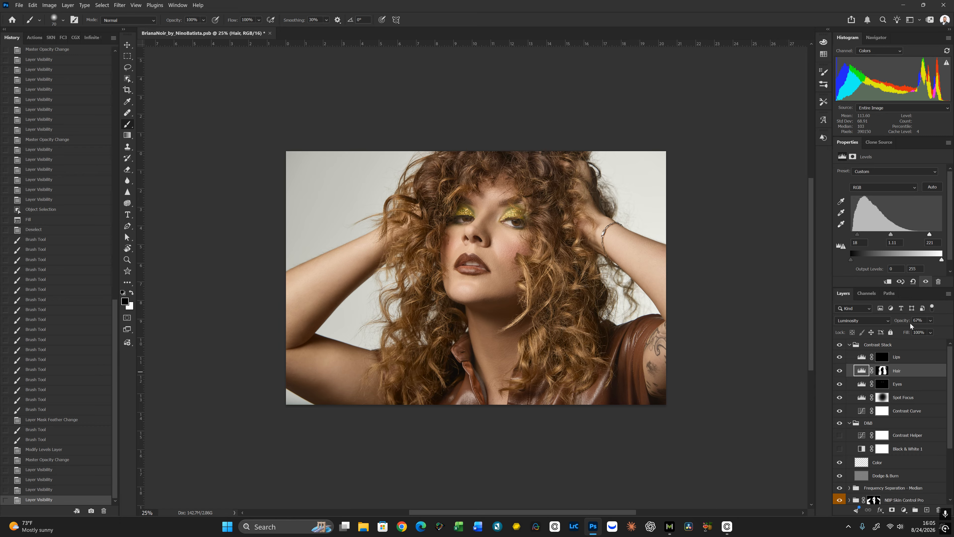
Reduce the Hair layer's opacity to 37% and compare the result with the adjustment off and on
drag(904, 324, 897, 324)
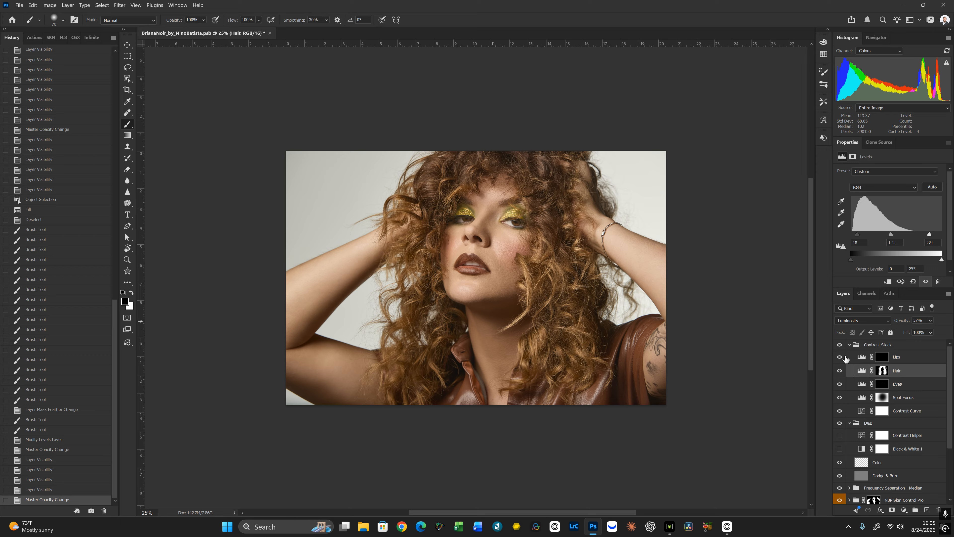
click(840, 371)
click(840, 371)
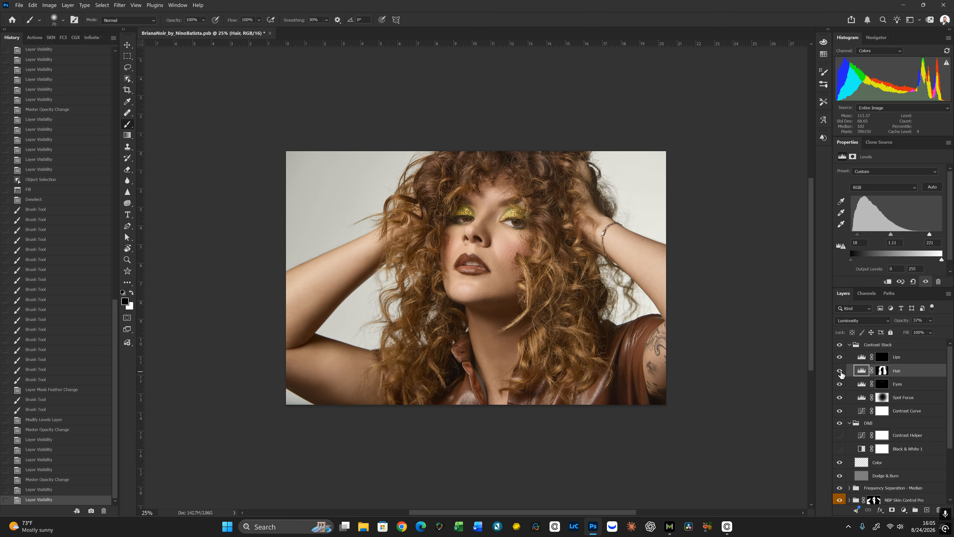
click(840, 371)
click(840, 371)
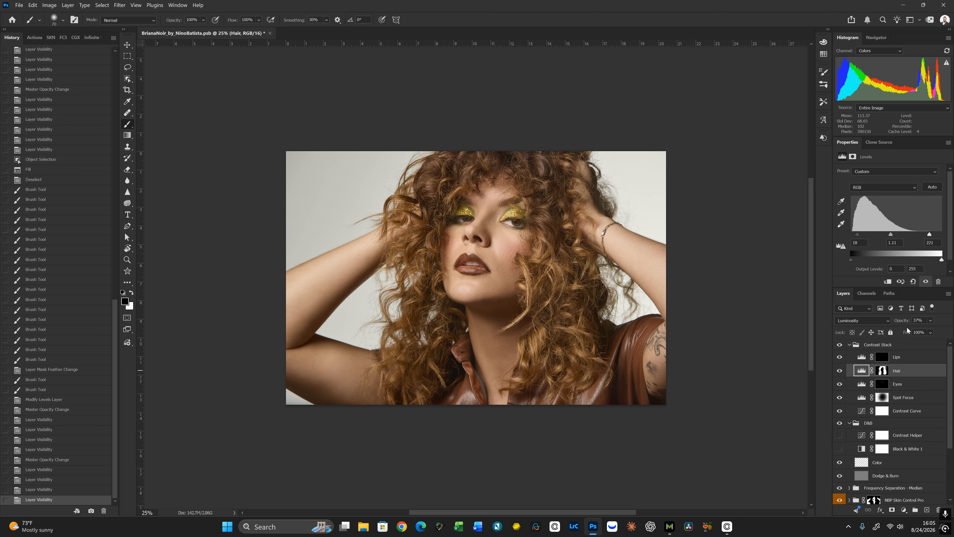
Lower the Hair layer's opacity to 31% and check the hair contrast with the layer off and on
drag(907, 322, 901, 323)
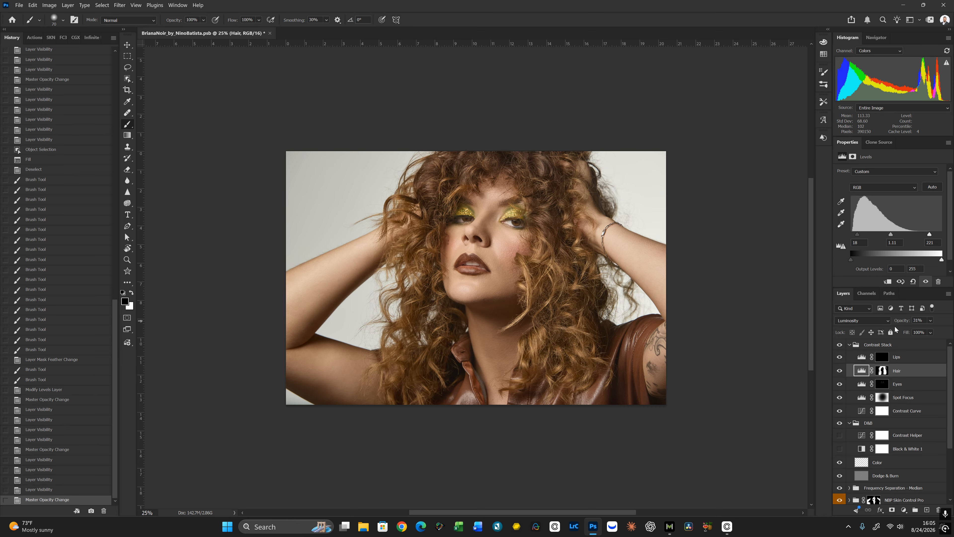
click(840, 372)
click(840, 371)
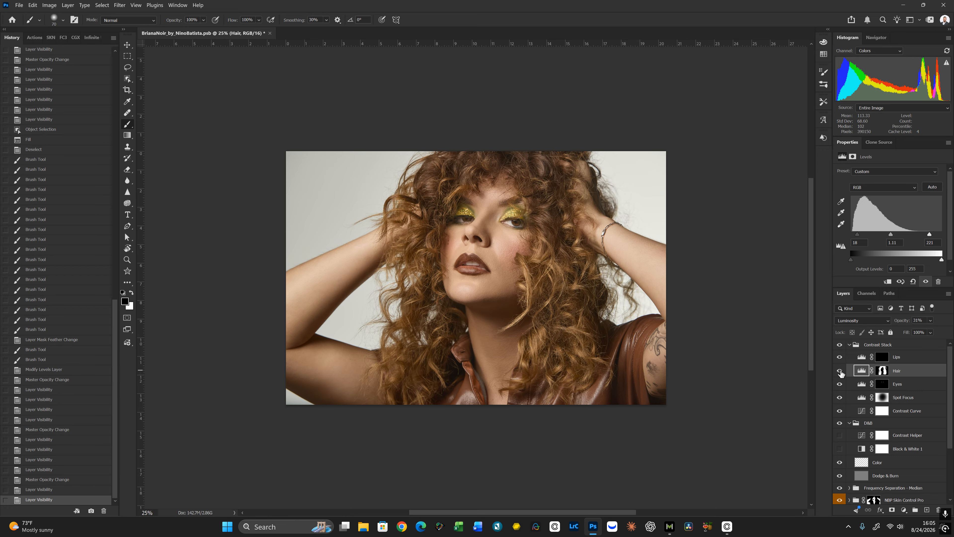
click(840, 371)
click(840, 371)
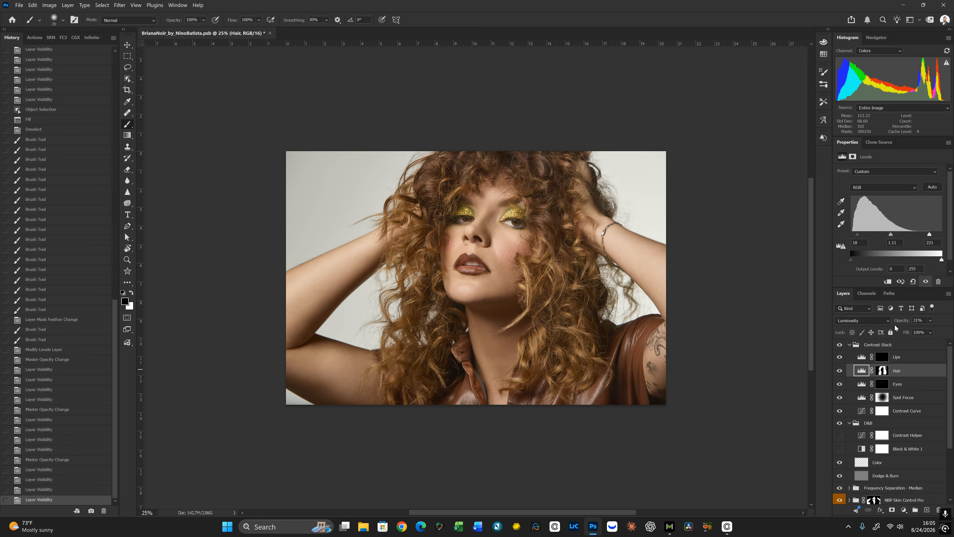
Set the Hair layer's opacity to 35%, toggle the layer for comparison and leave it visible
drag(902, 323, 904, 323)
drag(903, 321, 903, 321)
click(840, 371)
click(840, 371)
click(840, 371)
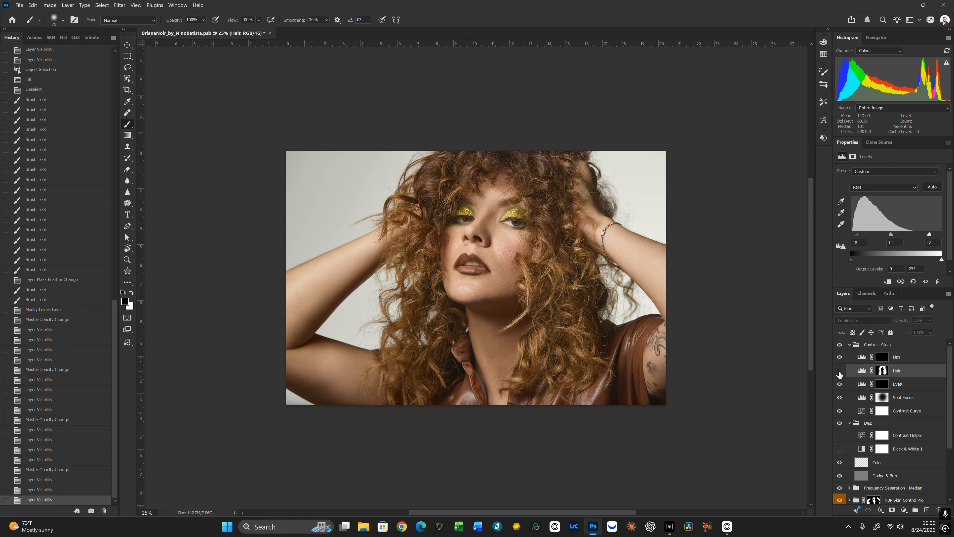
click(840, 371)
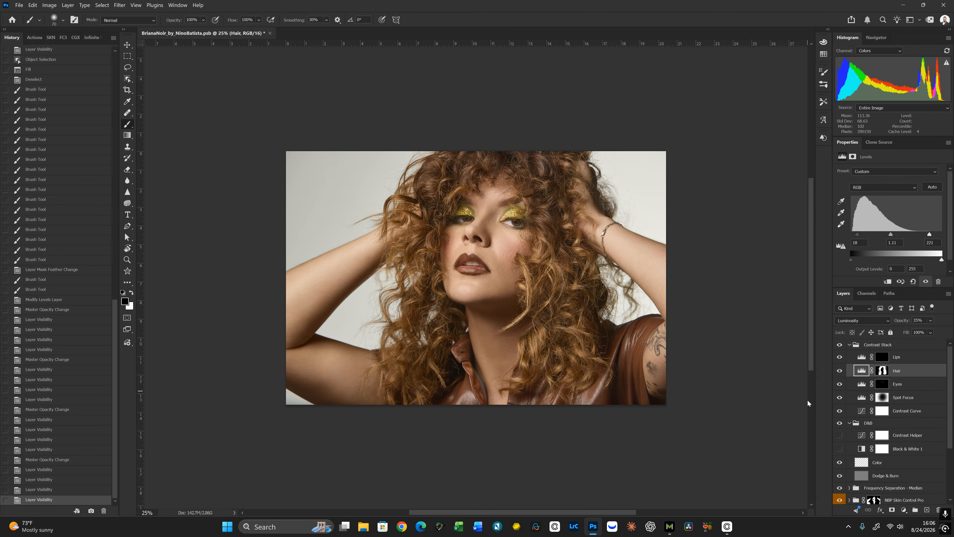
Outline the outer edge of both lips in white on the Lips layer mask with a small brush
click(882, 357)
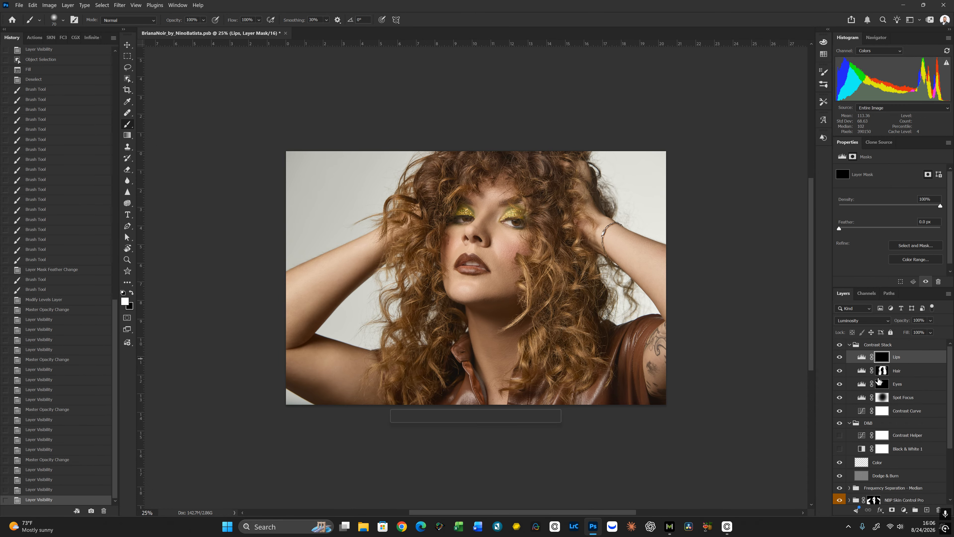
key(ctrl+plus)
key(ctrl+plus)
key(ctrl+plus)
key(ctrl+plus)
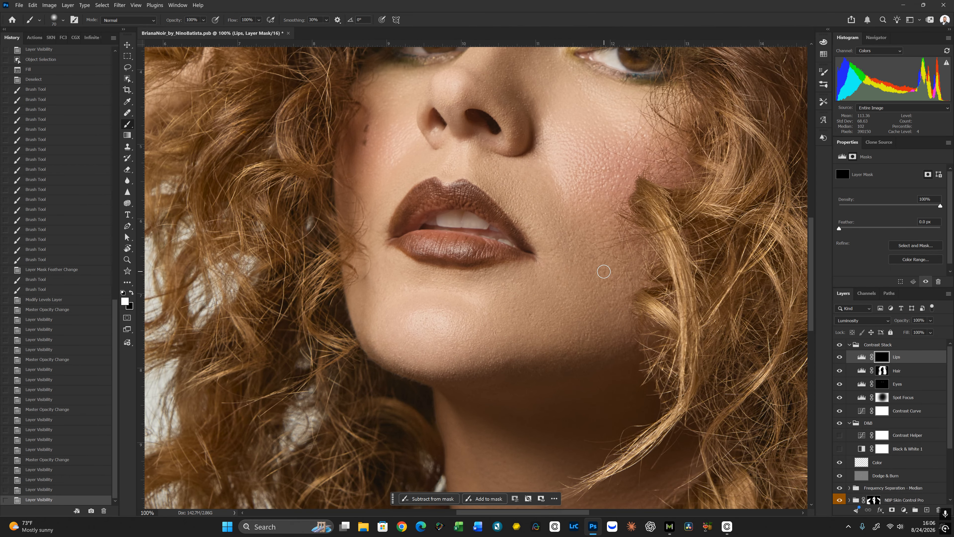
key(r)
mouse_move(603, 277)
mouse_down()
mouse_move(633, 249)
mouse_move(590, 114)
mouse_move(501, 113)
mouse_up()
key(b)
mouse_move(526, 278)
mouse_down()
mouse_move(648, 229)
mouse_move(654, 197)
mouse_move(632, 260)
mouse_up()
key(r)
key(b)
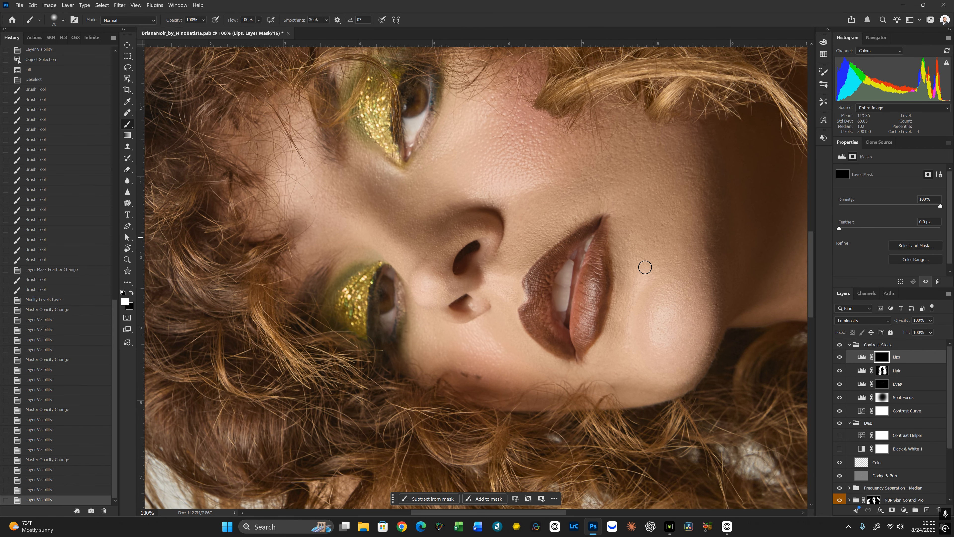
key(bracketleft)
key(bracketleft)
key(bracketleft)
key(bracketleft)
drag(598, 219, 590, 222)
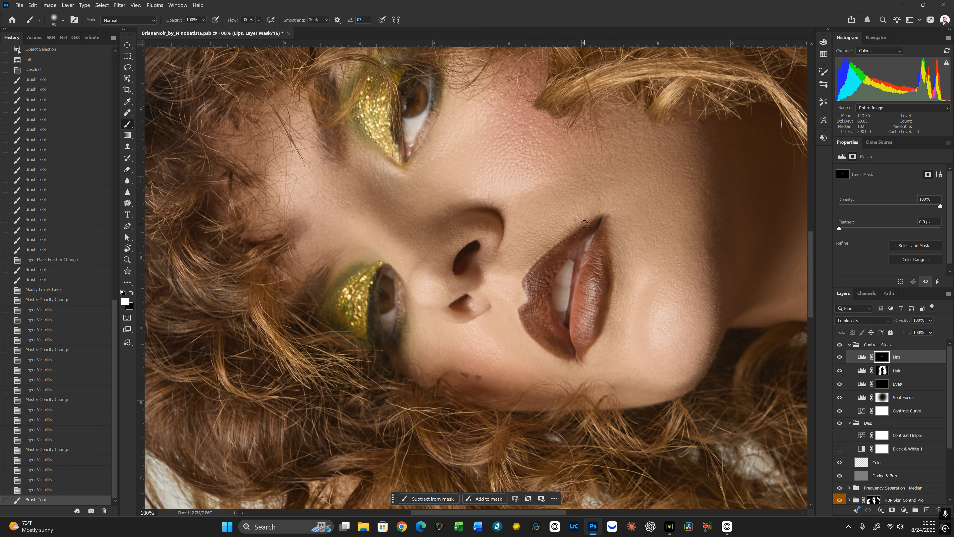
Show the Lips mask overlay and fill in the upper and lower lips with a slightly larger white brush
key(x)
key(backslash)
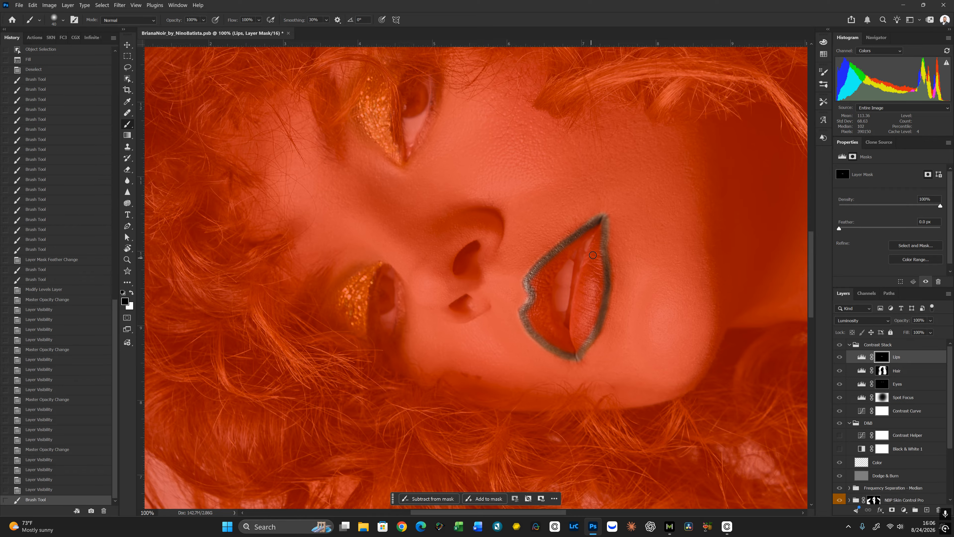
key(x)
key(bracketright)
mouse_move(601, 225)
mouse_down()
mouse_move(577, 307)
mouse_move(578, 353)
mouse_move(598, 251)
mouse_move(596, 296)
mouse_move(601, 276)
mouse_move(593, 235)
mouse_up()
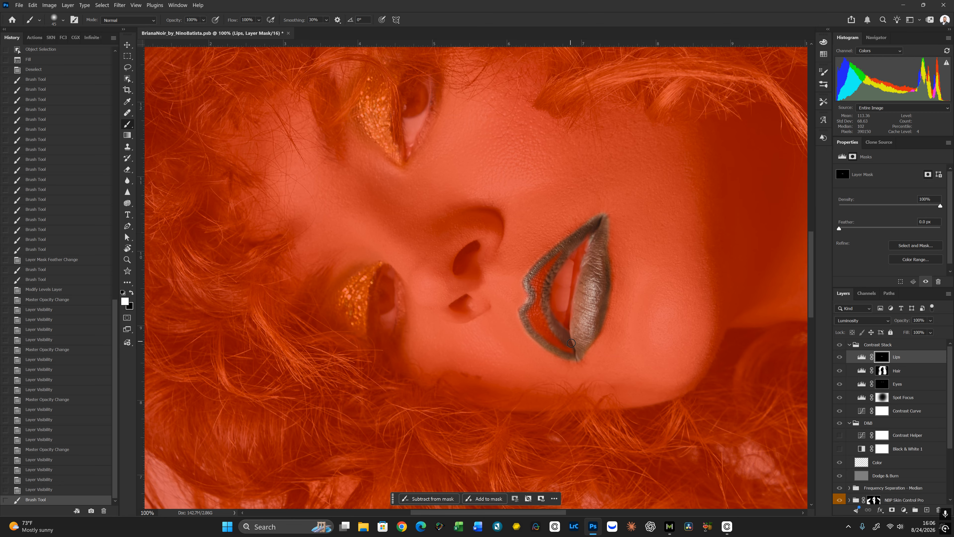
drag(534, 319, 534, 321)
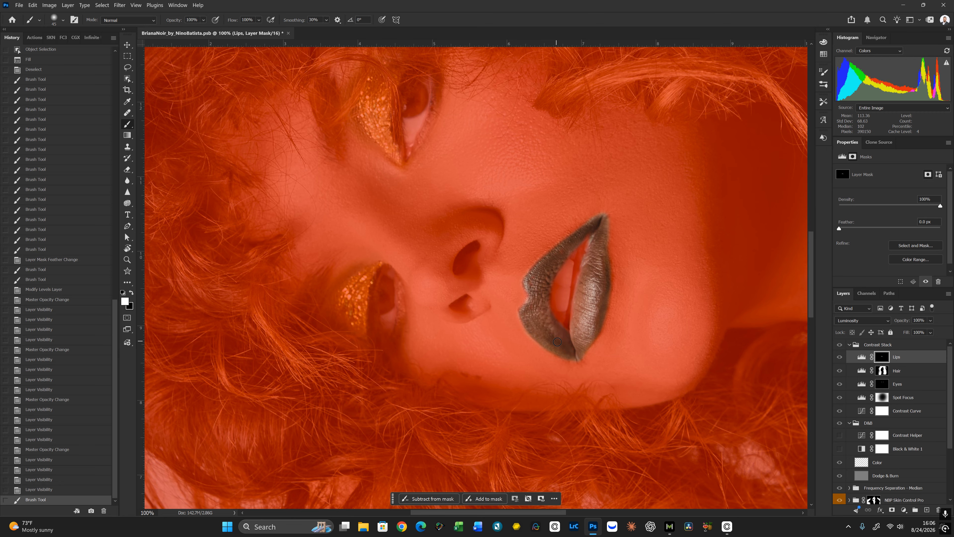
click(586, 234)
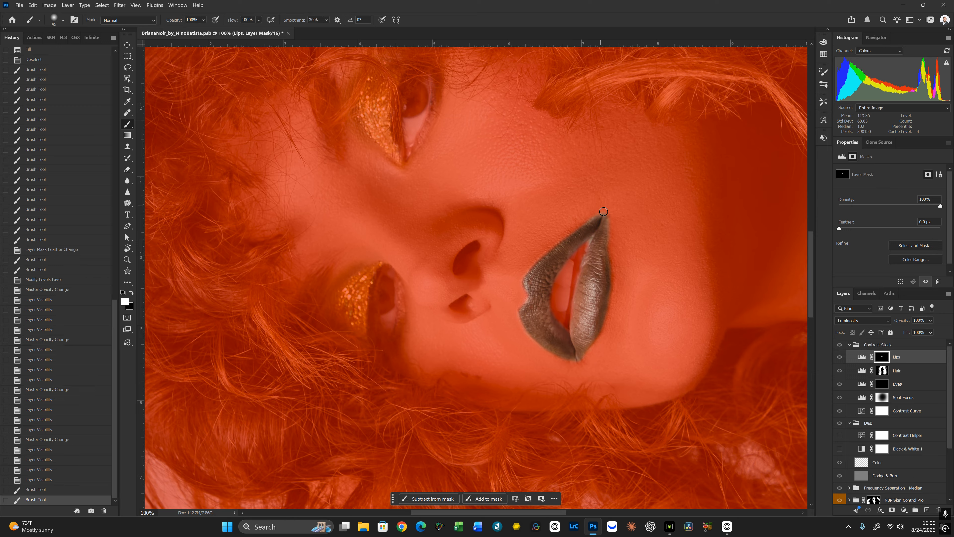
Paint the mouth opening near the raised lip corner out of the Lips mask with a 25 px black brush
key(x)
key(bracketleft)
key(bracketleft)
key(bracketleft)
key(bracketleft)
key(bracketleft)
click(591, 239)
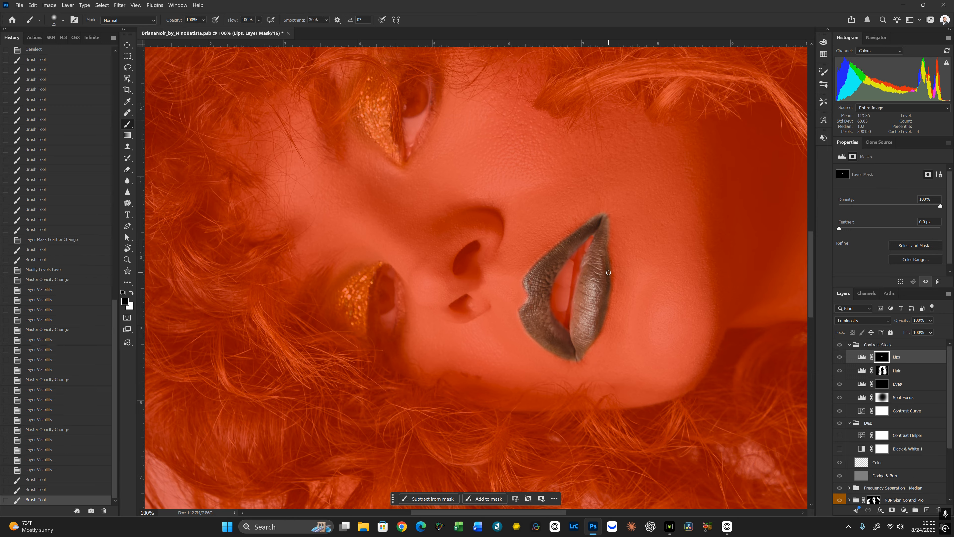
Trim the spill around the outer lip edge from the Lips mask with a 45 px black brush and hide the overlay
key(bracketright)
key(bracketright)
key(bracketright)
key(bracketright)
key(bracketright)
key(x)
key(x)
click(524, 300)
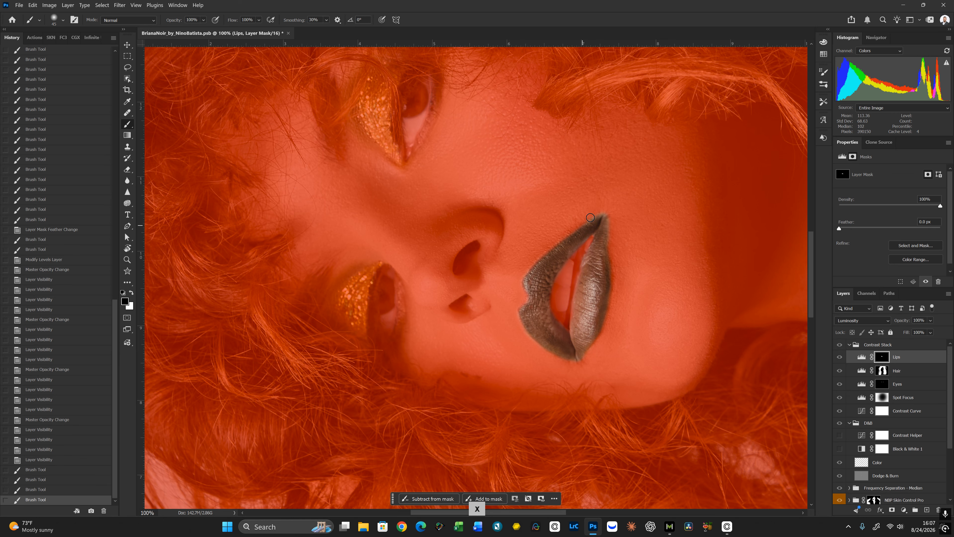
click(608, 211)
key(backslash)
key(x)
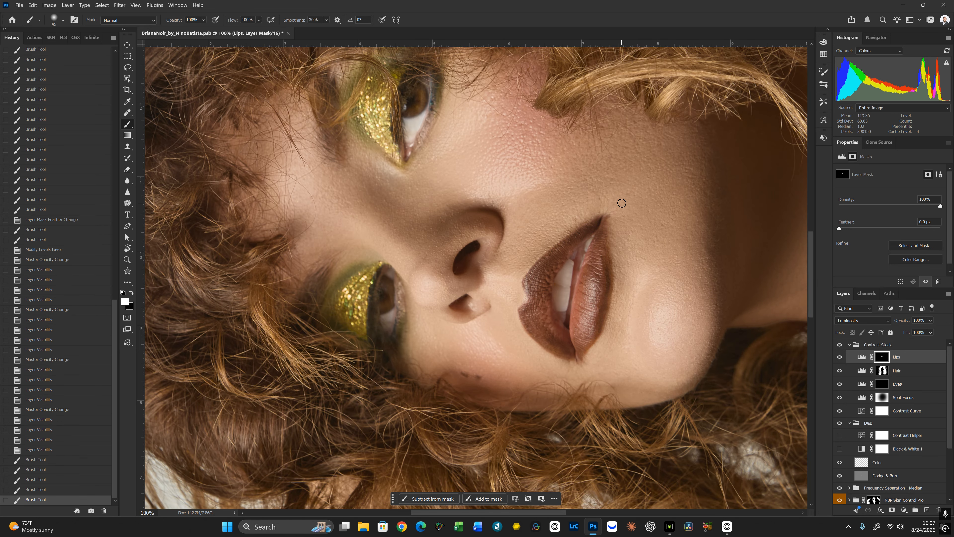
Set the Lips Levels midtone to 0.8 and white input to 220, and compare the lips with the layer off and on
key(r)
click(135, 20)
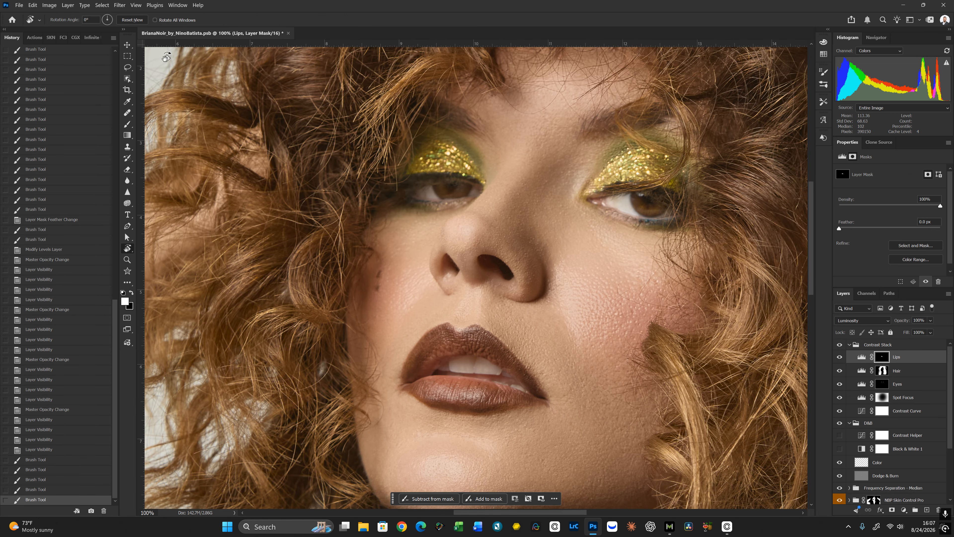
key(b)
key(ctrl+minus)
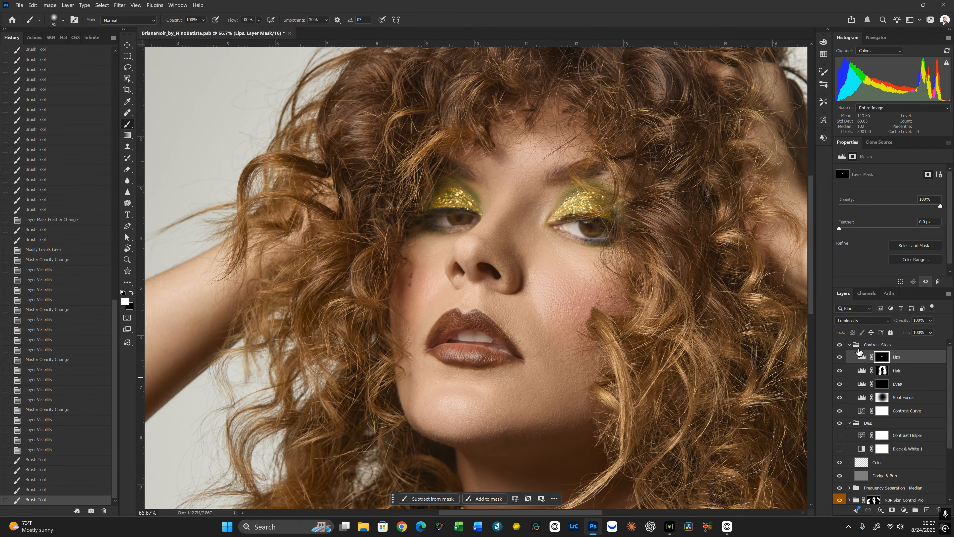
click(863, 358)
drag(899, 243, 842, 226)
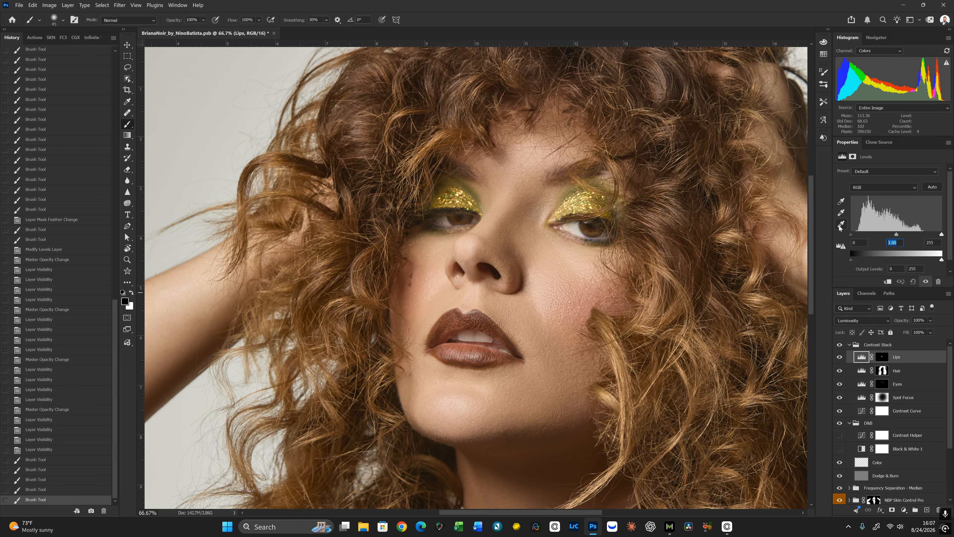
text(0.8)
key(Tab)
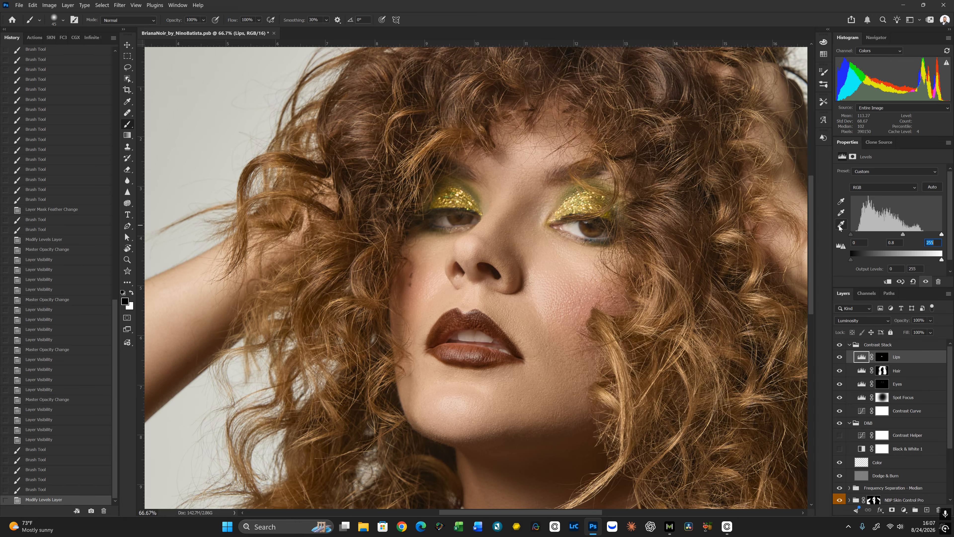
text(220)
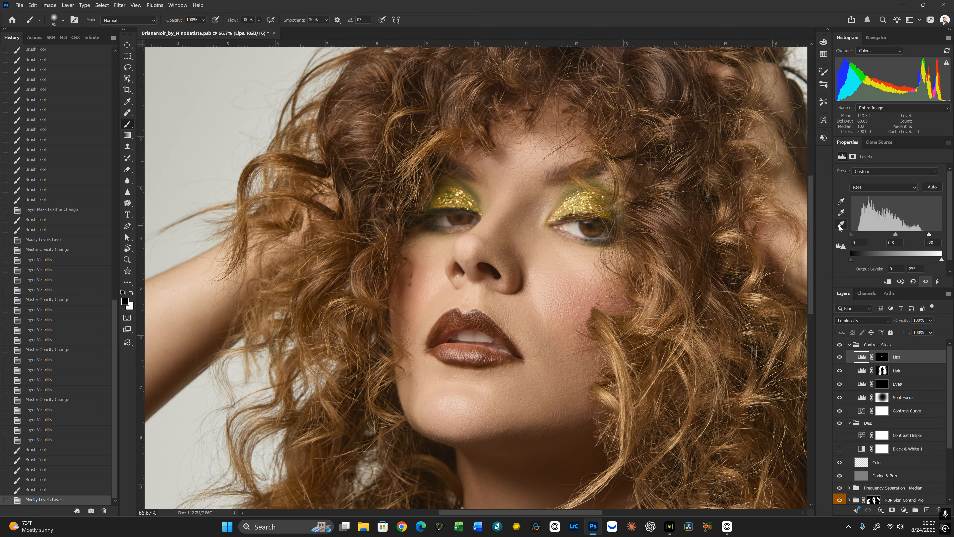
click(839, 357)
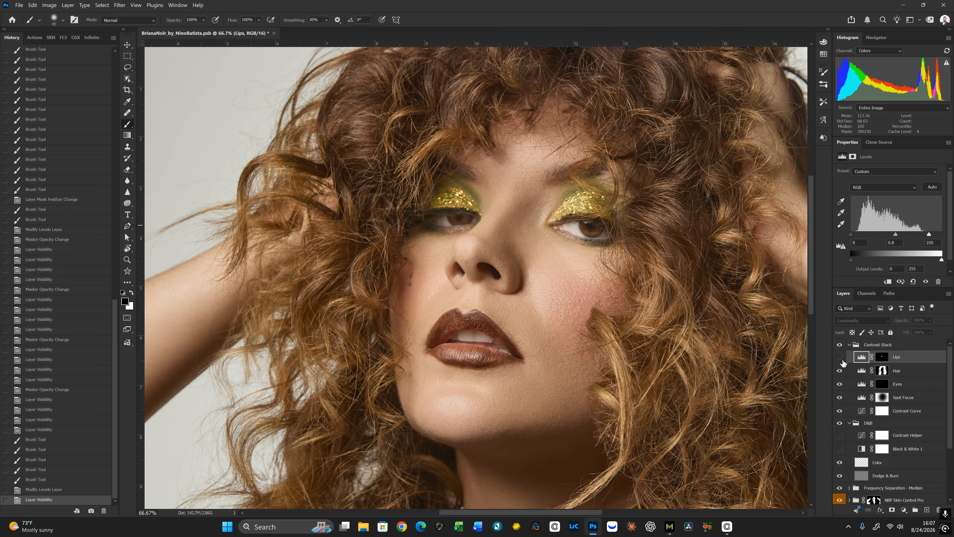
click(841, 358)
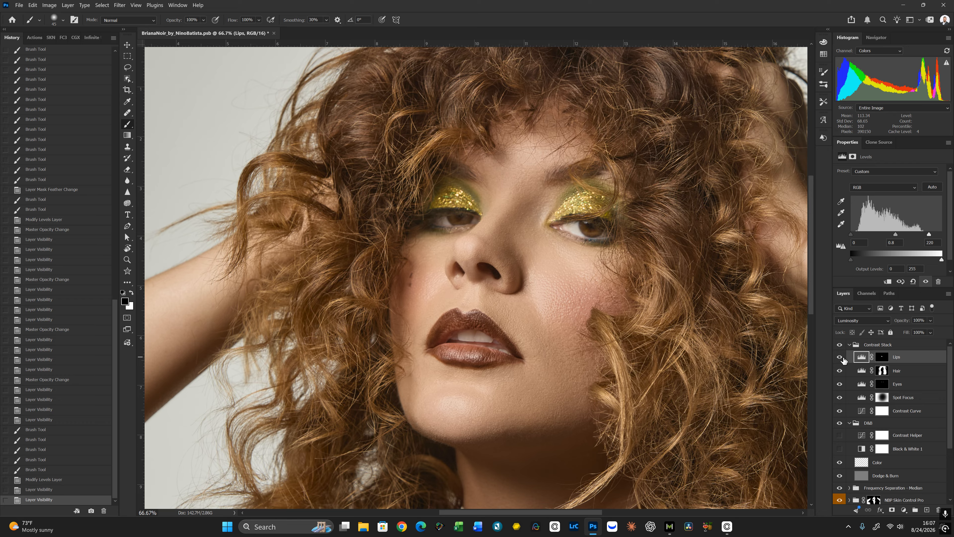
click(841, 358)
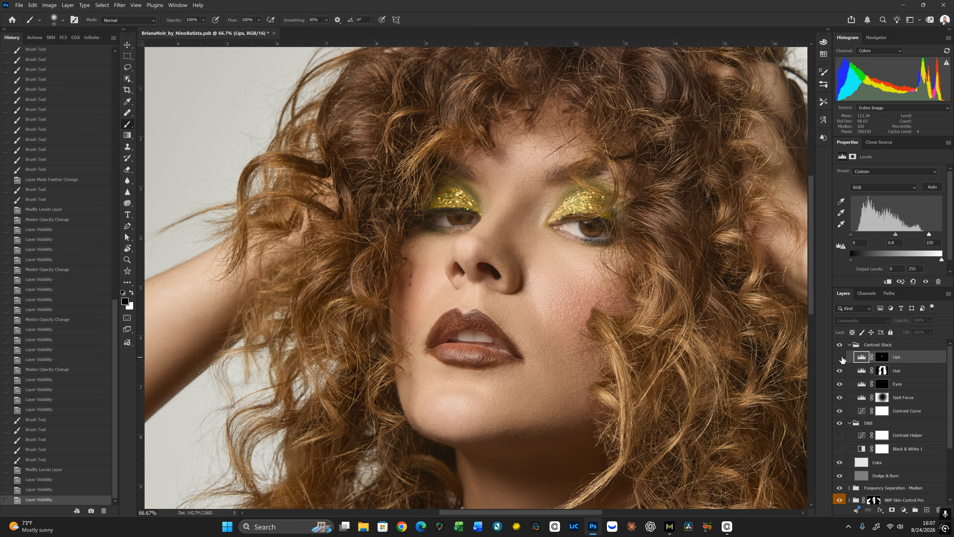
click(840, 358)
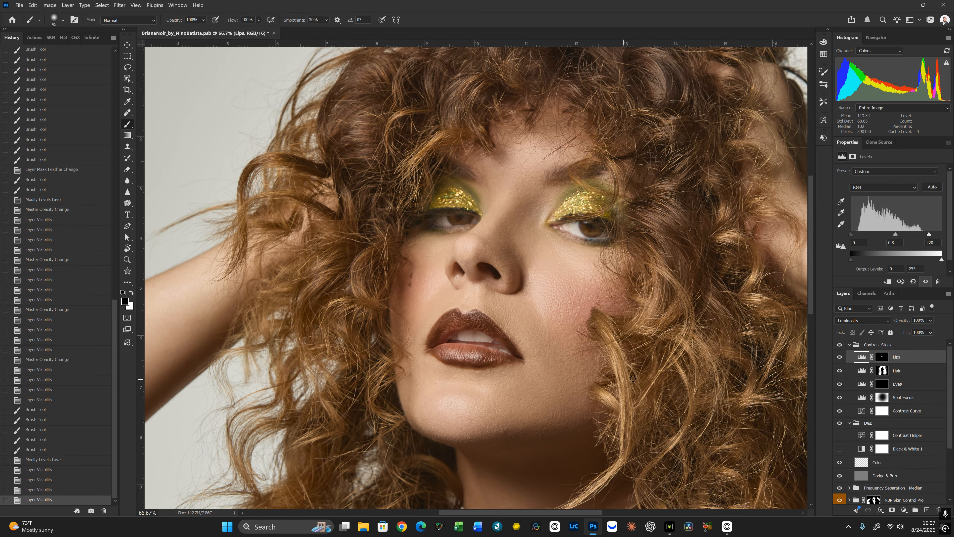
Lower the Lips layer's opacity to 74% and compare the portrait with the layer off and on
key(ctrl+minus)
key(ctrl+minus)
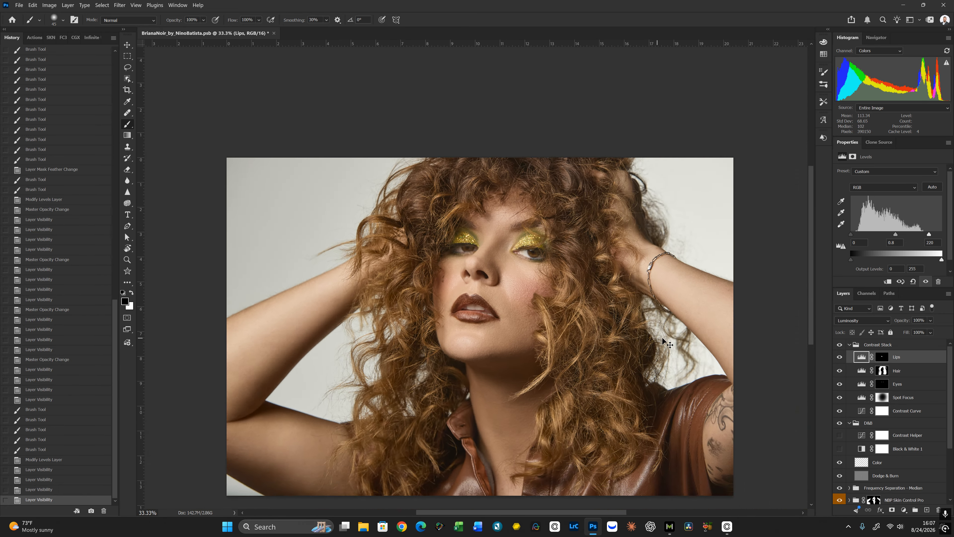
key(ctrl+0)
key(ctrl+minus)
key(ctrl+minus)
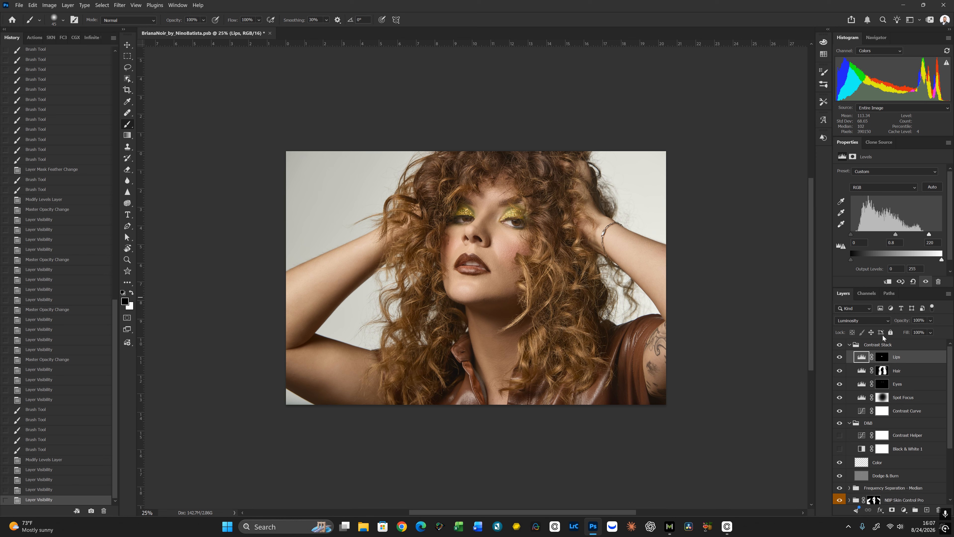
drag(905, 324, 870, 324)
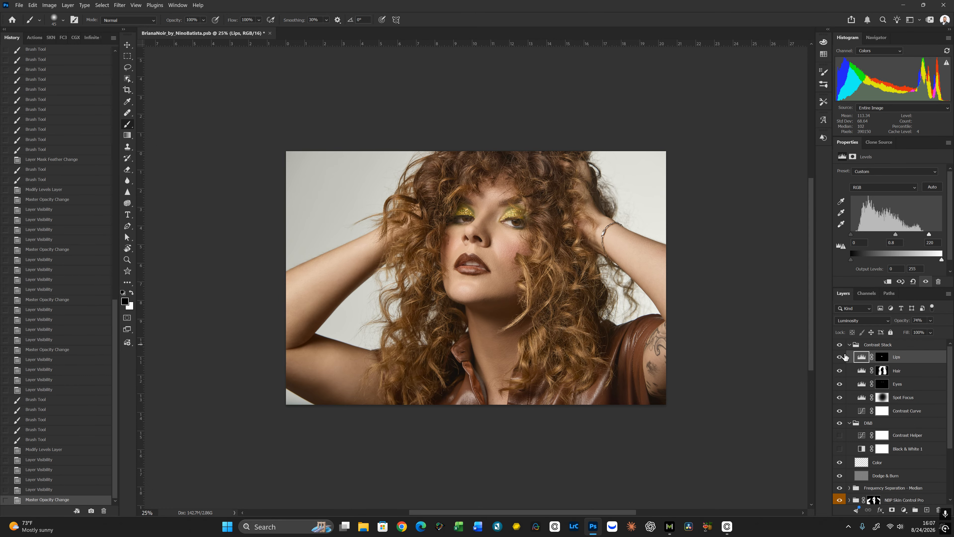
click(840, 357)
click(840, 357)
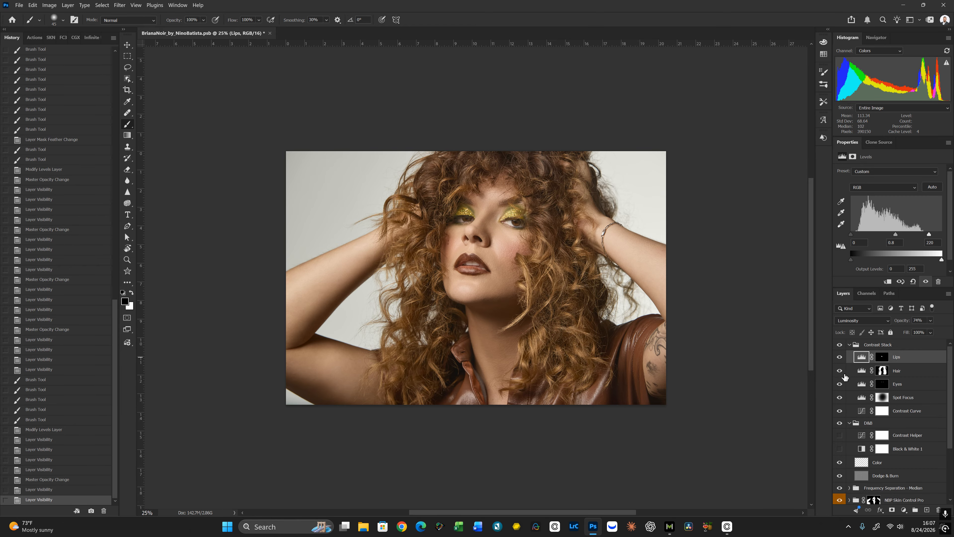
Paint lightly over both eyes on the Eyes mask with a 100 px black brush at 10% flow, and compare before and after
key(ctrl+0)
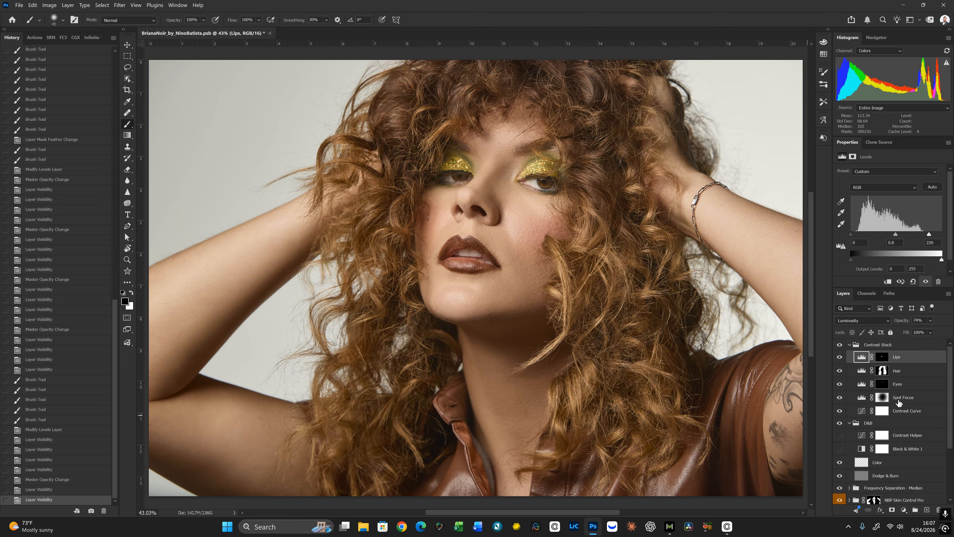
click(882, 384)
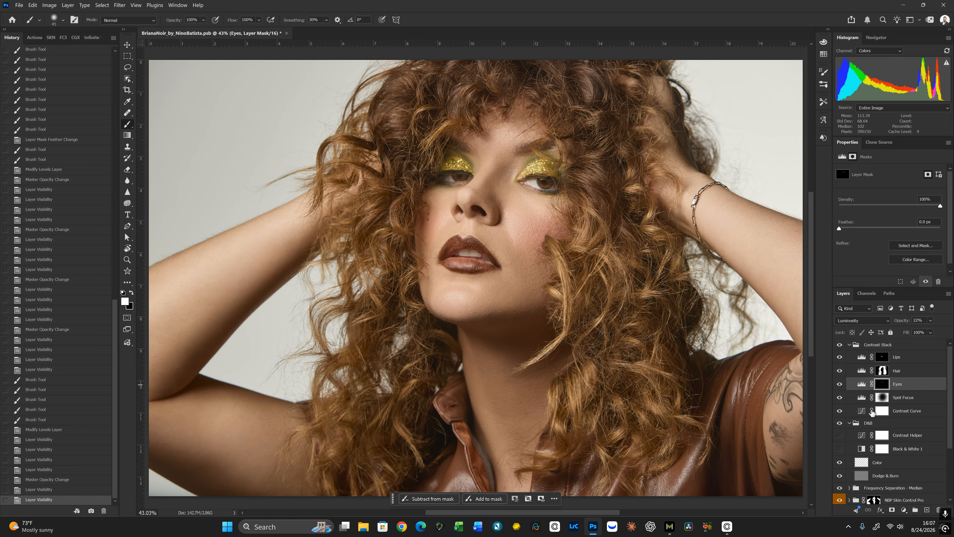
key(x)
key(])
key(])
key(])
key(])
key(])
key(])
key(shift+1)
click(458, 177)
click(543, 182)
click(53, 481)
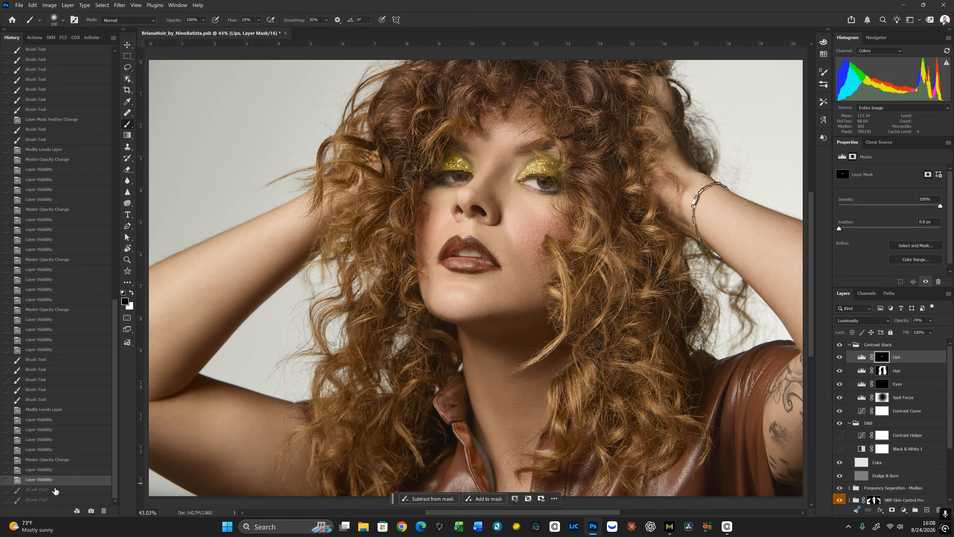
click(46, 500)
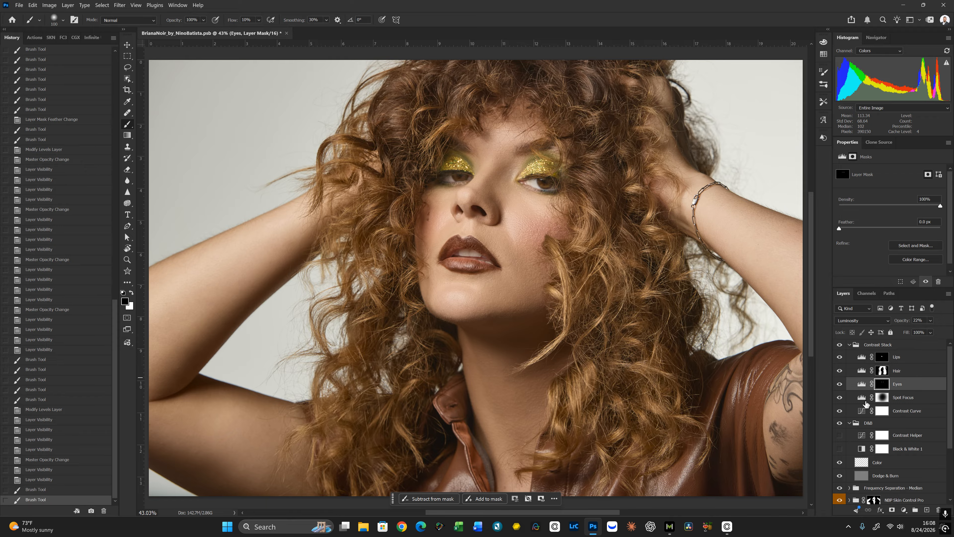
key(bracketright)
Add a Levels adjustment layer above Lips in Luminosity blend mode and invert its mask to black
click(904, 357)
click(904, 510)
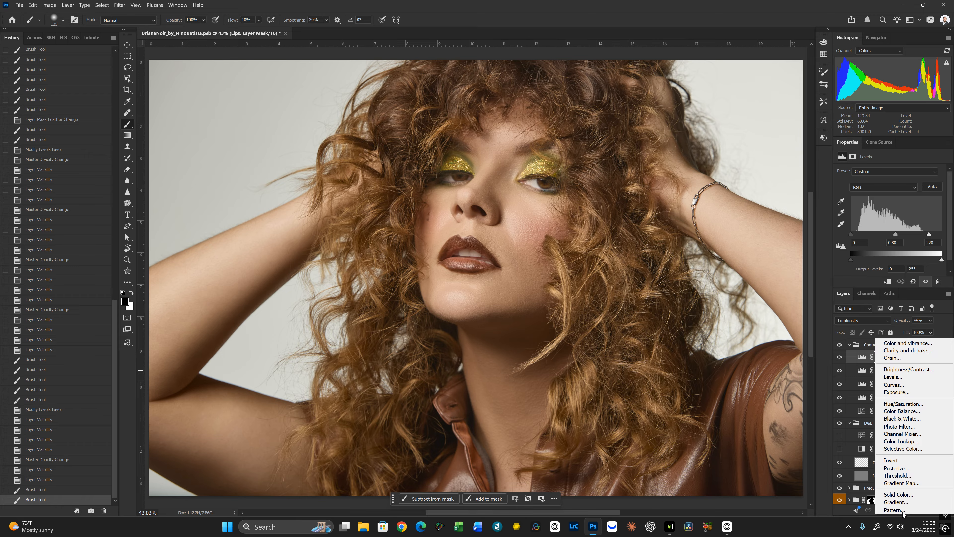
click(901, 378)
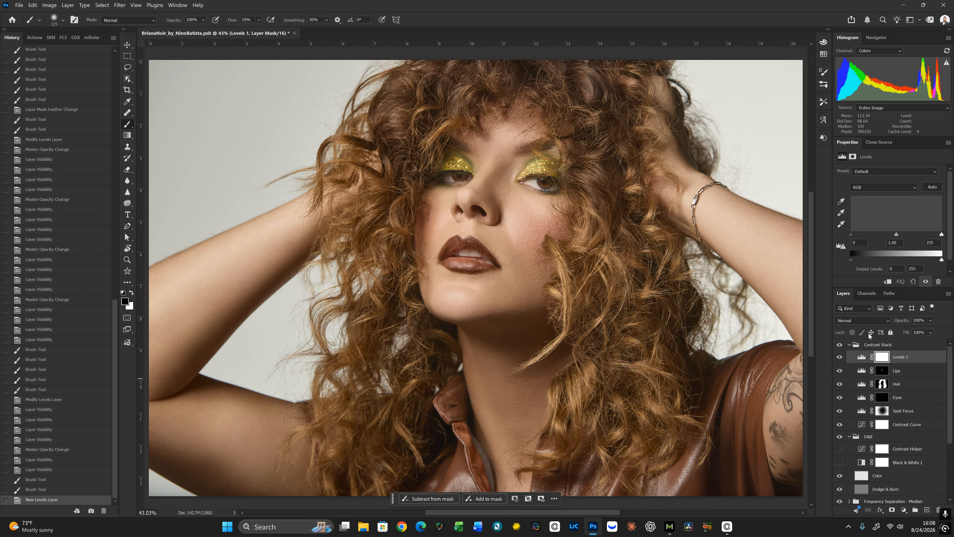
click(862, 321)
click(850, 506)
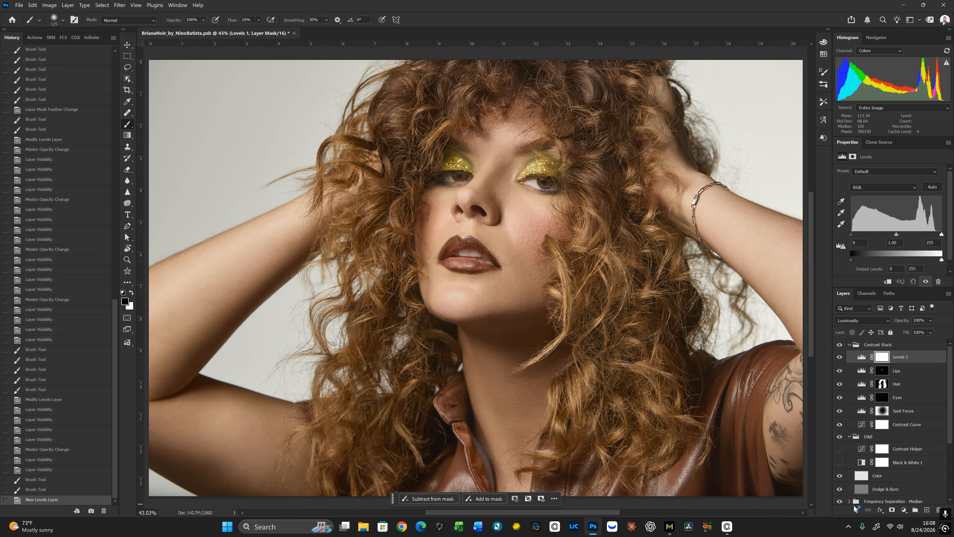
key(ctrl+i)
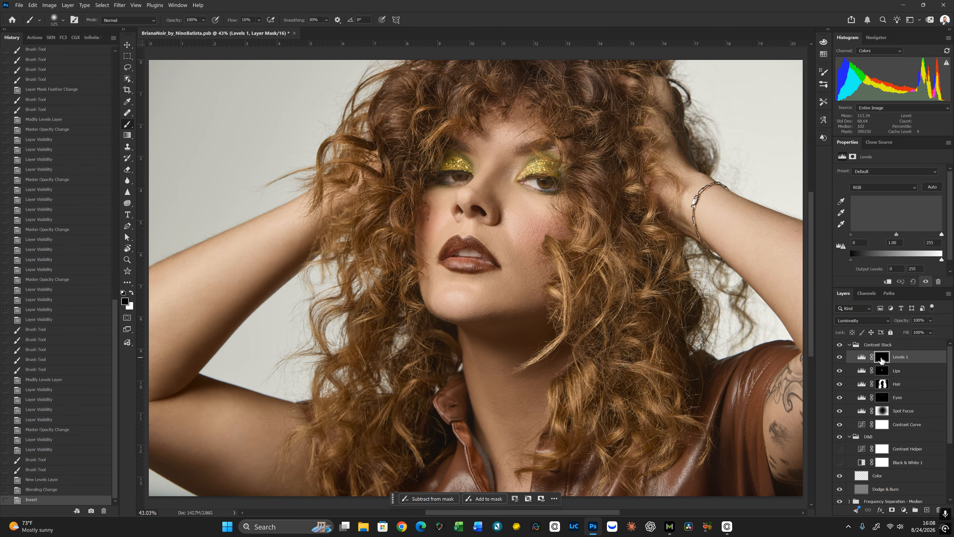
Rename the new Levels adjustment layer Teeth
double_click(902, 357)
text(Tee)
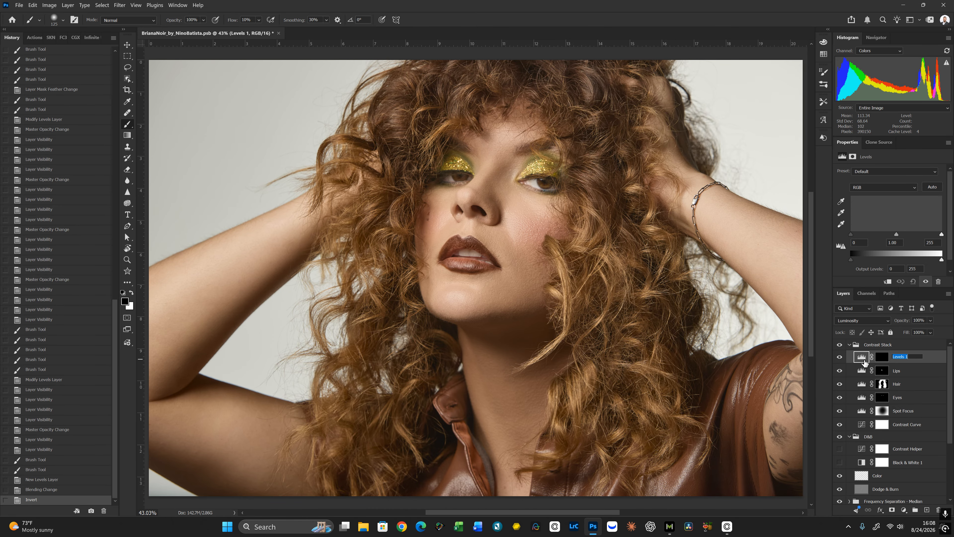
text(th)
key(Return)
Rotate the canvas view to -90° and bring the mouth up close at 100% zoom
key(bracketright)
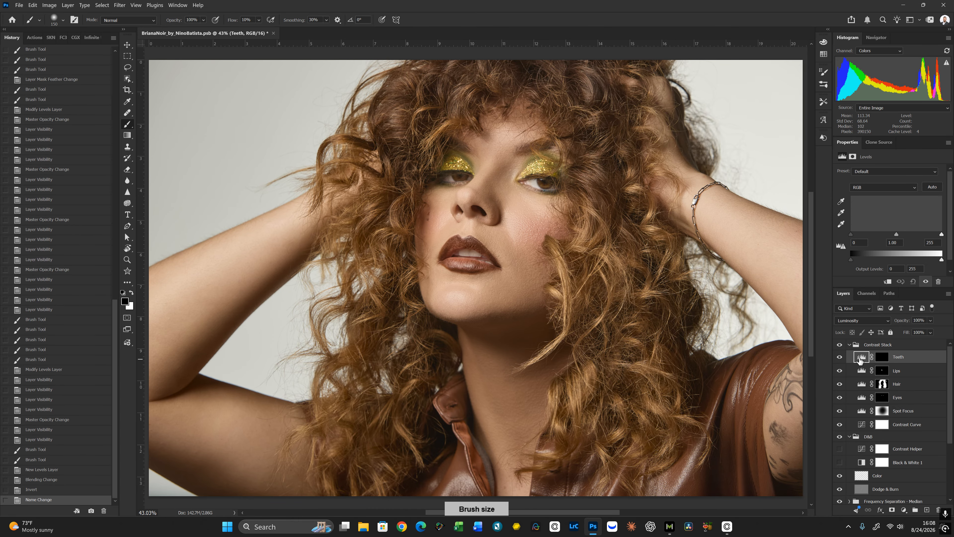
key(ctrl+plus)
key(ctrl+plus)
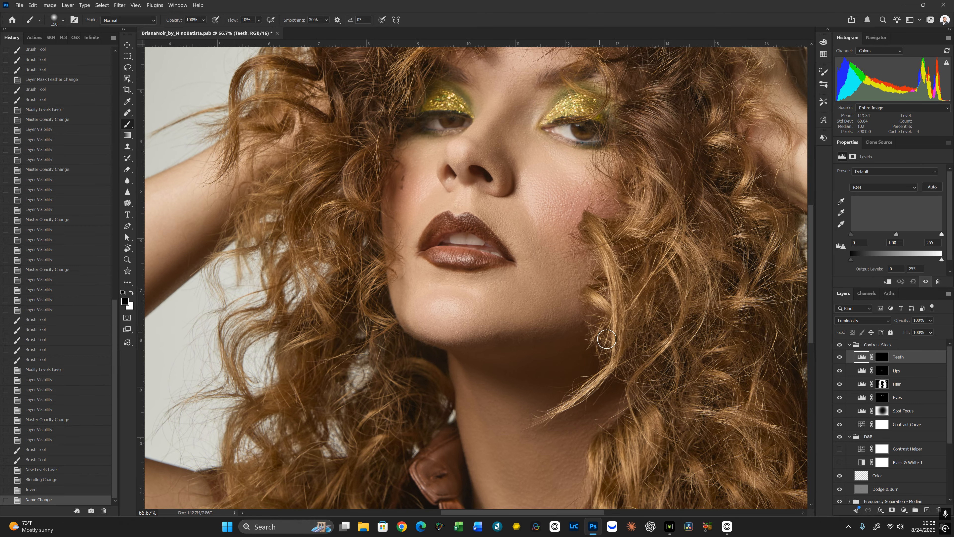
key(r)
mouse_move(658, 354)
mouse_down()
mouse_move(672, 316)
mouse_move(640, 249)
mouse_move(671, 255)
mouse_move(657, 211)
mouse_move(650, 217)
mouse_up()
key(b)
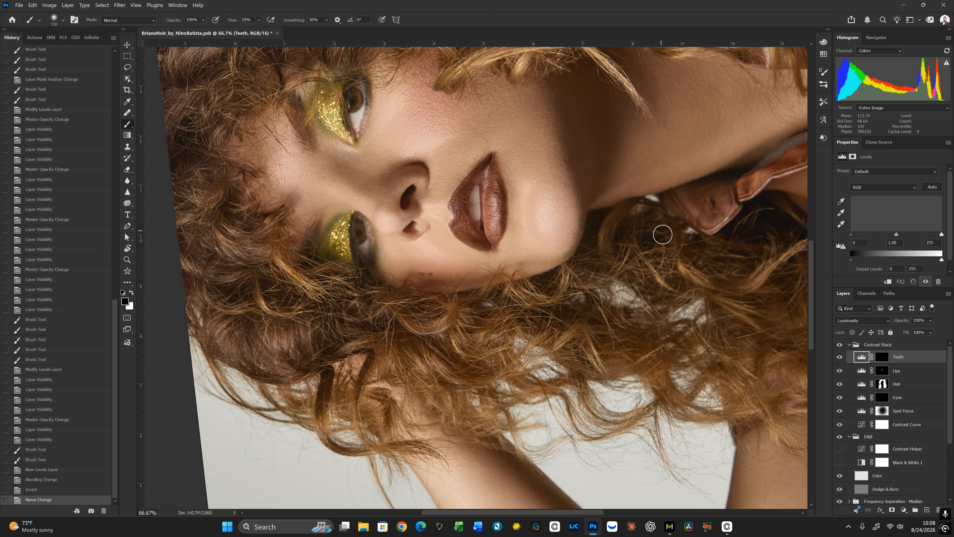
key(ctrl+plus)
drag(528, 205, 585, 286)
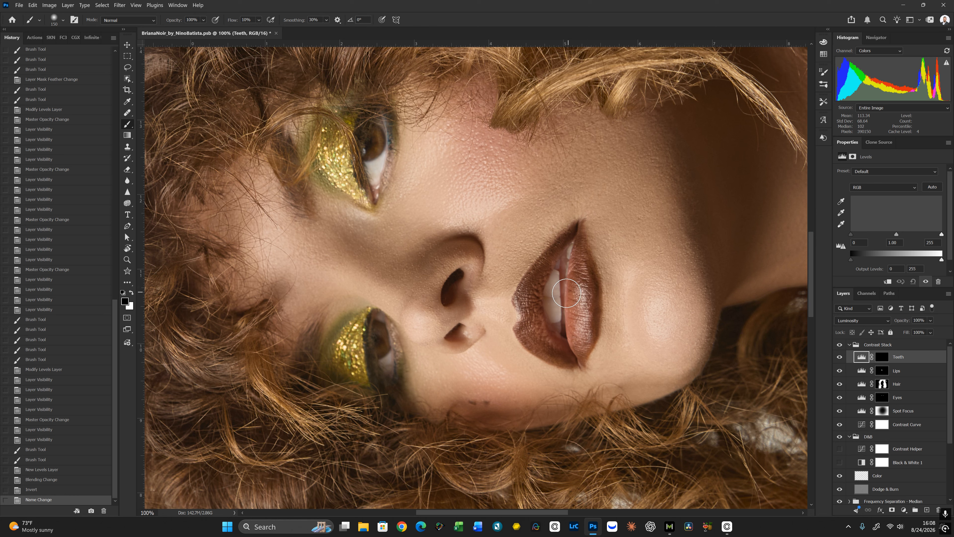
Paint the teeth into the Teeth layer's mask with a small white brush and check the coverage with the mask overlay
key(x)
key([)
key([)
key([)
key([)
key([)
key([)
key([)
drag(553, 276, 547, 315)
key(ctrl+z)
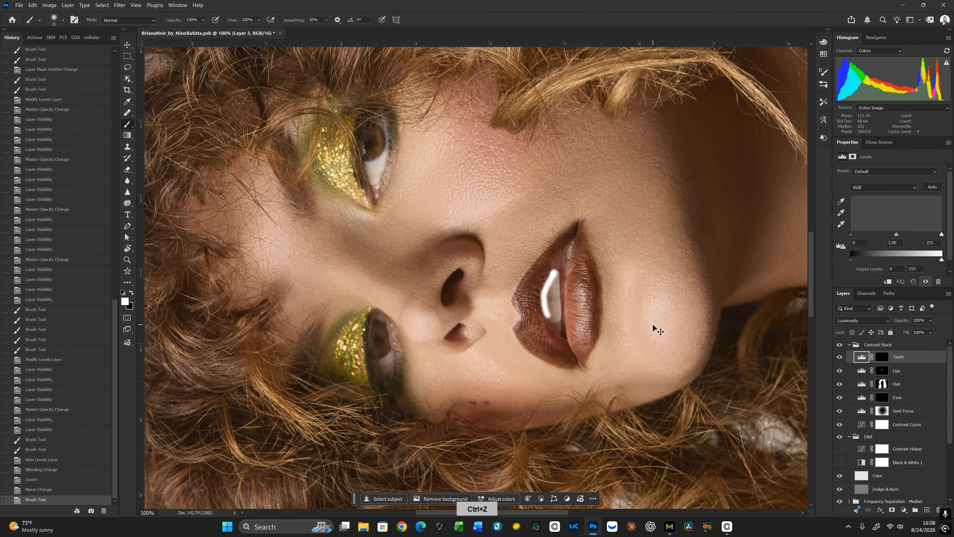
click(882, 357)
key(x)
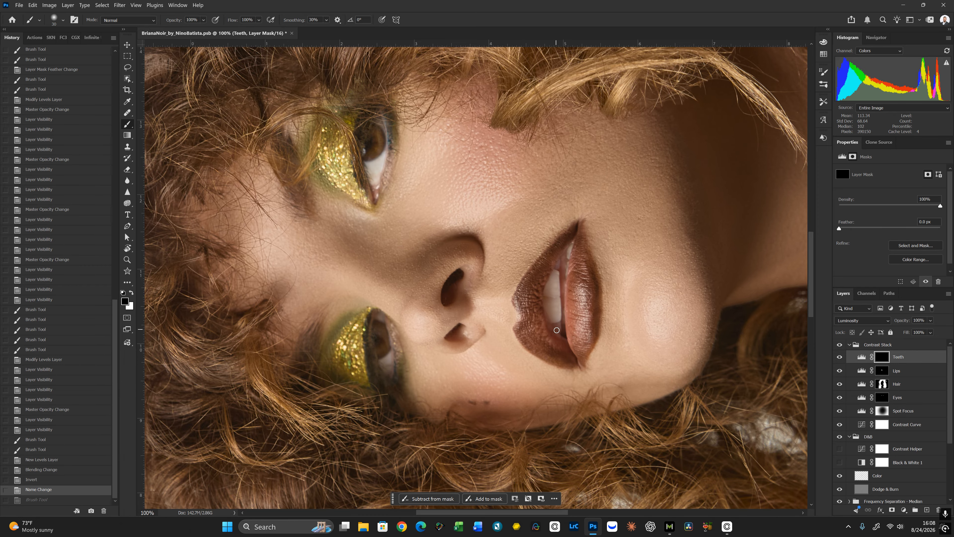
mouse_move(558, 294)
mouse_down()
mouse_move(558, 273)
mouse_move(549, 318)
mouse_move(559, 332)
mouse_move(555, 277)
mouse_move(559, 341)
mouse_move(564, 334)
mouse_up()
key(backslash)
key(x)
key(ctrl+z)
key(bracketright)
key(bracketleft)
key(x)
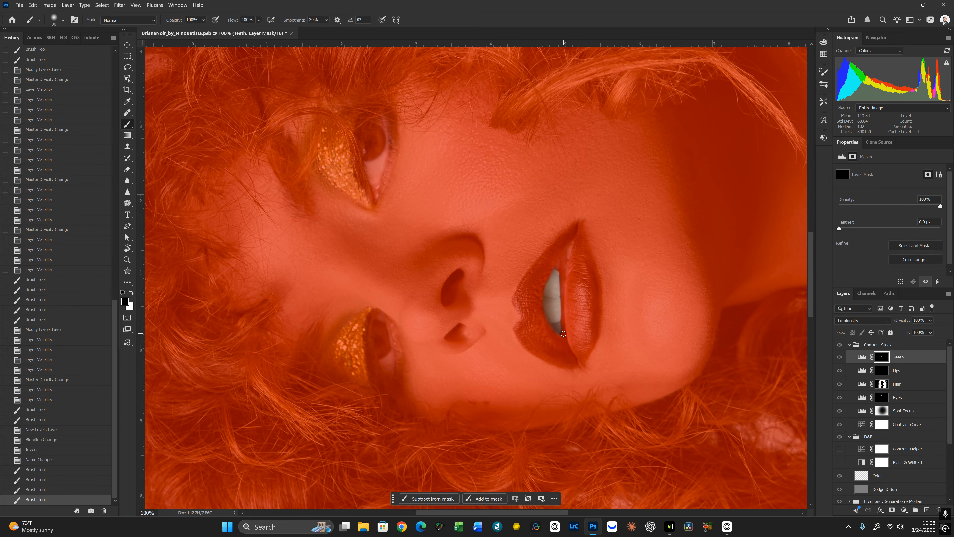
Hide the mask overlay and paint the narrow edge of the teeth along the lower lip with a finer white brush
key(backslash)
key(bracketleft)
key(bracketleft)
key(bracketleft)
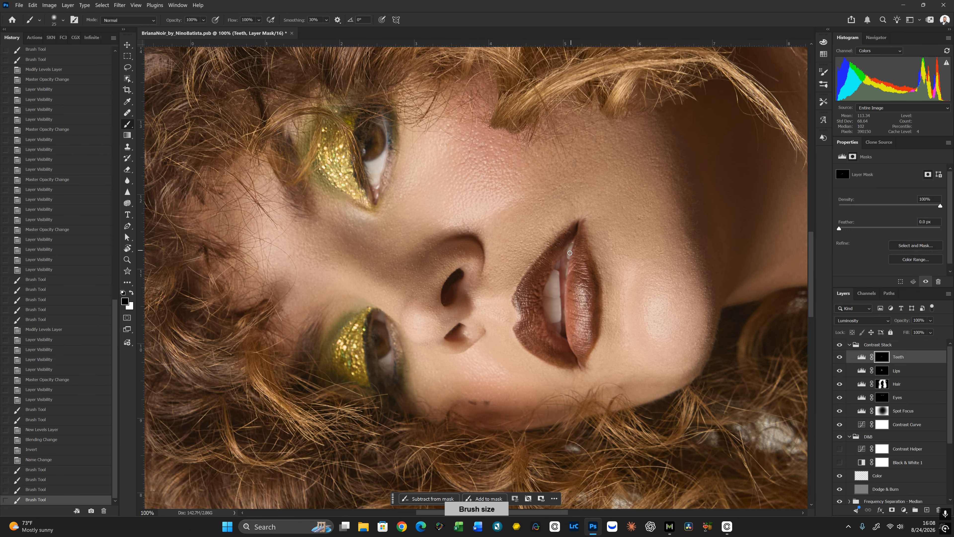
key(x)
key(bracketleft)
key(bracketleft)
mouse_move(568, 259)
mouse_down()
mouse_move(558, 267)
mouse_move(558, 331)
mouse_move(566, 307)
mouse_up()
key(bracketright)
key(bracketright)
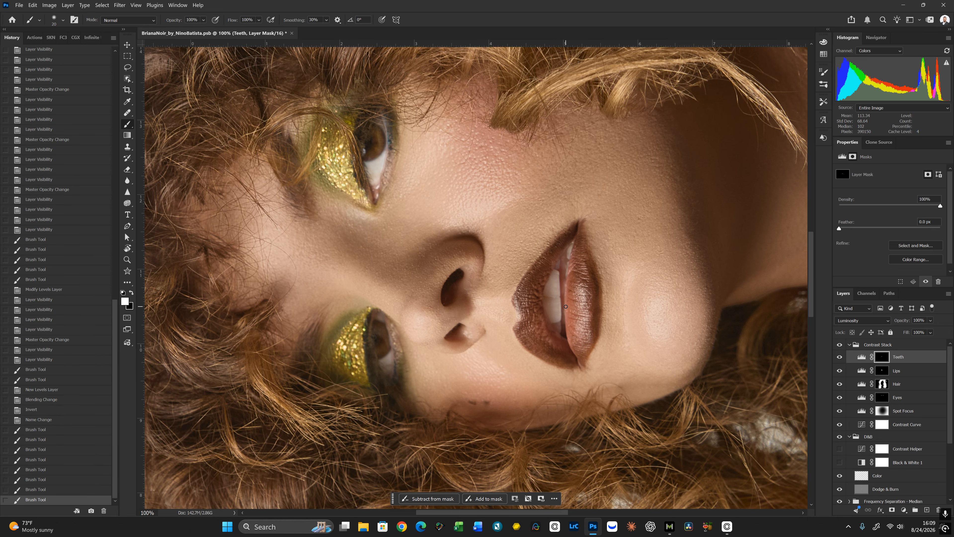
Check the Teeth mask overlay, touch up the teeth with a 25 px white brush and reset the view rotation
key(x)
key(backslash)
key(x)
key(backslash)
key(bracketright)
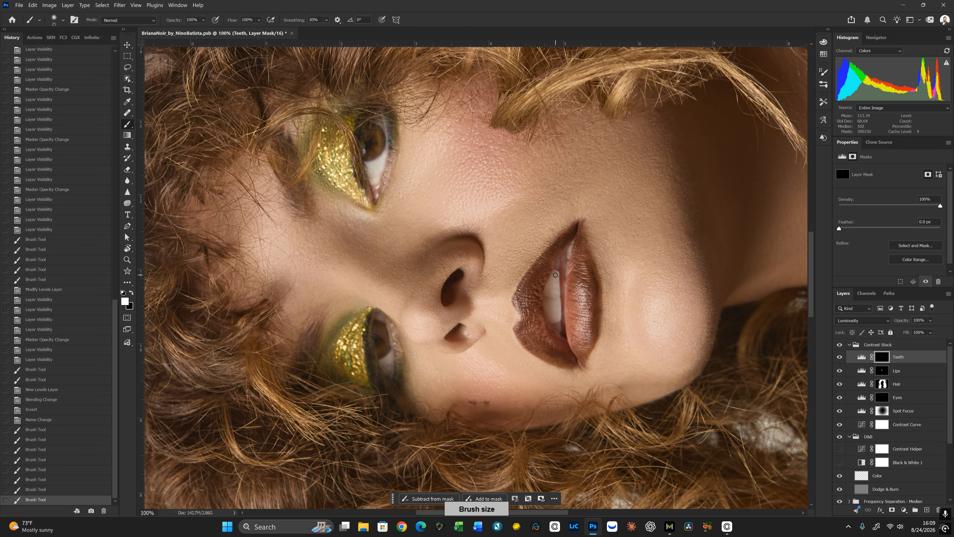
click(559, 311)
key(r)
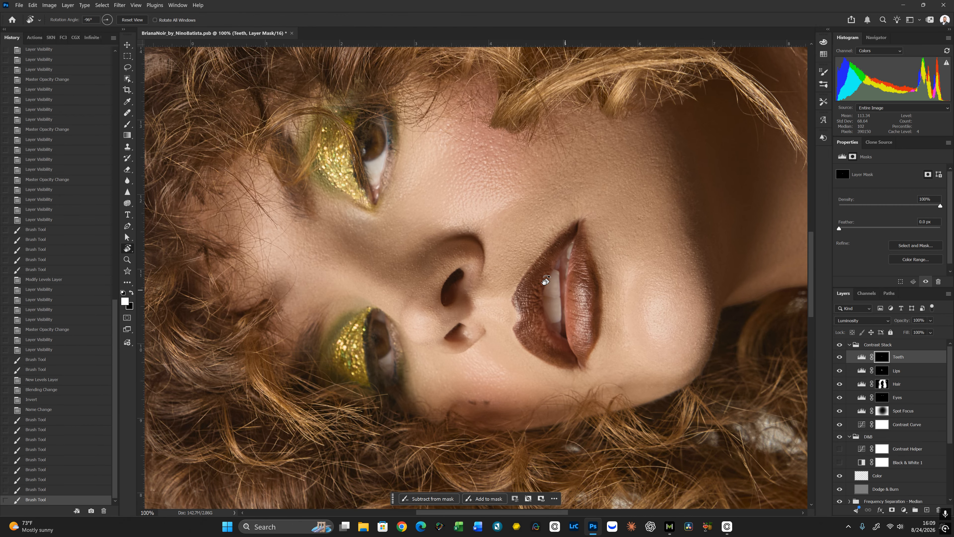
click(133, 19)
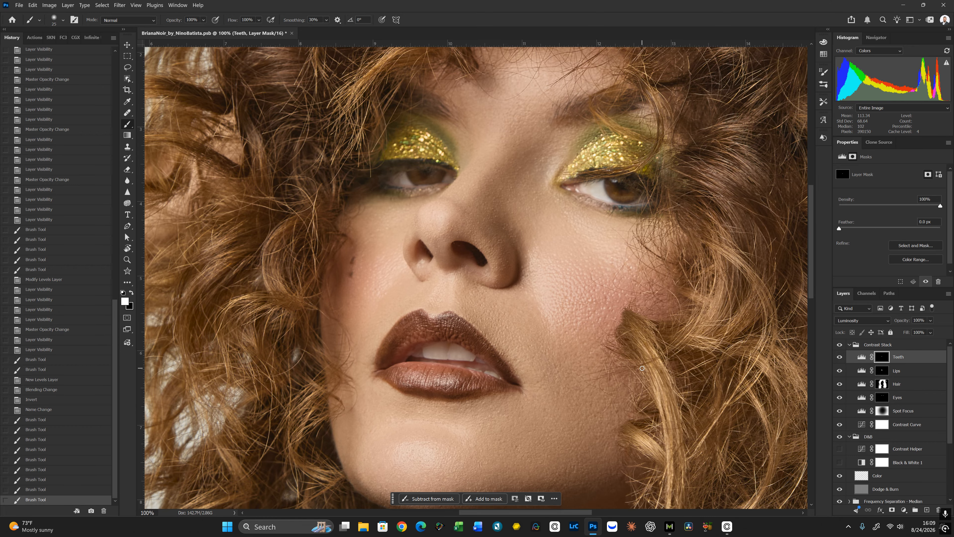
Set the Teeth Levels white input to 224 and midtone to 1.08
key(ctrl+minus)
key(ctrl+minus)
click(862, 360)
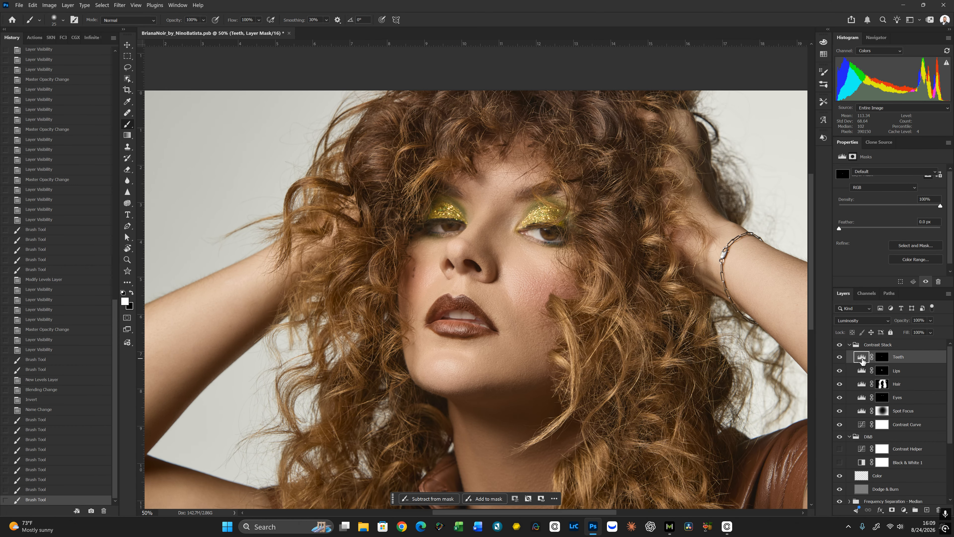
drag(942, 233, 933, 235)
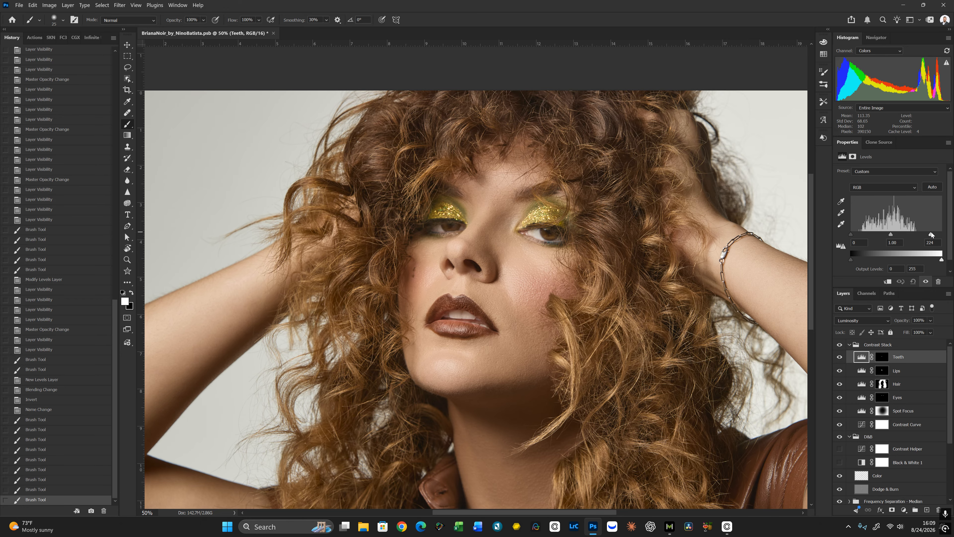
drag(932, 234, 889, 232)
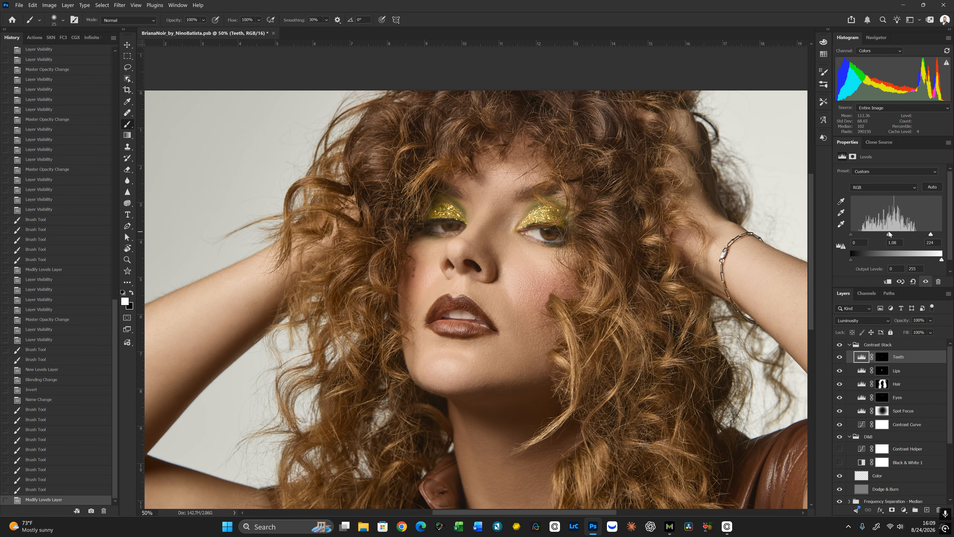
Lower the Teeth layer's opacity to 45% and compare the teeth with the layer off and on
key(ctrl+minus)
key(ctrl+minus)
key(ctrl+minus)
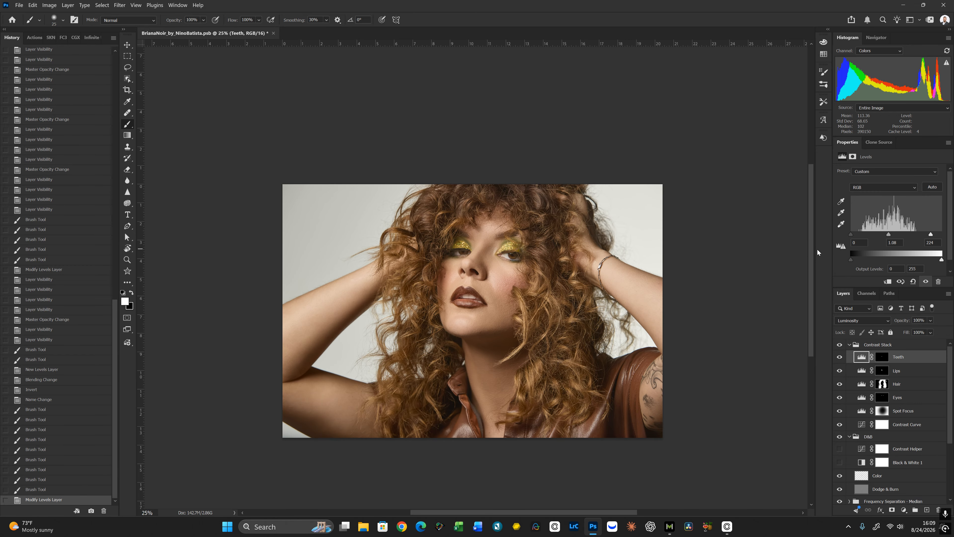
drag(905, 320, 872, 328)
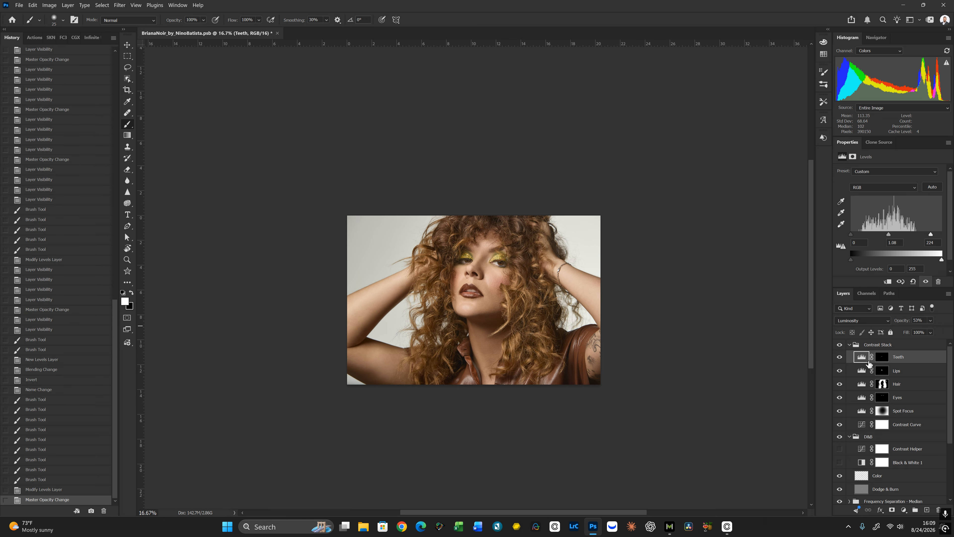
key(ctrl+0)
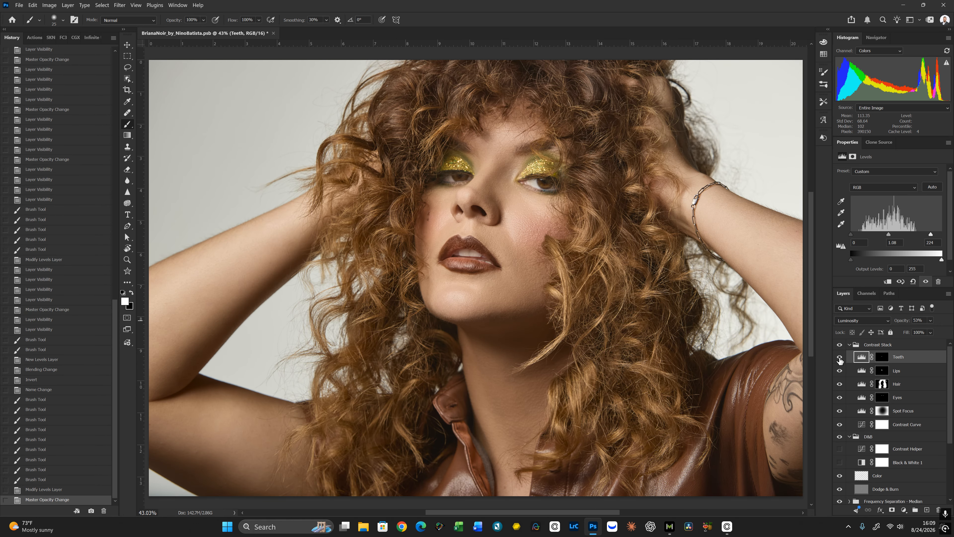
click(840, 358)
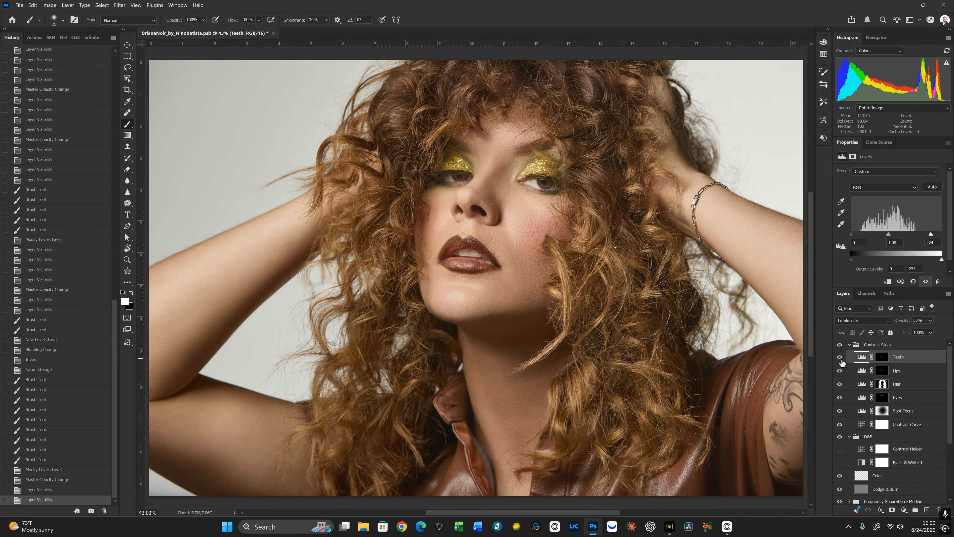
drag(904, 320, 900, 323)
click(840, 358)
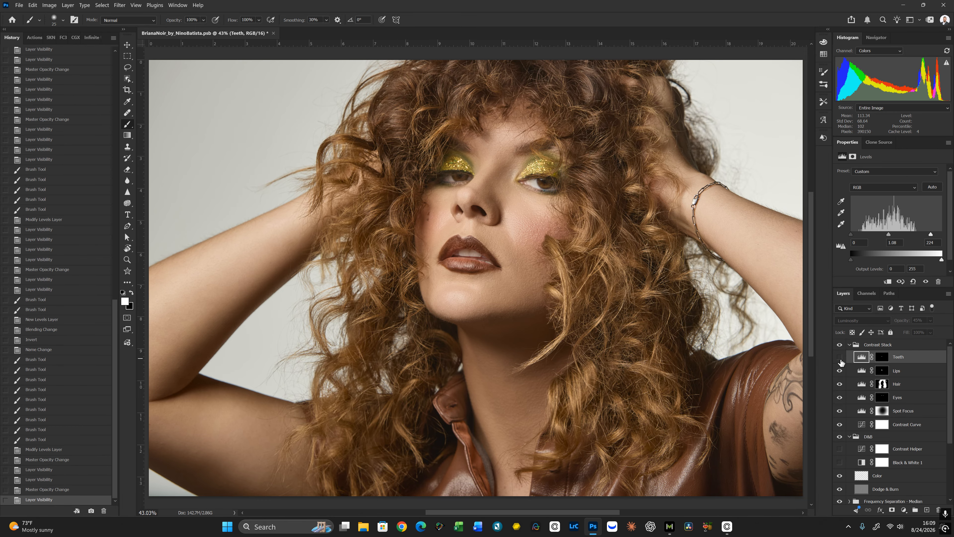
click(840, 358)
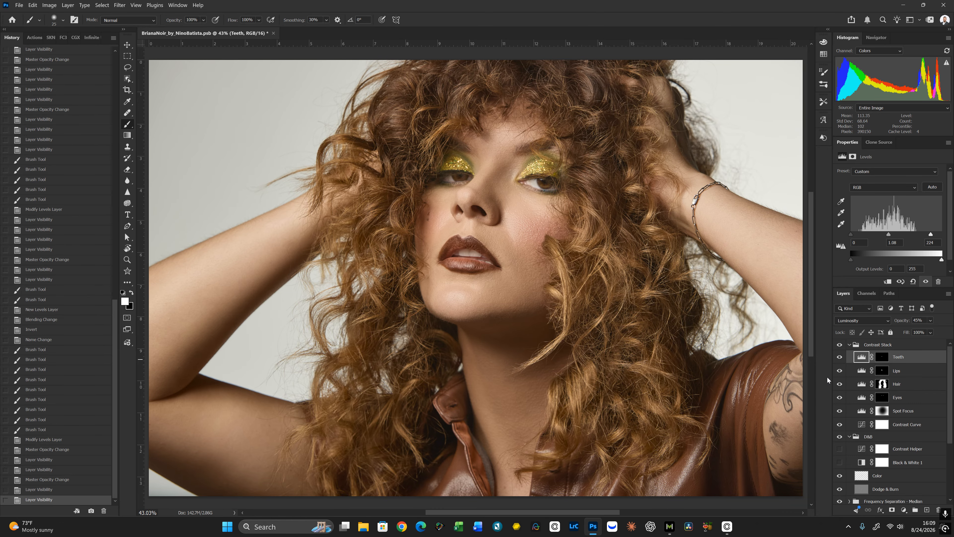
key(ctrl+minus)
key(ctrl+minus)
key(ctrl+minus)
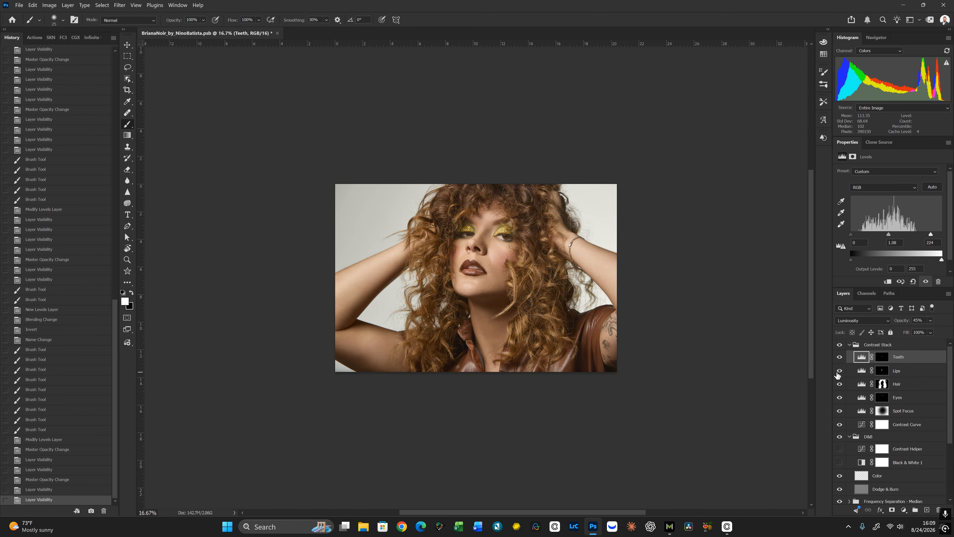
Compare the portrait with the Teeth layer off and on at a reduced view size
key(ctrl+plus)
key(ctrl+minus)
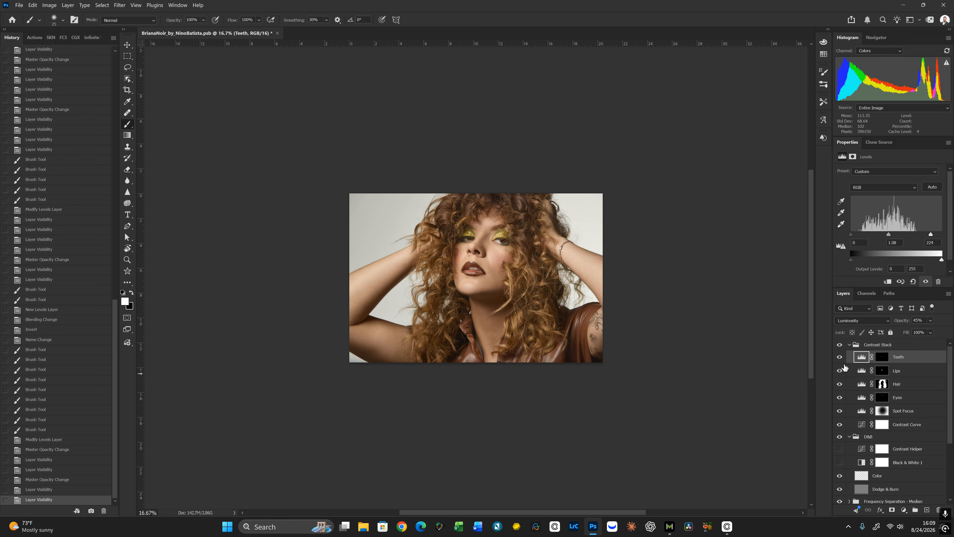
click(840, 358)
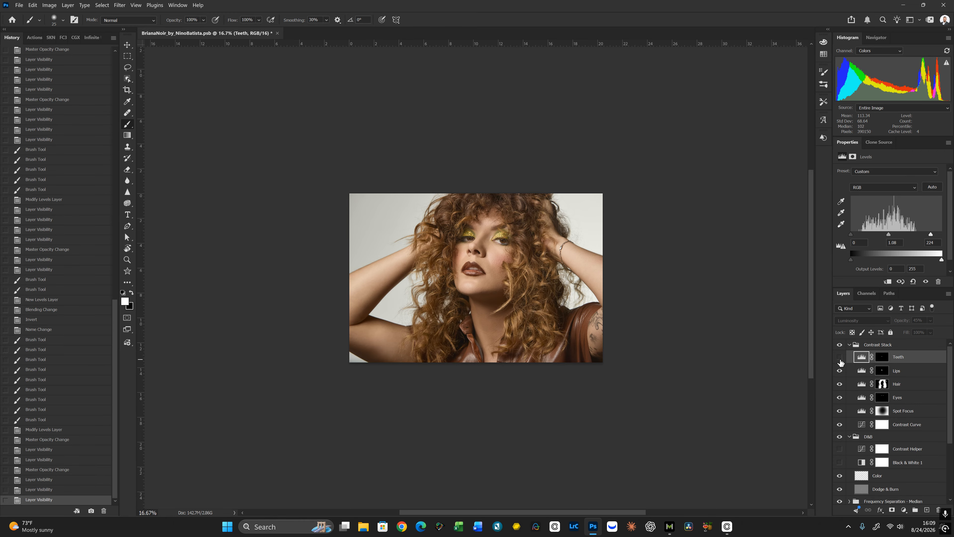
click(840, 358)
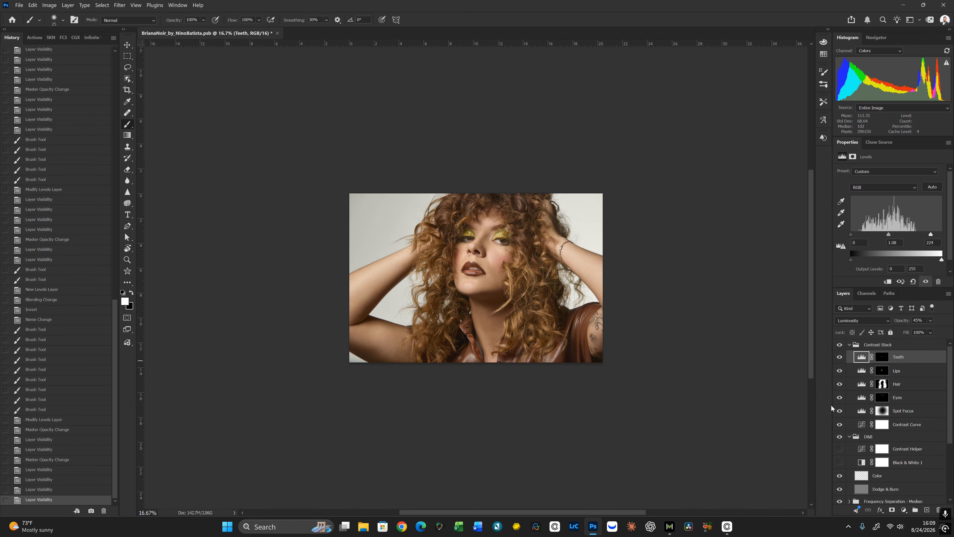
key(ctrl+0)
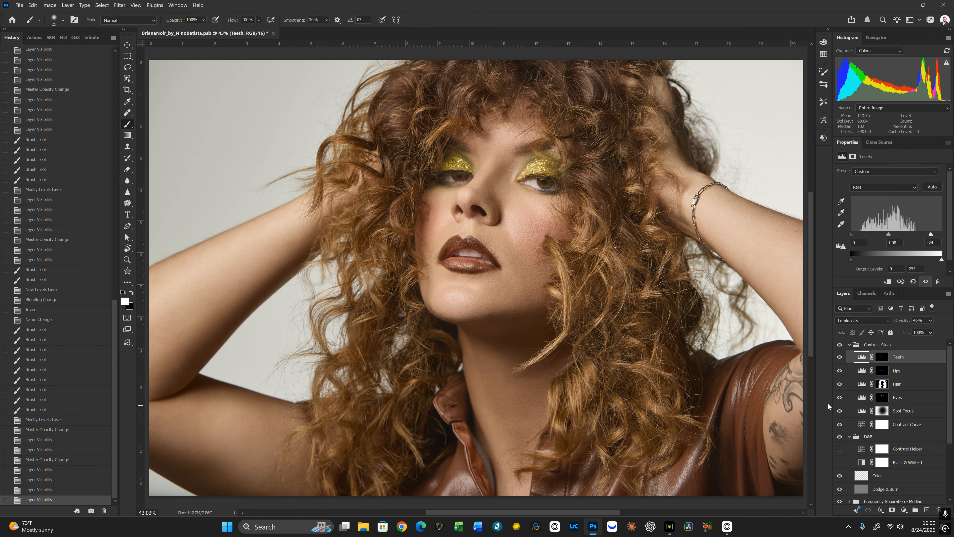
key(ctrl+minus)
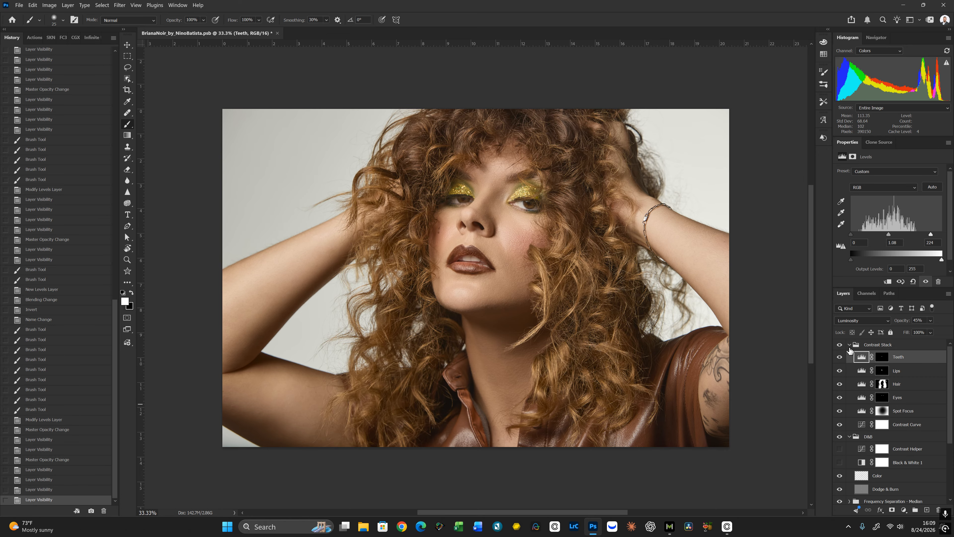
Collapse the Contrast Stack group and stamp all visible layers into a new layer above it, converted to a smart object
click(850, 346)
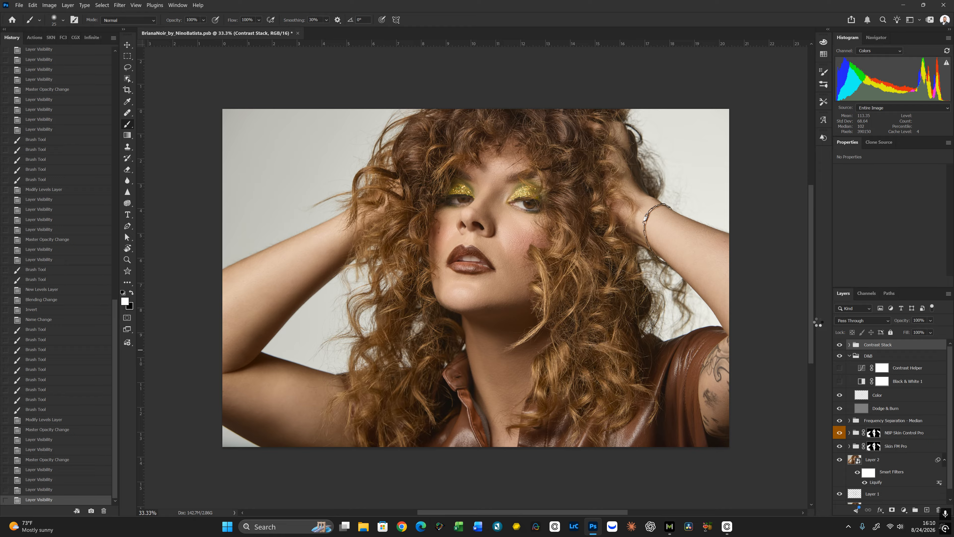
key(ctrl+alt+shift+e)
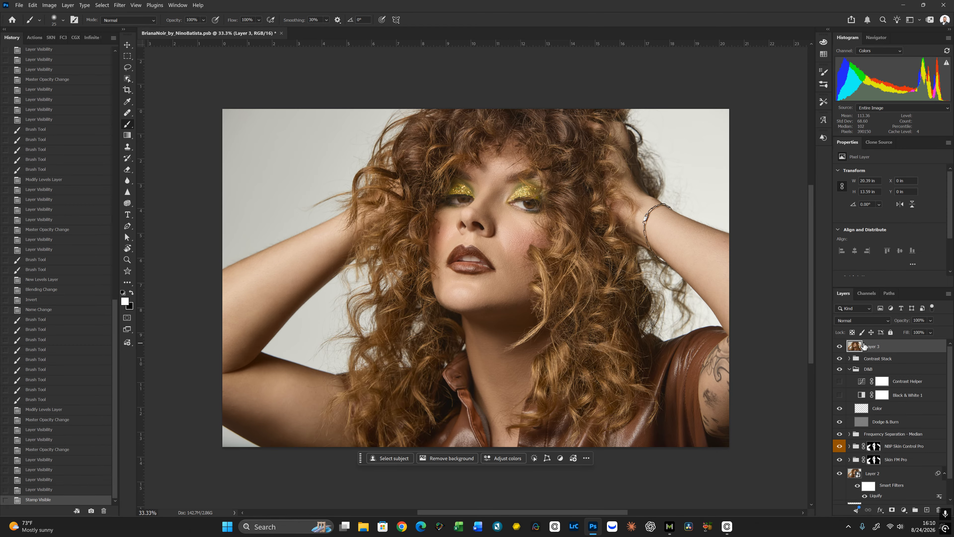
right_click(873, 349)
click(901, 295)
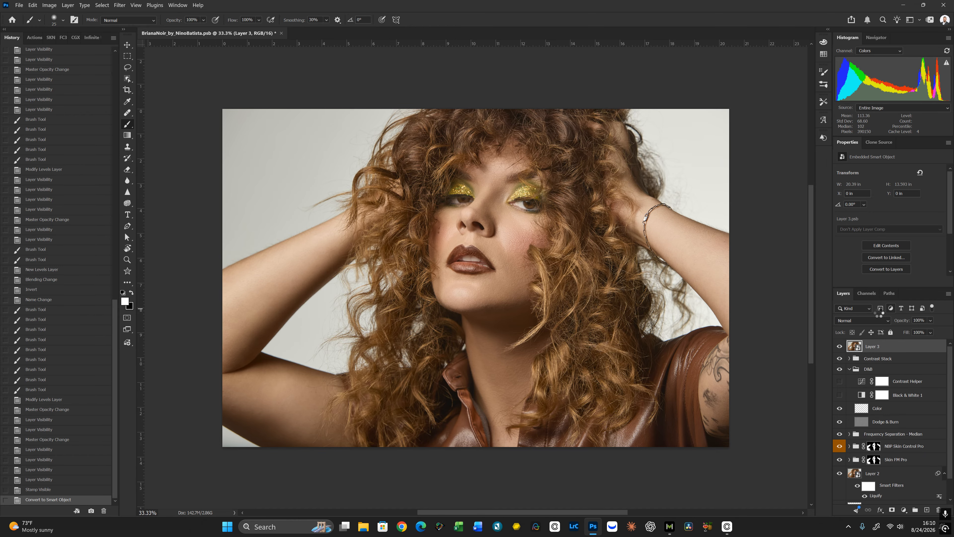
Open the stamped layer in the Camera Raw Filter and set Clarity to +5 and Dehaze to +5
key(ctrl+shift+a)
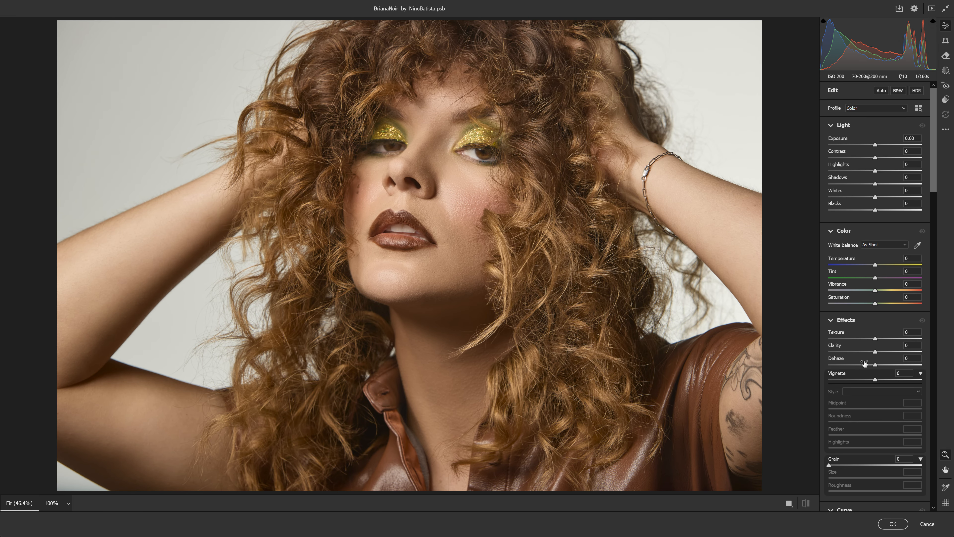
drag(875, 352, 880, 352)
drag(879, 353, 893, 357)
key(Return)
Set the parametric curve's Lights to +10, Darks to -9 and Shadows to +21, and apply the Camera Raw Filter
scroll(935, 220, down, 3)
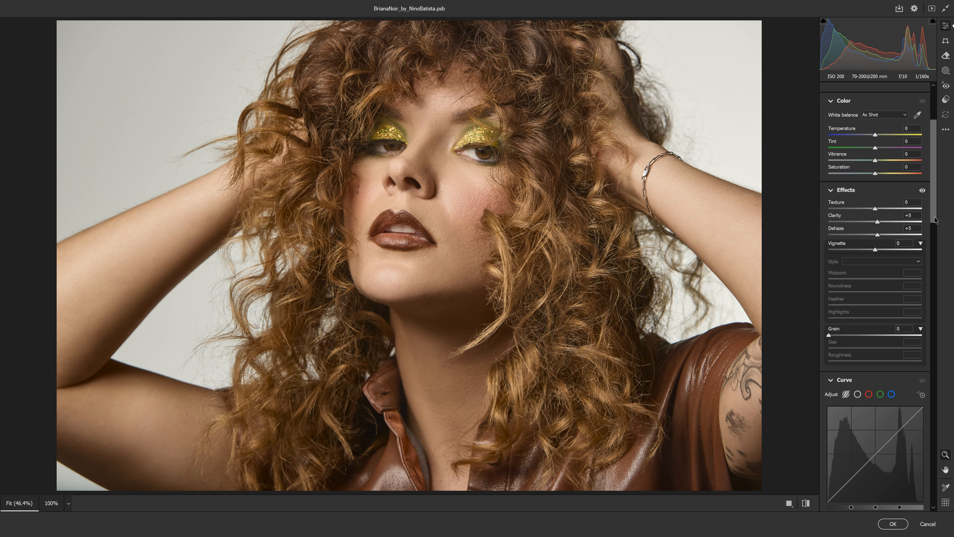
scroll(935, 220, down, 5)
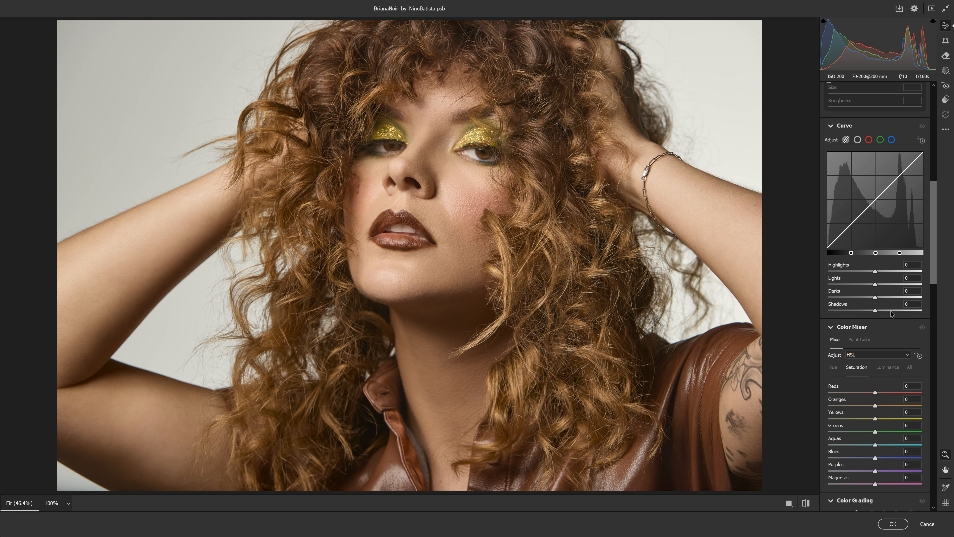
mouse_move(881, 311)
mouse_down()
mouse_move(872, 299)
mouse_move(882, 288)
mouse_move(886, 310)
mouse_up()
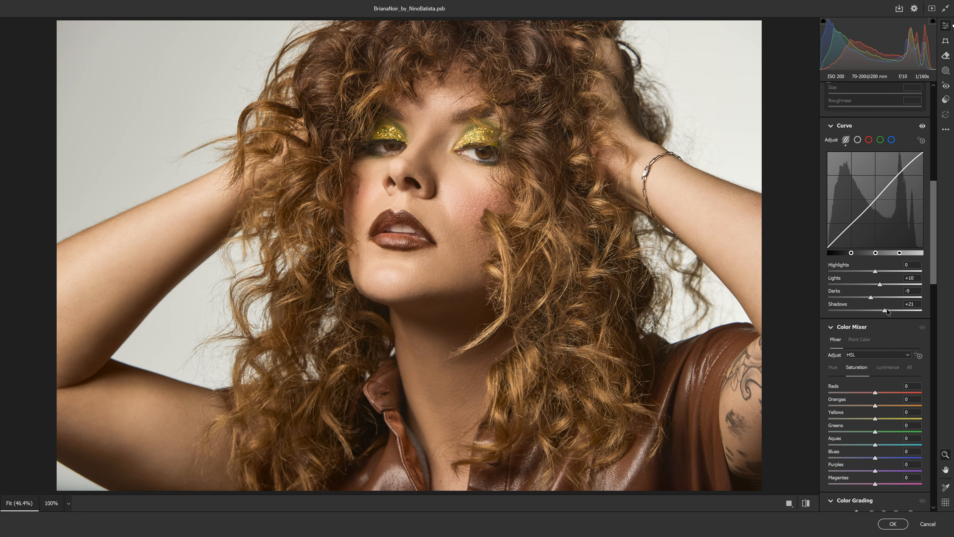
click(893, 523)
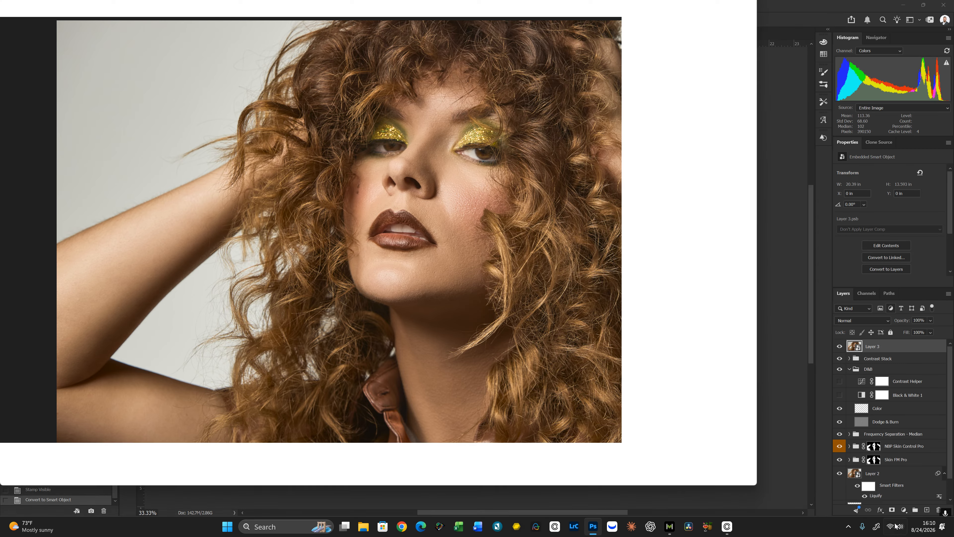
Set the Camera Raw layer's blend mode to Luminosity and compare the image with the layer off and on
click(861, 321)
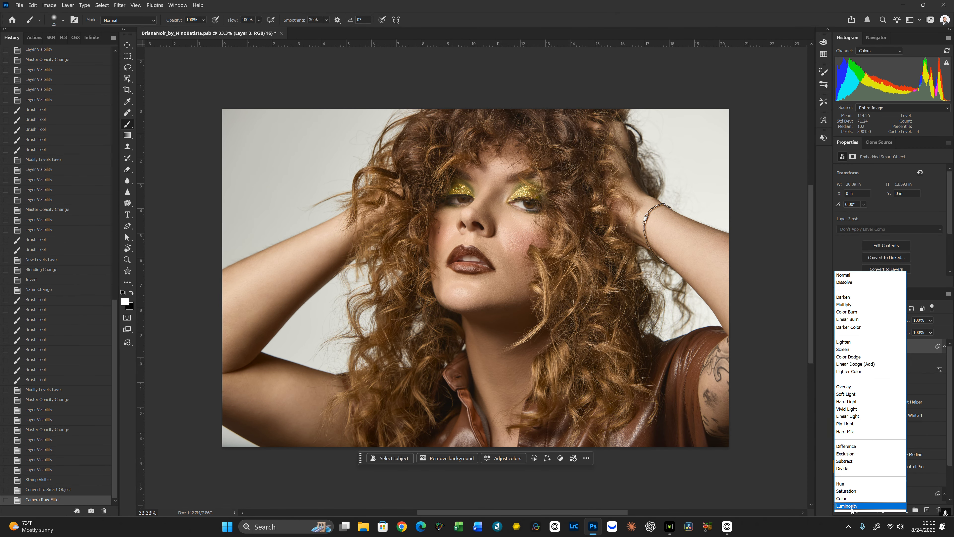
click(847, 506)
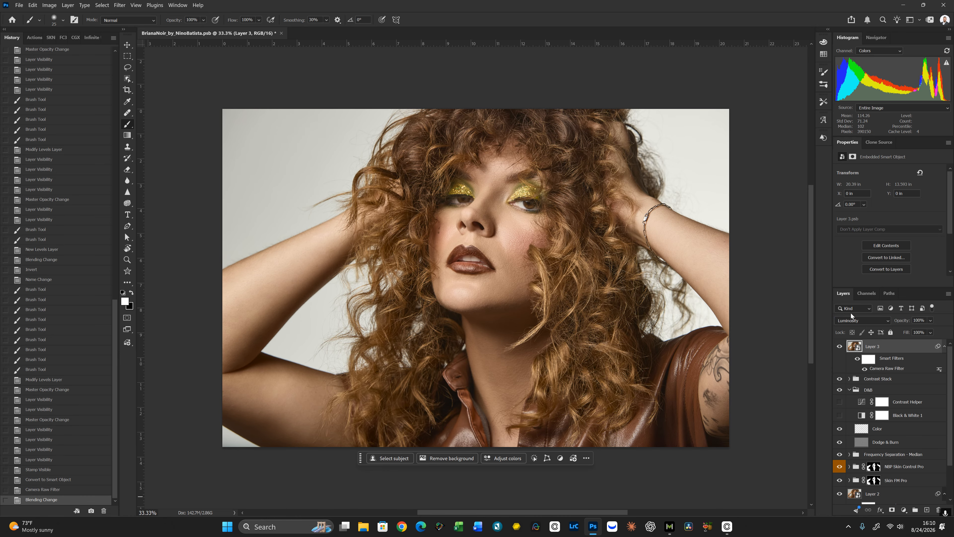
click(840, 347)
click(839, 347)
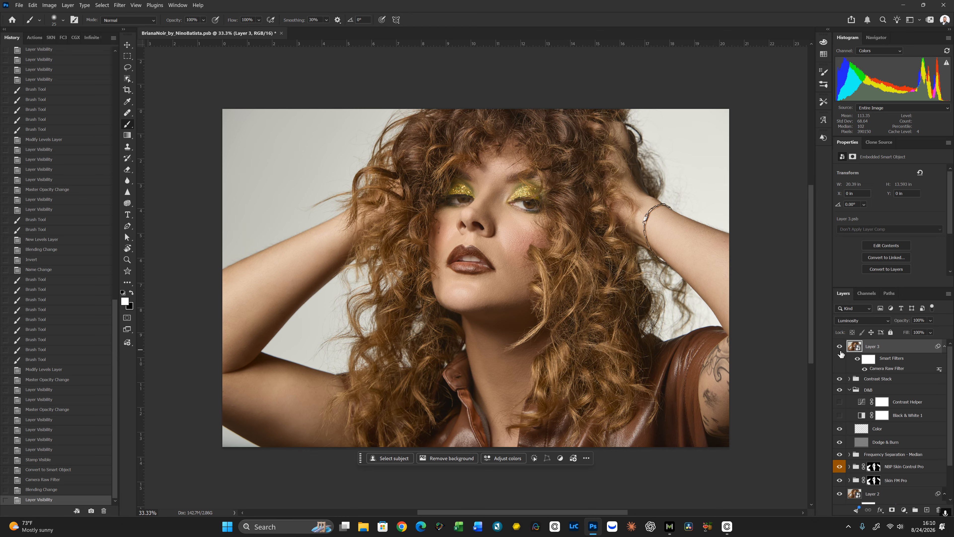
Lower the Camera Raw layer's opacity to 32%, comparing the image with the layer off and on
drag(902, 321, 872, 333)
click(839, 347)
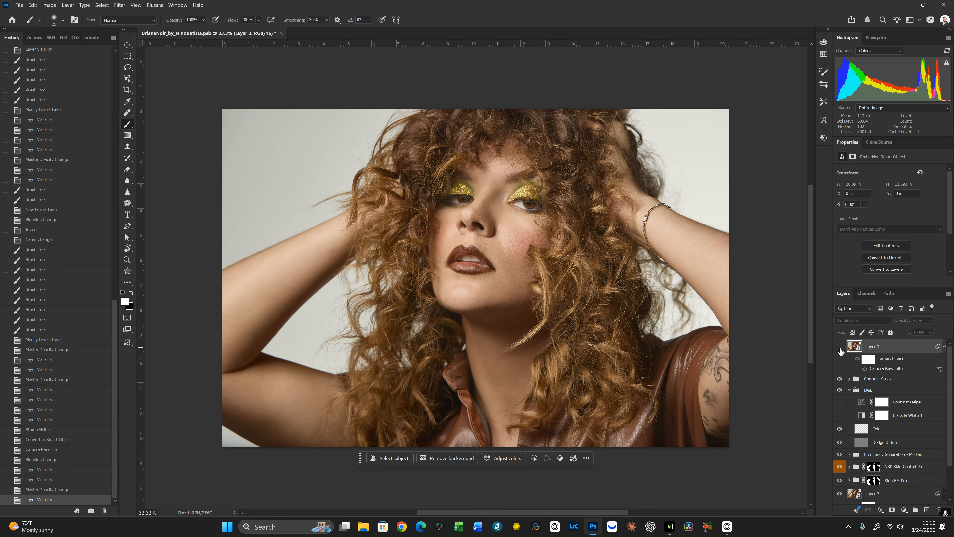
click(840, 347)
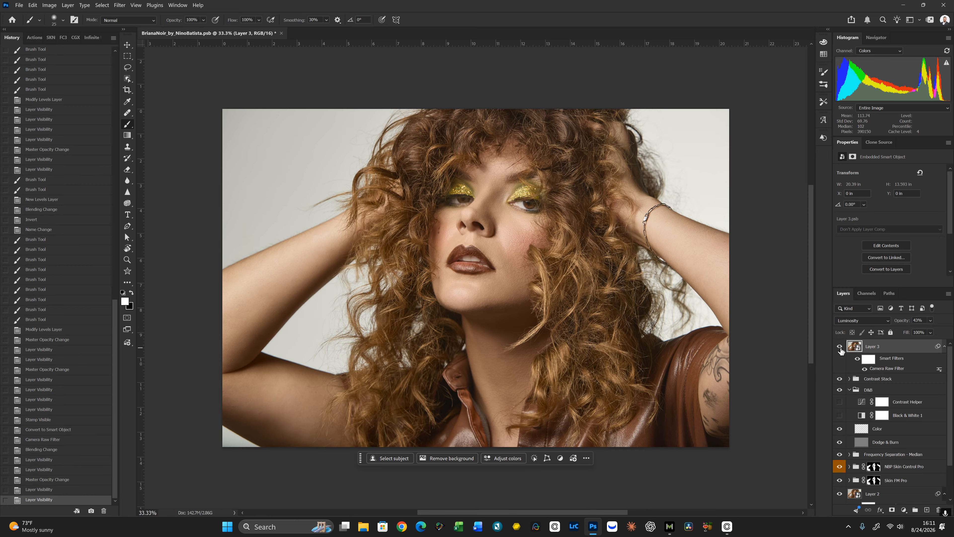
drag(902, 323, 897, 323)
click(839, 347)
click(839, 347)
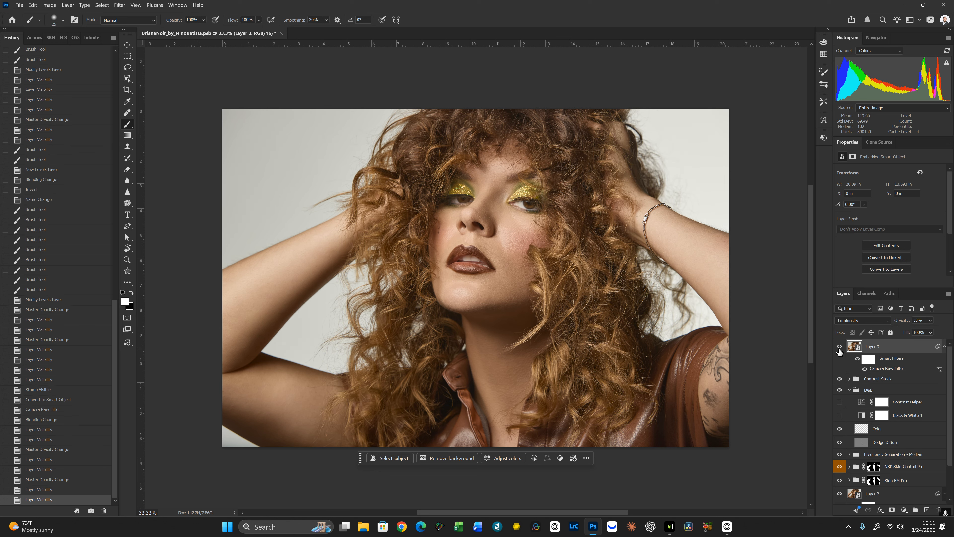
drag(894, 322, 893, 324)
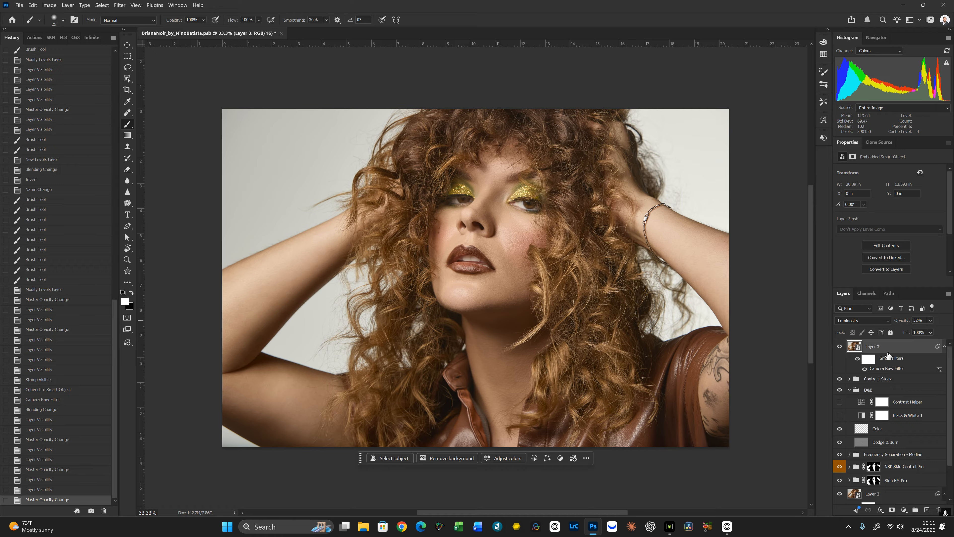
Compare the full retouch with the original by showing only the Background layer twice and restoring all layers
scroll(949, 356, down, 3)
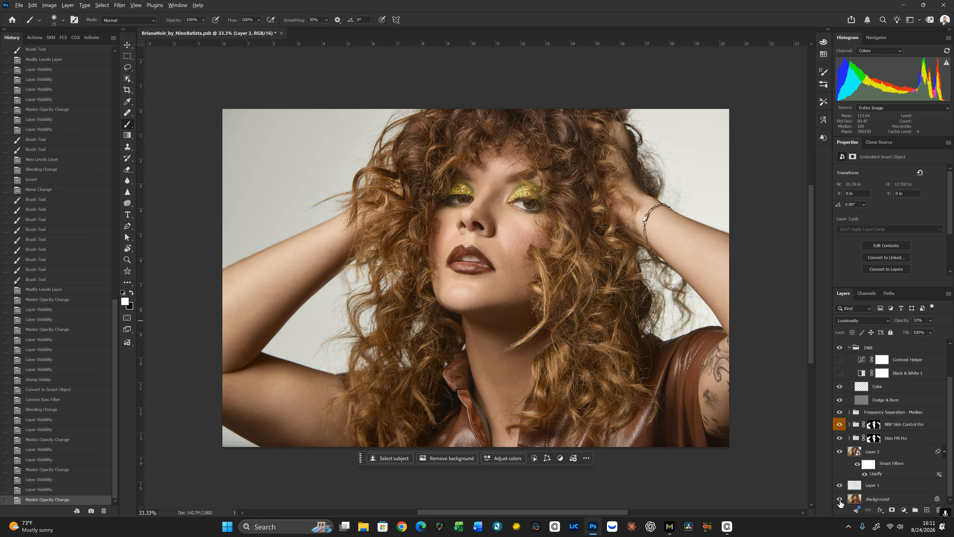
alt+click(840, 499)
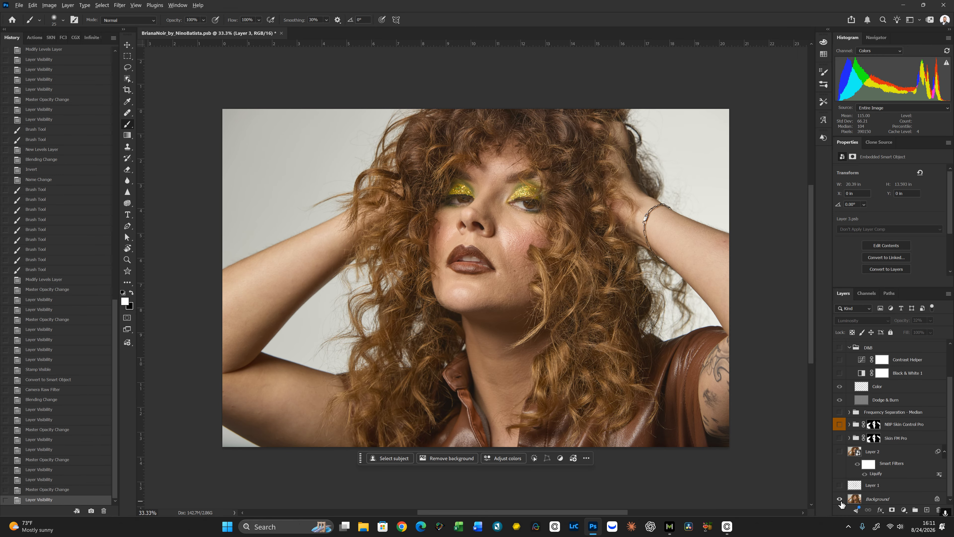
alt+click(840, 499)
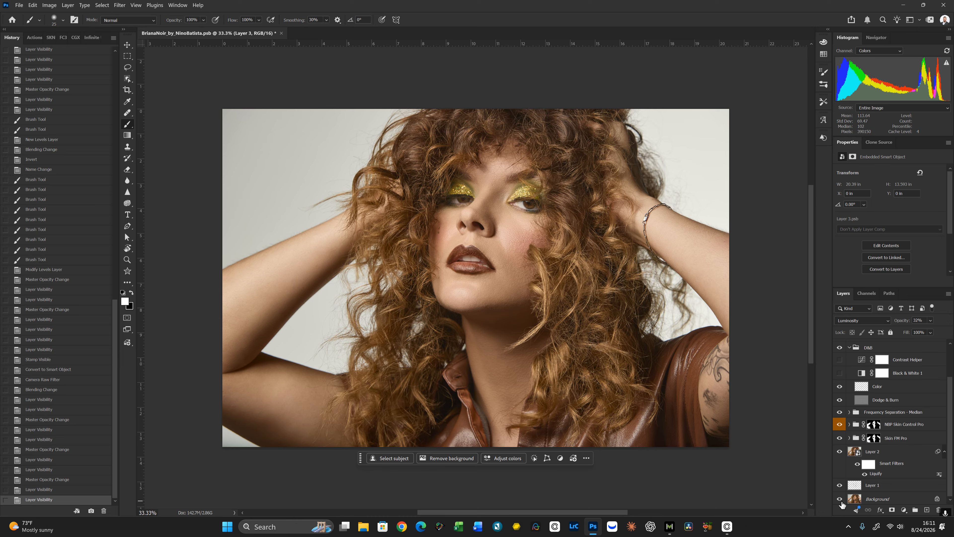
alt+click(841, 500)
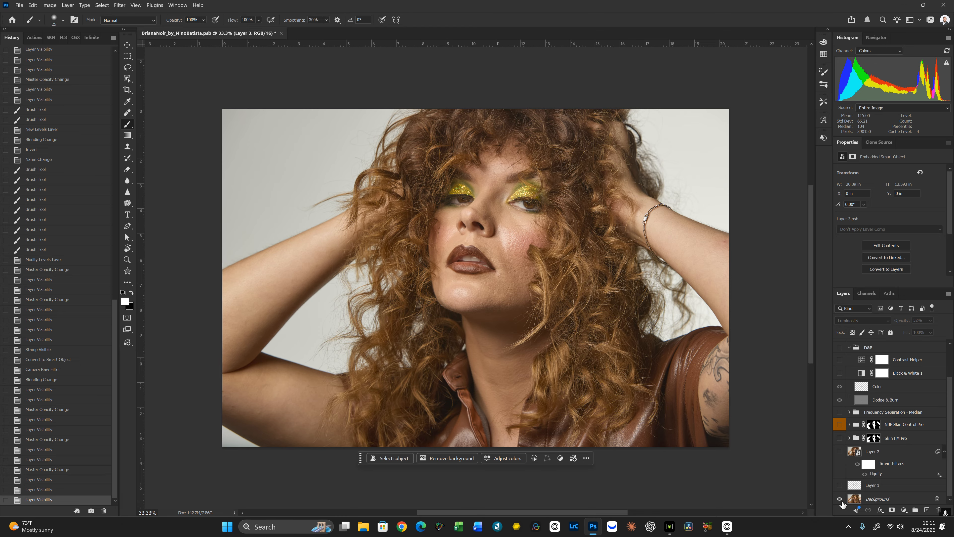
alt+click(841, 500)
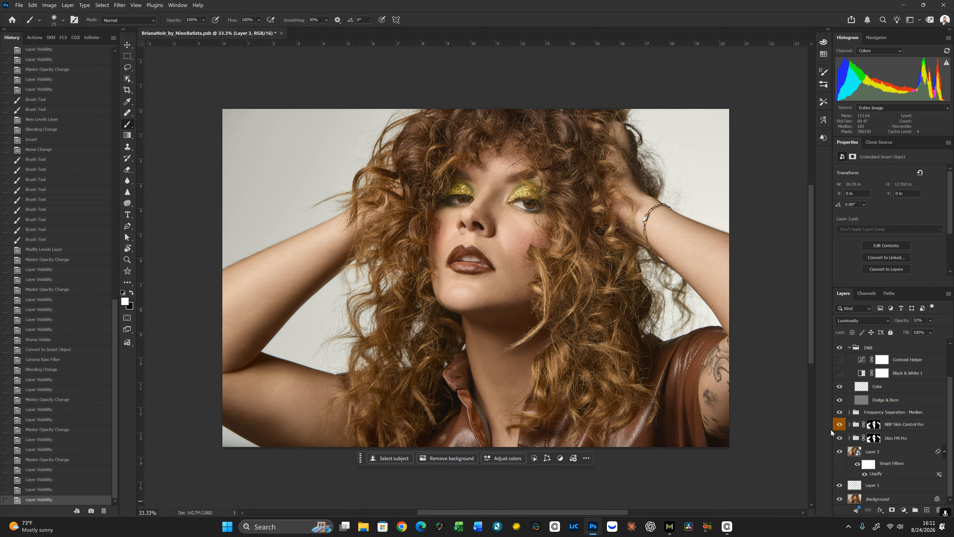
Add a new empty layer above the Camera Raw layer and activate the Remove tool
scroll(953, 352, up, 2)
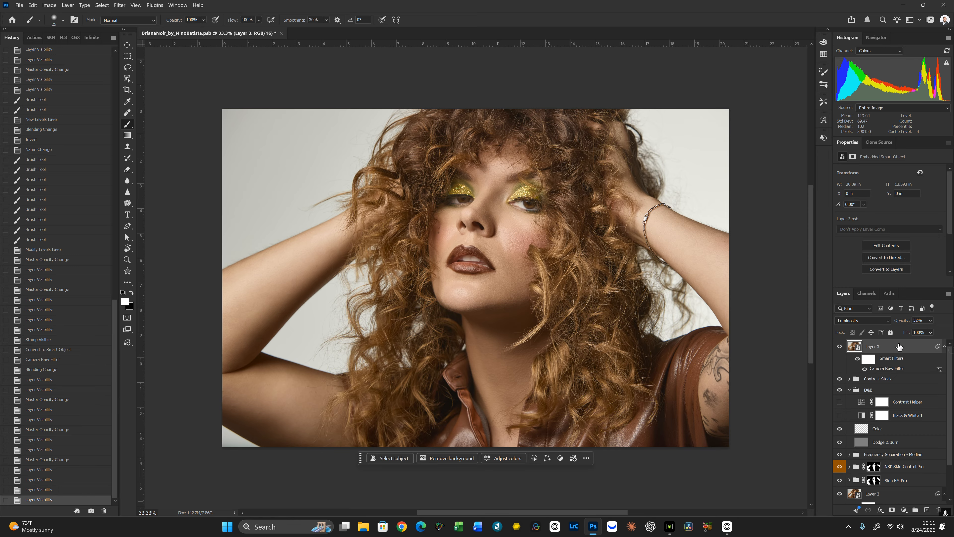
key(ctrl+shift+alt+n)
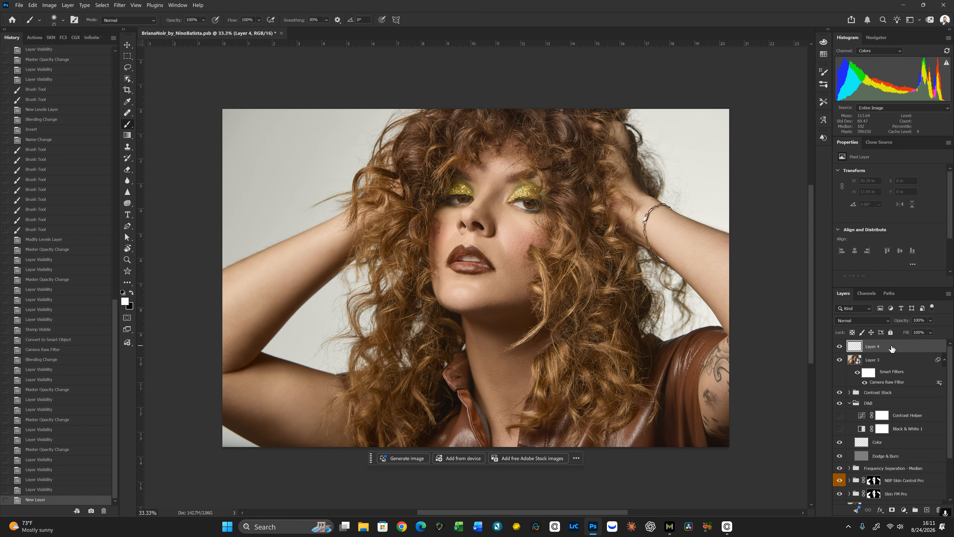
key(j)
key(shift+j)
key(shift+j)
key(shift+j)
key(shift+j)
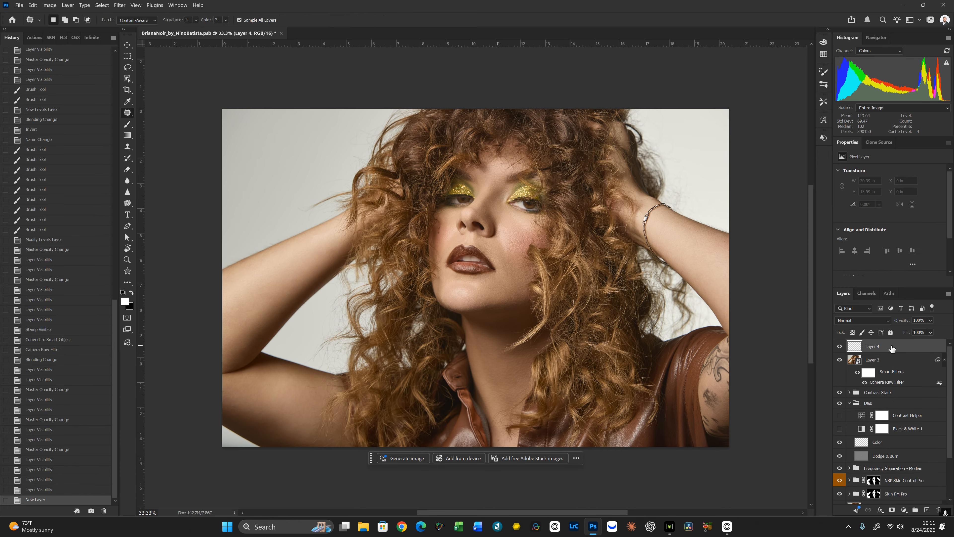
key(shift+j)
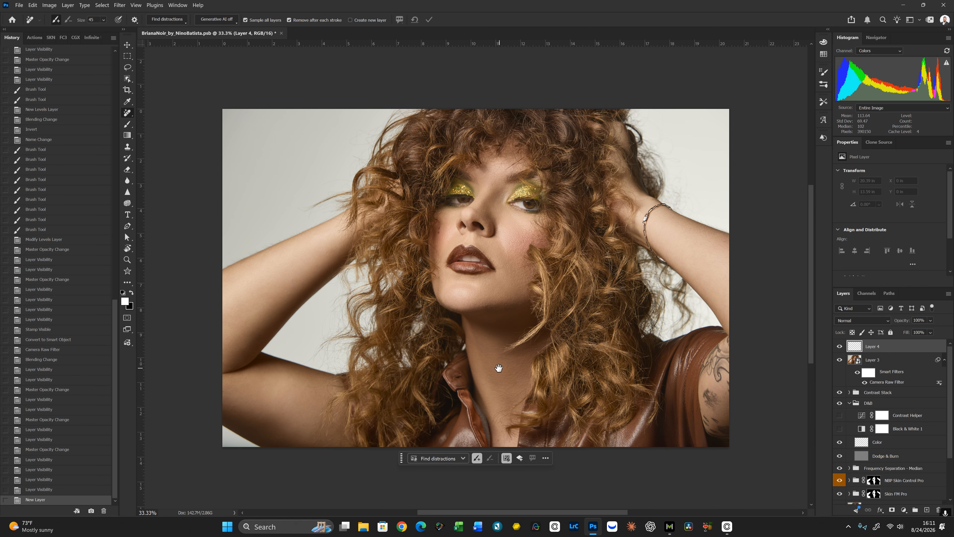
Remove the reddish mark at the image's edge on the upper arm beside the elbow with a 30 px Remove brush
drag(391, 328, 618, 244)
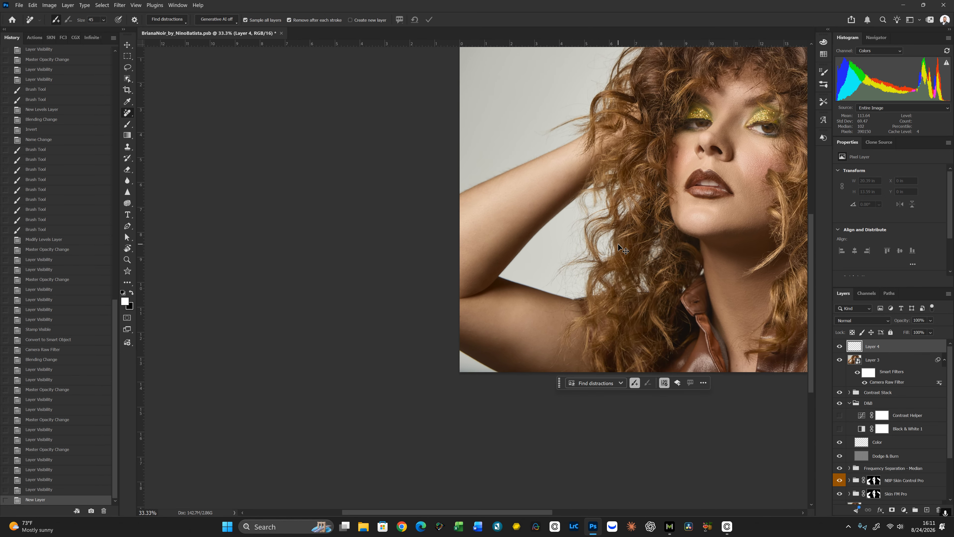
key(ctrl+plus)
key(ctrl+plus)
key(ctrl+plus)
key(ctrl+plus)
drag(650, 353, 710, 154)
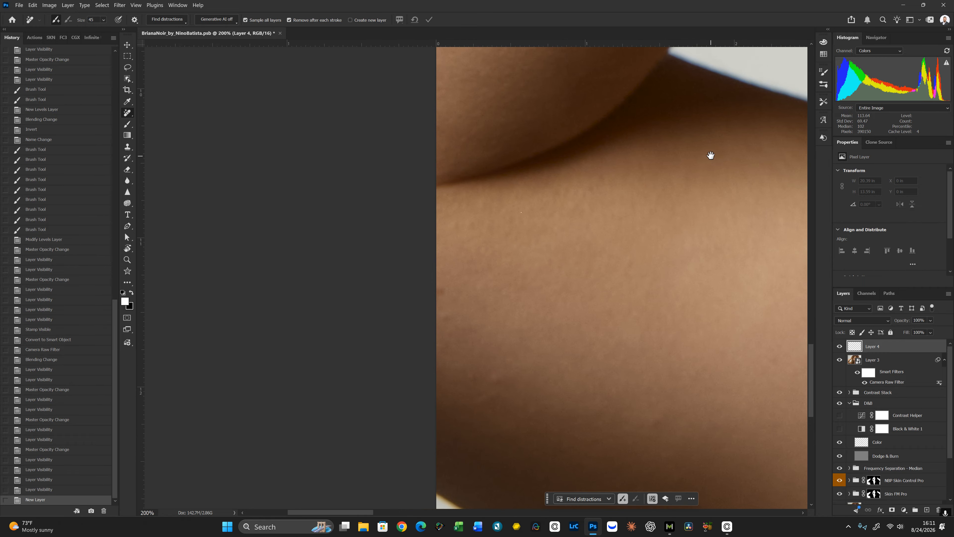
key(bracketleft)
key(bracketleft)
key(bracketleft)
click(442, 291)
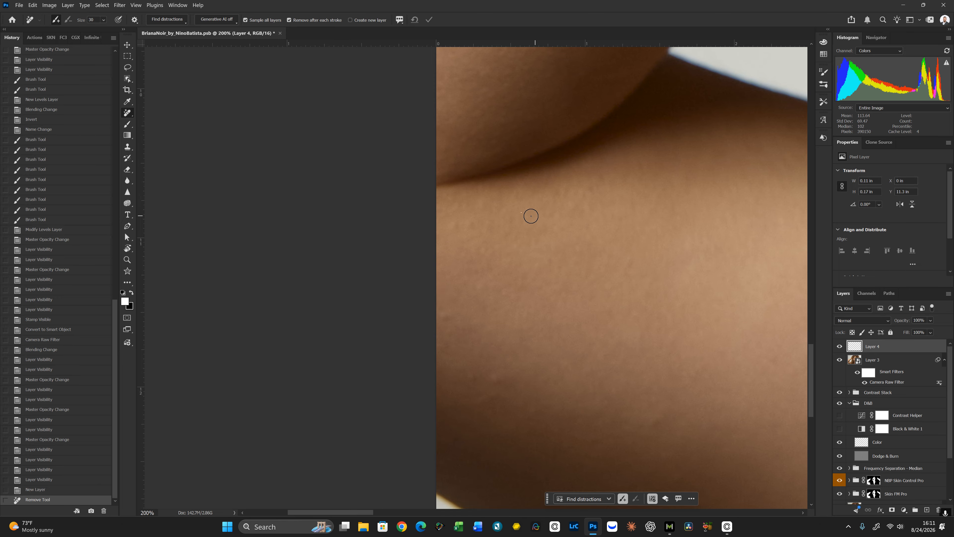
Remove the tiny bright speck on the upper arm just below the elbow crease with a smaller Remove brush
key(bracketleft)
key(bracketleft)
click(525, 210)
Remove the remaining uneven spots on the lower part of the upper arm with 30 and 35 px Remove brushes
key(bracketright)
key(bracketright)
key(bracketright)
key(bracketright)
click(449, 316)
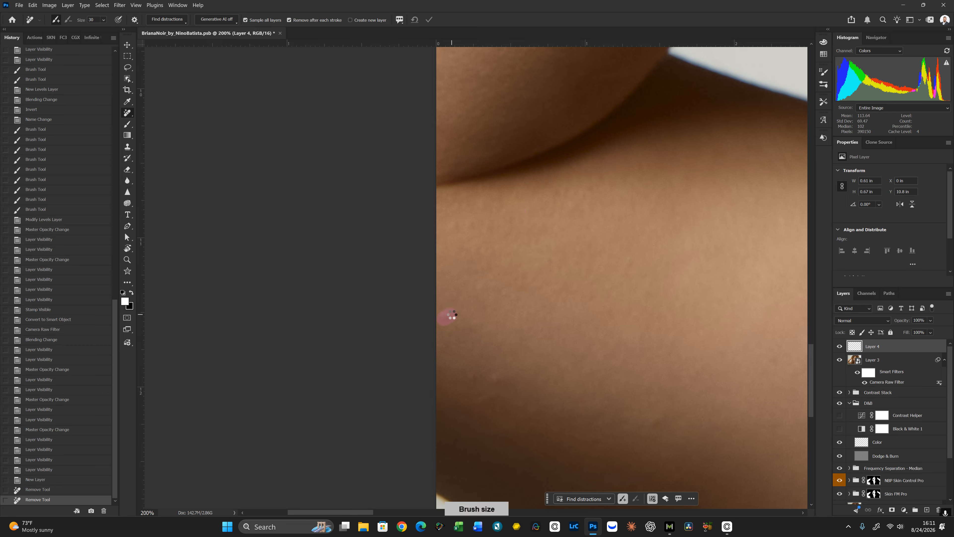
key(bracketright)
click(473, 379)
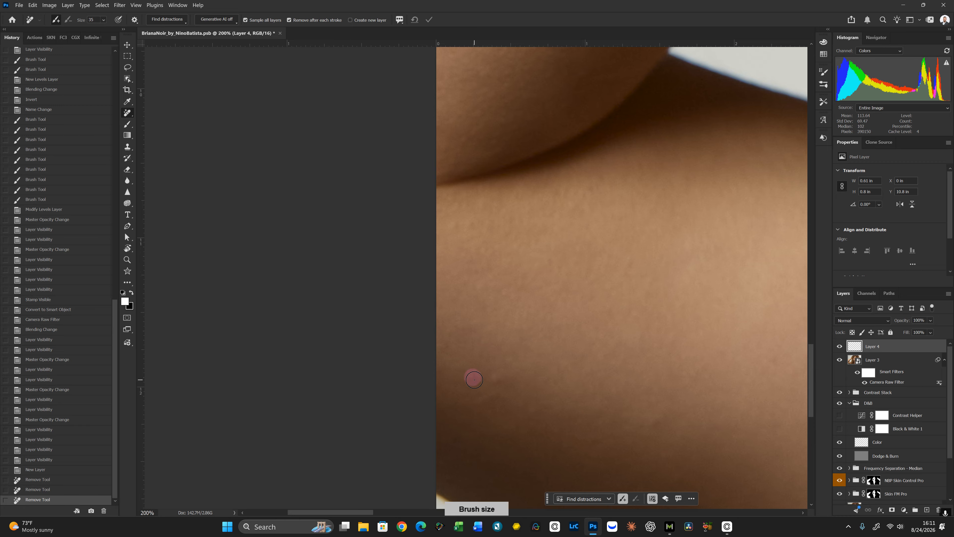
click(497, 379)
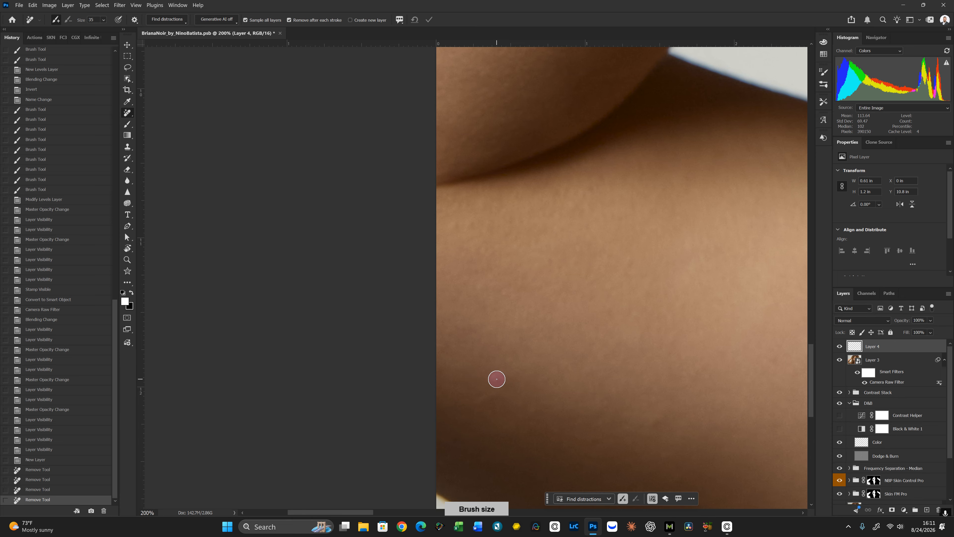
Remove the remaining uneven spots along the shadowed lower part of the upper arm with a 40 px Remove brush
key(bracketright)
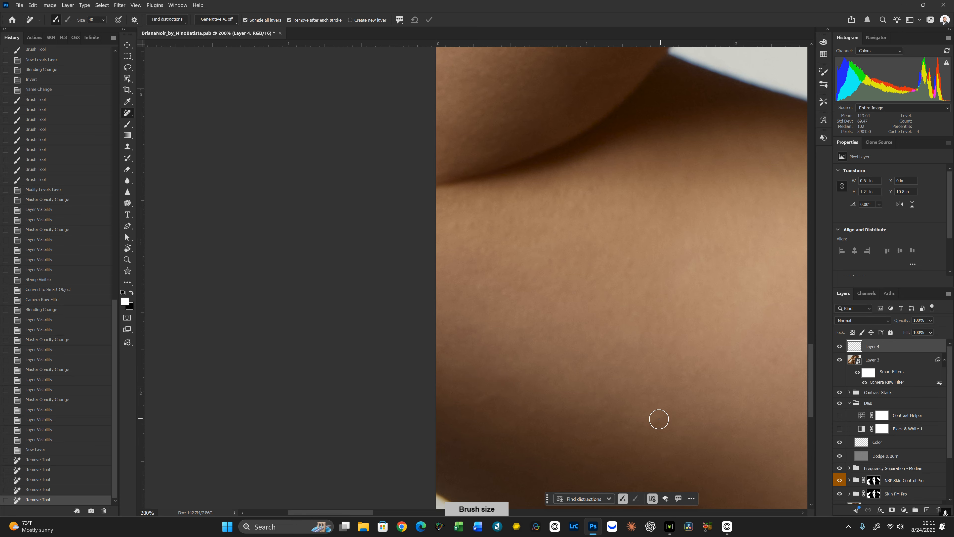
drag(659, 418, 667, 416)
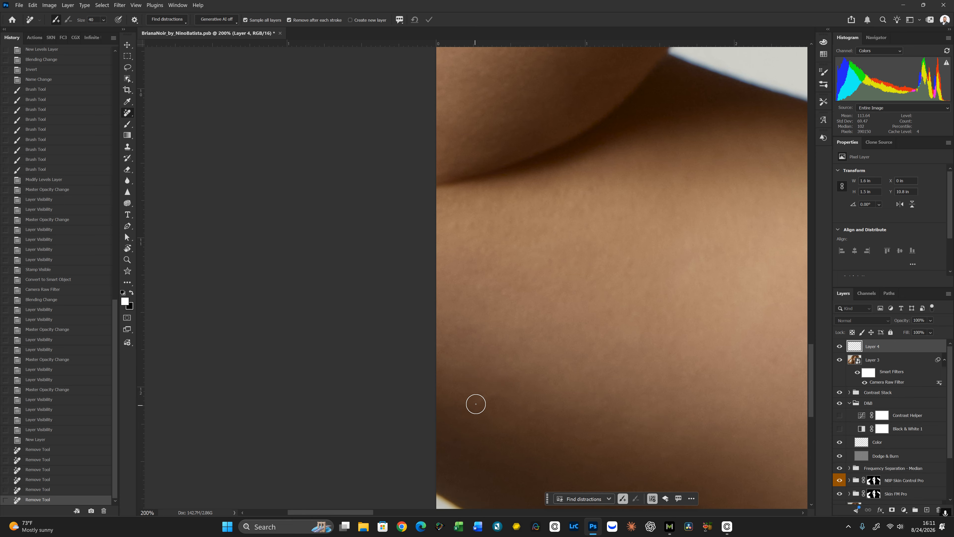
drag(475, 403, 502, 394)
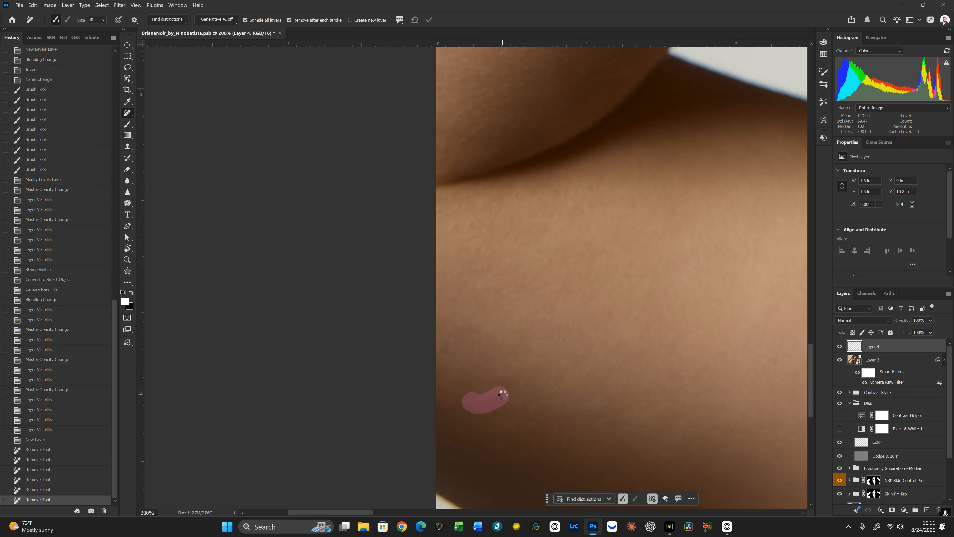
click(672, 455)
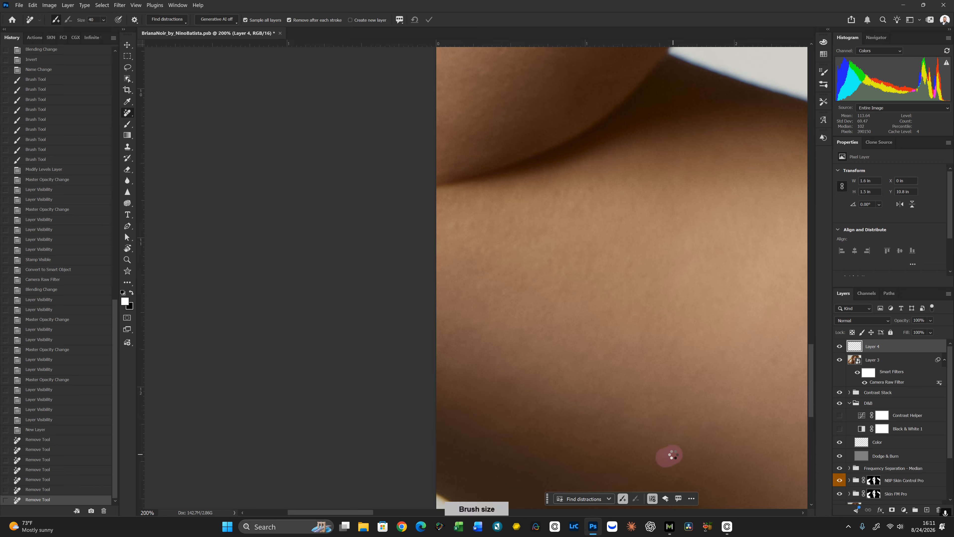
drag(676, 476, 690, 463)
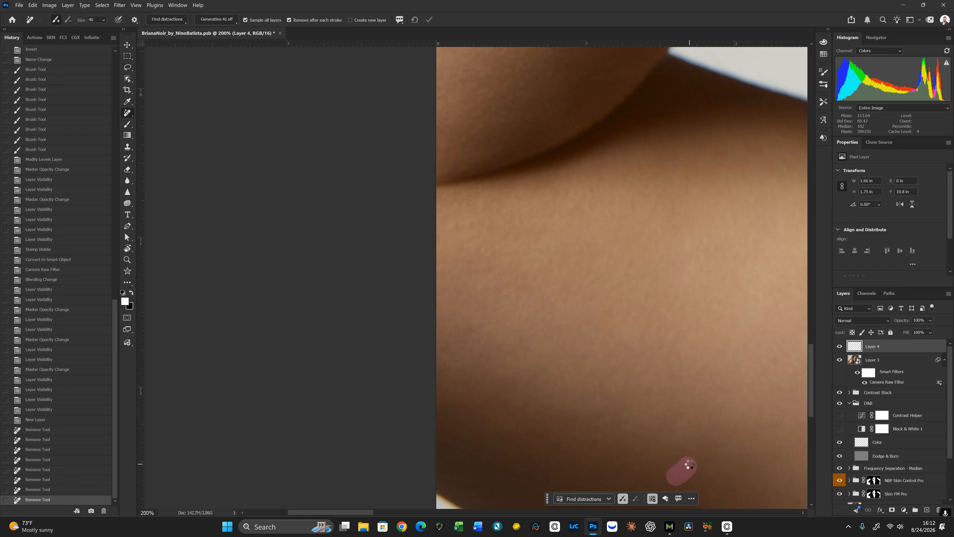
Remove the small blemish on the forearm above the elbow near the image's edge with a 35 px Remove brush
drag(597, 130, 623, 394)
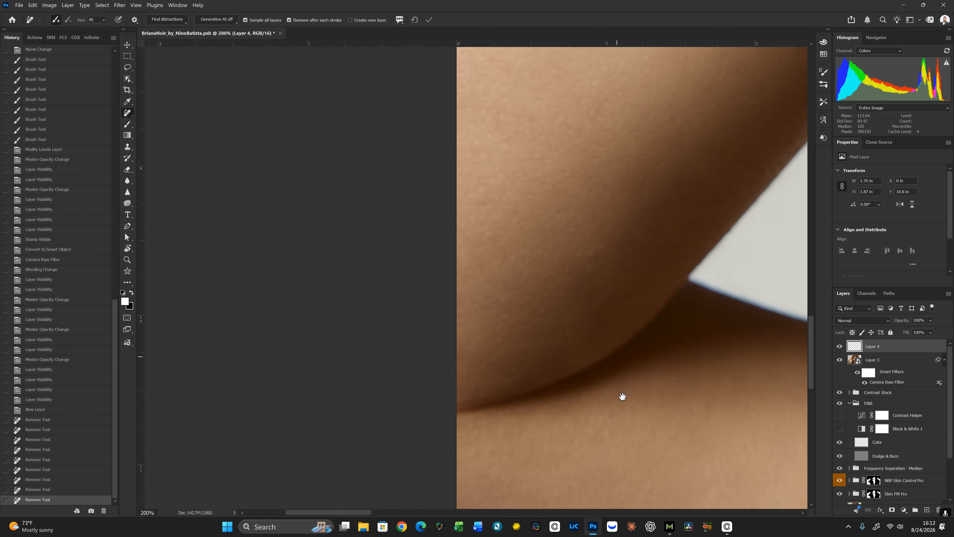
drag(628, 218, 590, 330)
key(bracketleft)
click(524, 271)
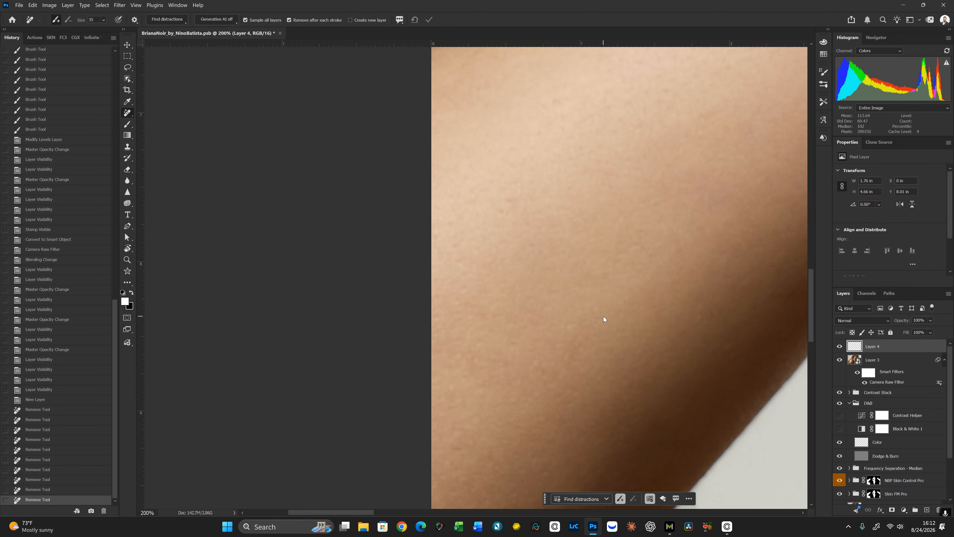
Remove the small spots on the braceleted forearm, including one at the image's edge, with 35 and 40 px Remove brushes
key(ctrl+0)
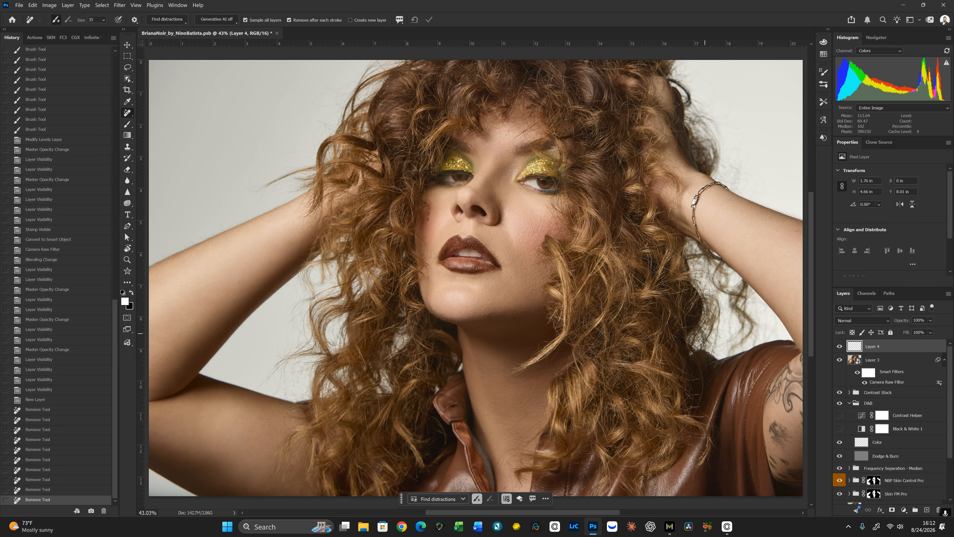
click(758, 244)
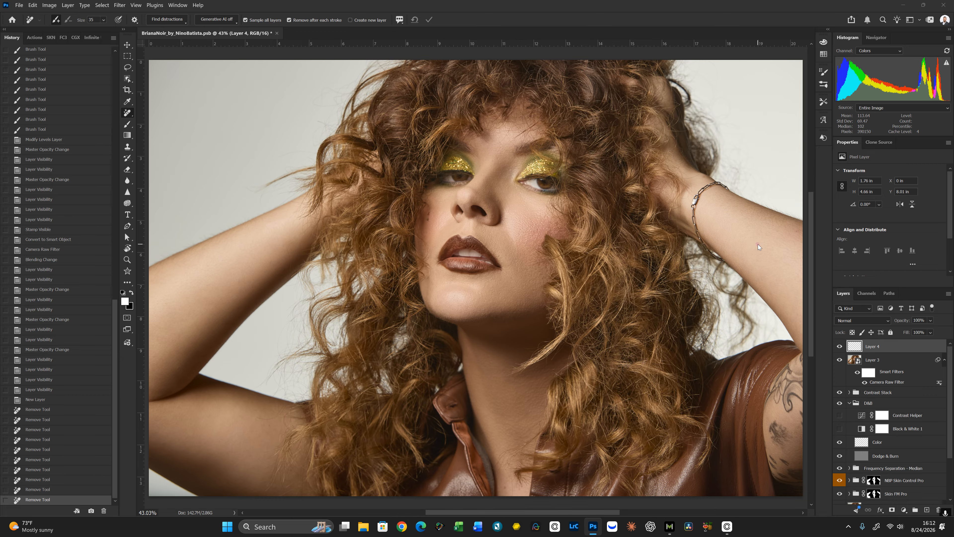
key(])
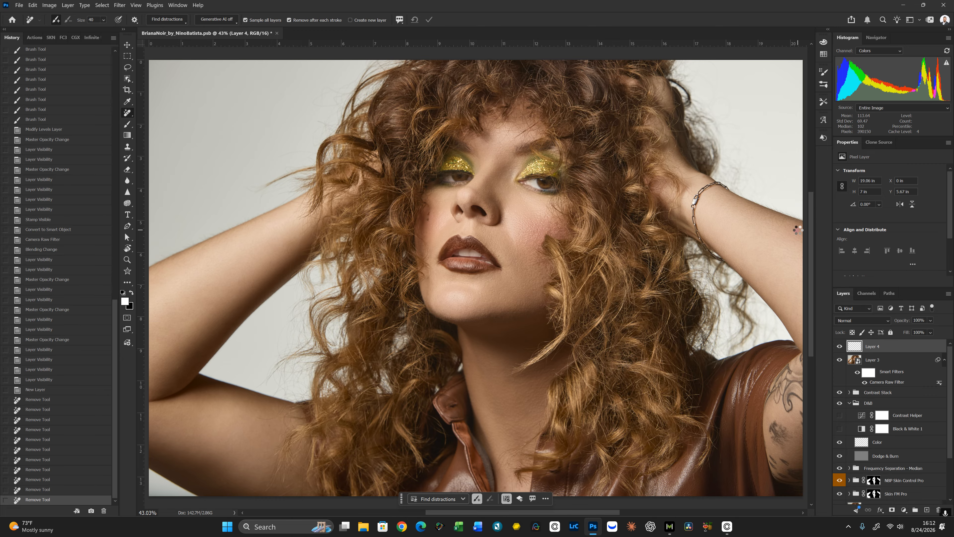
click(797, 230)
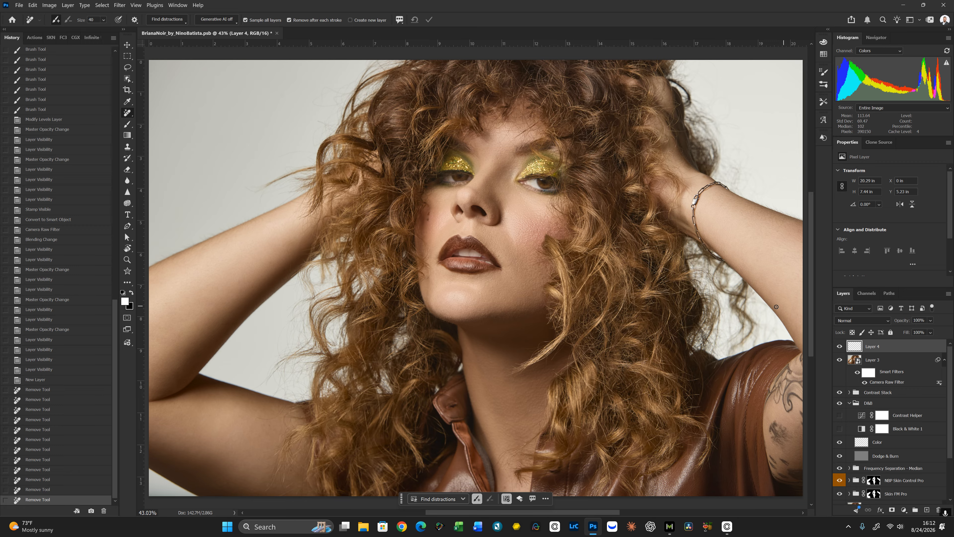
Add a Hue/Saturation adjustment layer above the cleanup layer and invert its mask to black
click(904, 510)
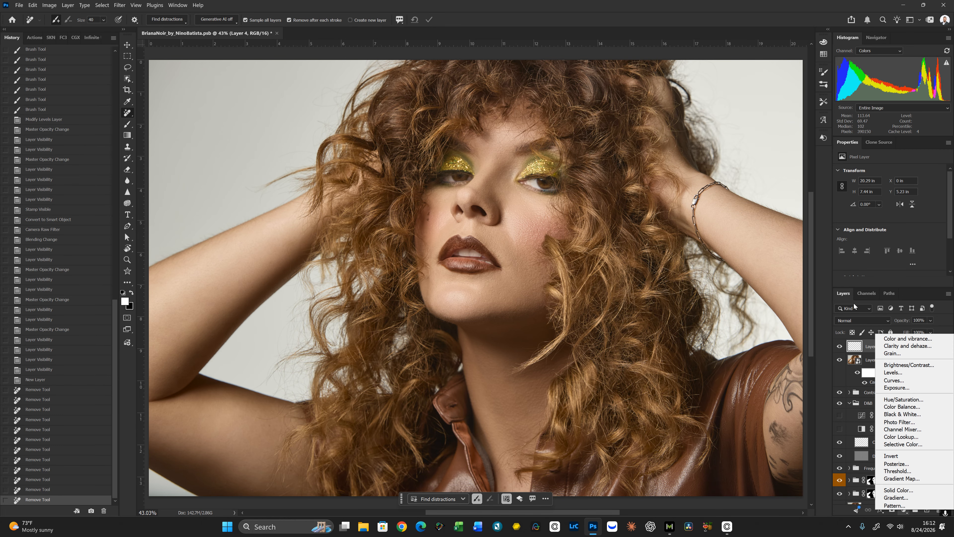
click(902, 400)
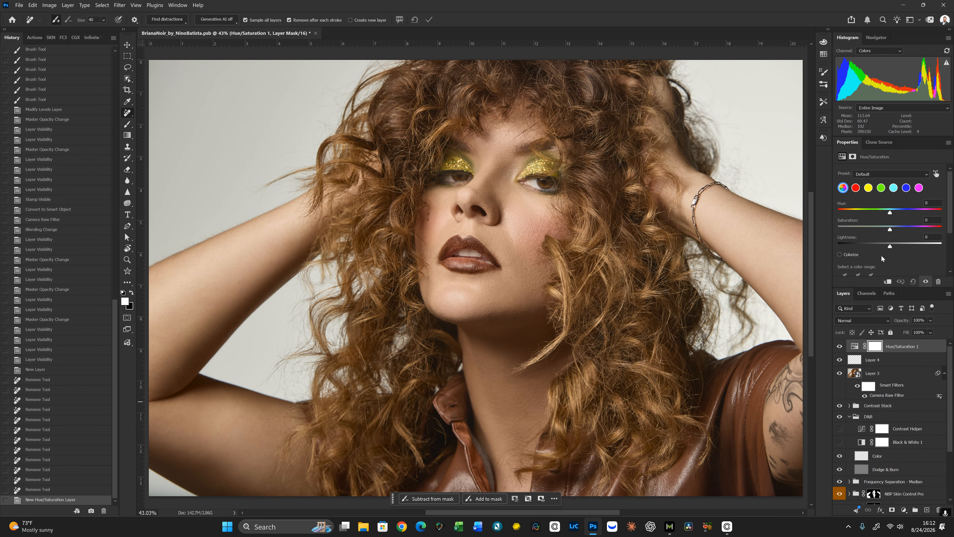
key(ctrl+i)
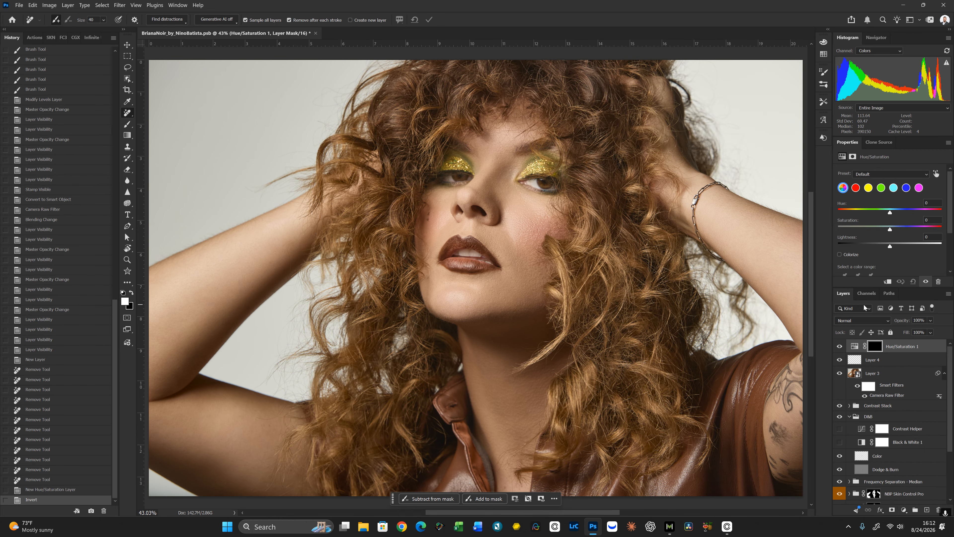
Paint white on the Hue/Saturation mask over the braceleted forearm near the image's edge with a 300 px brush at 30% flow
key(b)
drag(594, 268, 407, 188)
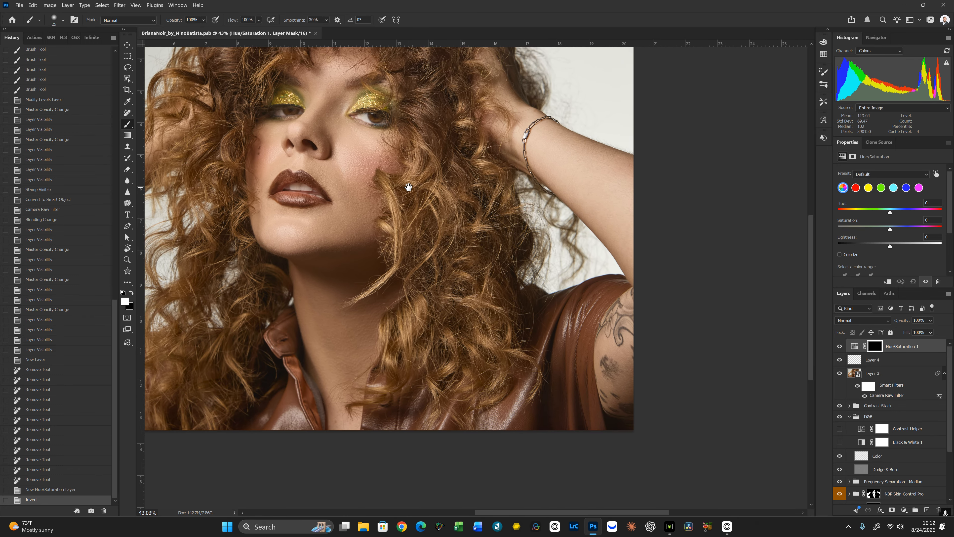
drag(602, 177, 585, 189)
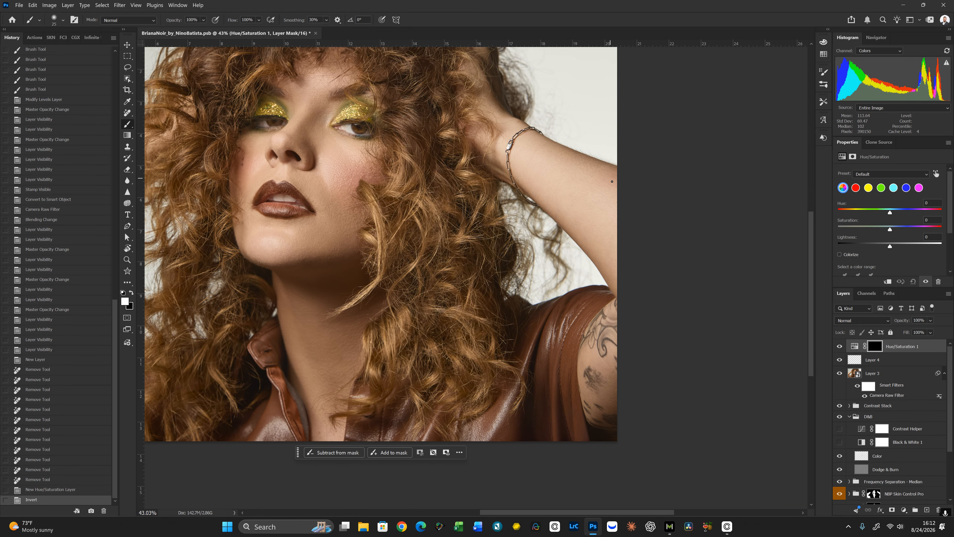
key(bracketright)
key(bracketright)
key(bracketright)
key(bracketright)
key(bracketright)
key(shift+3)
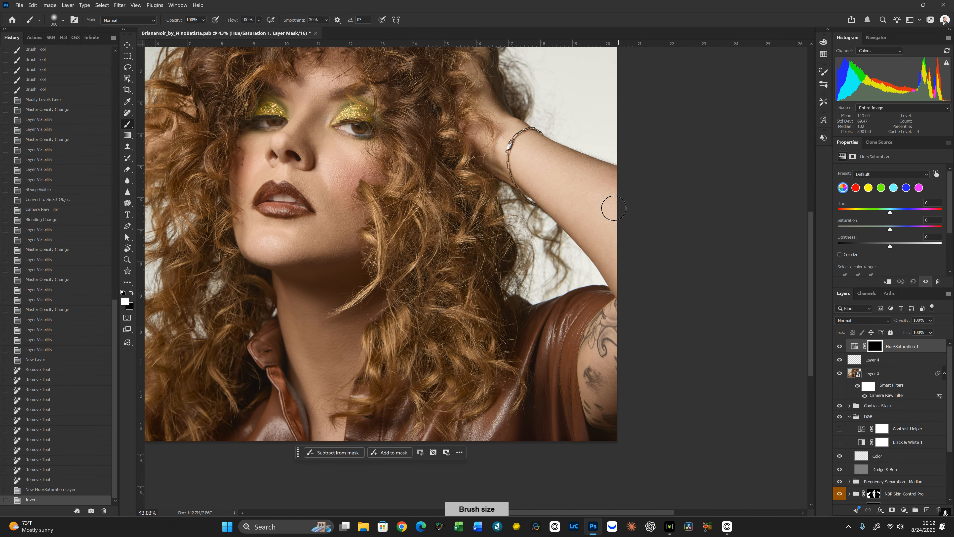
drag(606, 185, 605, 181)
Set the Reds to hue +9 and saturation -7, lower the Hue/Saturation layer's opacity to 41%, and compare it off and on
click(857, 188)
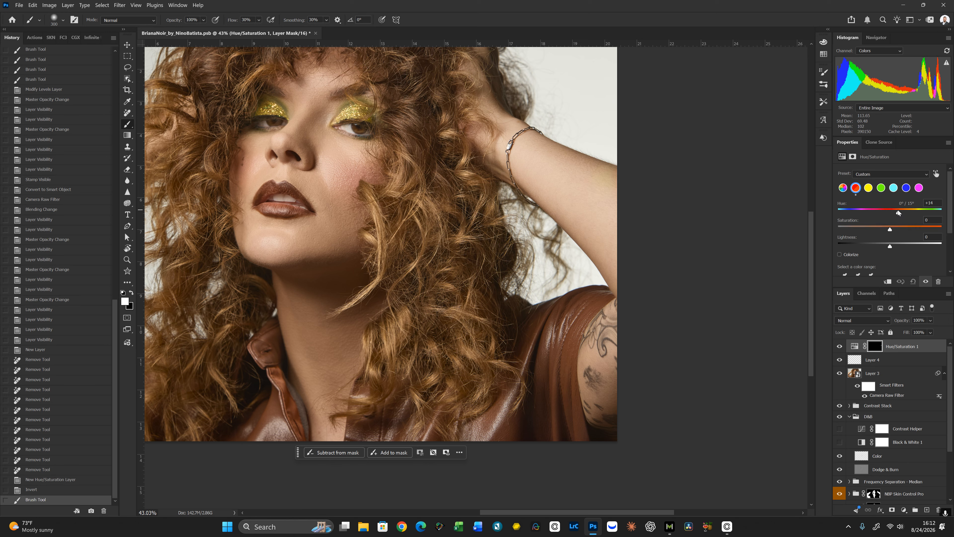
drag(898, 209, 895, 211)
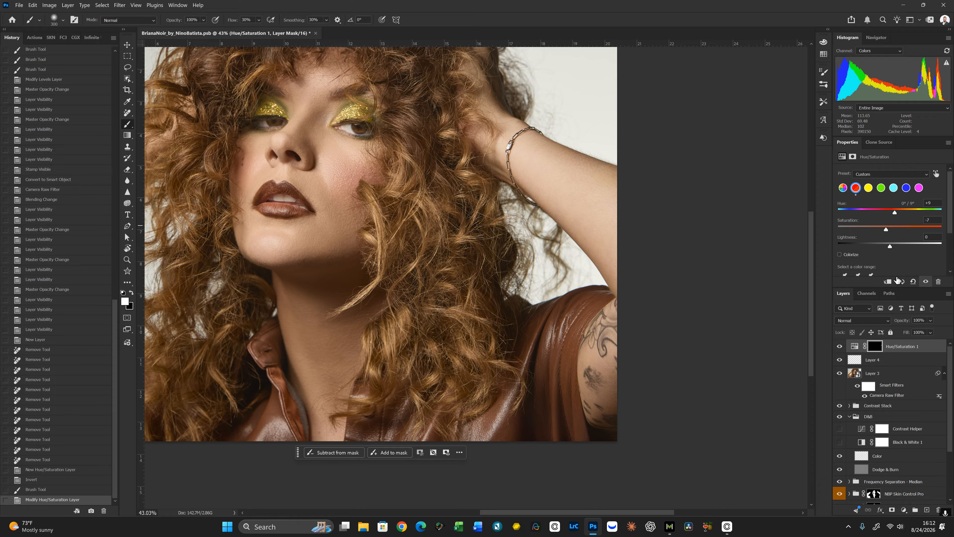
drag(905, 324, 875, 331)
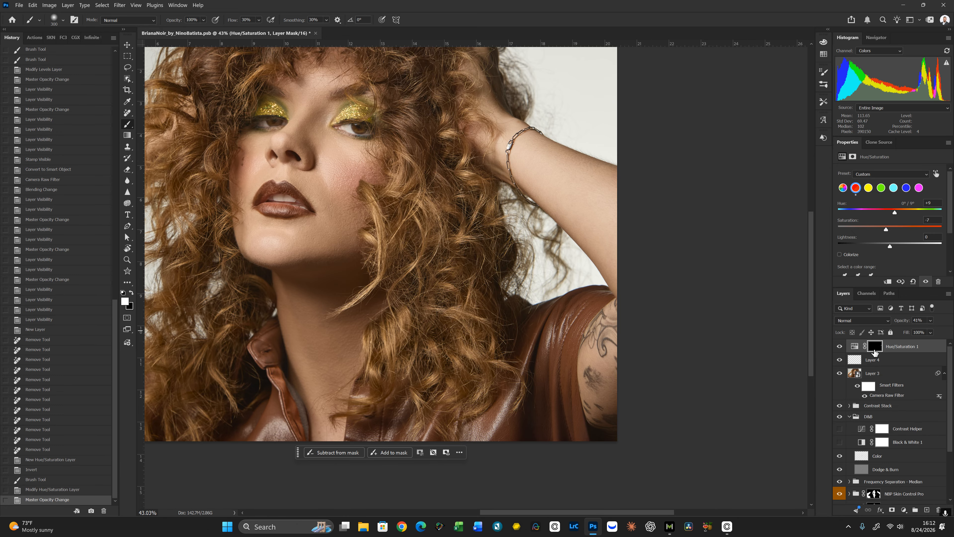
key(ctrl+plus)
key(ctrl+plus)
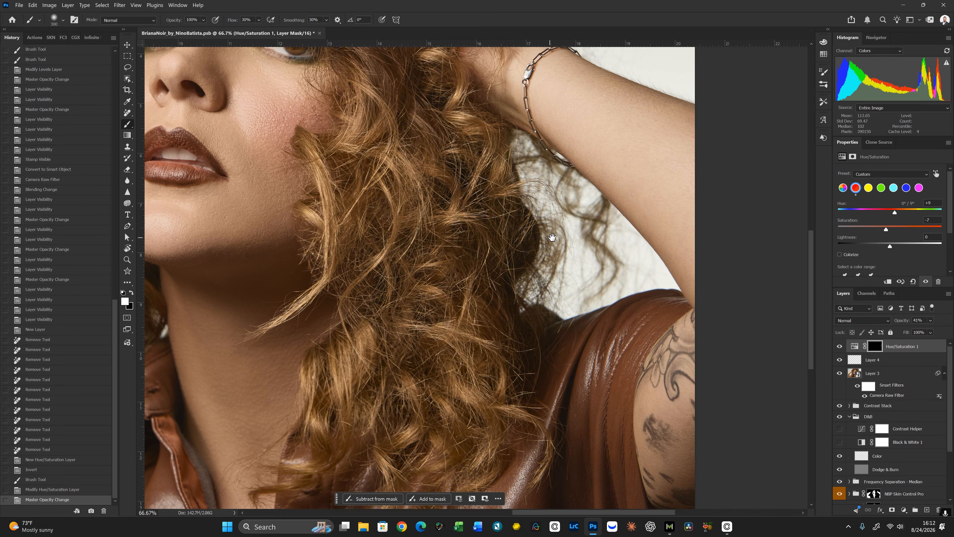
drag(713, 129, 568, 235)
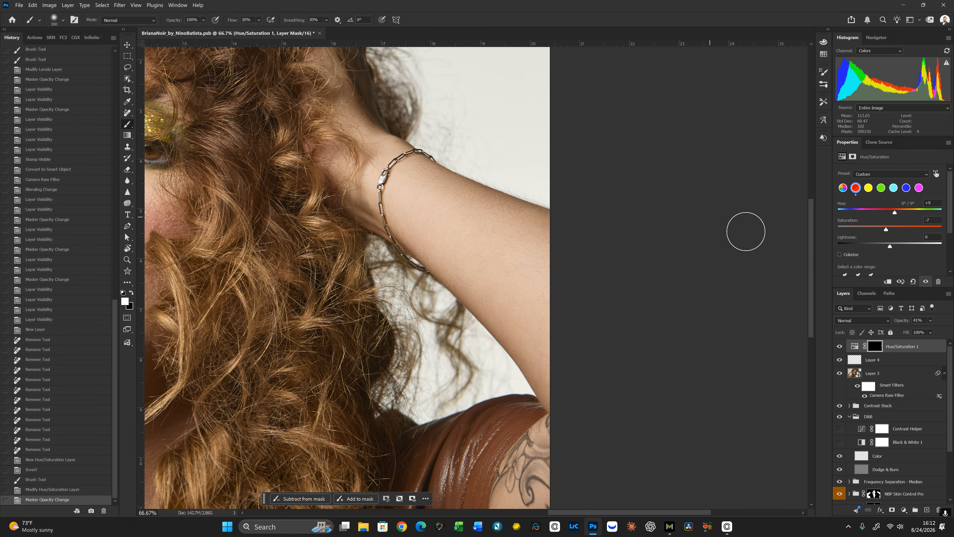
click(840, 347)
click(840, 347)
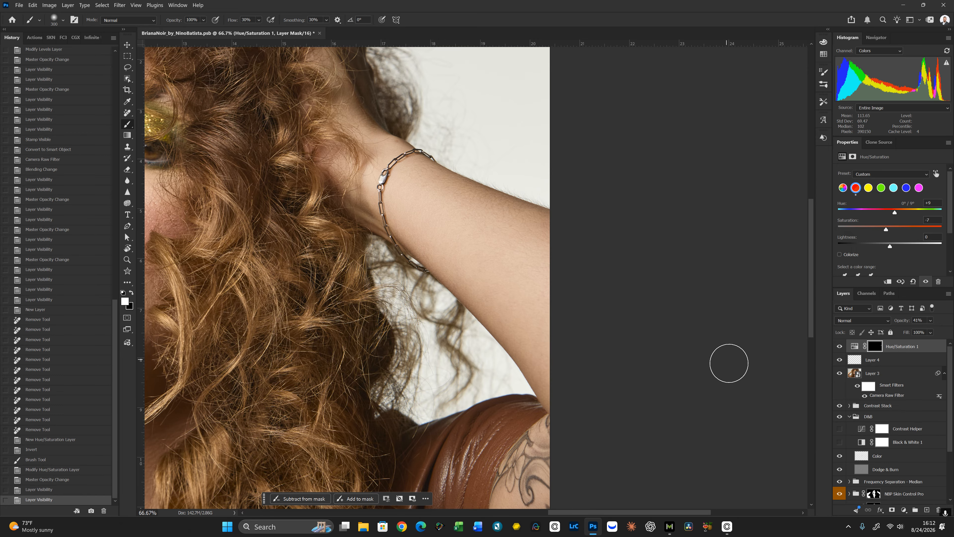
Paint more white on the first Hue/Saturation mask at the forearm's edge with a 175 px brush
click(875, 351)
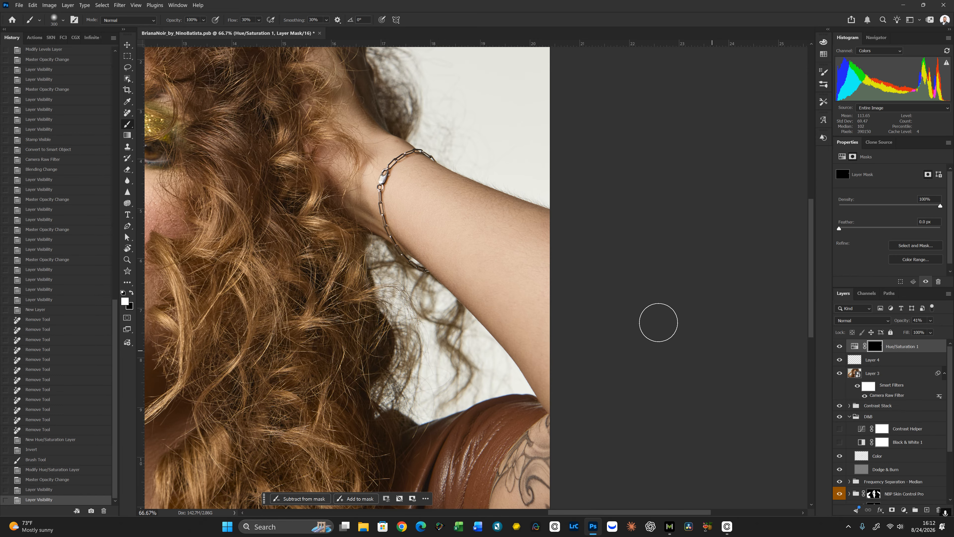
key(bracketleft)
key(bracketleft)
key(bracketleft)
click(558, 228)
Add a second Hue/Saturation adjustment layer for the face and invert its mask to black
key(space)
drag(385, 202, 601, 222)
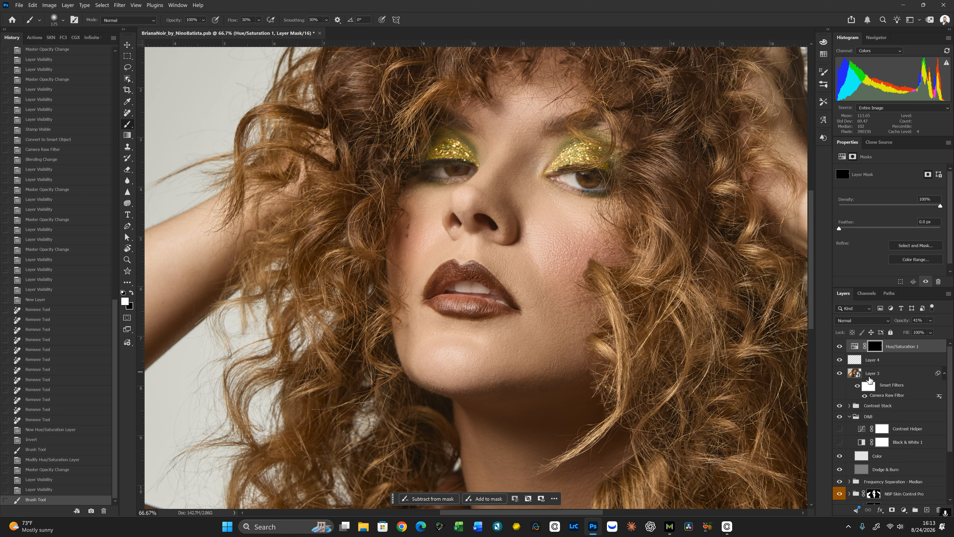
click(904, 510)
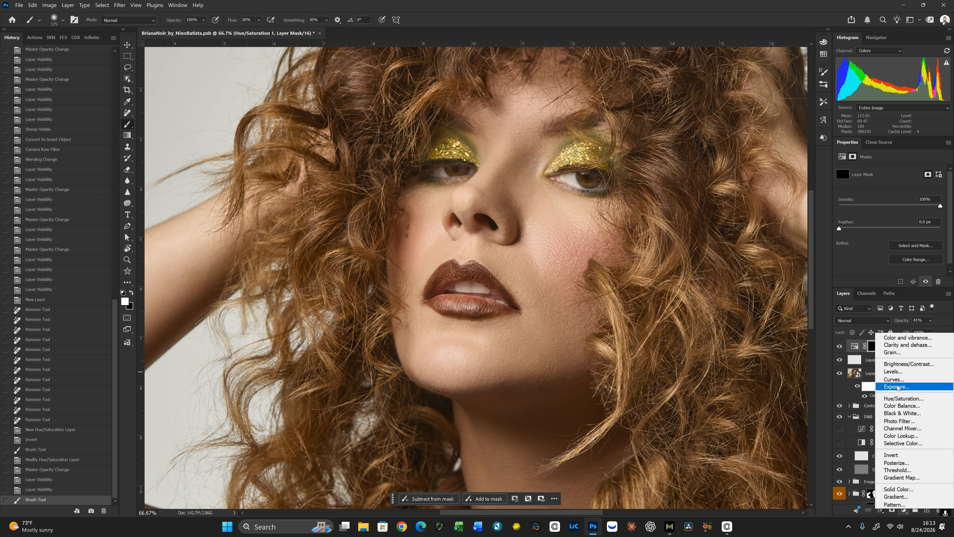
click(904, 399)
key(ctrl+i)
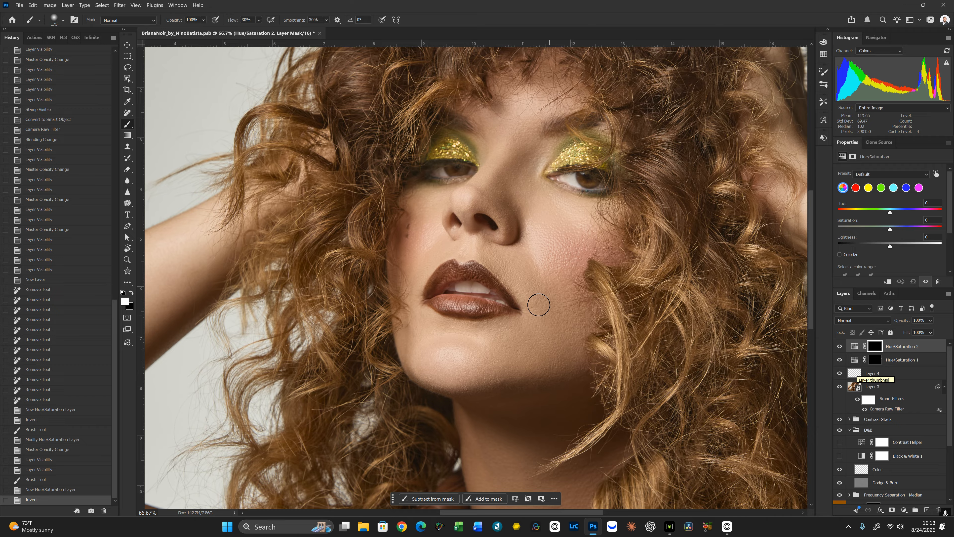
Paint white on the second Hue/Saturation mask over the sides of the nose with a 125 px brush
key(bracketleft)
key(bracketleft)
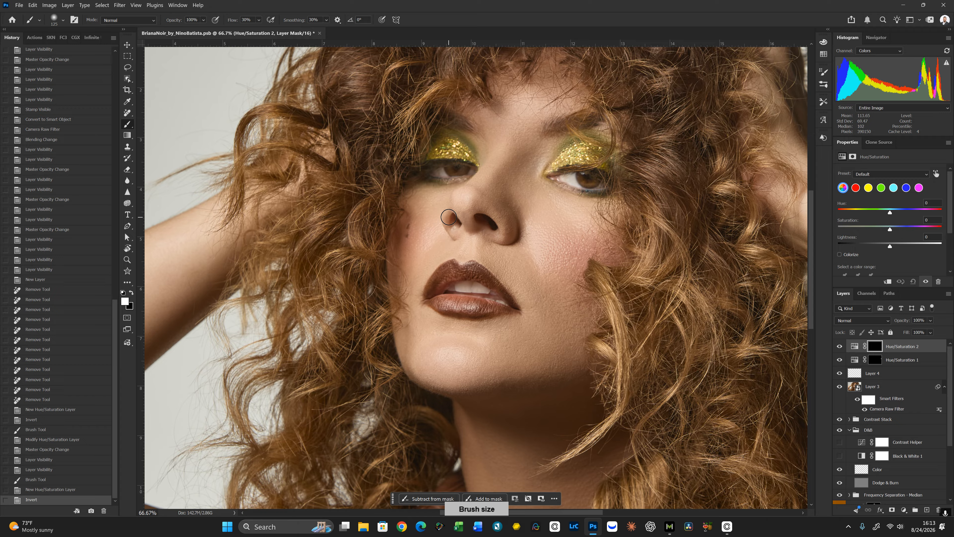
mouse_move(450, 217)
mouse_down()
mouse_move(470, 241)
mouse_move(509, 239)
mouse_move(452, 236)
mouse_move(450, 219)
mouse_move(472, 236)
mouse_move(516, 237)
mouse_move(490, 236)
mouse_move(509, 226)
mouse_up()
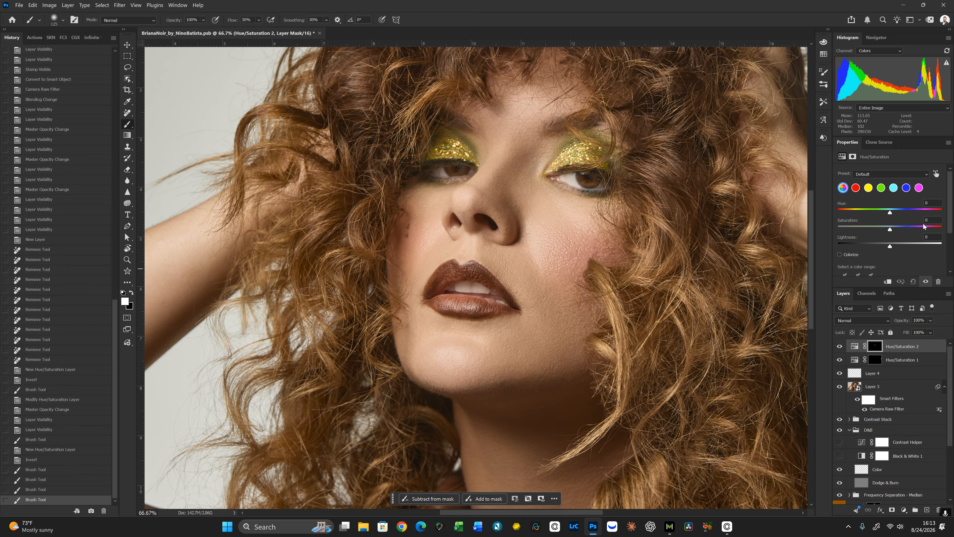
Set the nose layer's hue to +10, slightly reduce its saturation, lower its opacity to 18%, and compare it off and on
drag(890, 213, 893, 212)
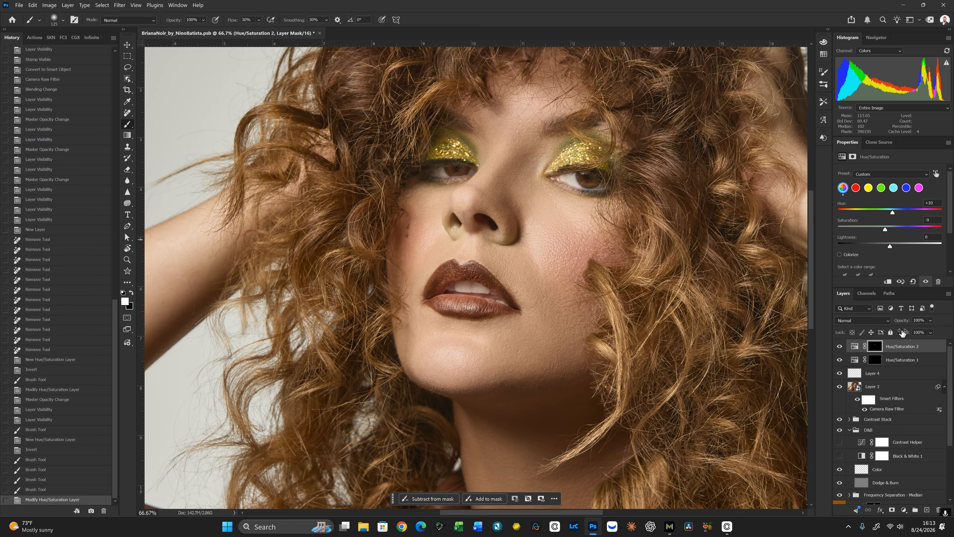
drag(905, 325, 848, 329)
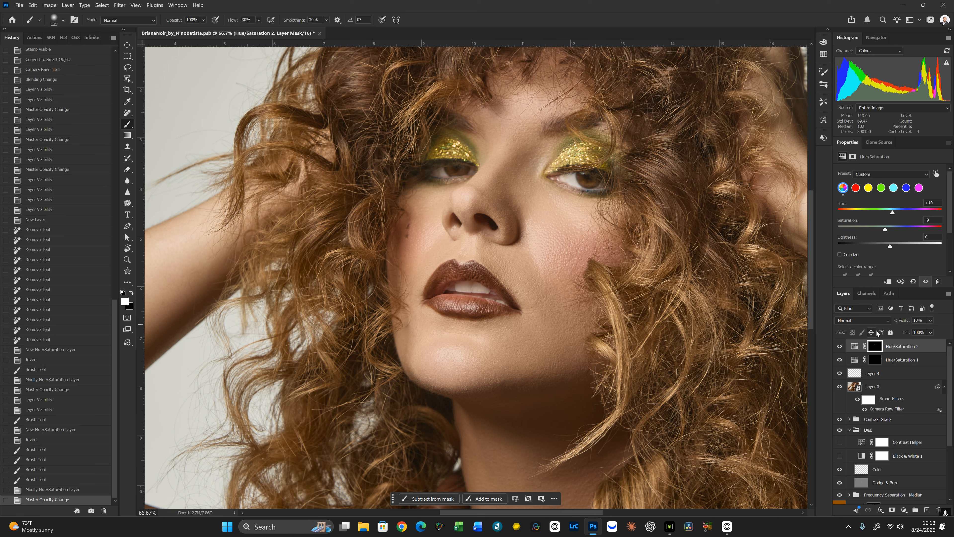
click(840, 347)
click(840, 348)
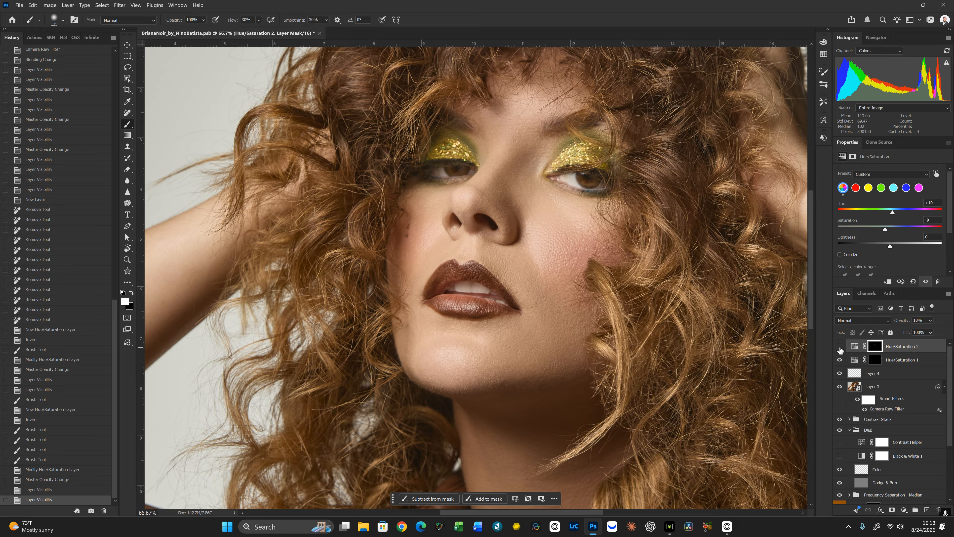
click(840, 348)
click(840, 348)
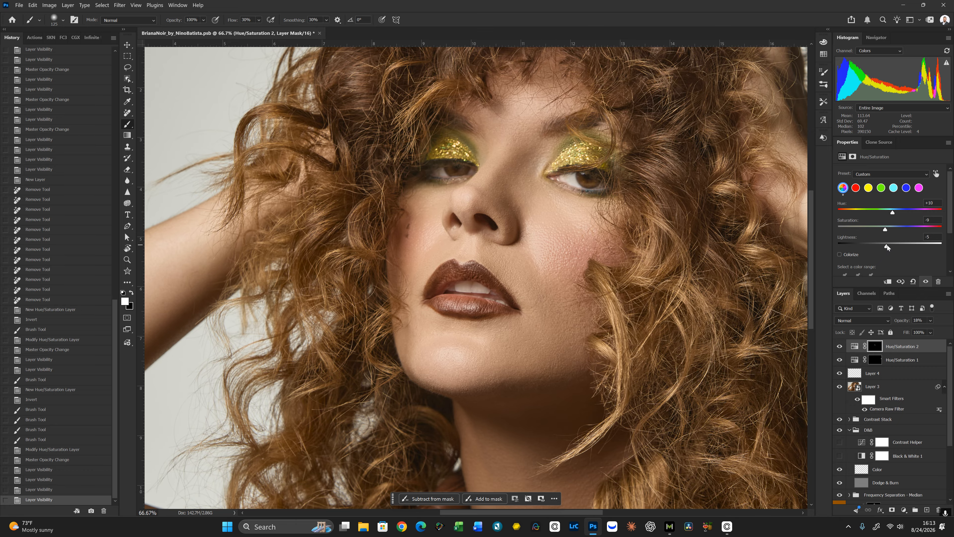
Set the nose Hue/Saturation layer's lightness to -5 and compare the nose with the layer off and on
click(887, 245)
click(840, 348)
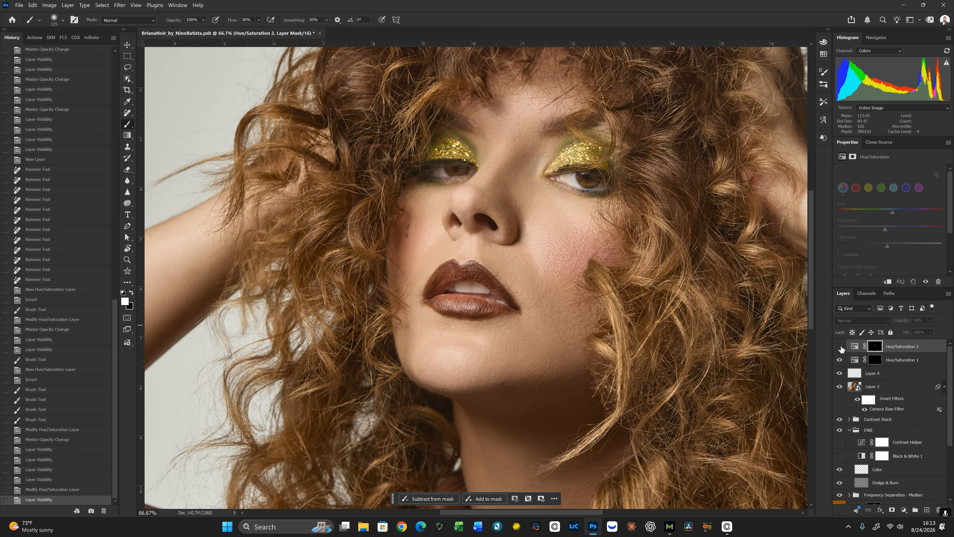
click(841, 347)
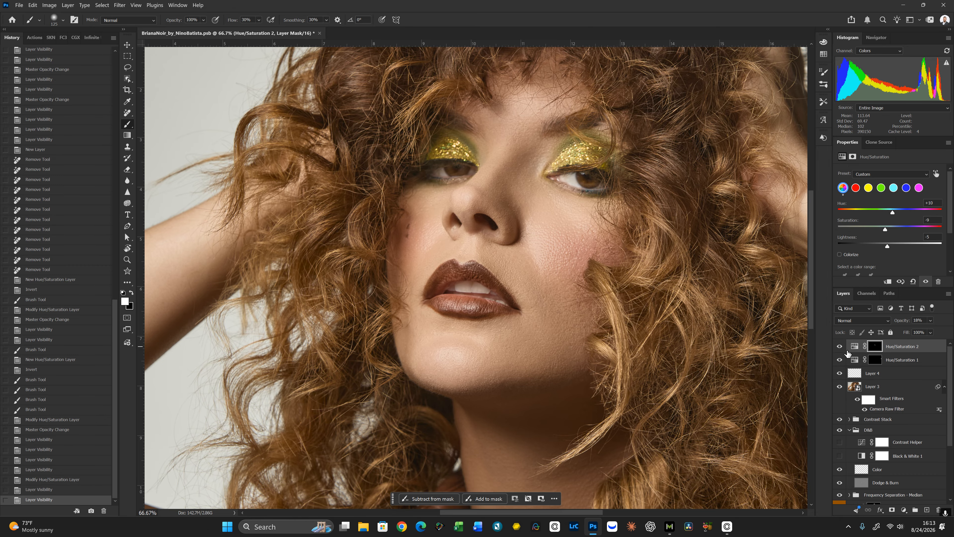
Add a Clarity and dehaze adjustment layer above the Hue/Saturation layers and invert its mask to black
key(ctrl+0)
key(ctrl+minus)
key(ctrl+plus)
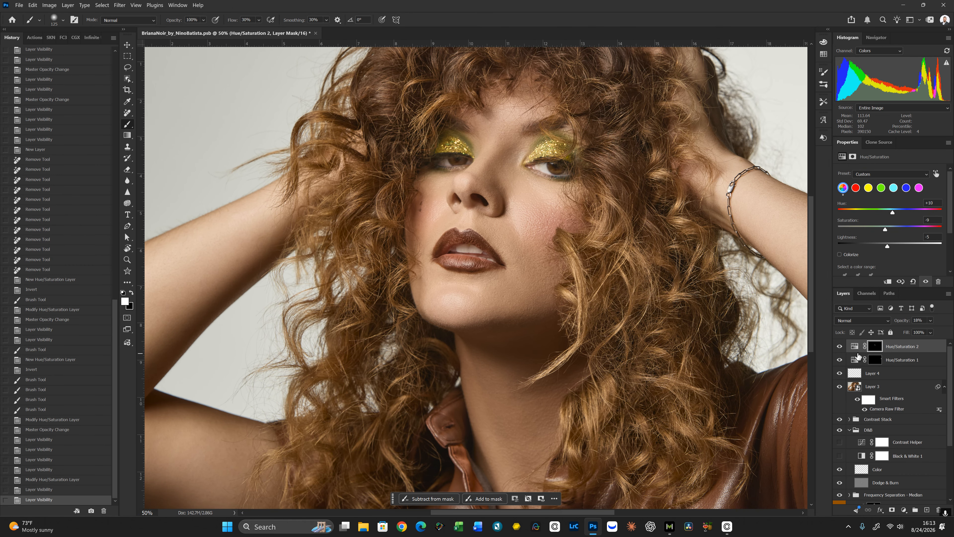
key(ctrl+minus)
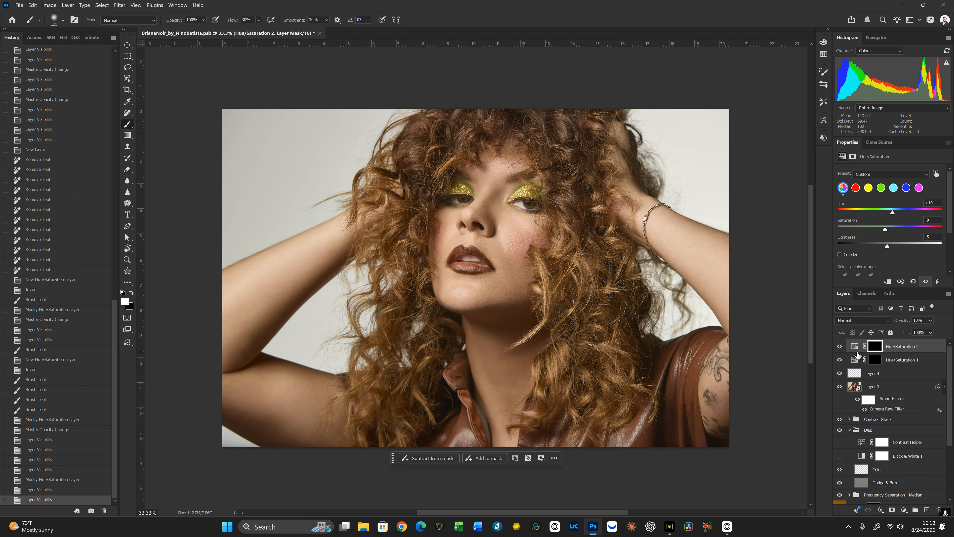
click(904, 510)
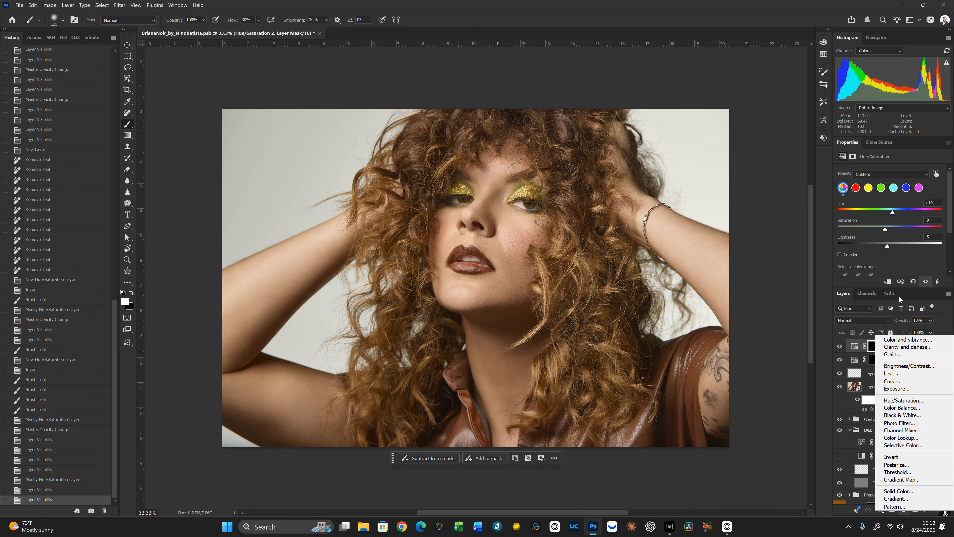
click(913, 348)
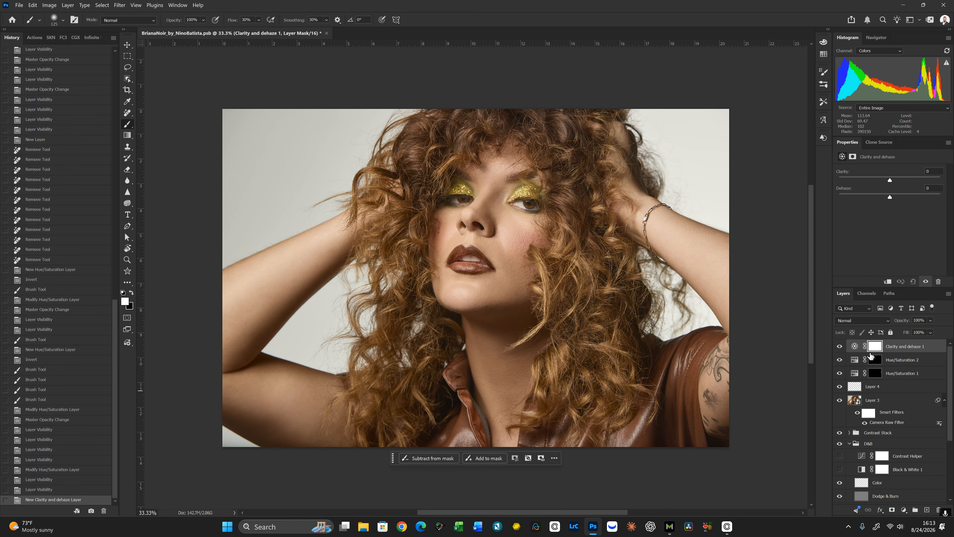
key(ctrl+i)
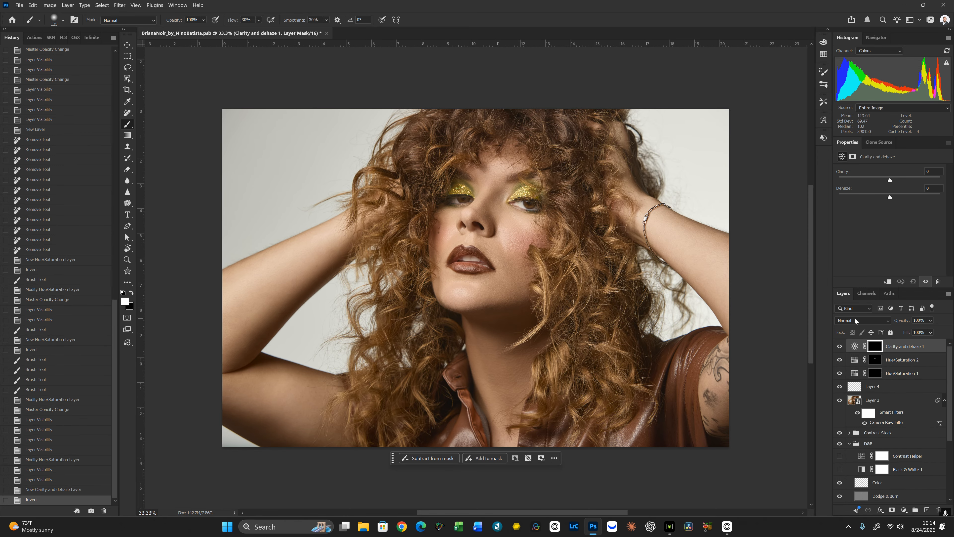
Paint white at 100% flow on the Clarity and dehaze mask over the glitter eyeshadow on both eyelids
key(ctrl+plus)
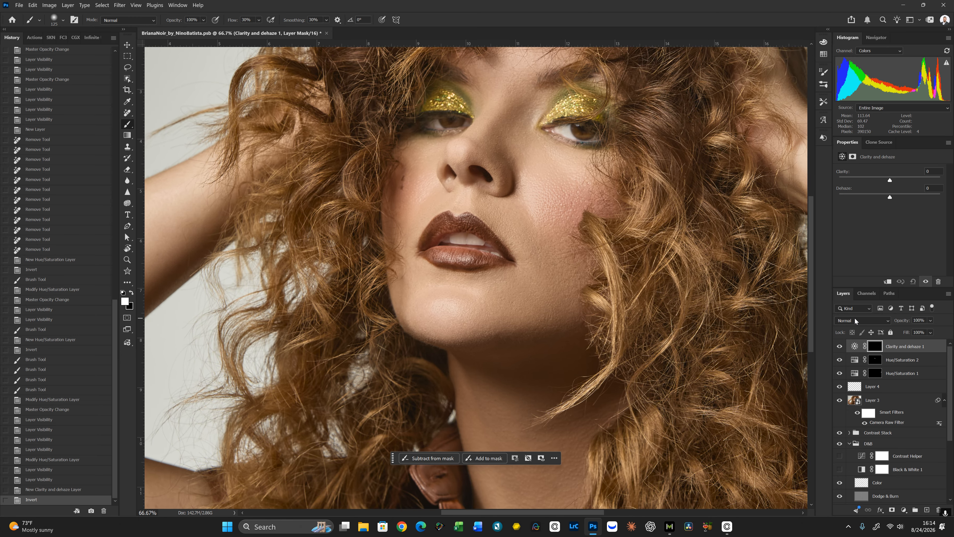
drag(540, 94, 561, 209)
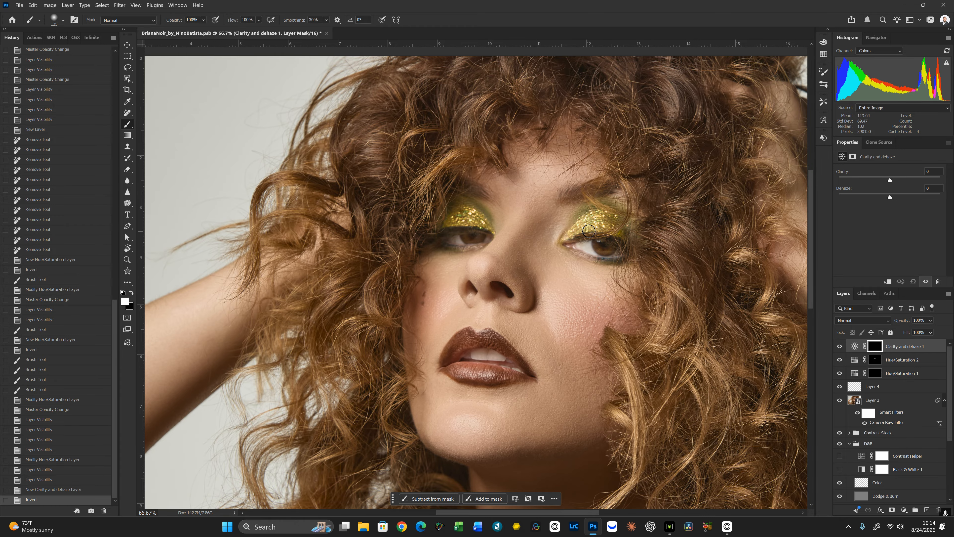
key(bracketleft)
key(bracketright)
key(bracketright)
key(bracketright)
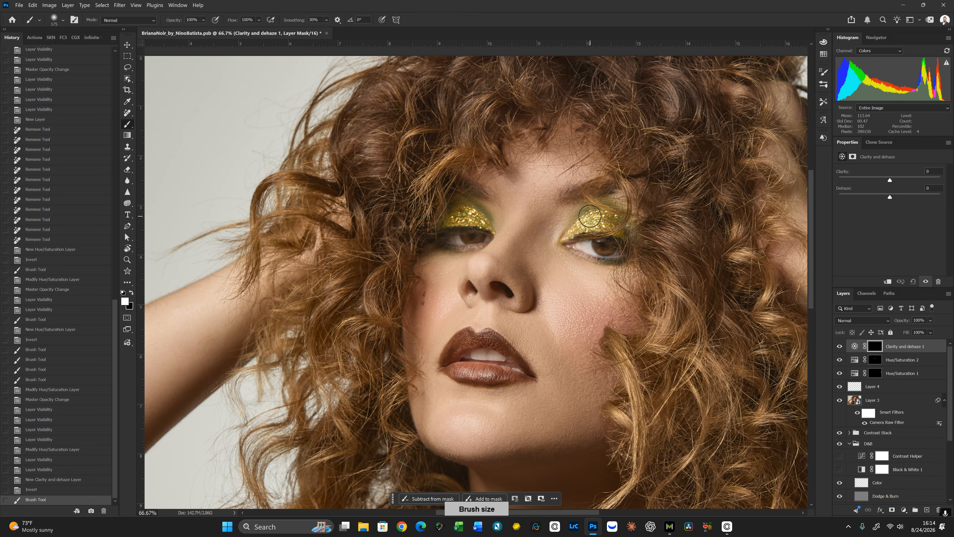
mouse_move(590, 216)
mouse_down()
mouse_move(621, 224)
mouse_move(593, 215)
mouse_move(579, 228)
mouse_up()
key(bracketleft)
mouse_move(459, 212)
mouse_down()
mouse_move(483, 215)
mouse_move(464, 216)
mouse_up()
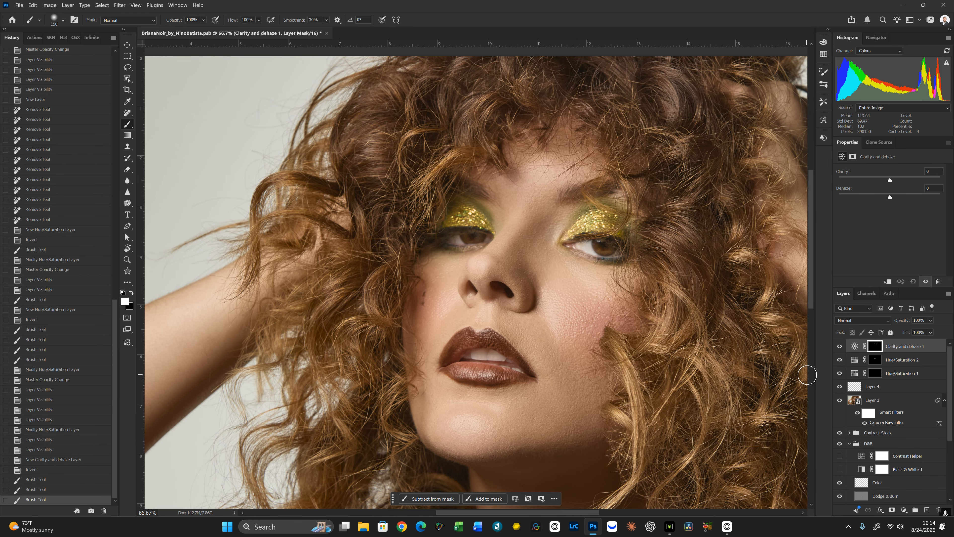
Display the Clarity and dehaze layer's mask as a red overlay with black as the foreground color
key(bracketright)
key(x)
key(backslash)
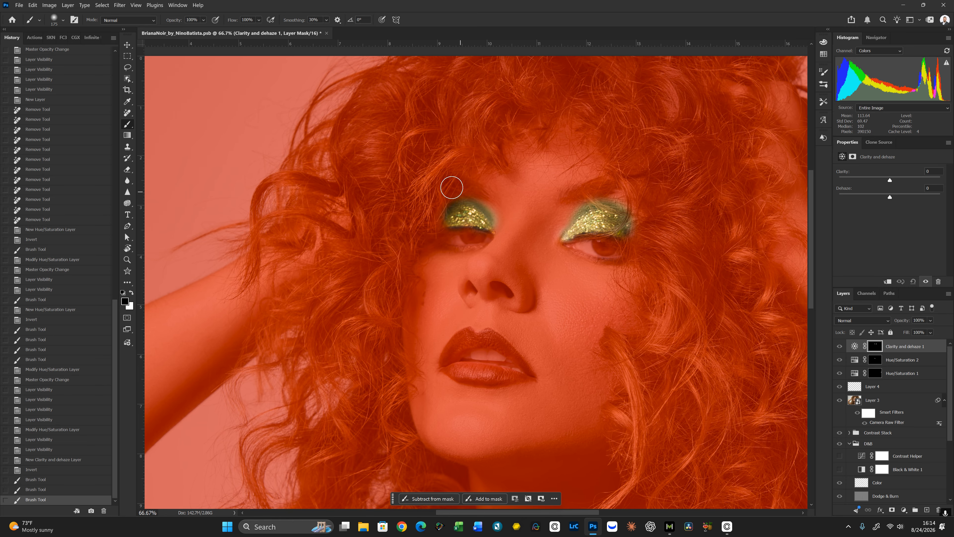
key(bracketleft)
key(bracketleft)
key(x)
drag(487, 191, 500, 211)
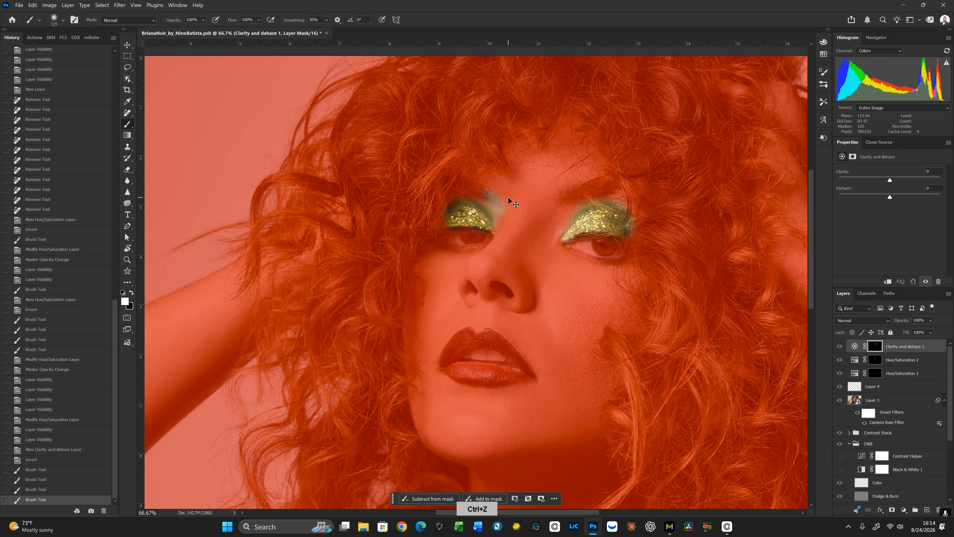
key(ctrl+z)
key(x)
key(ctrl+z)
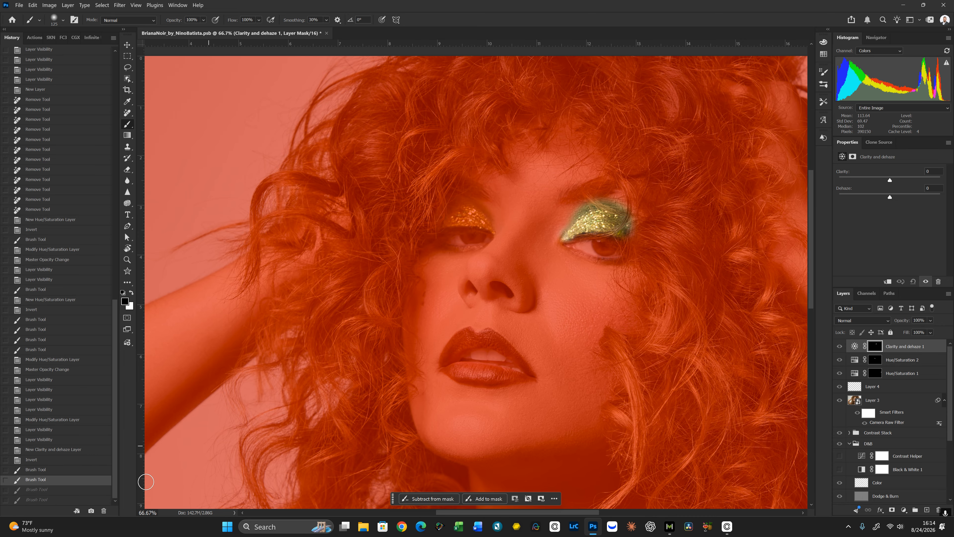
click(44, 494)
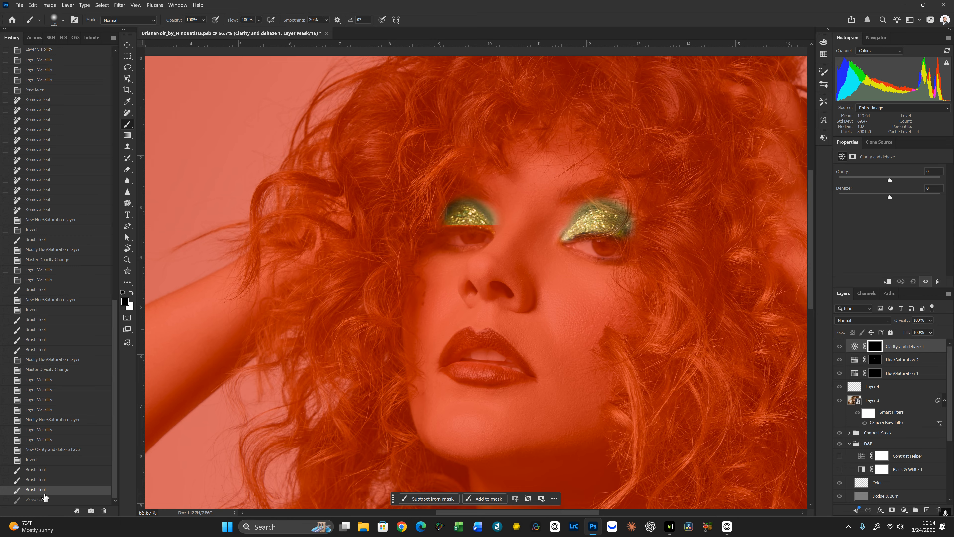
Paint black with a smaller brush along the upper inner edges of both eyelid areas on the mask, and hide the overlay
key(bracketleft)
key(bracketleft)
key(bracketleft)
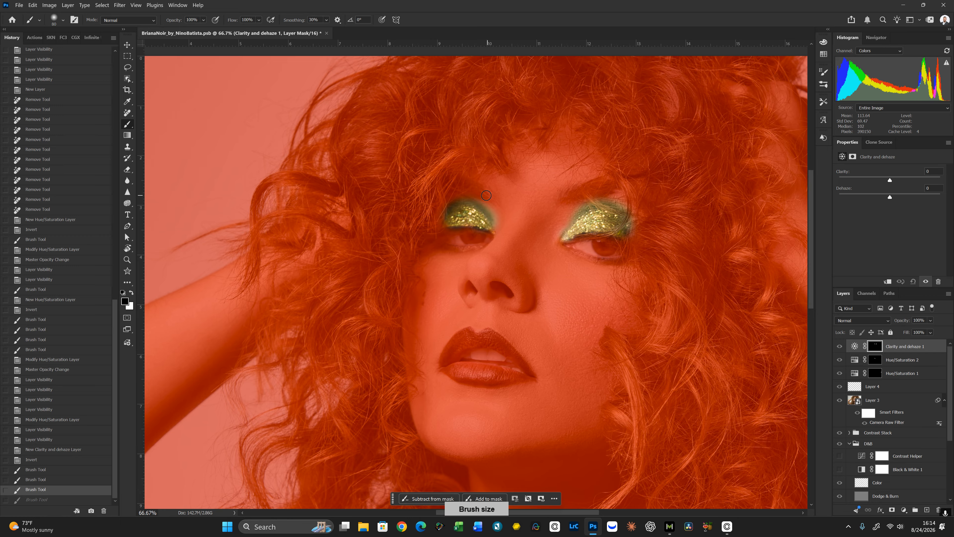
mouse_move(482, 196)
mouse_down()
mouse_move(493, 214)
mouse_move(492, 206)
mouse_up()
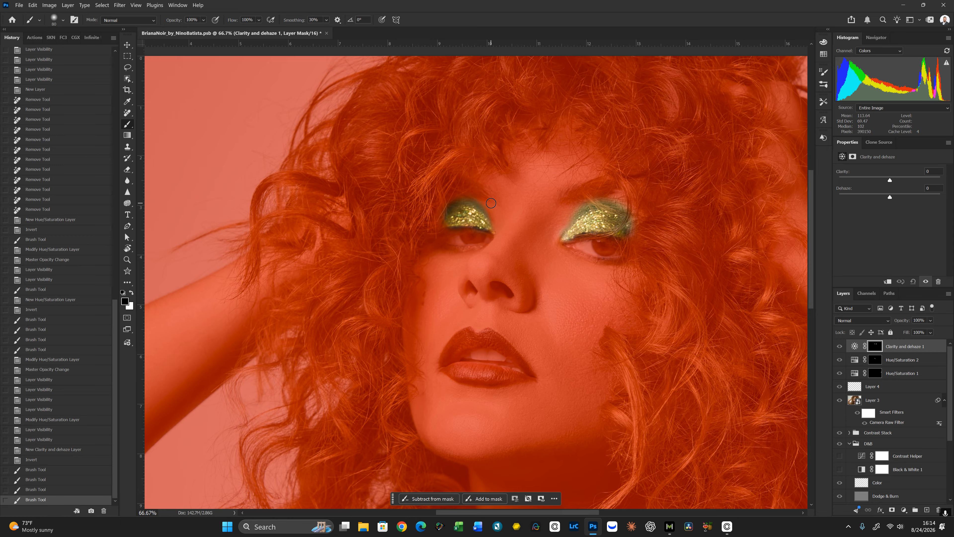
drag(572, 206, 578, 200)
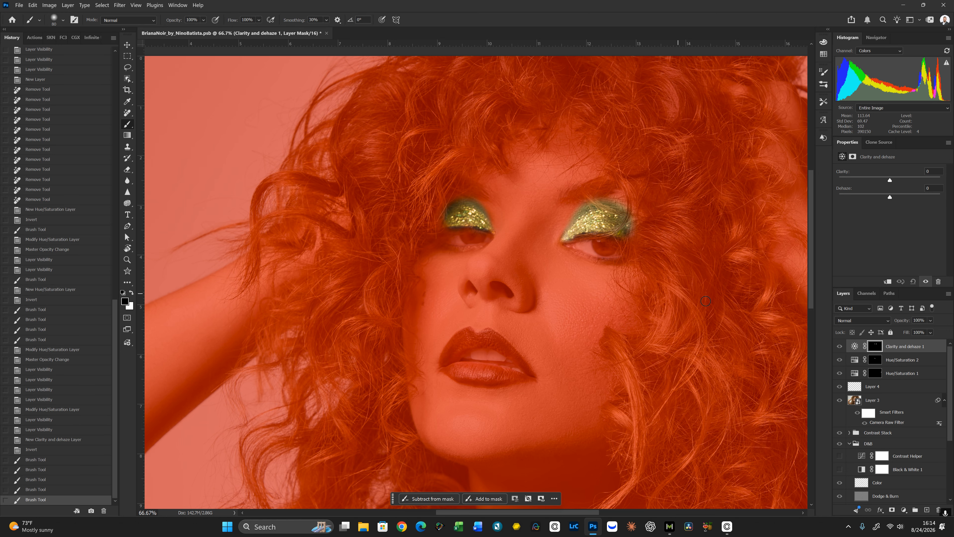
key(x)
key(backslash)
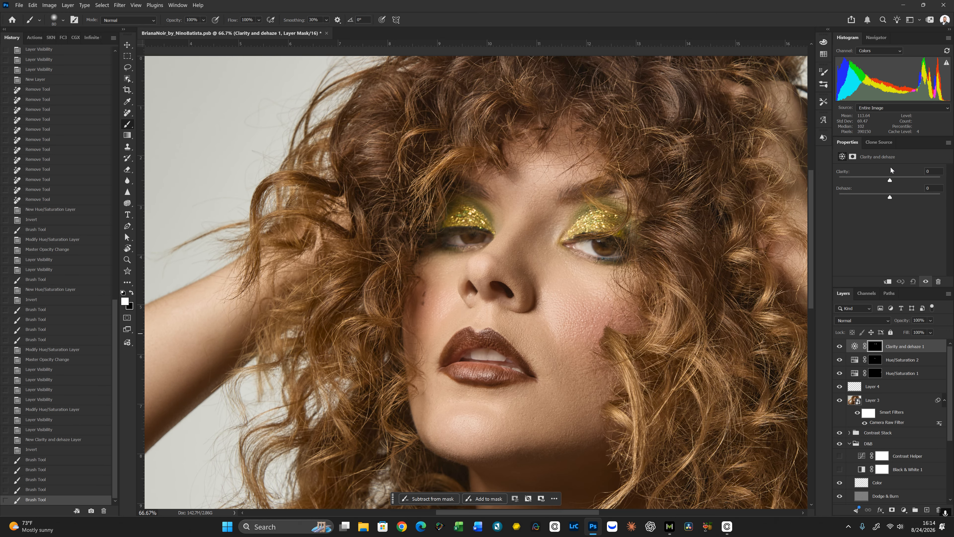
Set the eyeshadow adjustment layer's clarity to +12 and dehaze to +30
drag(891, 181, 896, 181)
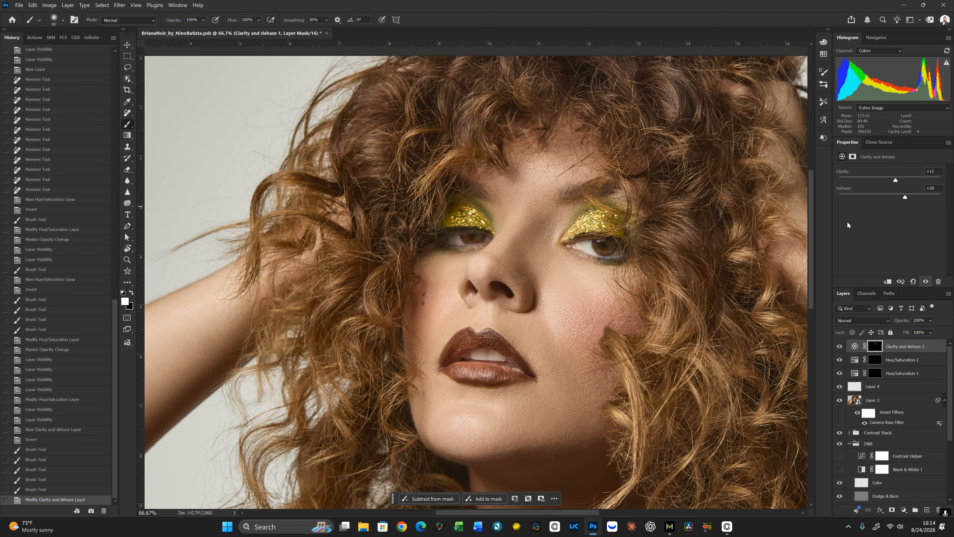
key(ctrl+minus)
key(ctrl+minus)
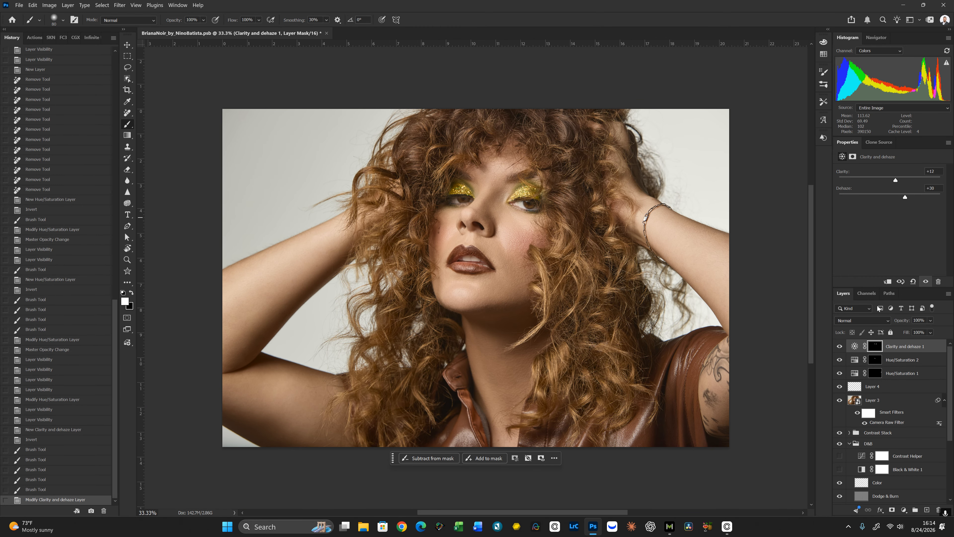
Lower the Clarity and dehaze layer's opacity to 77% and compare the eyeshadow with the layer off and on
drag(903, 322, 863, 330)
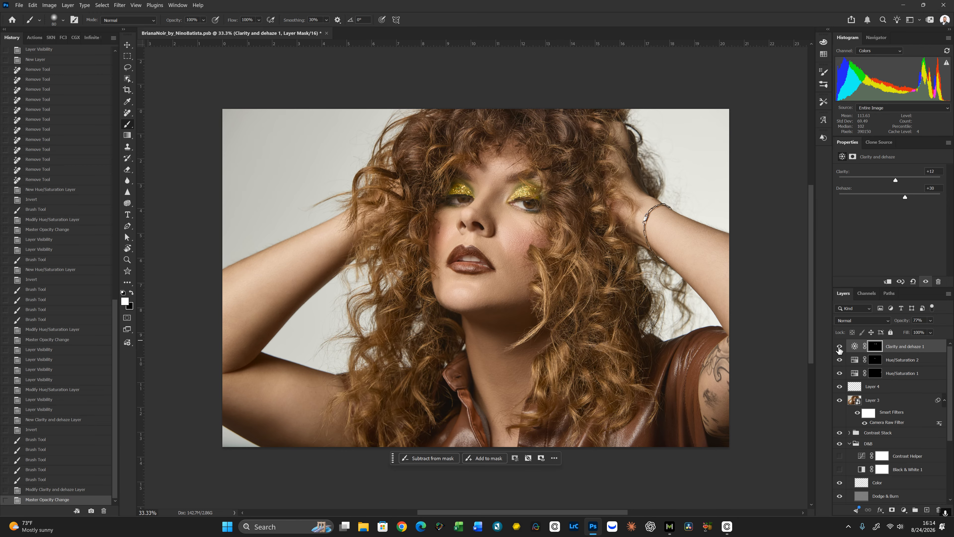
click(840, 346)
click(840, 347)
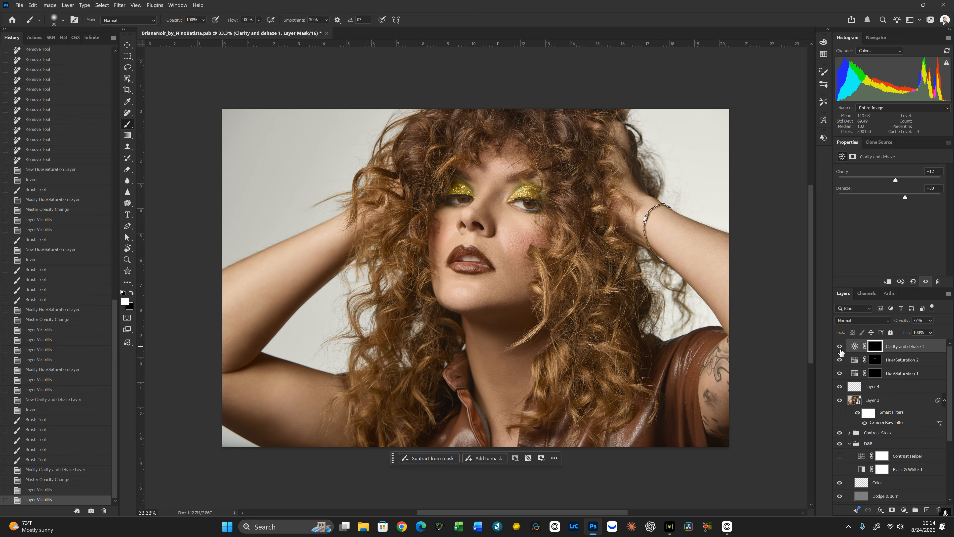
click(840, 347)
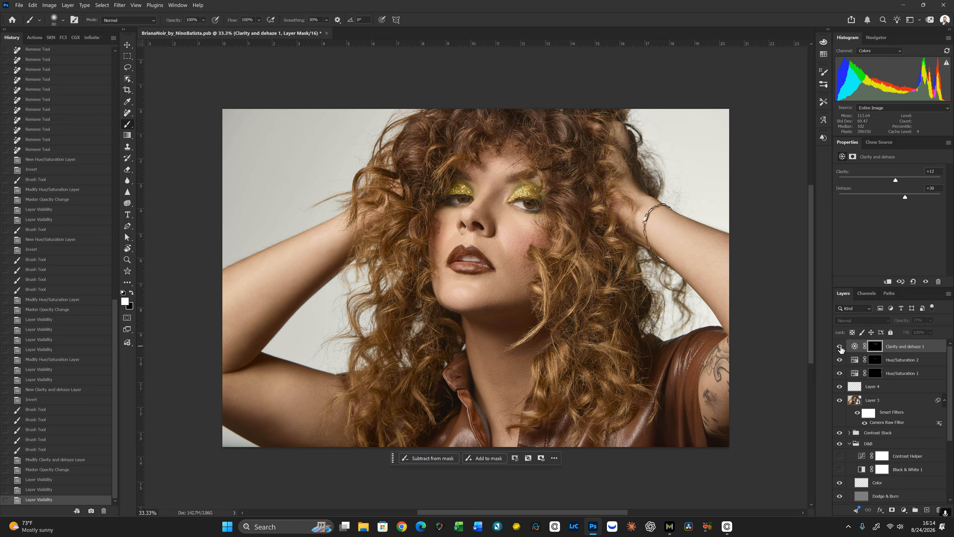
click(840, 347)
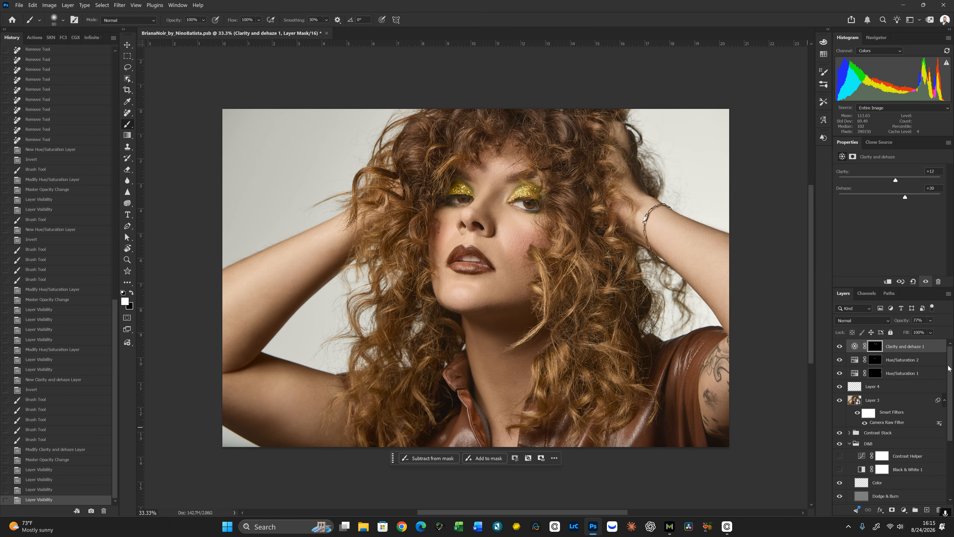
Review the whole retouched portrait in full-screen mode on black, and return to the standard view
scroll(942, 471, down, 3)
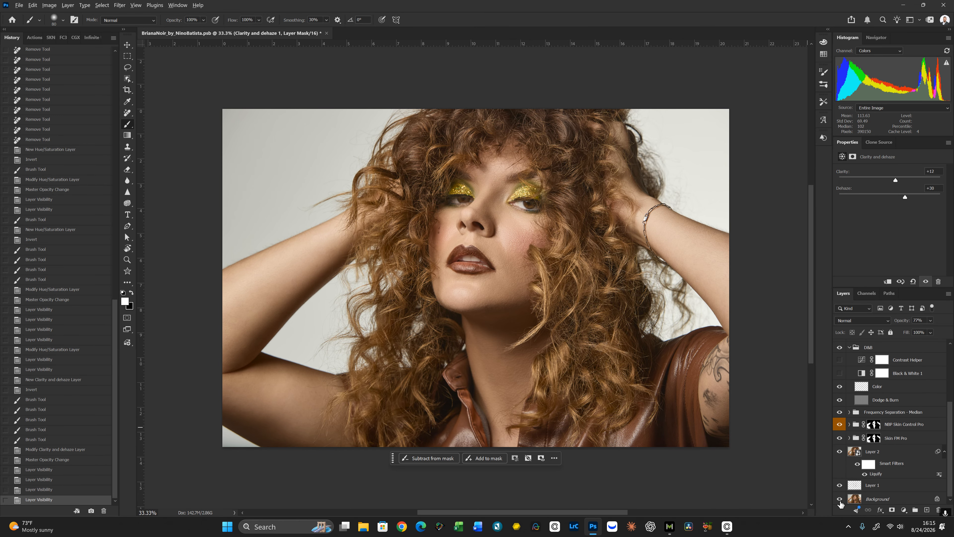
key(ctrl+0)
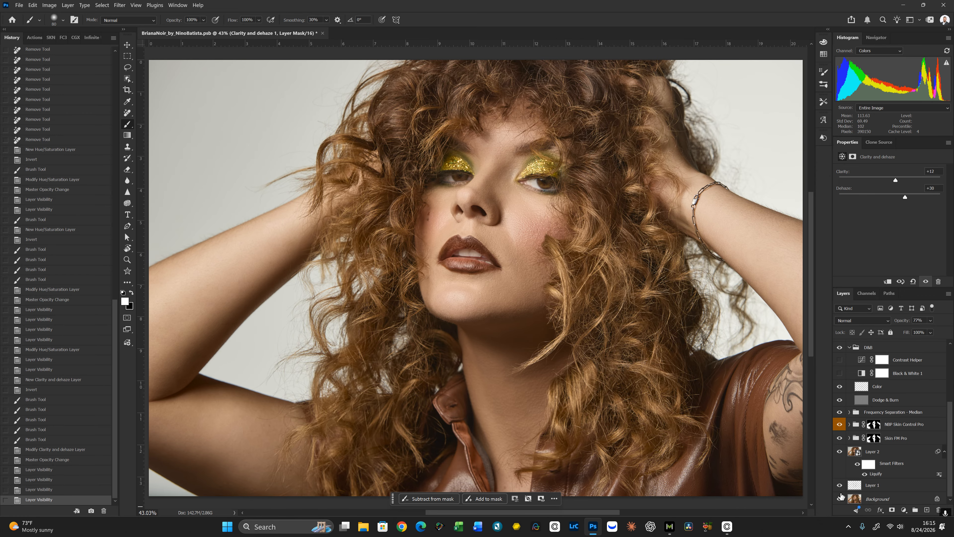
key(f)
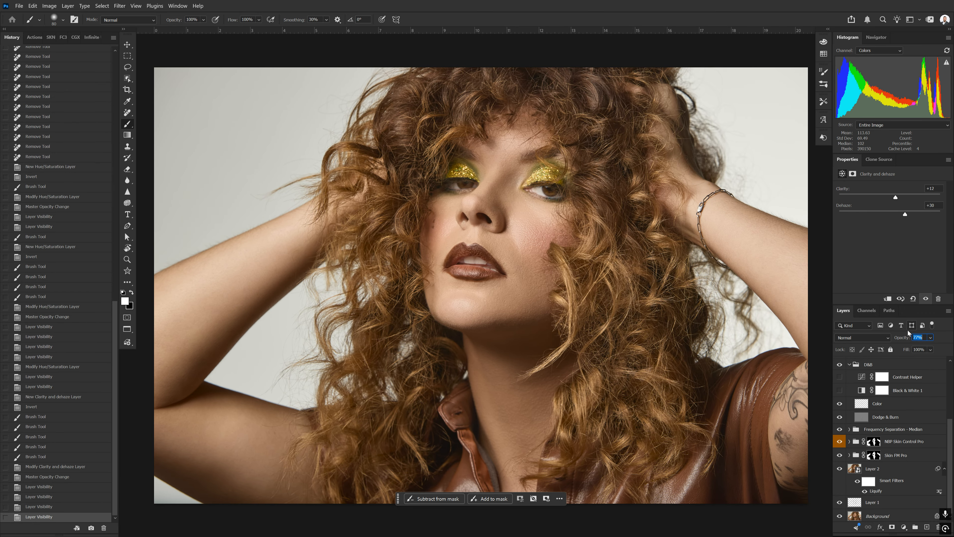
key(Return)
key(f)
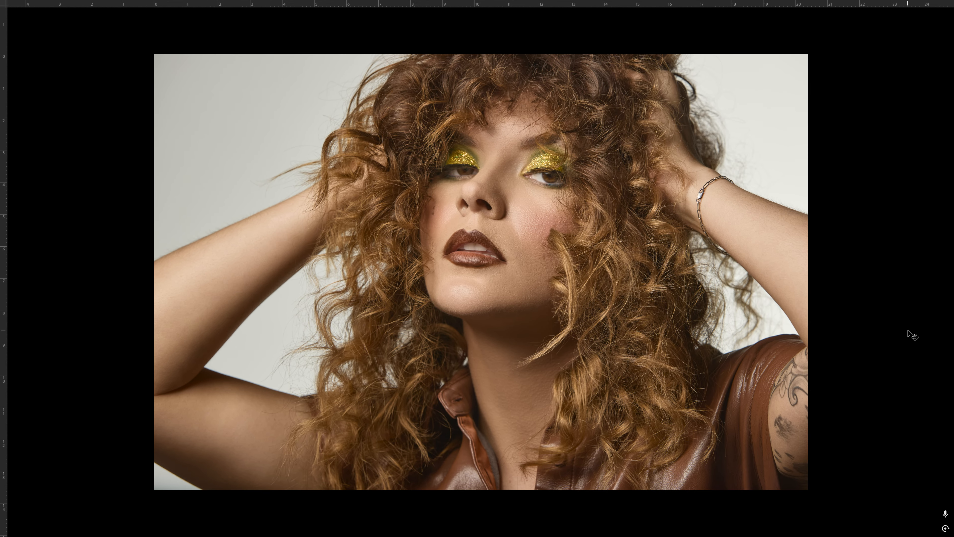
key(ctrl+0)
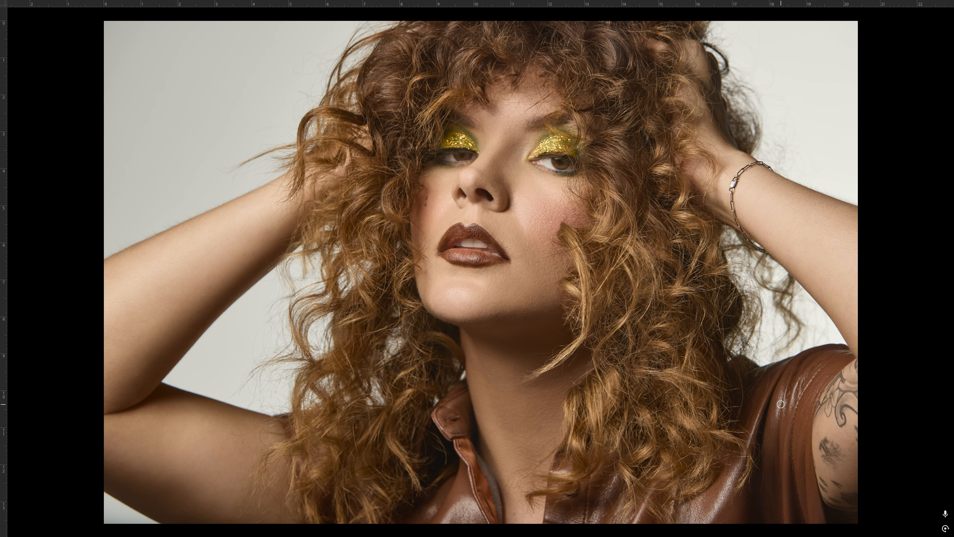
key(f)
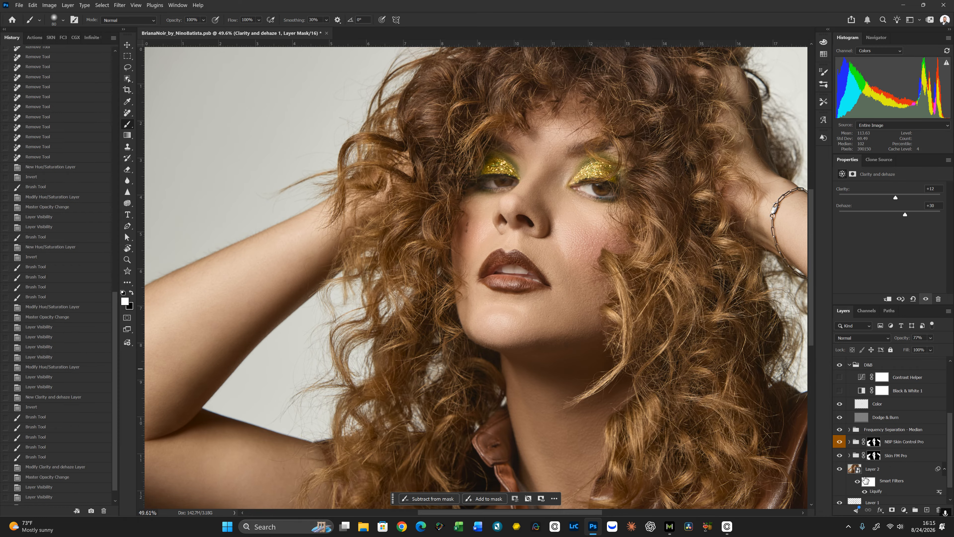
Compare the retouched portrait with the original by repeatedly isolating the Background layer and restoring all layers
scroll(947, 449, down, 1)
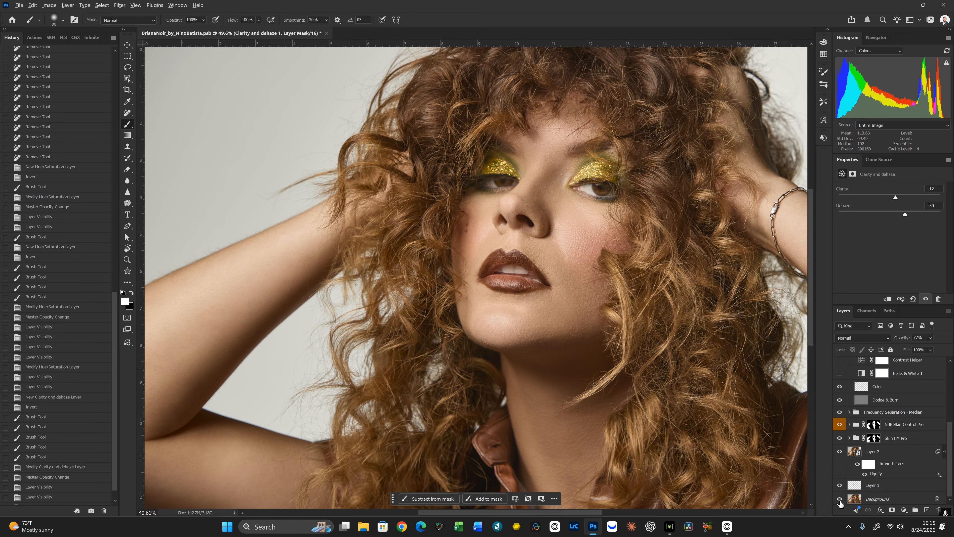
alt+click(840, 499)
key(ctrl+minus)
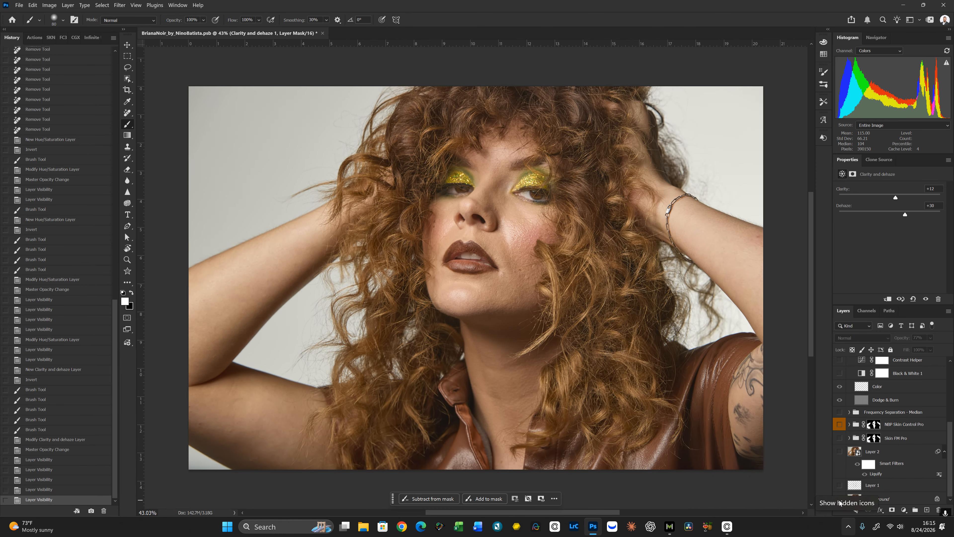
key(ctrl+0)
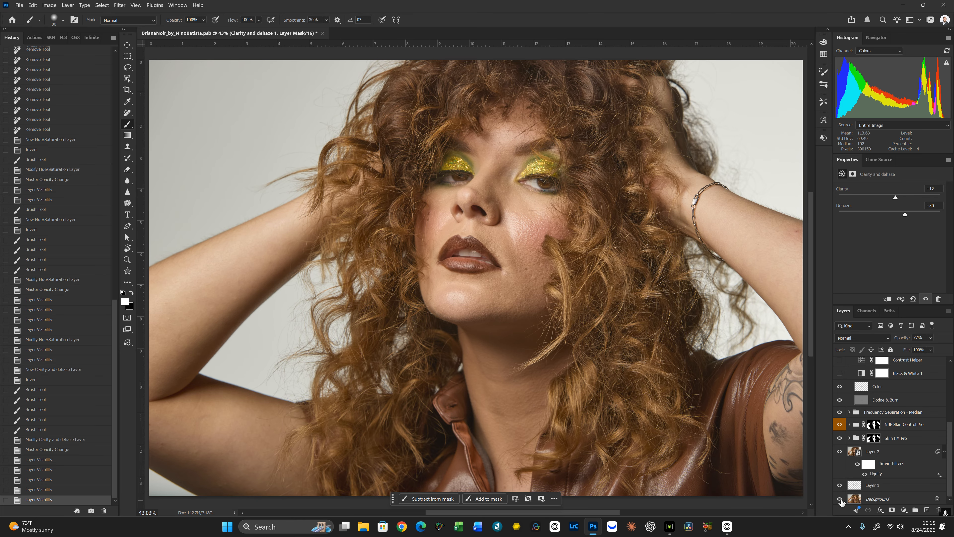
alt+click(841, 501)
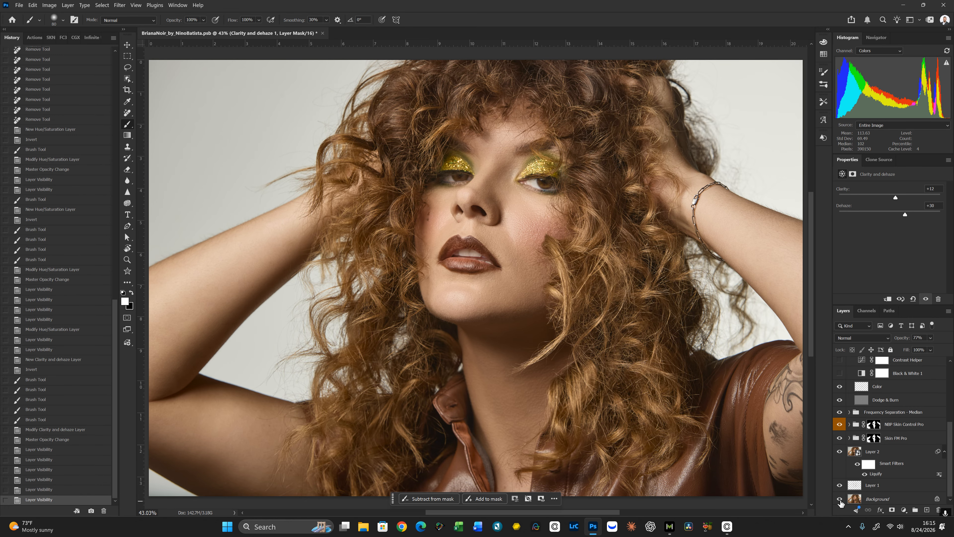
alt+click(841, 501)
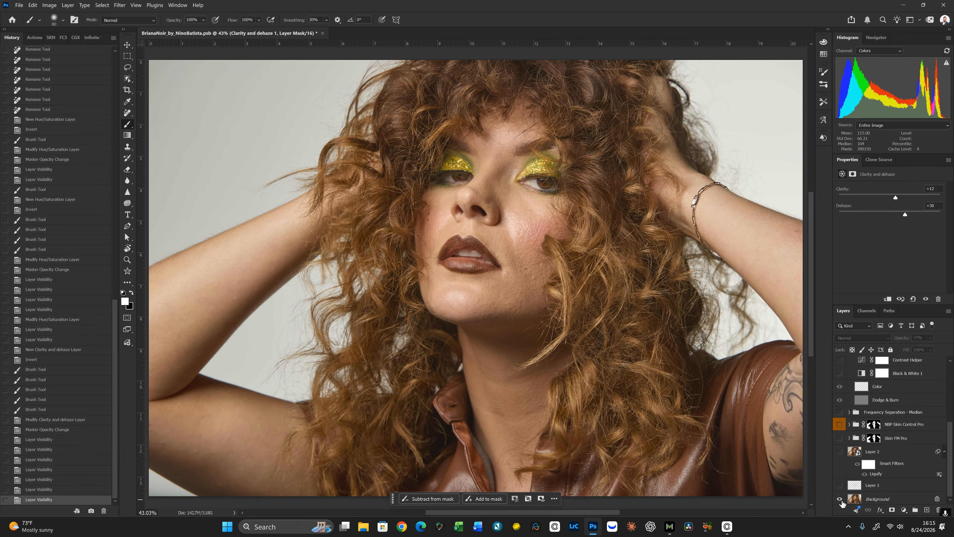
alt+click(841, 501)
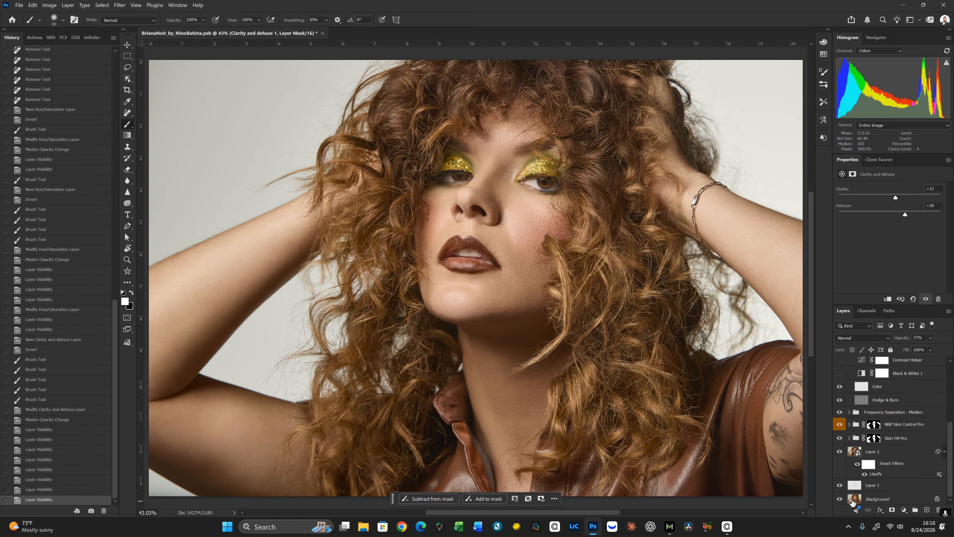
key(ctrl+minus)
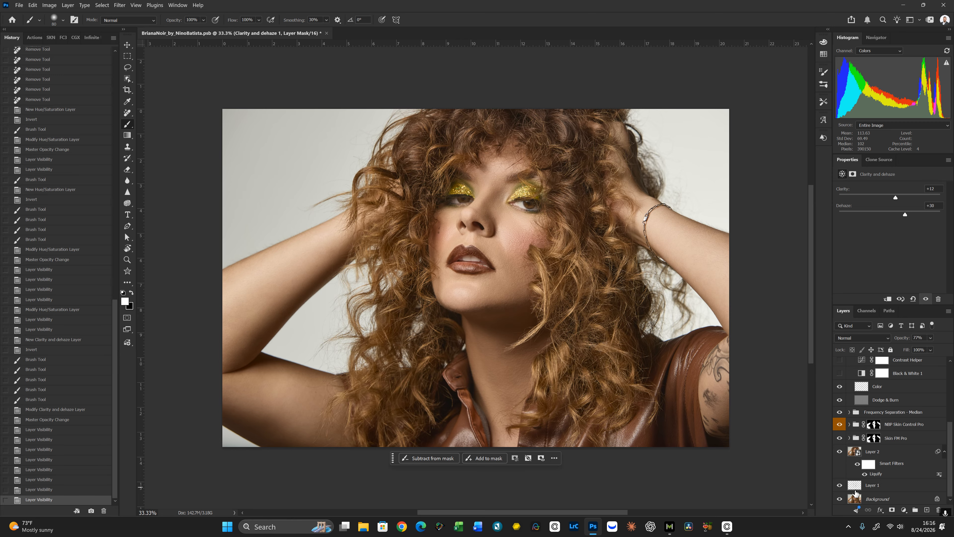